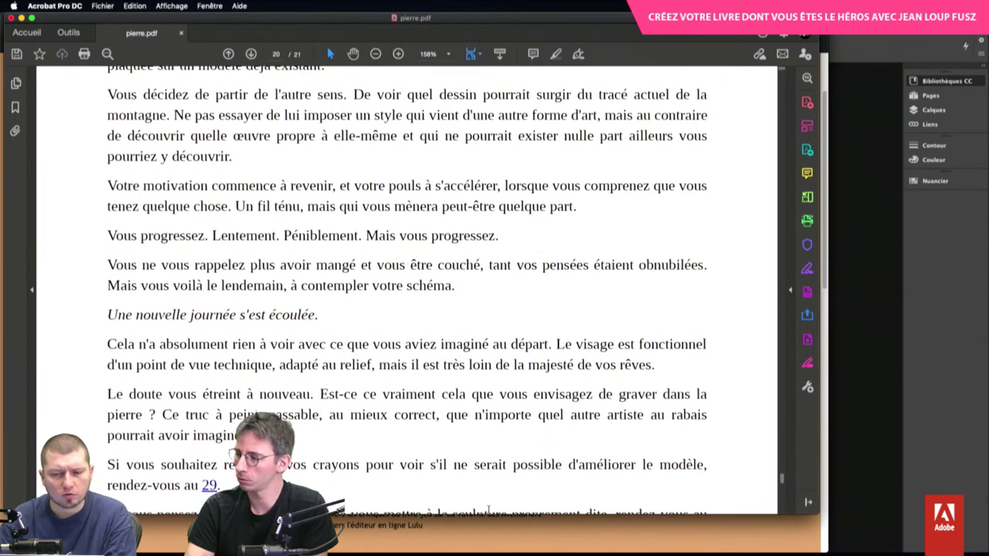
Switch to InDesign and open the setup for a new document
mouse_move(479, 551)
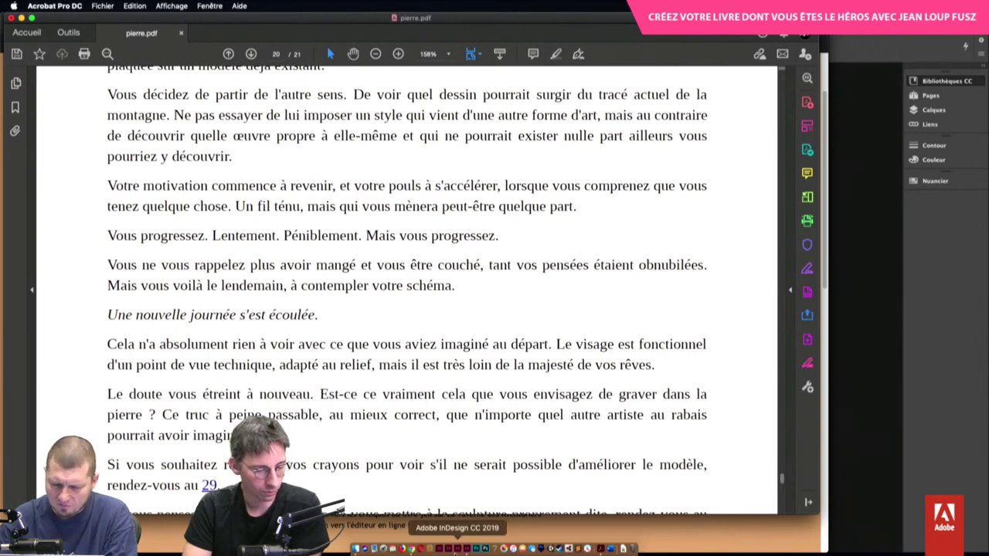
left_click(452, 543)
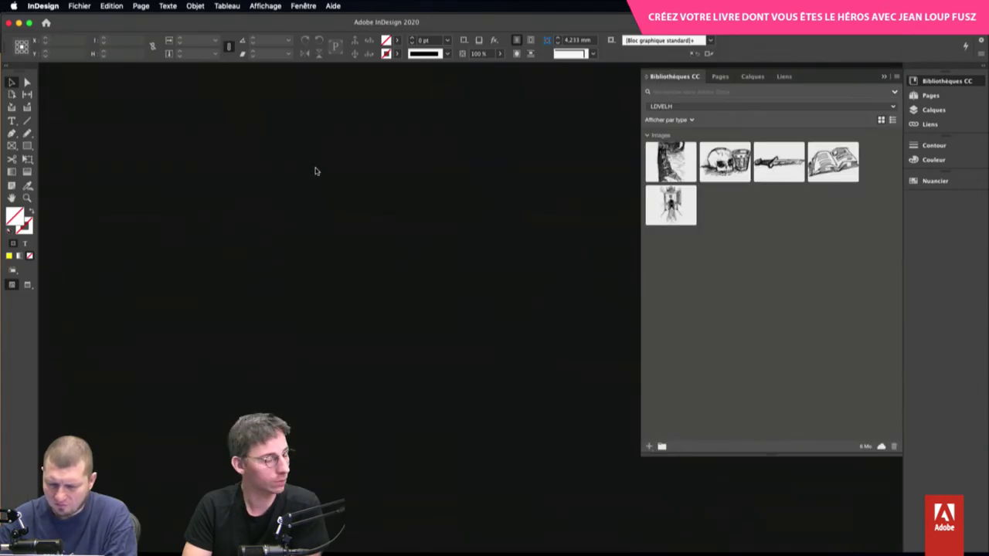
left_click(88, 5)
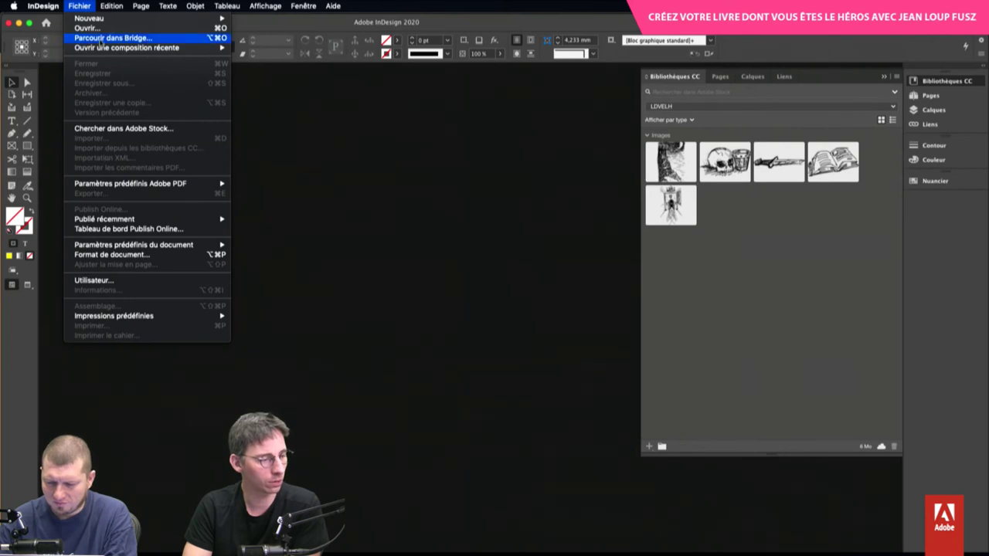
mouse_move(98, 19)
left_click(262, 22)
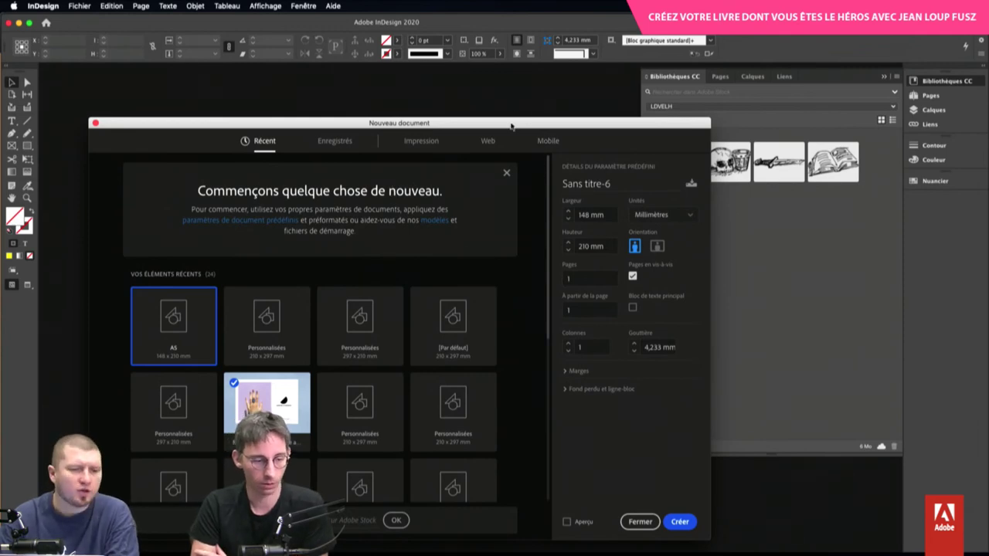
Enable the preview and the primary text frame for the new 148 x 210 mm portrait document
left_click_drag(511, 125, 473, 68)
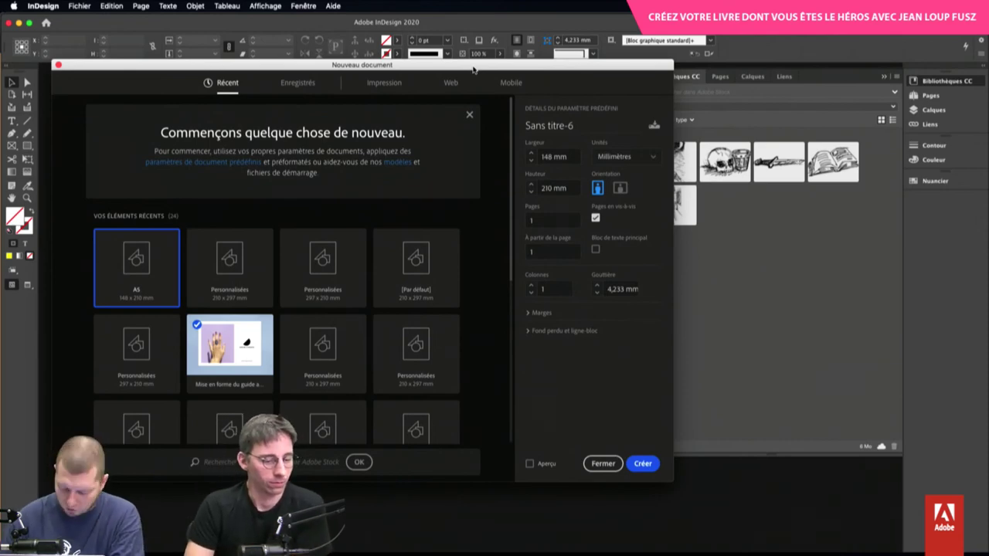
left_click_drag(473, 68, 235, 55)
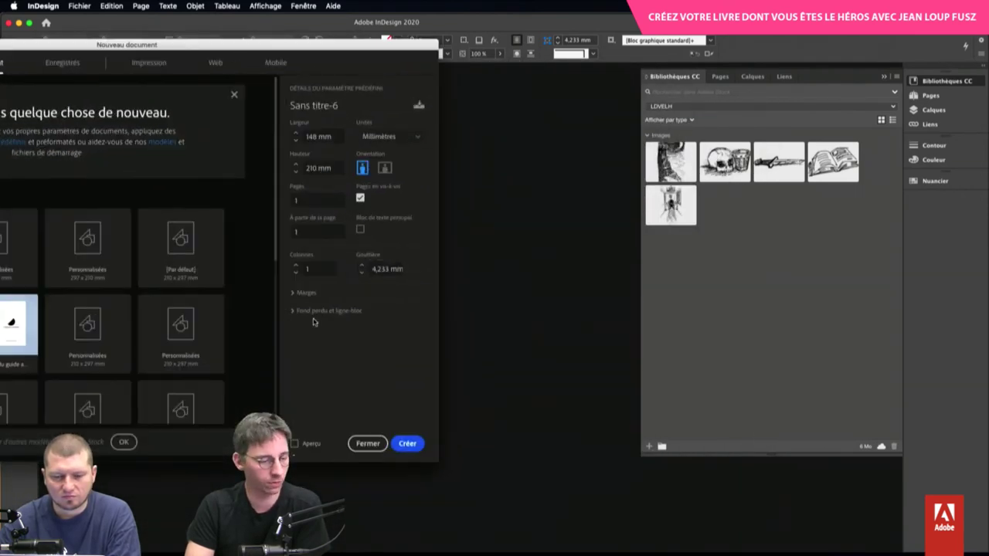
left_click(294, 444)
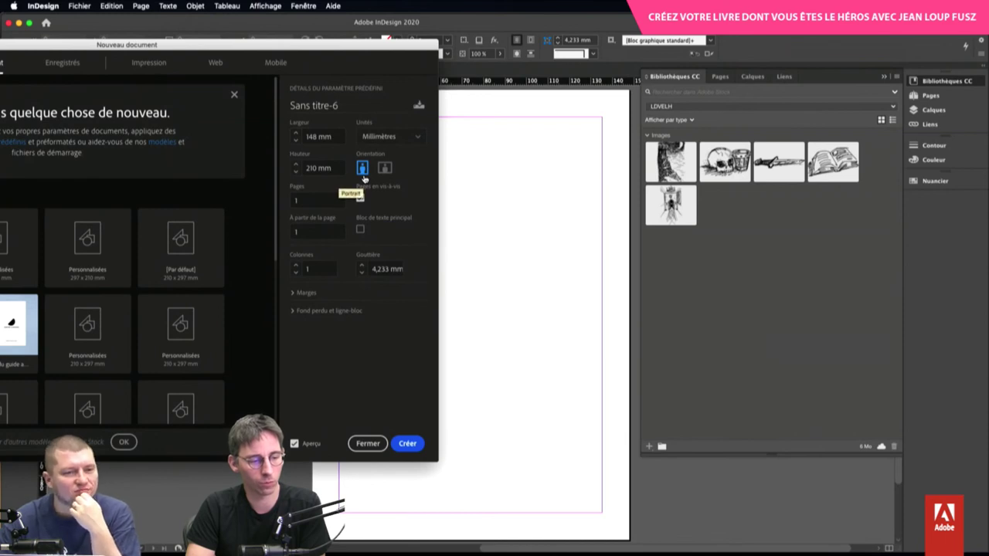
left_click(360, 230)
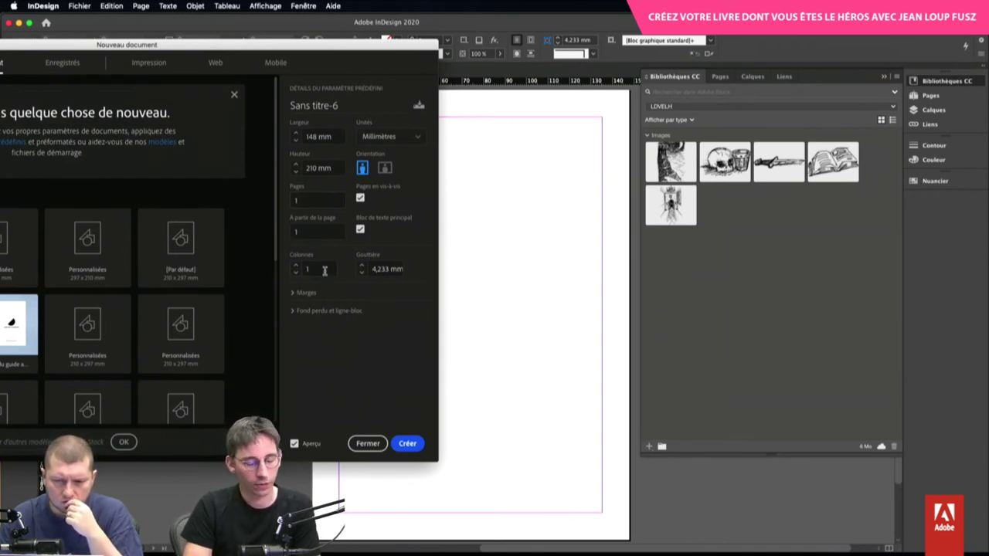
Show the margin settings of the new document and raise the top margin to 47 mm
left_click(292, 293)
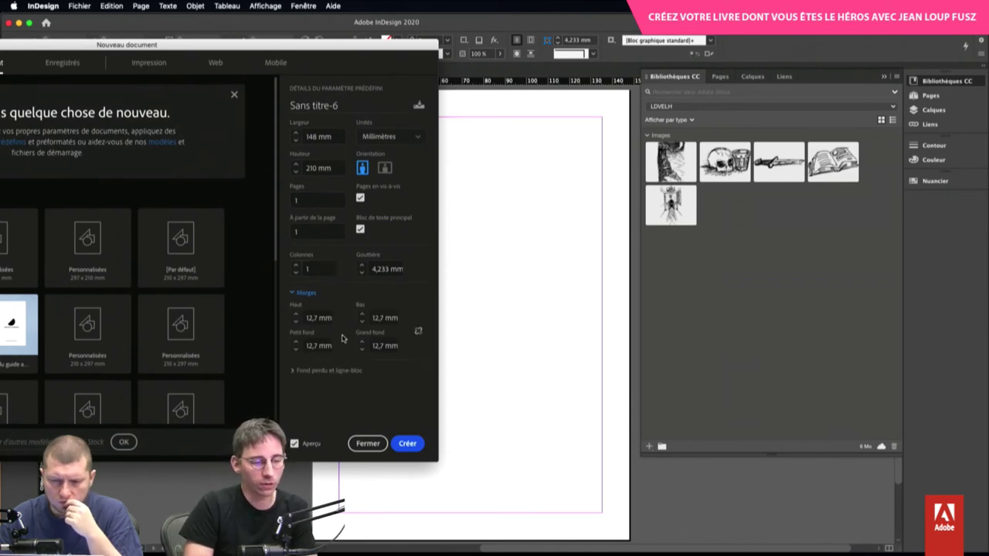
left_click(294, 314)
left_click(295, 313)
left_click(294, 314)
left_click(294, 313)
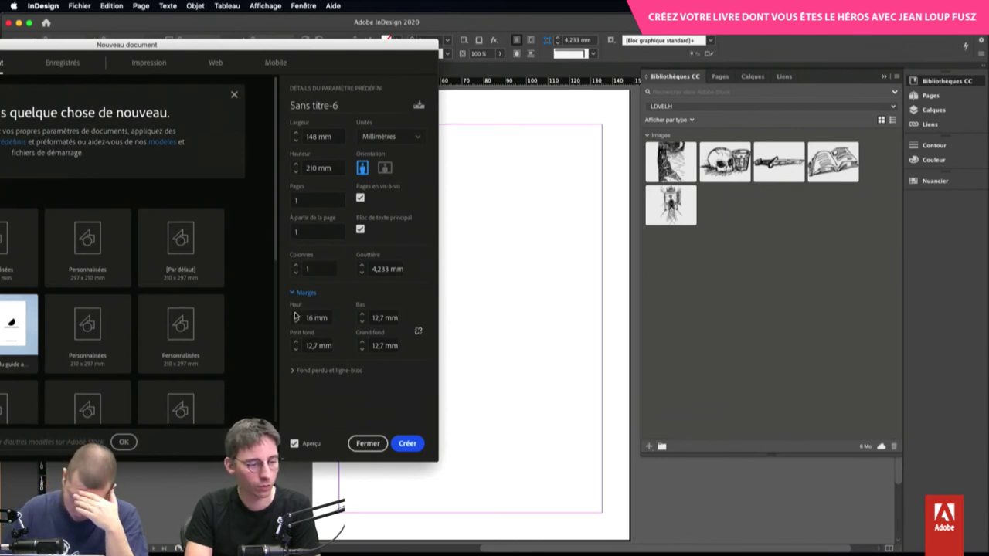
left_click(294, 314)
left_click(295, 315)
left_click(295, 315)
left_click(295, 315)
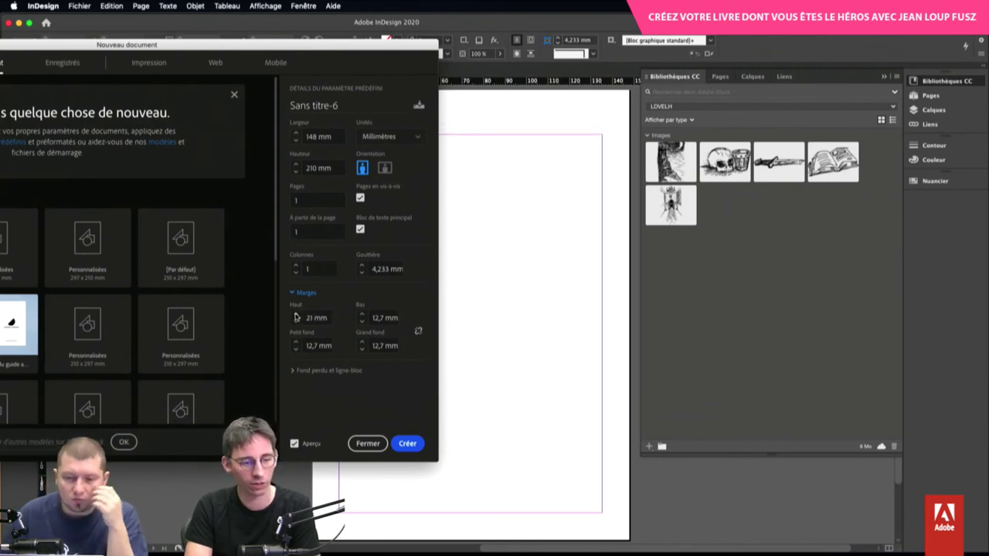
left_click(295, 315)
left_click(295, 315)
left_click(295, 315)
left_click(295, 315)
left_click(295, 315)
left_click(295, 315)
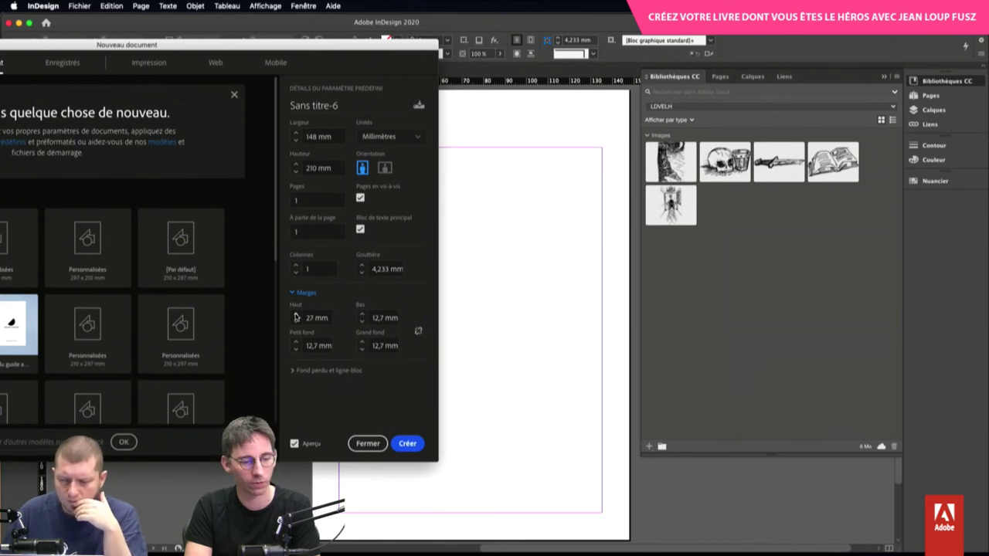
left_click(295, 315)
left_click(295, 316)
left_click(295, 315)
left_click(295, 315)
left_click(295, 315)
left_click(296, 315)
left_click(295, 315)
left_click(295, 315)
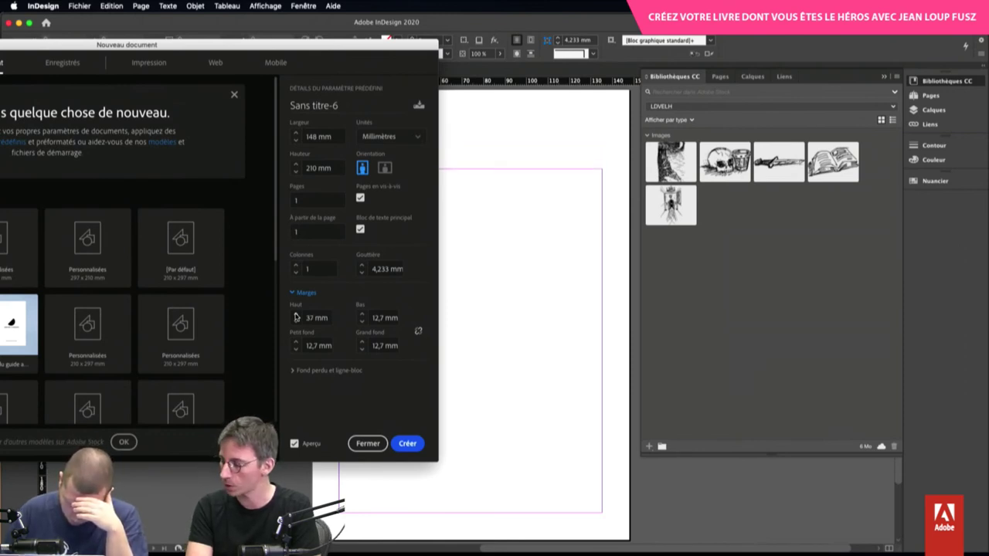
left_click(295, 315)
left_click(295, 315)
left_click(295, 315)
left_click(296, 315)
left_click(295, 315)
left_click(295, 315)
left_click(295, 316)
left_click(295, 316)
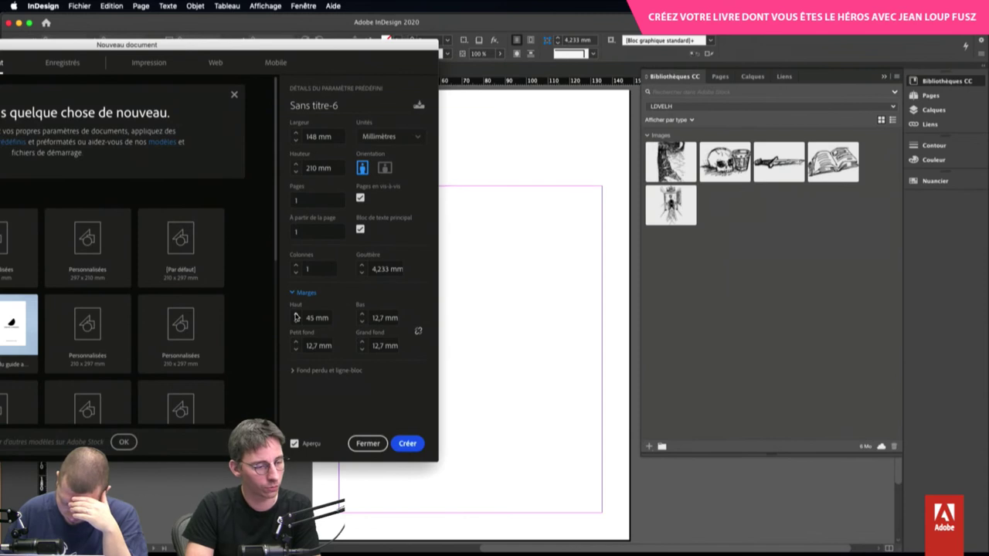
left_click(295, 315)
left_click(295, 315)
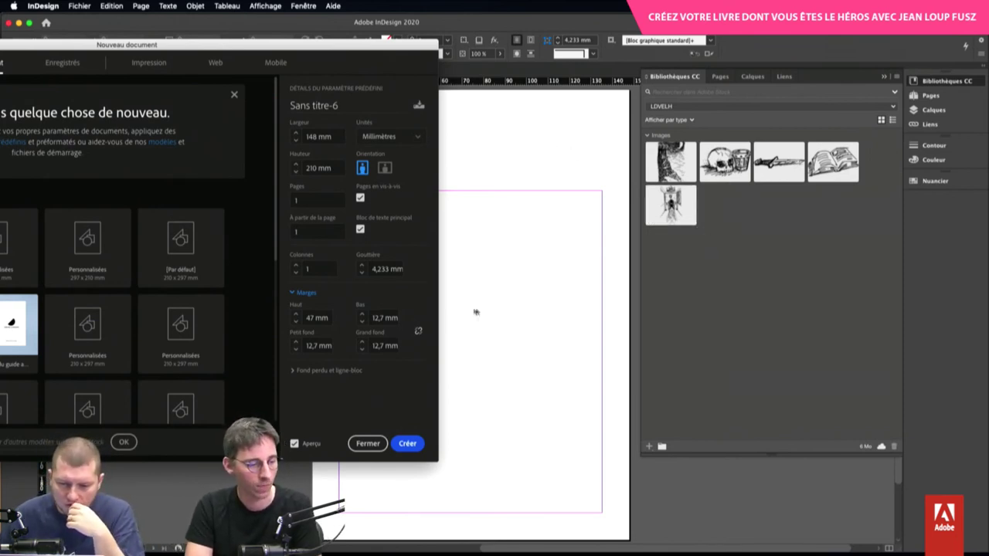
Set the bottom margin to 20 mm and the inside and outside margins to 15 mm each
left_click(362, 315)
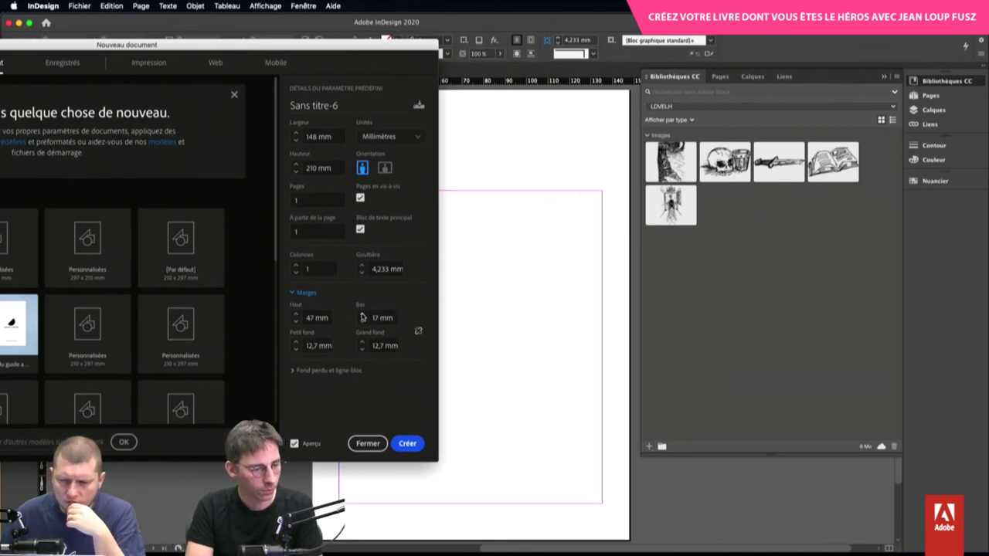
left_click(363, 313)
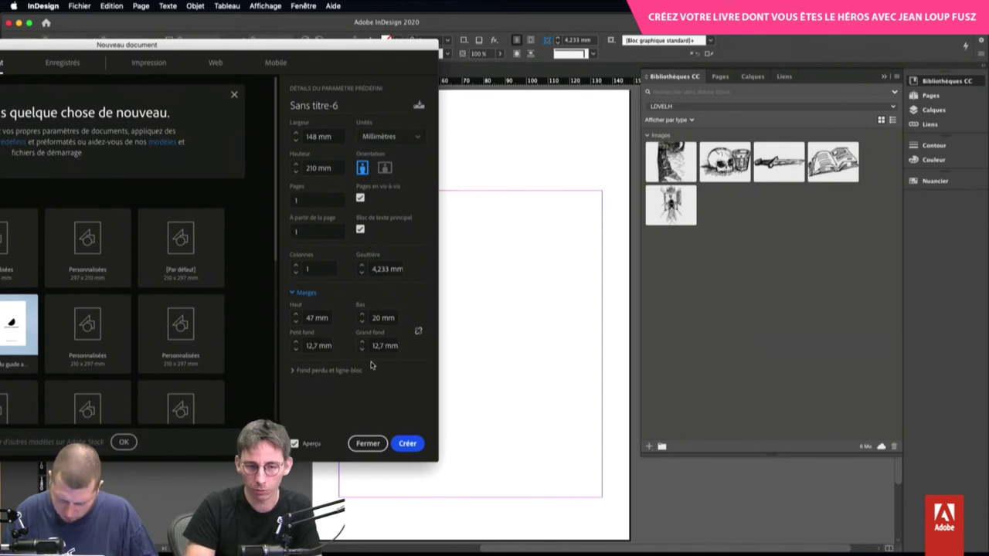
left_click(294, 342)
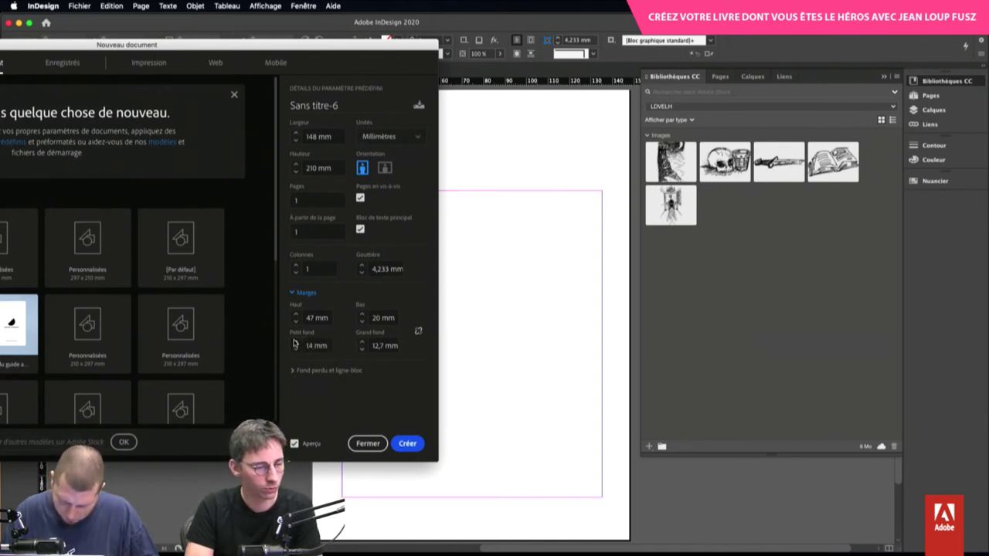
left_click(362, 342)
left_click(363, 342)
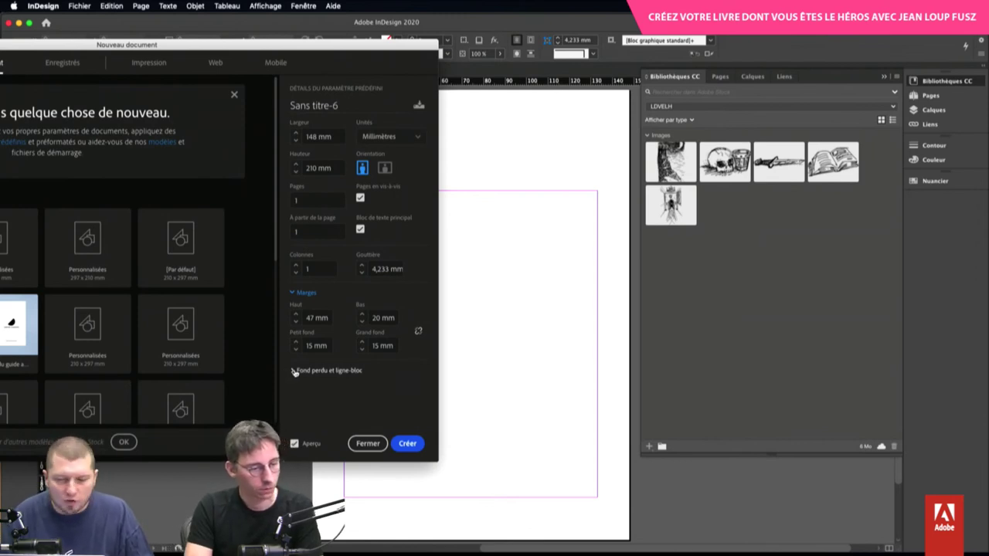
Set the top margin to 50 mm and create the document
left_click(295, 314)
left_click(295, 314)
left_click(295, 313)
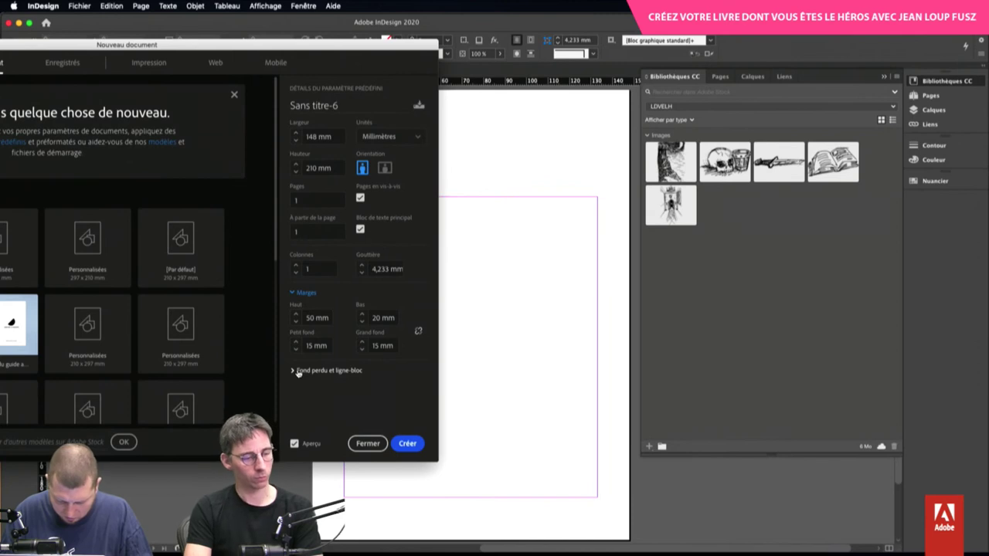
left_click(407, 446)
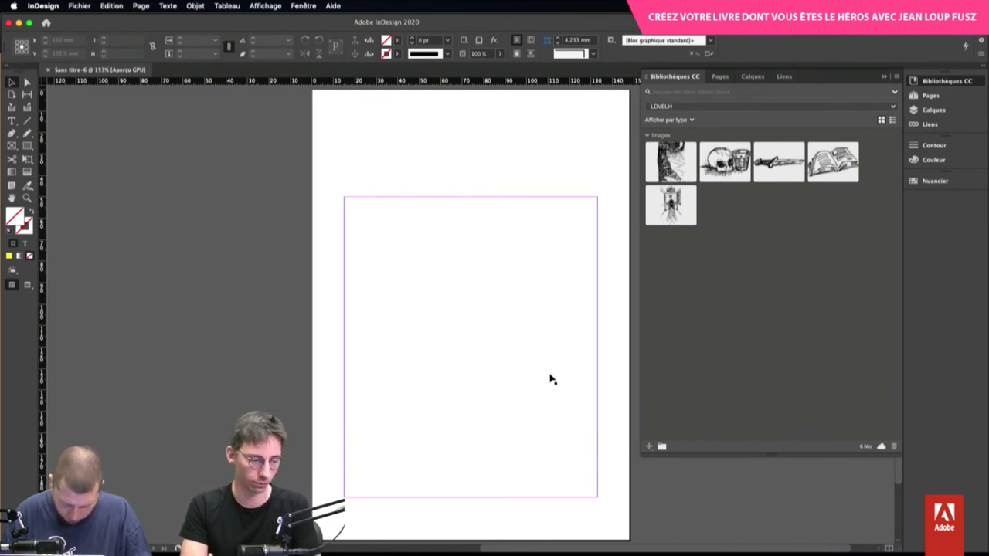
Save the new document to the Desktop as "Live heros.indd" in InDesign 2020 format
left_click(79, 6)
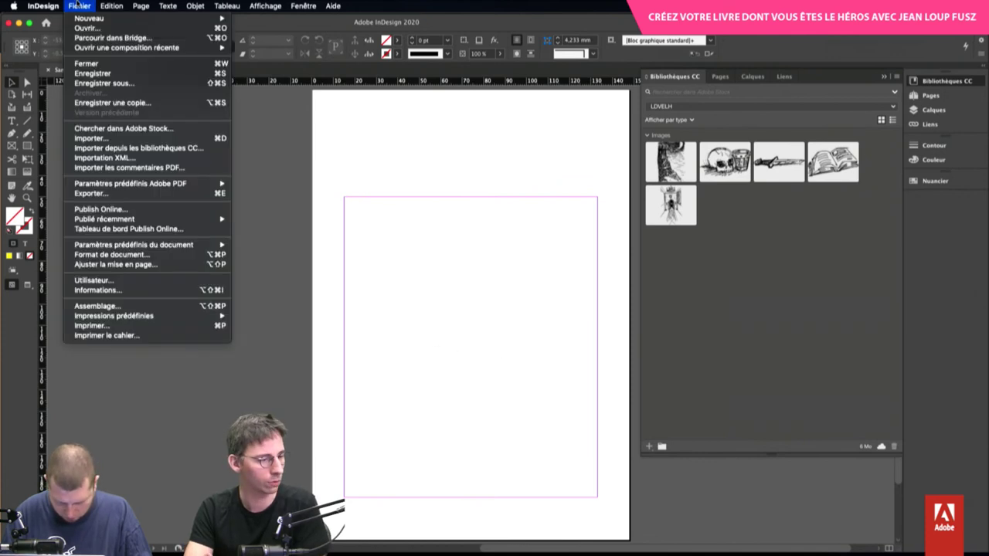
mouse_move(101, 49)
left_click(104, 83)
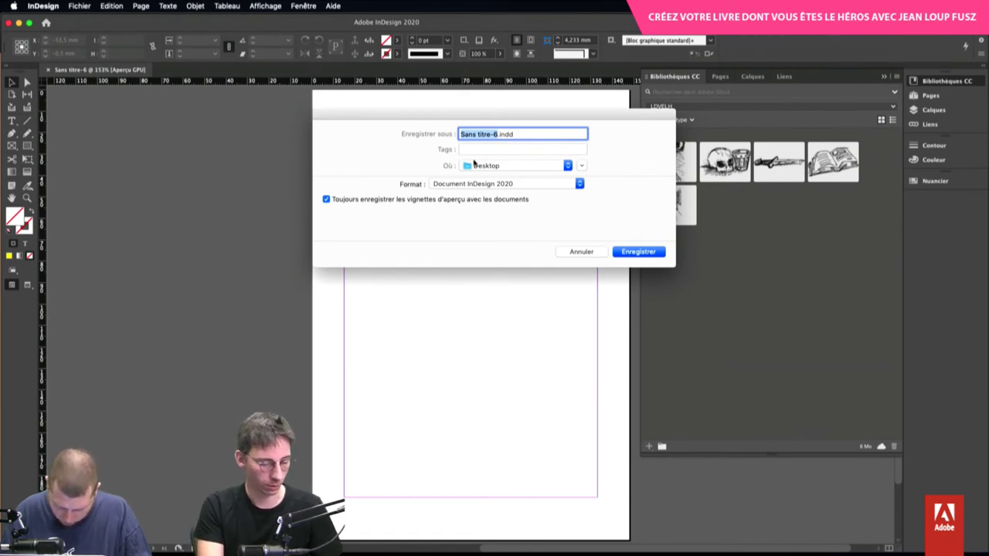
type("Live")
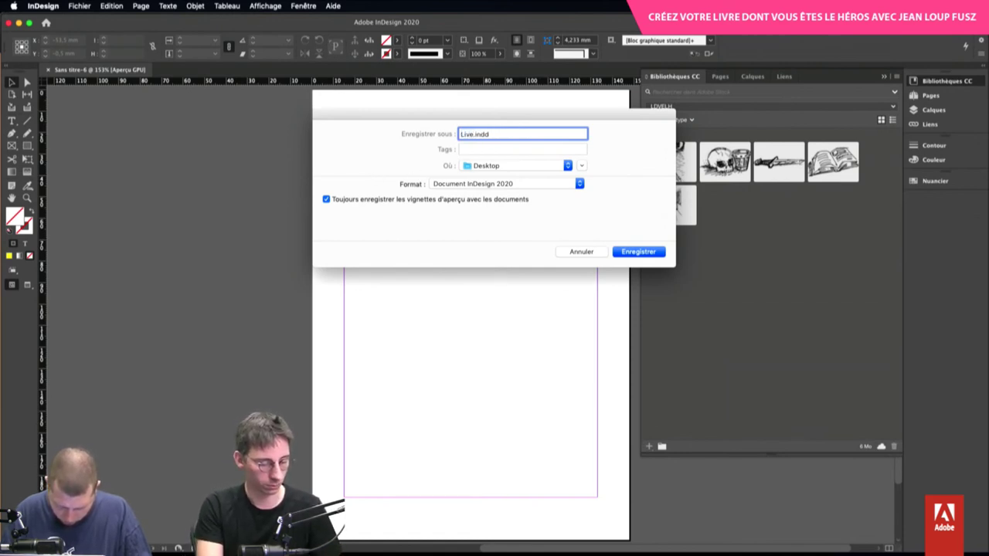
type(" Heros")
key("Return")
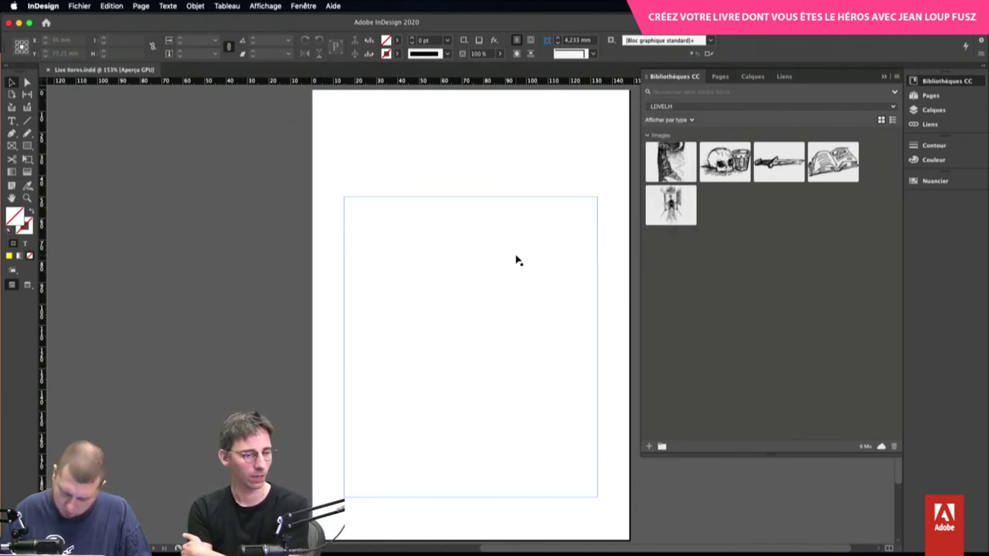
Switch to pierre.pdf in Acrobat and select all of its text
mouse_move(455, 552)
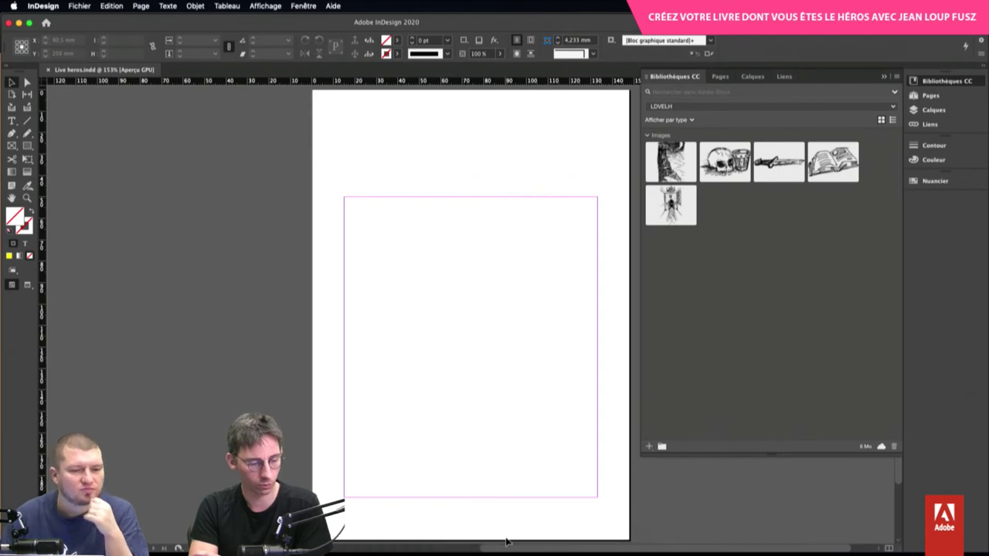
left_click(601, 549)
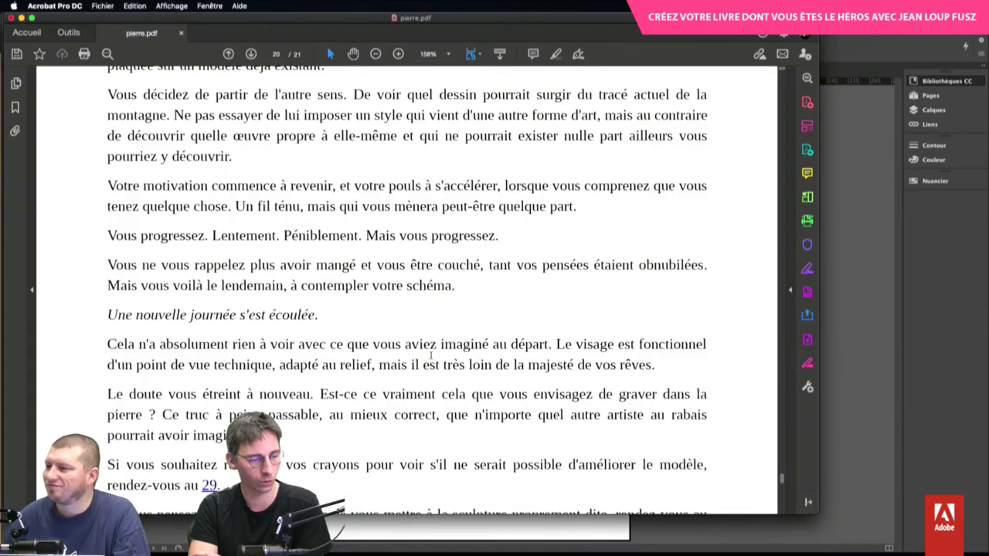
scroll(373, 288, "up", 20)
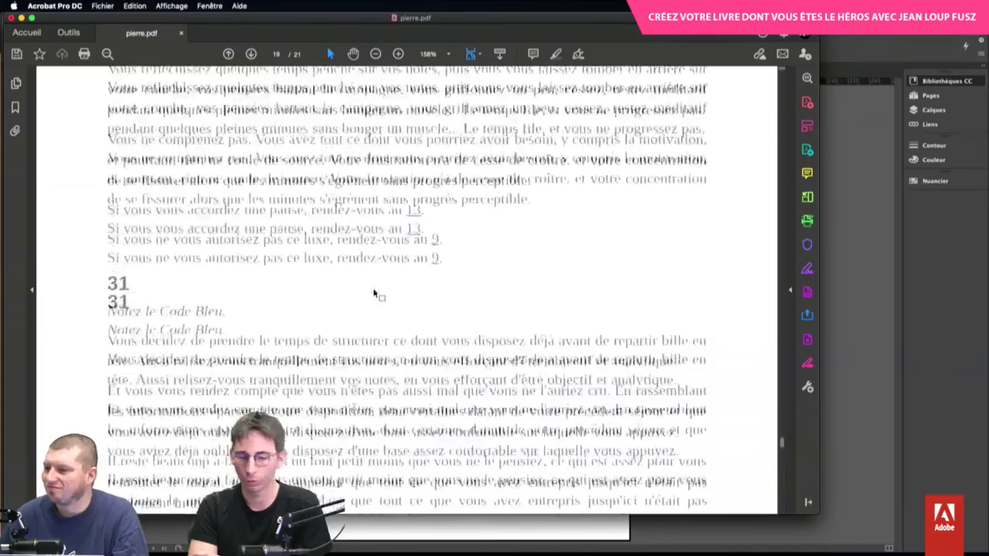
scroll(373, 290, "up", 20)
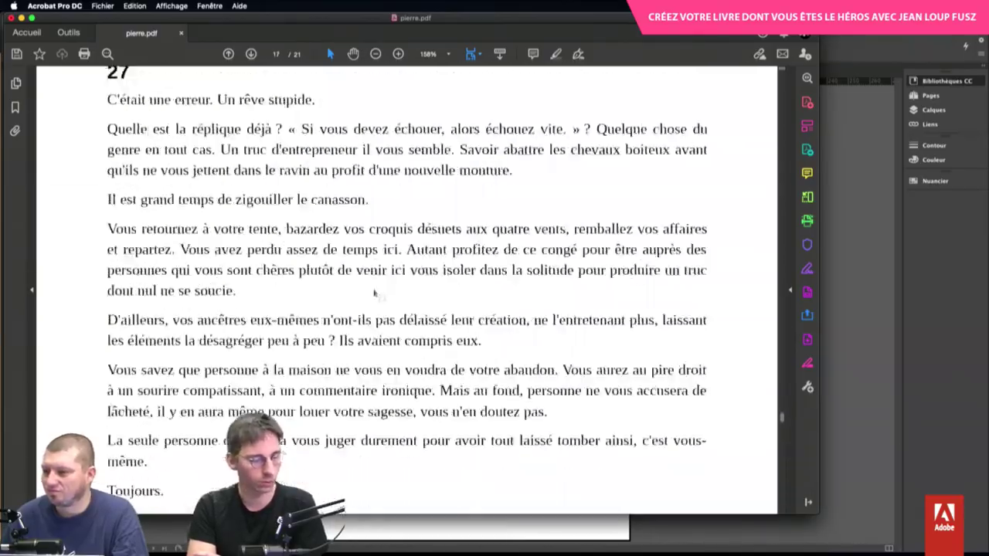
scroll(374, 294, "up", 20)
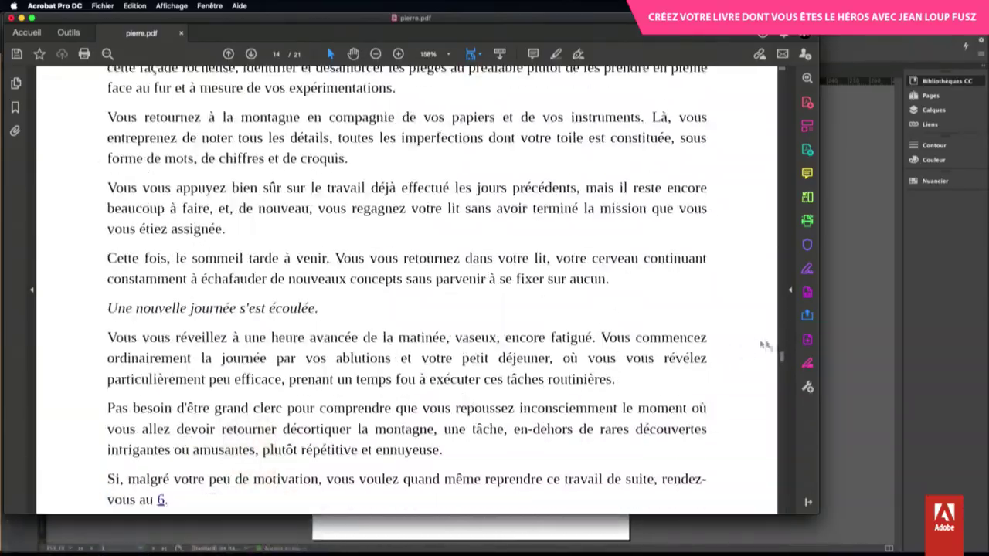
left_click_drag(783, 357, 782, 188)
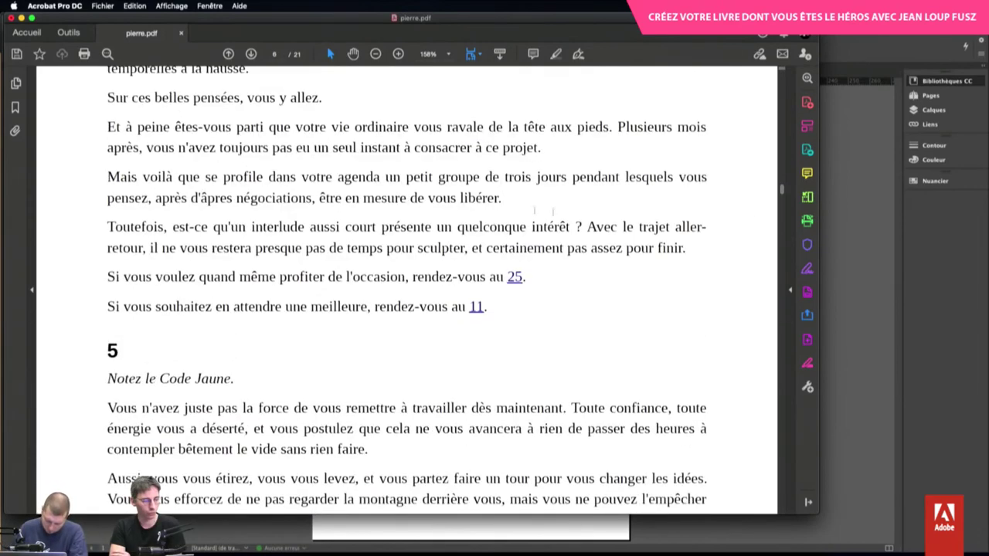
key("super+a")
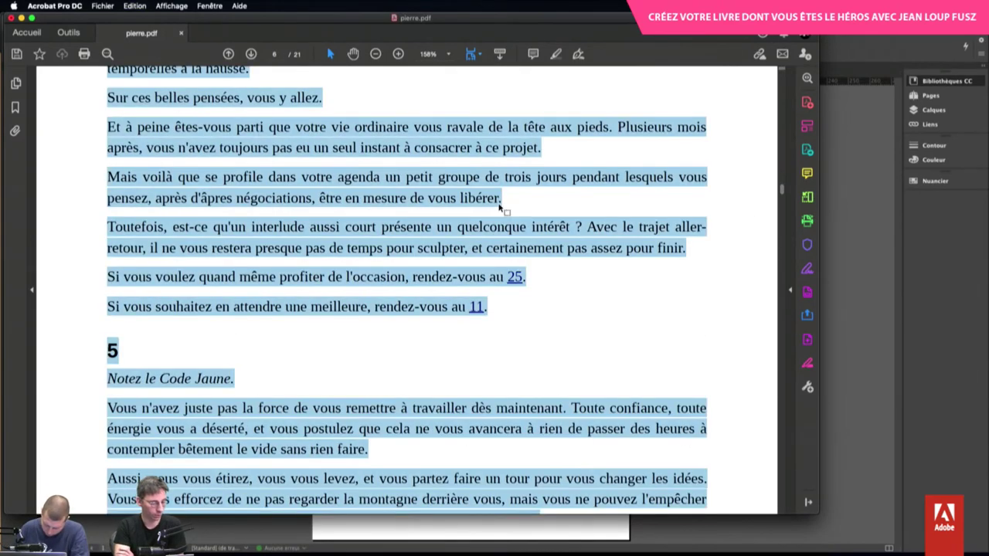
Return to InDesign, select the primary text frame on page 1 and display the document's page overview
left_click(503, 525)
left_click(394, 240)
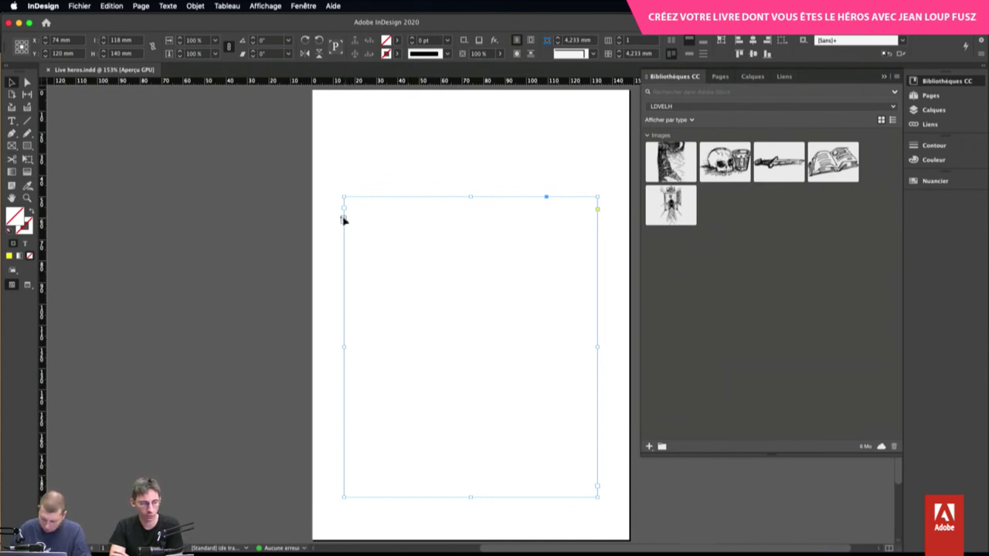
mouse_move(344, 222)
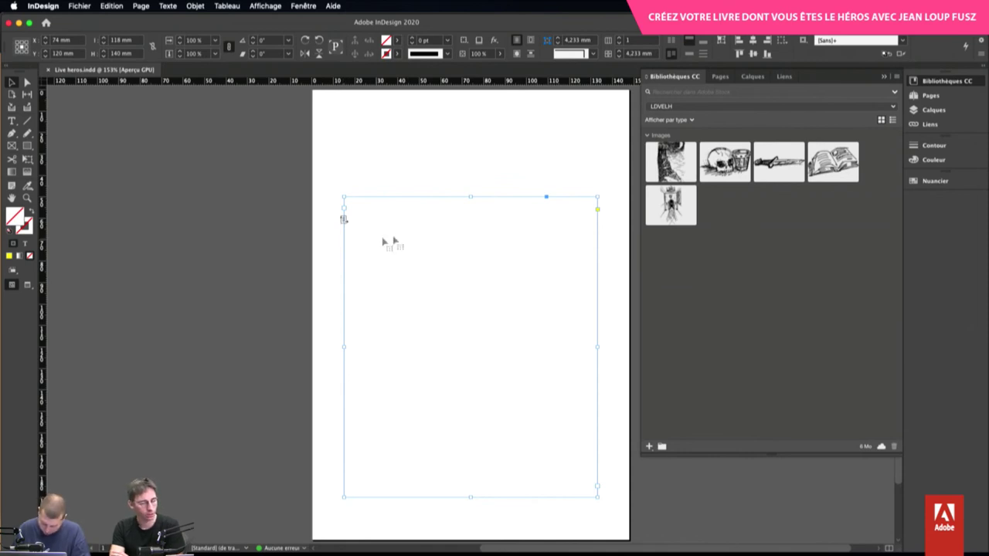
left_click(929, 95)
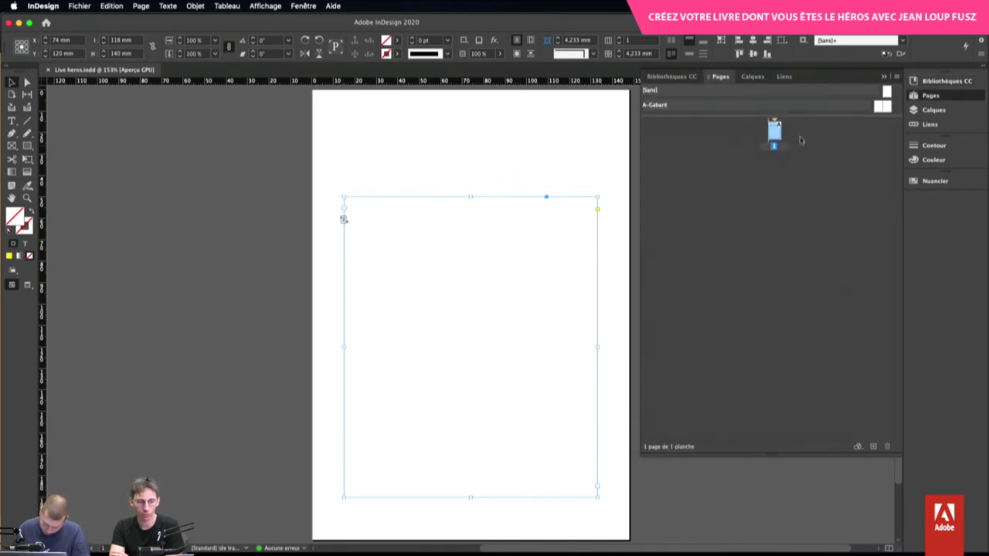
Paste the copied gamebook text into the primary text frame on page 1
left_click_drag(775, 131, 776, 134)
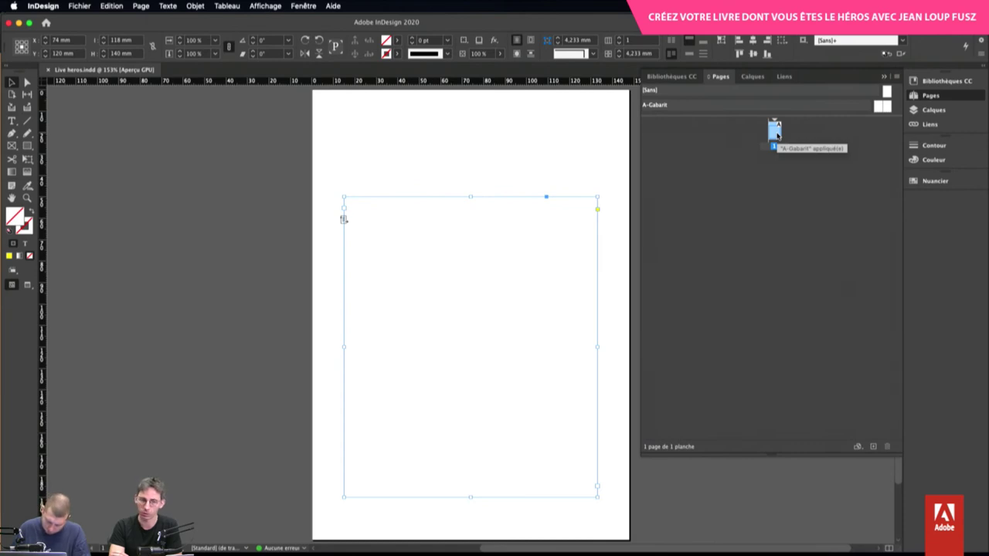
left_click(11, 123)
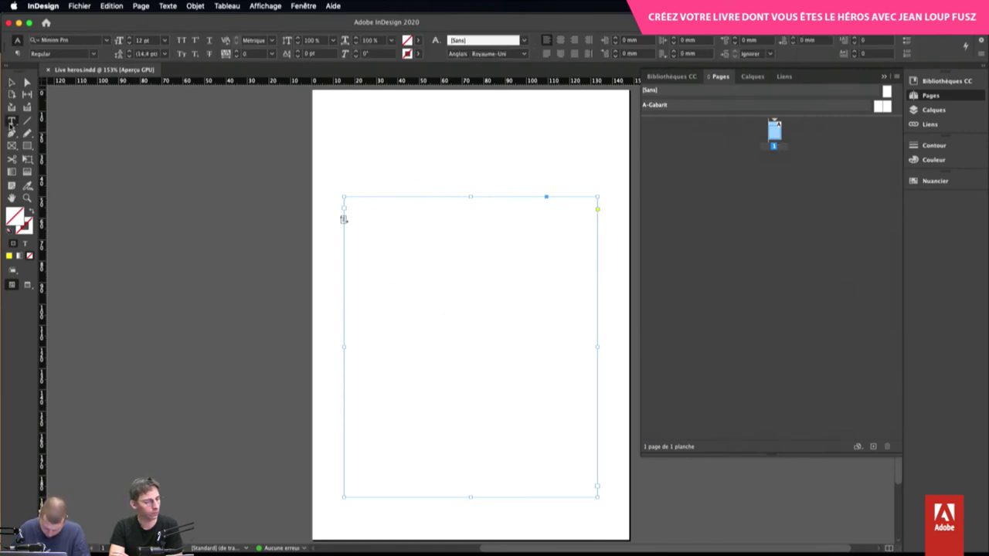
left_click(346, 243)
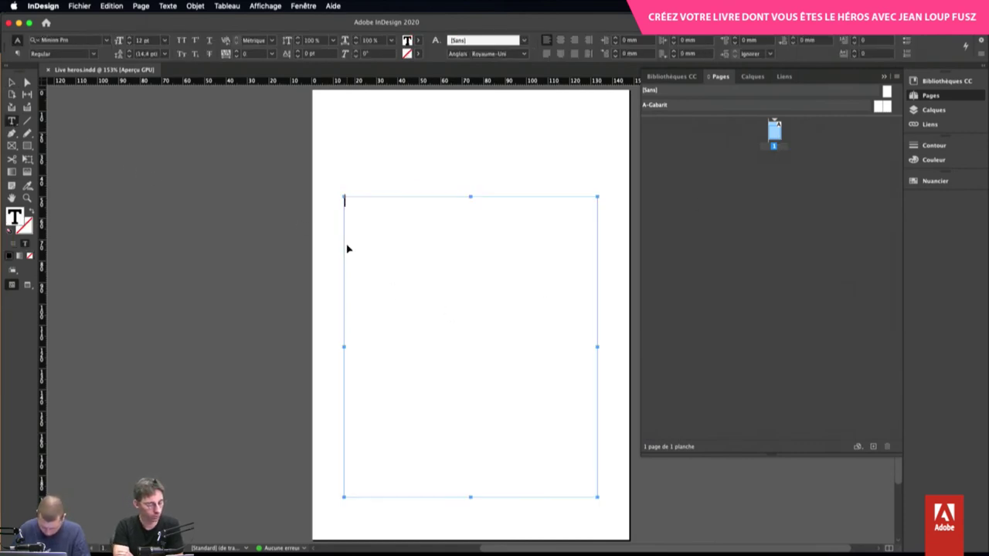
key("super+v")
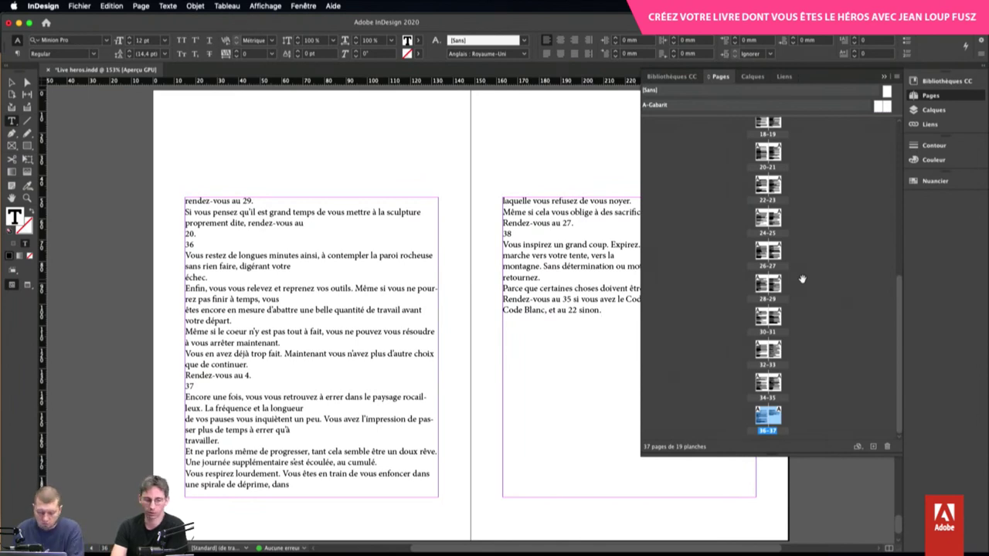
scroll(802, 279, "up", 10)
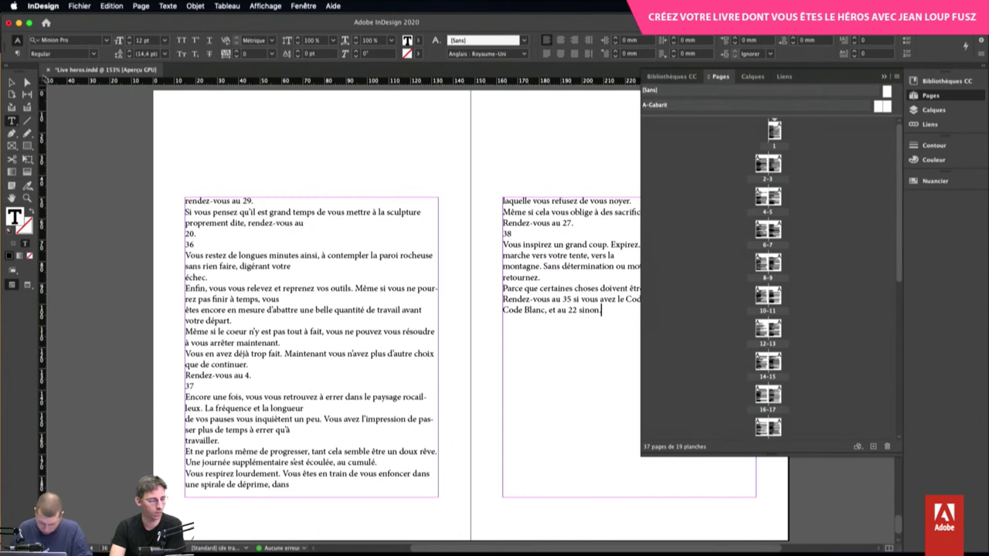
Show the text threads for the selected frame and look through the spreads to see how the frames are linked
left_click(13, 81)
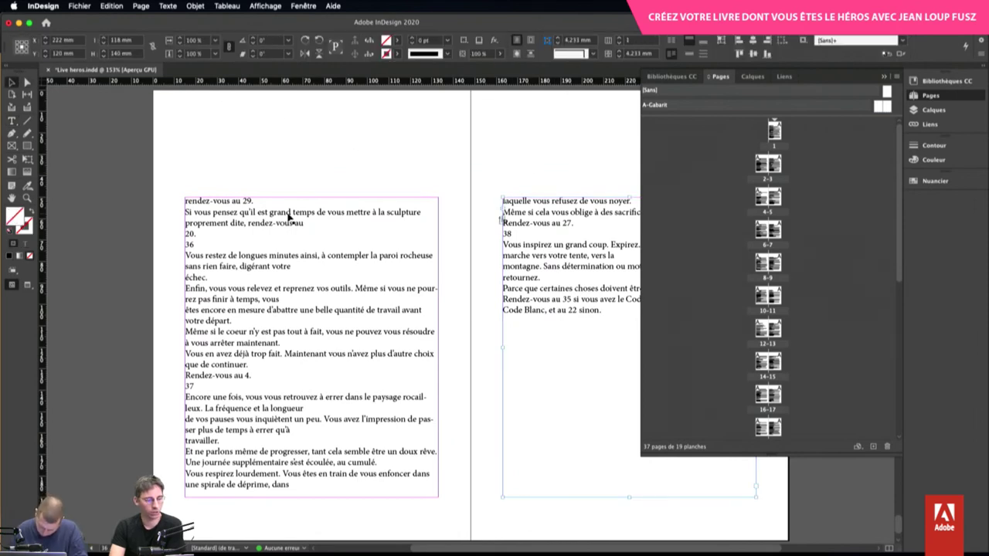
left_click(267, 5)
mouse_move(266, 208)
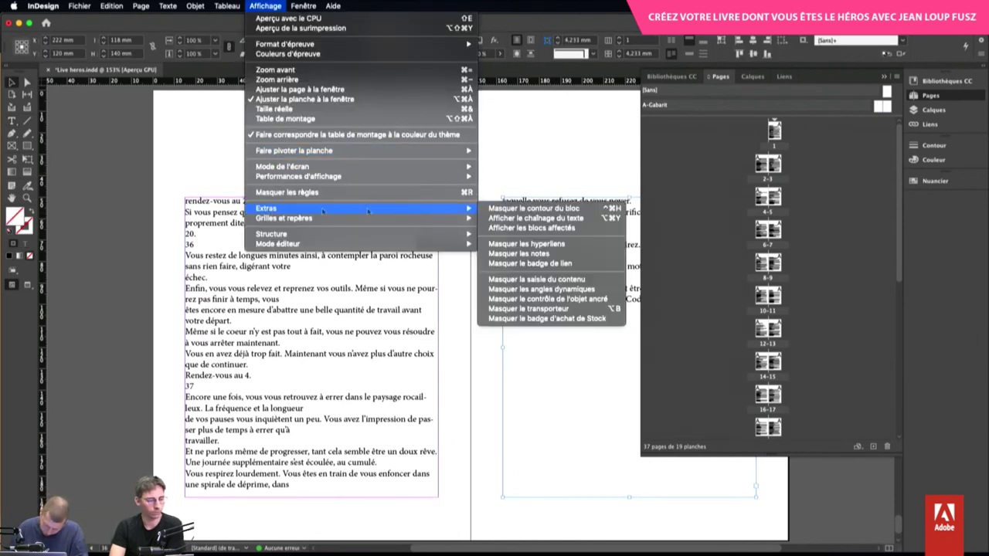
left_click(593, 217)
scroll(410, 309, "down", 10)
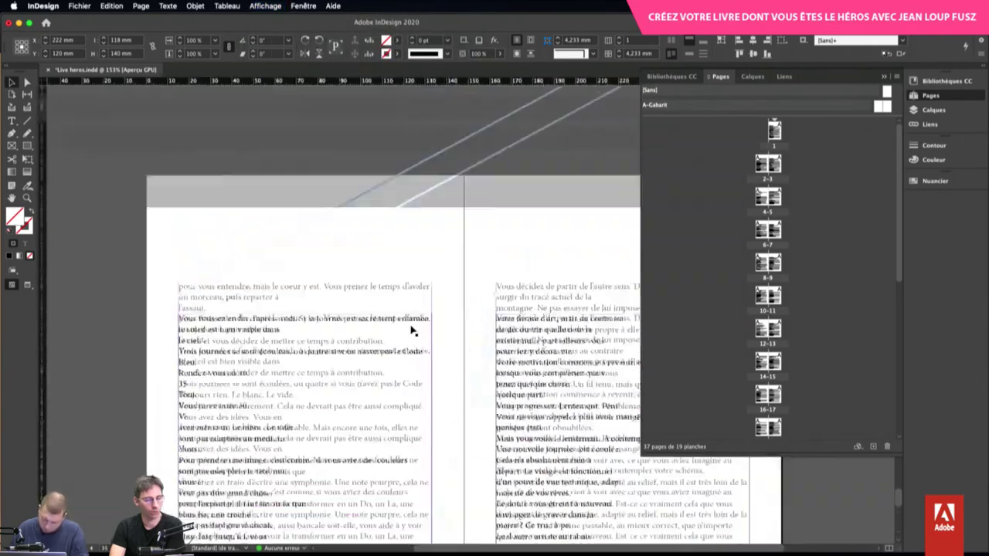
scroll(410, 330, "down", 10)
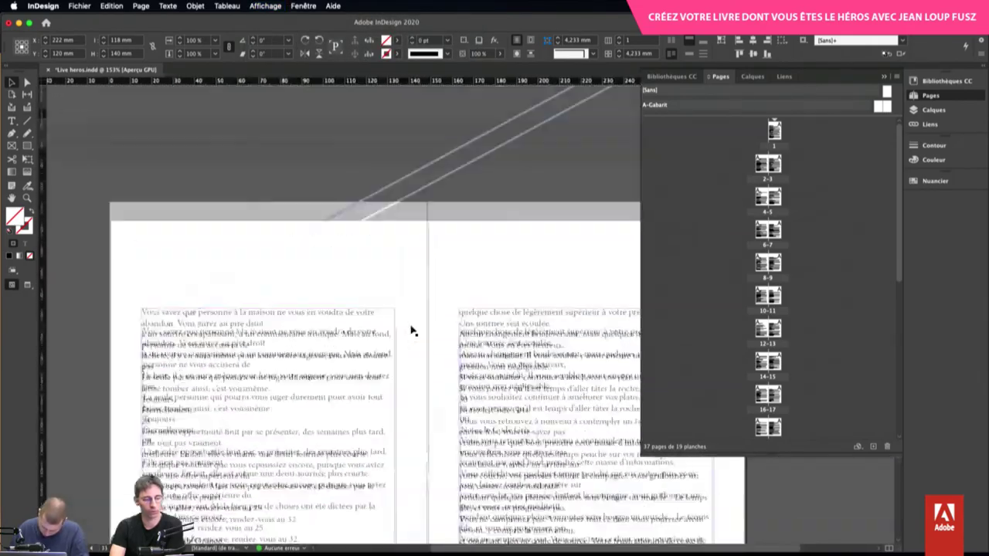
scroll(410, 331, "down", 10)
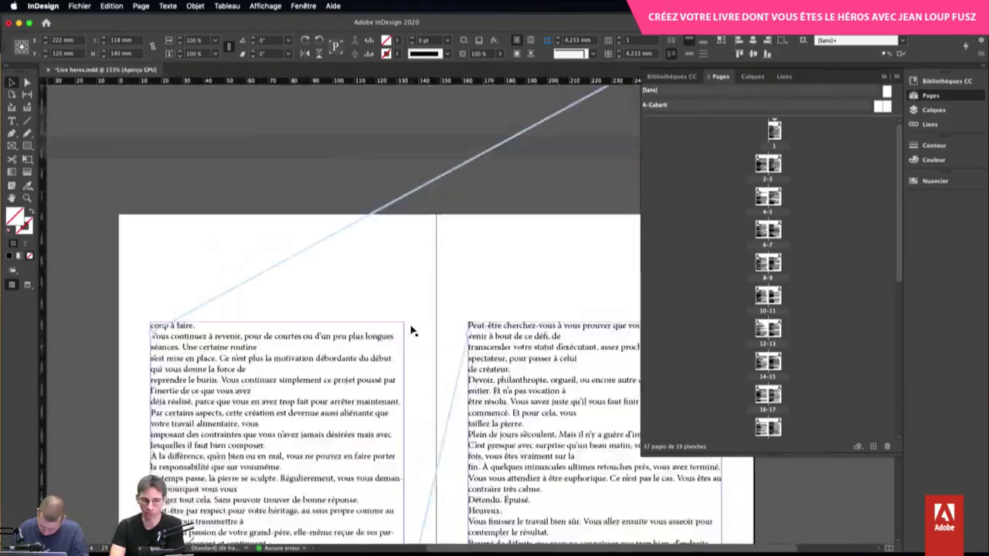
scroll(410, 331, "down", 10)
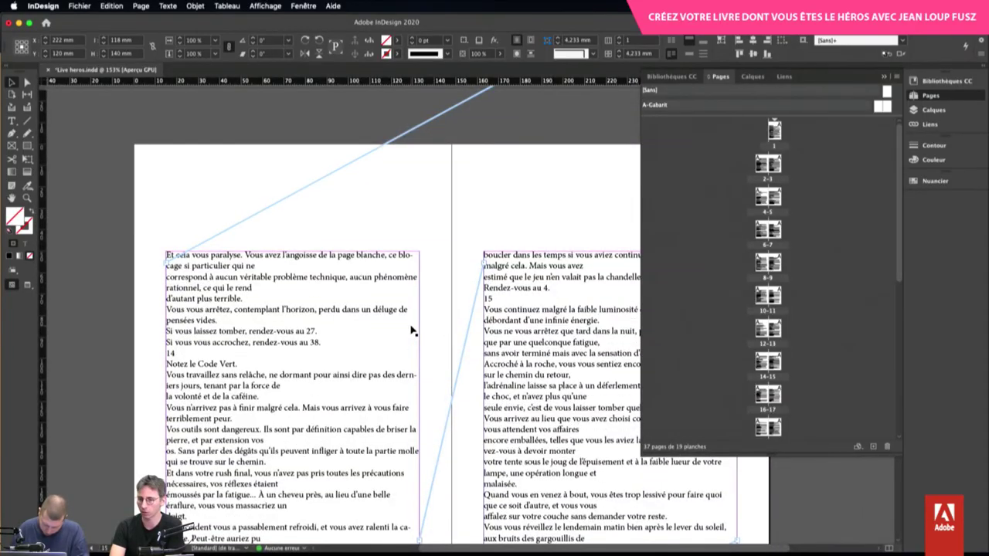
scroll(410, 330, "down", 10)
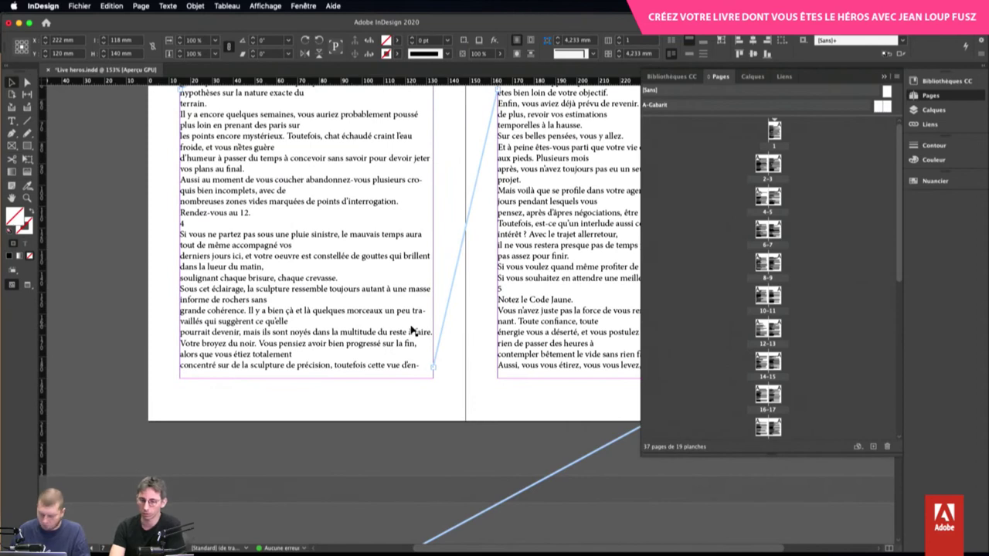
Return to the start of the story on page 1 and show the hidden characters
double_click(363, 273)
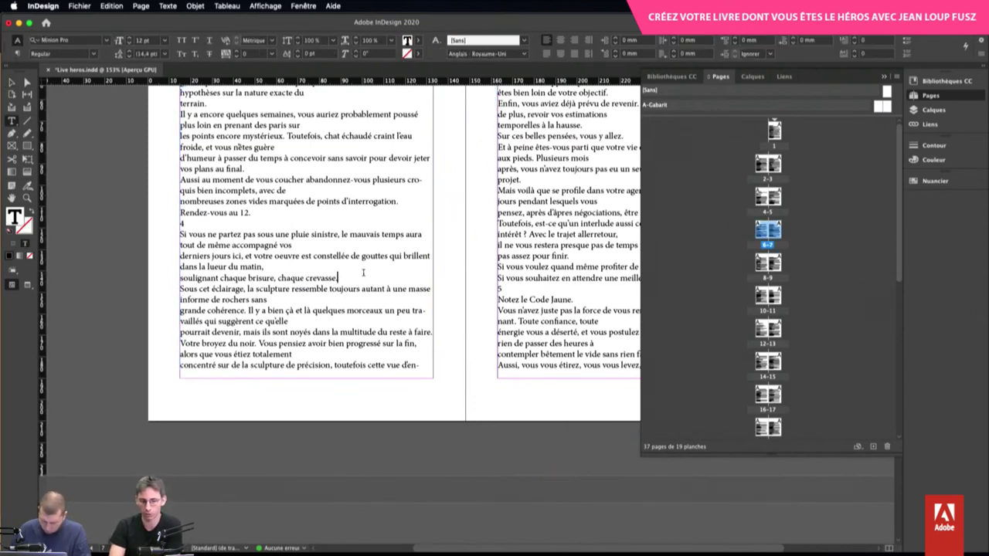
key("super+Home")
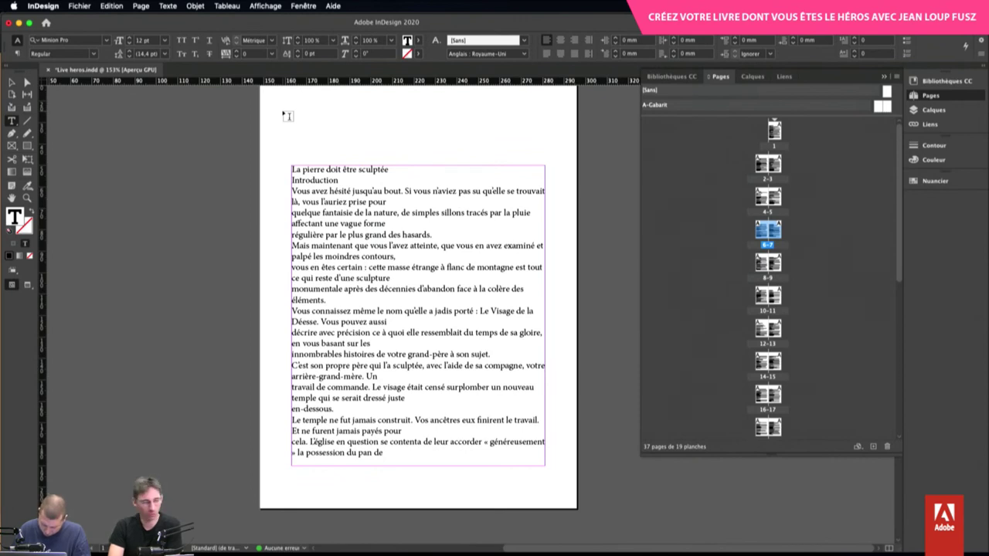
left_click(174, 6)
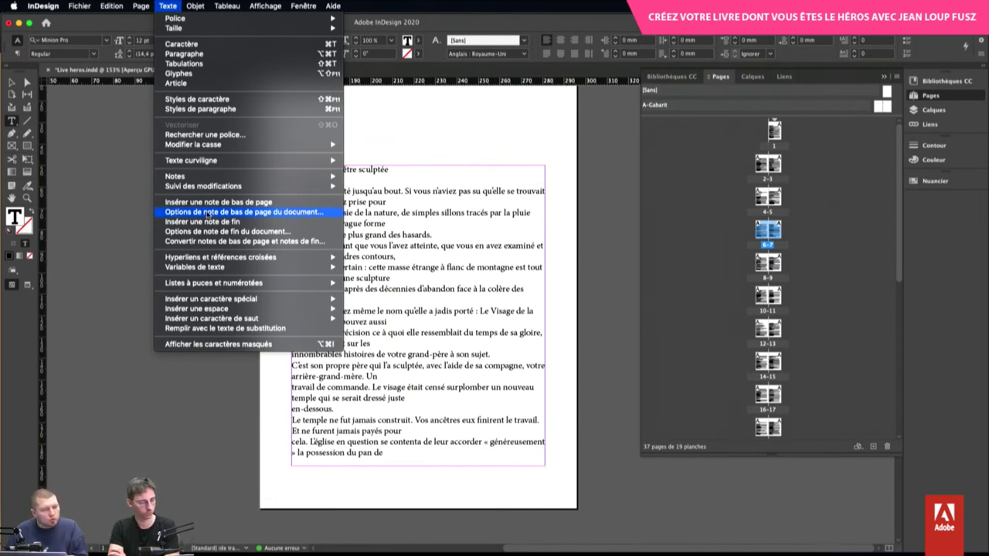
left_click(222, 345)
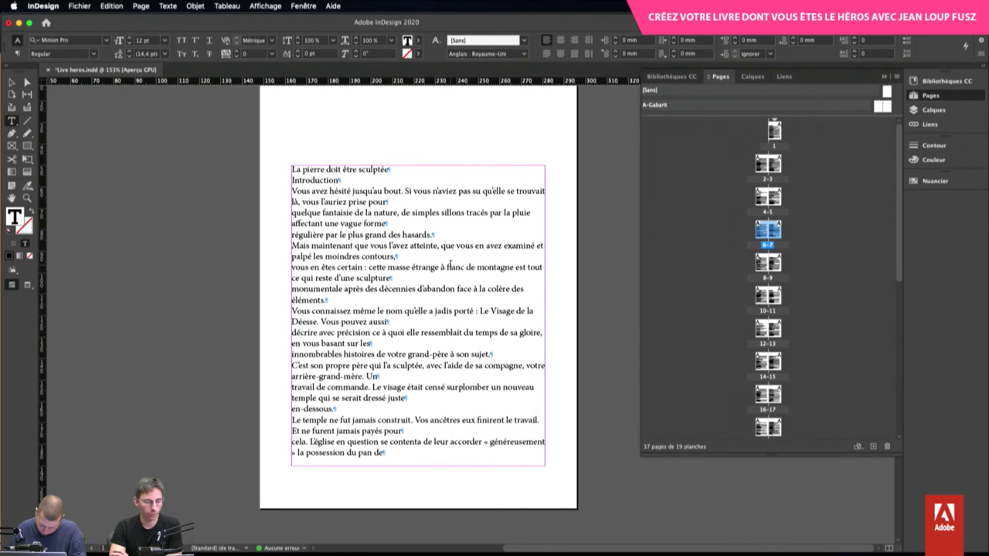
left_click(167, 5)
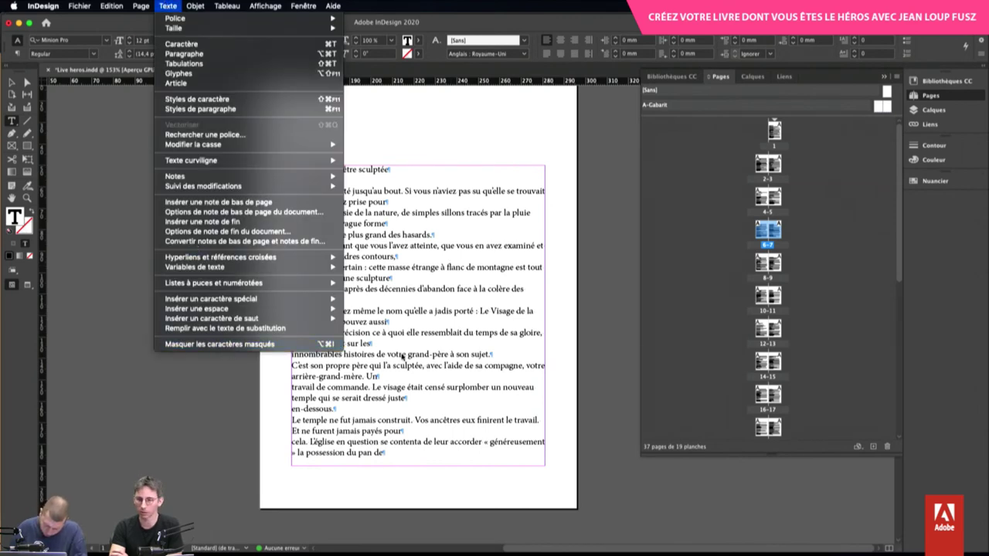
left_click(401, 357)
Examine the paragraph marks at the line ends on page 1, comparing those inside sentences with those after headings and full stops
scroll(350, 222, "up", 5)
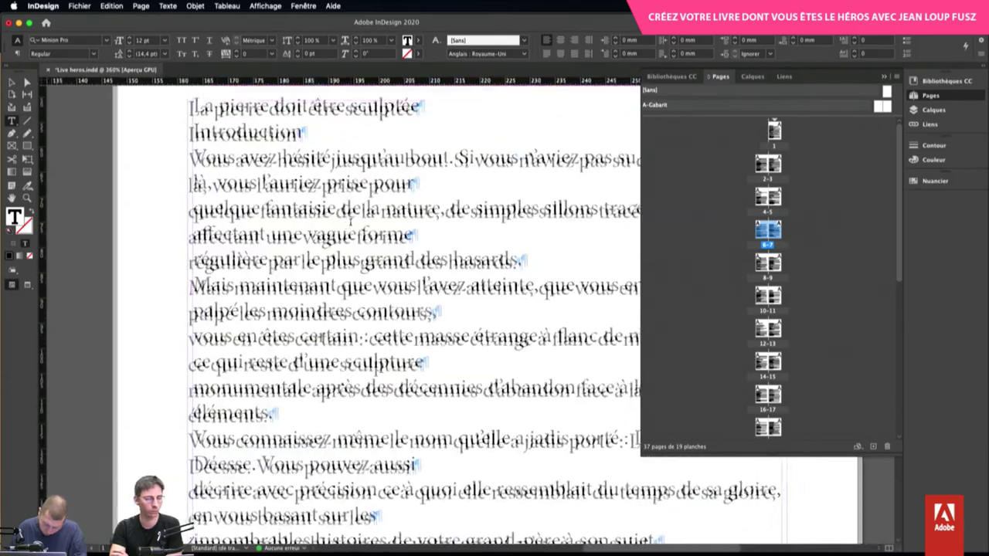
scroll(349, 222, "down", 5)
scroll(350, 222, "up", 4)
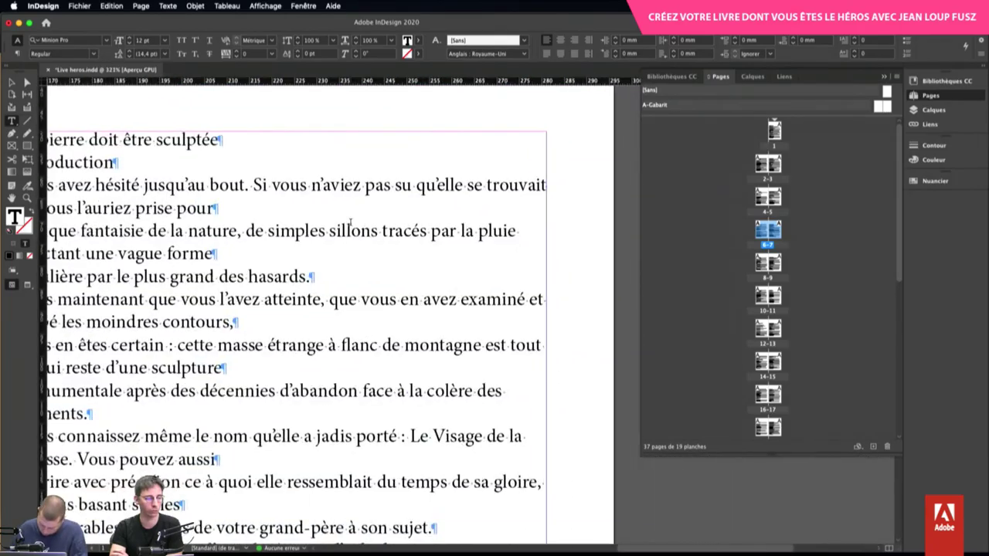
left_click(279, 190)
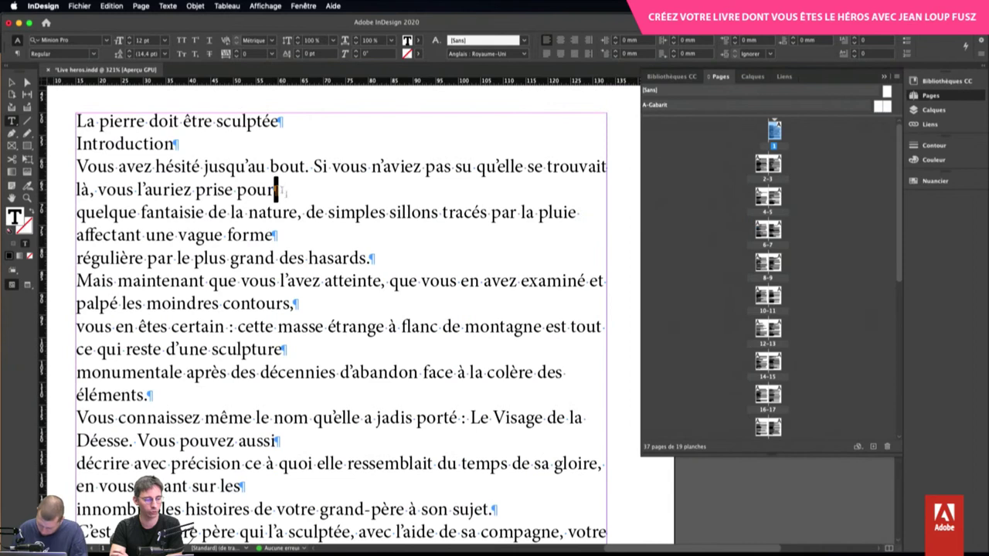
left_click(288, 232)
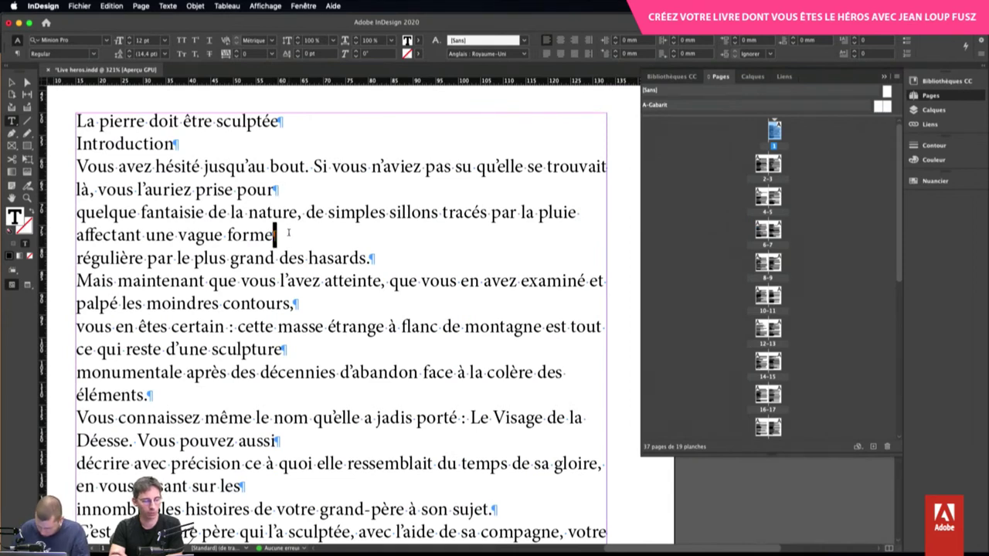
left_click(289, 188)
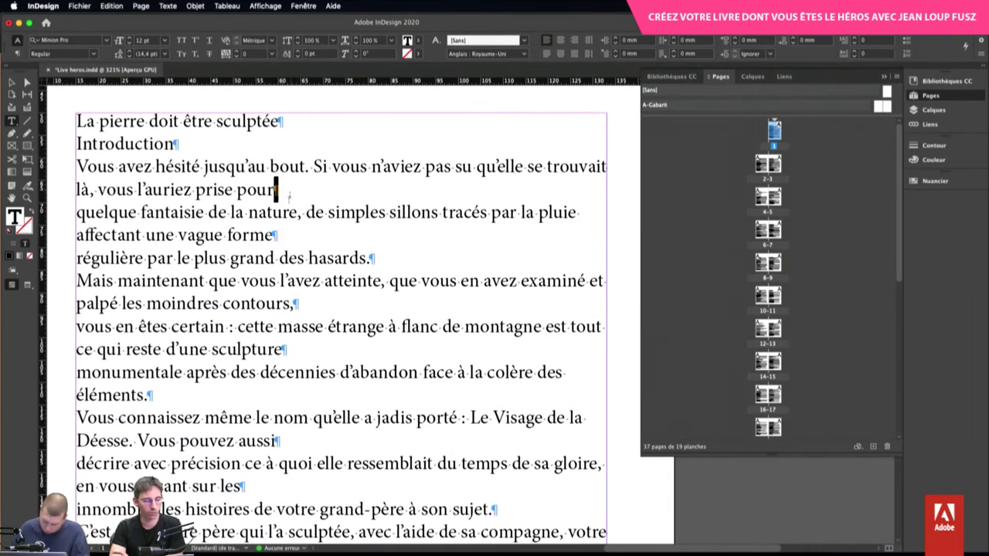
left_click(285, 235)
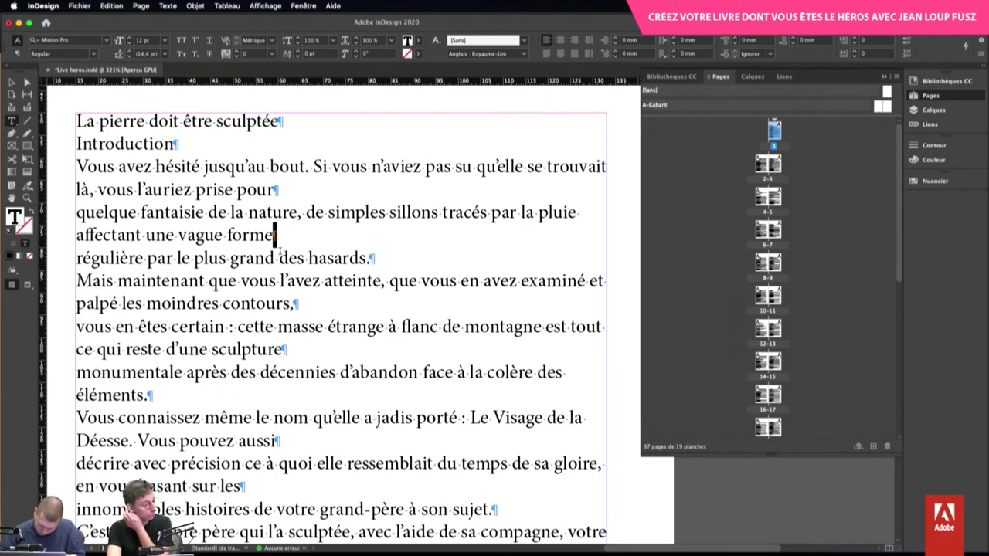
left_click(286, 187)
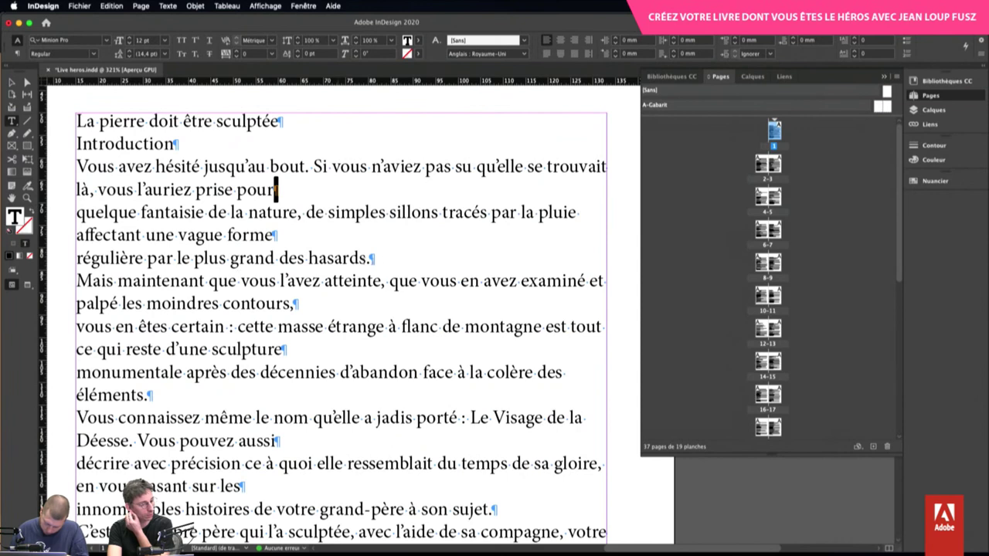
left_click(390, 258)
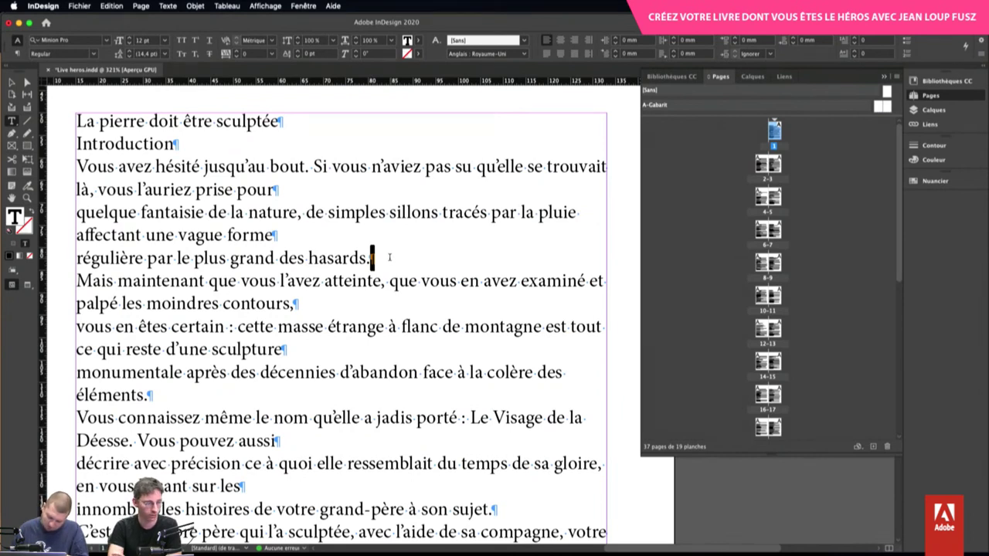
left_click(189, 143)
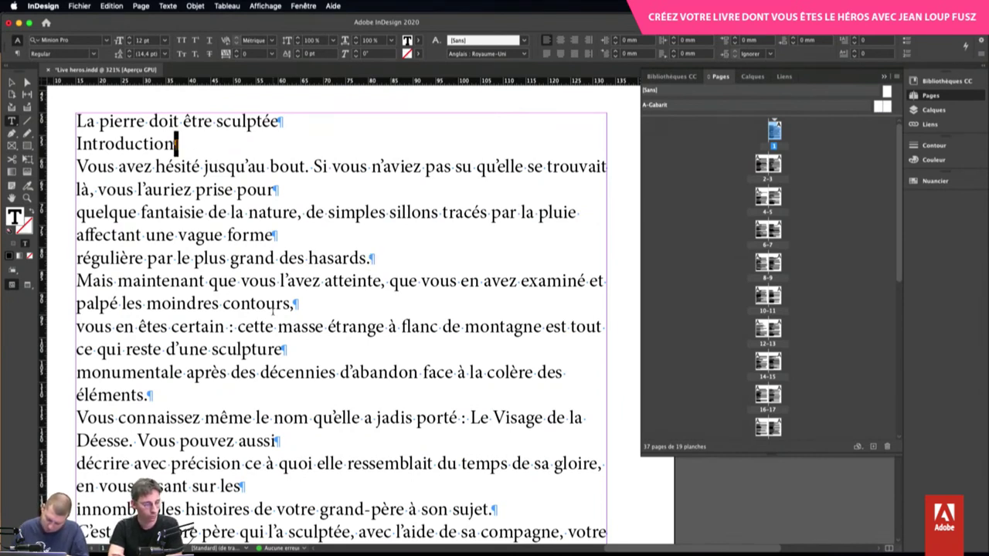
left_click(297, 118)
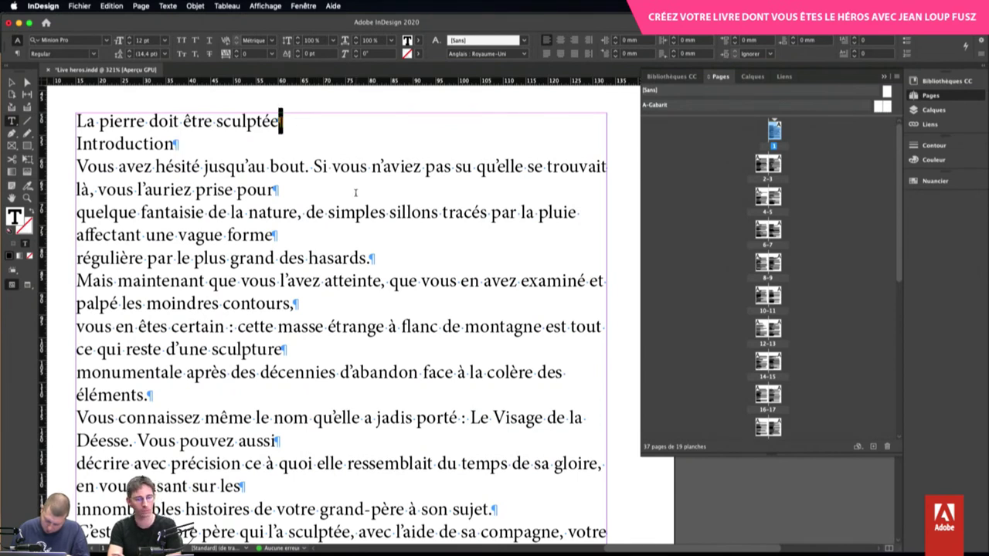
left_click(335, 347)
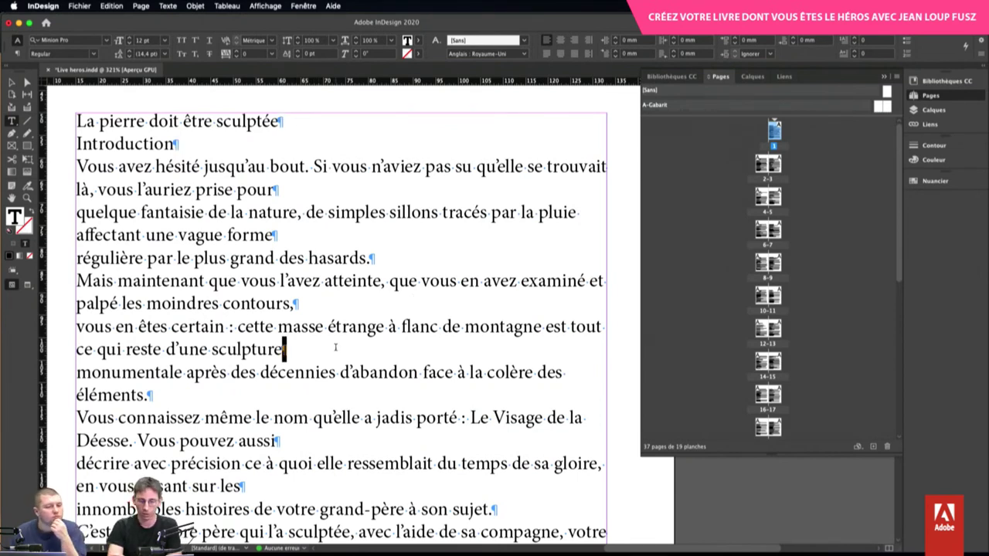
Open Find/Change for a GREP search and clear both the search expression and the replacement
scroll(332, 348, "down", 1)
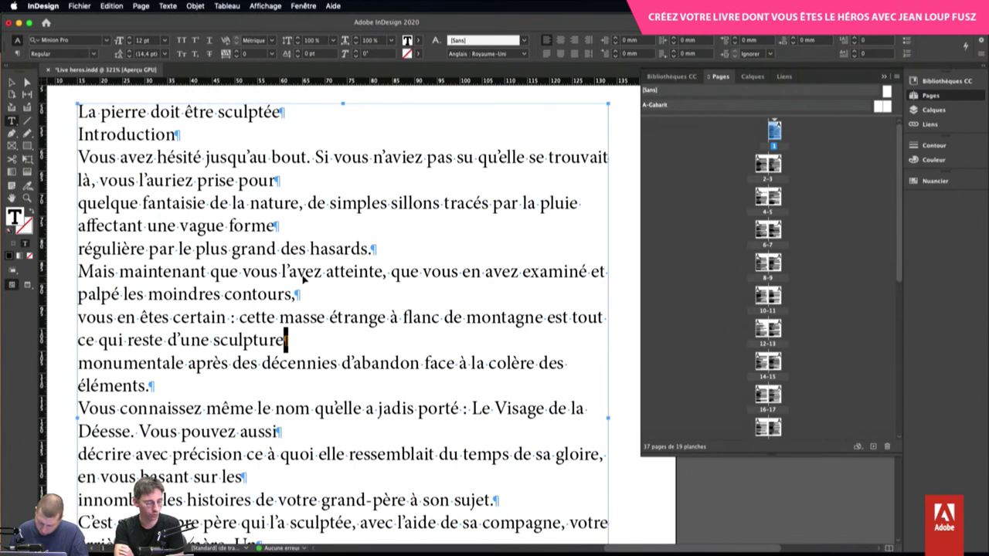
key("super+f")
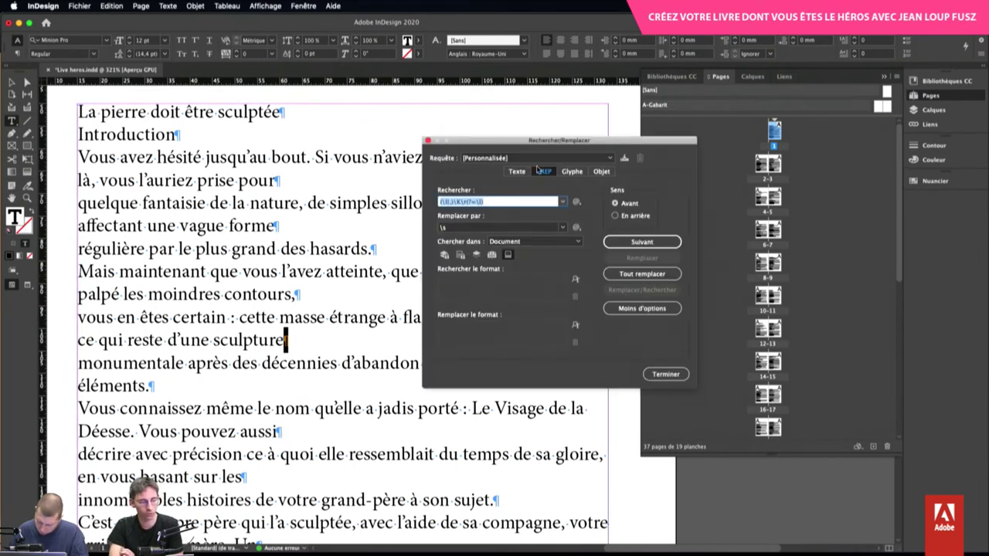
key("BackSpace")
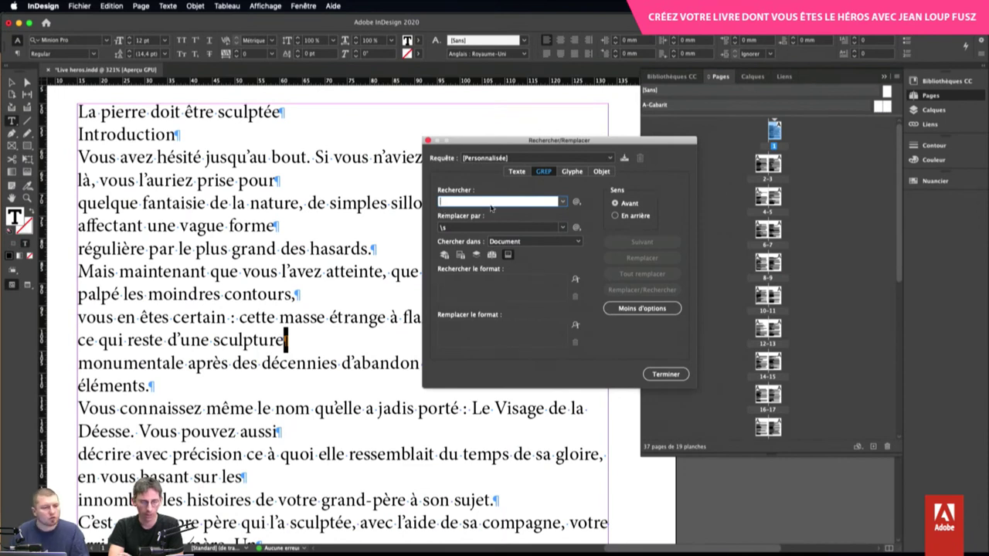
left_click(462, 227)
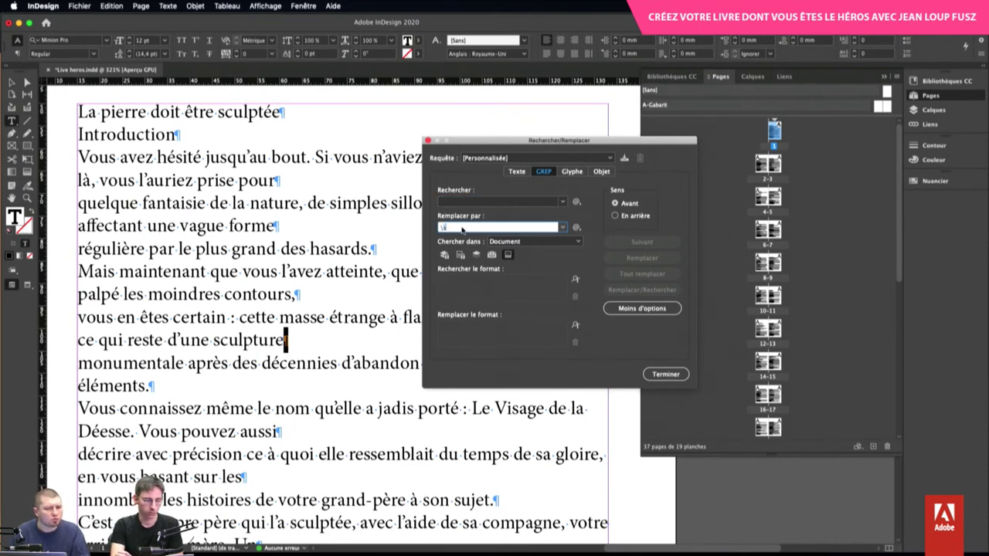
key("BackSpace")
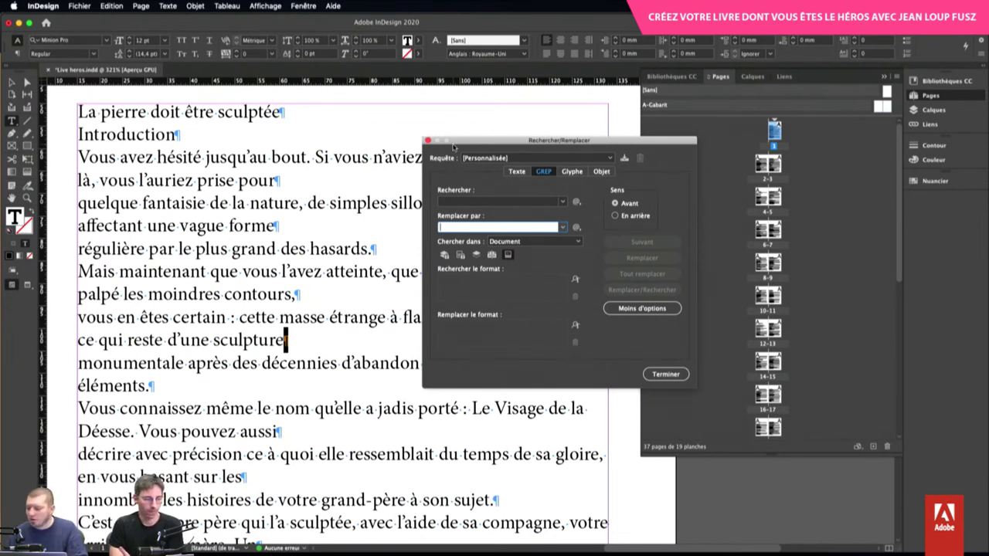
left_click_drag(490, 141, 483, 140)
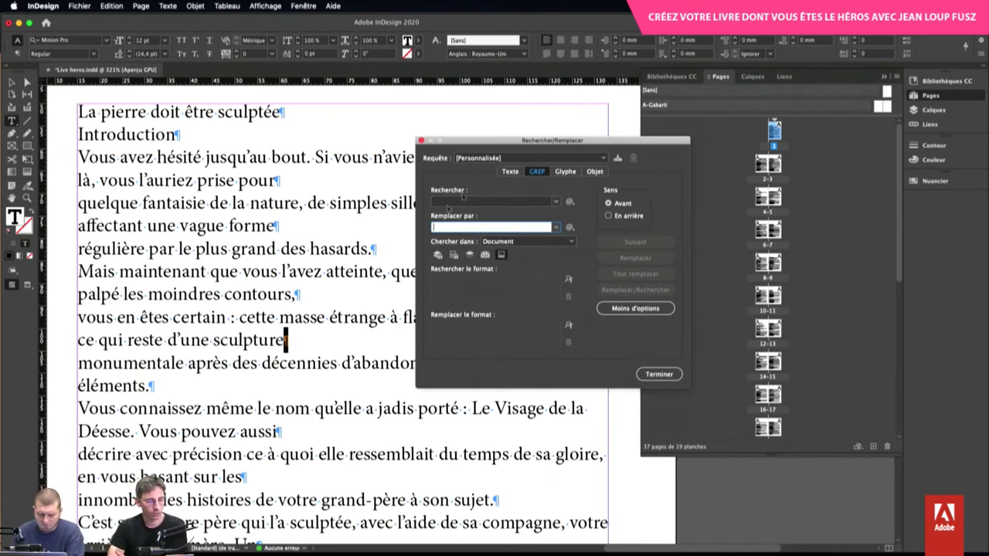
left_click_drag(495, 147, 557, 204)
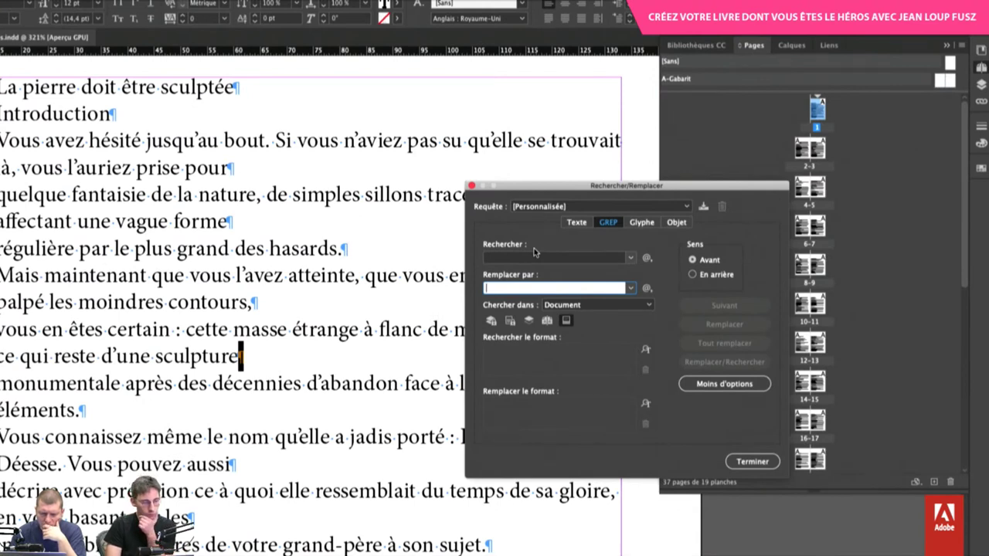
Compare the characters before and after the paragraph marks following "pour", "forme" and "hasards." on page 1
left_click(354, 248)
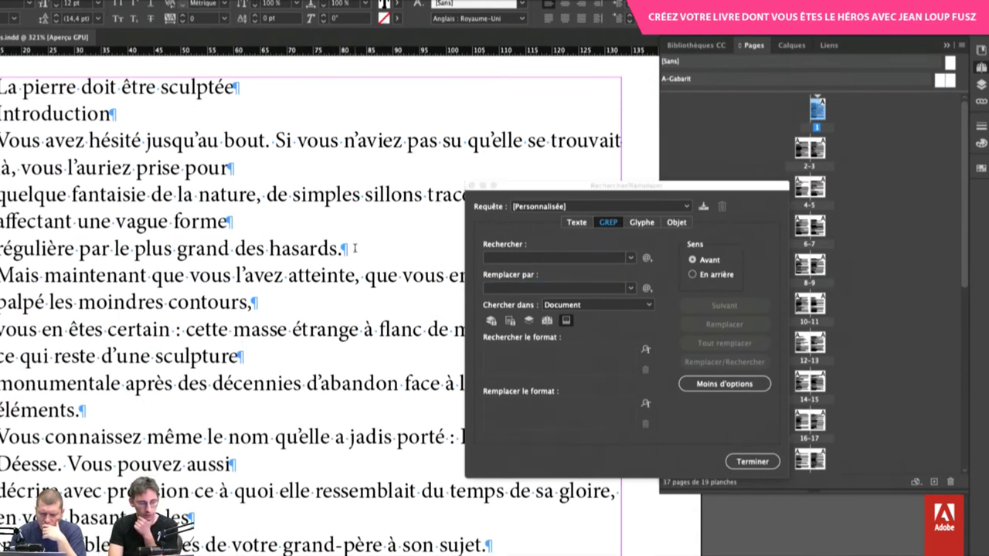
left_click_drag(354, 248, 360, 248)
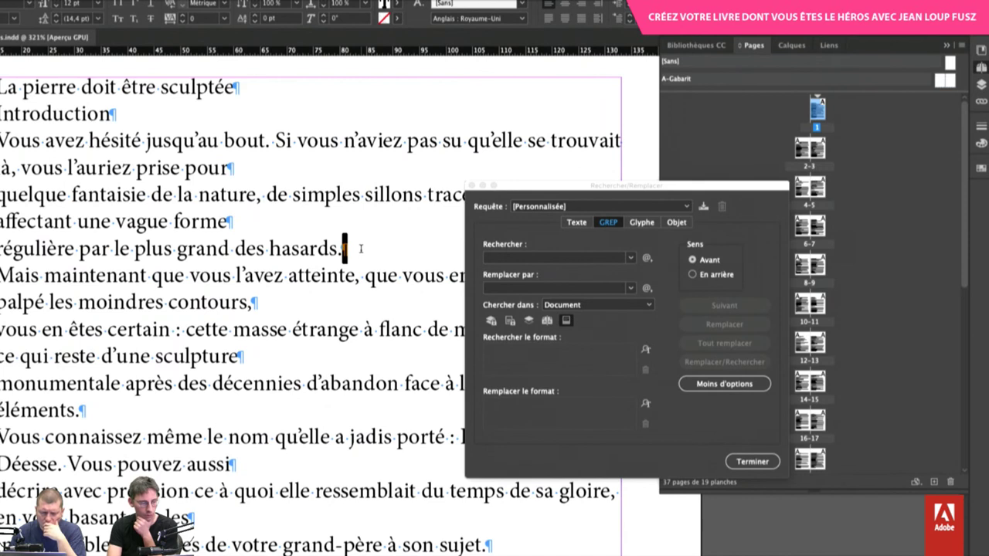
left_click(240, 224)
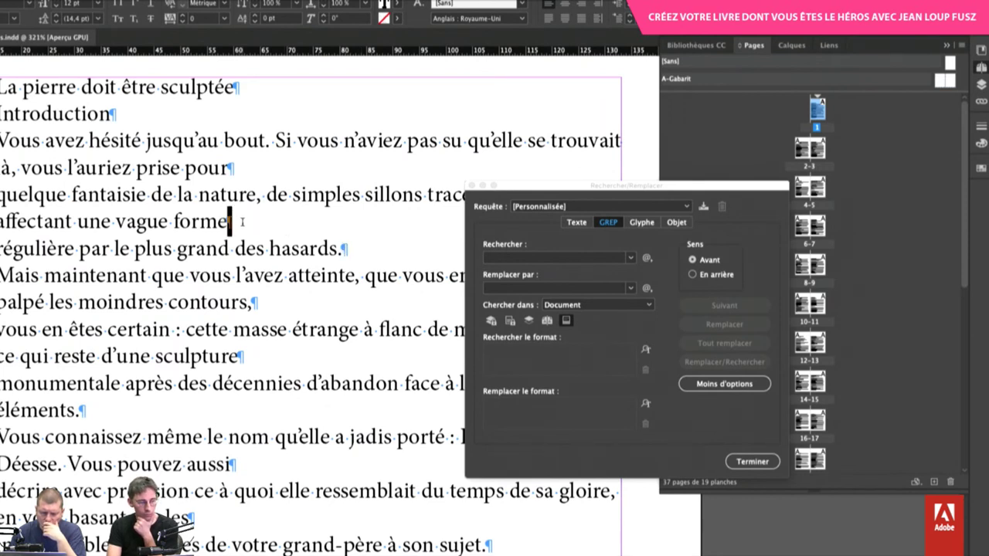
left_click_drag(243, 163, 247, 164)
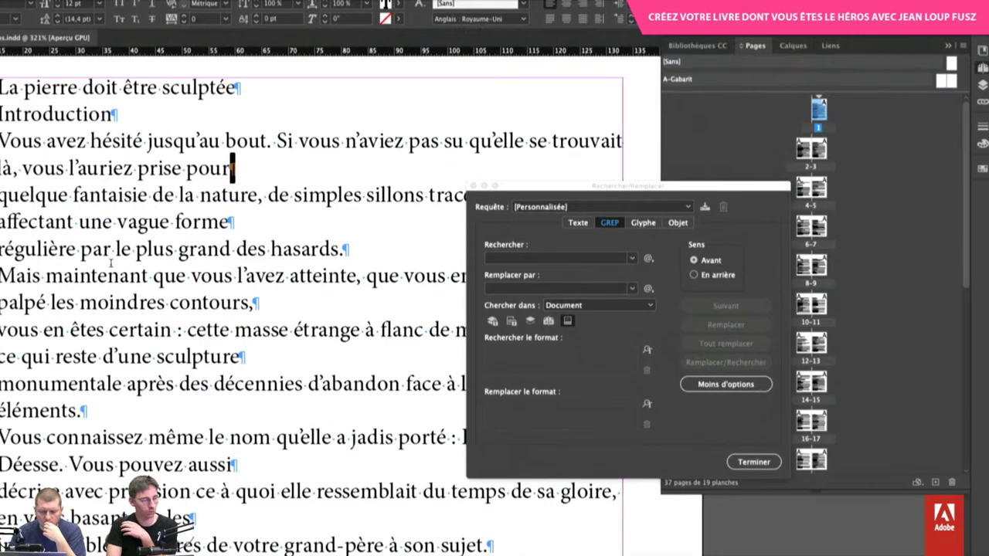
scroll(111, 263, "left", 3)
left_click(278, 170)
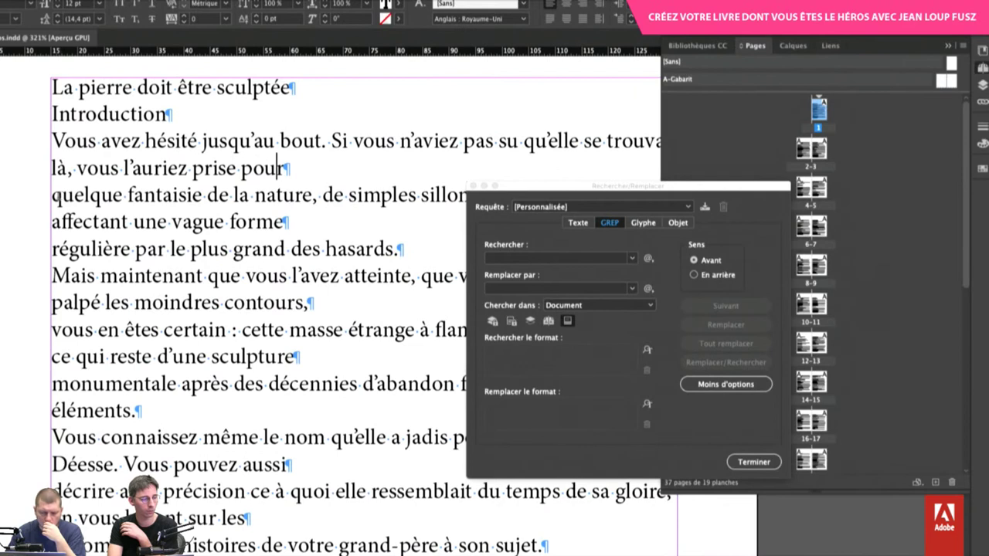
left_click_drag(52, 196, 62, 196)
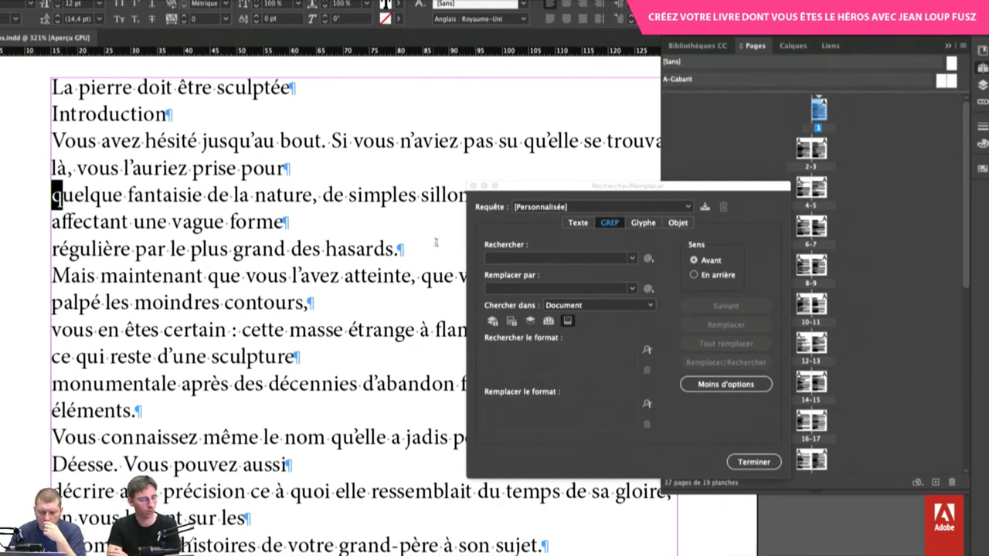
left_click(398, 252)
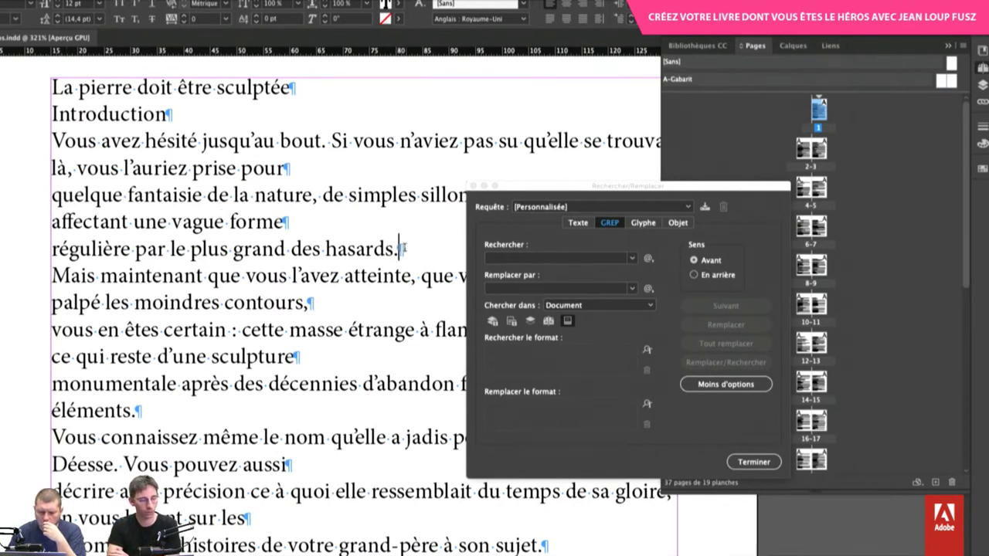
left_click(54, 274)
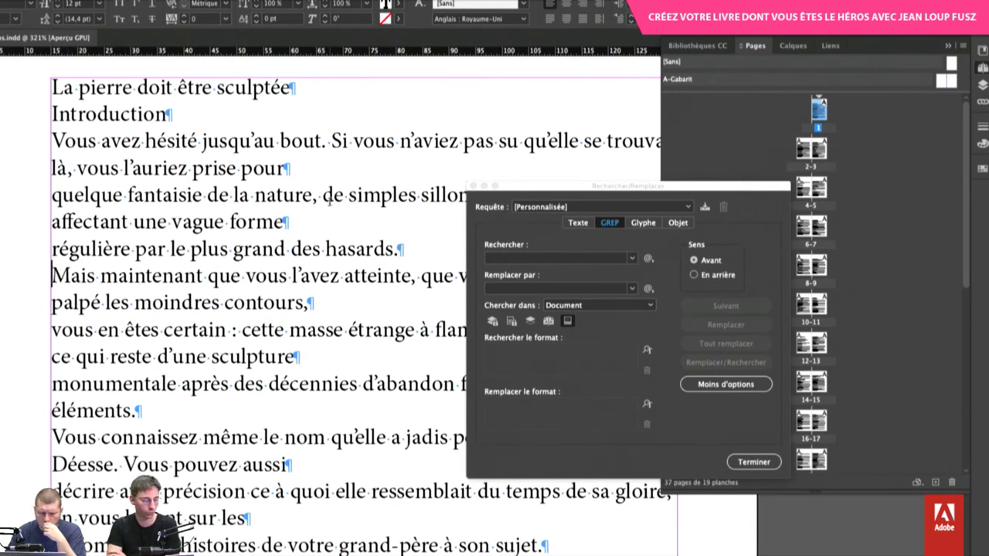
left_click_drag(286, 168, 296, 163)
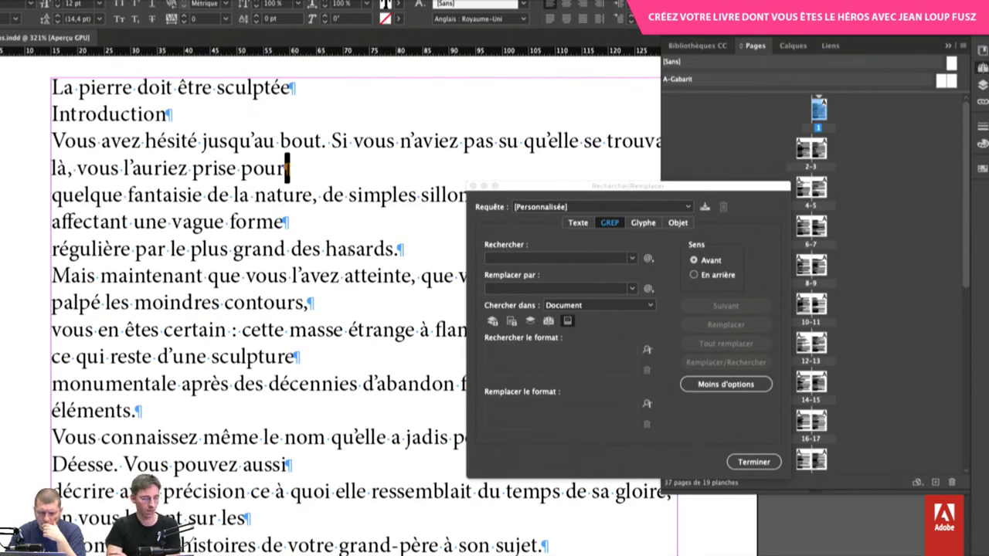
scroll(349, 251, "down", 3)
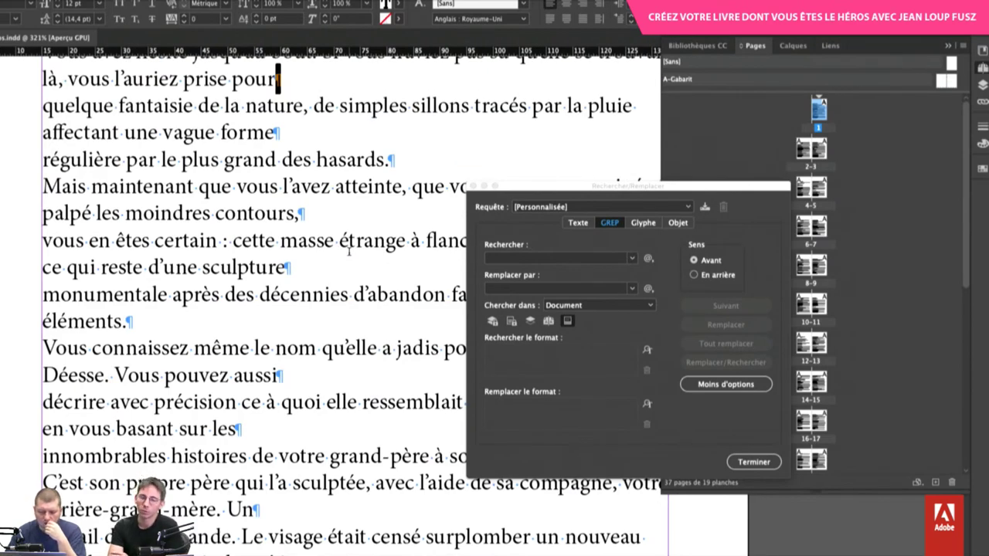
scroll(349, 251, "up", 1)
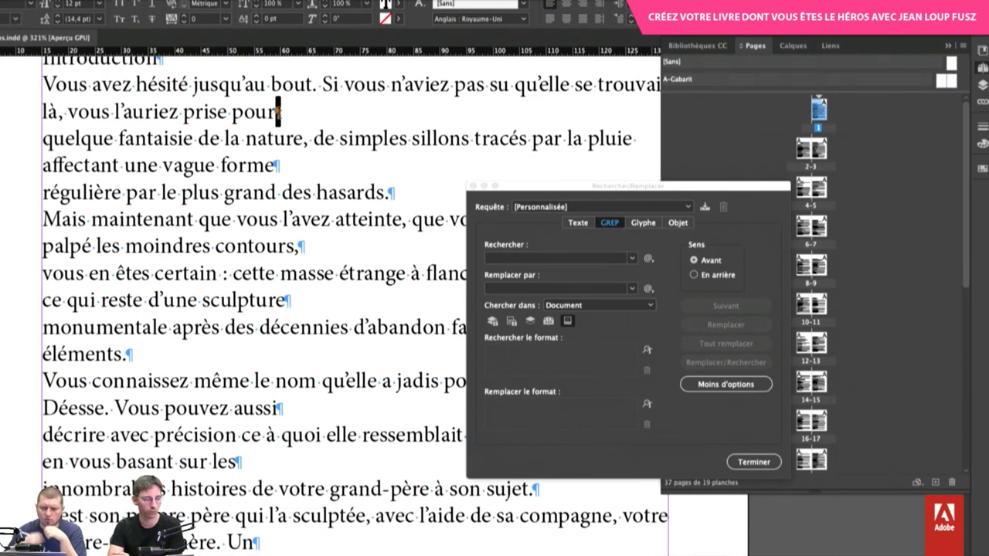
left_click(277, 112)
Examine the line ends through the rest of page 1 and on pages 2 and 3 for mid-sentence paragraph breaks
scroll(277, 112, "down", 3)
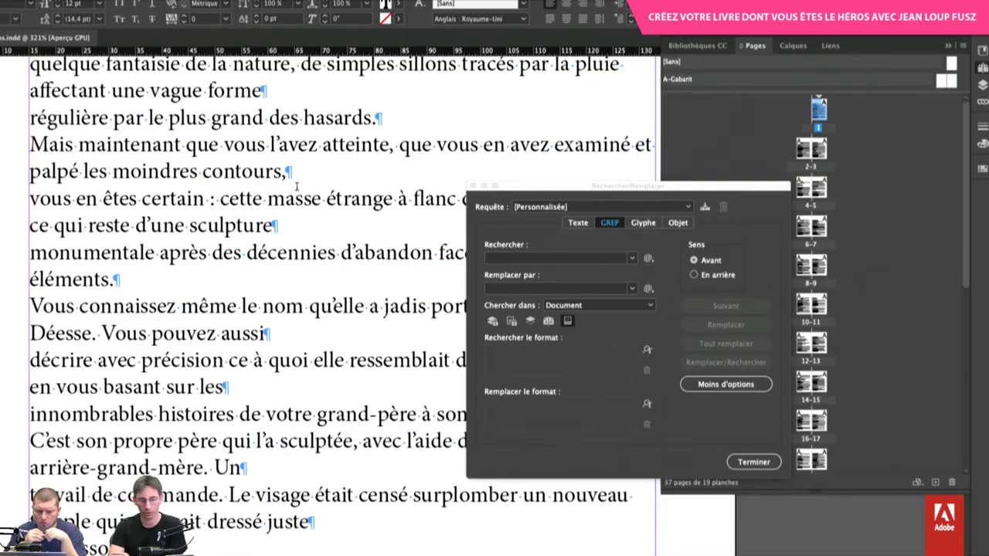
scroll(296, 186, "down", 8)
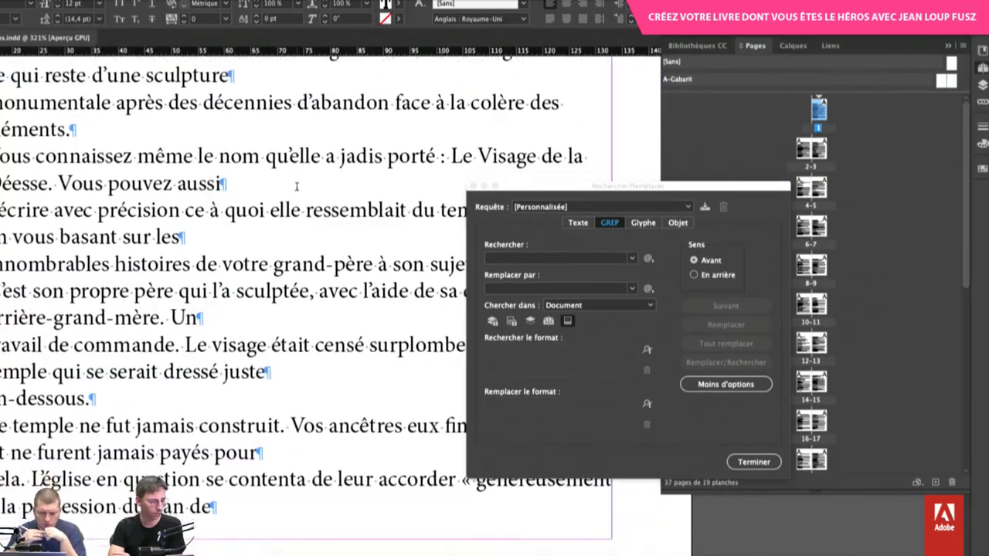
scroll(296, 186, "down", 10)
scroll(296, 187, "right", 5)
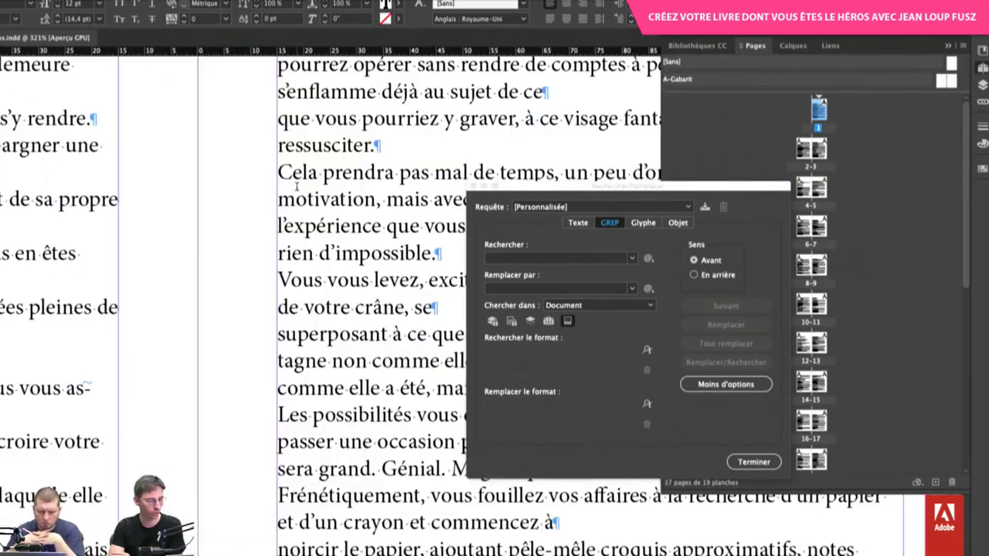
scroll(296, 187, "up", 12)
scroll(296, 187, "left", 5)
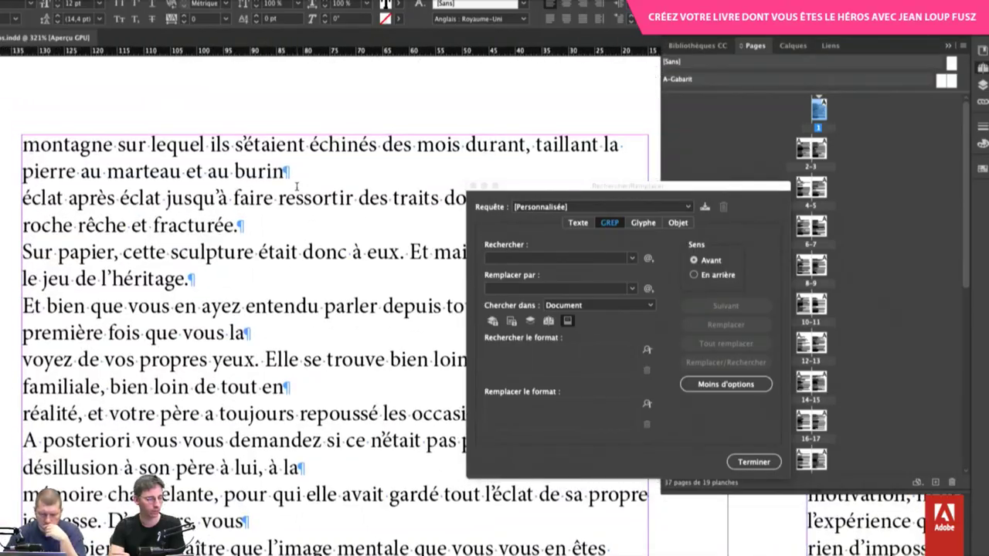
scroll(296, 186, "down", 5)
scroll(296, 186, "right", 1)
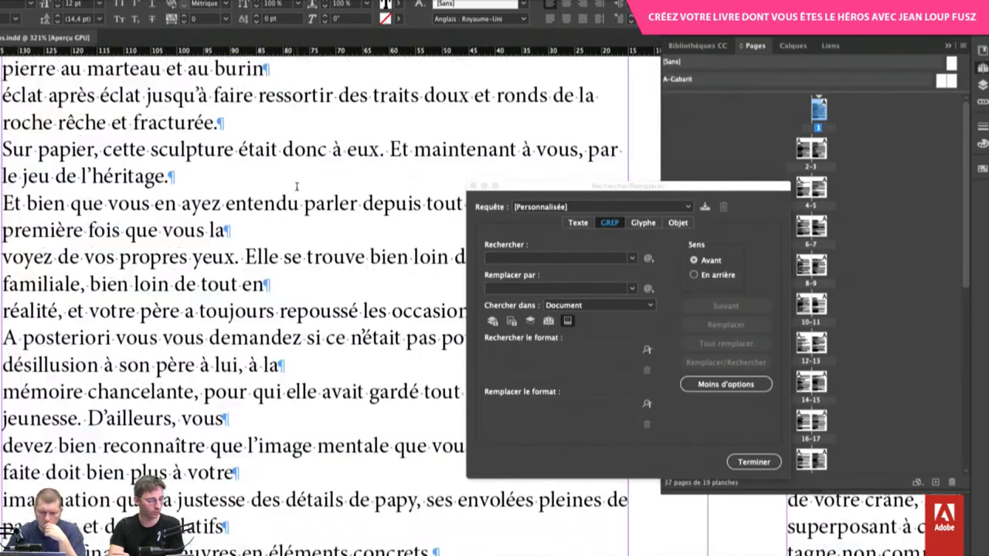
scroll(296, 186, "down", 10)
scroll(296, 186, "right", 1)
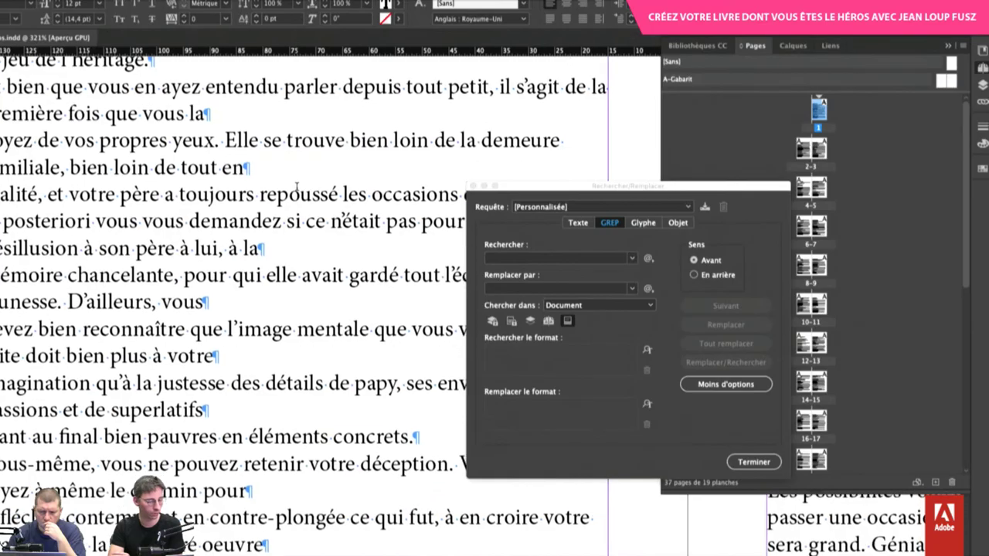
scroll(296, 187, "right", 10)
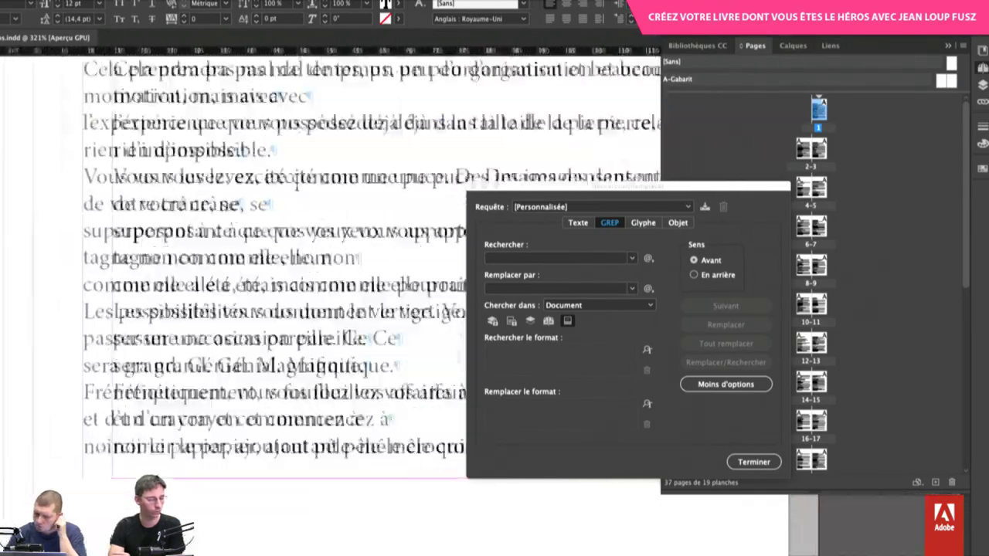
scroll(296, 186, "up", 14)
scroll(296, 186, "left", 1)
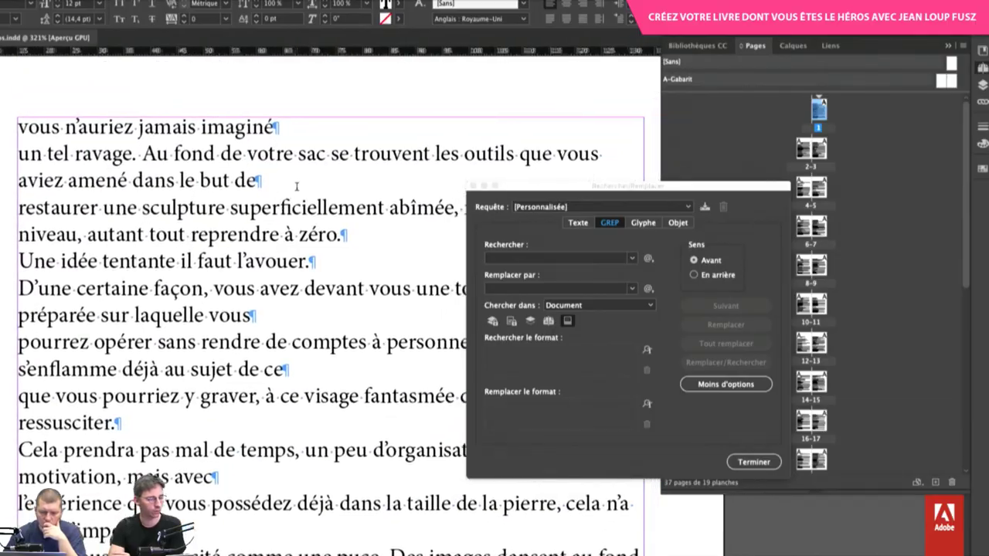
Examine the paragraph marks around the Notes and Récit headings and the numbered sections, ending back on page 1
scroll(296, 186, "down", 15)
scroll(296, 186, "left", 8)
scroll(296, 186, "left", 12)
scroll(296, 186, "up", 3)
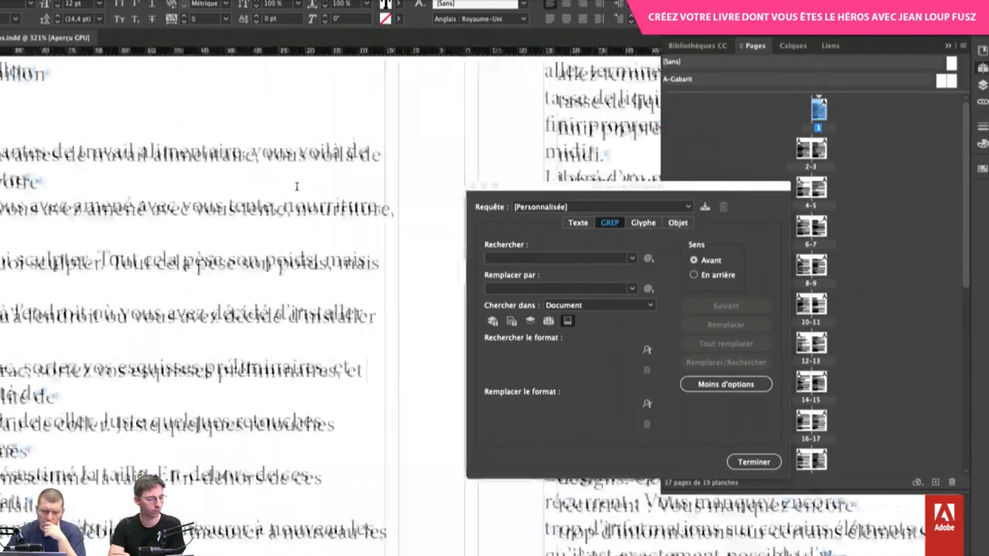
scroll(296, 186, "up", 2)
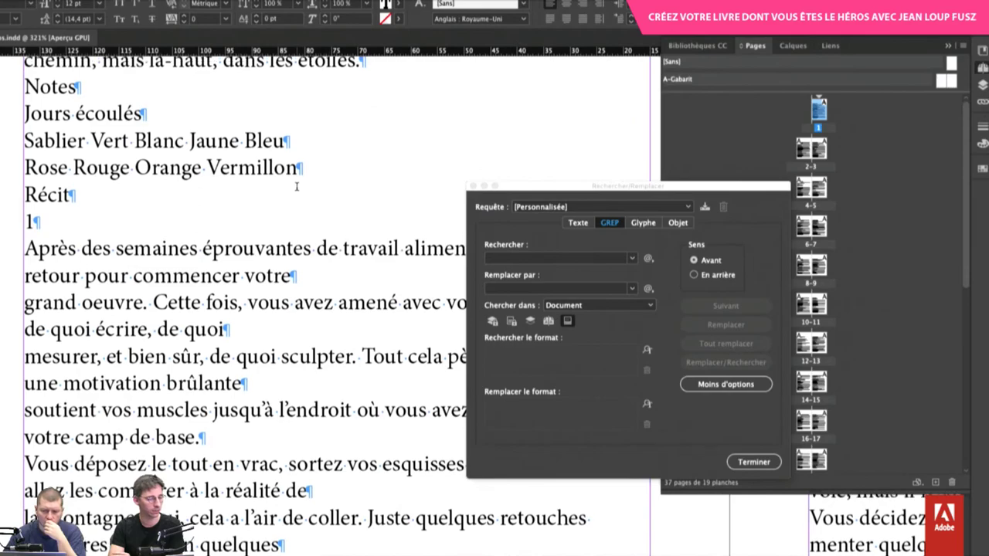
scroll(296, 186, "down", 11)
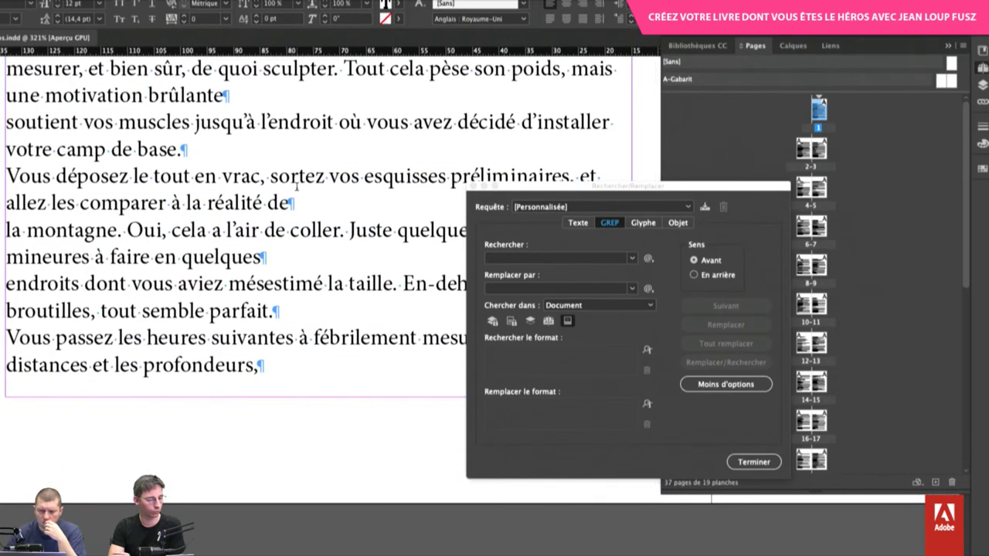
scroll(296, 186, "down", 3)
scroll(296, 186, "down", 6)
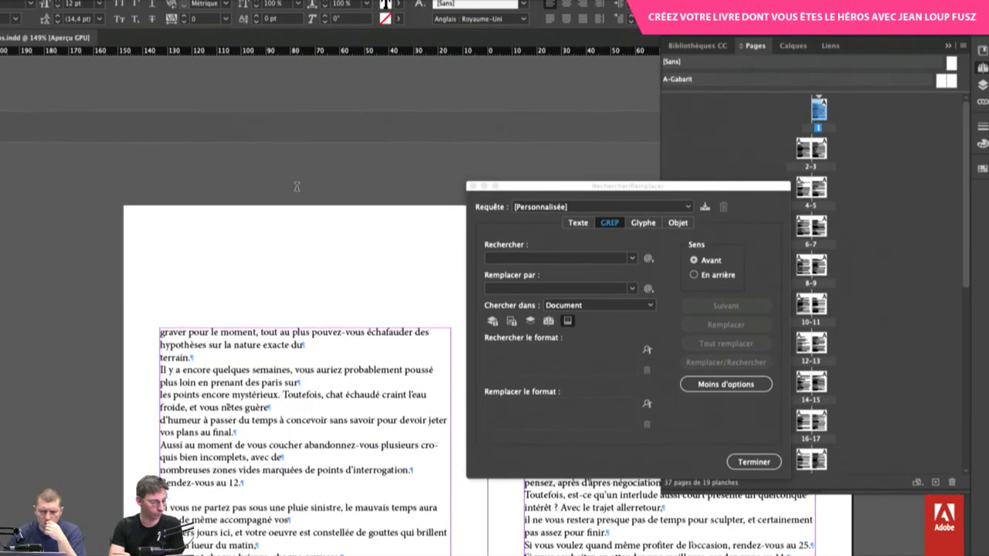
scroll(296, 186, "down", 4)
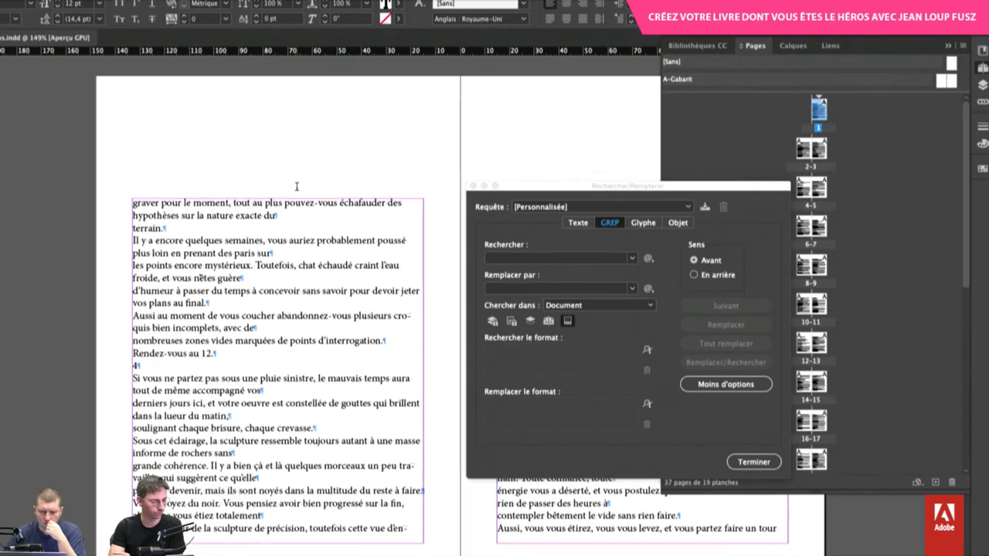
scroll(296, 186, "up", 5)
scroll(296, 187, "right", 7)
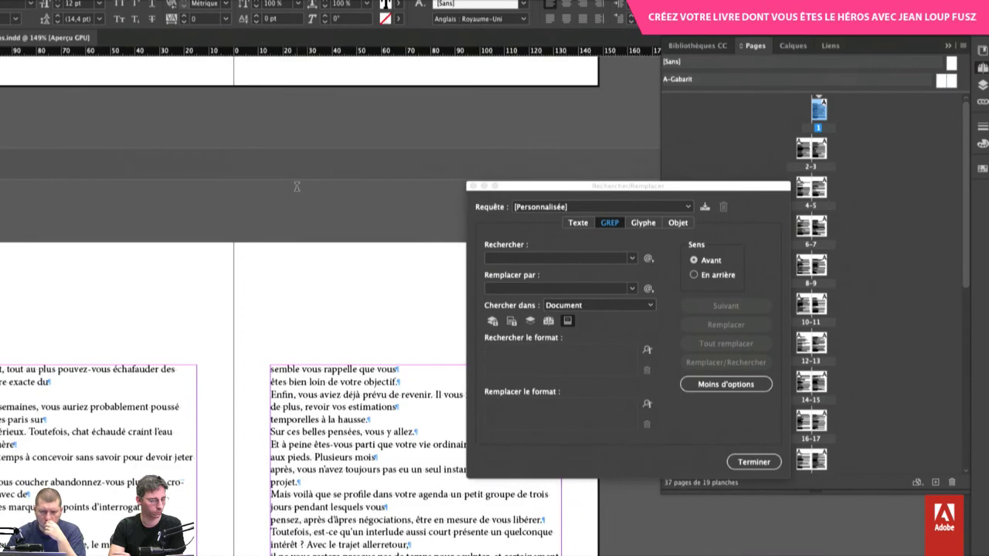
scroll(296, 186, "down", 5)
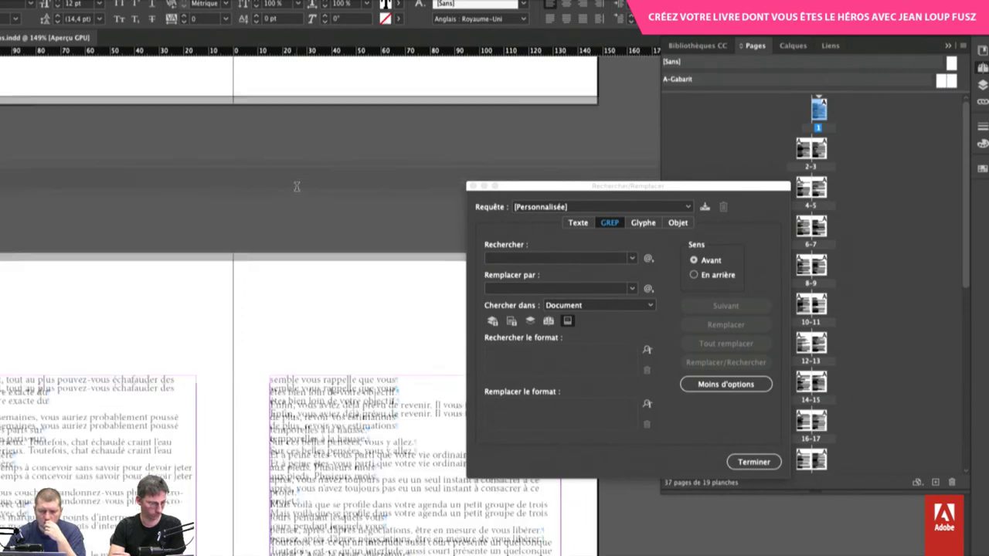
scroll(296, 187, "down", 3)
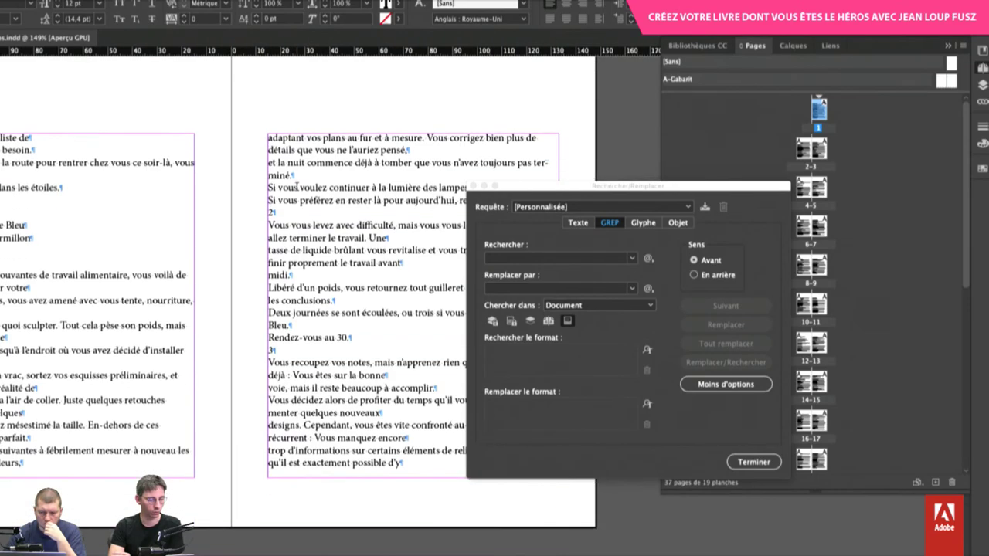
scroll(296, 187, "down", 10)
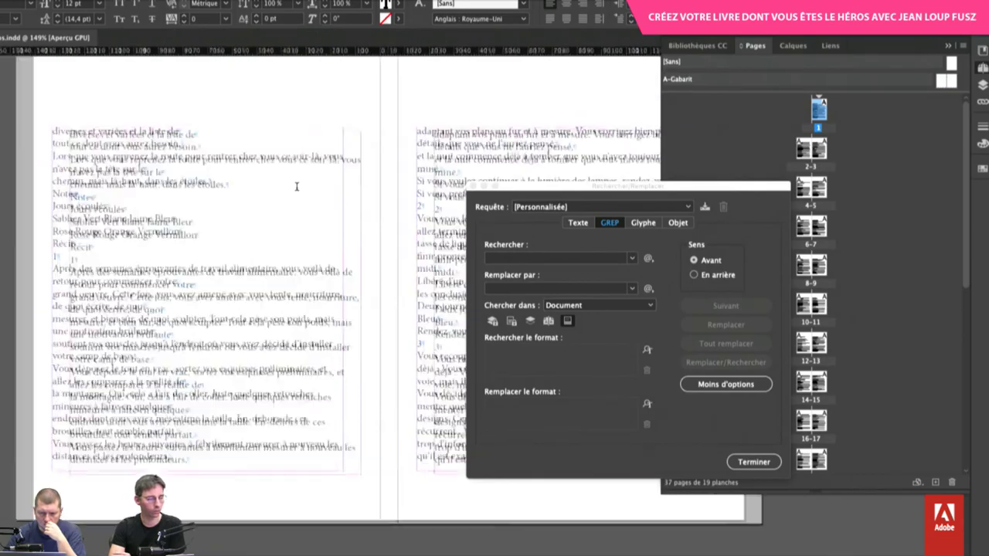
scroll(296, 186, "up", 15)
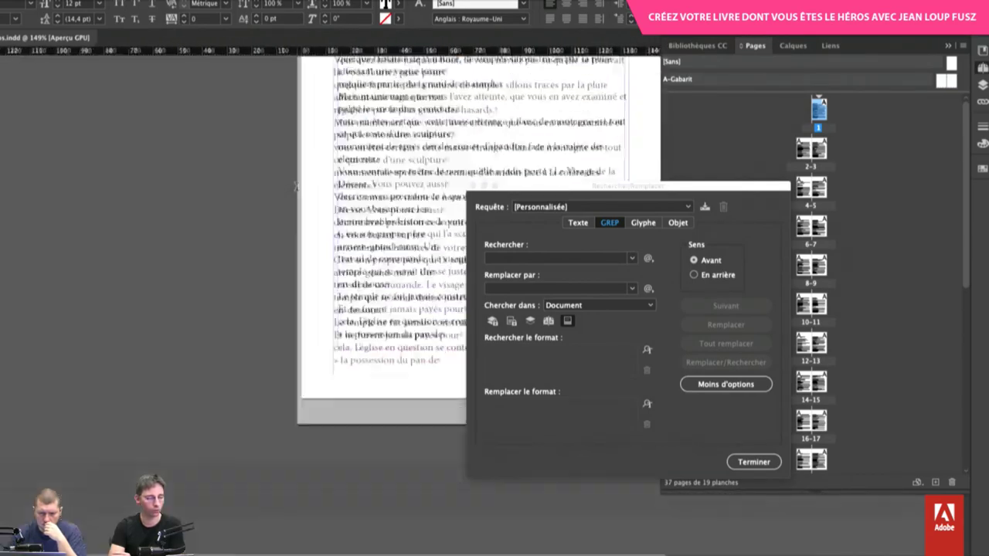
Move the Find/Change dialog off the page text and enter the grouped GREP search expression (\l|,) for a lowercase letter or comma
left_click(500, 261)
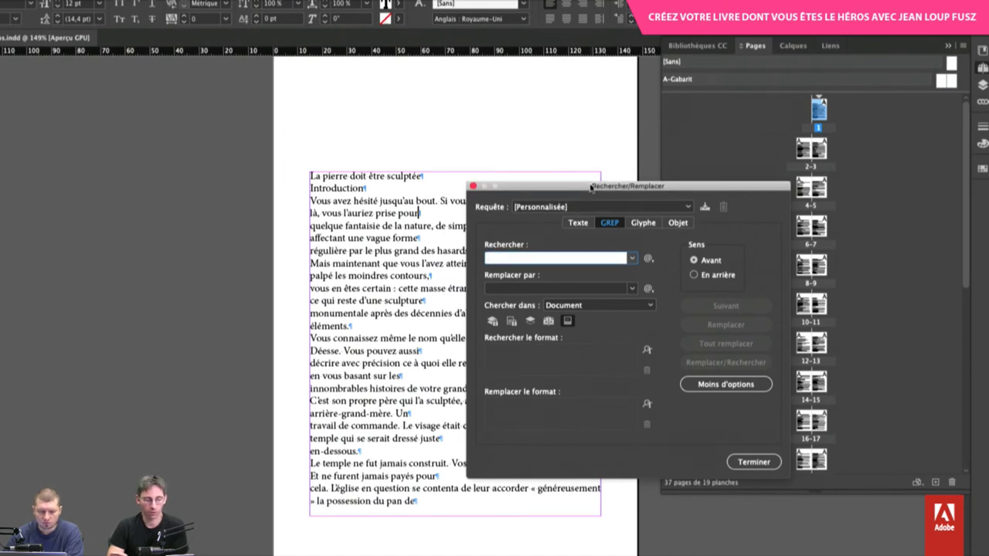
left_click_drag(588, 189, 634, 203)
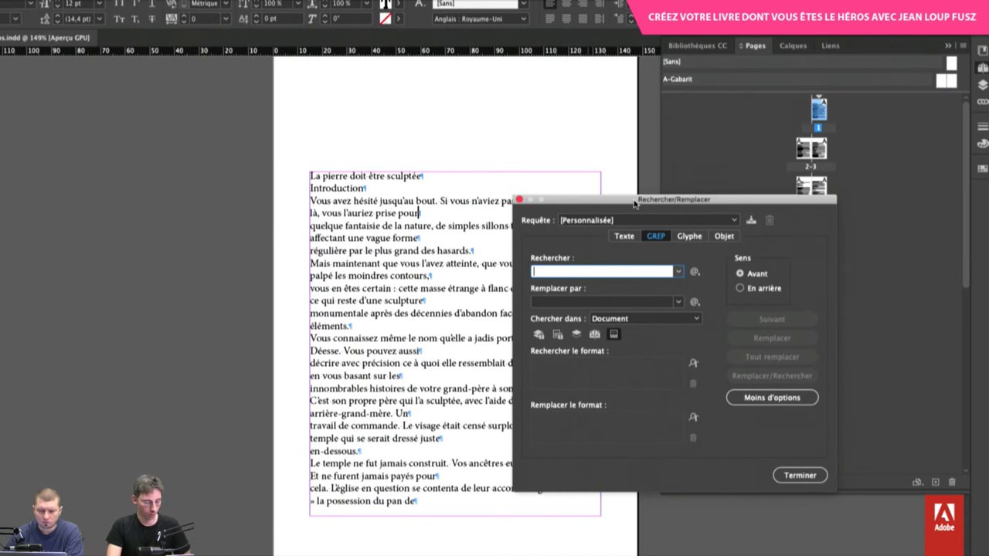
type("\\(")
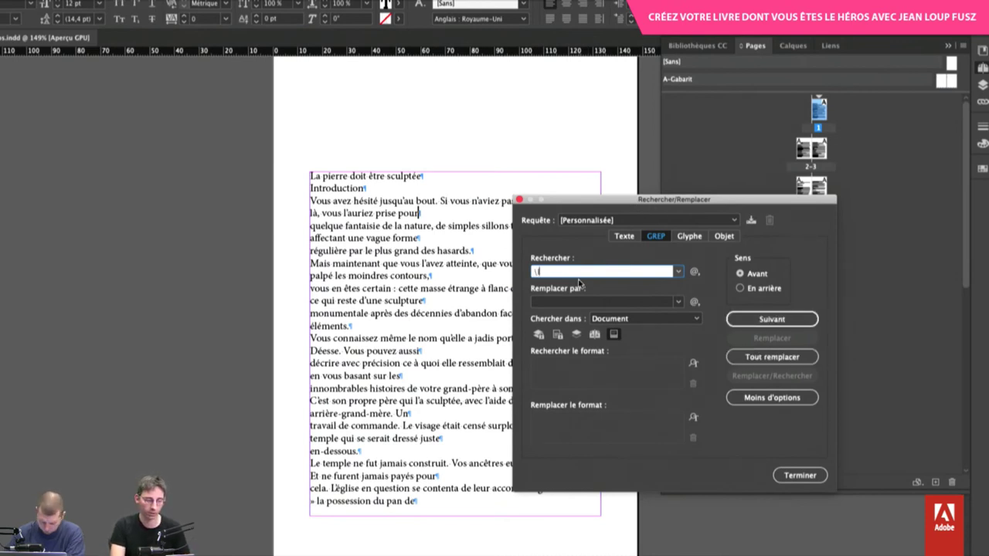
type(".")
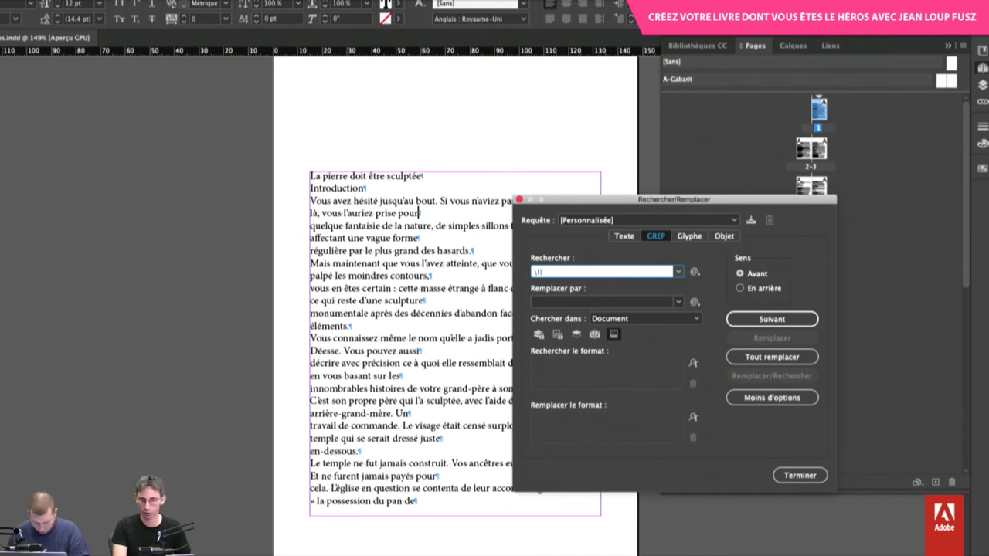
type(")")
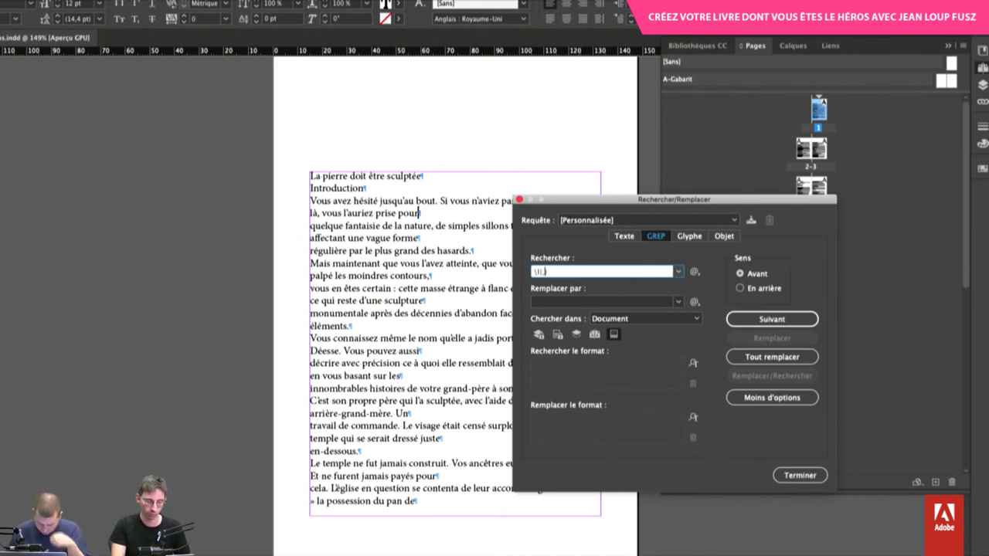
key("Home")
type("(")
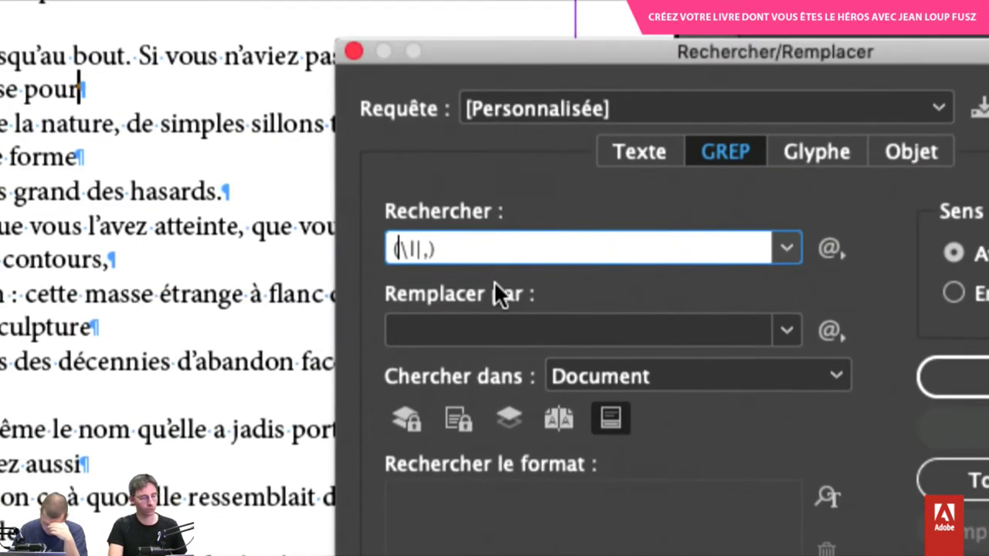
Extend the GREP search expression to (\l|,)\r\l so a paragraph mark and a lowercase letter follow the group
left_click(410, 249)
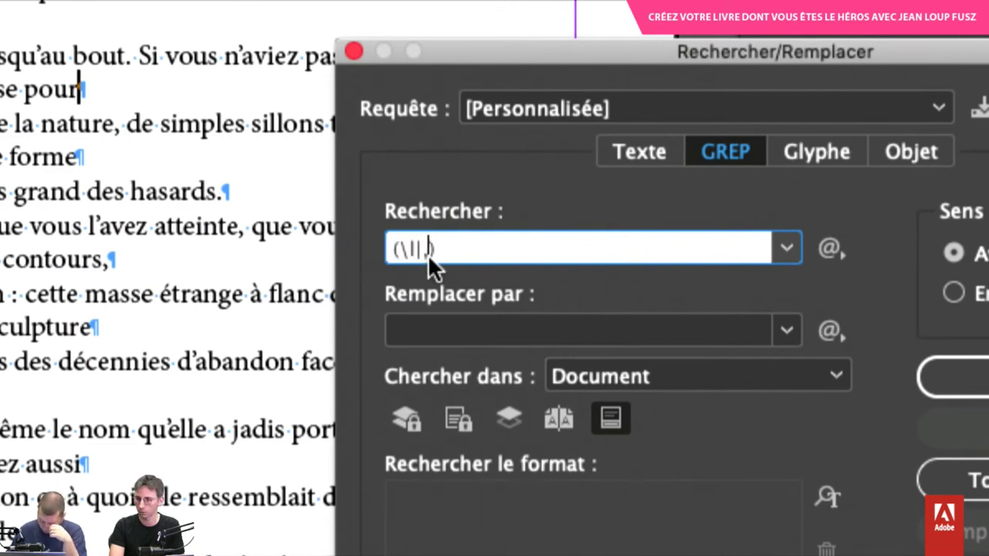
type(",)")
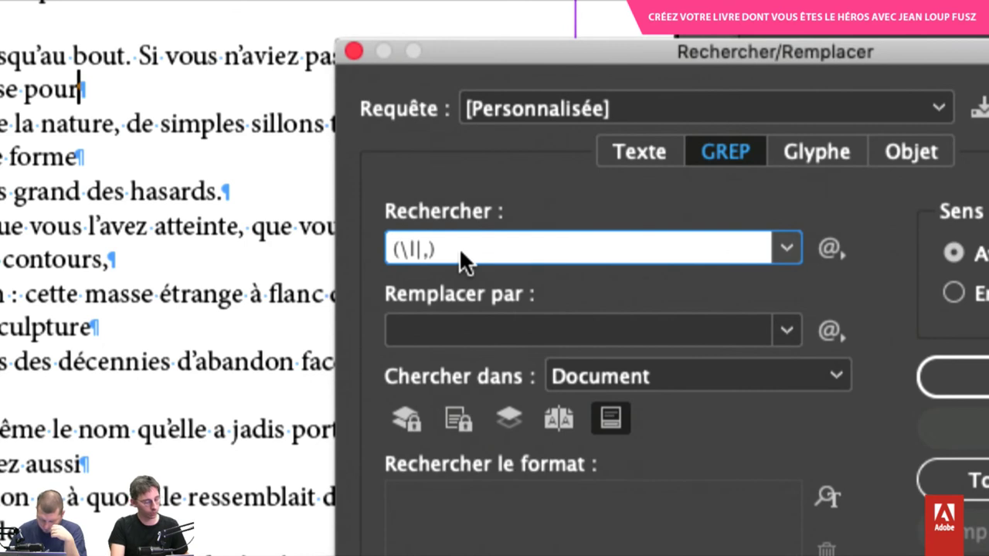
type("\\r")
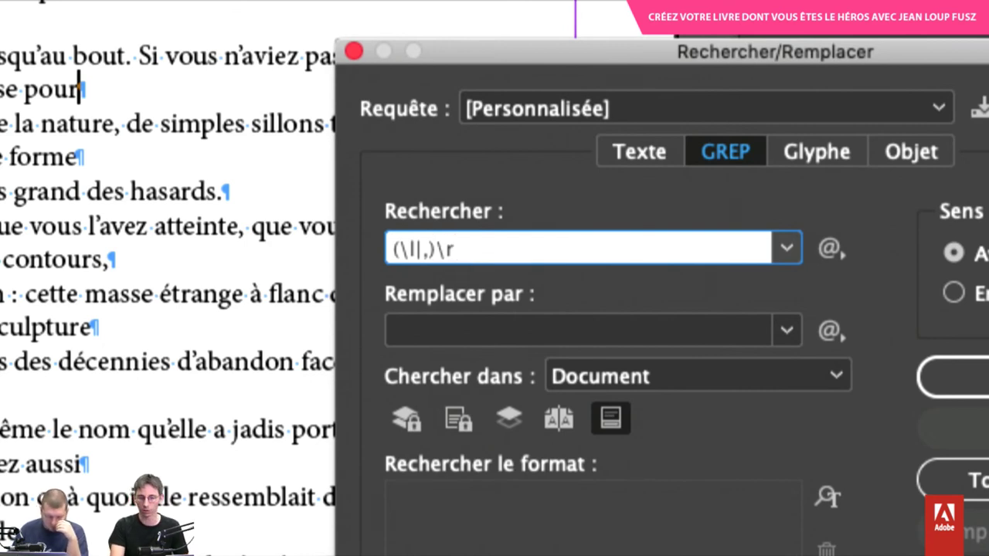
type("\\l")
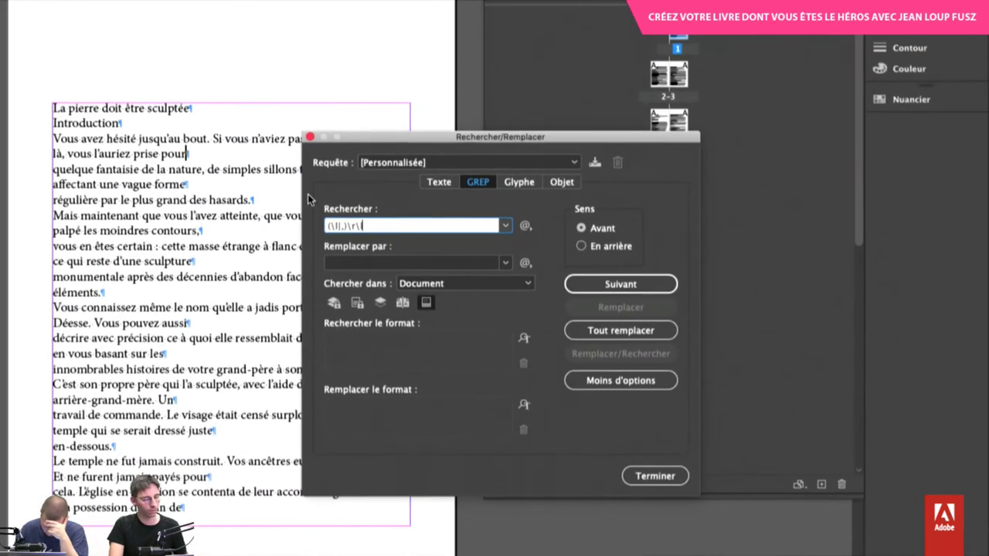
Step through the next matches of the search expression on page 1 to check what it selects
left_click(590, 285)
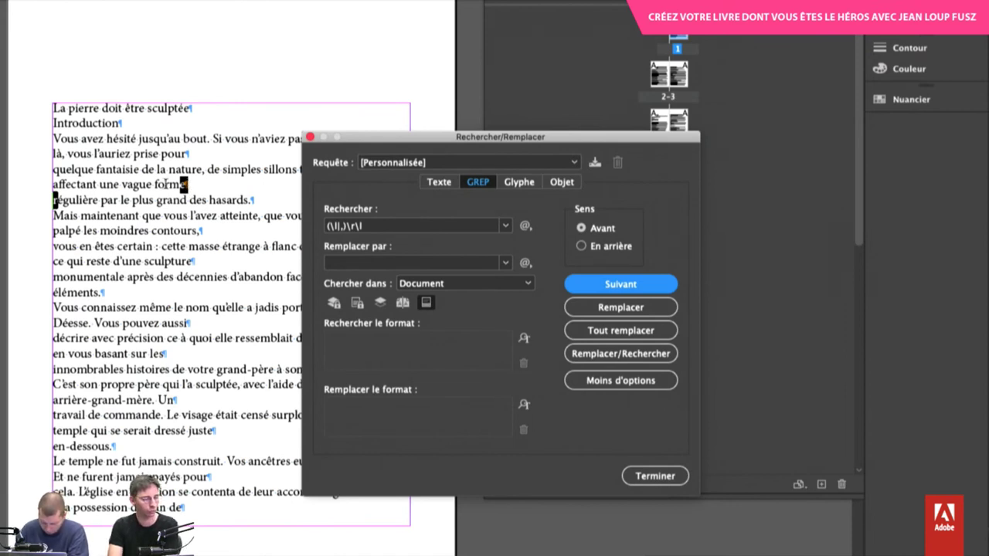
left_click(609, 288)
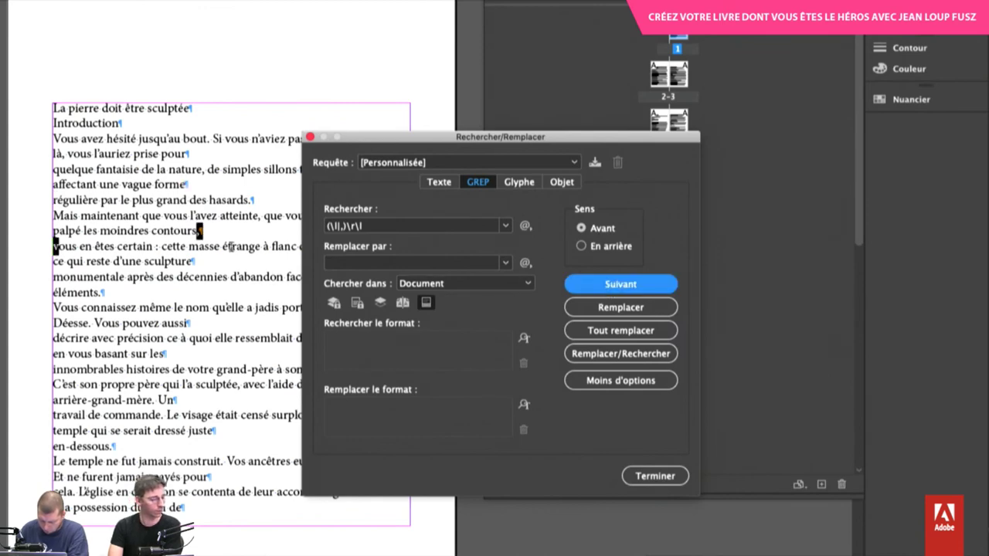
scroll(206, 232, "up", 1)
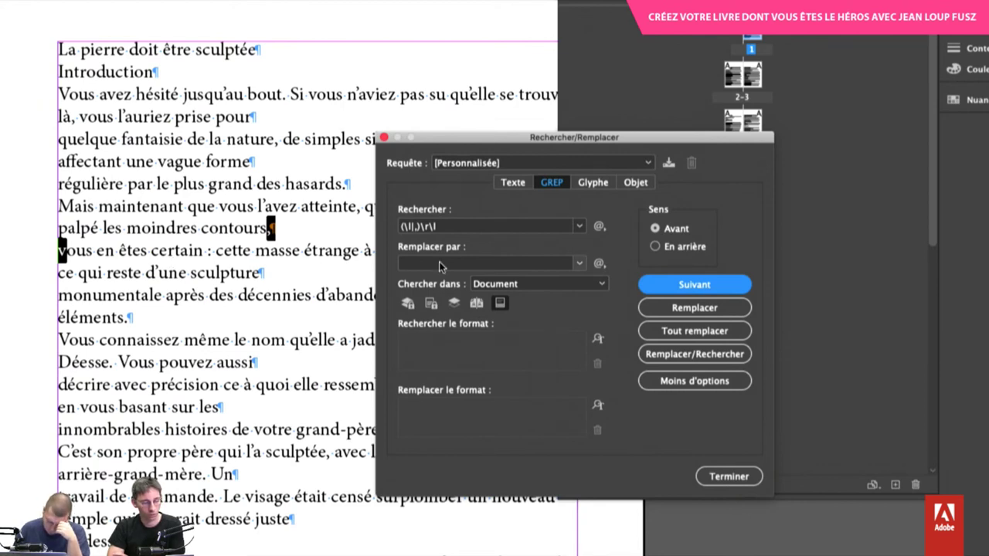
Insert \K after the (\l|,) group to exclude the preceding lowercase letter or comma from the match
left_click(421, 228)
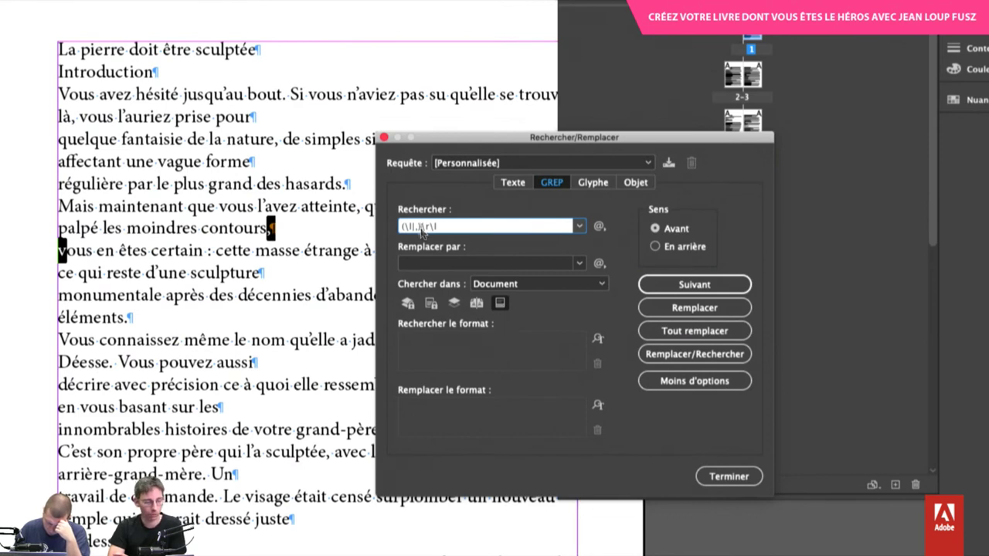
left_click_drag(421, 227, 400, 231)
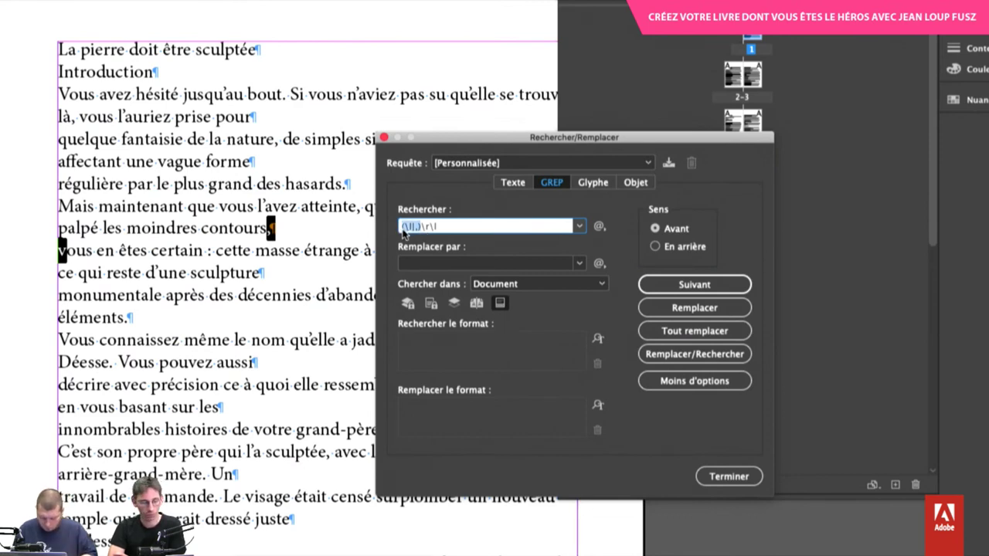
left_click(420, 230)
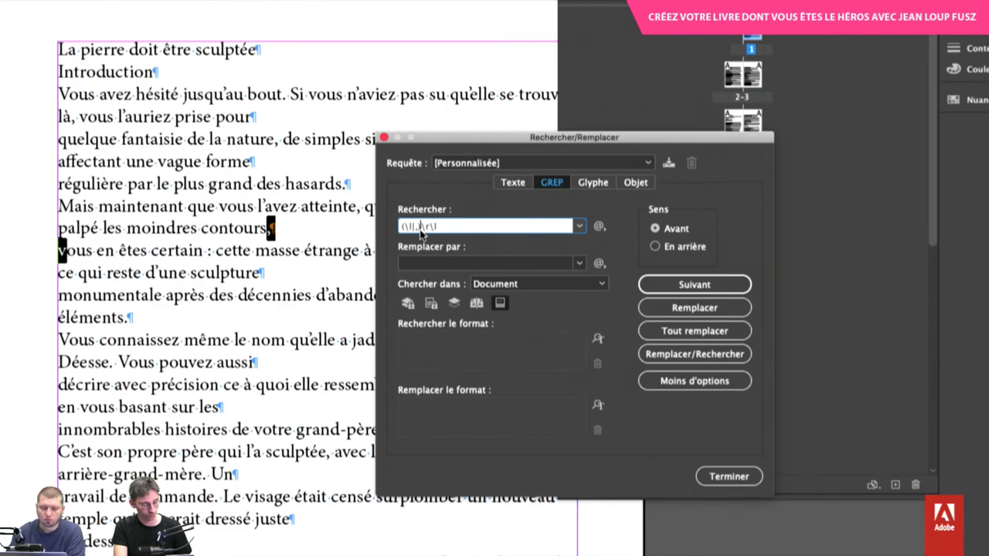
type(")\\K")
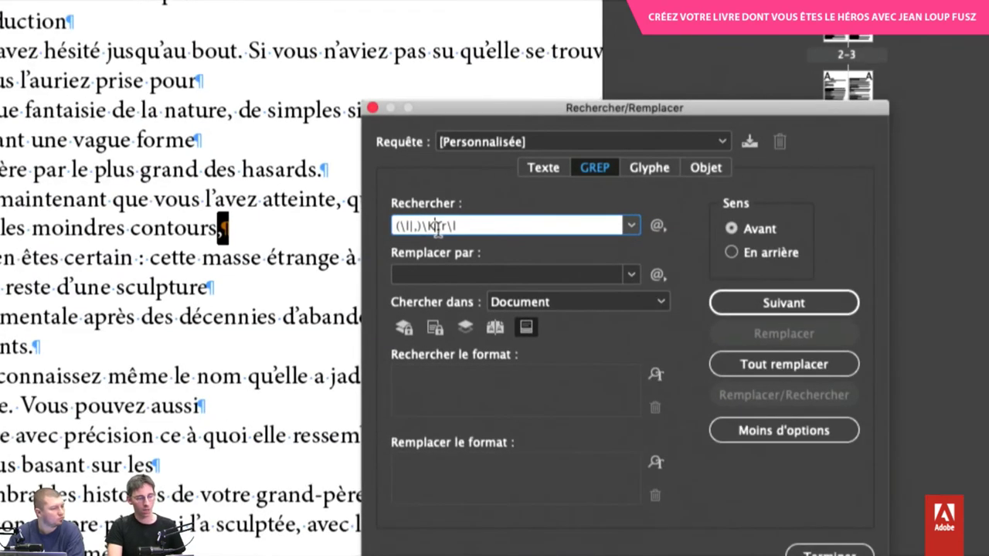
left_click_drag(438, 232, 393, 236)
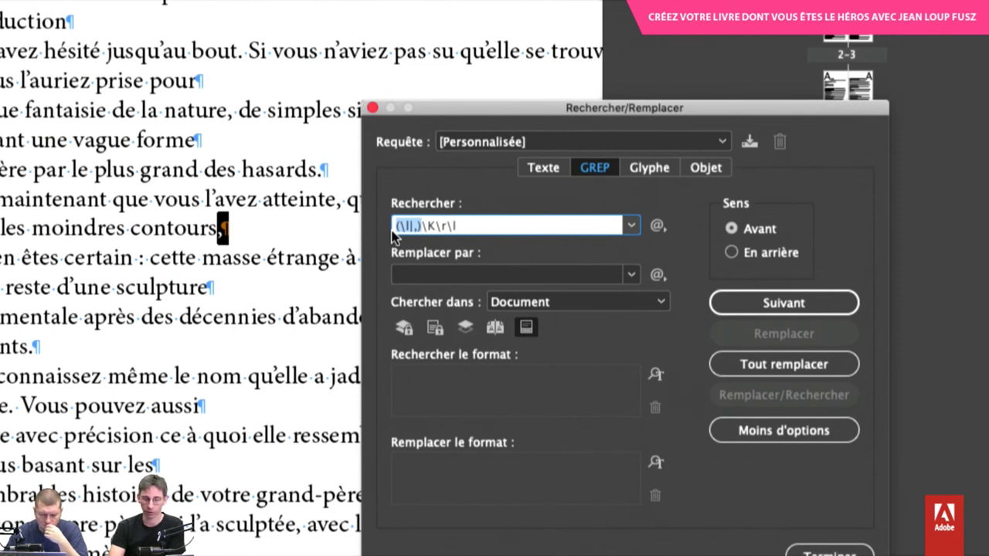
Turn the final \l into a positive lookahead, making the search expression (\l|,)\K\r(?=\l)
left_click(448, 231)
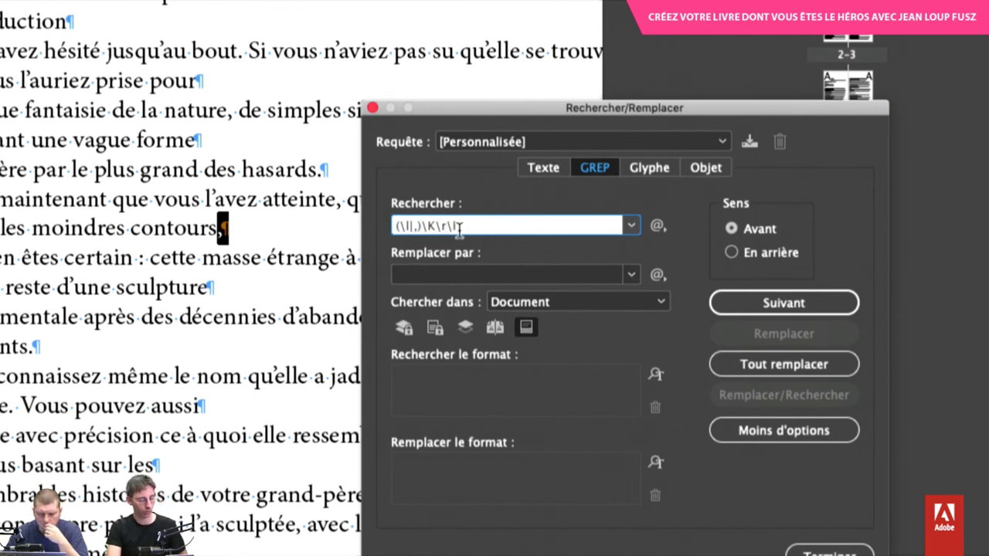
type(")")
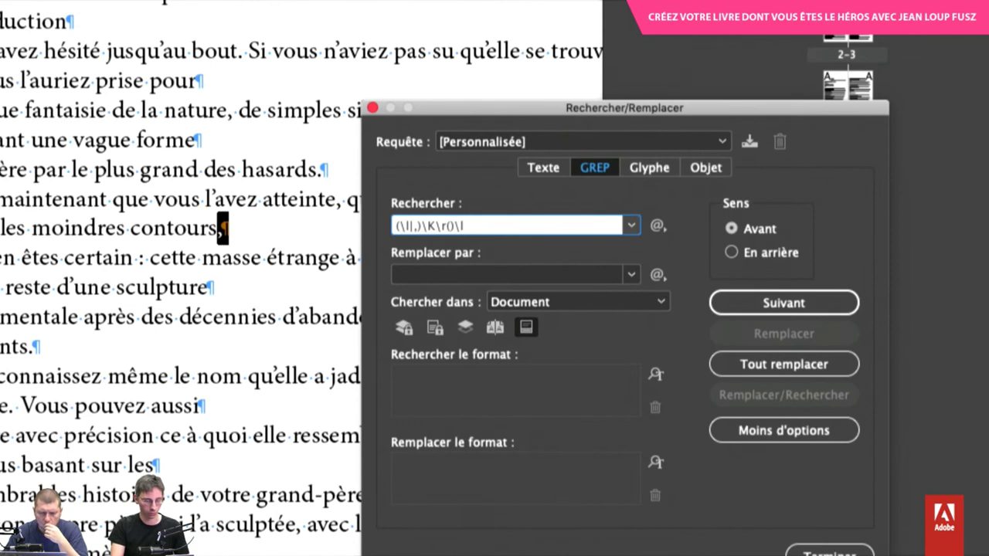
type("?=")
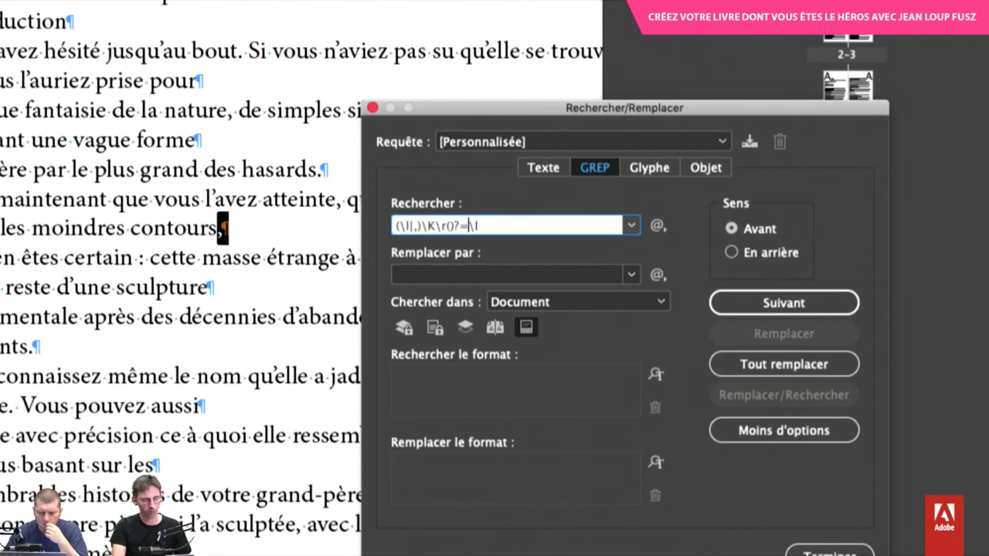
key("Left")
key("Left")
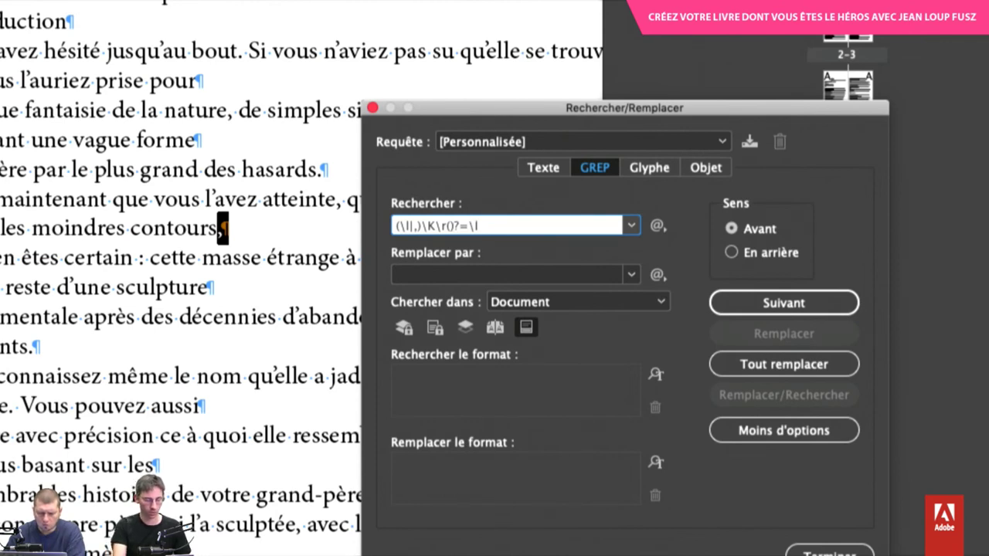
key("BackSpace")
key("Right")
key("Right")
key("Right")
key("Right")
type(")")
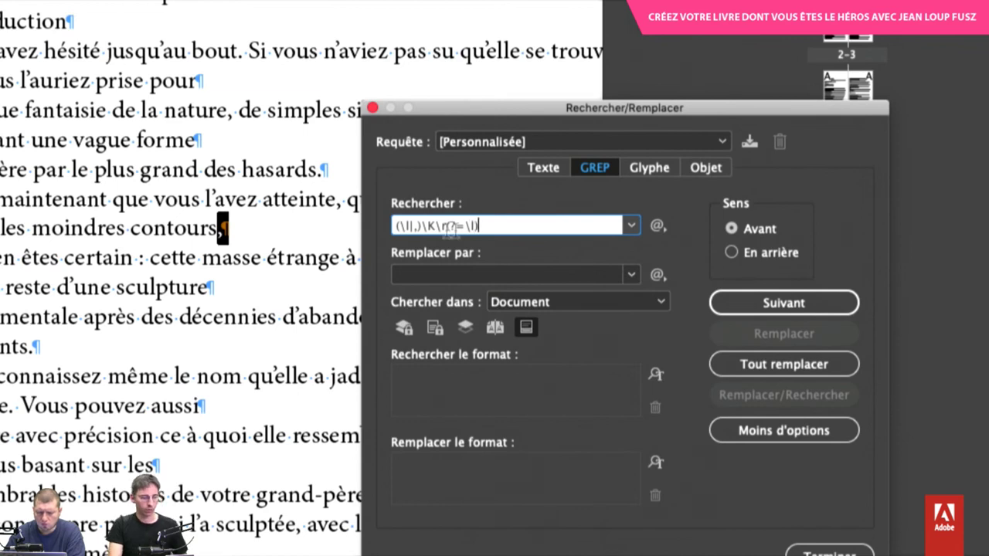
mouse_move(448, 232)
left_mouse_down()
mouse_move(438, 235)
mouse_move(466, 232)
left_mouse_up()
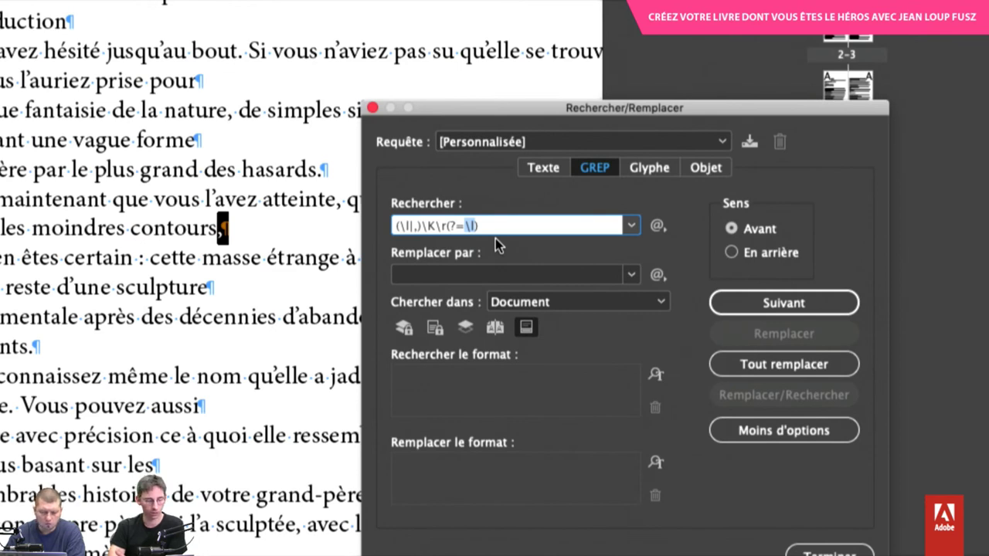
left_click_drag(484, 225, 448, 228)
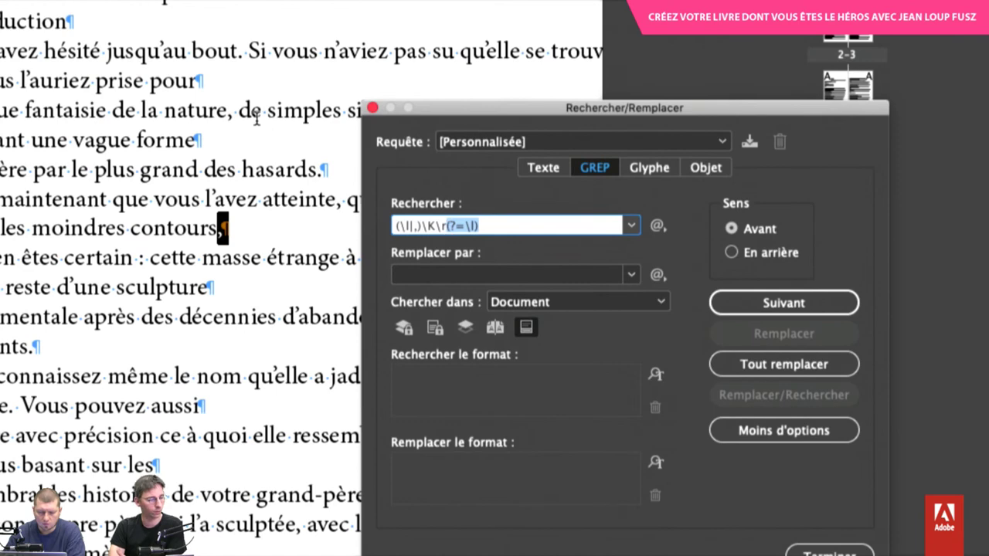
Starting from the title on page 1, step through the first three matches to check that only paragraph marks are selected
scroll(98, 58, "up", 5)
scroll(98, 58, "left", 2)
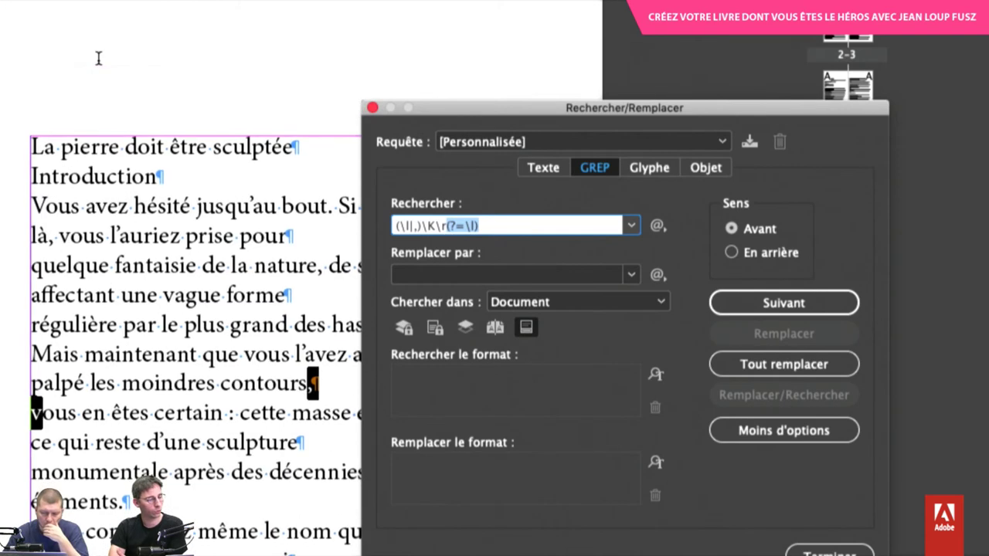
left_click(125, 147)
left_click(743, 305)
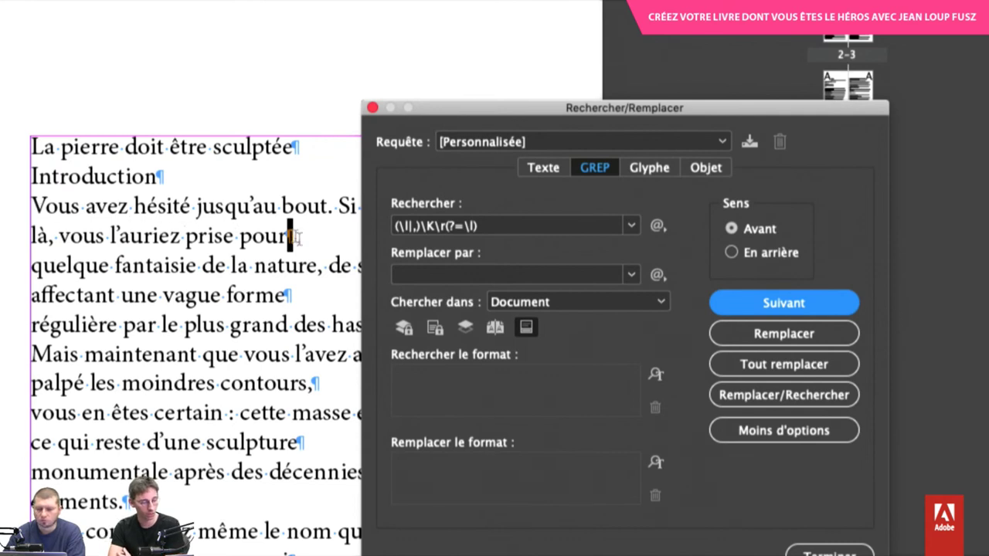
left_click(730, 304)
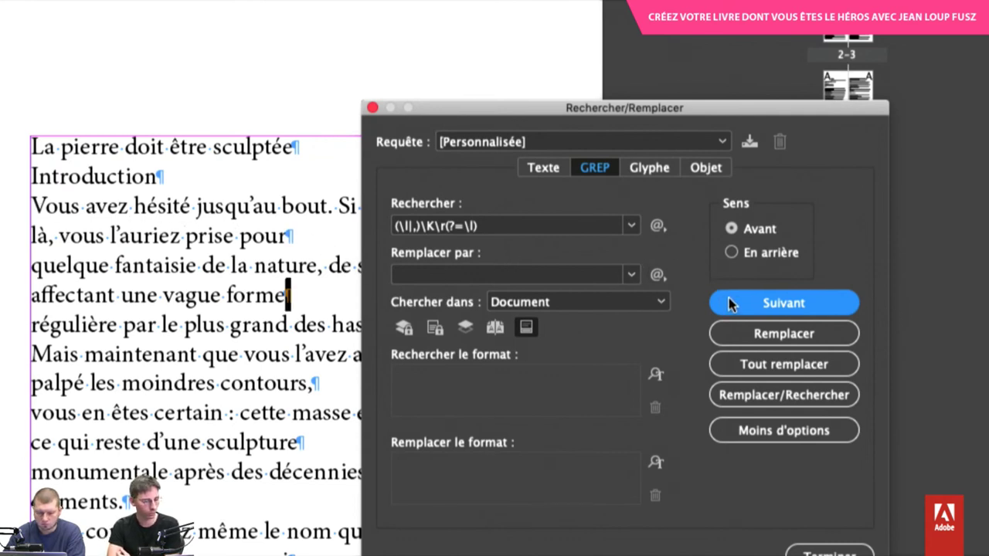
left_click(730, 302)
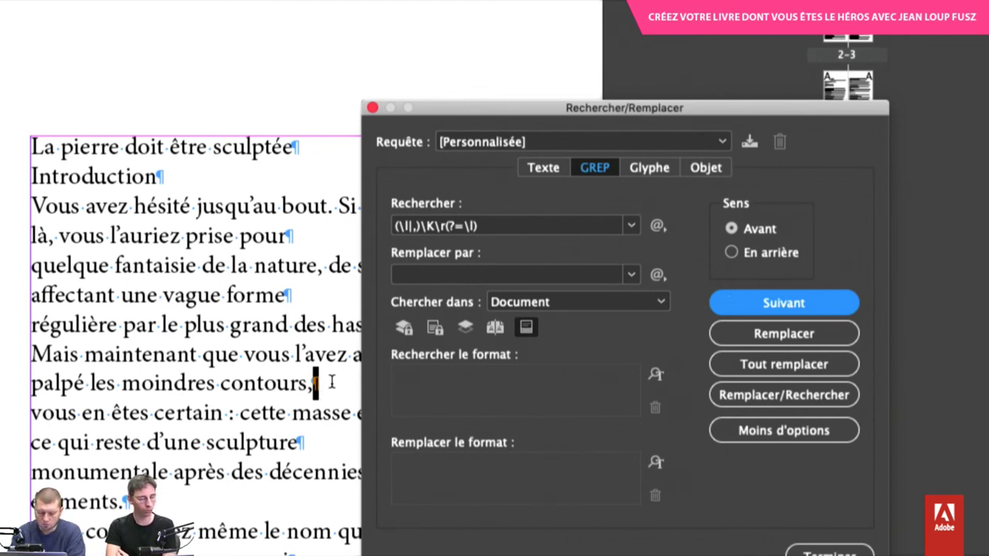
Replace all matched paragraph marks in the document with a space using \s, and close the Find/Change dialog
left_click(440, 275)
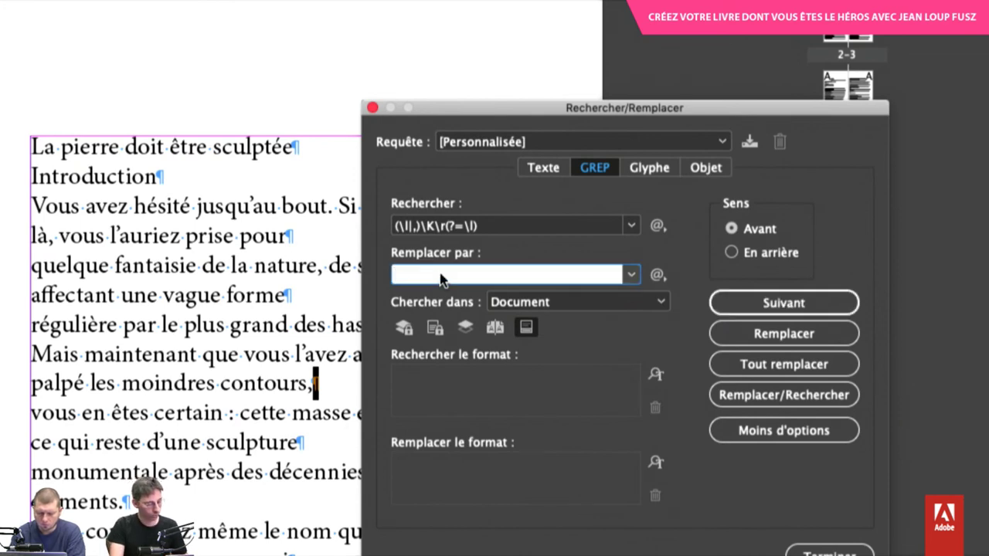
type("\\s")
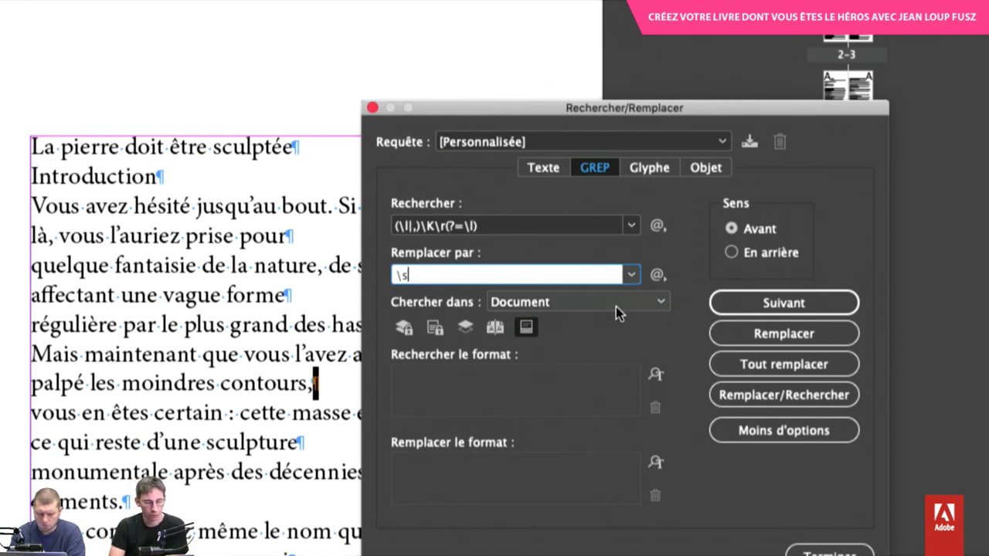
left_click(735, 367)
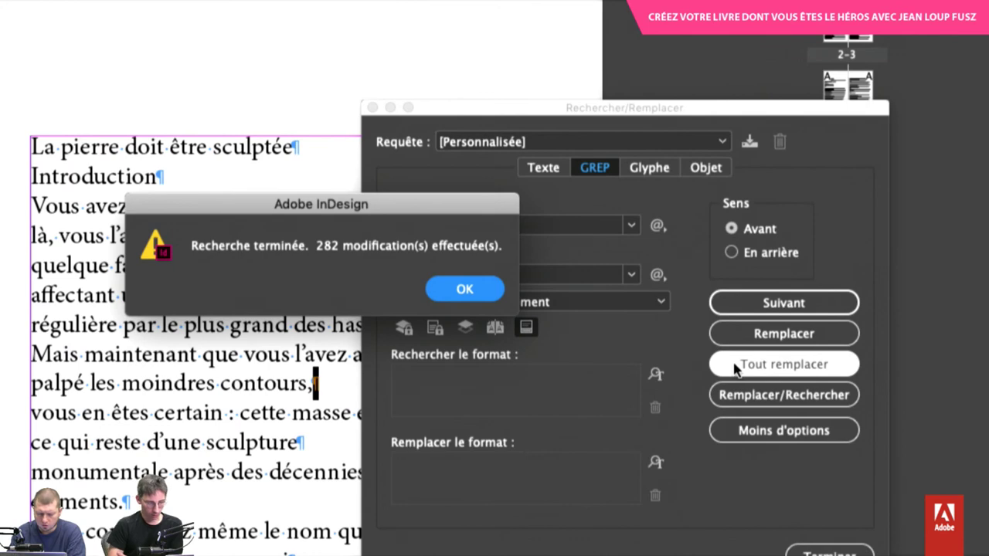
left_click(465, 290)
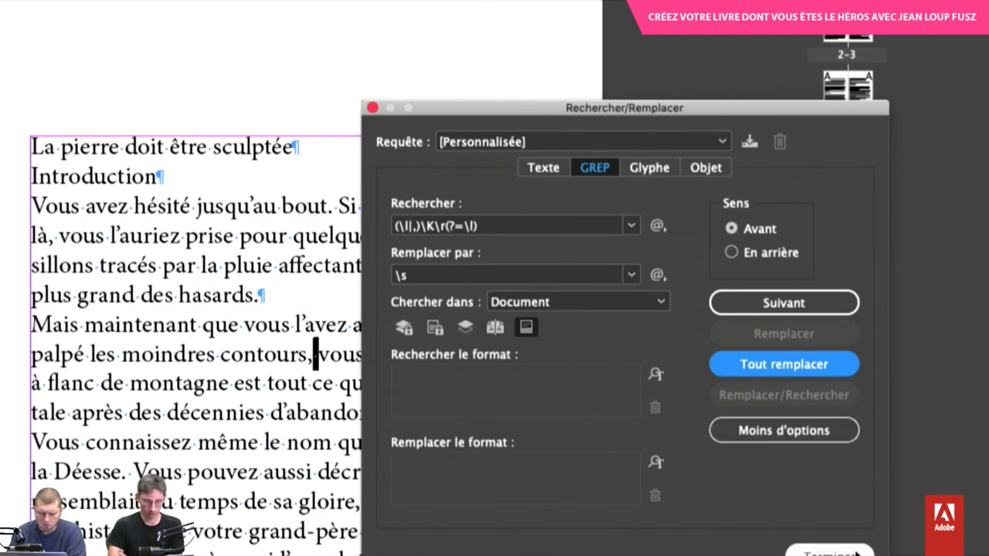
left_click(829, 552)
Collapse the Pages panel and examine the reflowed paragraphs on page 1 and the spreads that follow
key("super+minus")
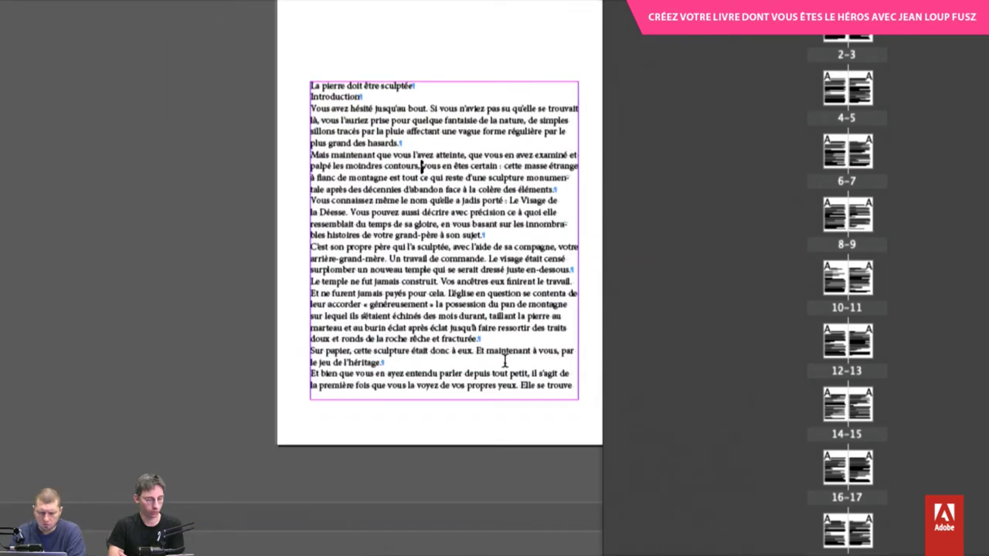
key("super+plus")
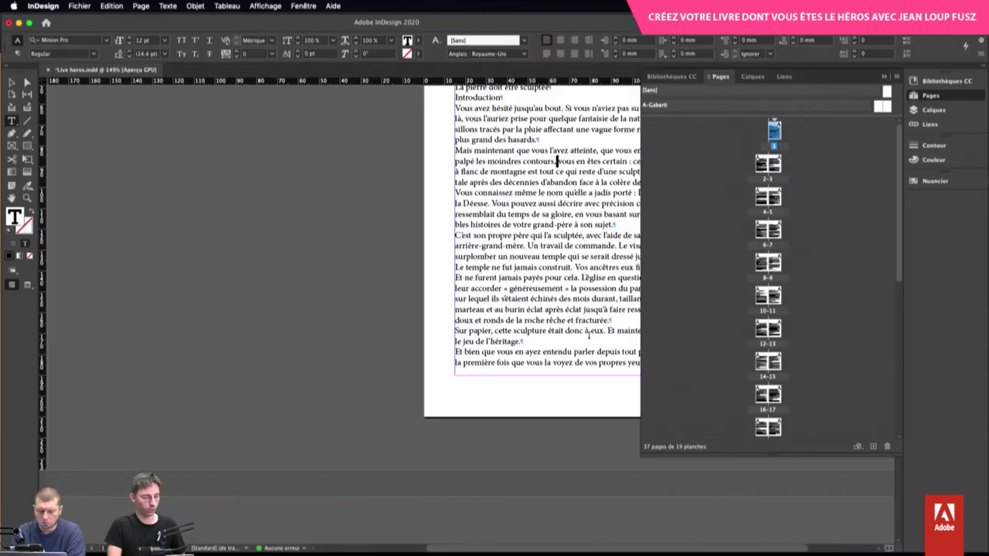
left_click(888, 77)
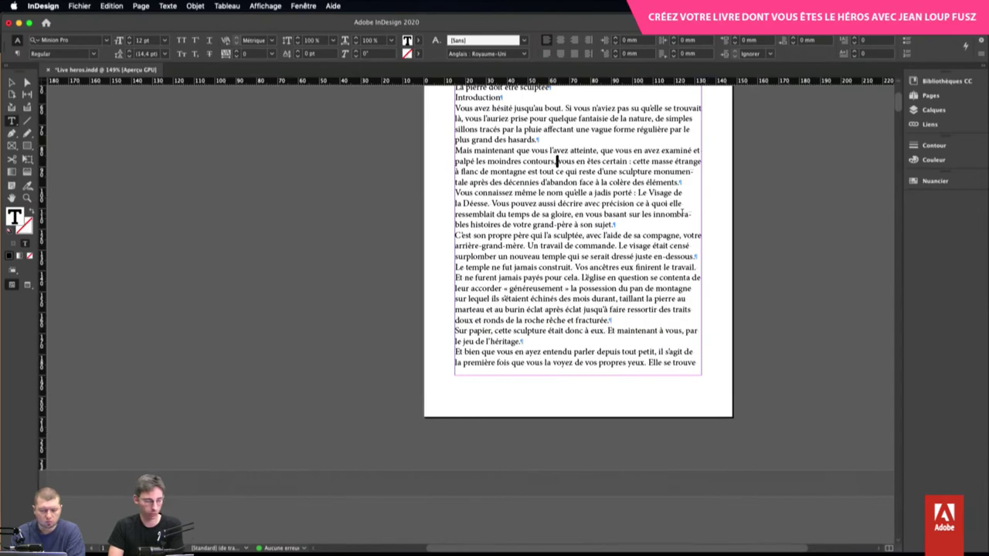
key("super+plus")
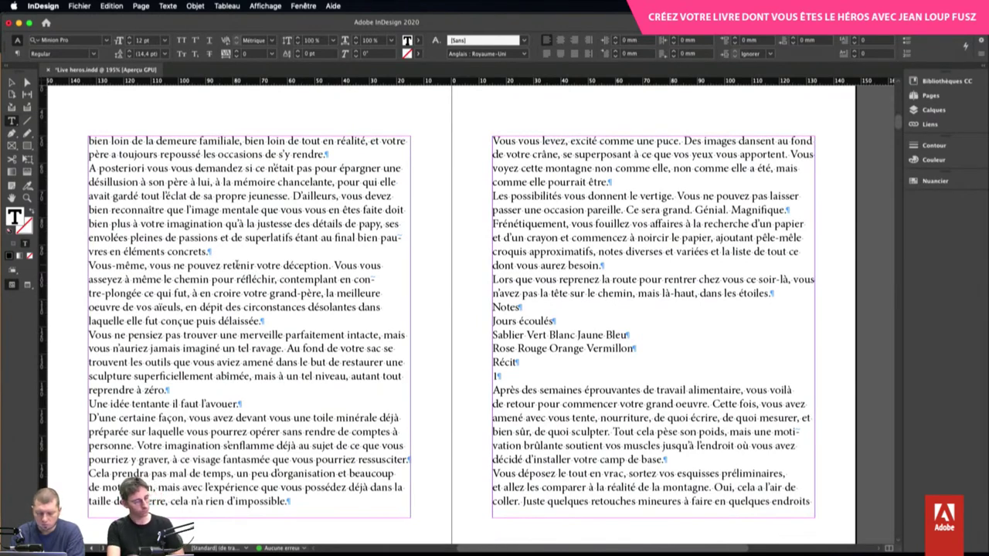
scroll(236, 265, "down", 3)
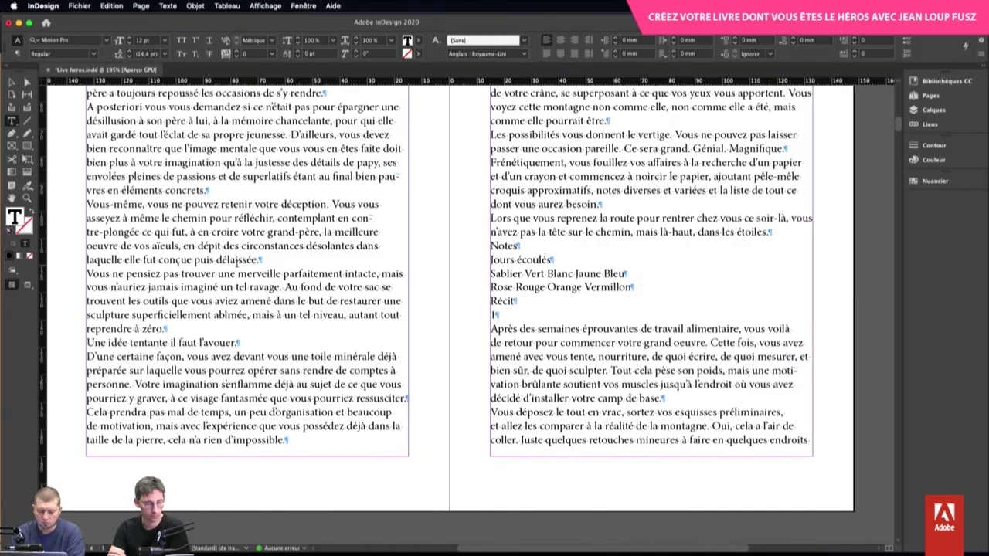
scroll(235, 262, "up", 3)
scroll(236, 265, "up", 10)
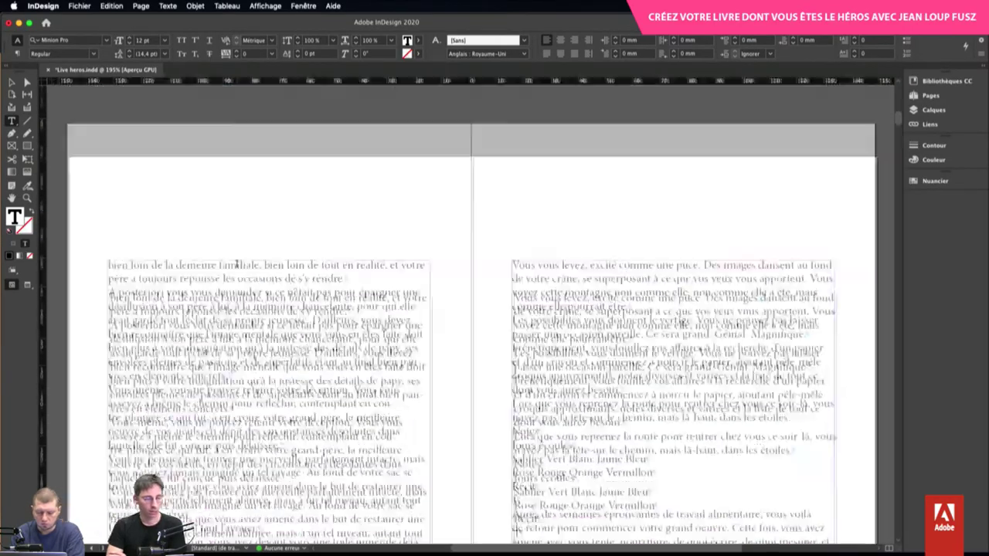
scroll(235, 267, "down", 15)
scroll(236, 265, "left", 1)
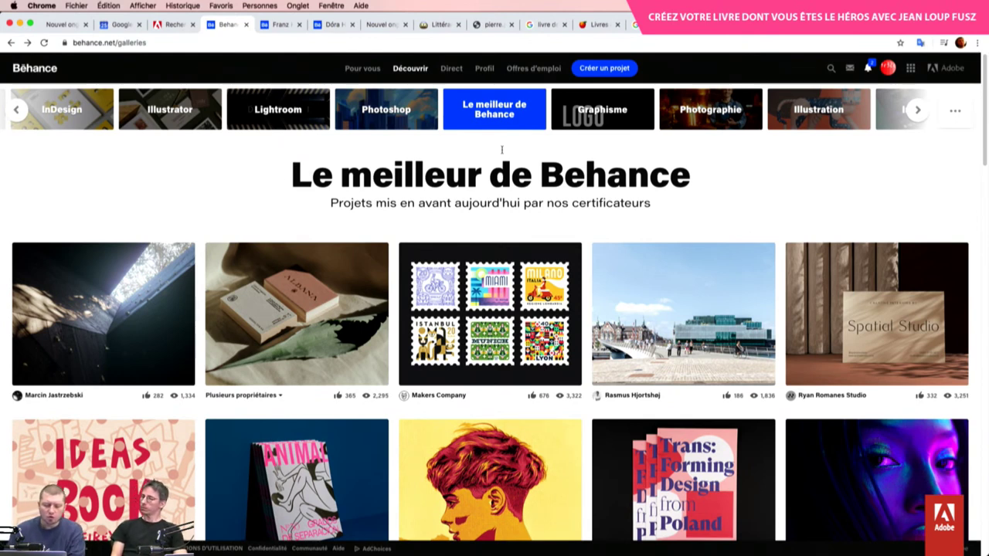
Switch to InDesign and create a new A4 document, 210 x 297 mm
key("super+Tab")
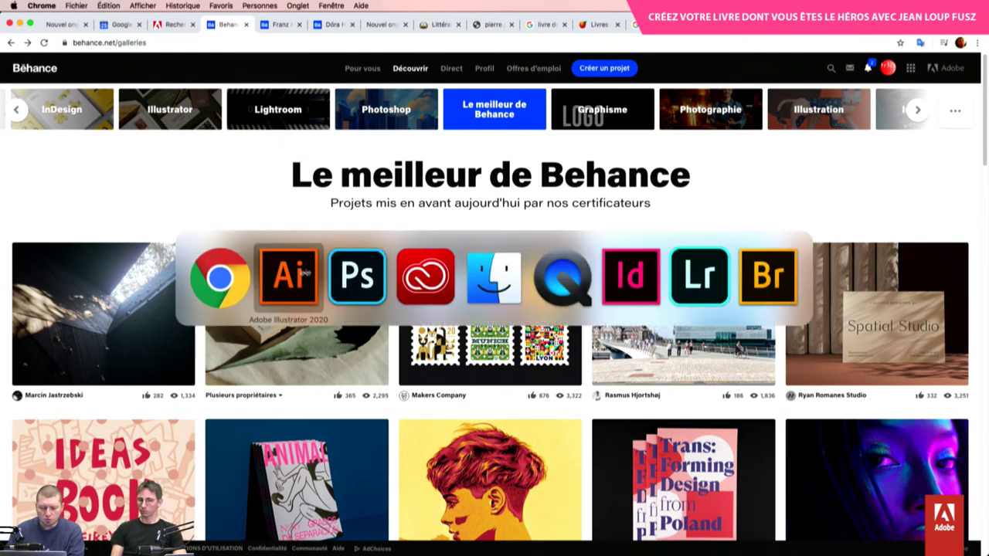
left_click(618, 274)
key("super+n")
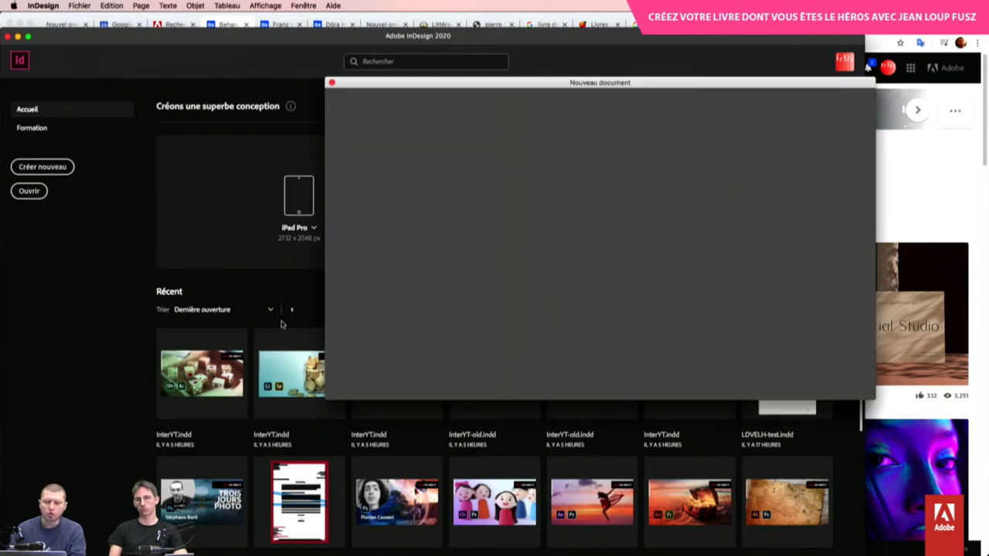
key("Escape")
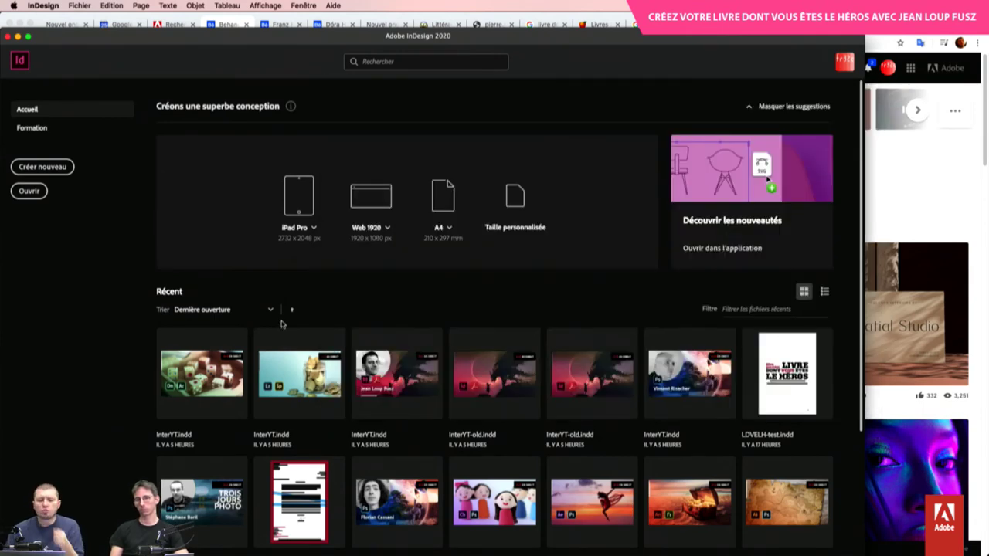
left_click(444, 202)
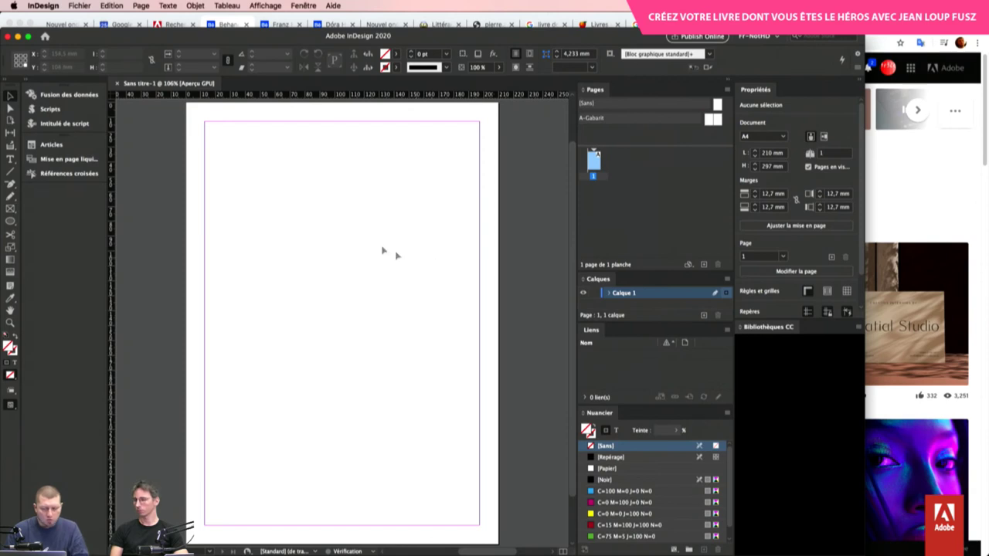
Draw a text frame across the page margins, ending a little above the bottom margin, and fill it with placeholder text
key("t")
left_click_drag(205, 121, 479, 489)
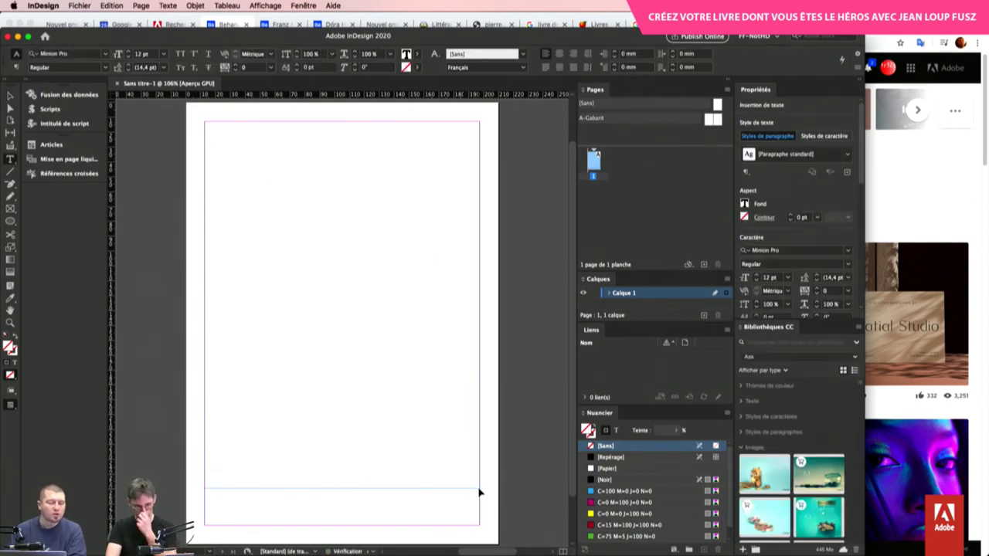
key("super+Return")
key("Return")
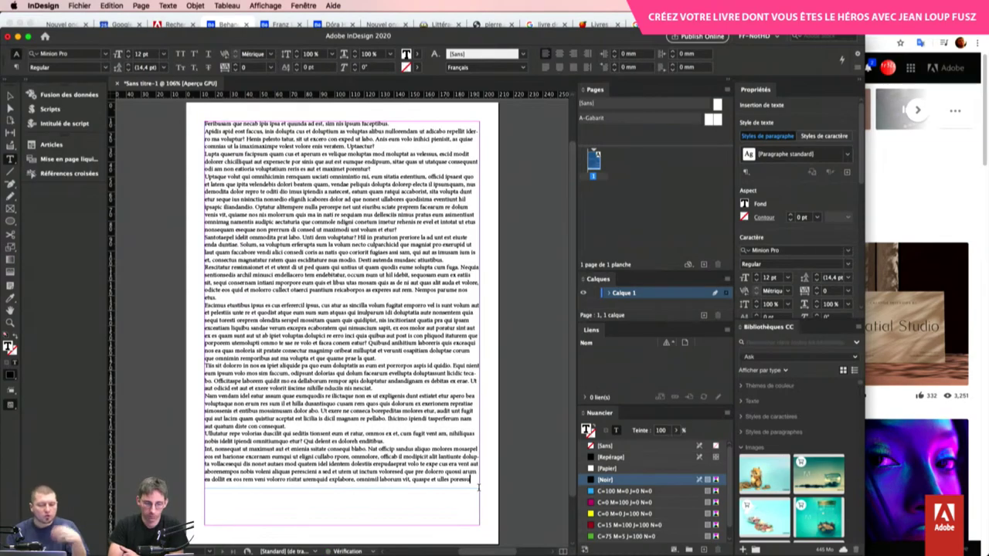
Select all the placeholder text in the frame, undoing any accidental change to it
key("super+a")
key("super+equal")
key("super+equal")
key("super+equal")
key("super+equal")
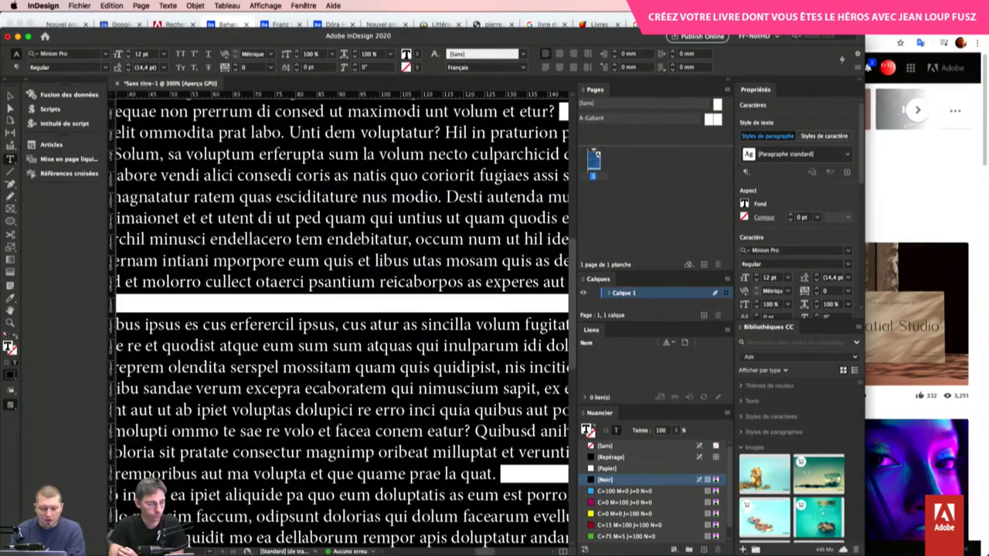
key("BackSpace")
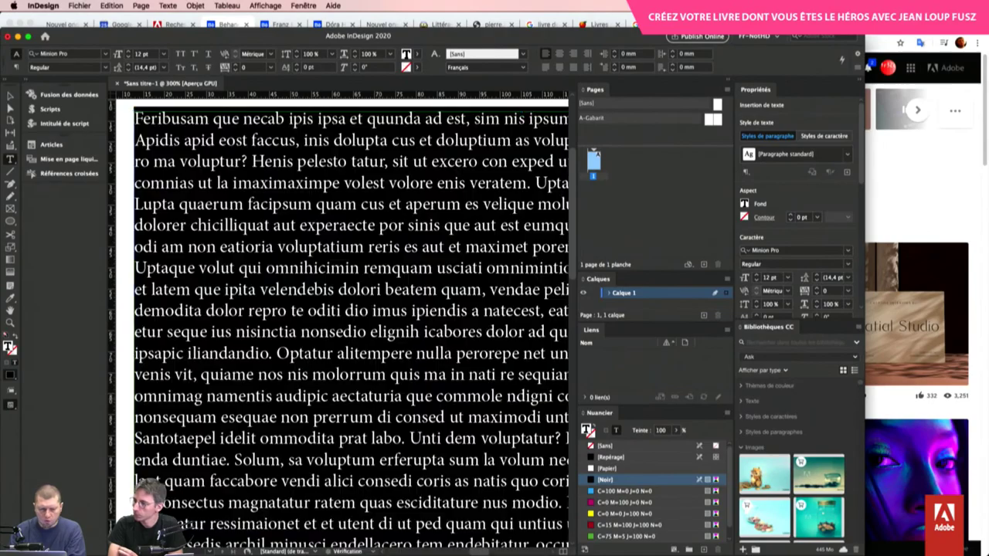
key("super+z")
key("super+equal")
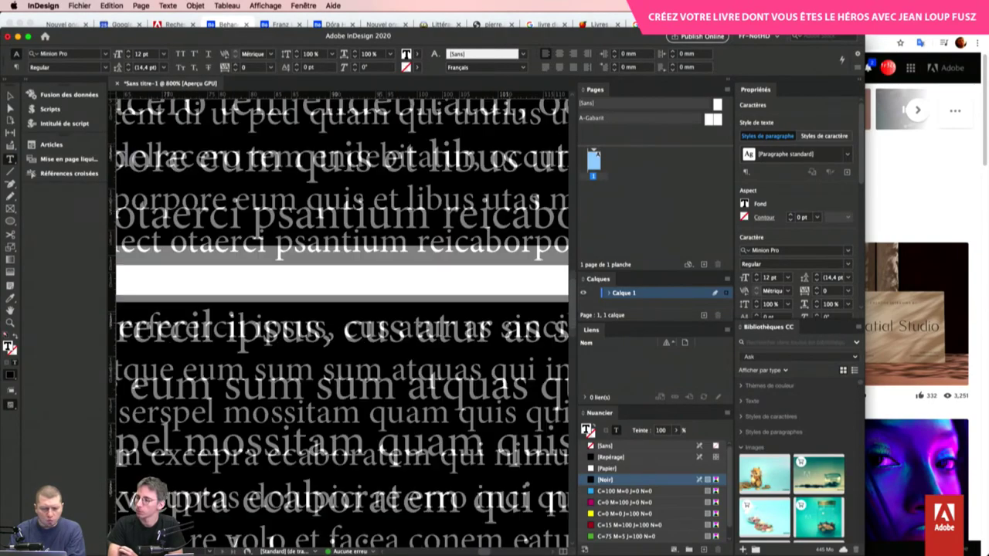
key("super+minus")
key("super+minus")
key("super+minus")
key("super+minus")
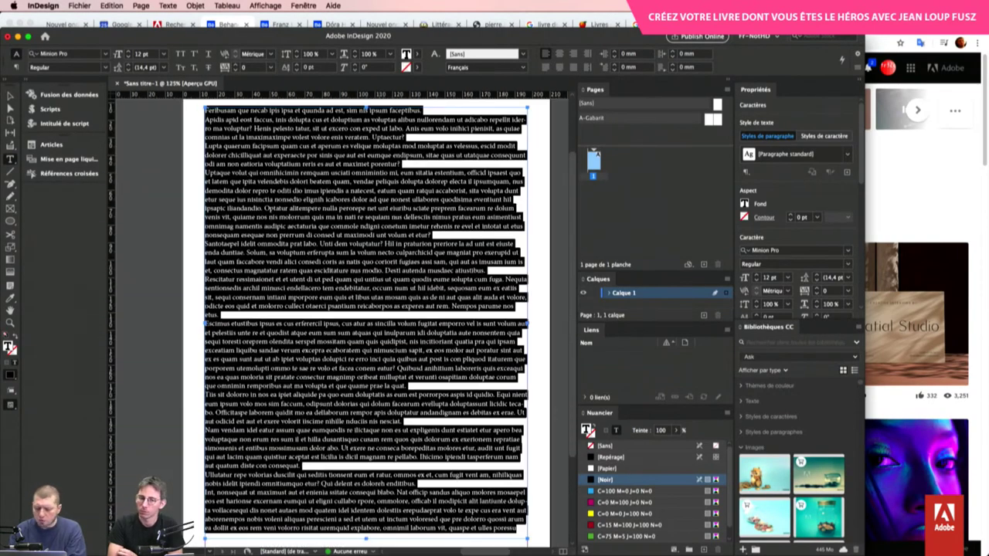
key("super+shift+slash")
key("Escape")
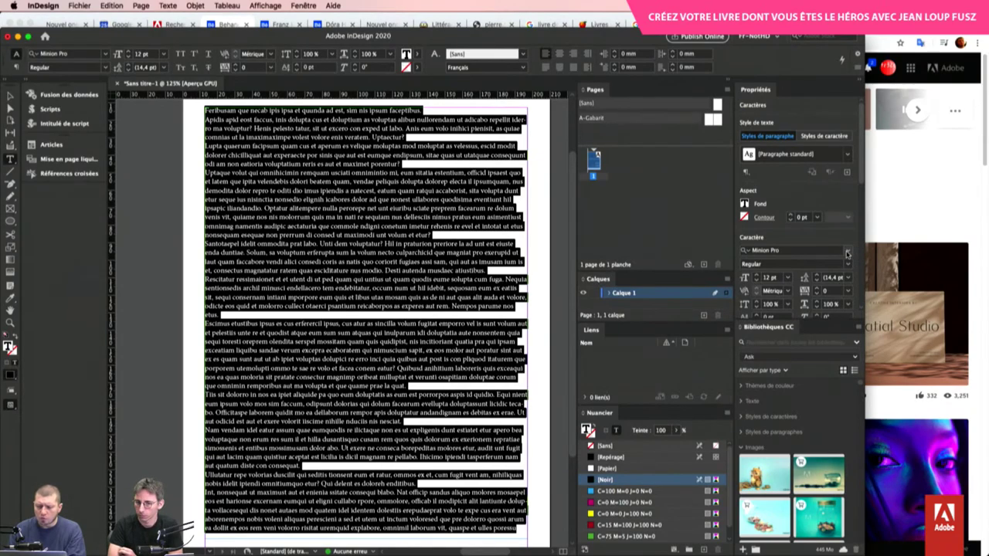
Collapse the Pages panel column and preview the additional Adobe fonts of the Serif classification on the selected text, without applying one
left_click(849, 251)
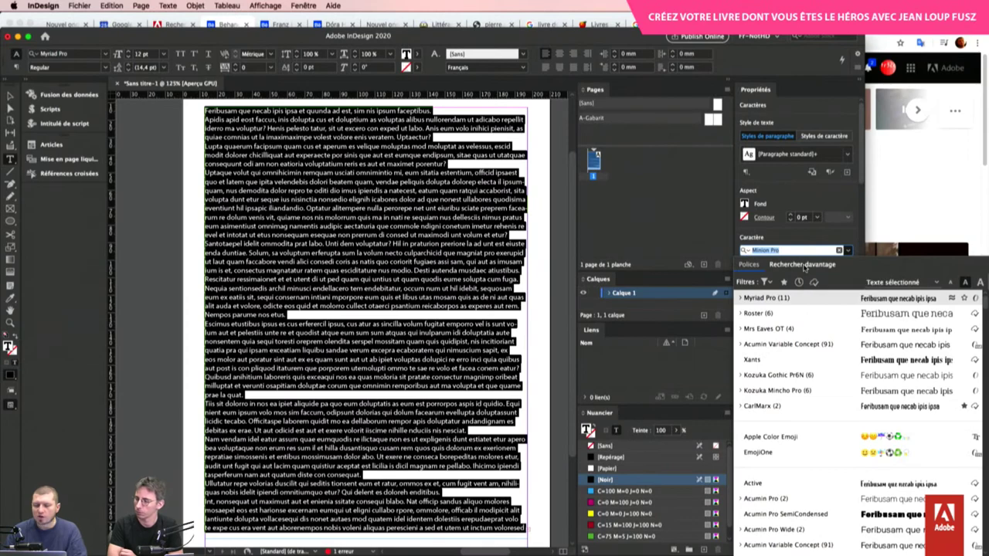
left_click(728, 81)
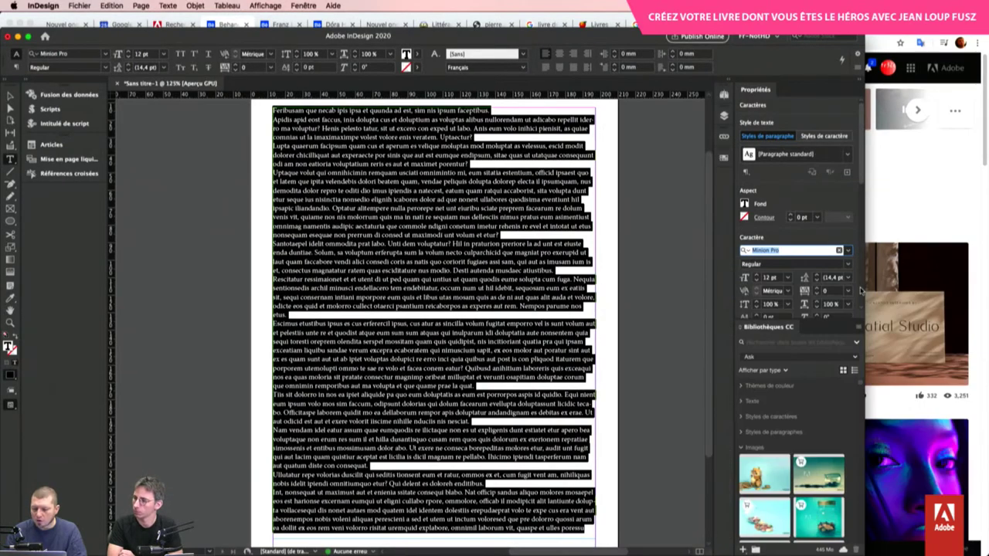
left_click(848, 250)
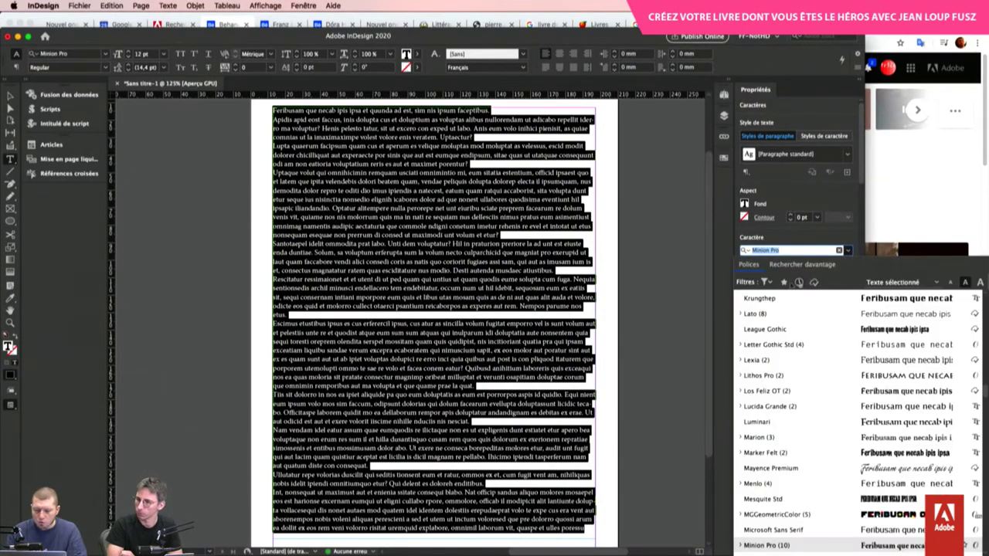
left_click(790, 265)
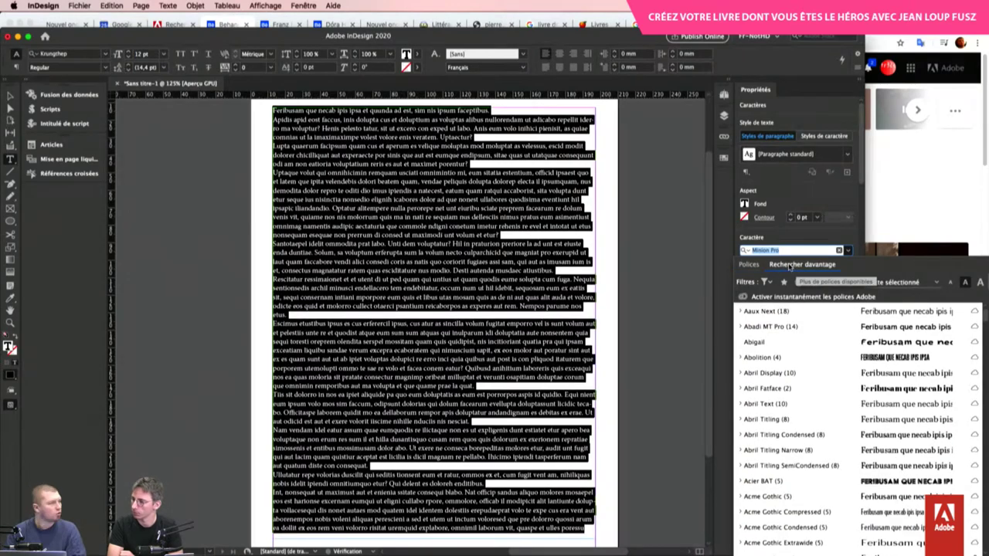
left_click(767, 283)
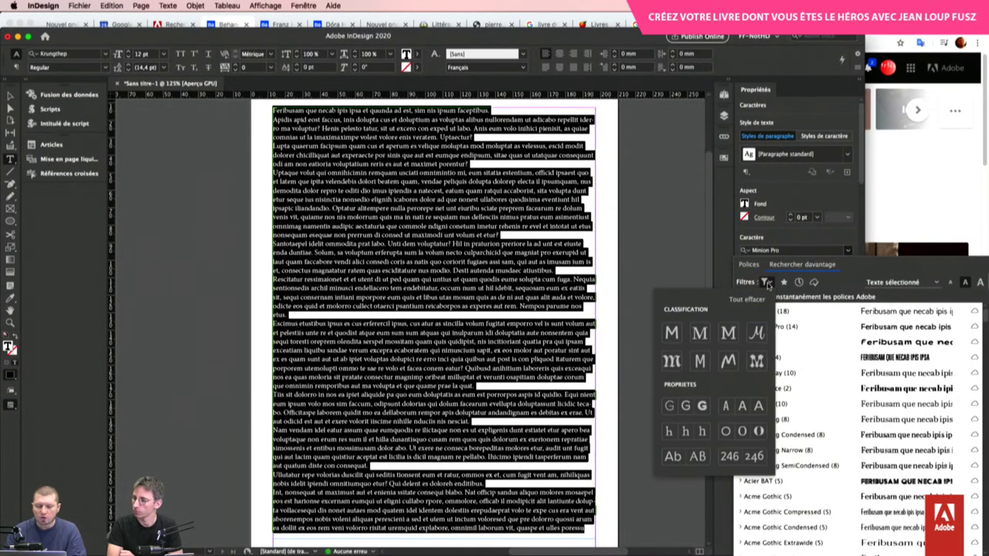
left_click(699, 332)
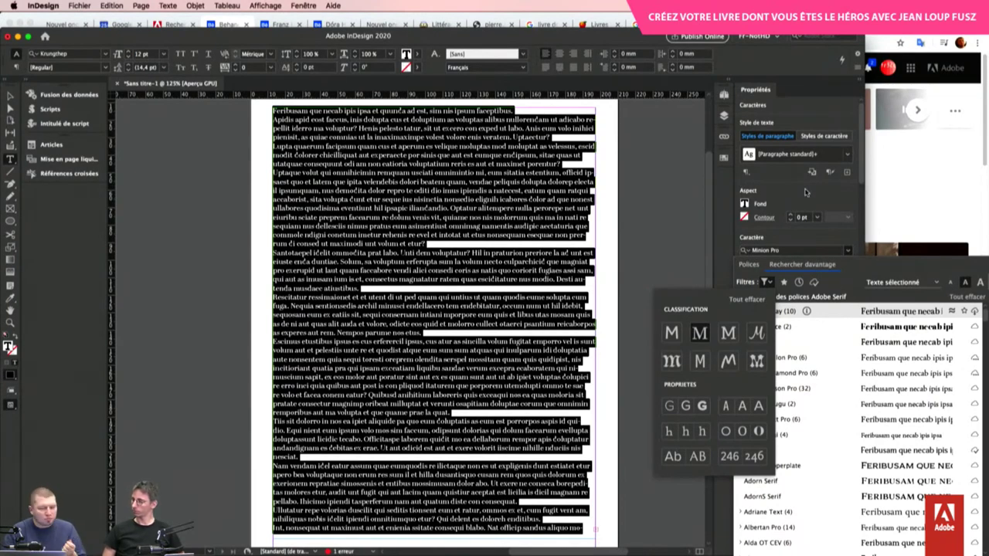
key("Escape")
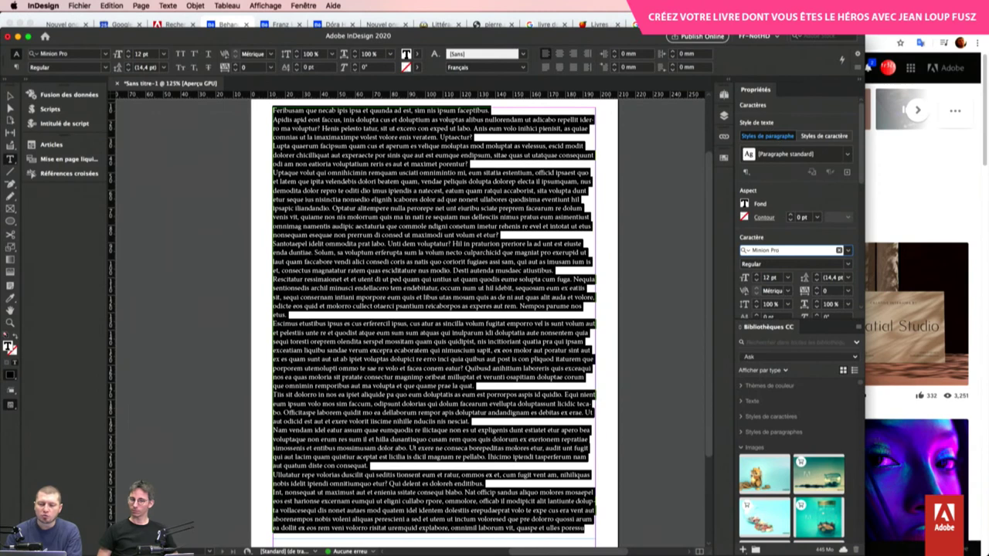
Switch to Creative Cloud, open the Polices resource link to Adobe Fonts, and dismiss the welcome message
key("super+Tab")
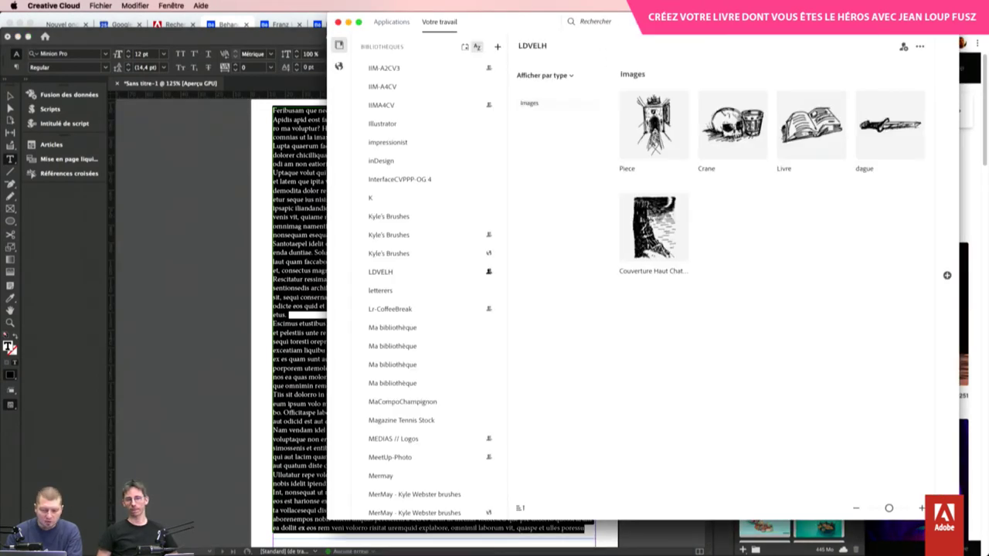
left_click(394, 25)
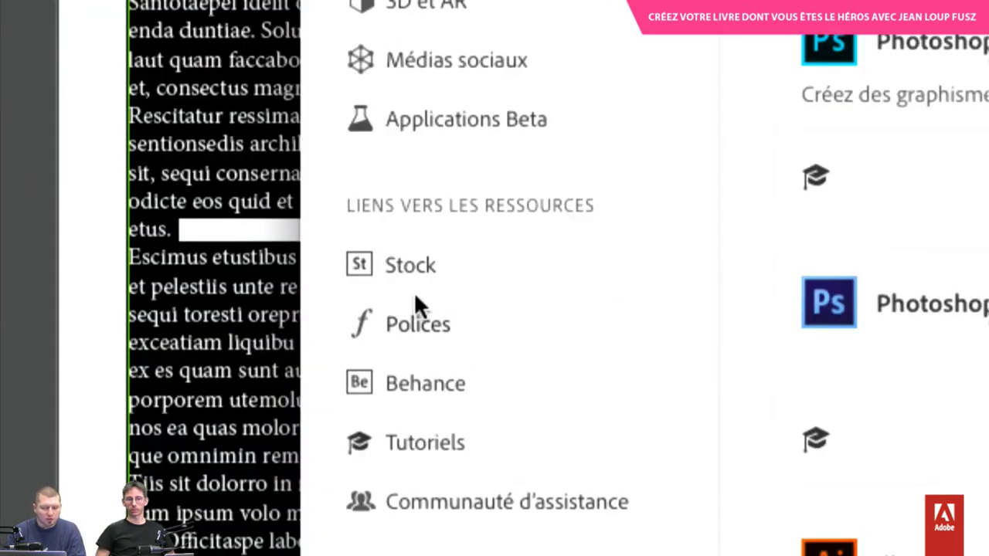
mouse_move(393, 333)
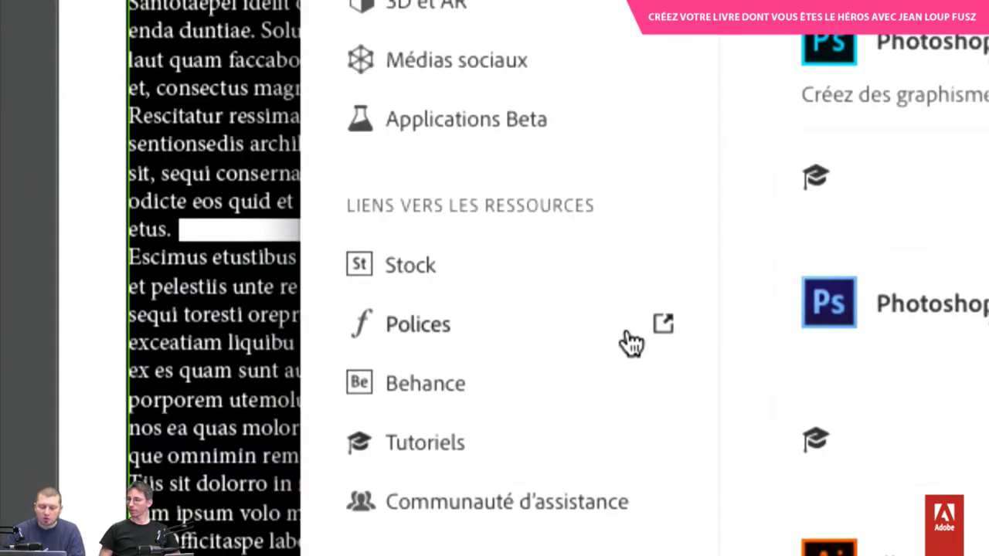
left_click(660, 331)
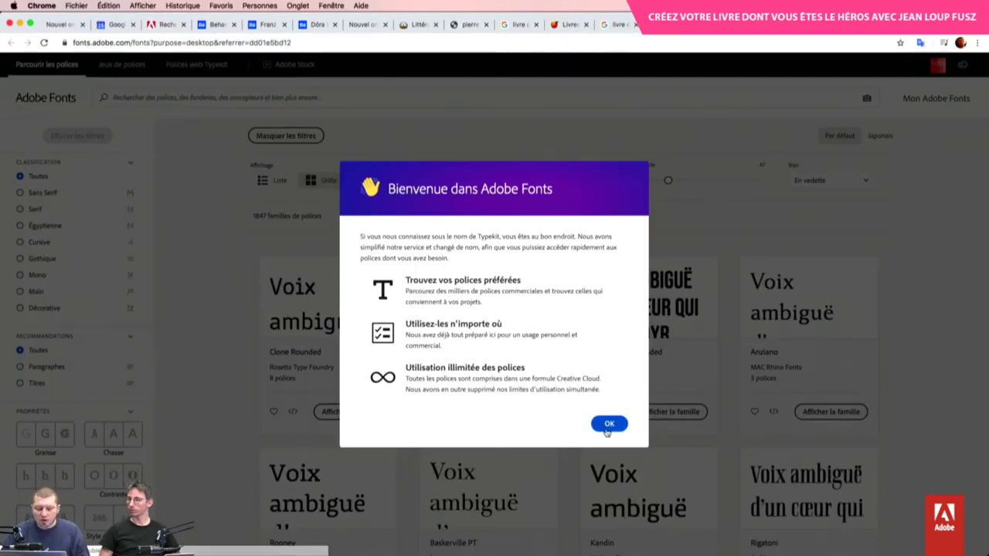
left_click(609, 423)
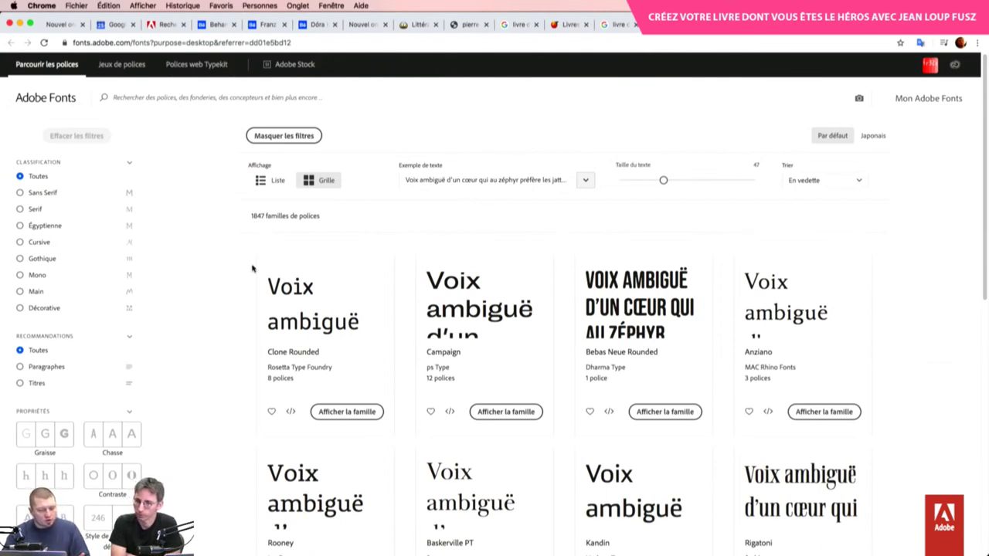
Filter the Adobe Fonts catalogue by the language Français and return to the start of the list
scroll(143, 411, "down", 5)
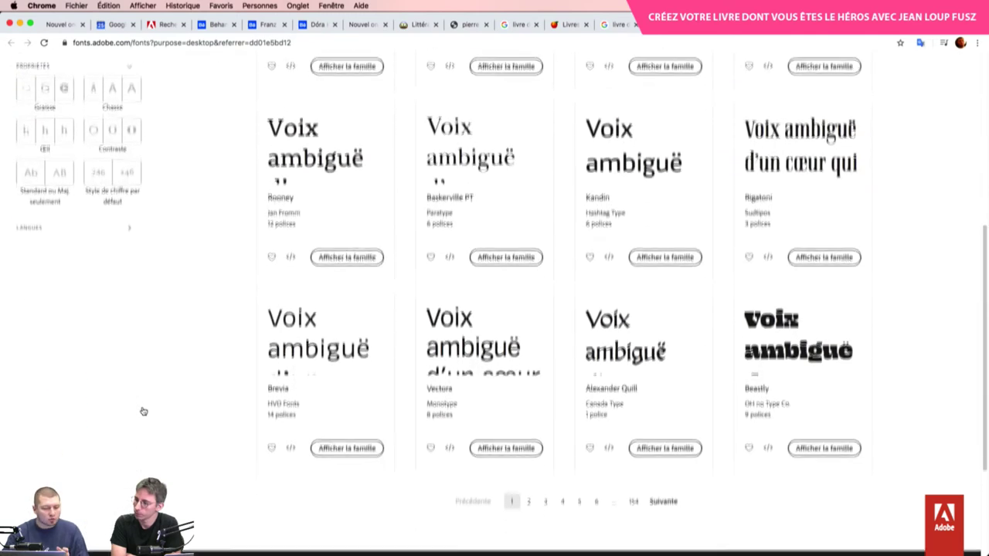
left_click(38, 220)
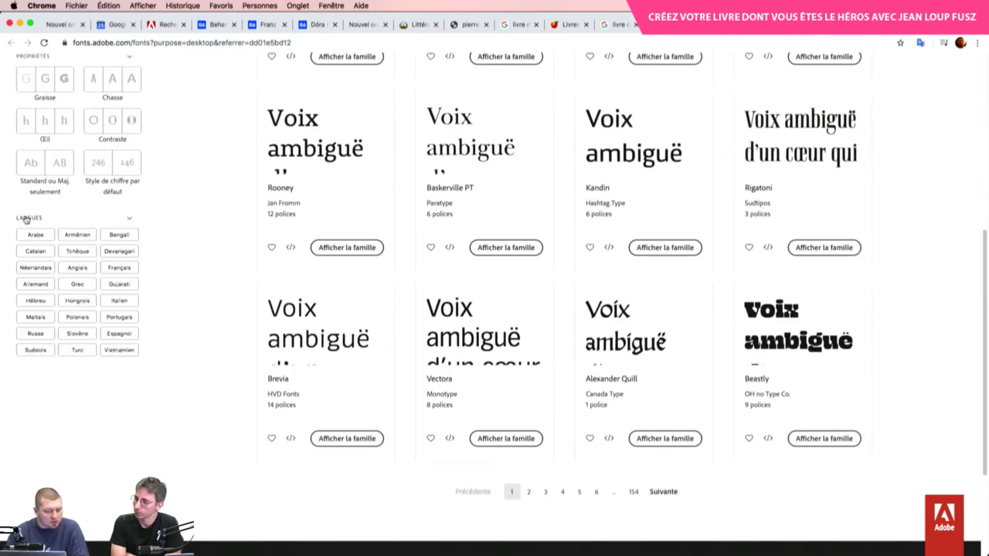
left_click(117, 268)
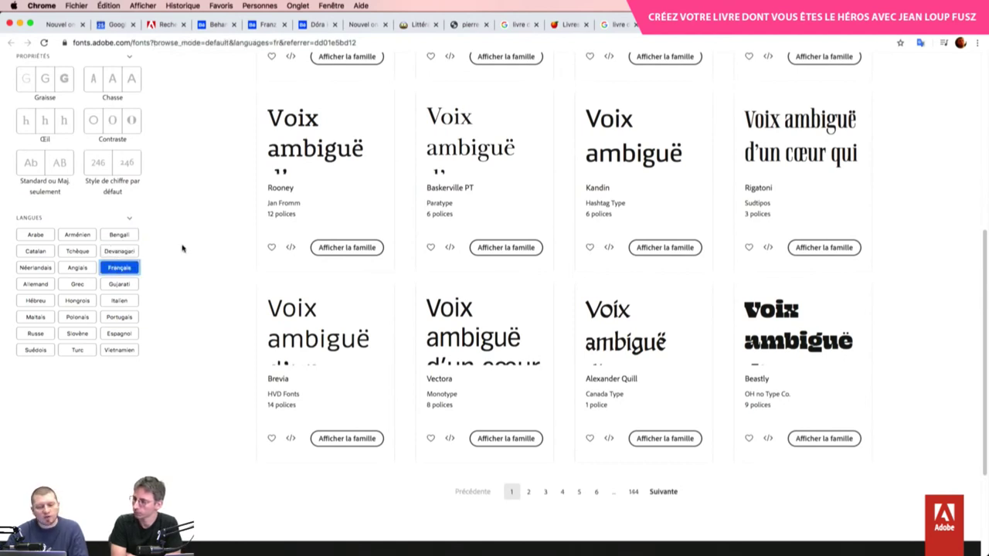
scroll(351, 135, "up", 1)
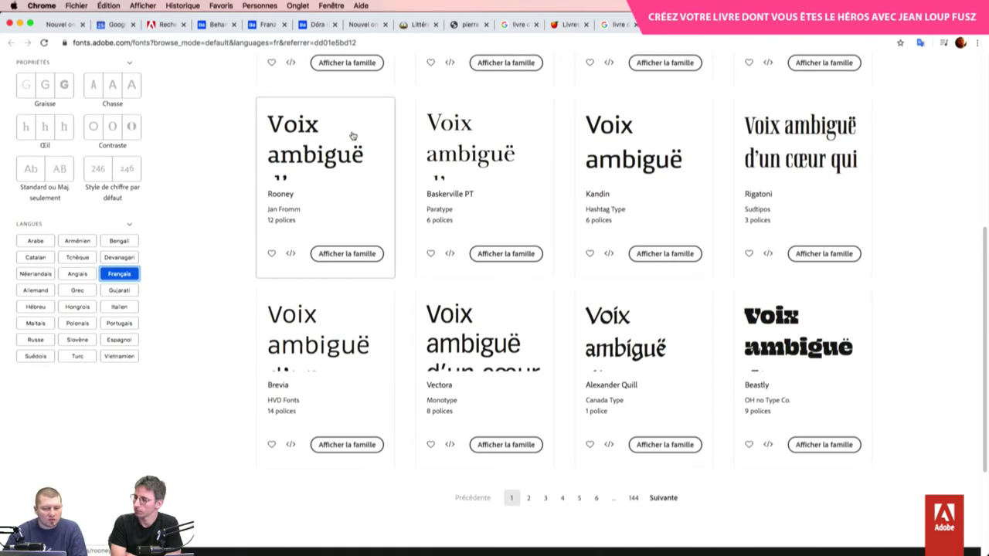
scroll(352, 132, "up", 5)
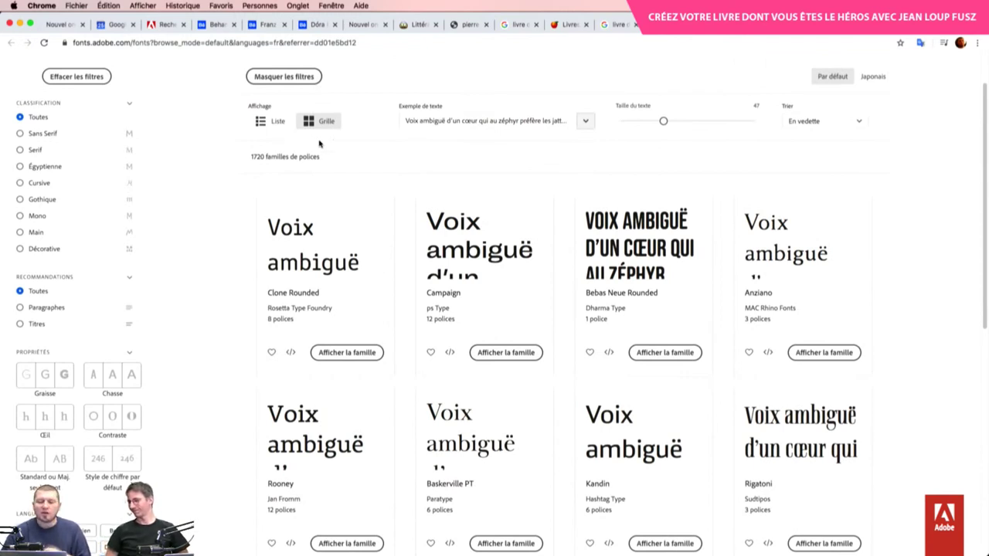
Look at the Cursive and Égyptienne font classifications in turn and reset the classification to Toutes
left_click(30, 185)
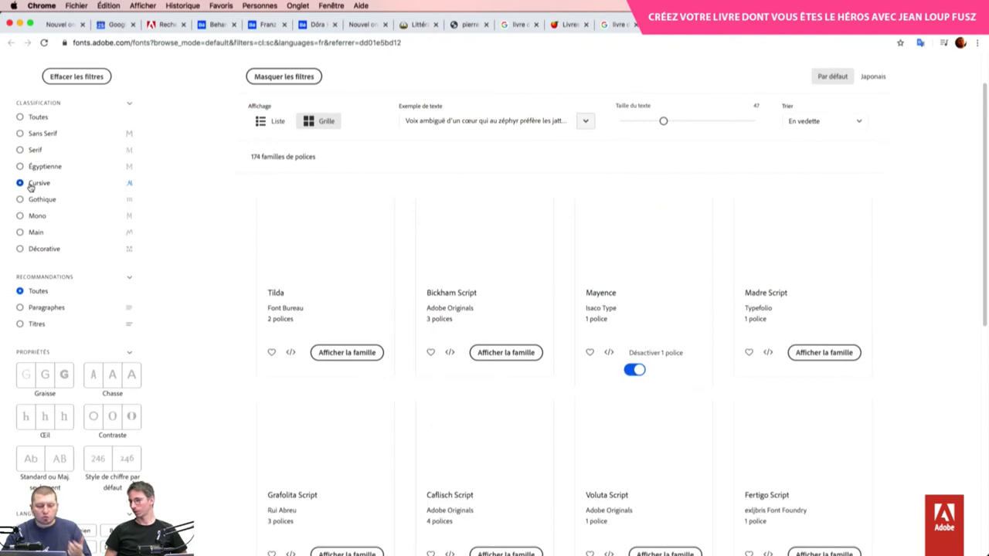
left_click(22, 167)
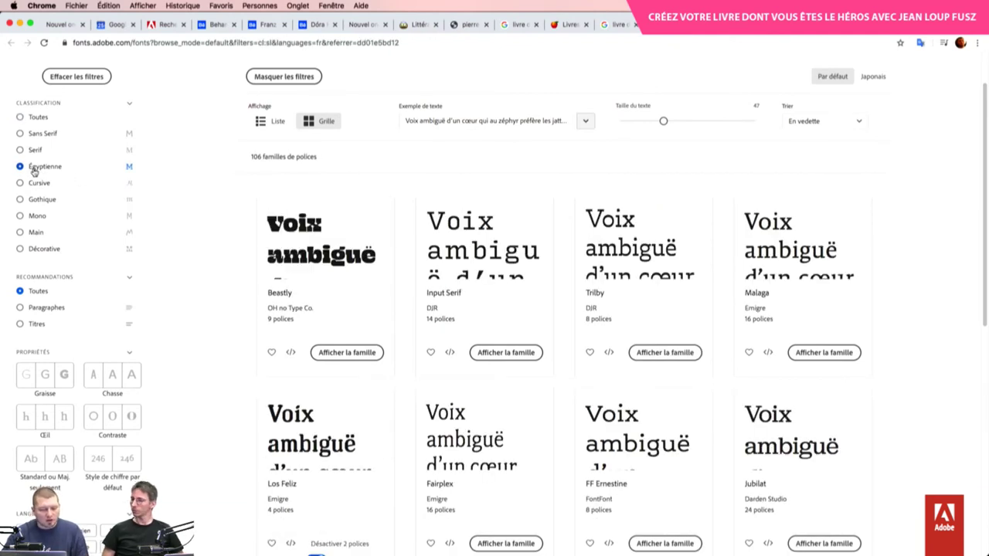
left_click(34, 171)
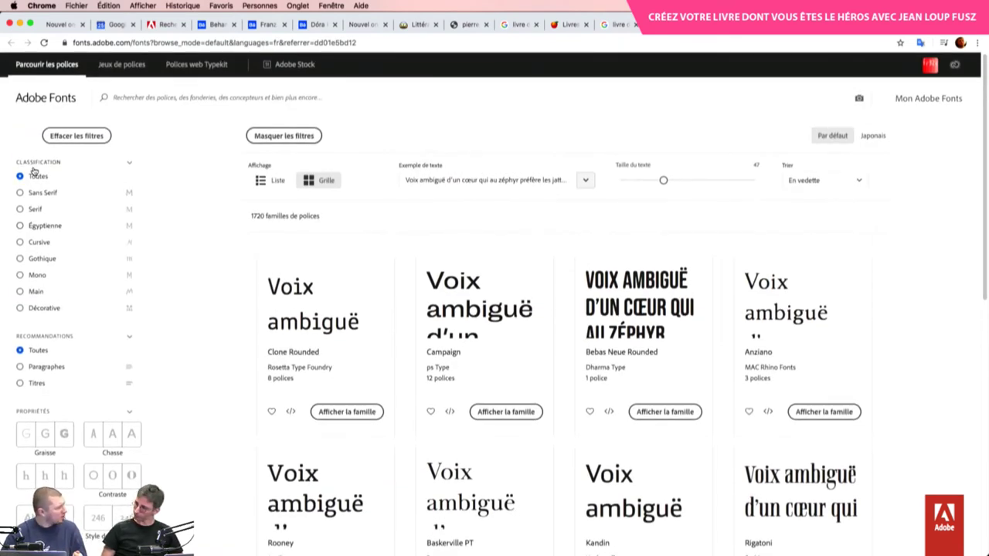
Open the Jeux de polices collections and look through the font packs down to the end of the page
left_click(111, 61)
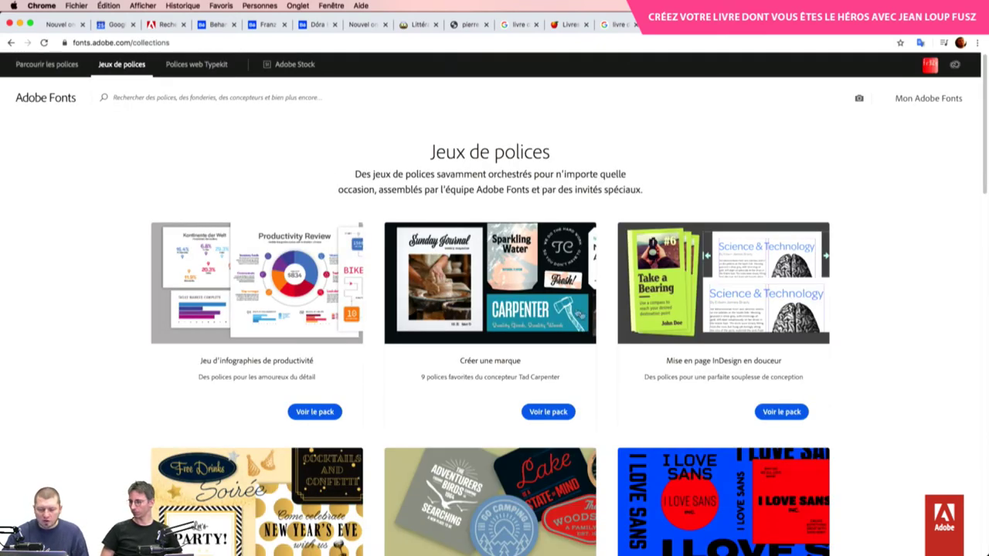
scroll(605, 388, "down", 6)
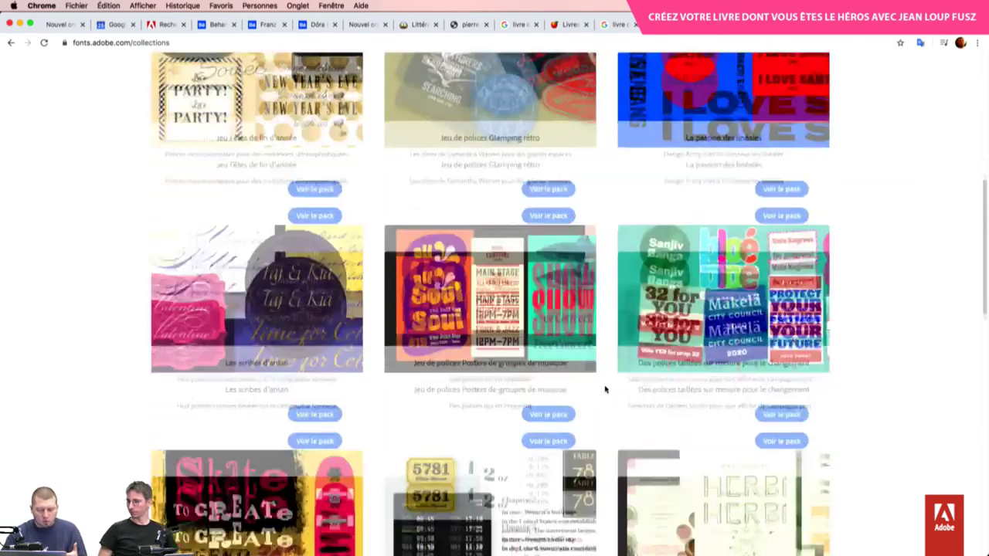
scroll(605, 389, "down", 5)
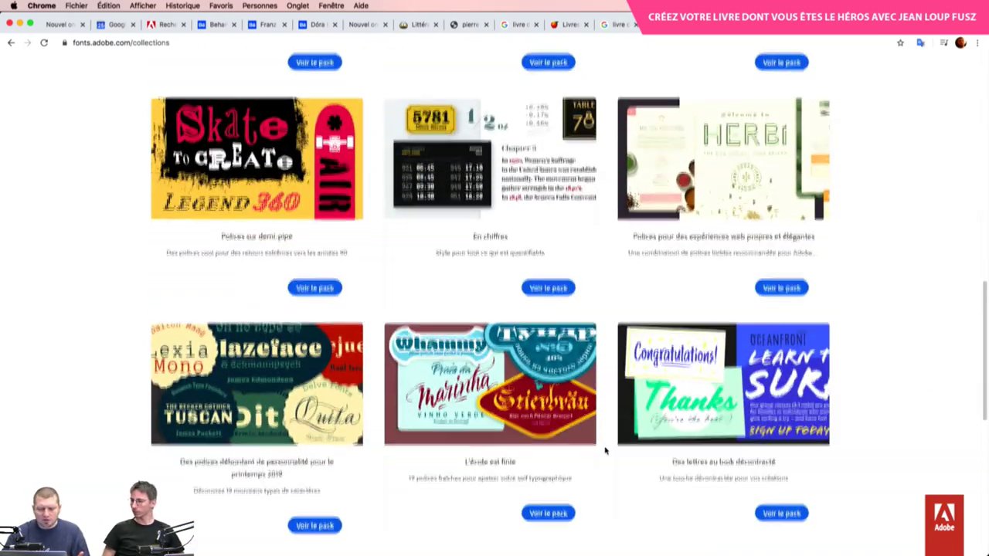
scroll(604, 450, "down", 5)
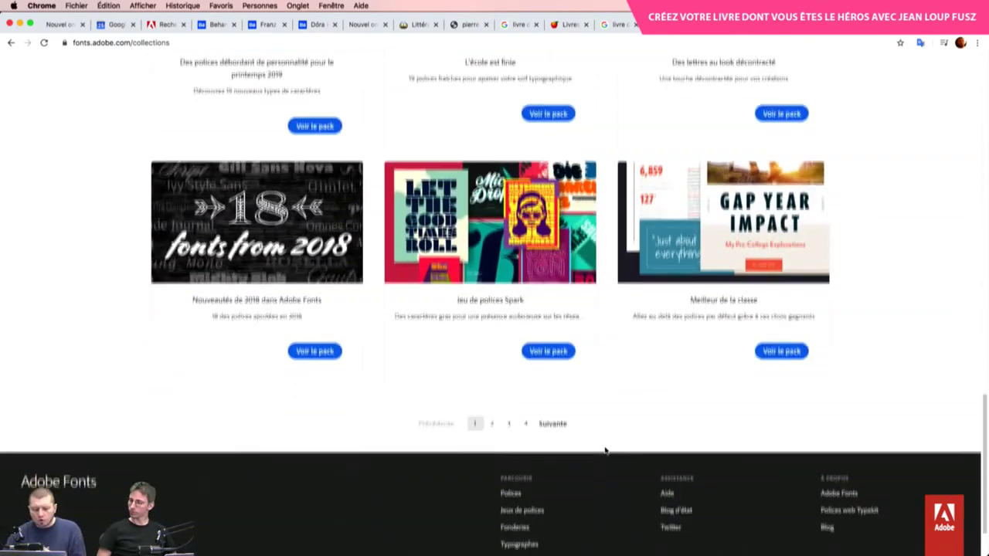
Open the third page of the Adobe Fonts collections and look through its font packs
left_click(508, 423)
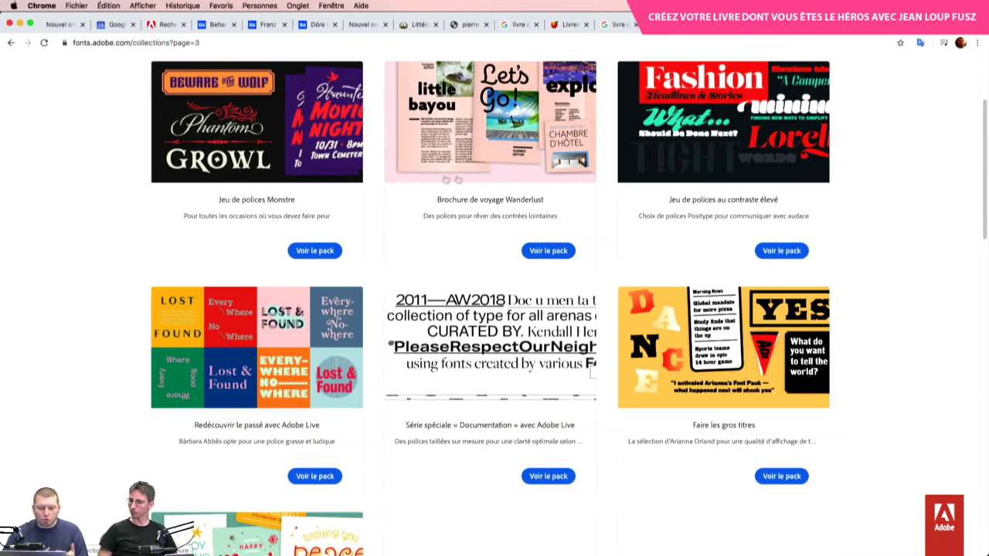
scroll(644, 198, "down", 4)
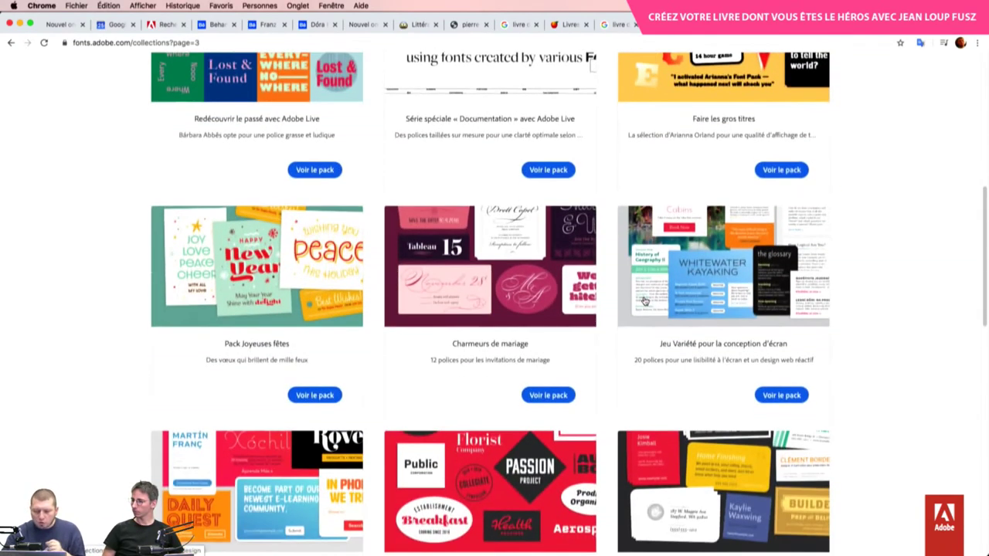
scroll(644, 300, "down", 5)
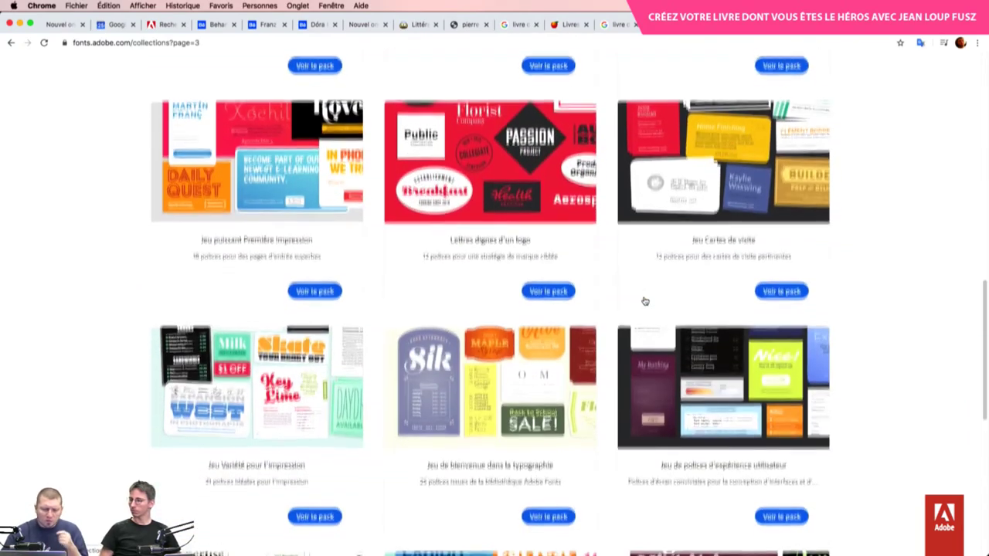
scroll(645, 300, "down", 1)
scroll(571, 394, "down", 3)
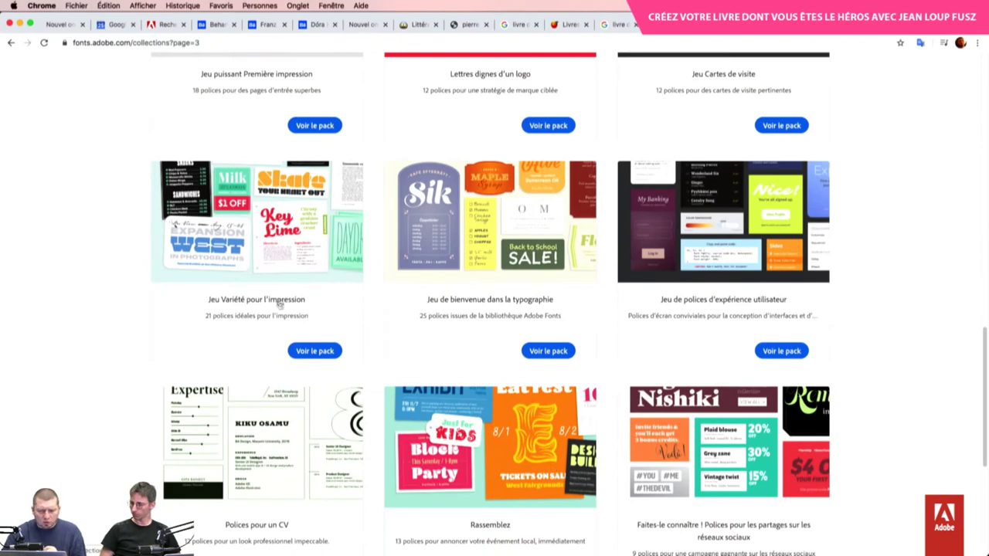
Open the Jeu Variété pour l'impression pack, highlight Marco Regular in its preview, and examine the list of included fonts
left_click(287, 232)
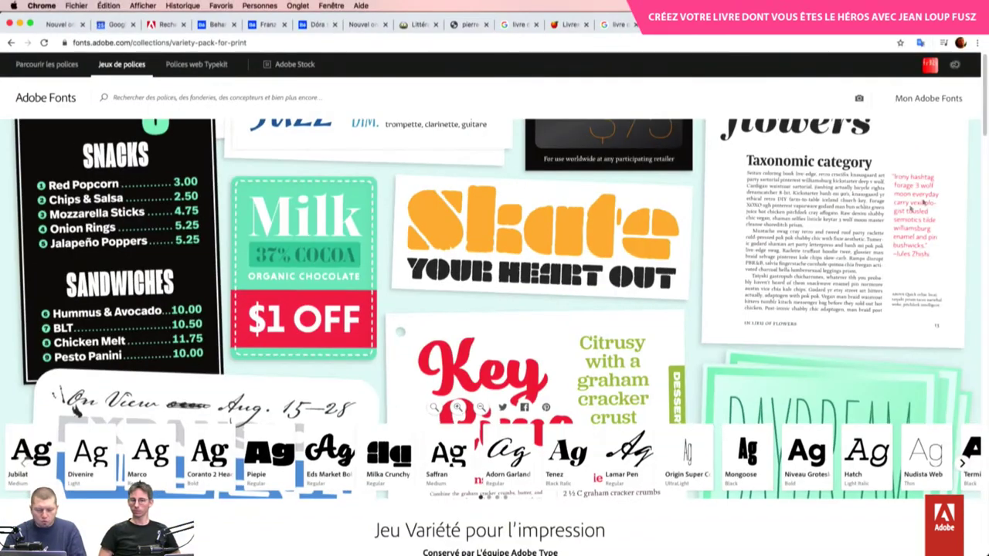
left_click(147, 456)
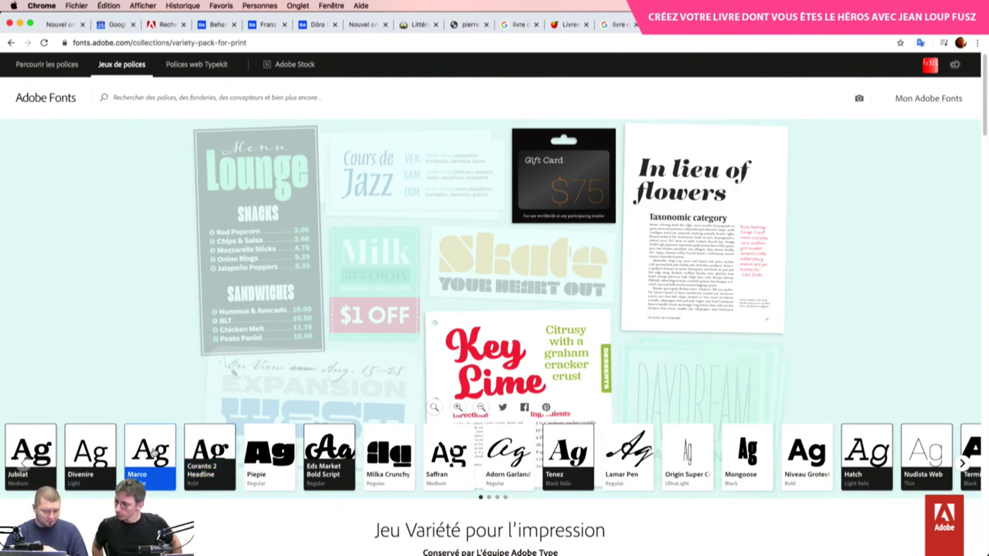
scroll(150, 460, "down", 10)
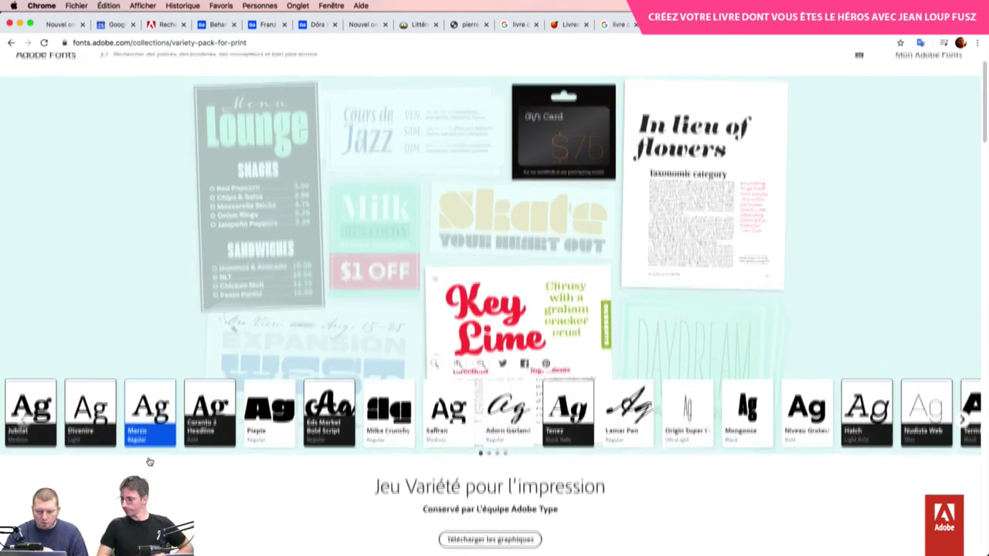
scroll(150, 461, "down", 5)
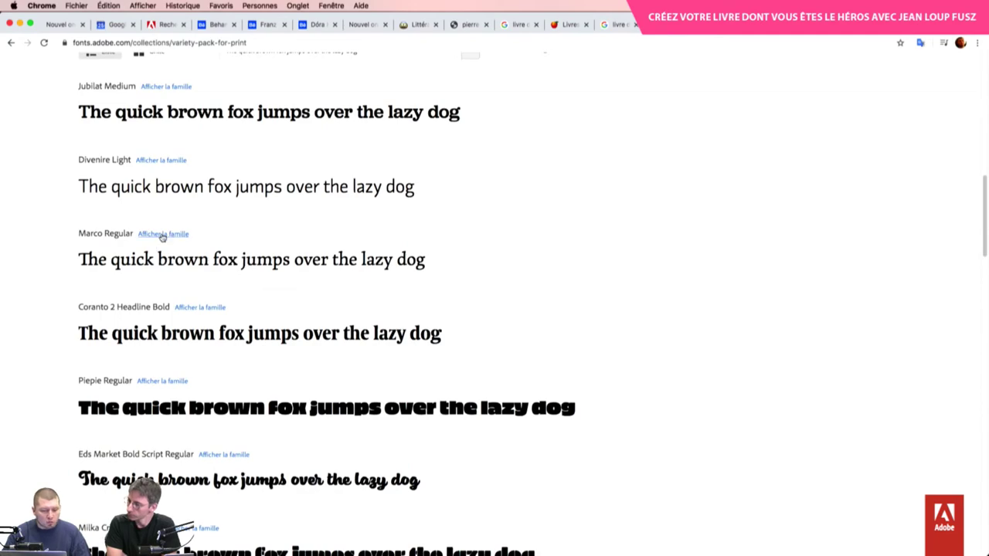
scroll(315, 240, "up", 3)
scroll(314, 240, "up", 4)
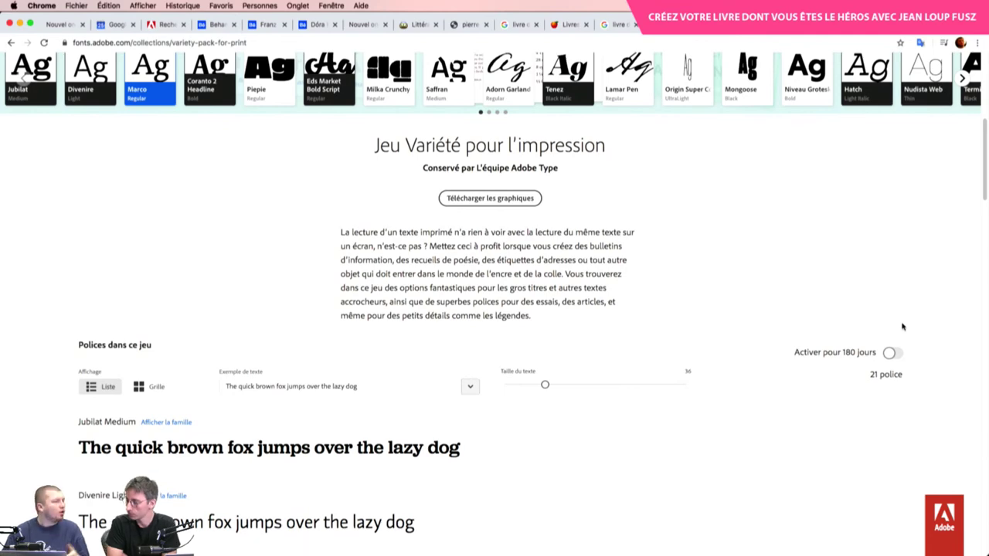
scroll(896, 332, "down", 6)
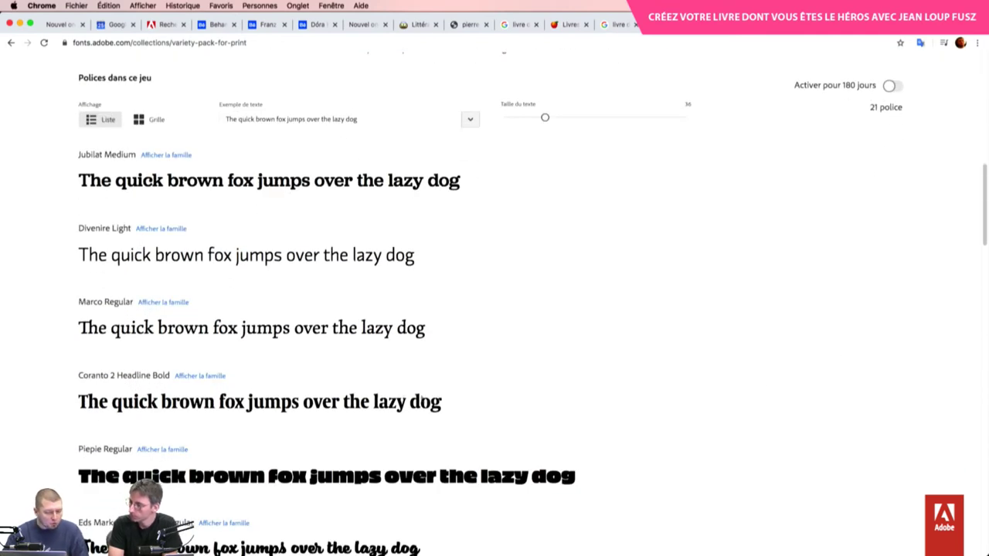
Activate all six fonts of the Marco family and check the synchronisation status in Creative Cloud
left_click(167, 302)
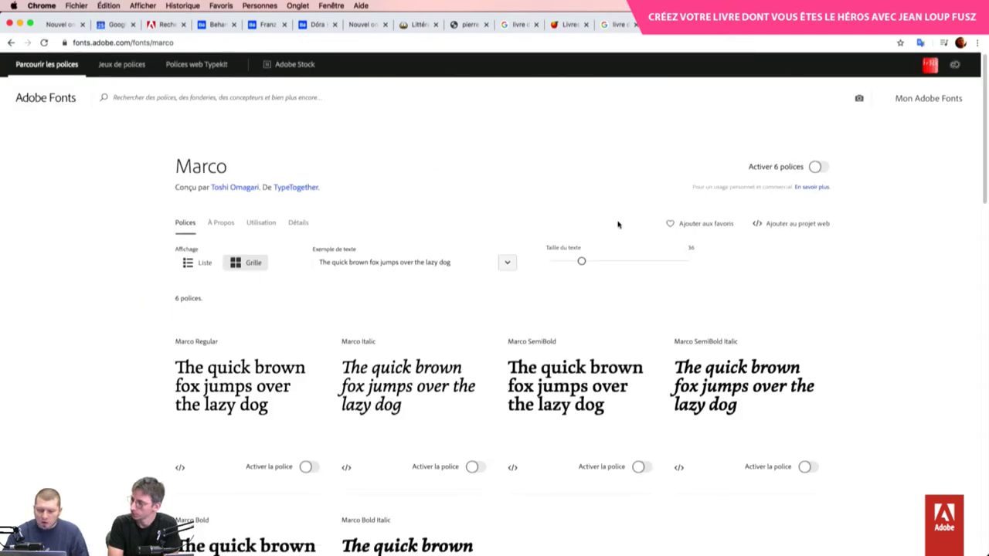
left_click(817, 167)
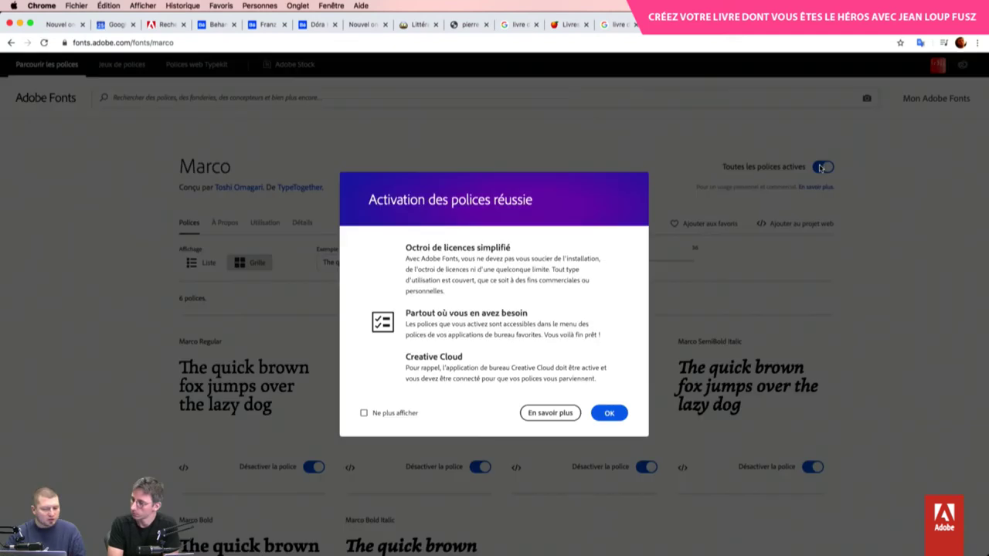
left_click(608, 413)
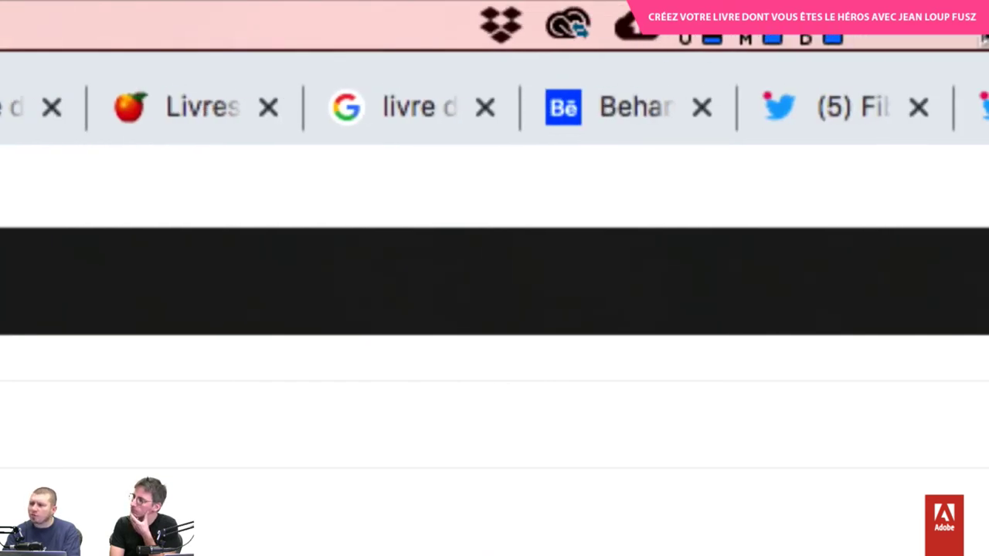
left_click(572, 25)
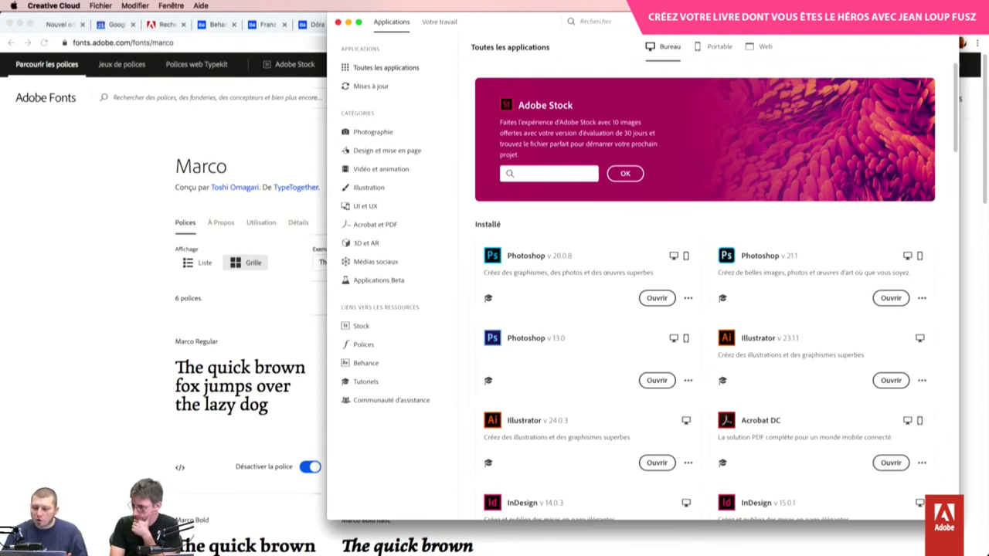
left_click(850, 21)
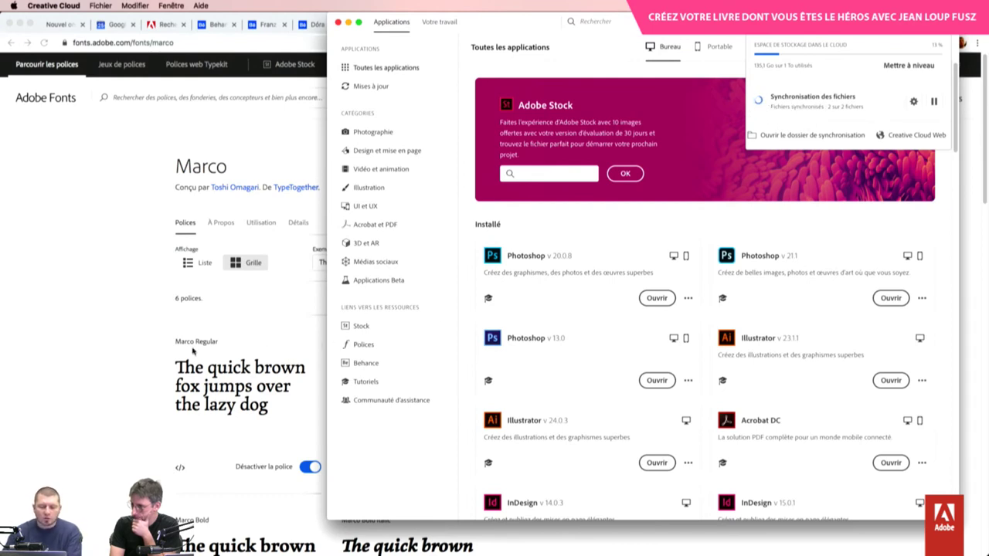
Switch to InDesign, select all of the text, and search the font list for marco
key("super+Tab")
left_click(344, 297)
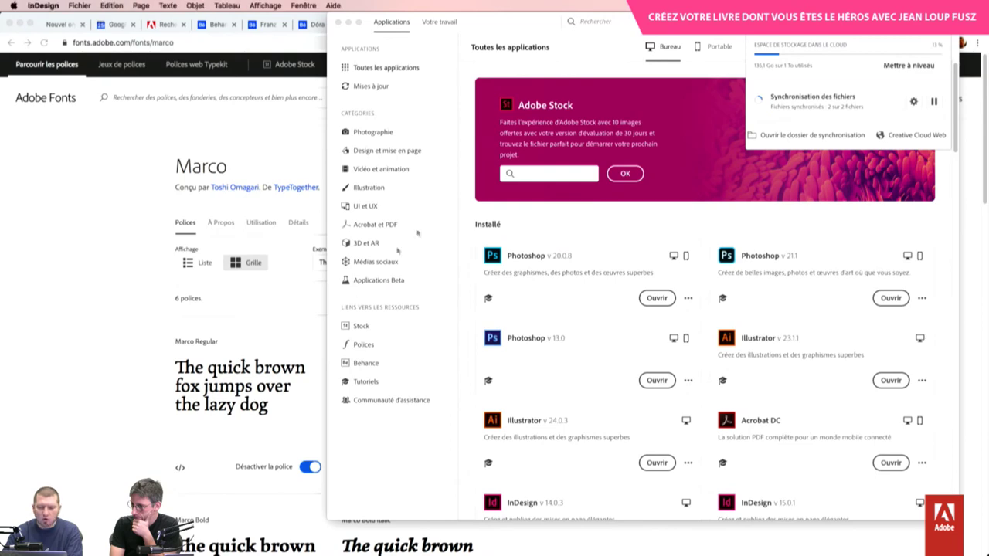
key("super+a")
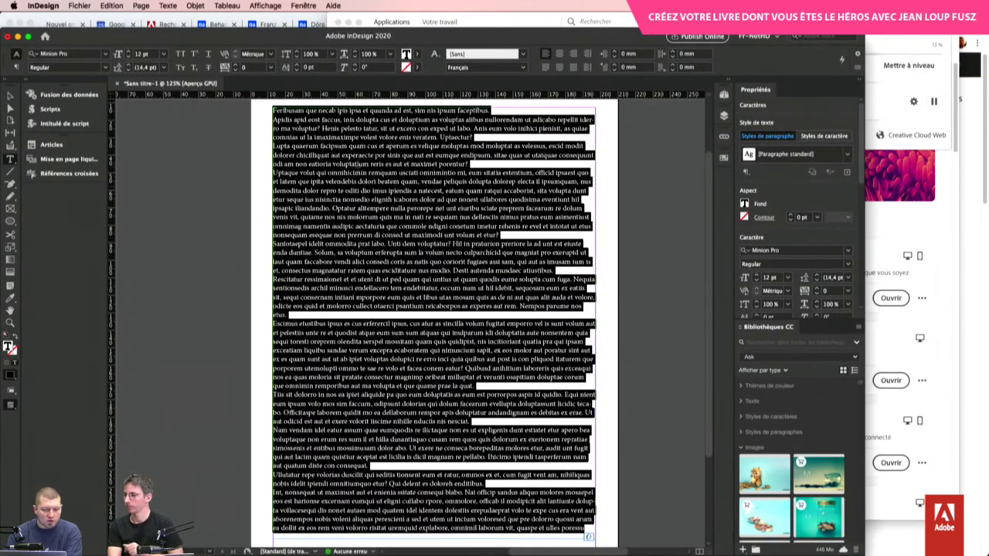
left_click(782, 251)
type("MCGeometricColor")
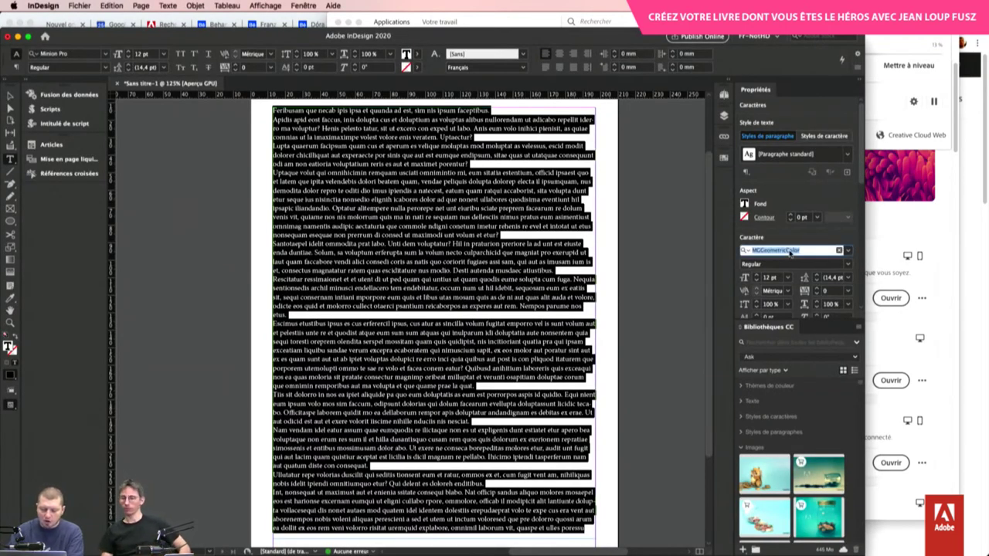
type("marco")
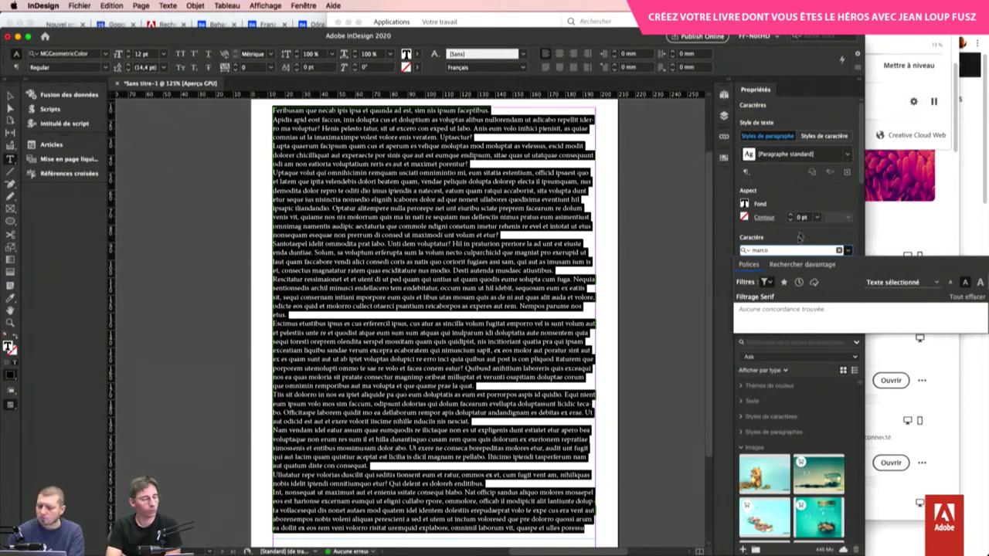
left_click(847, 238)
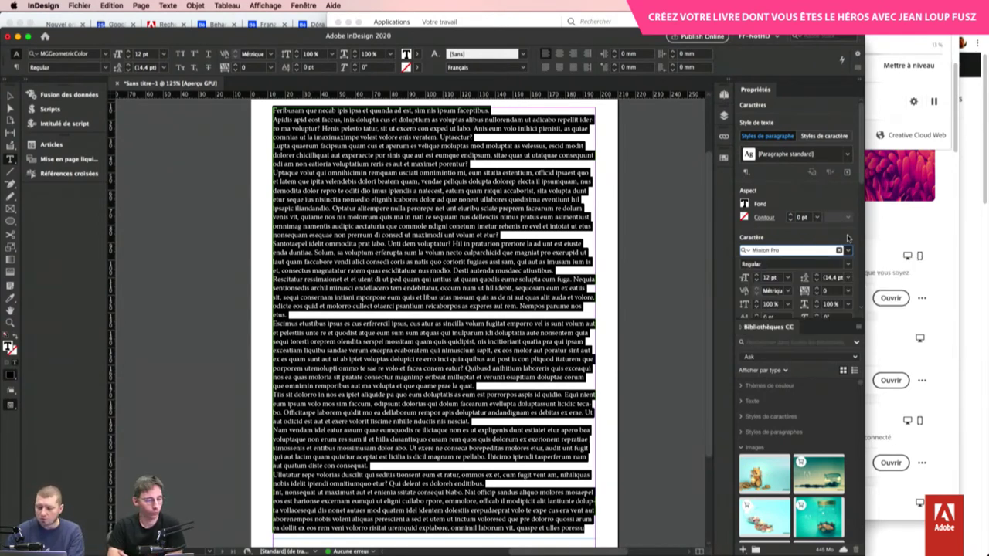
Recheck the file synchronisation status in Creative Cloud and return to the text frame in InDesign
left_click(695, 23)
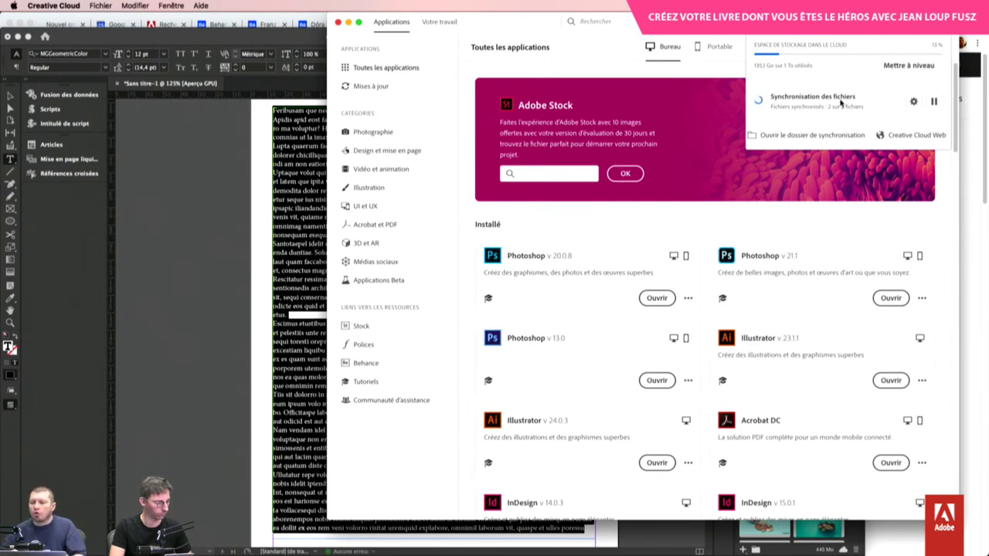
left_click(246, 212)
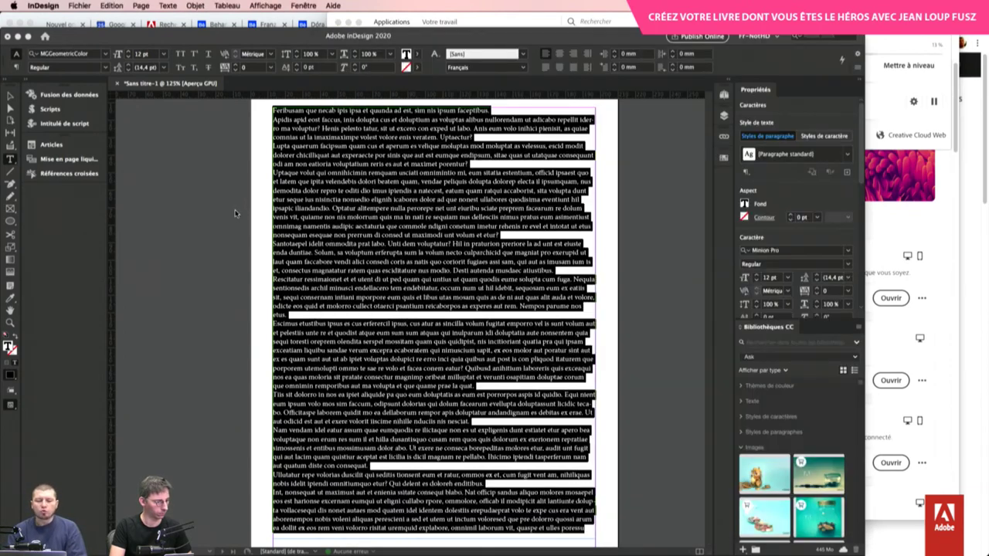
left_click(440, 213)
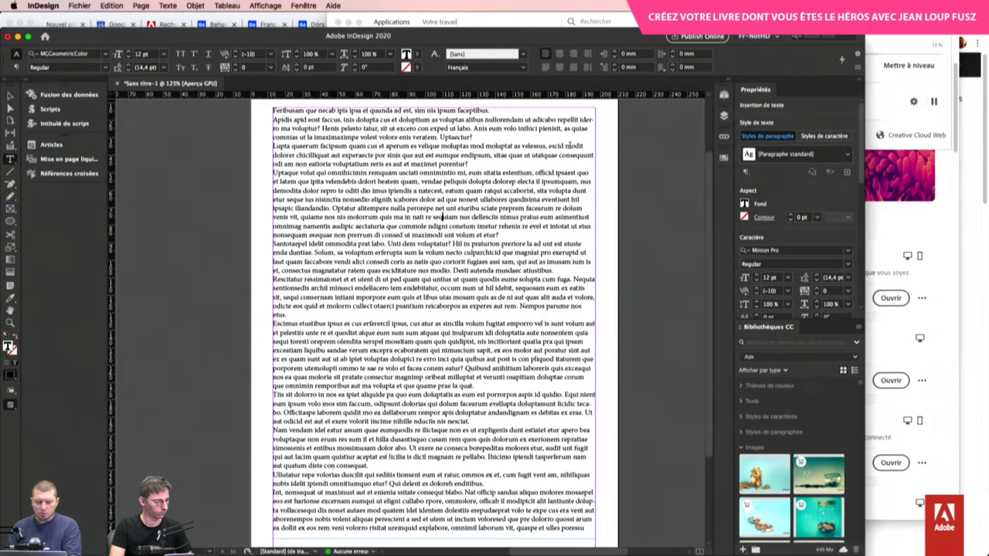
key("super+a")
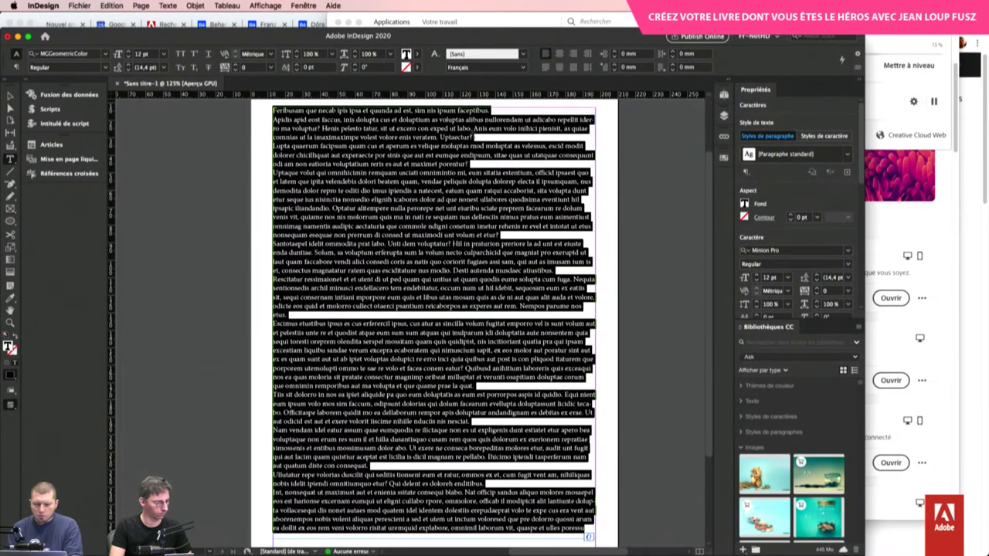
double_click(458, 120)
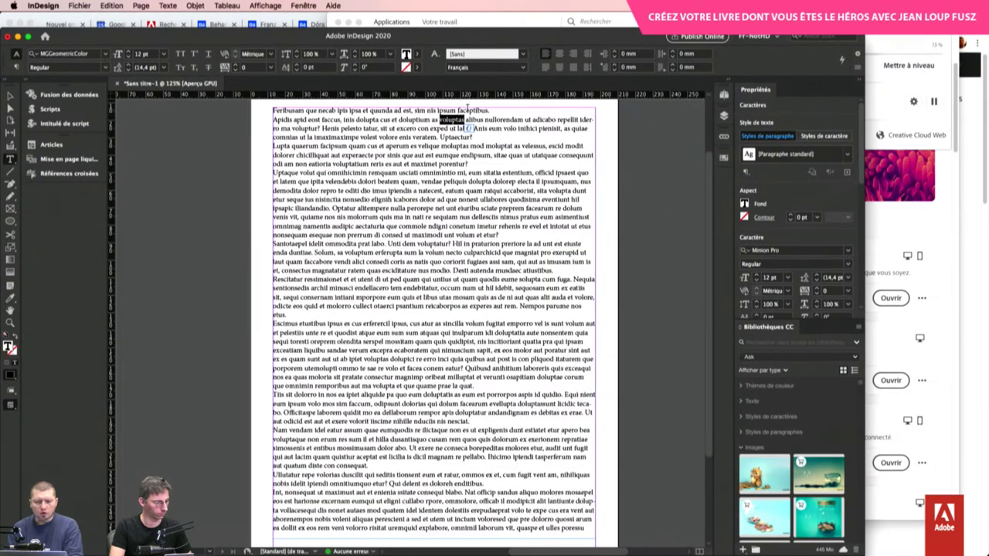
Enlarge the first paragraph of the text to 30 pt
triple_click(467, 110)
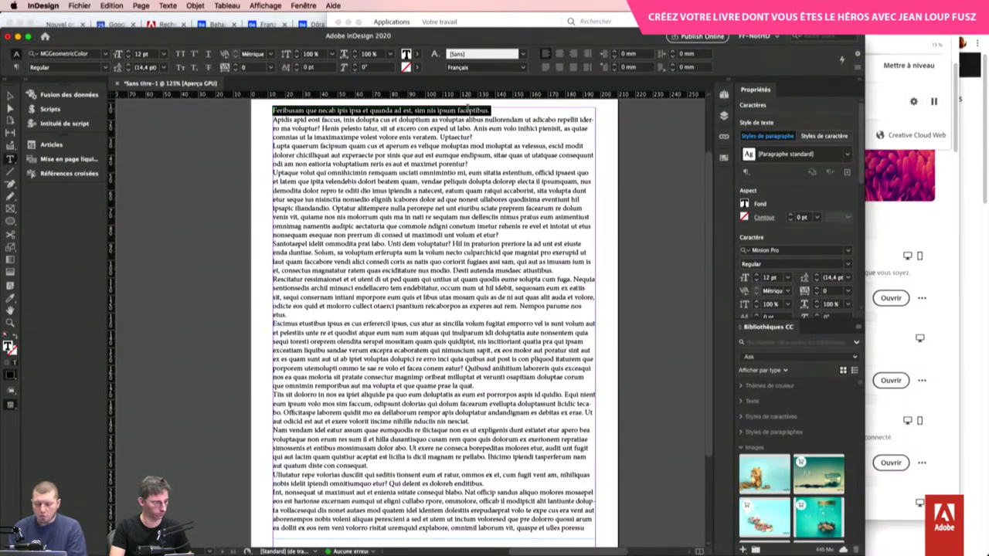
key("super+shift+comma")
key("super+shift+period")
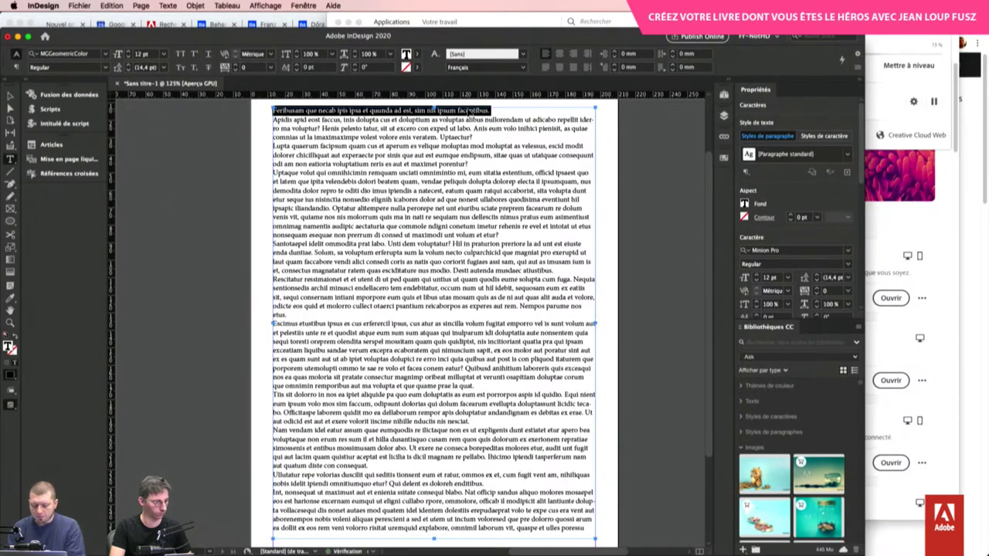
key("super+shift+slash")
key("Escape")
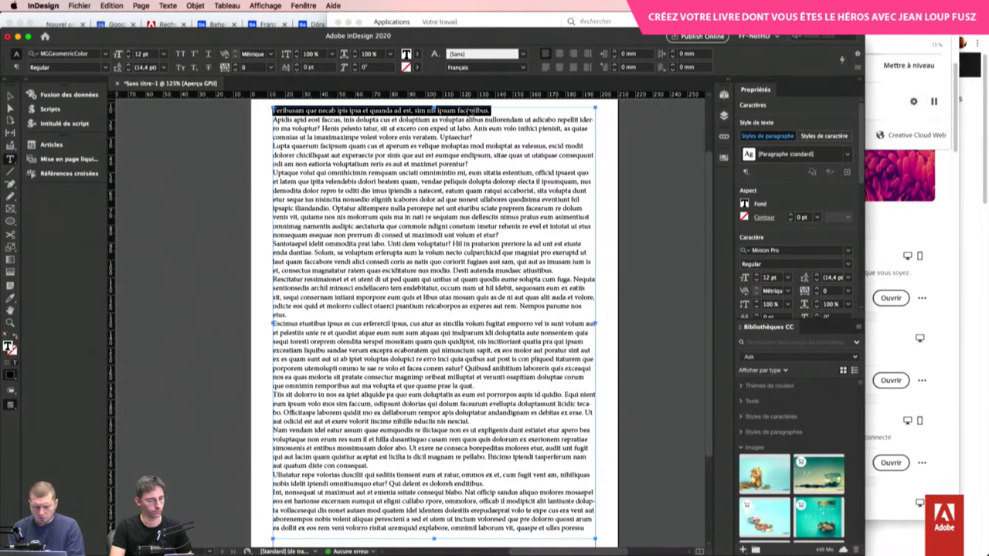
key("super+shift+period")
key("super+shift+period")
key("super+shift+period")
key("super+shift+period")
key("super+shift+period")
key("super+shift+period")
key("super+shift+period")
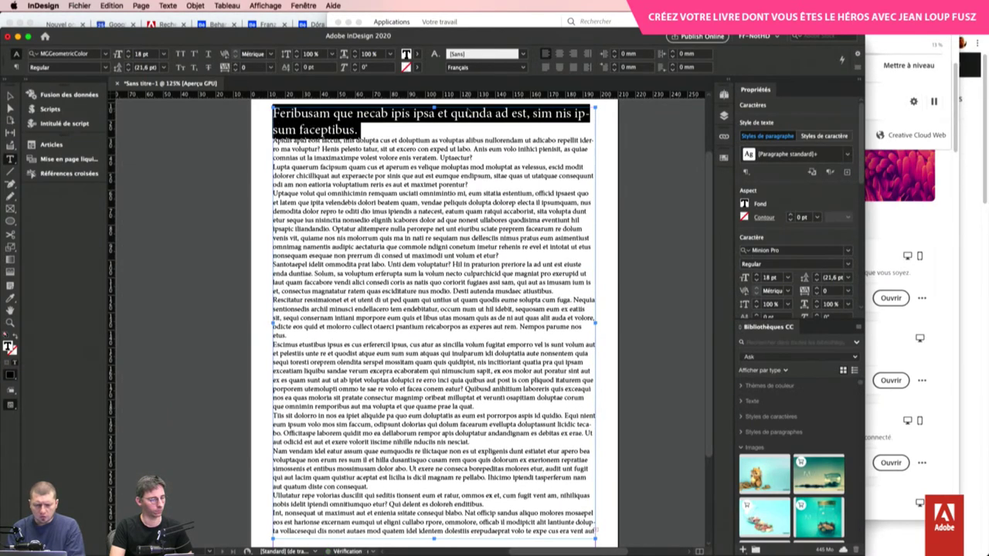
key("super+shift+period")
key("super+shift+period")
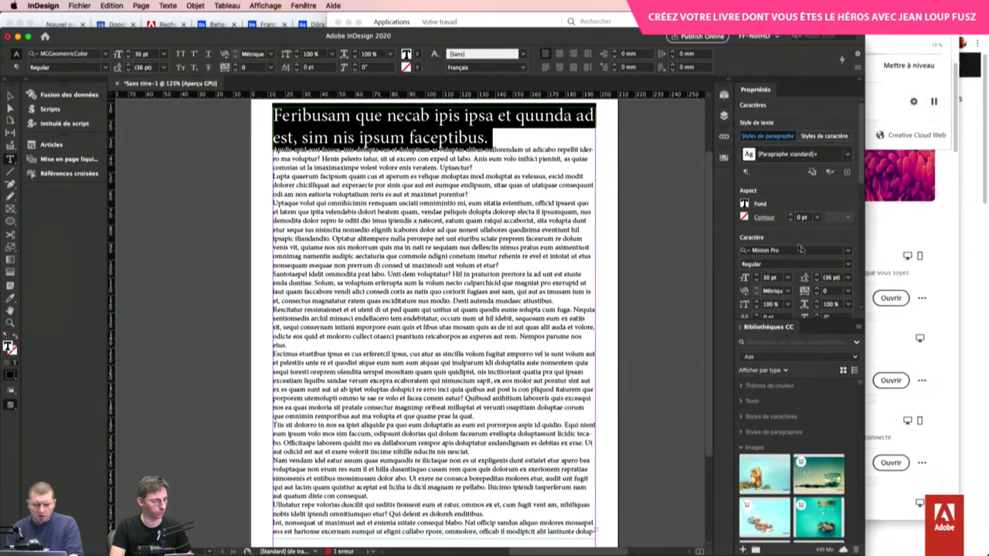
Filter the font list to Serif, recently added and active Adobe fonts, and apply Mrs Eaves OT Bold to the title
left_click(848, 252)
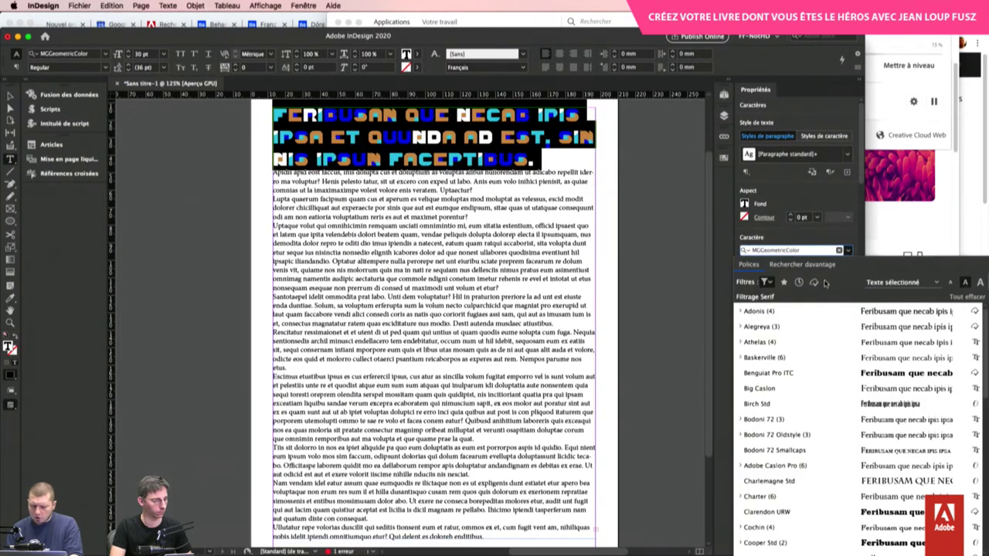
left_click(799, 282)
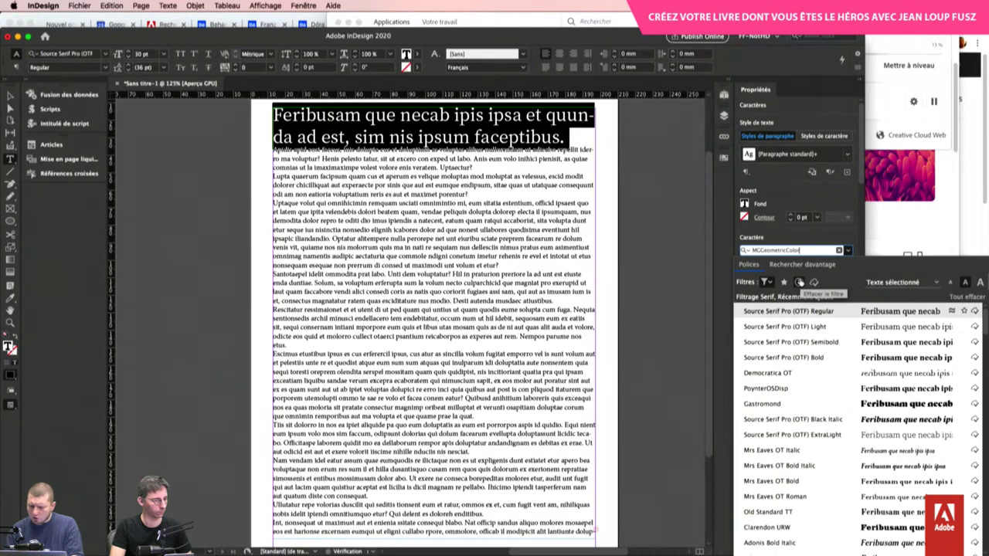
left_click(814, 282)
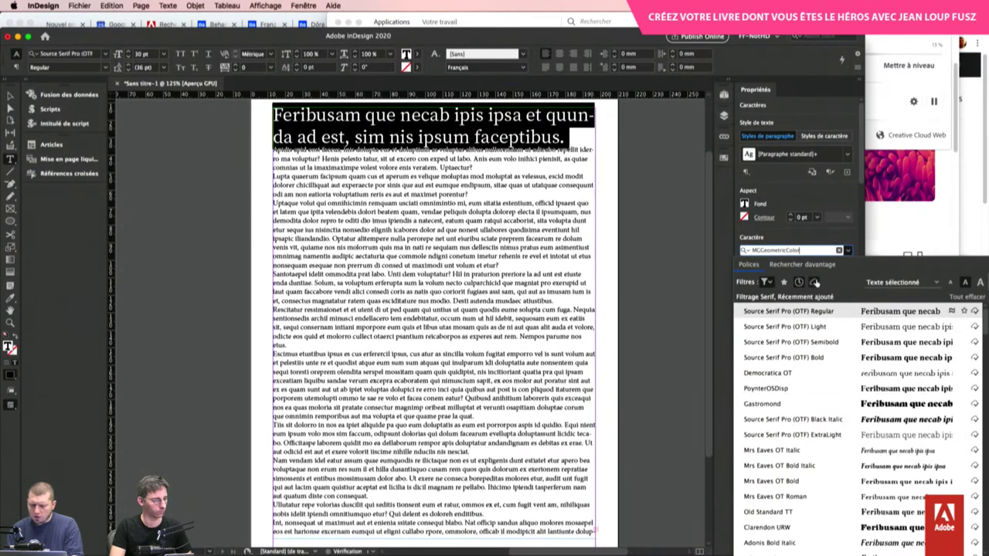
scroll(796, 363, "down", 3)
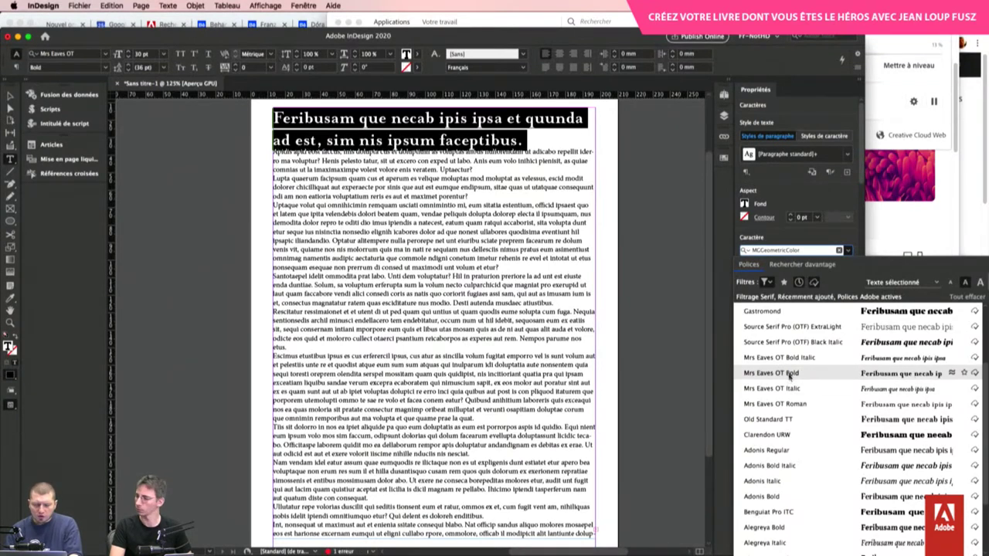
left_click(782, 358)
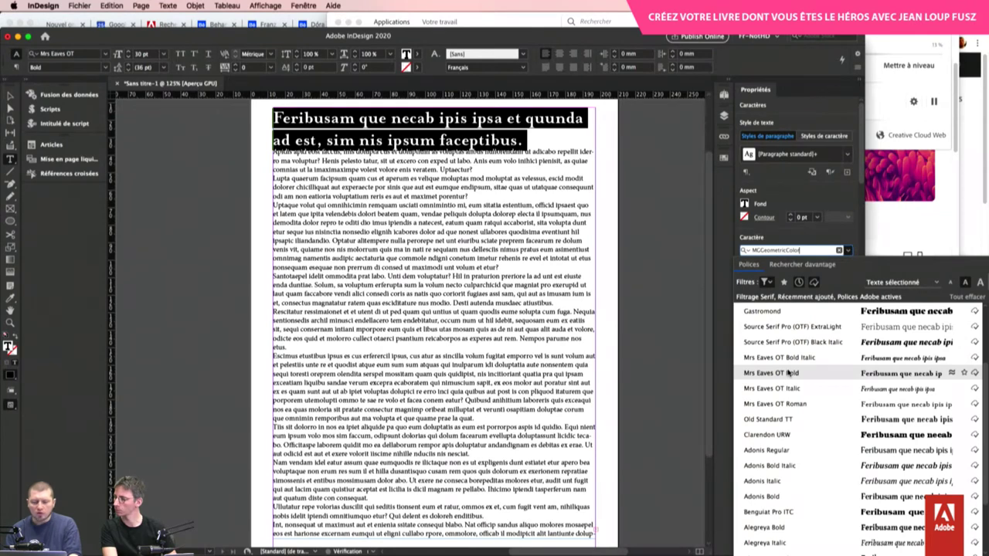
left_click(774, 372)
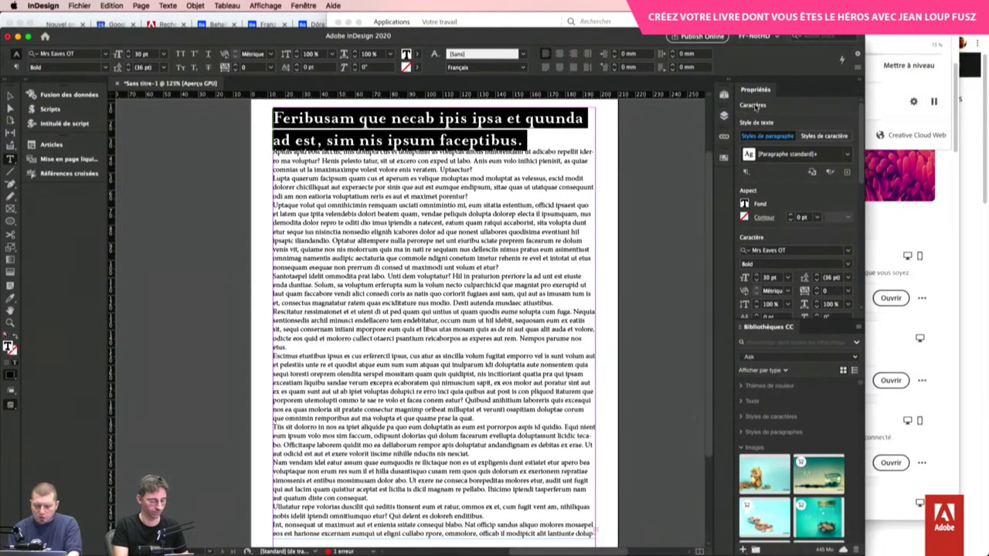
Switch to the LDVELH library and add the title's formatting to it as a paragraph style
left_click(788, 358)
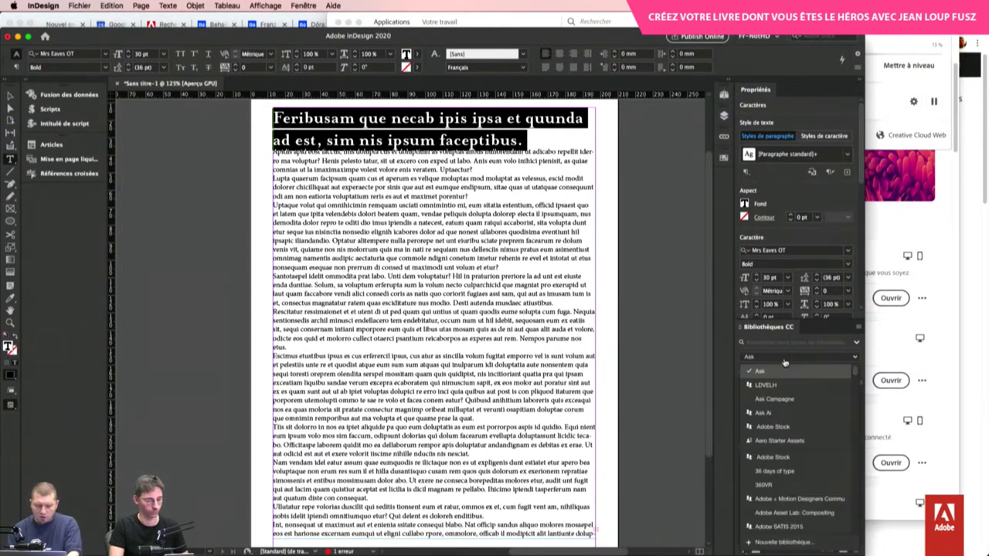
left_click(771, 388)
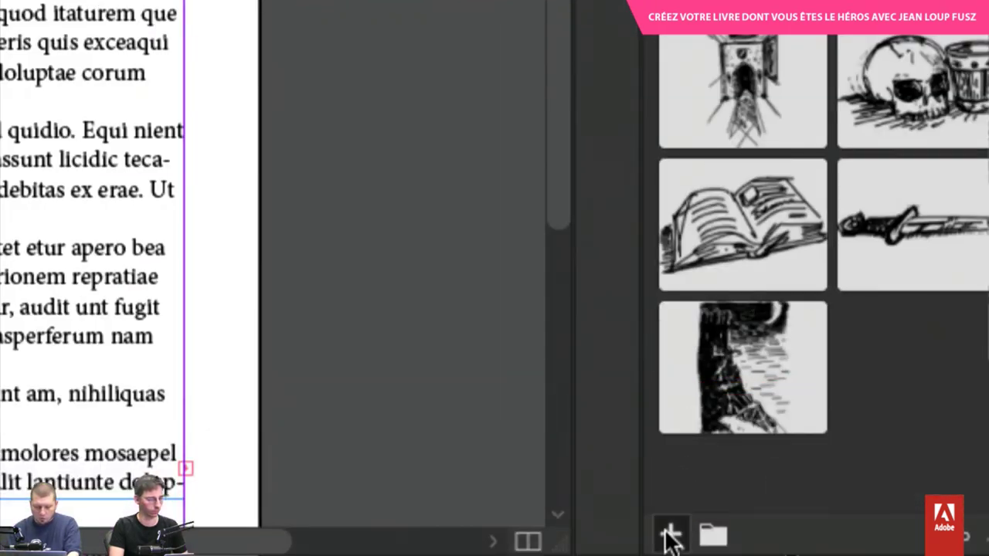
left_click(672, 534)
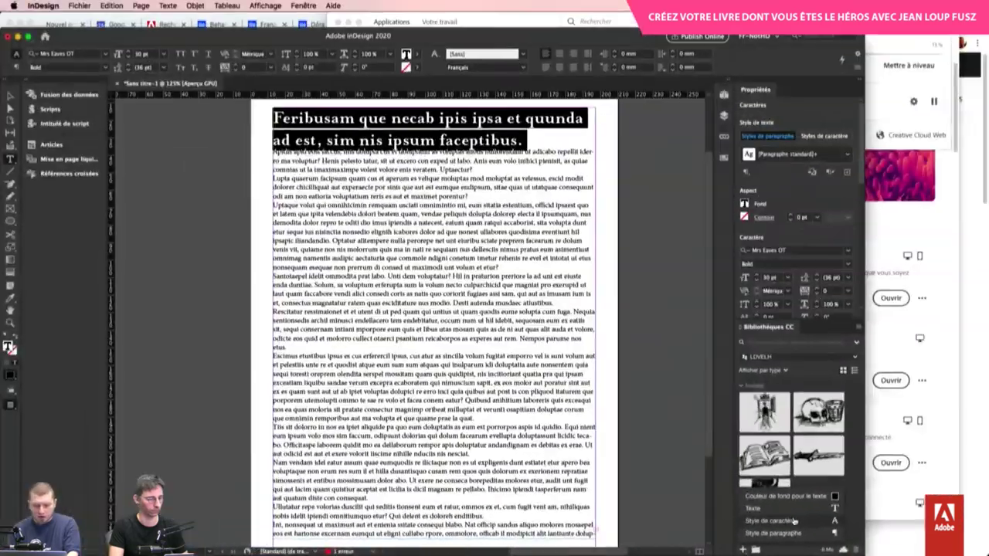
left_click(797, 535)
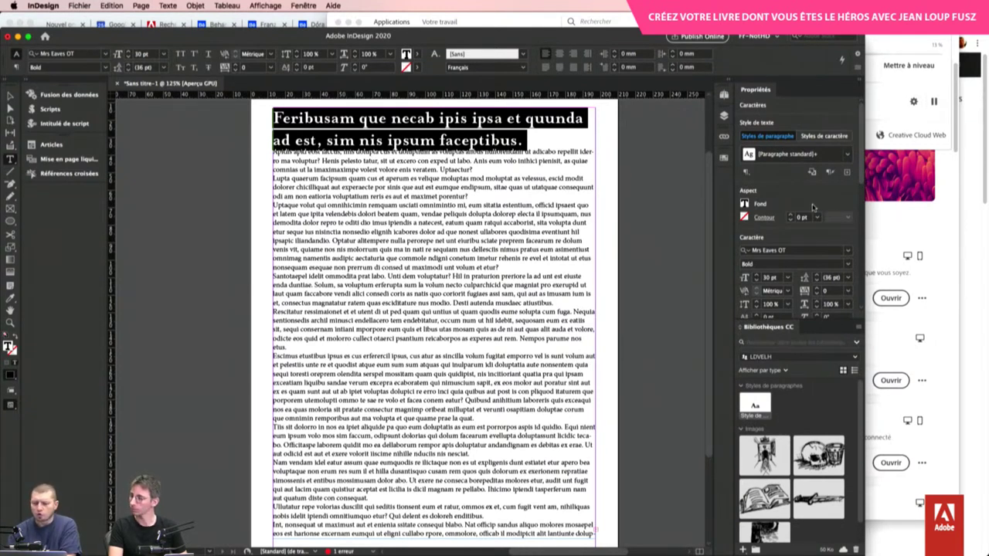
Reopen the title's font list and search it for mélc
left_click(849, 252)
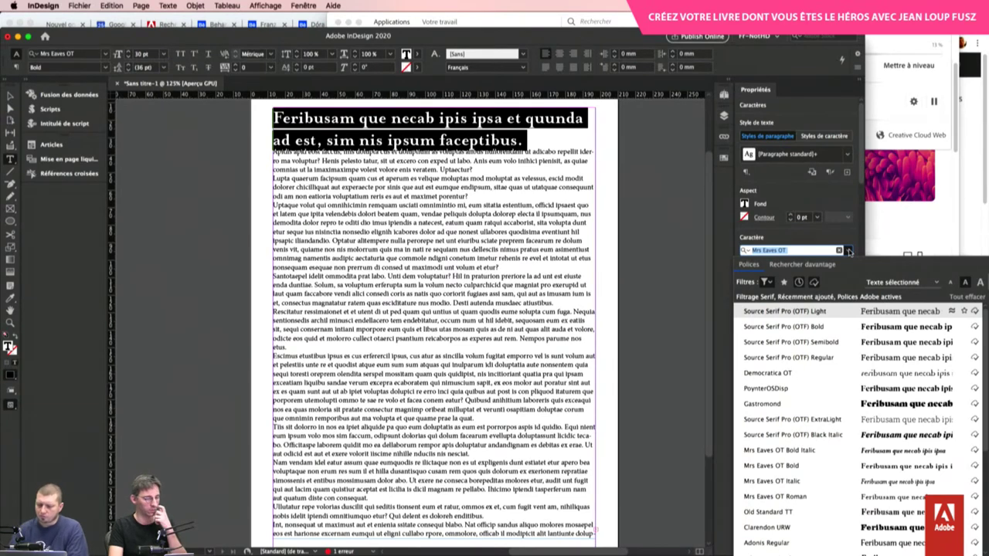
type("mélc")
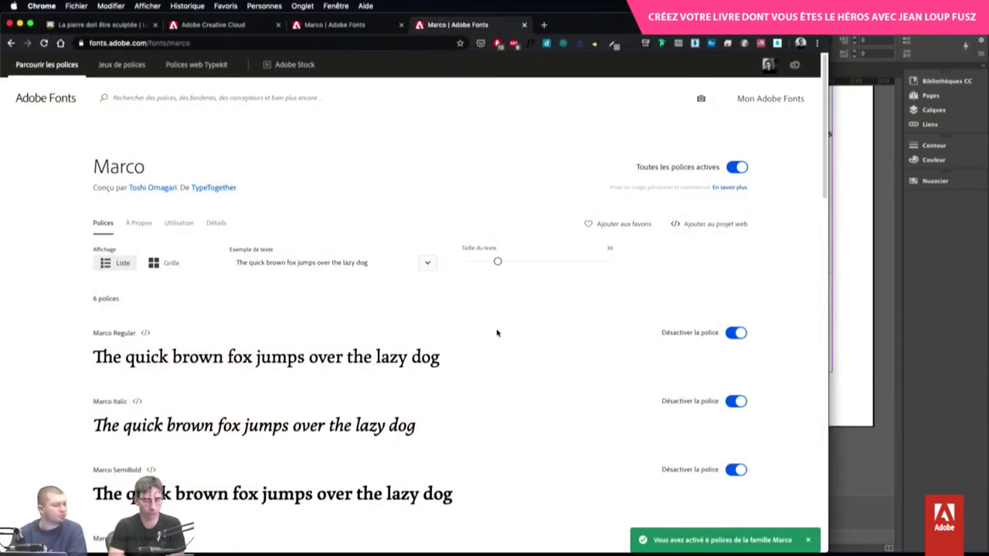
Switch to Creative Cloud and look through its active fonts for the Marco family
scroll(497, 333, "down", 2)
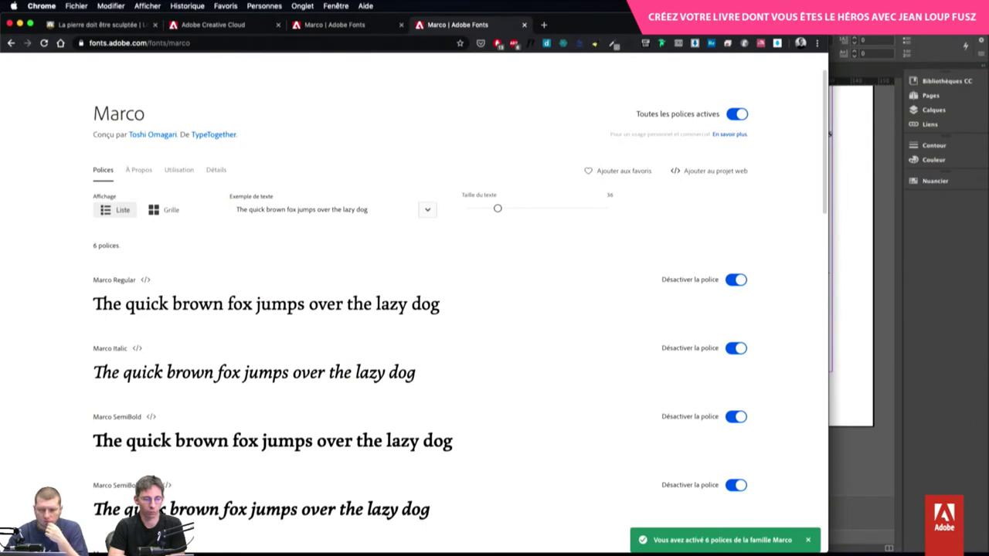
key("super+Tab")
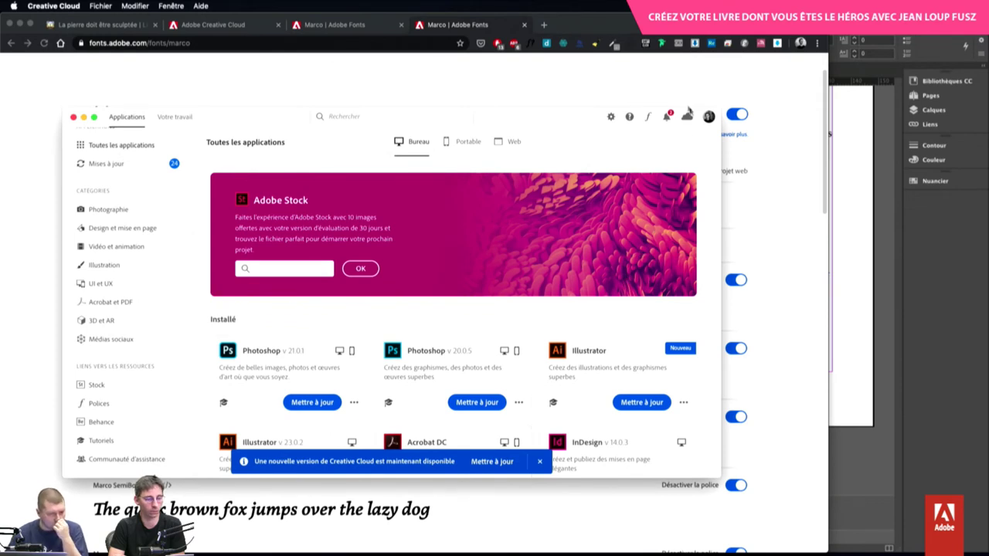
left_click(647, 117)
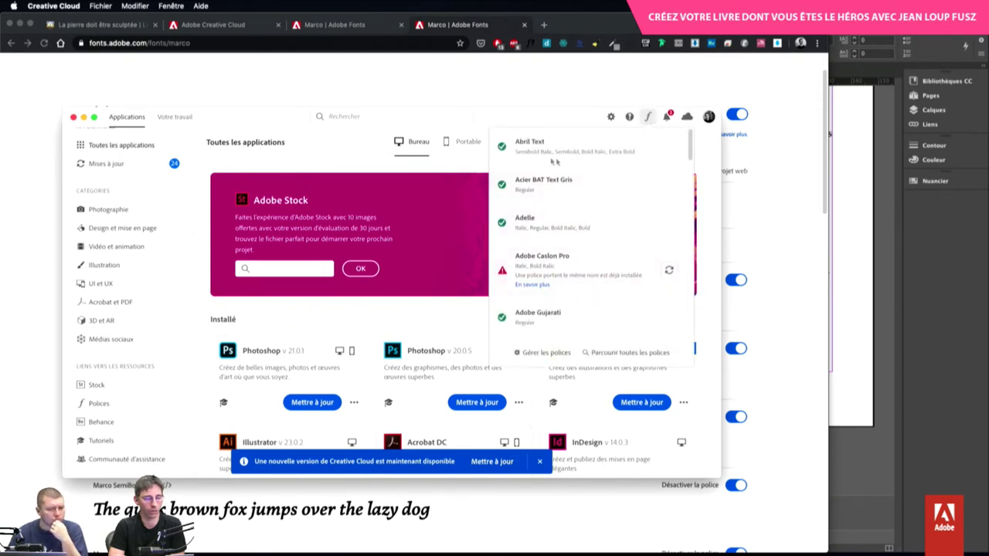
scroll(580, 213, "down", 3)
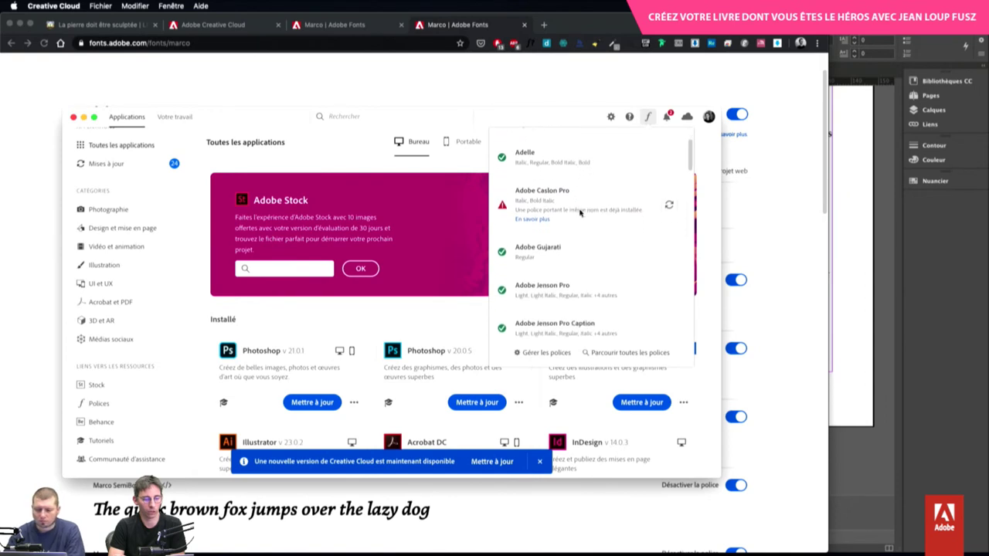
scroll(580, 214, "down", 4)
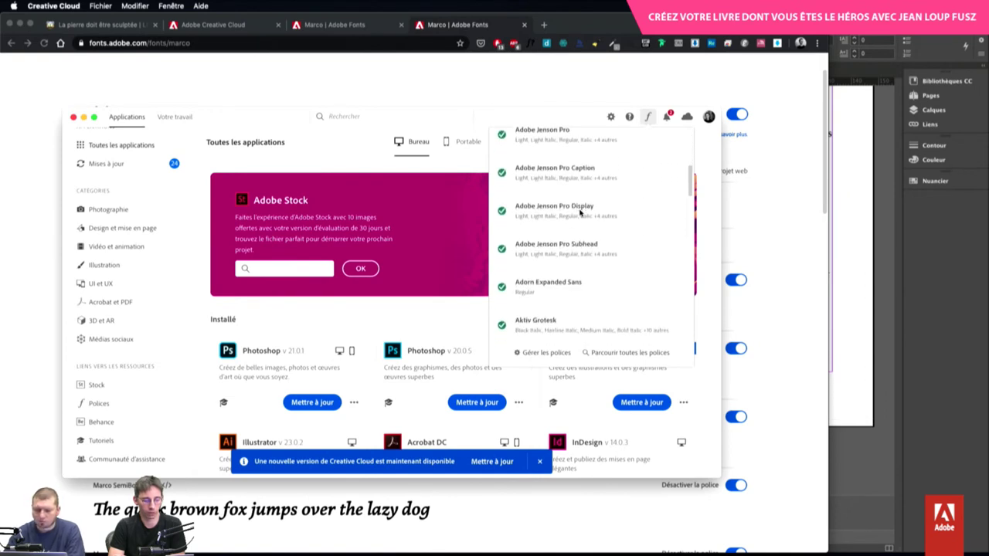
scroll(580, 213, "down", 10)
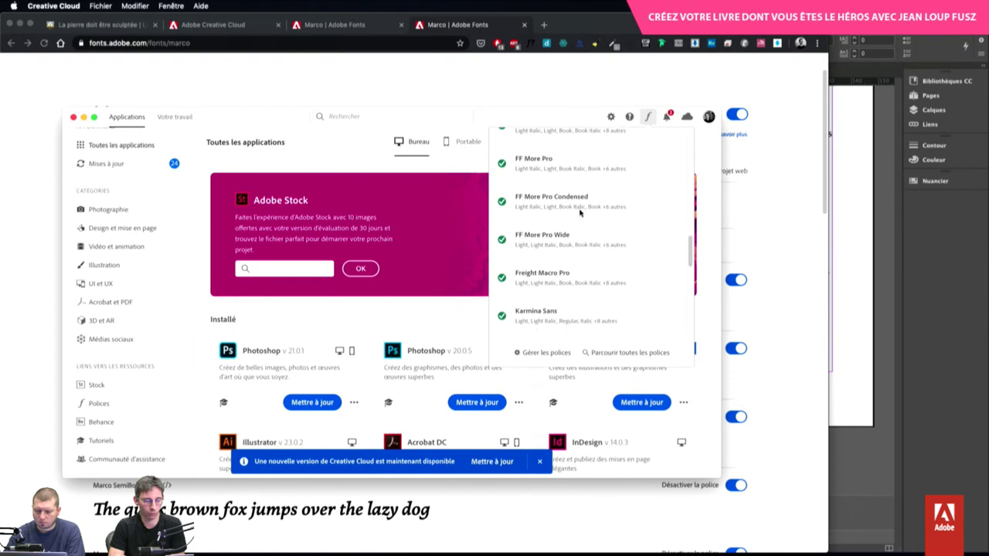
scroll(580, 213, "down", 5)
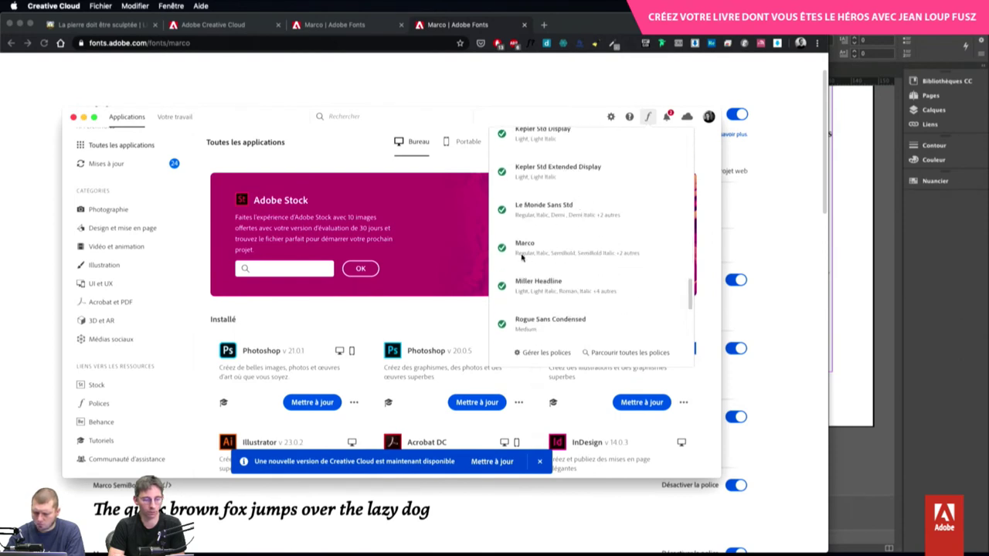
Return to the Live heros document in InDesign and select all of the story text
left_click(846, 344)
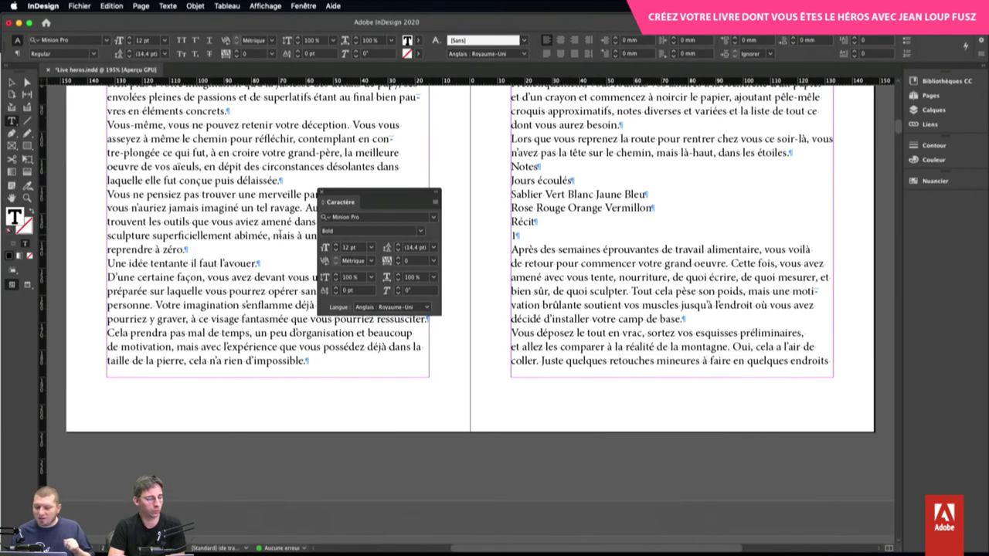
key("super+a")
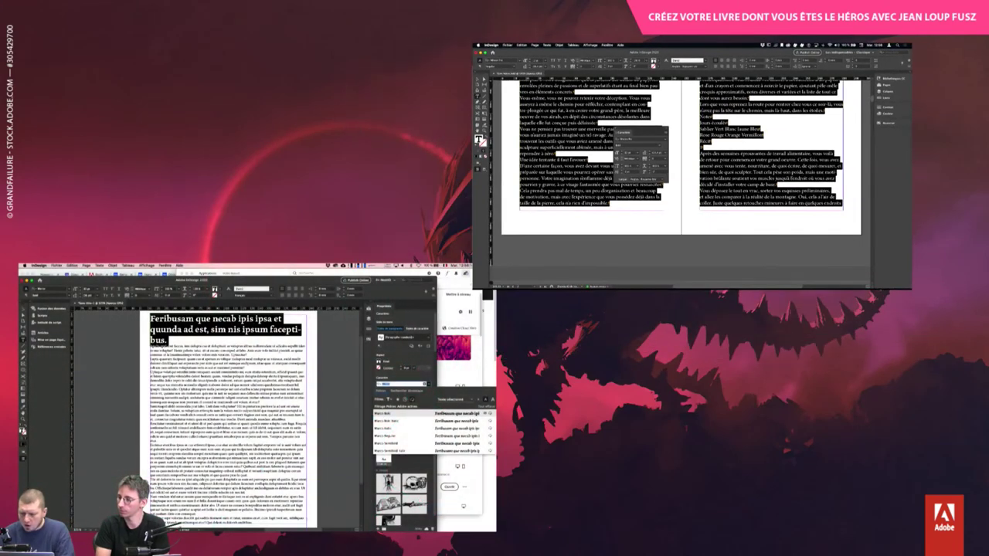
Add the Serif classification filter to the font list and search it for marco
left_click(389, 399)
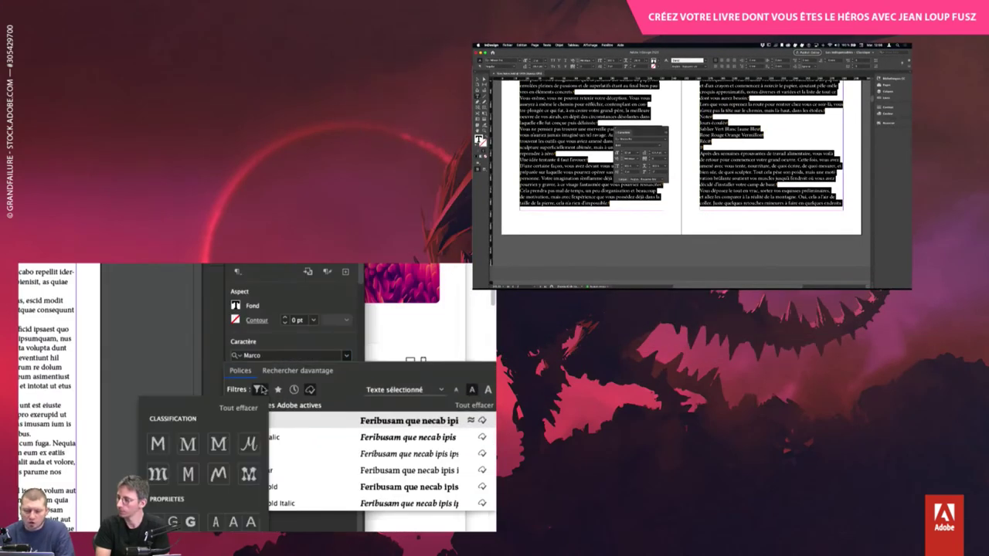
left_click(187, 444)
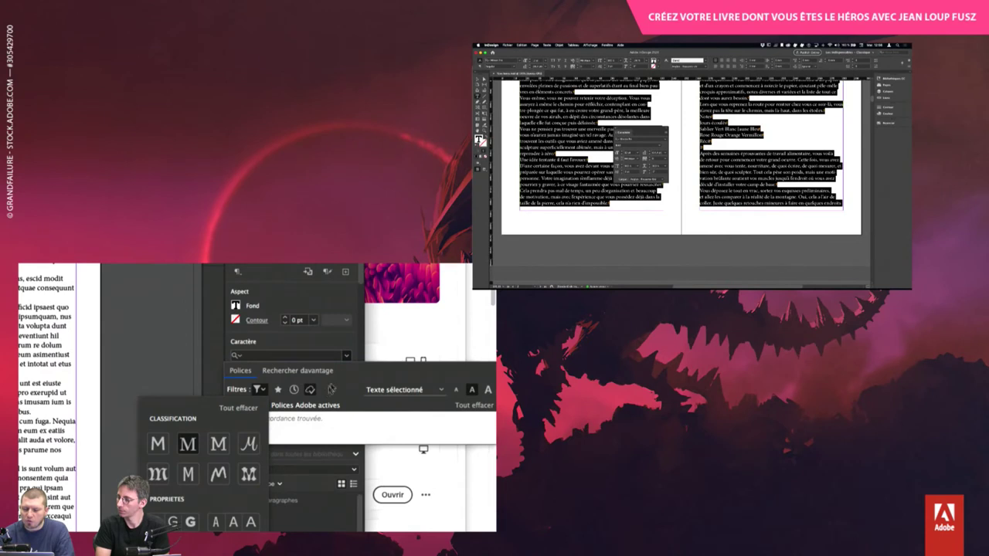
type("marco")
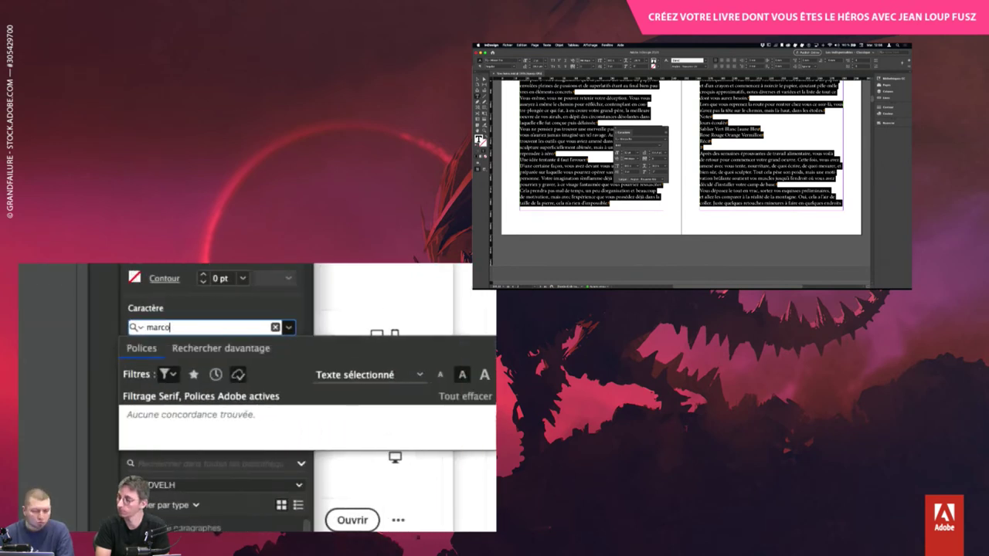
Clear the Serif classification filter and apply Marco Bold to the sample title
left_click(171, 375)
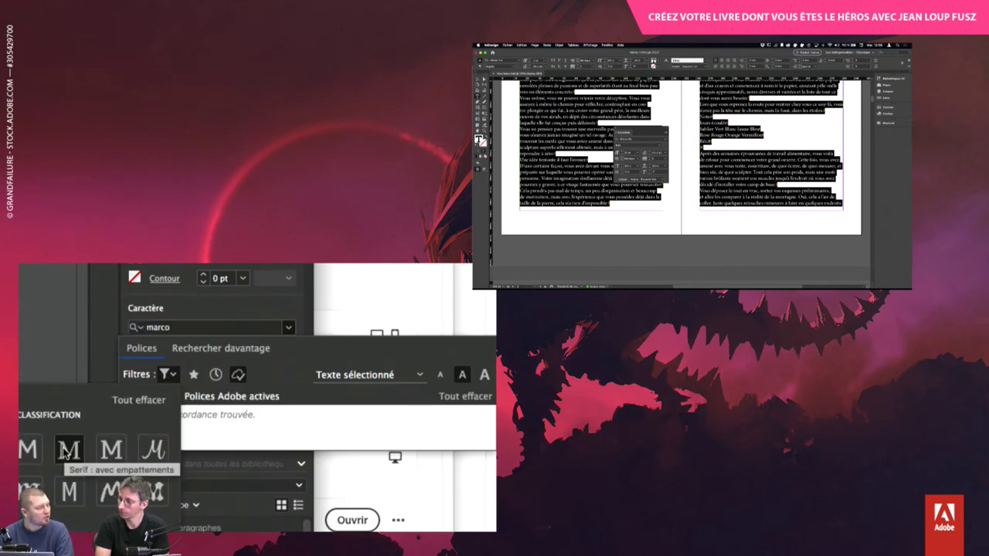
left_click(140, 398)
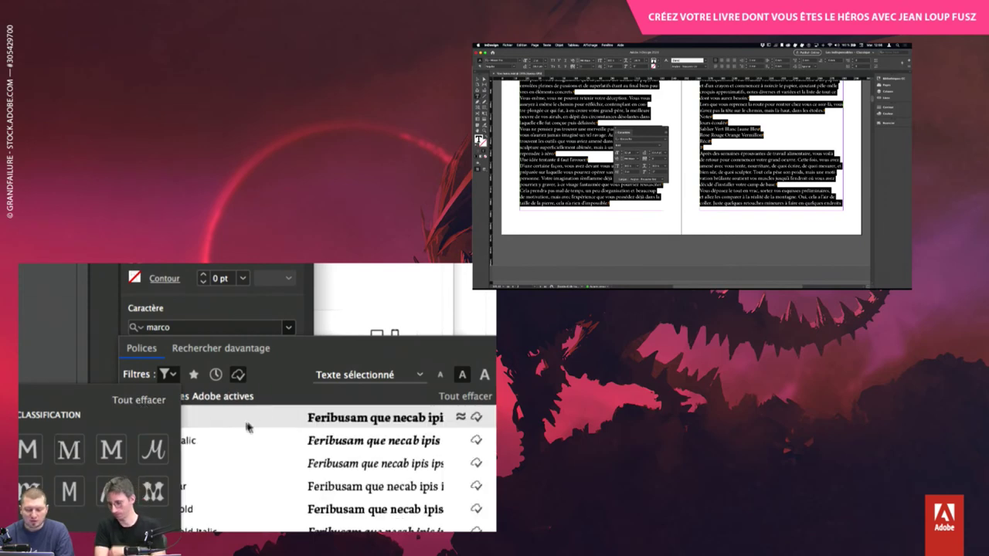
left_click(272, 378)
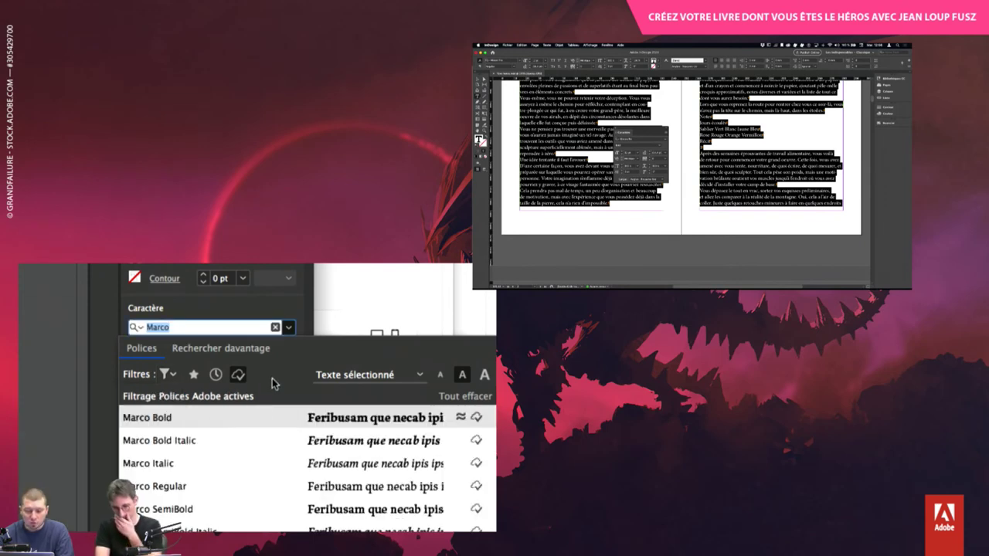
left_click(182, 420)
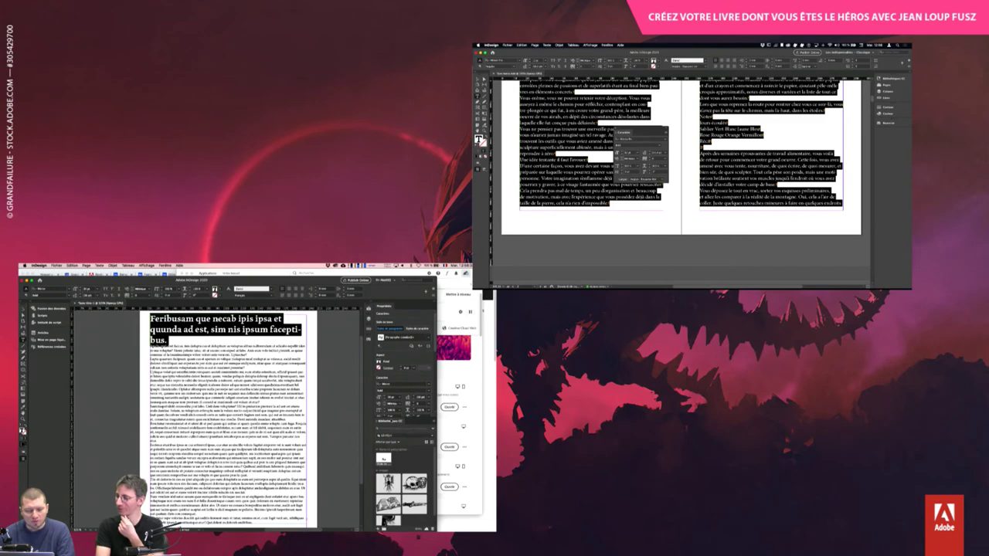
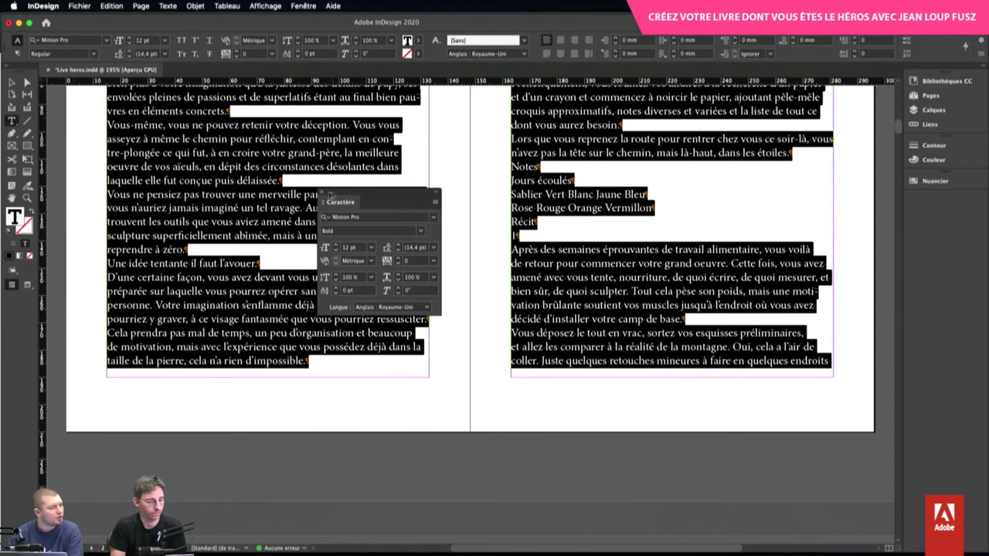
Set all of the story text in Marco Regular and move the floating character settings clear of the text
left_click(89, 39)
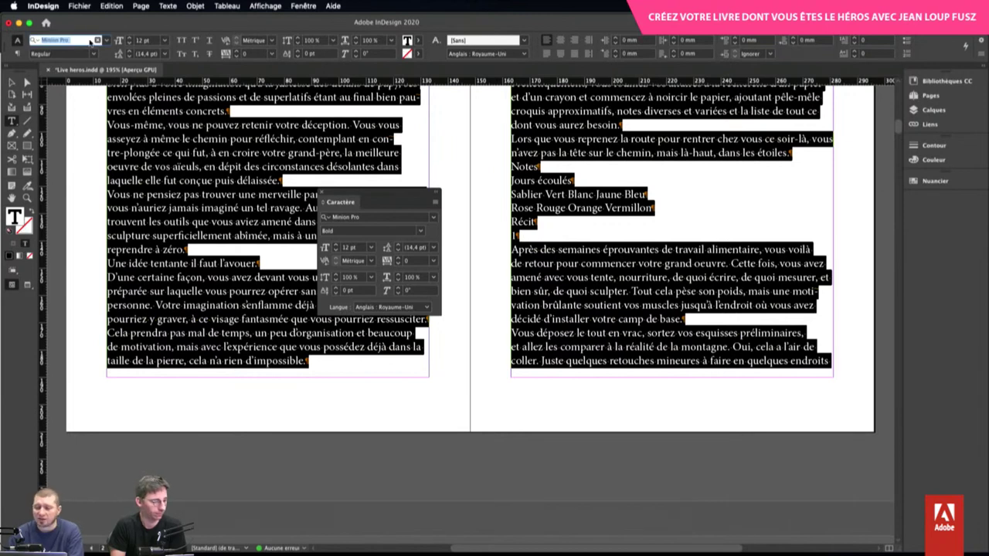
type("Mar")
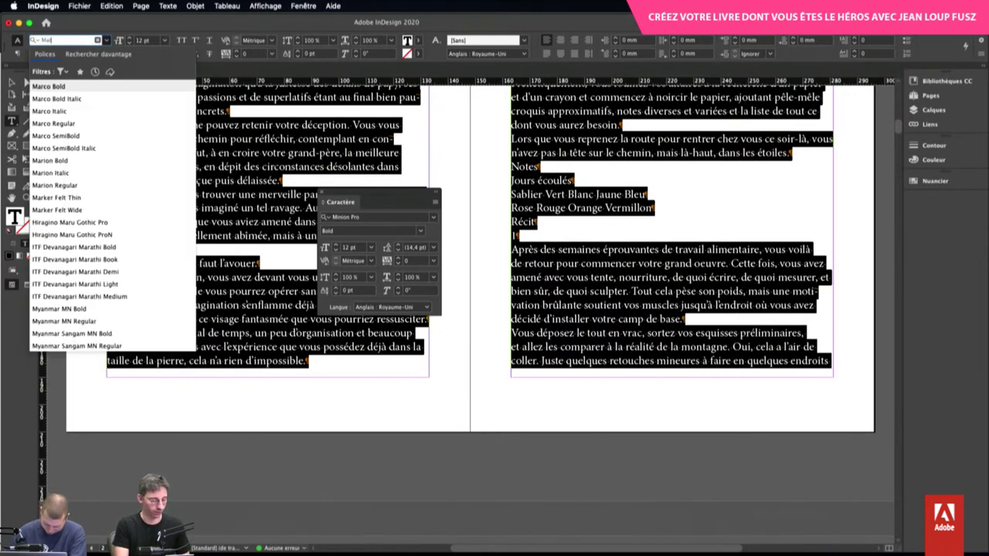
type("c")
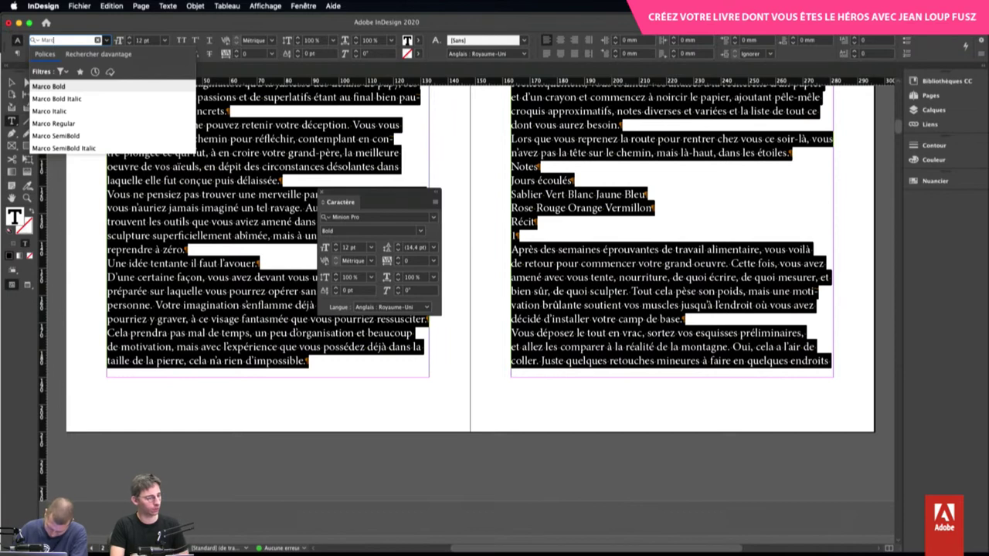
key("Return")
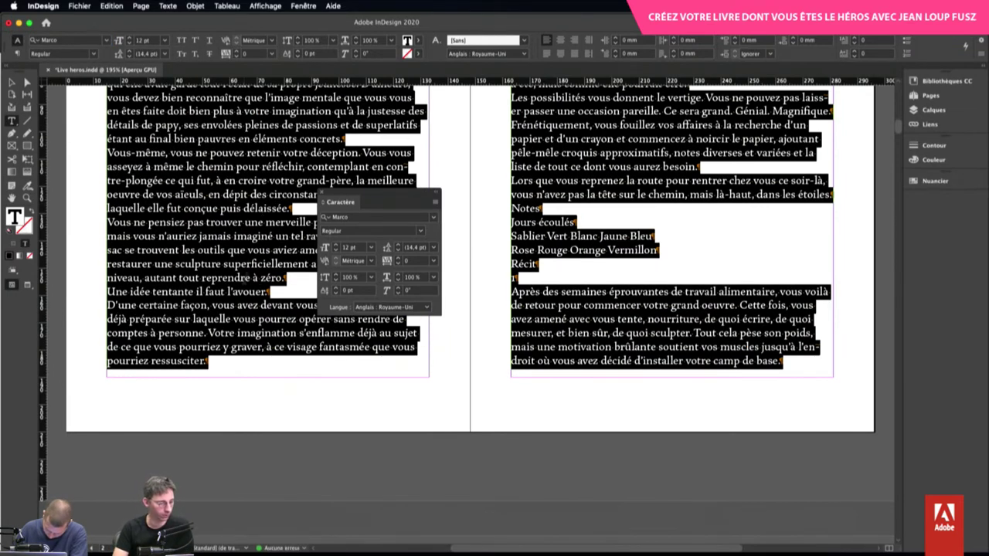
left_click_drag(384, 195, 633, 417)
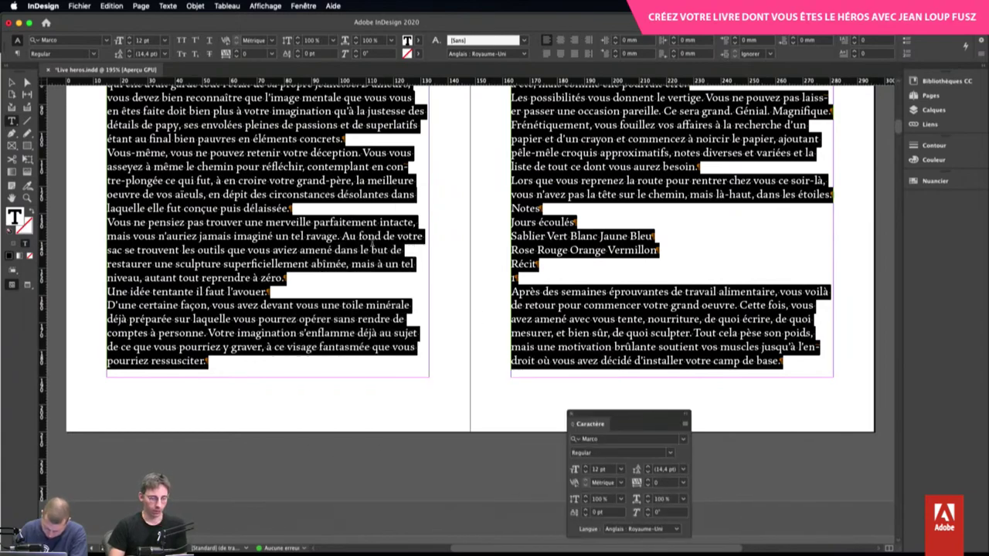
scroll(602, 223, "up", 5)
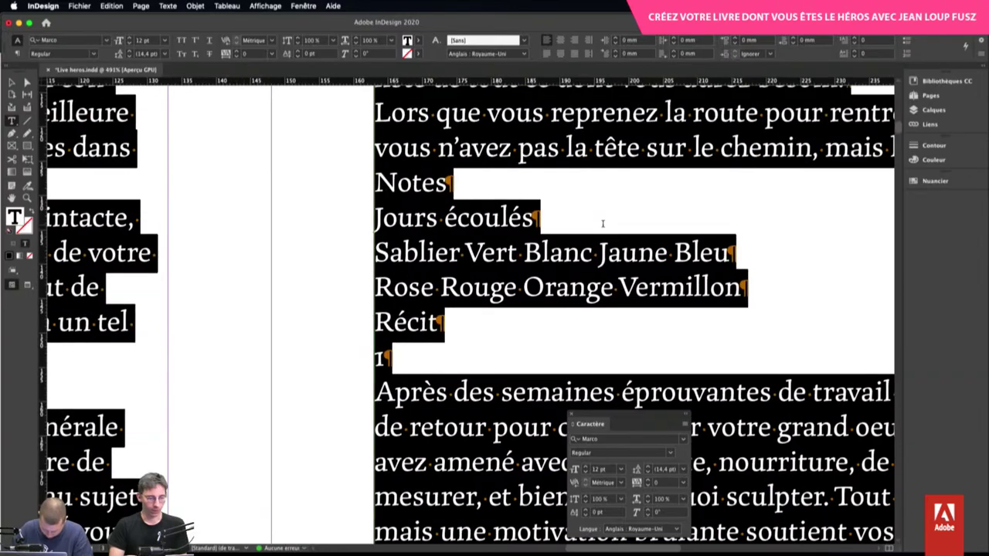
Reduce the selected story text to a font size of 11 pt
scroll(602, 223, "up", 2)
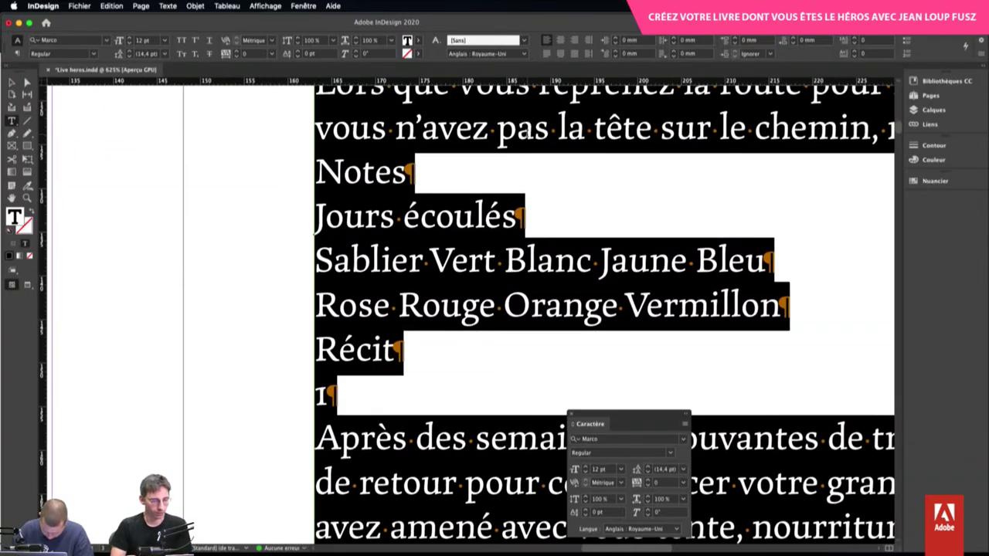
scroll(544, 193, "down", 6)
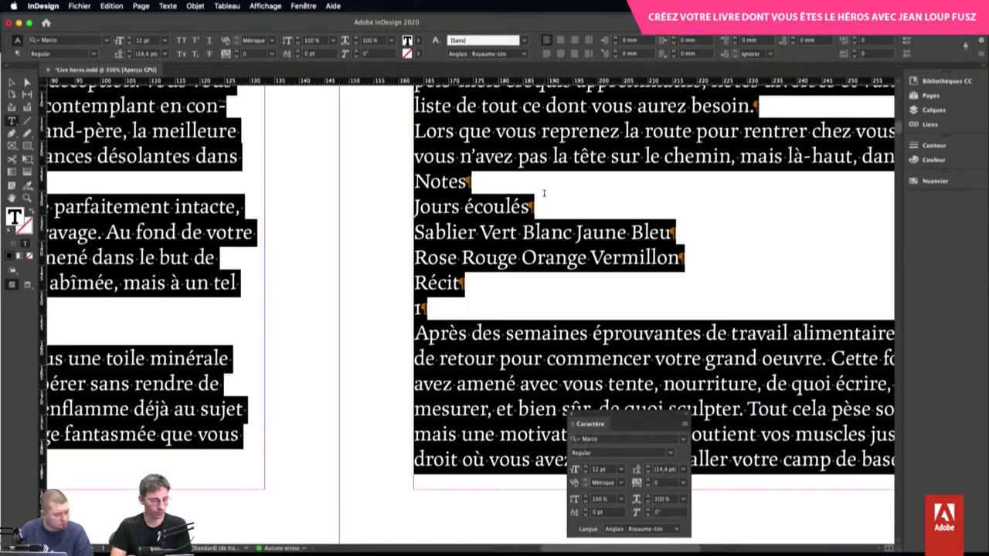
scroll(544, 194, "left", 3)
scroll(543, 193, "up", 2)
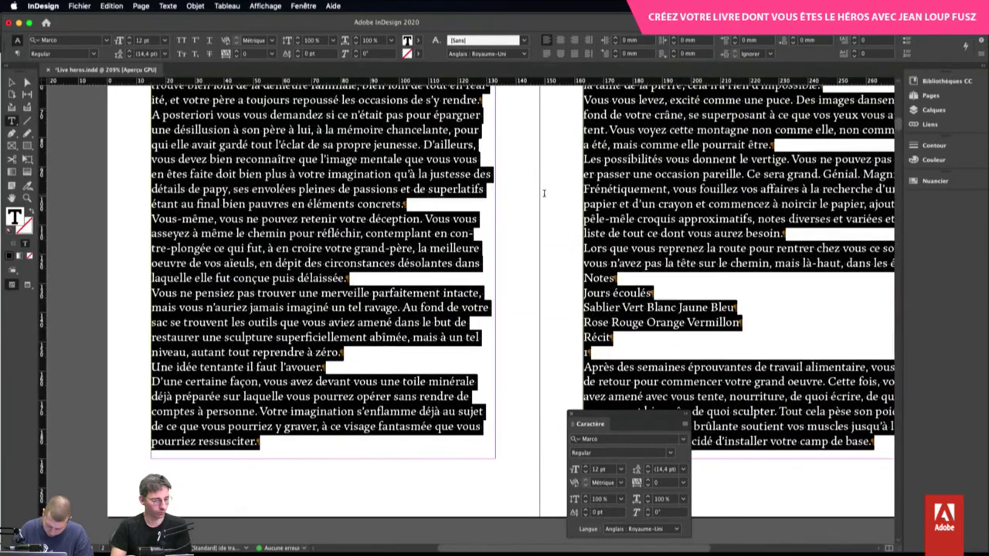
scroll(543, 193, "down", 1)
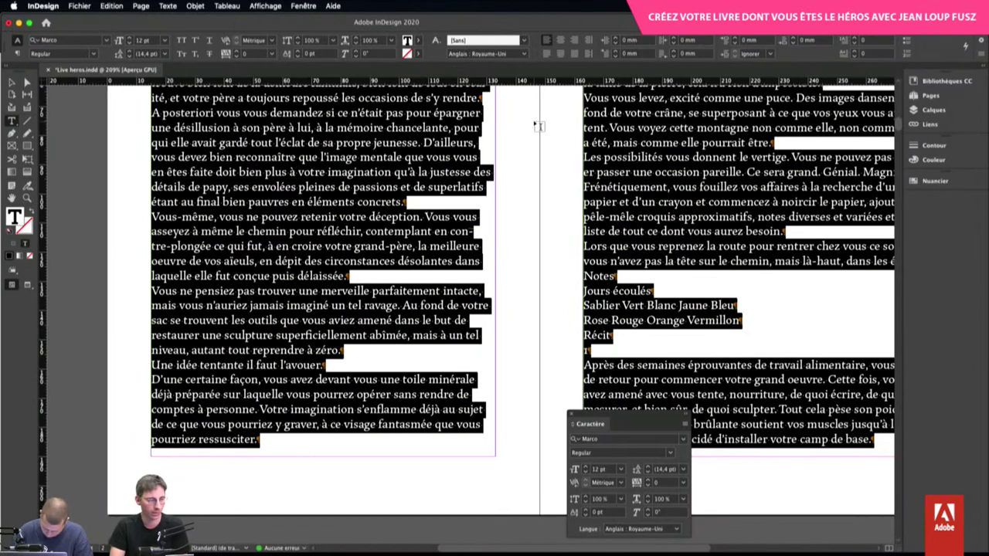
left_click(129, 43)
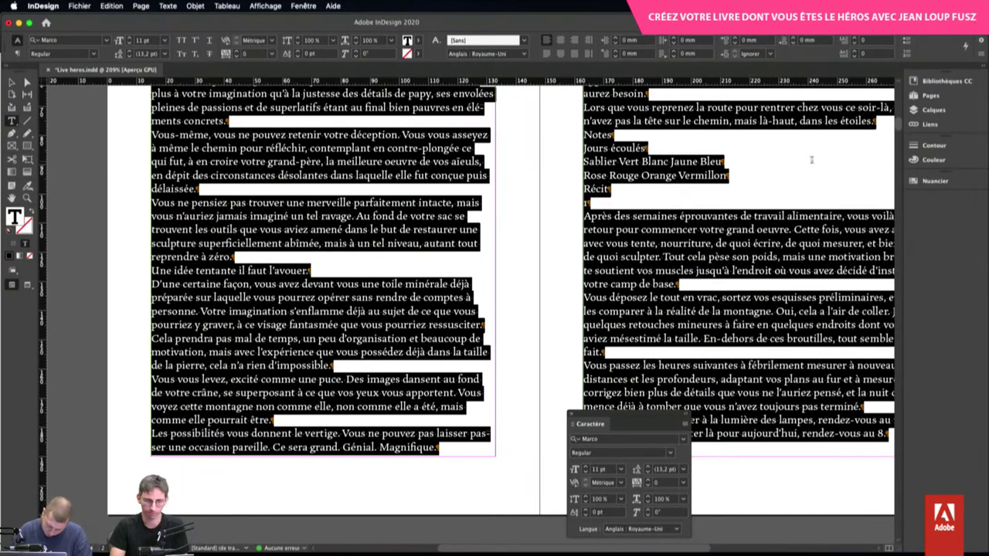
Show the paragraph styles and move them clear of the character settings
left_click(300, 6)
mouse_move(338, 260)
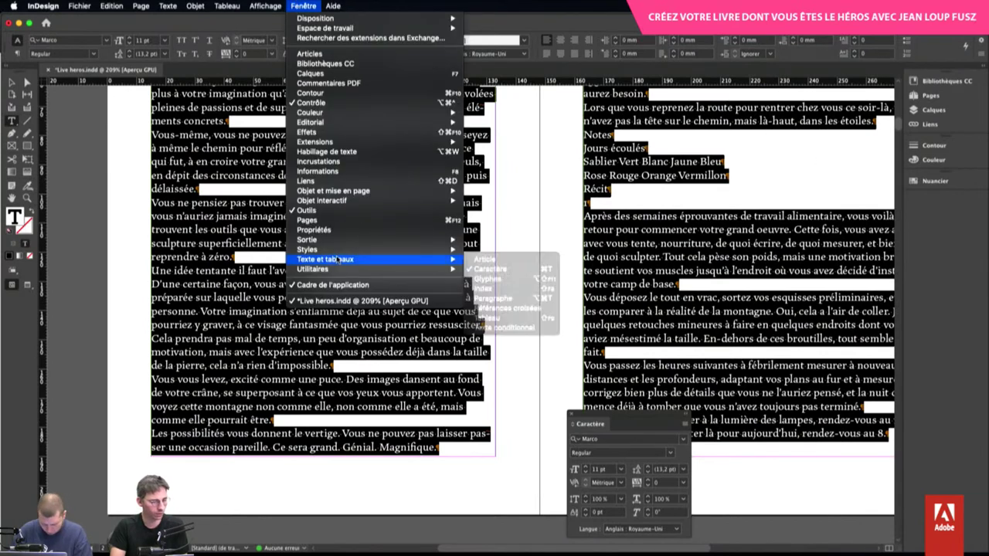
left_click(528, 279)
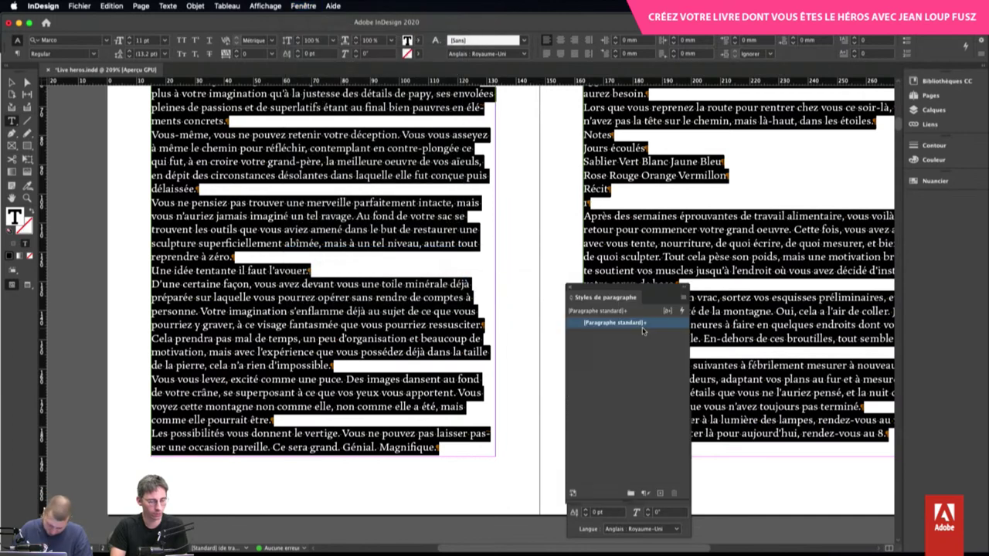
left_click_drag(659, 287, 659, 143)
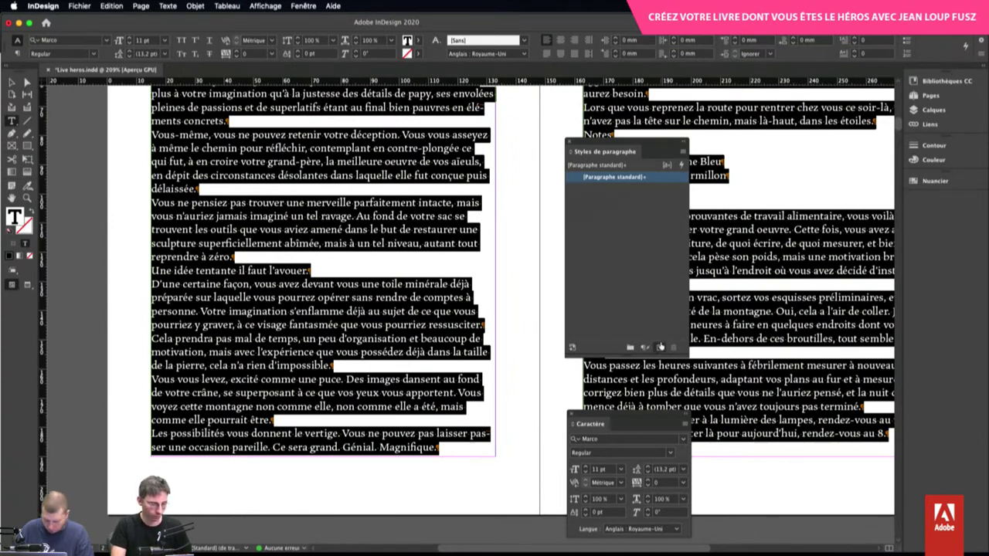
Create a paragraph style named Texte courant from the selected story text and apply it to the selection
left_click(661, 347, "alt")
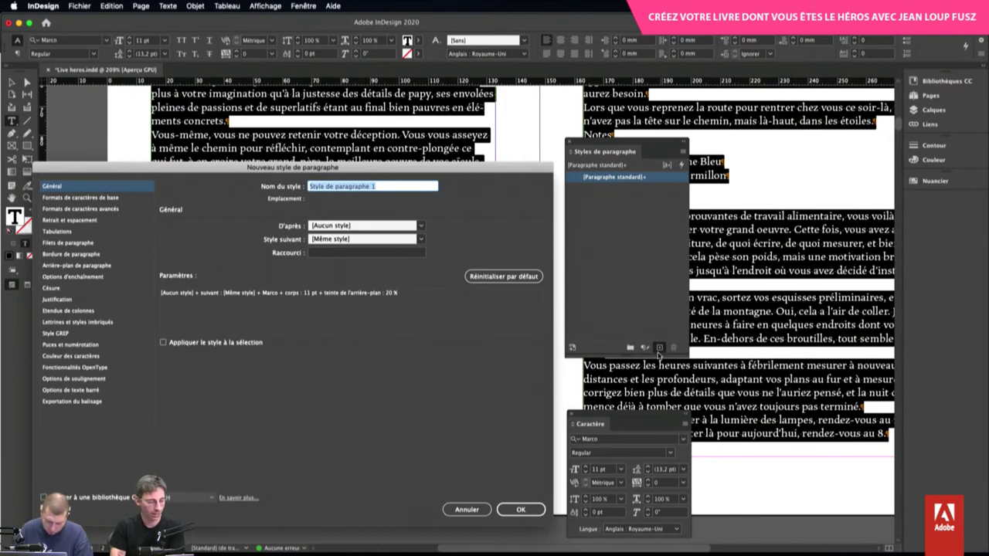
left_click_drag(363, 170, 401, 134)
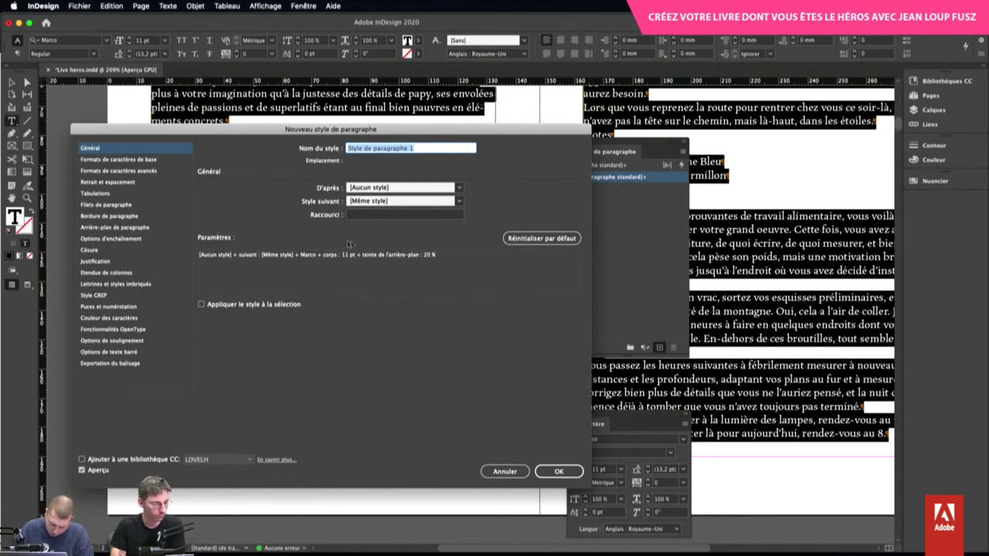
type("Texte courant")
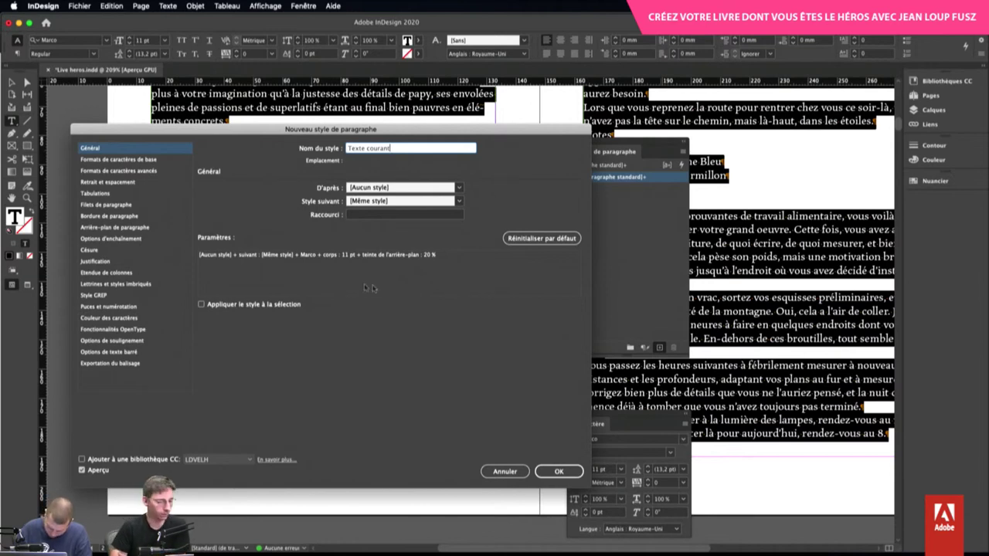
left_click(551, 473)
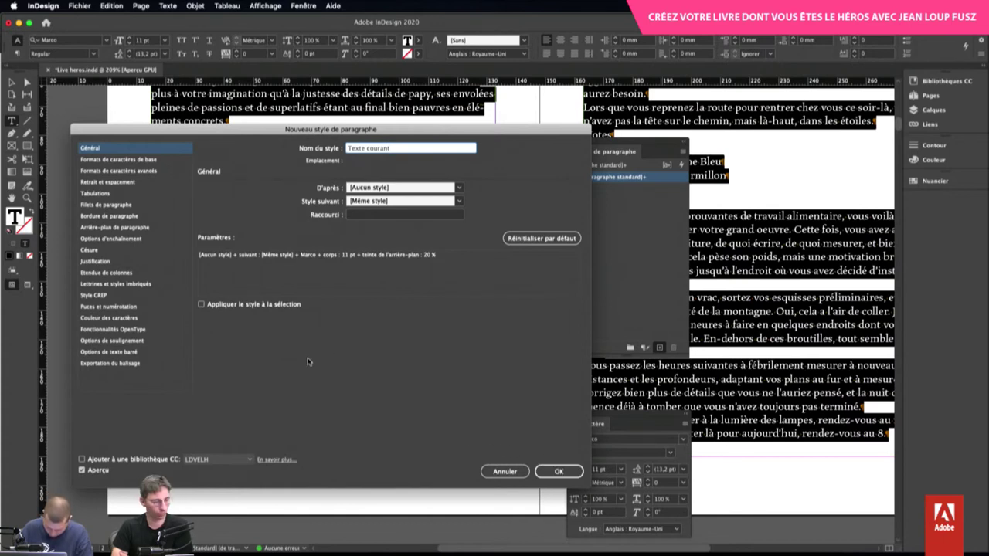
left_click(201, 305)
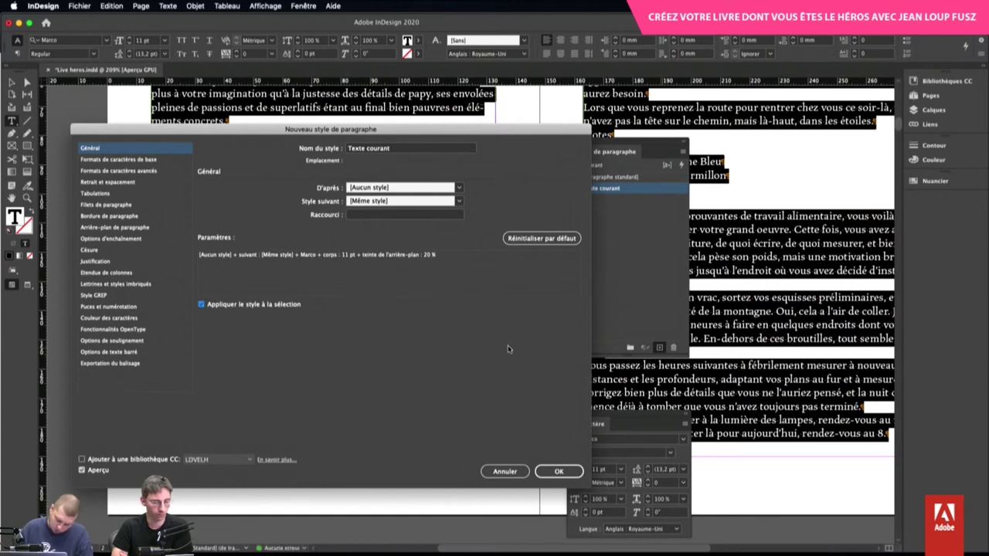
left_click(557, 474)
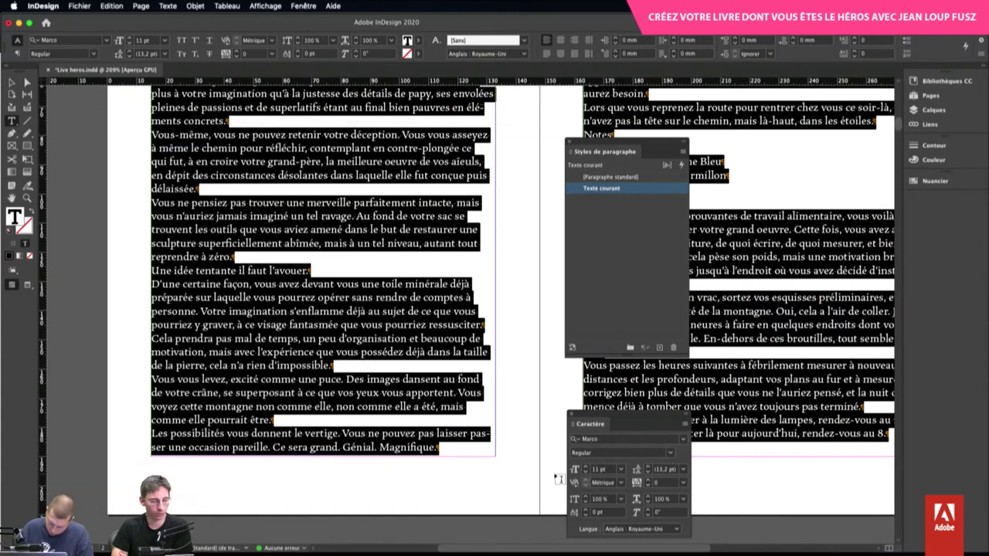
Deselect the story text and move the floating paragraph styles away from the section number 1 below Récit
left_click_drag(610, 145, 446, 184)
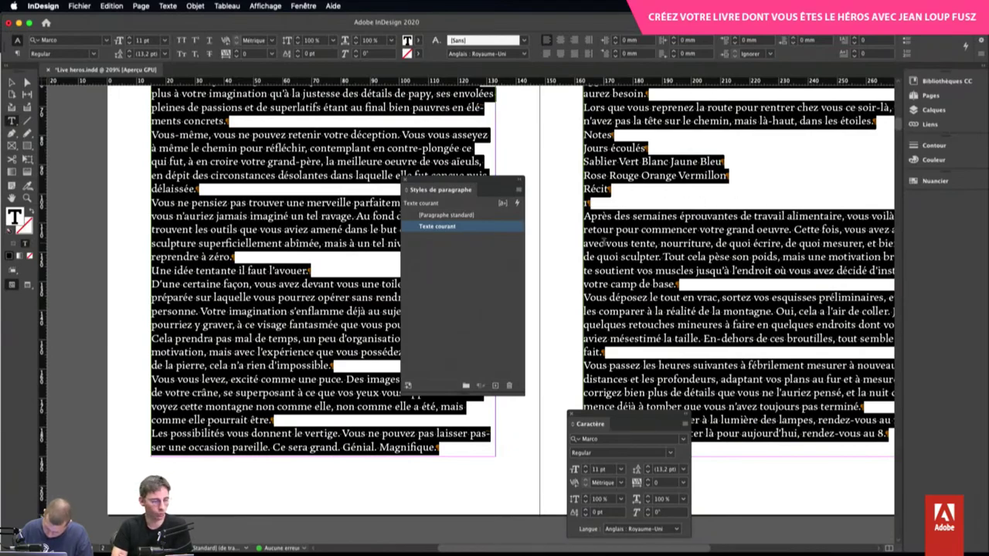
left_click(604, 243)
scroll(593, 199, "up", 5)
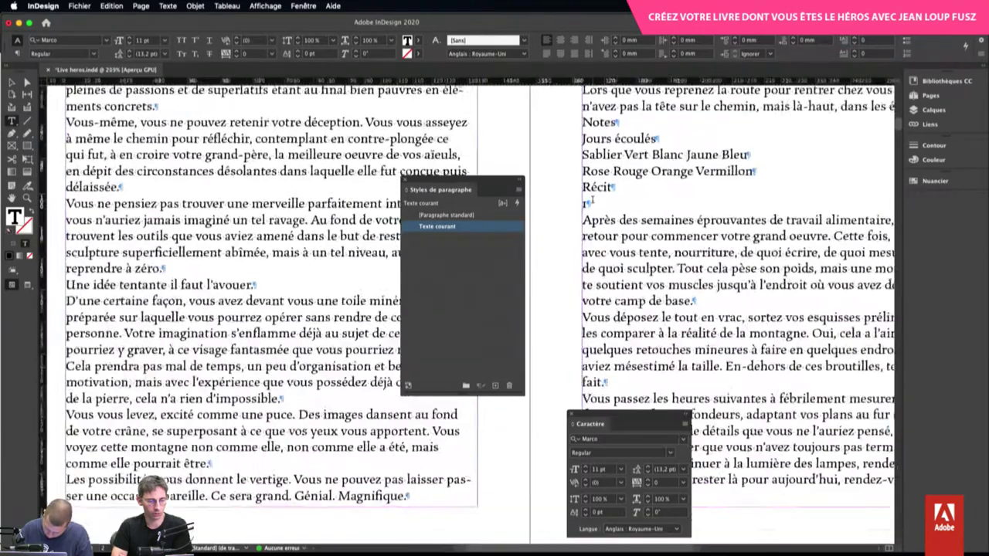
left_click_drag(493, 183, 437, 186)
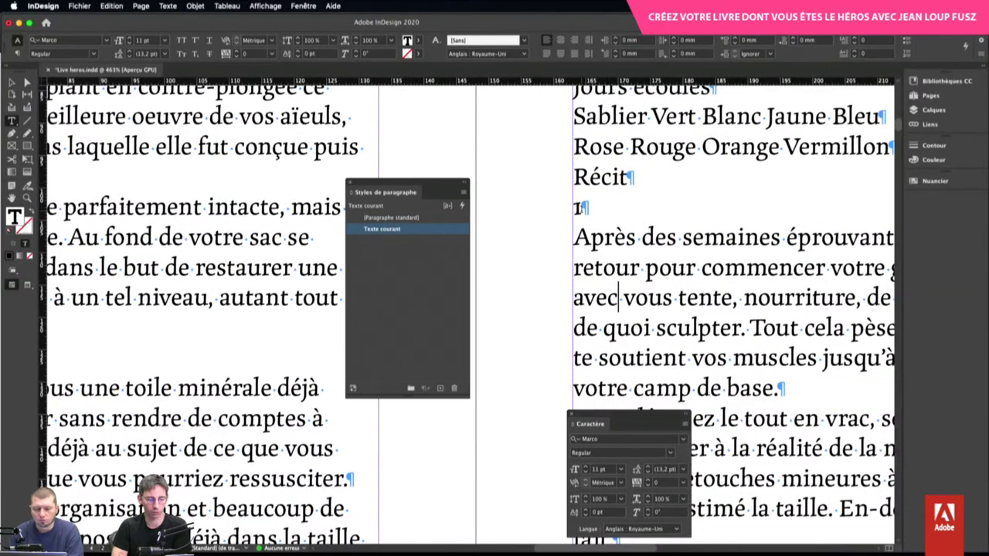
Colour the section number 1 below Récit with a new CMYK swatch of magenta 95, yellow 100, cyan 0 and black 0
double_click(577, 208)
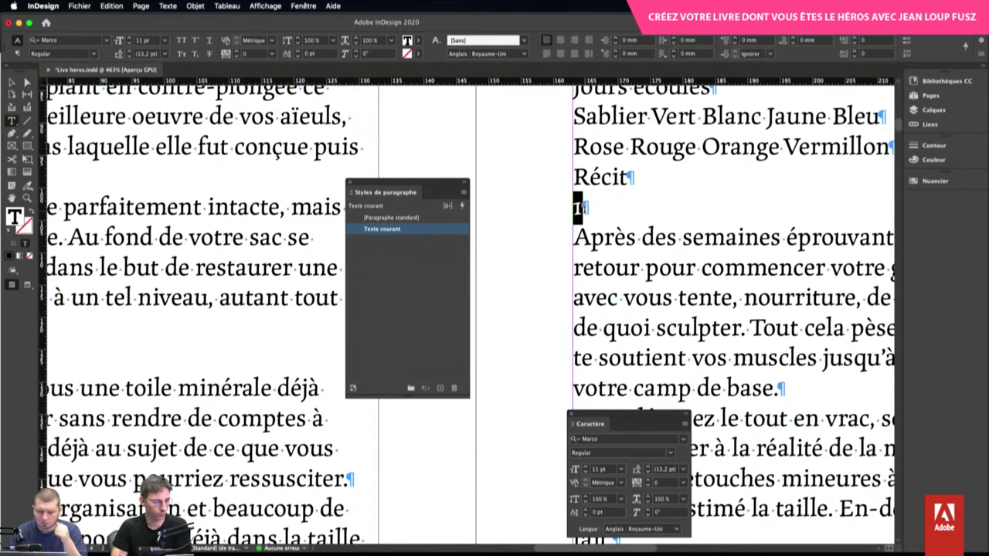
left_click(913, 180)
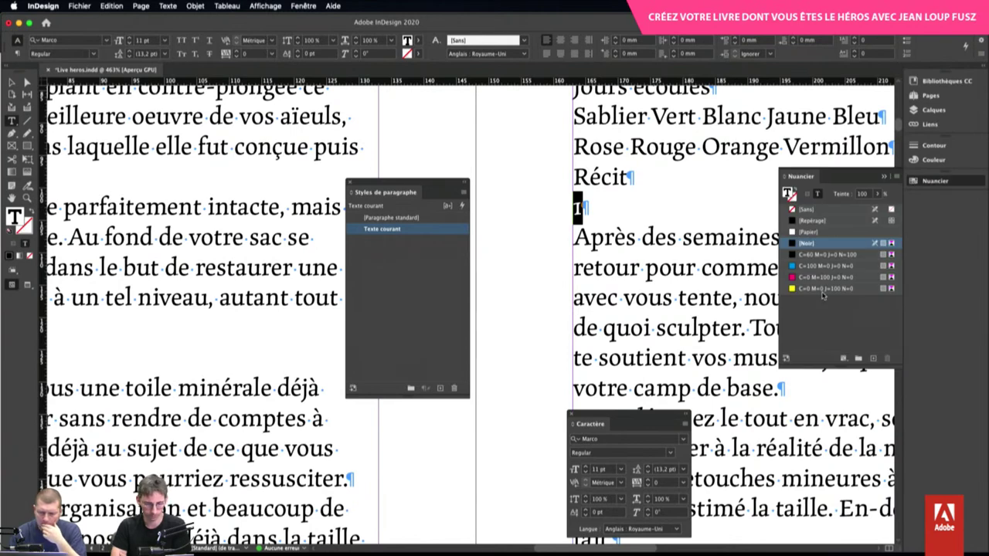
left_click(896, 176)
left_click(856, 185)
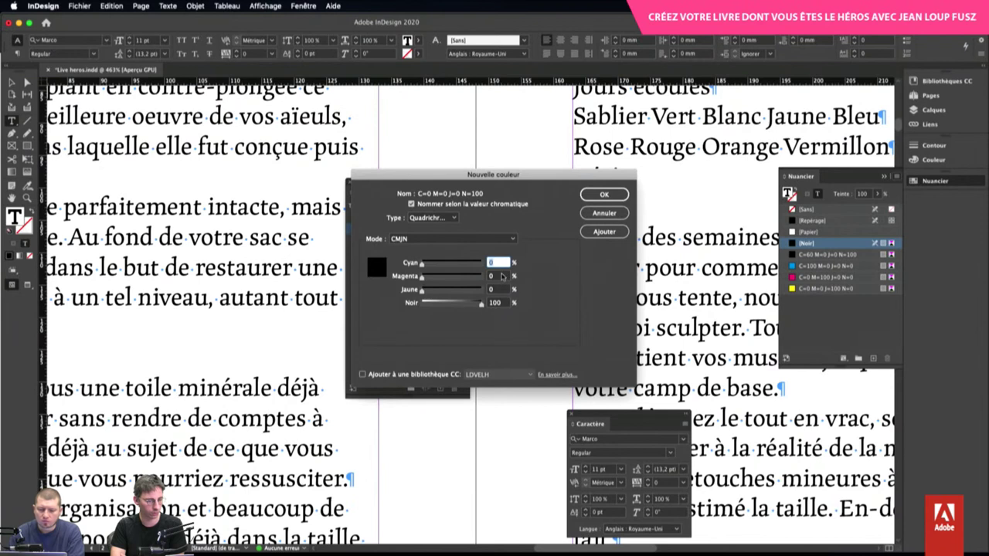
left_click(498, 276)
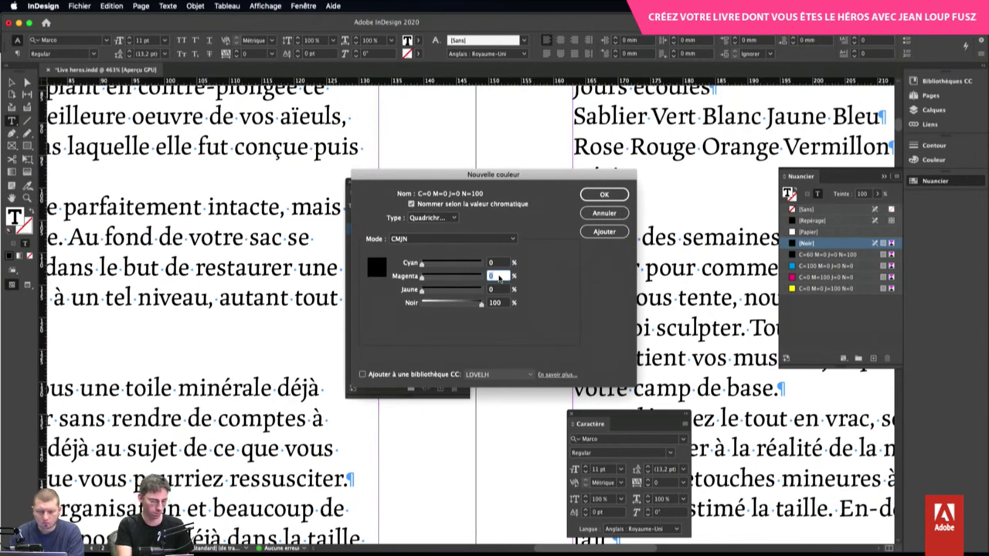
type("95")
key("Tab")
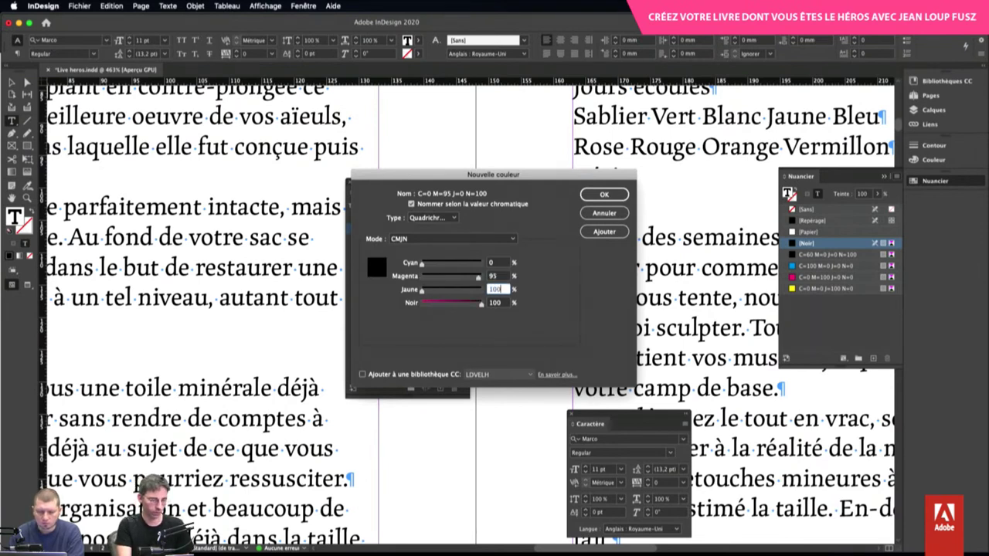
type("100")
key("Tab")
type("0")
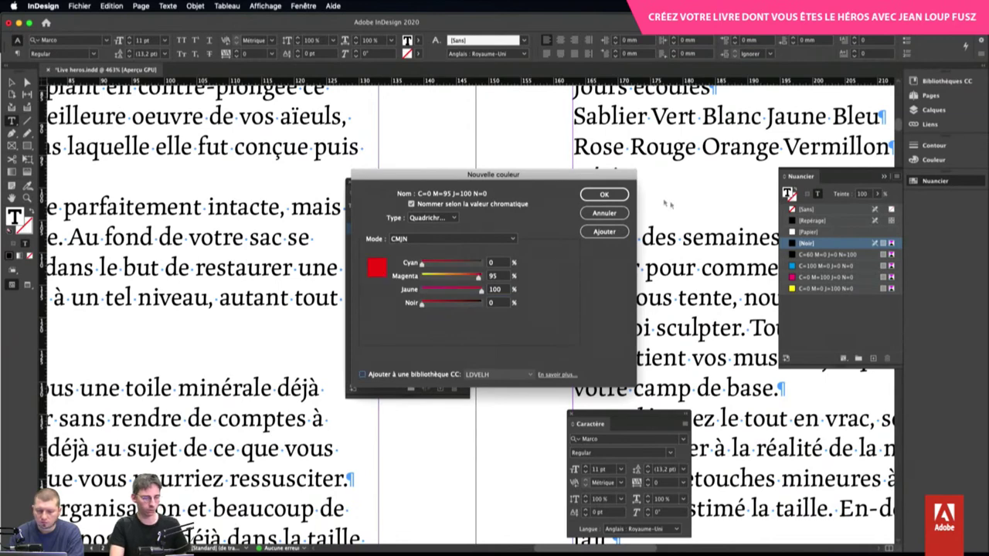
left_click(601, 194)
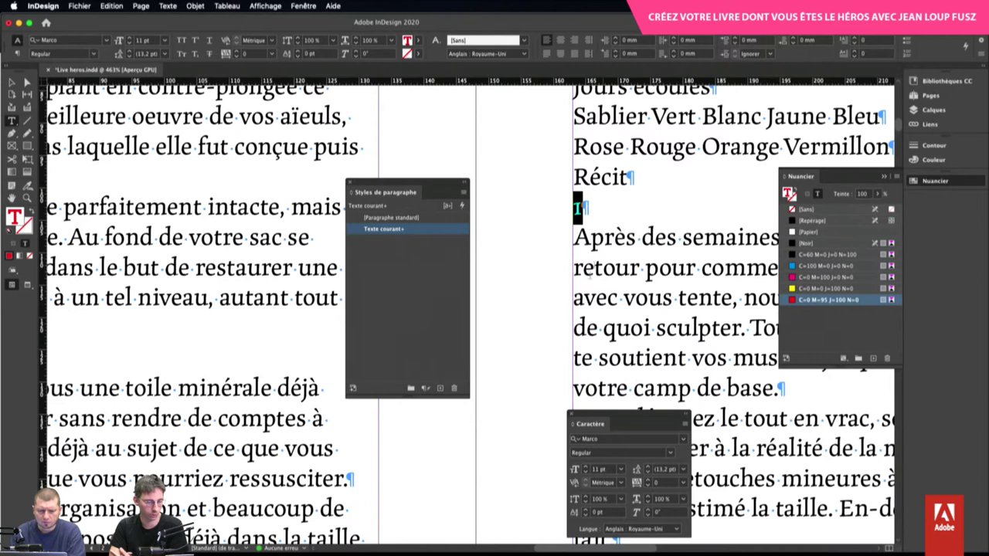
Create a paragraph style named Chapitre from the red section number, based on [Aucun style], and apply it to the number
left_click(620, 469)
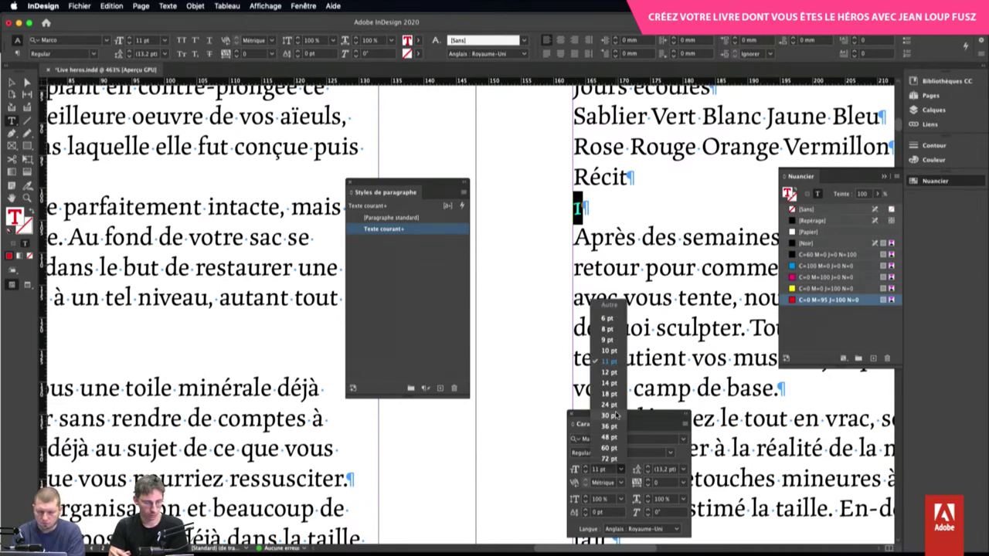
left_click(656, 414)
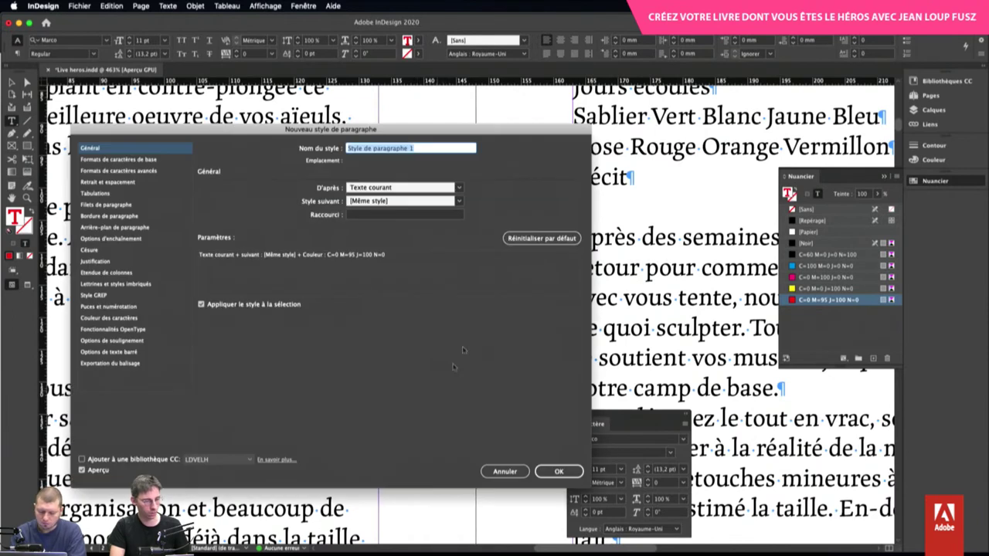
left_click(439, 387, "alt")
left_click(408, 189)
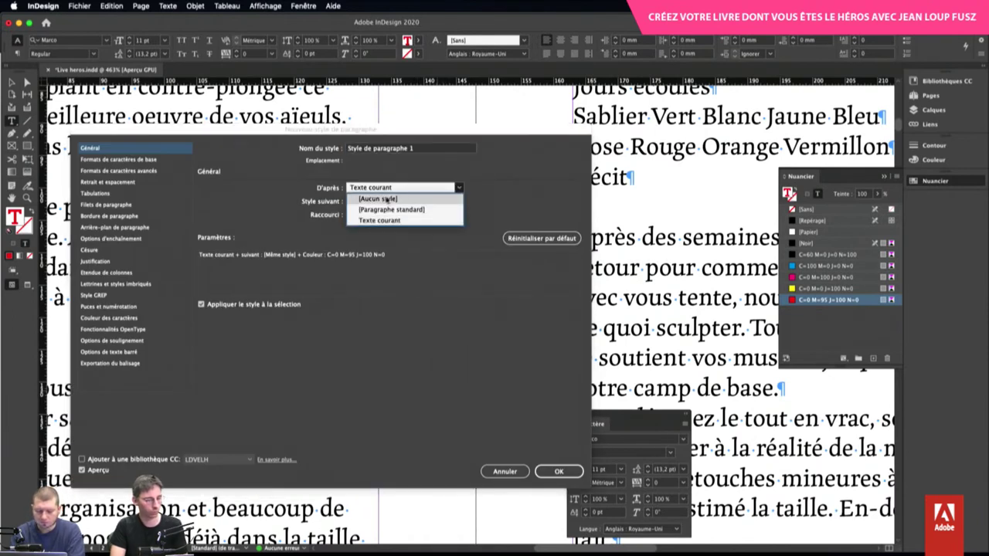
left_click(378, 196)
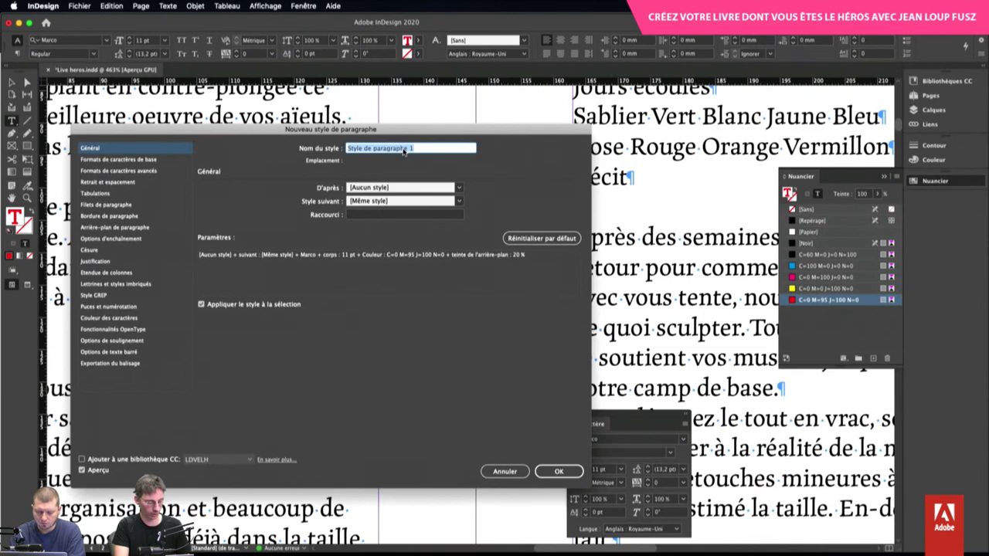
type("Chapitre")
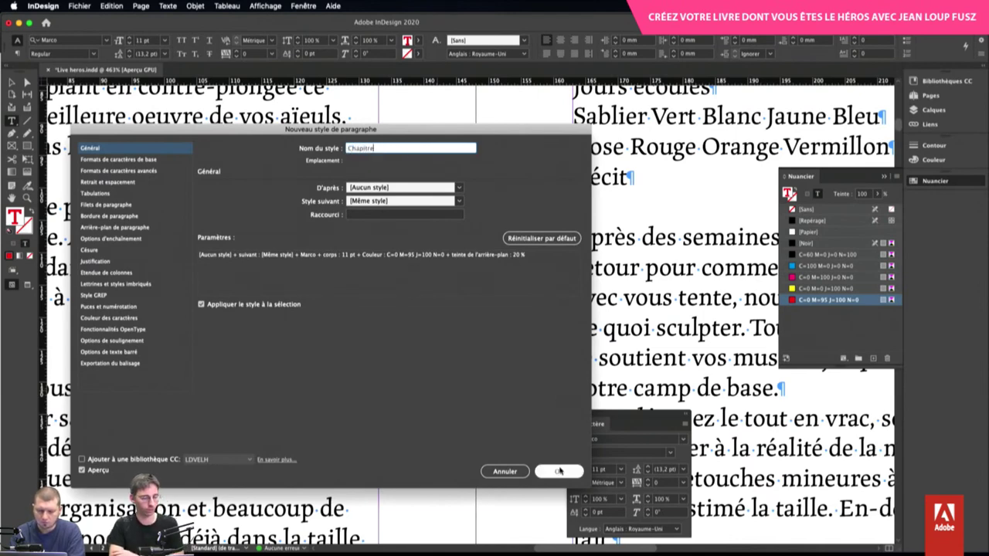
left_click(558, 471)
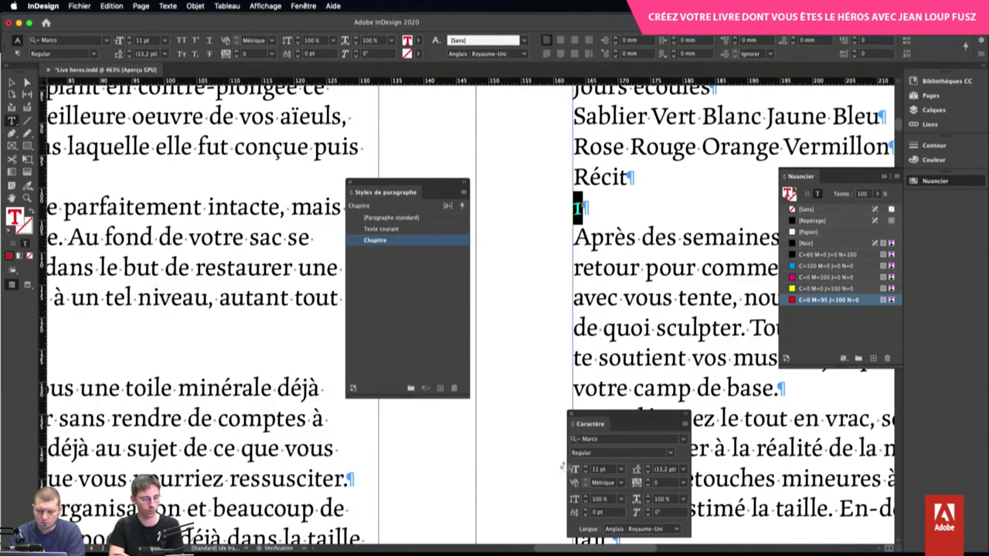
Deselect the section number and move the floating paragraph styles clear of the section 1 text
scroll(610, 327, "down", 2)
left_click(611, 327)
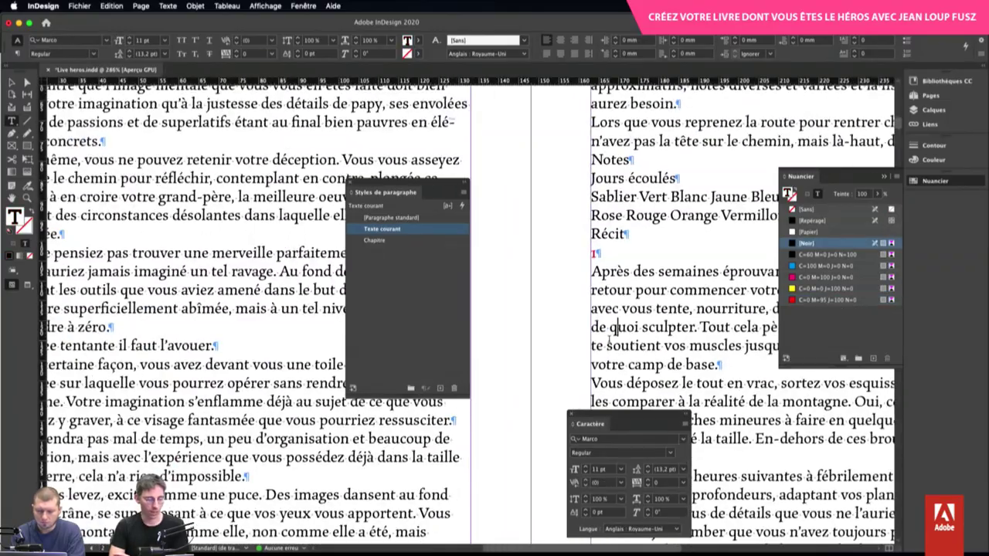
left_click_drag(407, 193, 224, 179)
key("super+minus")
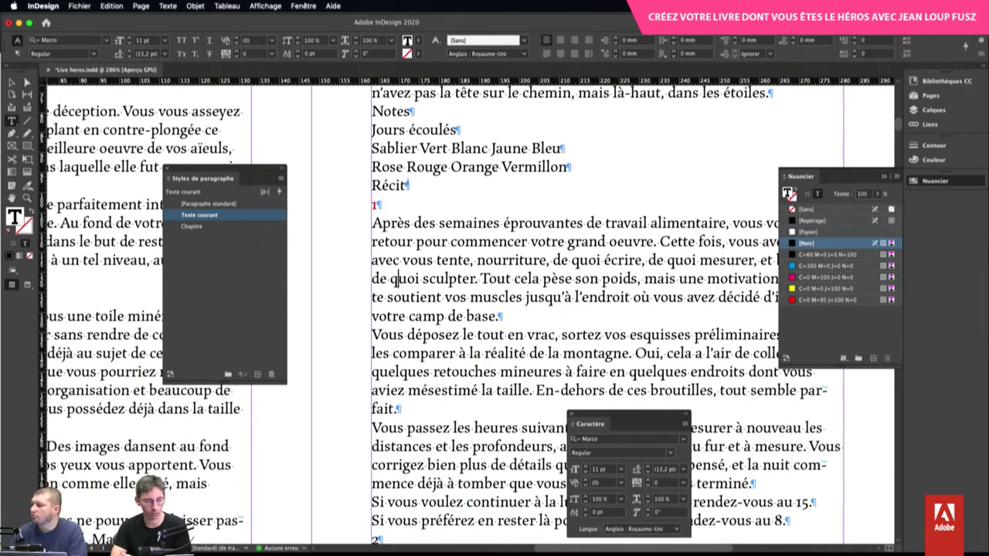
Check the styled section number 1 below Récit and look through the following pages for the remaining section numbers
left_click(374, 206)
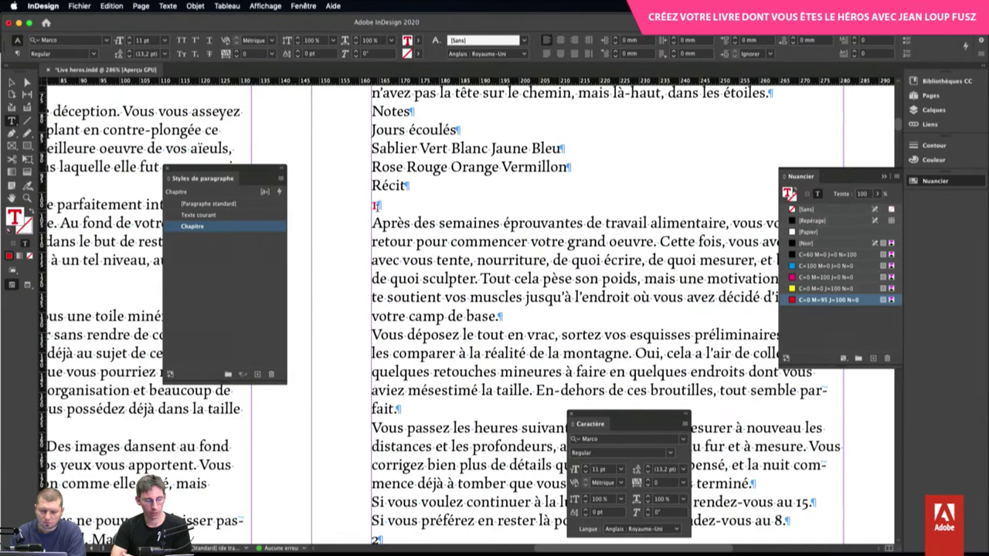
triple_click(374, 206)
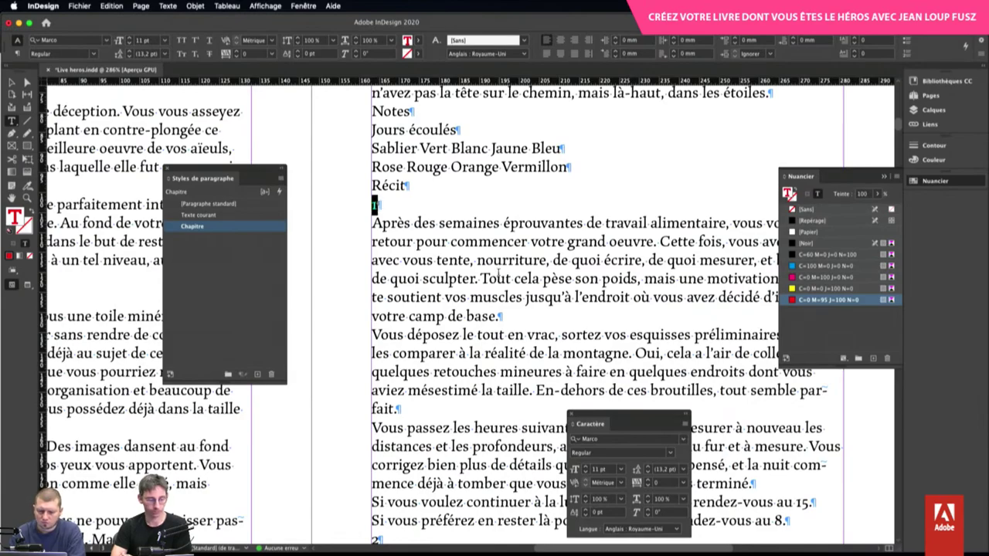
scroll(499, 274, "down", 20)
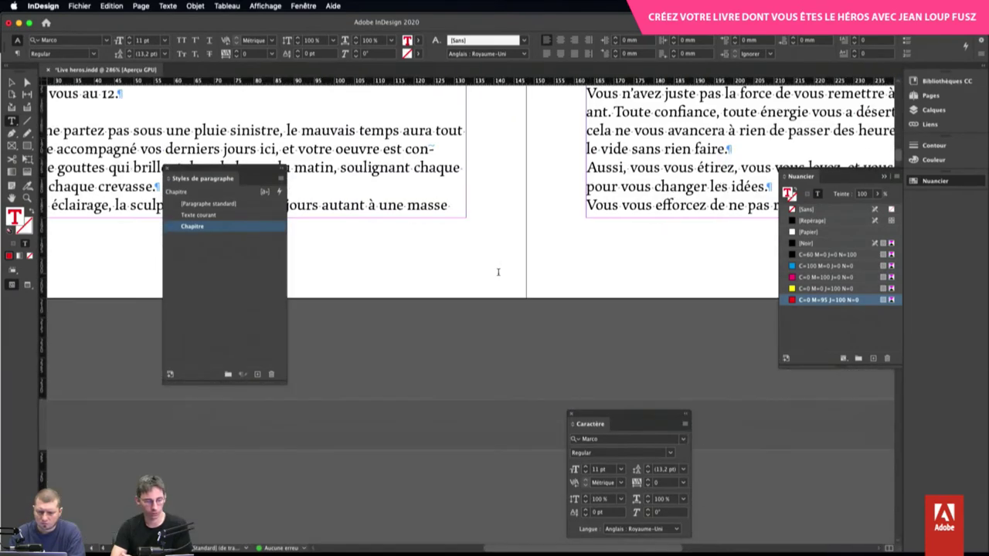
scroll(498, 272, "up", 2)
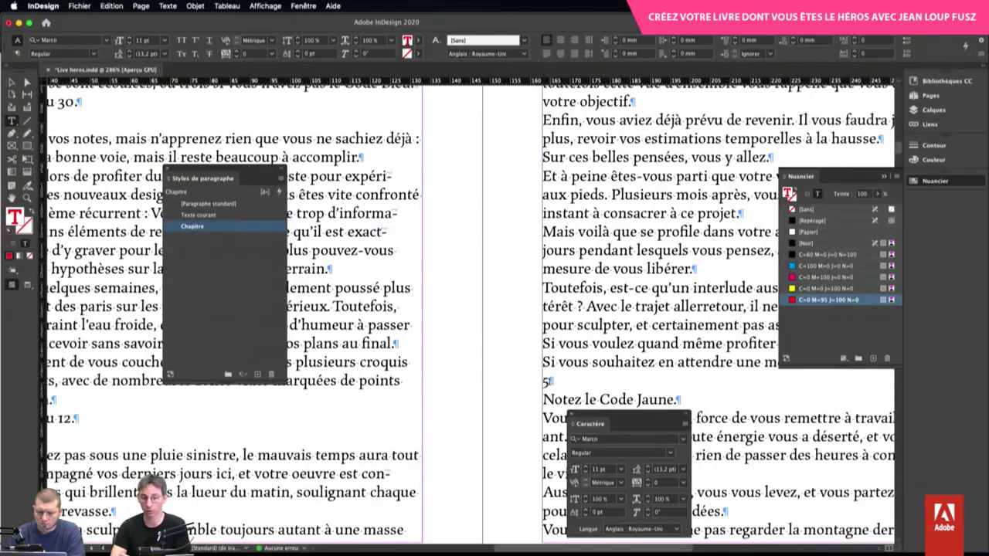
scroll(548, 382, "down", 10)
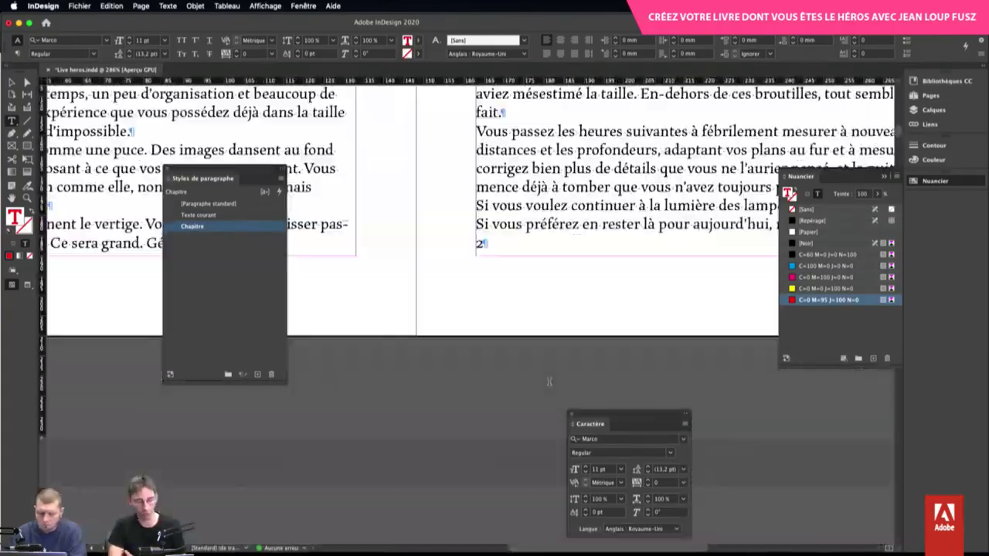
scroll(549, 382, "up", 8)
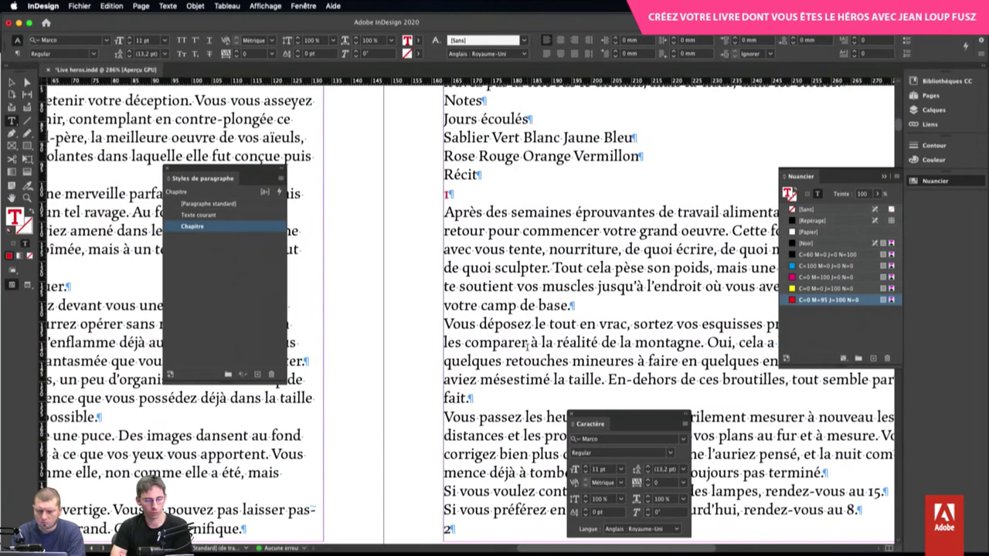
left_click(527, 345)
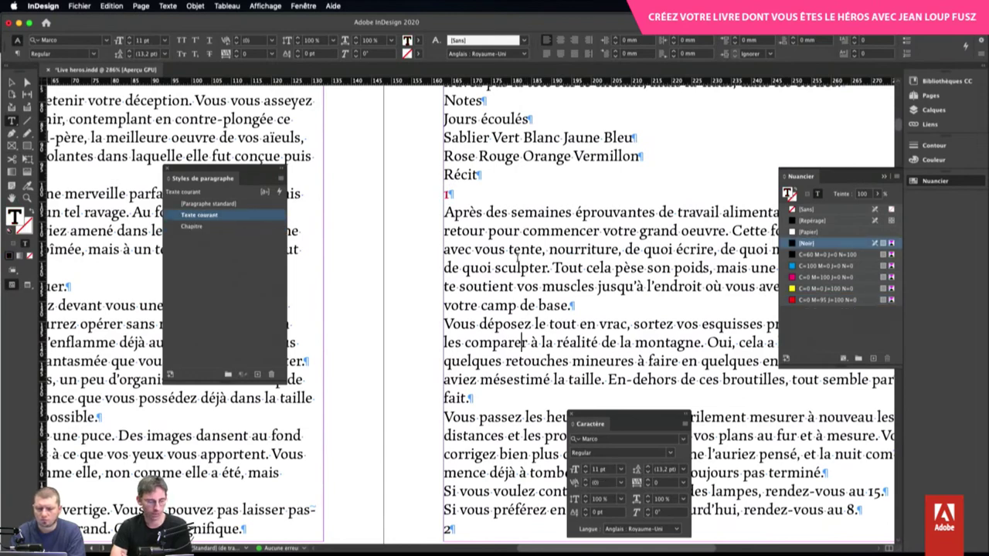
Open a GREP find-and-replace on the document, empty its search and replacement expressions, and move the dialog clear of the story text
key("super+f")
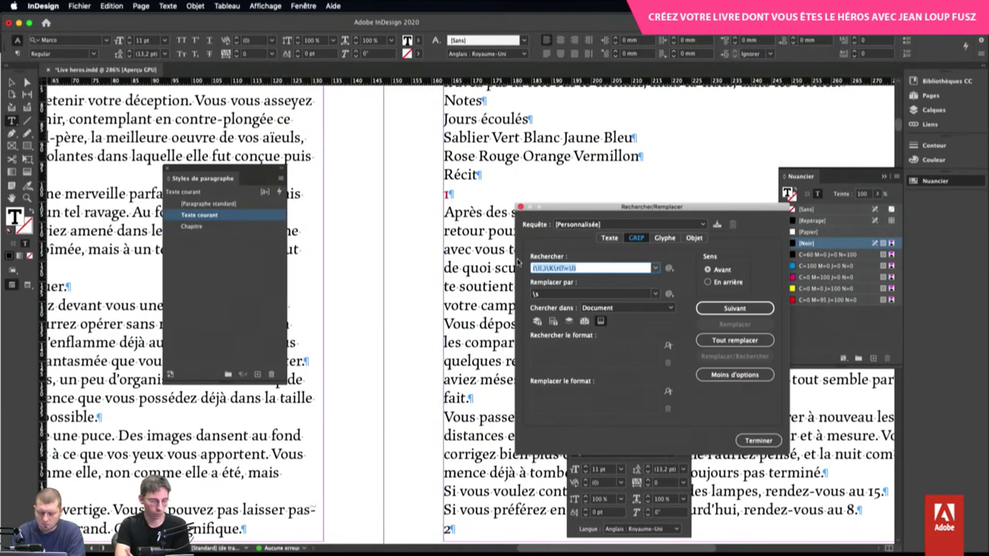
key("BackSpace")
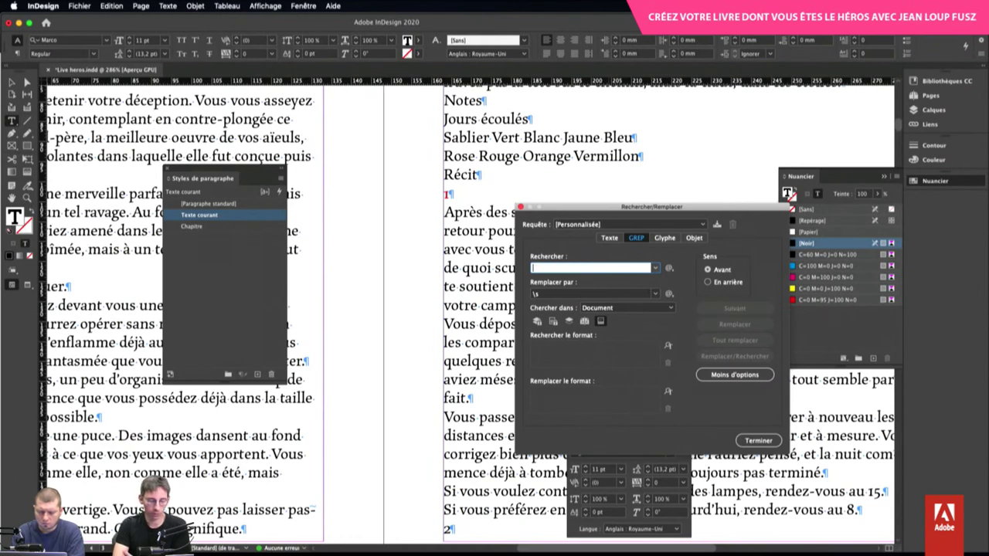
left_click(553, 297)
key("BackSpace")
key("BackSpace")
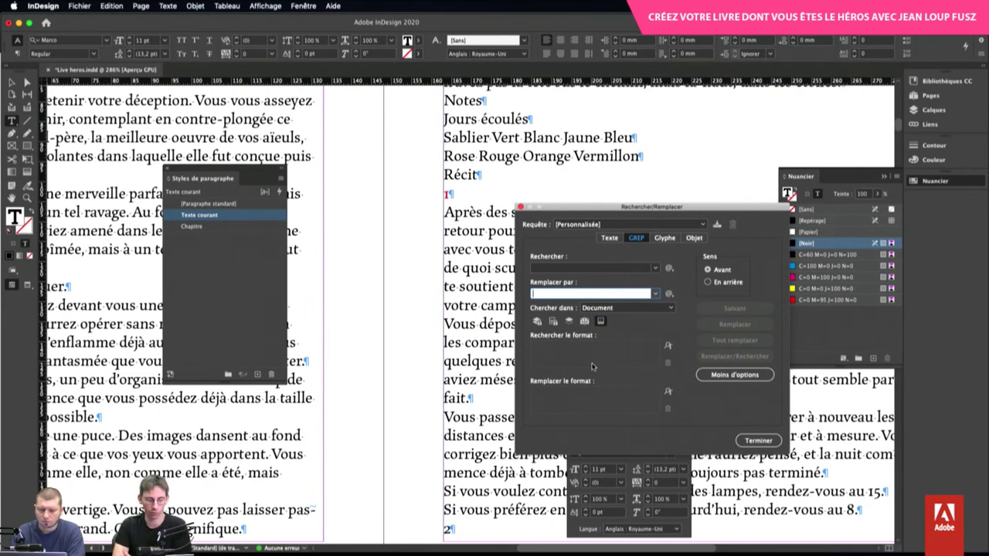
left_click_drag(537, 280, 619, 277)
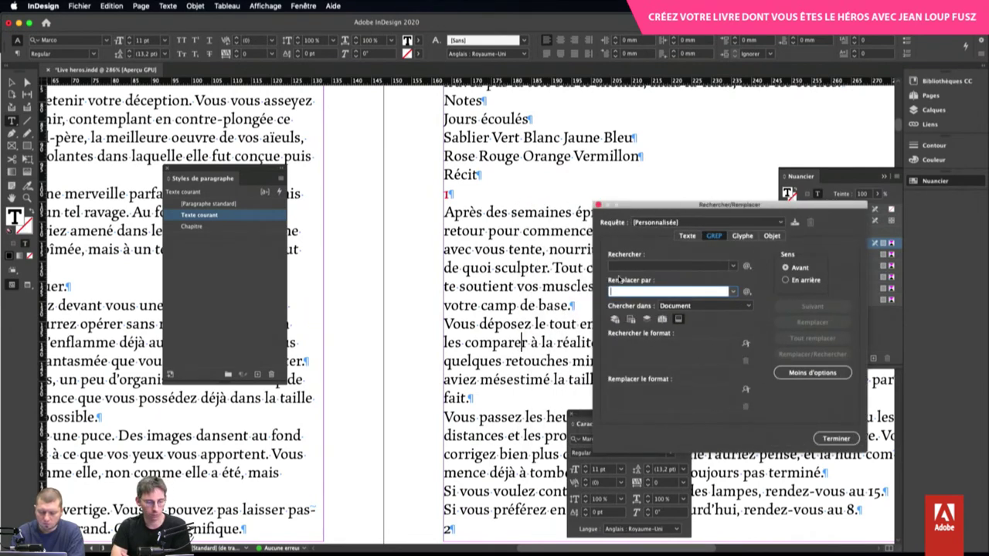
Enter the GREP search expression ^\d+$ to match paragraphs made up only of digits
left_click(620, 266)
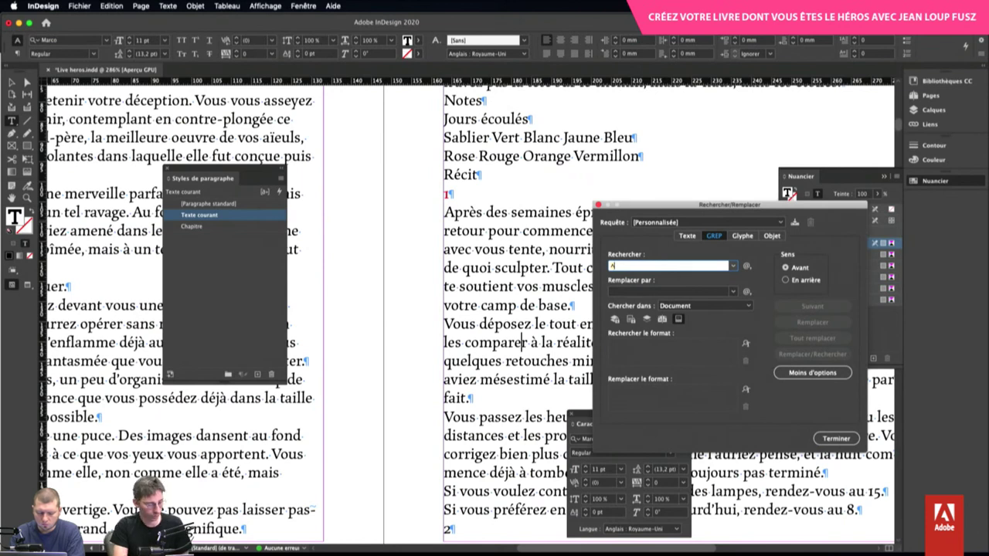
type("^\\d")
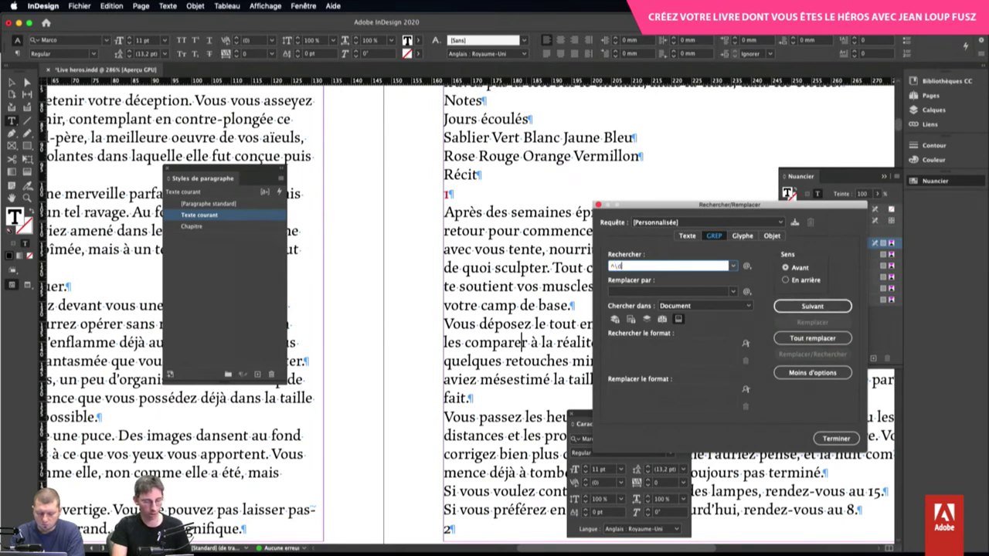
type("+")
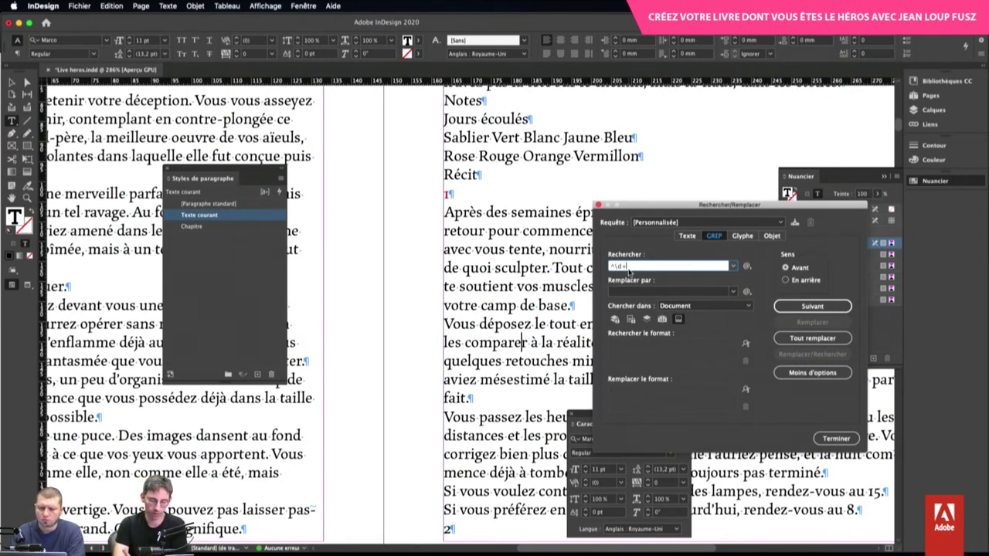
type("$")
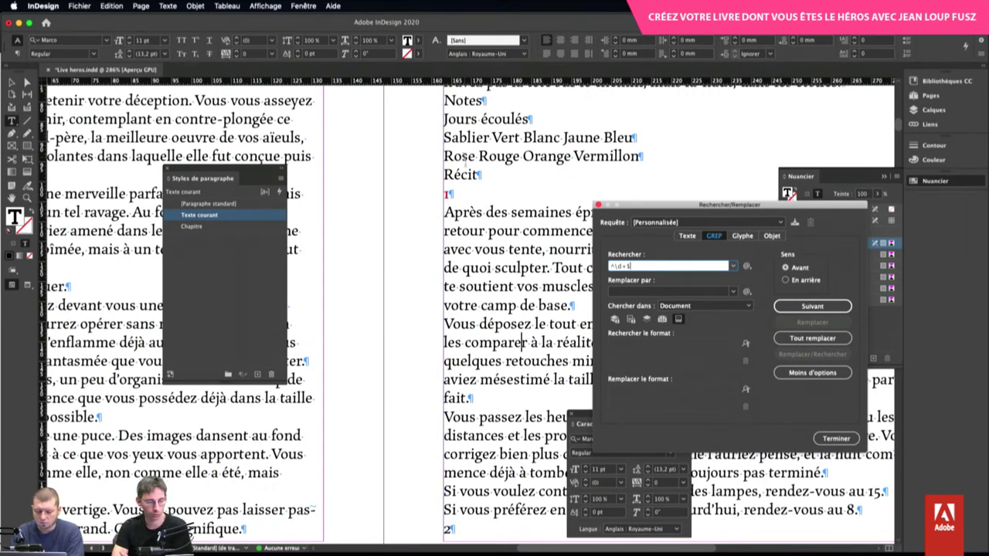
left_click_drag(632, 267, 614, 267)
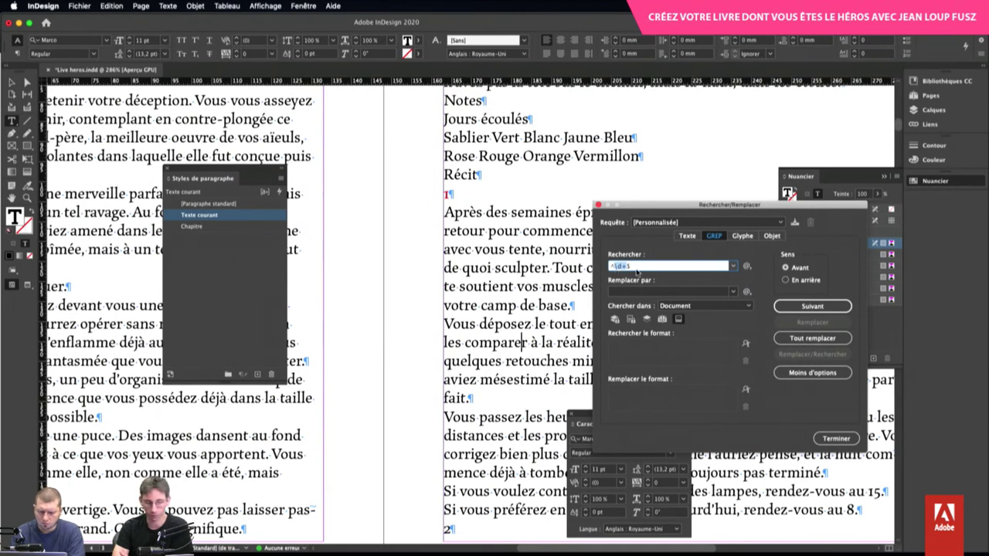
Step through successive matches of the GREP expression ^\d+$ in the document to check the standalone chapter numbers
left_click(802, 306)
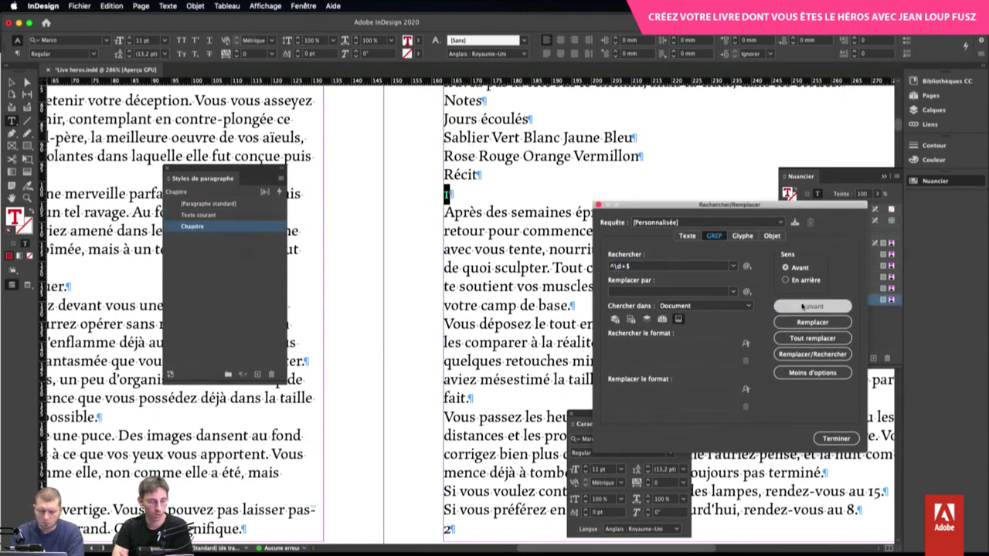
left_click(802, 307)
left_click(802, 307)
left_click(802, 306)
left_click(802, 306)
left_click(802, 306)
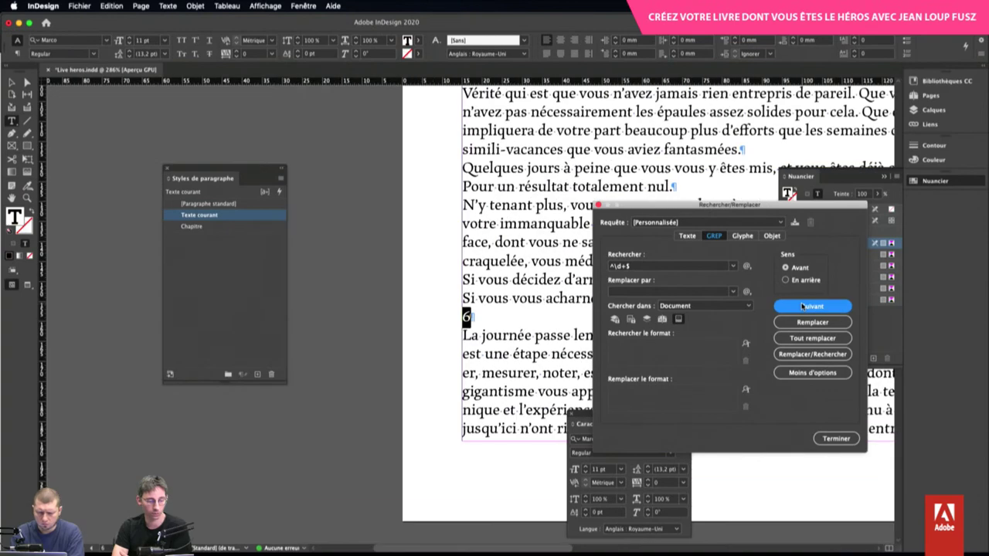
left_click(802, 307)
left_click(802, 307)
left_click(801, 307)
left_click(801, 307)
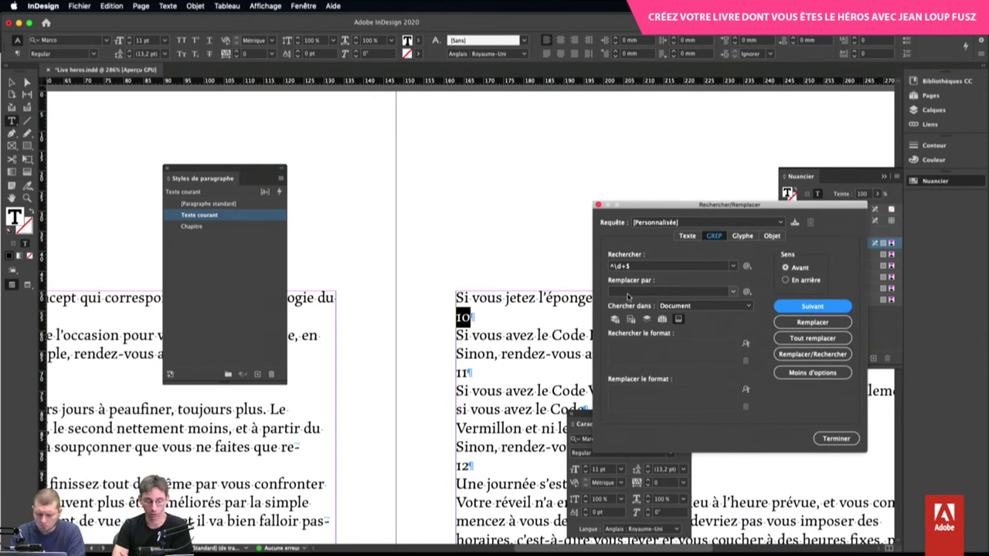
Set the replacement format of the GREP search to the Chapitre paragraph style
left_click(745, 392)
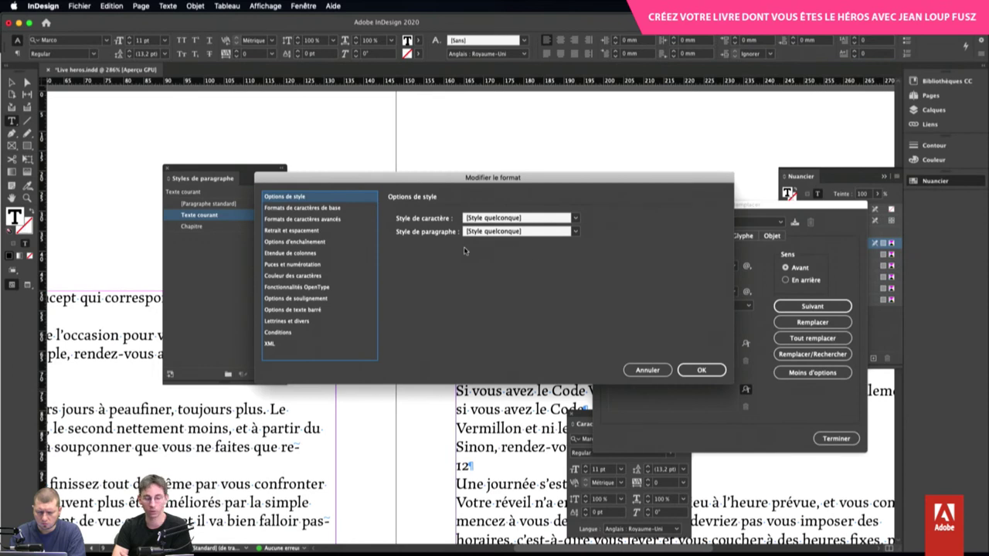
left_click(520, 232)
left_click(501, 286)
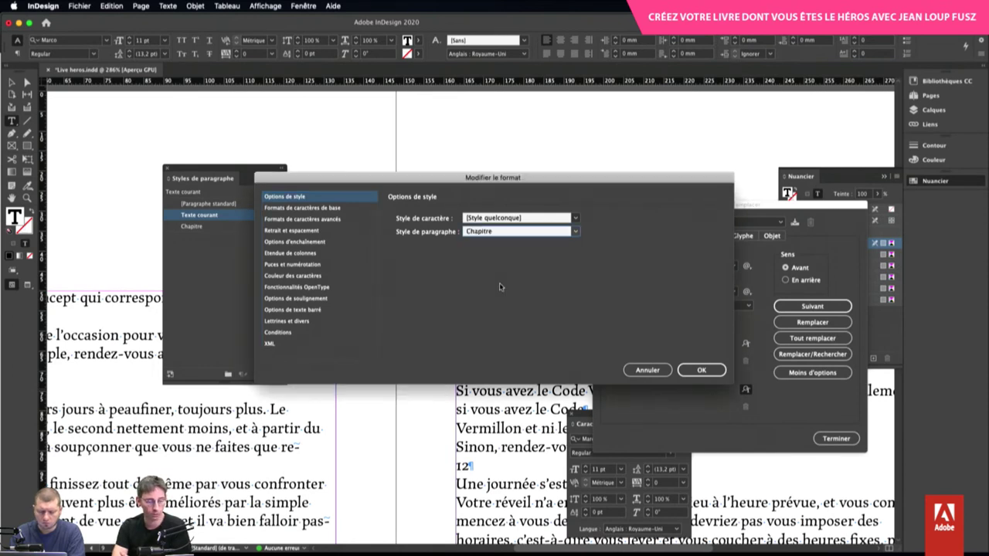
left_click(703, 371)
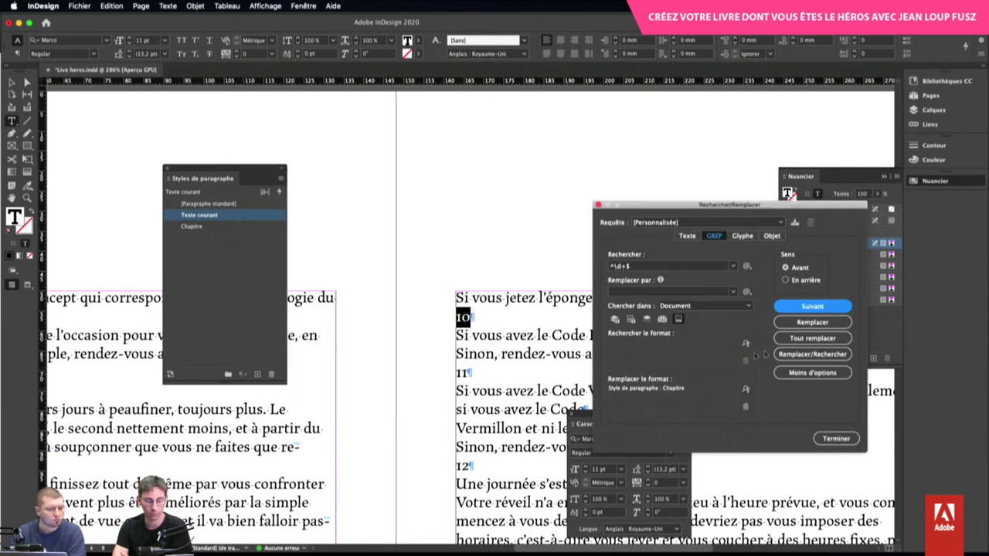
Replace all matches in the document, check the restyled chapter numbers on the pages, and close the find/replace dialog
left_click(797, 340)
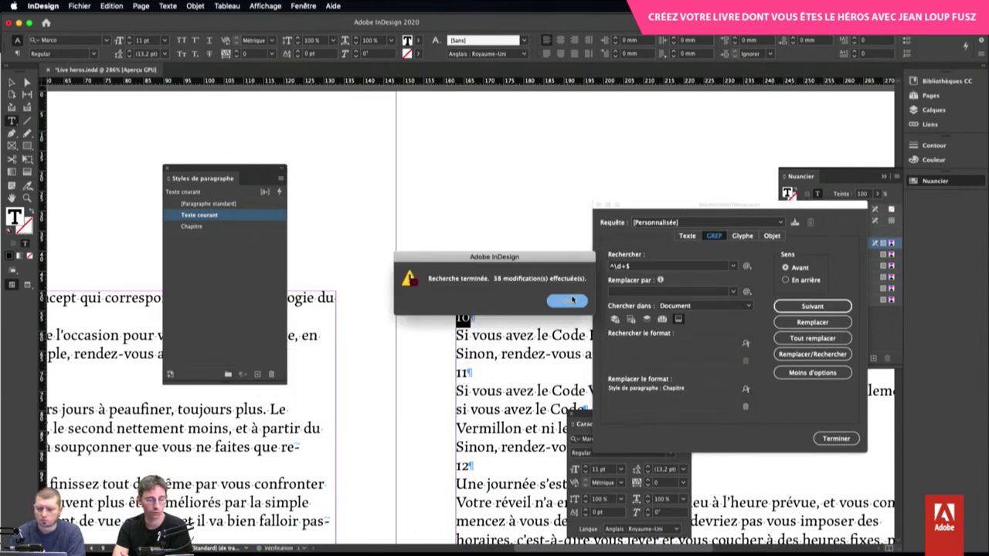
left_click(572, 301)
left_click(572, 298)
scroll(572, 297, "down", 10)
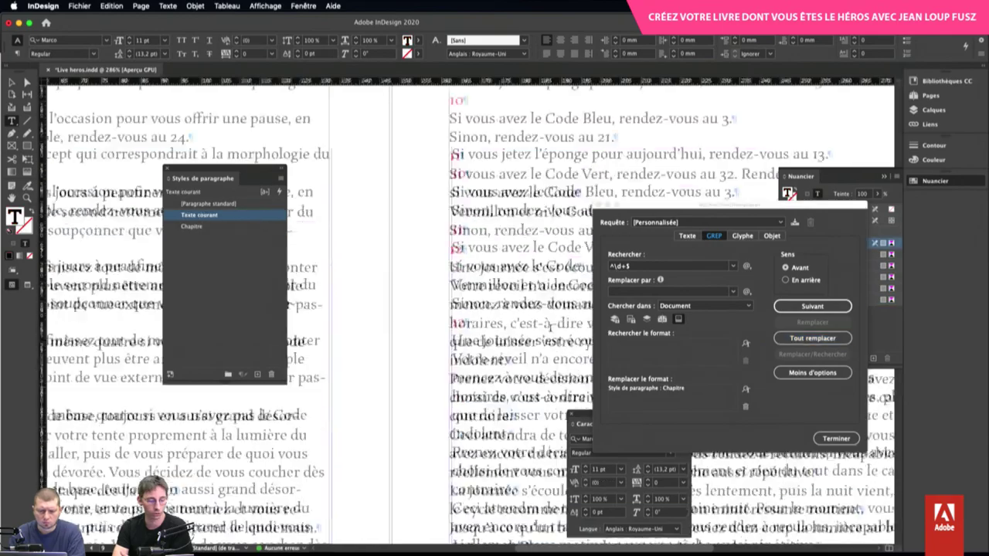
scroll(550, 330, "down", 10)
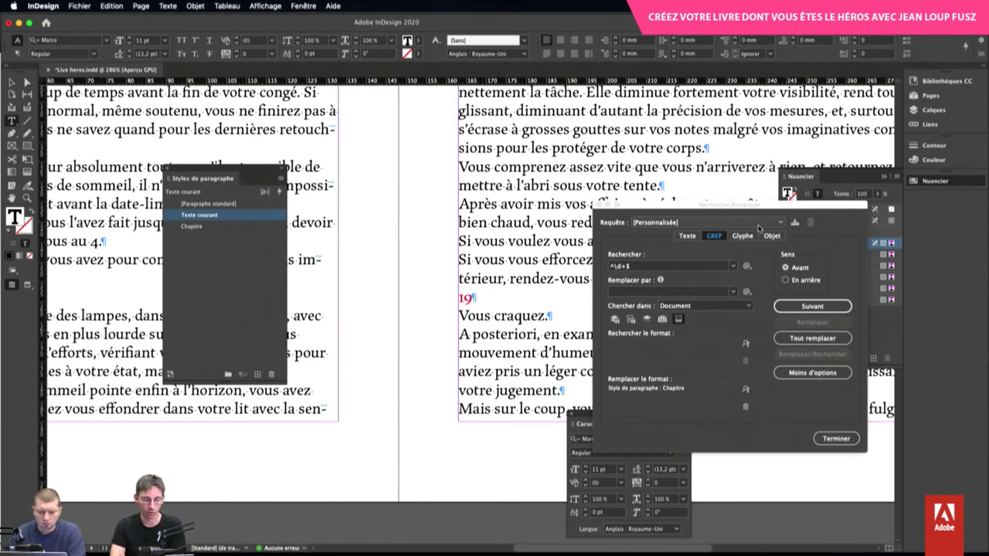
key("Escape")
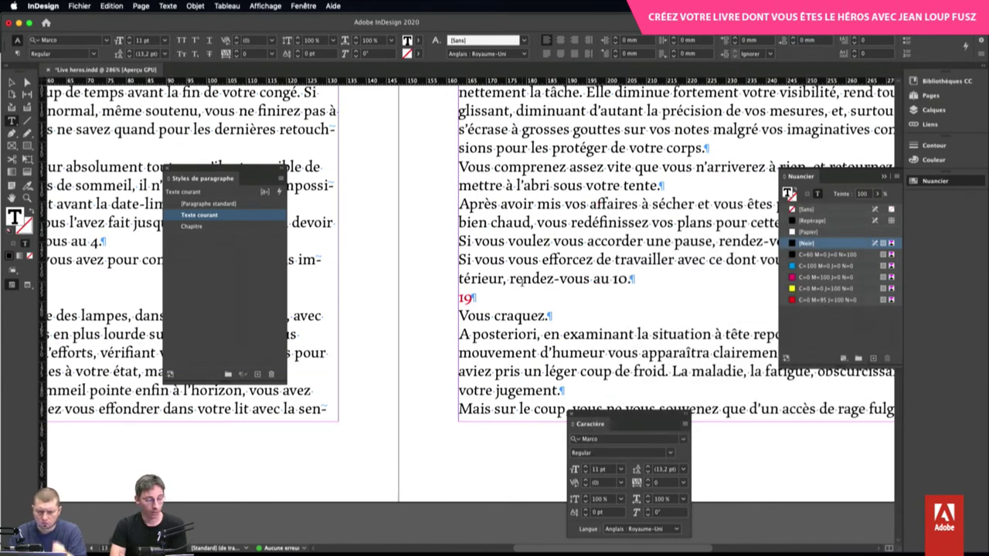
right_click(220, 231)
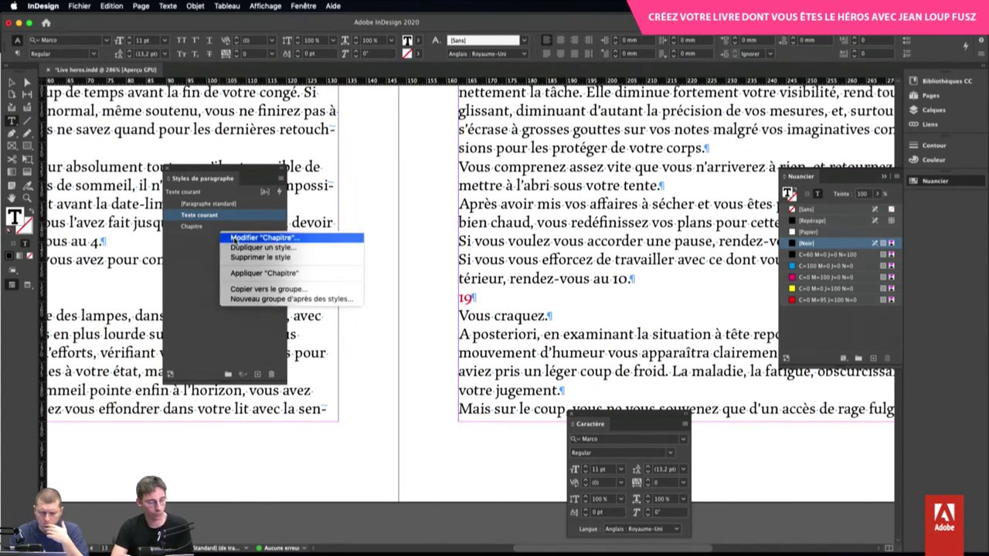
left_click(233, 240)
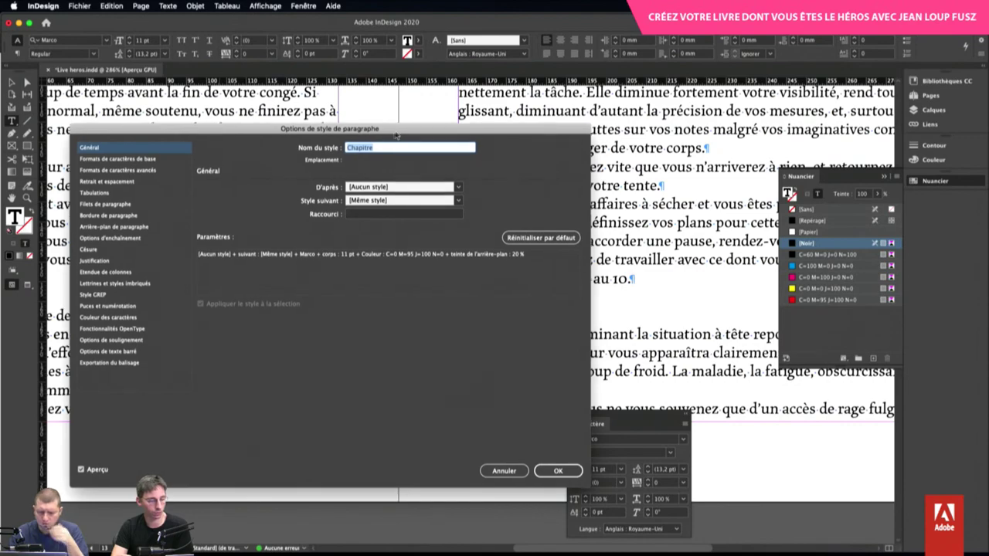
left_click_drag(395, 136, 313, 175)
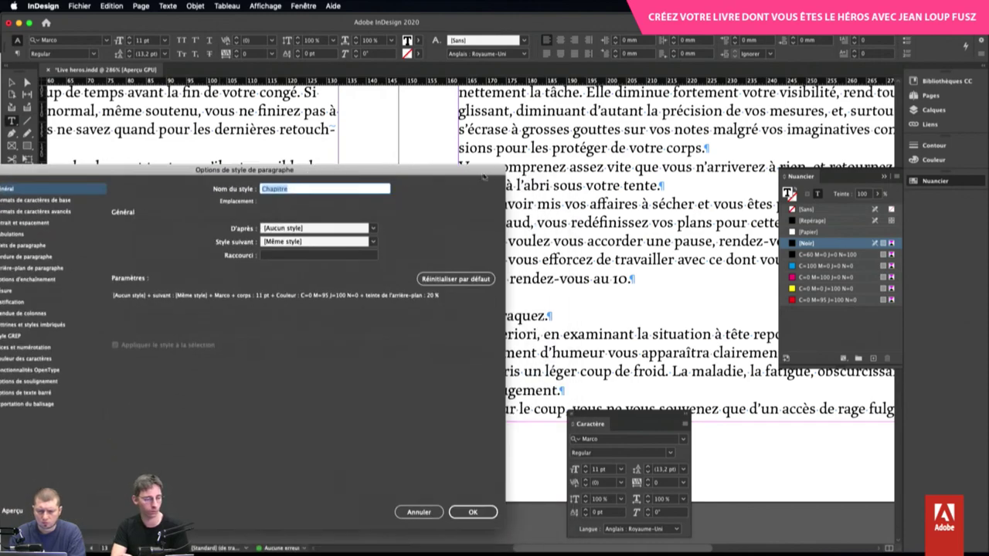
left_click_drag(484, 177, 532, 114)
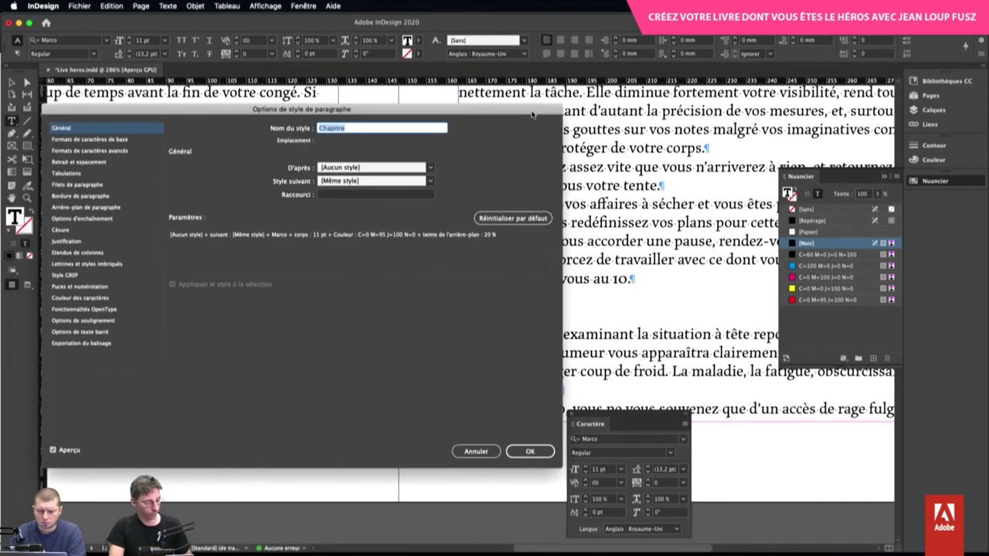
key("Escape")
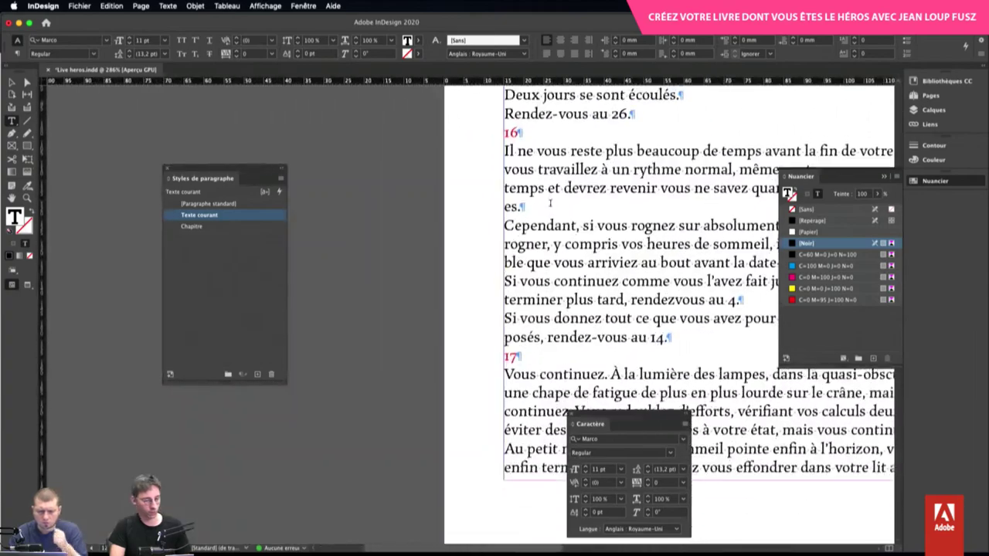
Close the floating Caractère panel and set the Chapitre paragraph style's space before (Espace avant) to 13,2 pt
scroll(550, 203, "up", 3)
left_click(572, 418)
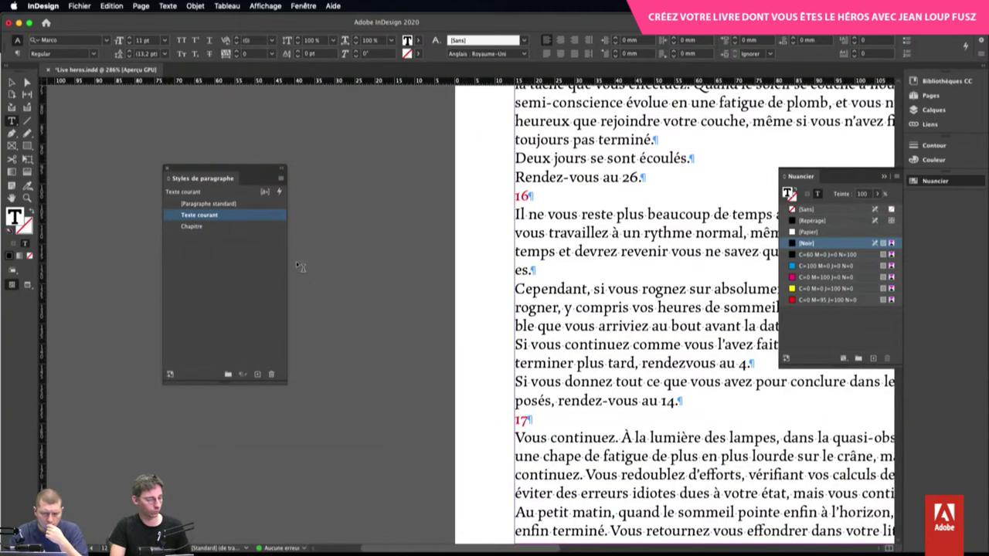
right_click(211, 226)
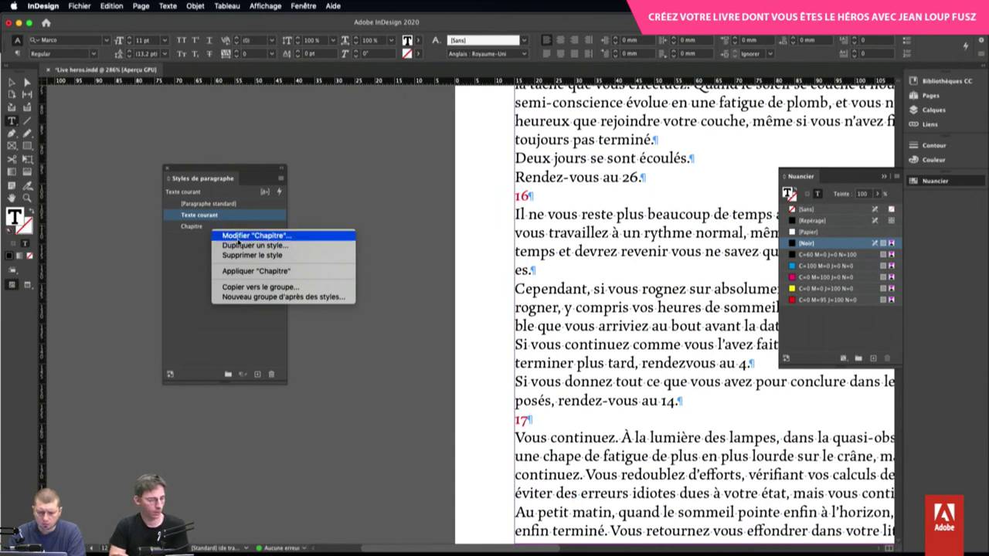
left_click(229, 240)
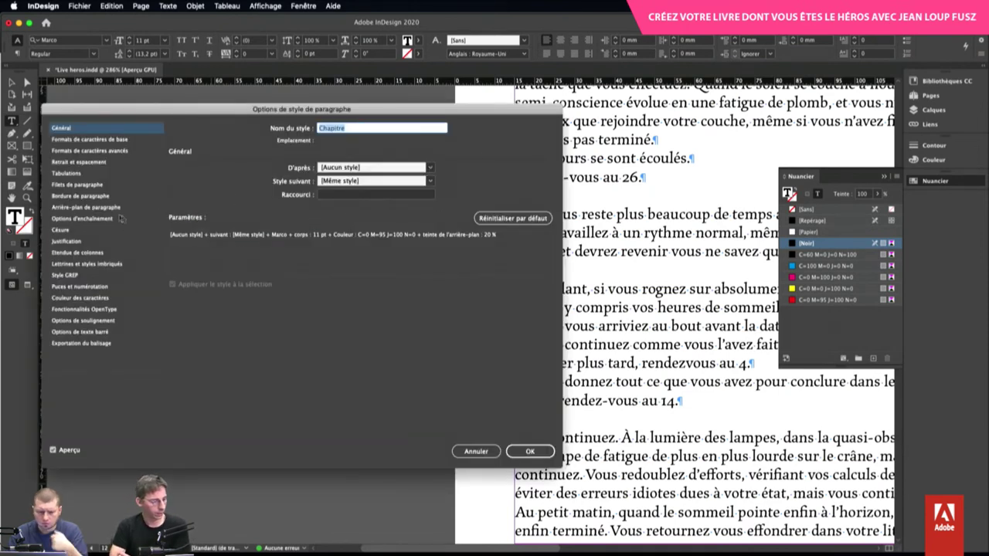
left_click(94, 162)
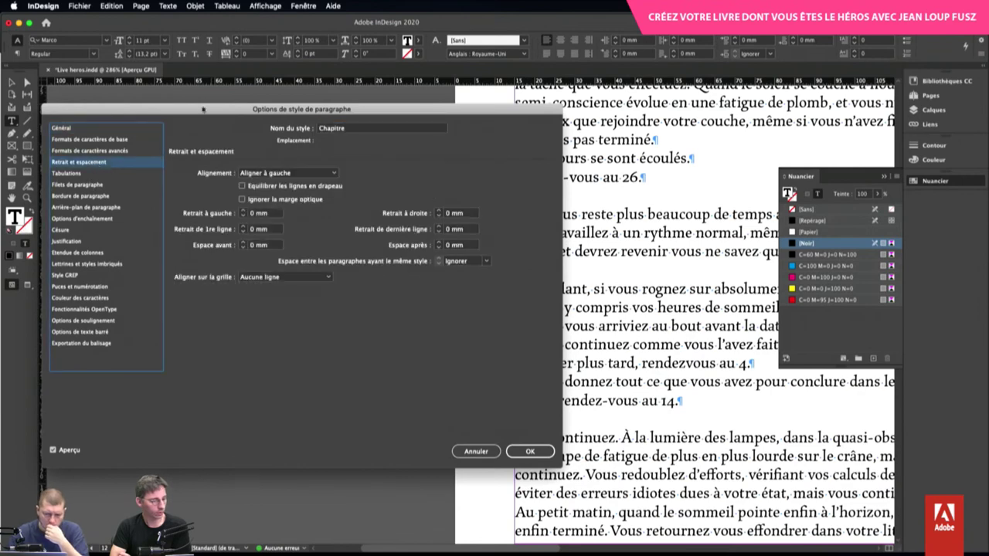
left_click_drag(204, 109, 95, 85)
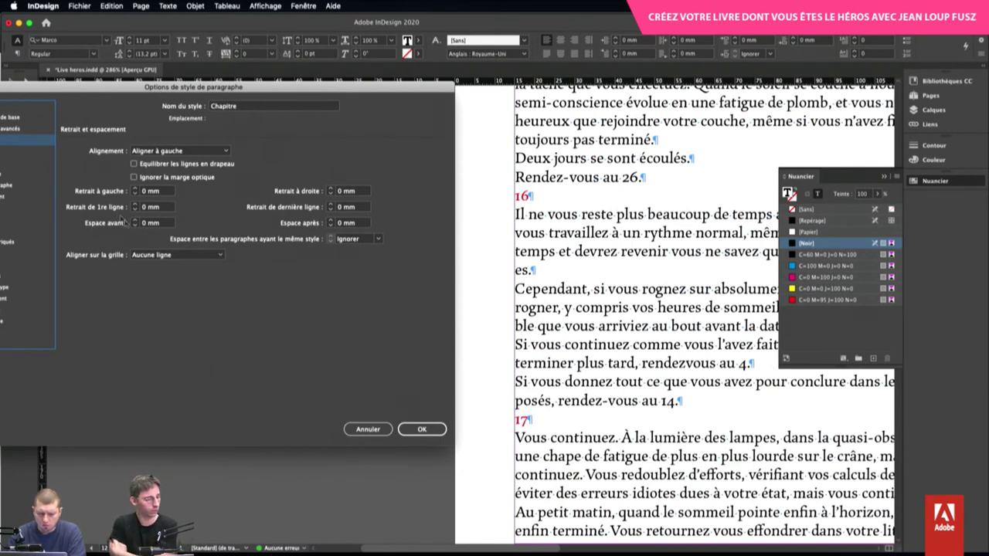
left_click(150, 225)
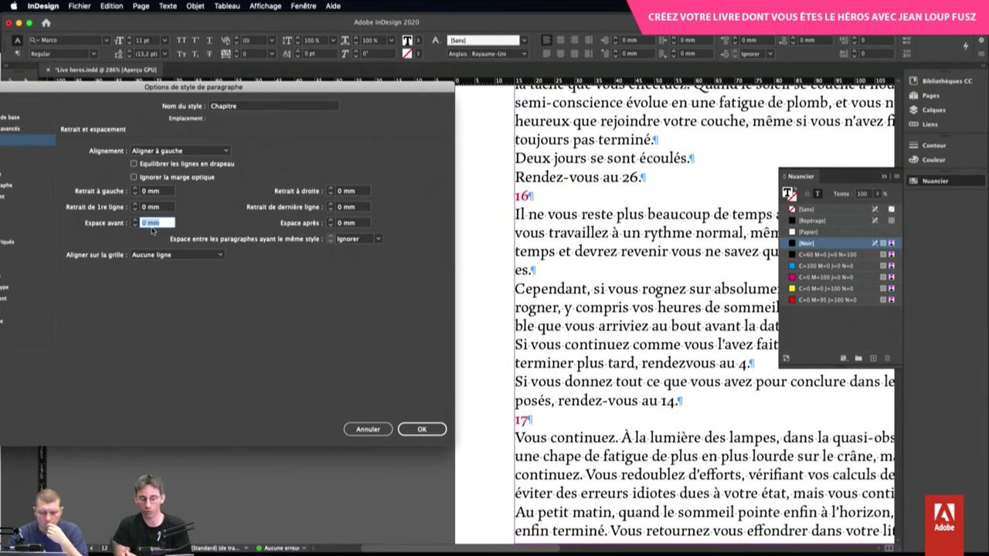
type("13,2")
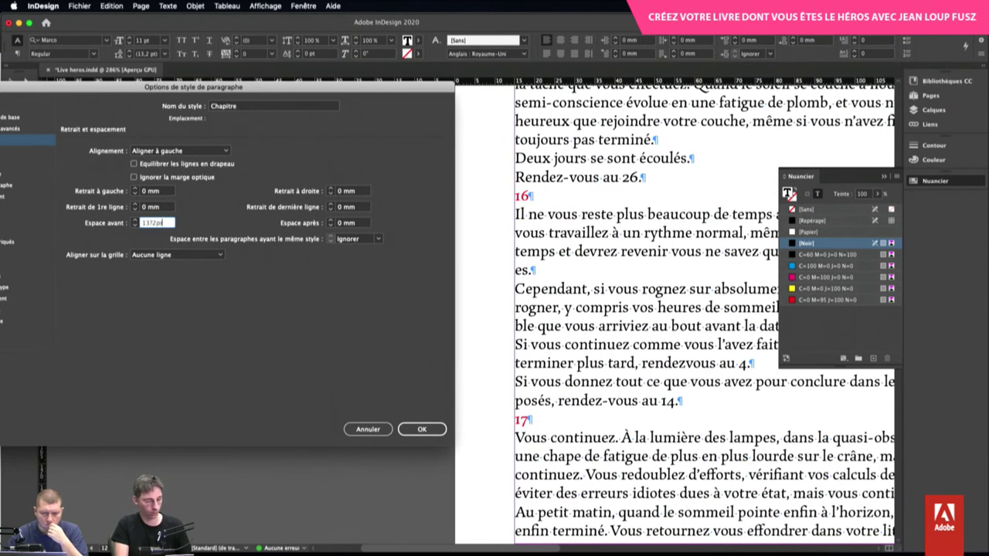
type("pt")
key("Return")
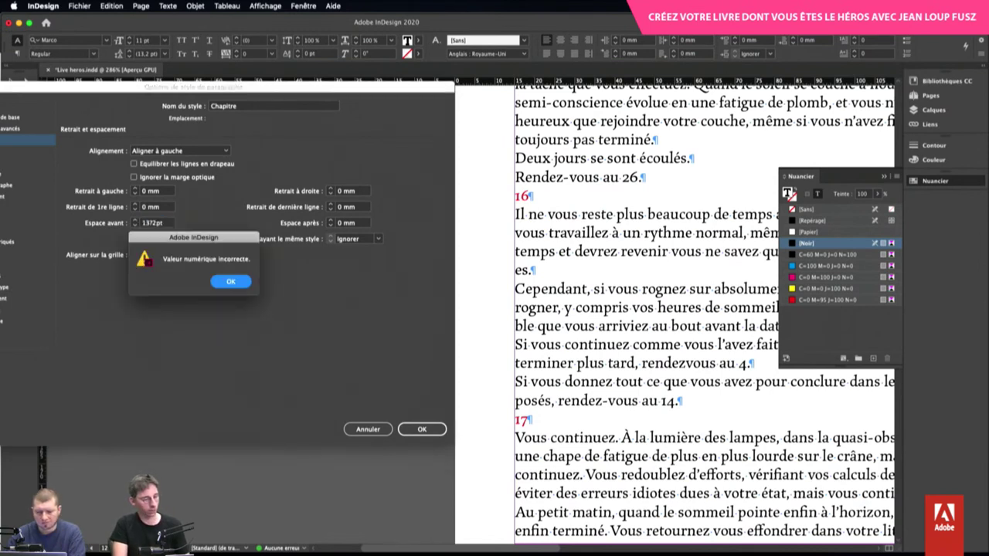
left_click(230, 282)
type("13")
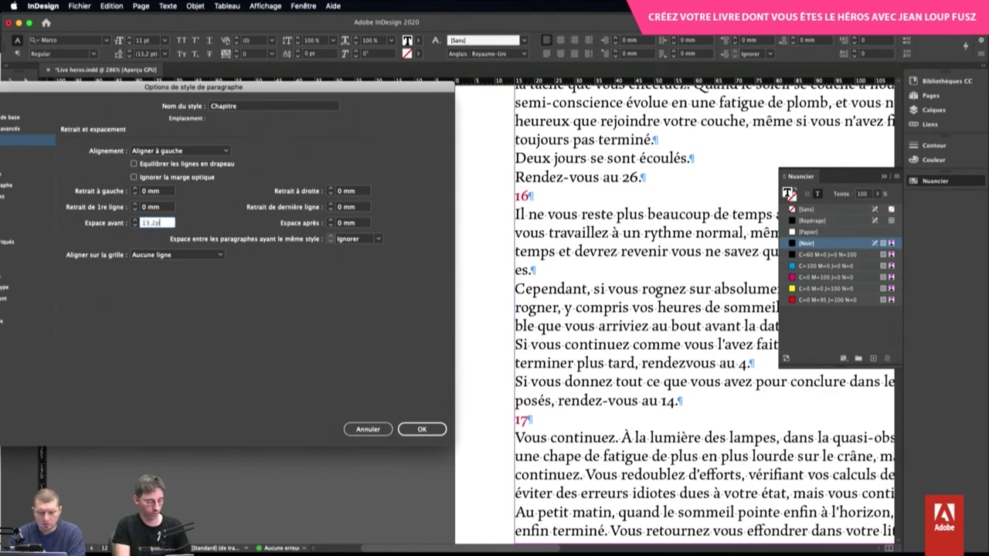
key("Tab")
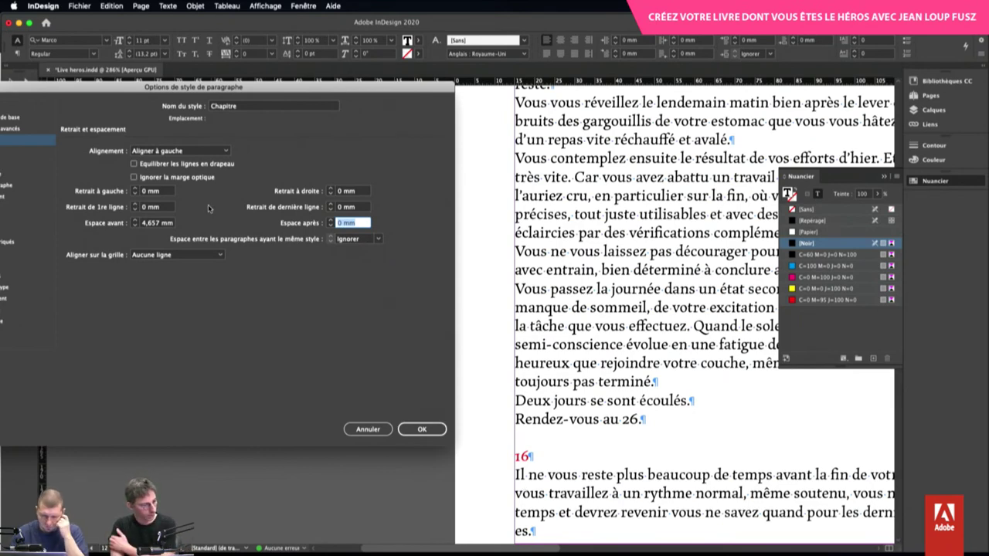
Lower the baseline shift (Décalage vertical) of the Chapitre paragraph style to -13 pt in its advanced character formats
left_click_drag(185, 91, 193, 92)
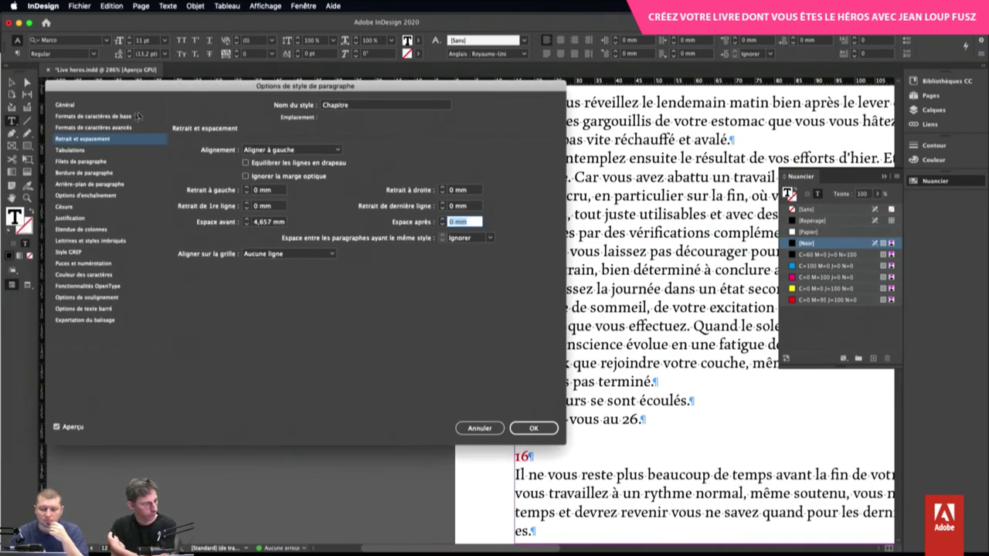
left_click(80, 218)
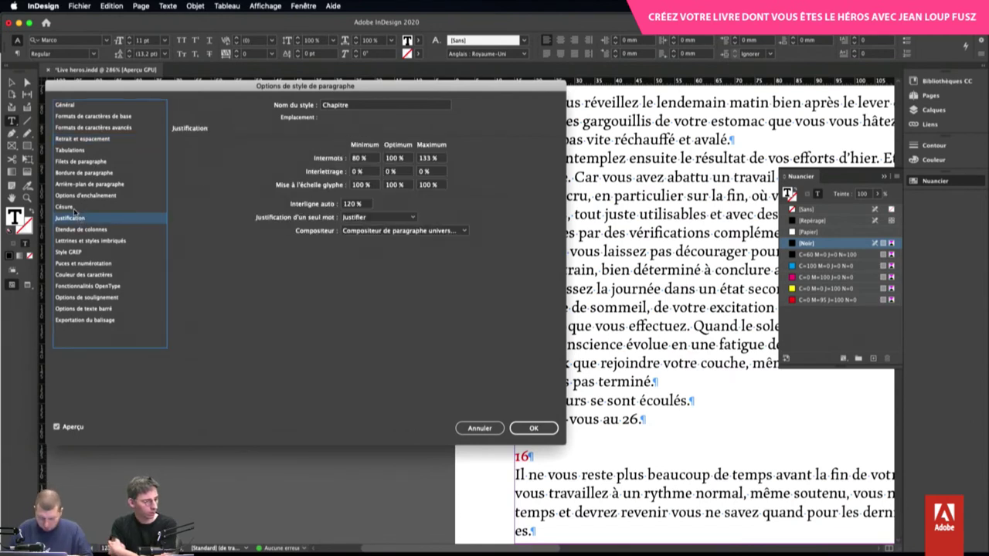
left_click(74, 207)
left_click(93, 116)
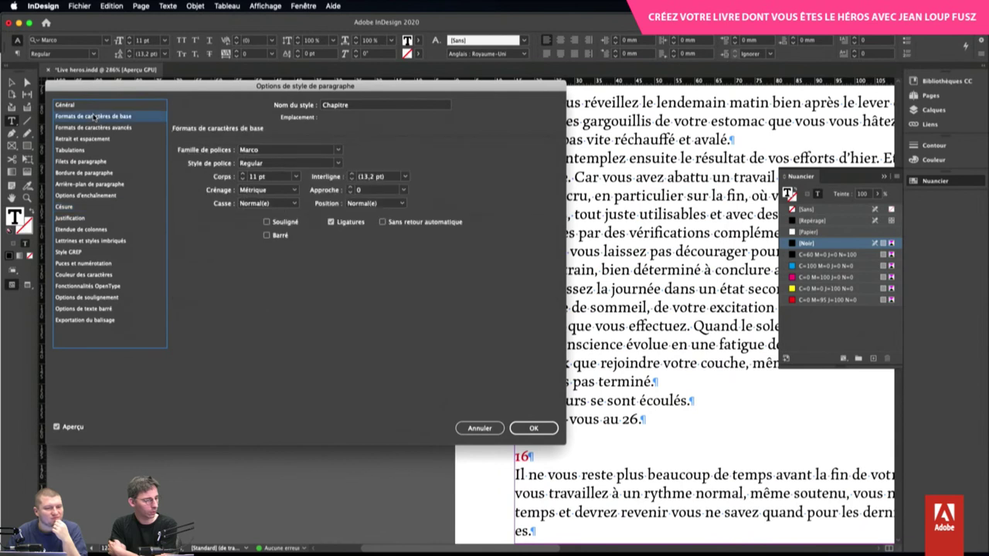
left_click(93, 127)
left_click(245, 180)
left_click(245, 180)
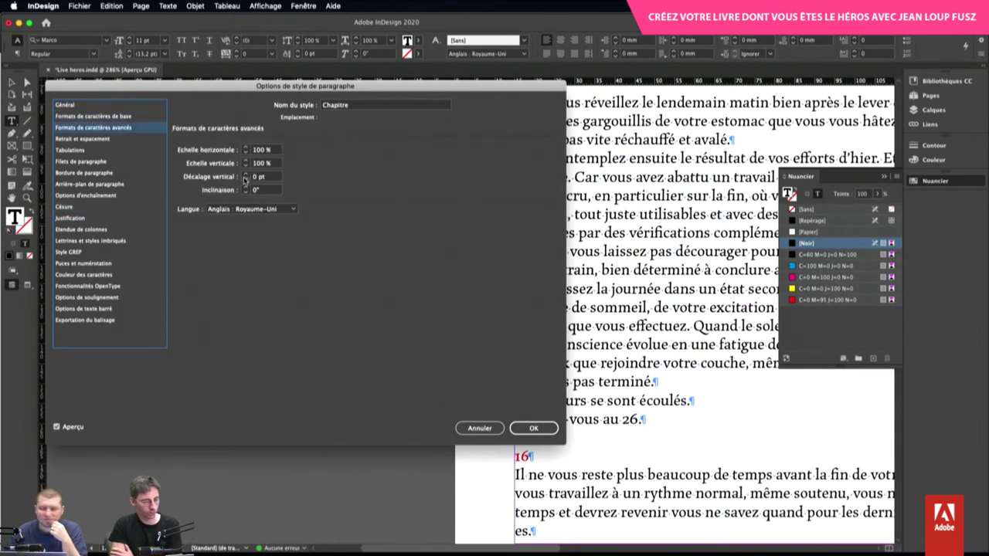
left_click(244, 180)
left_click(245, 180)
left_click(245, 180)
left_click(245, 180)
left_click(245, 180)
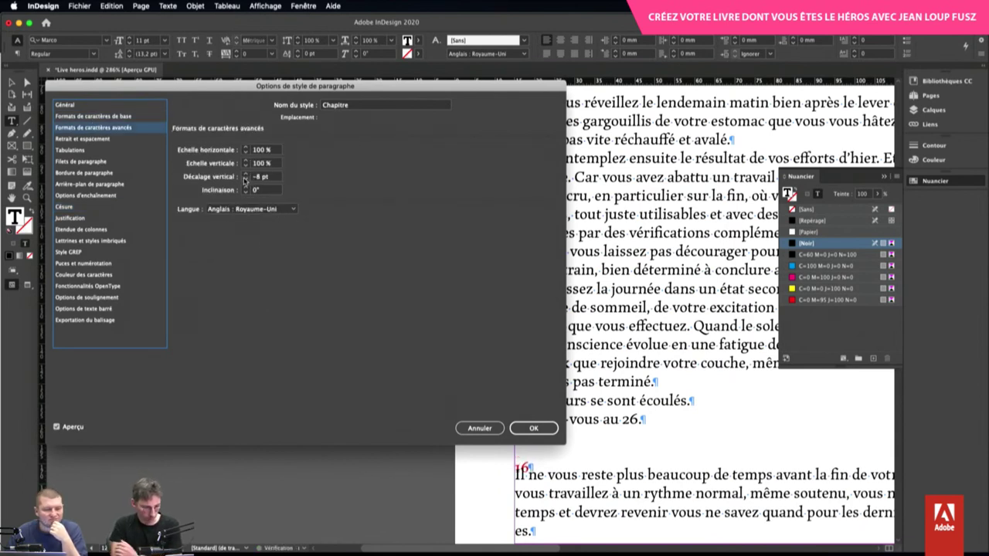
left_click(245, 180)
left_click(244, 180)
left_click(245, 180)
left_click(245, 180)
left_click(245, 180)
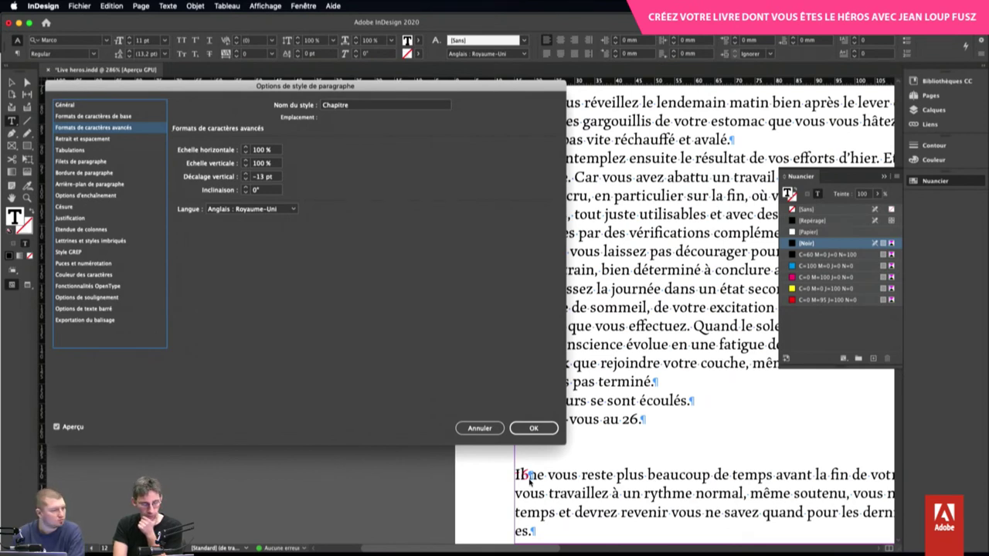
left_click(534, 431)
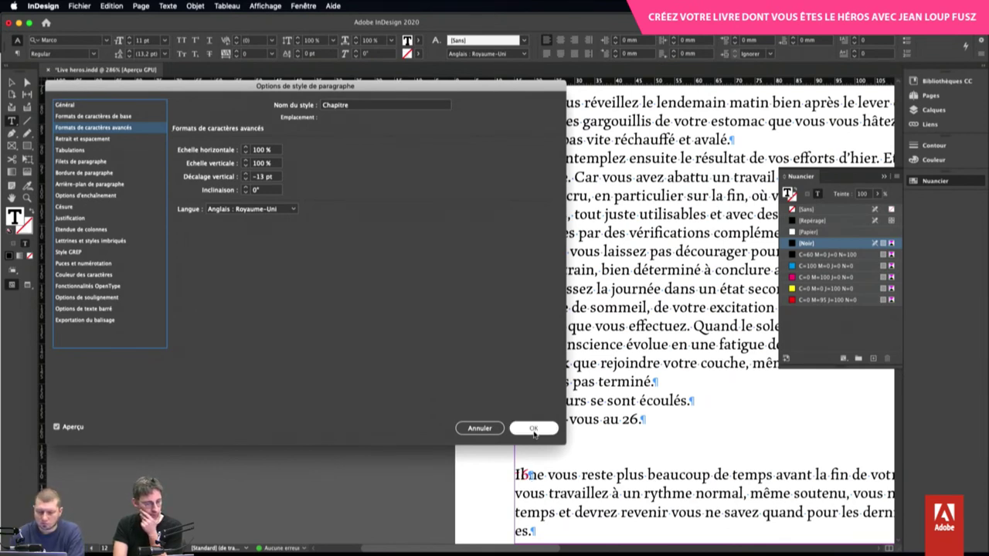
Set the language of the Chapitre paragraph style to Français and confirm the style options
left_click(255, 209)
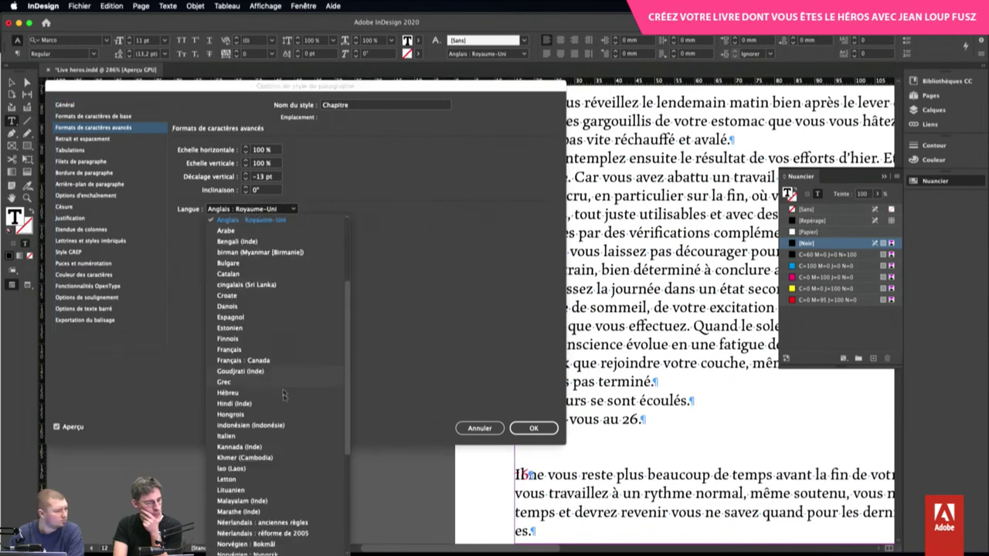
scroll(283, 394, "up", 5)
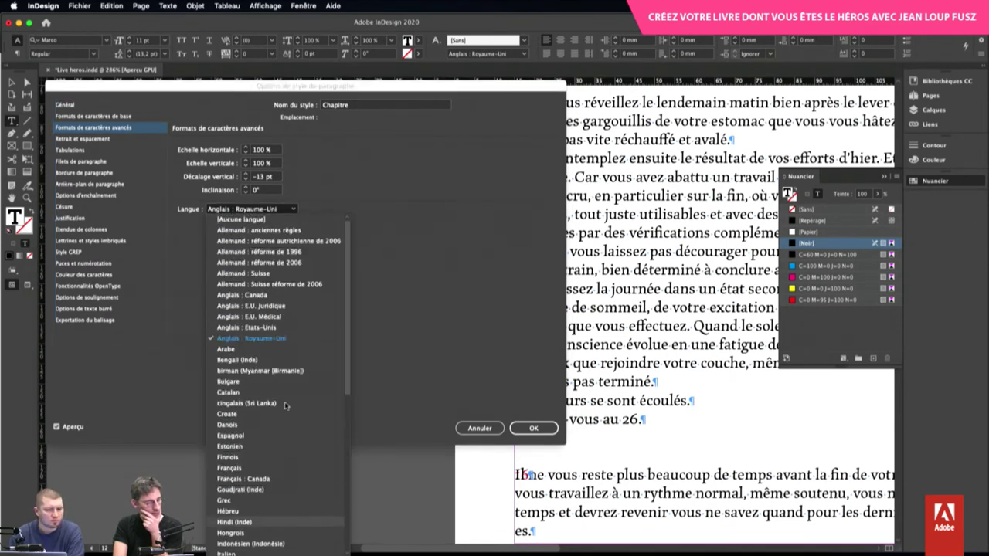
scroll(284, 405, "down", 3)
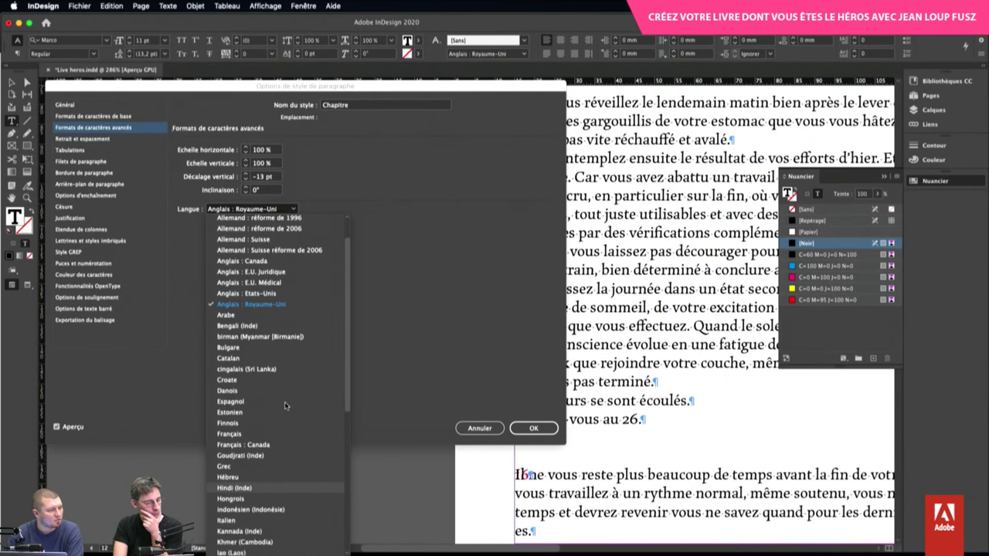
left_click(232, 434)
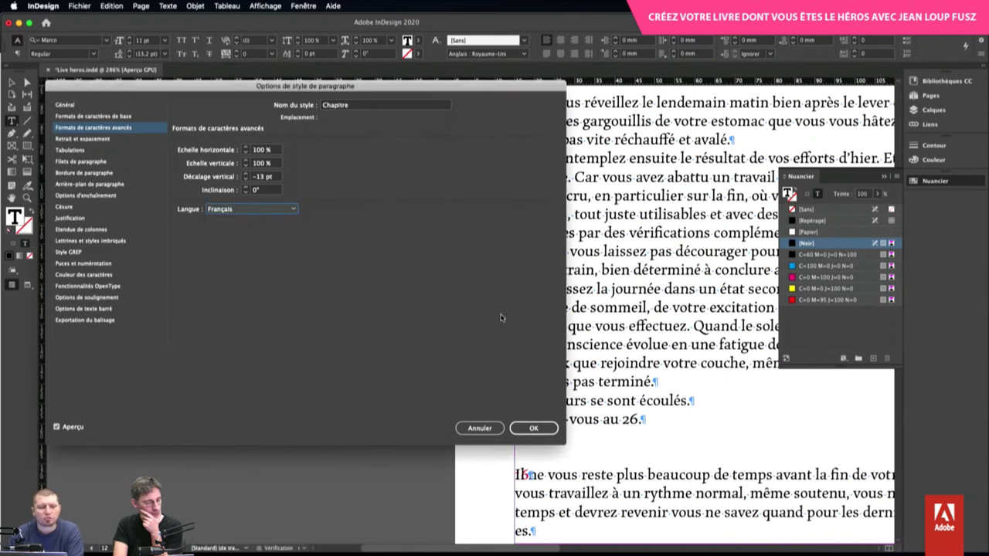
left_click(530, 430)
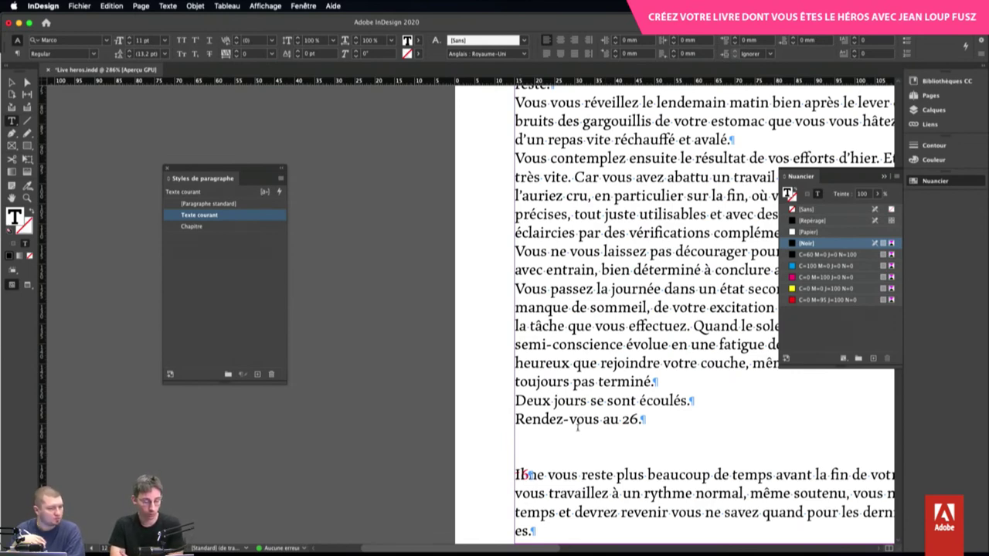
Set the left indent (Retrait à gauche) of the Texte courant paragraph style to 6 mm and confirm the style options
scroll(577, 427, "down", 1)
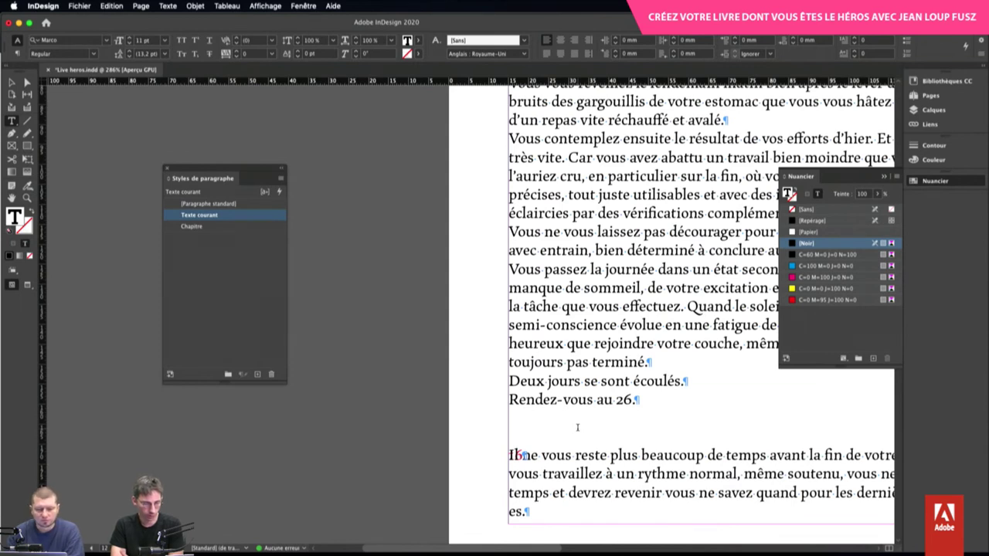
right_click(244, 221)
left_click(261, 227)
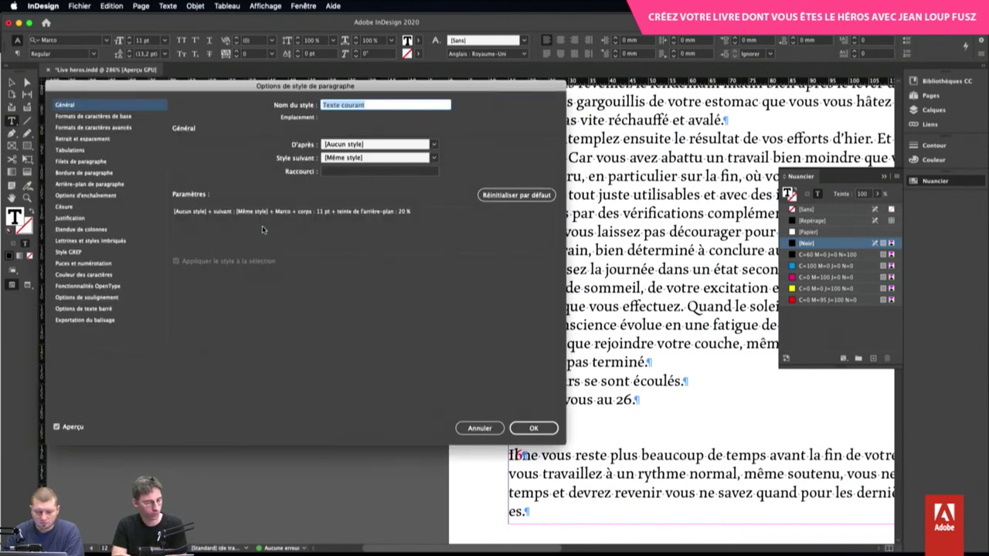
left_click(85, 139)
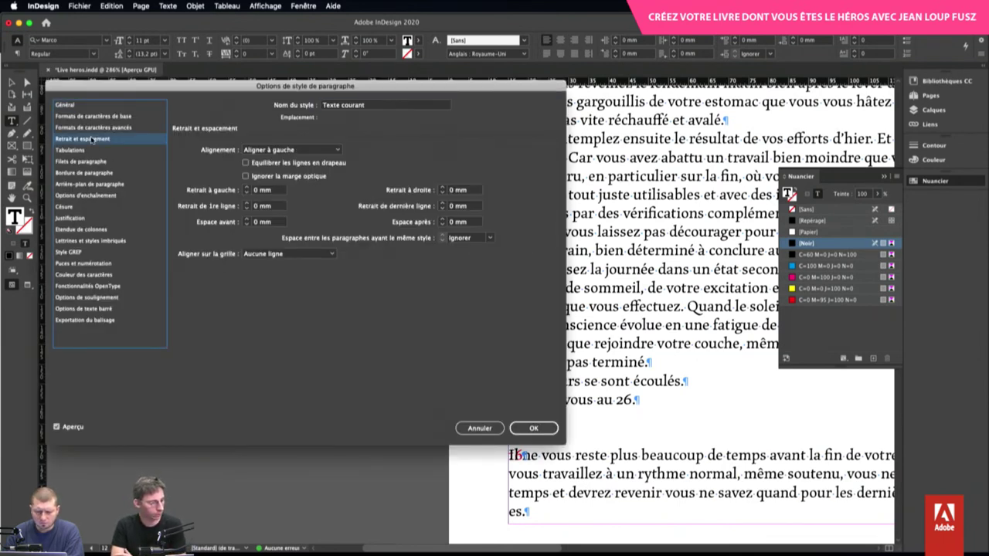
left_click(247, 188)
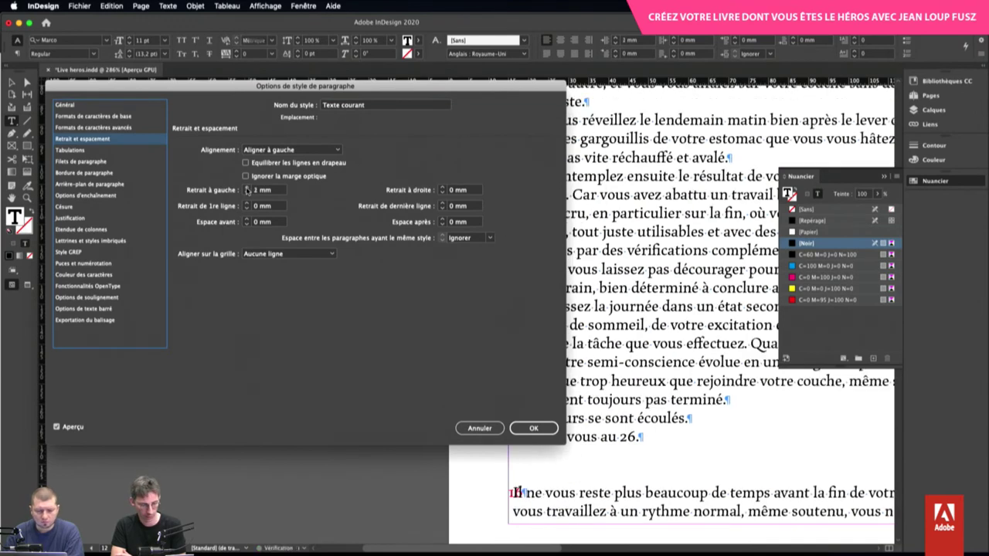
left_click(246, 188)
left_click(247, 187)
left_click(246, 188)
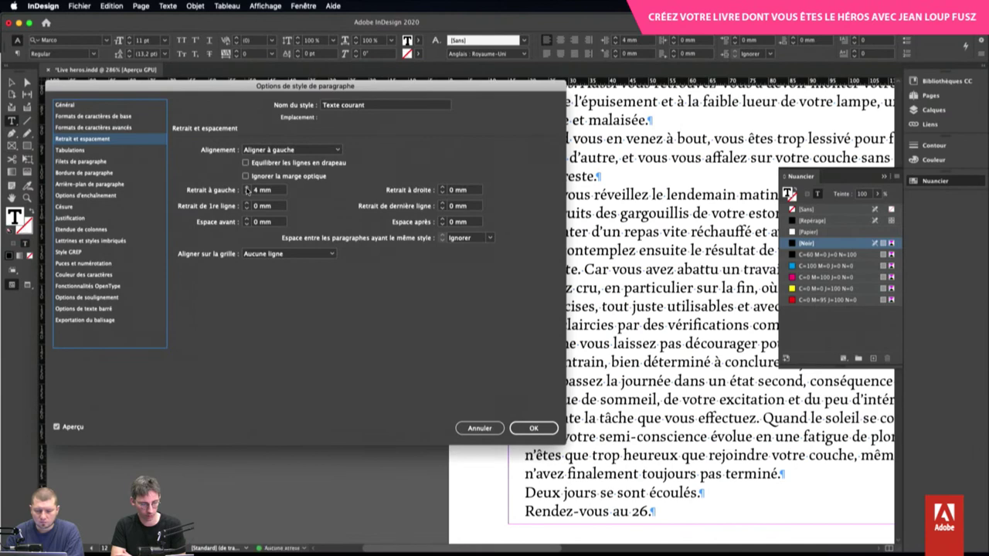
left_click(246, 188)
left_click_drag(444, 90, 303, 109)
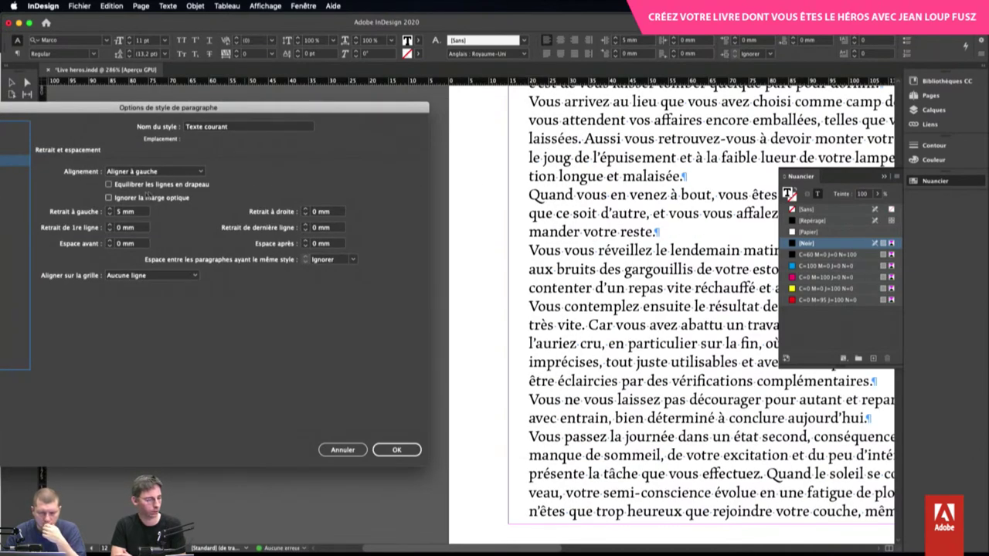
left_click(110, 209)
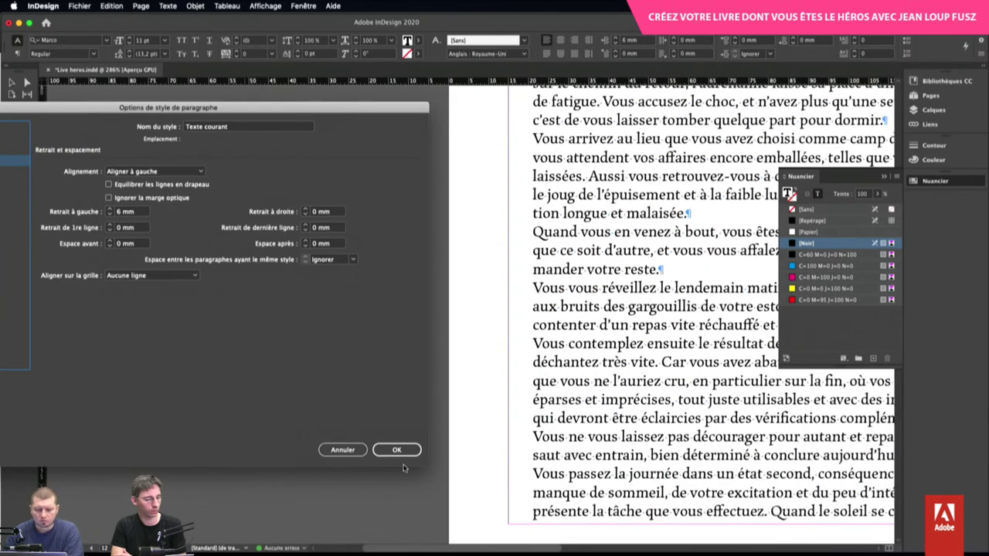
left_click(396, 449)
Check how chapter number 13 sits beside the indented body text, switching to the preview display and back
scroll(645, 399, "up", 10)
scroll(645, 399, "down", 15)
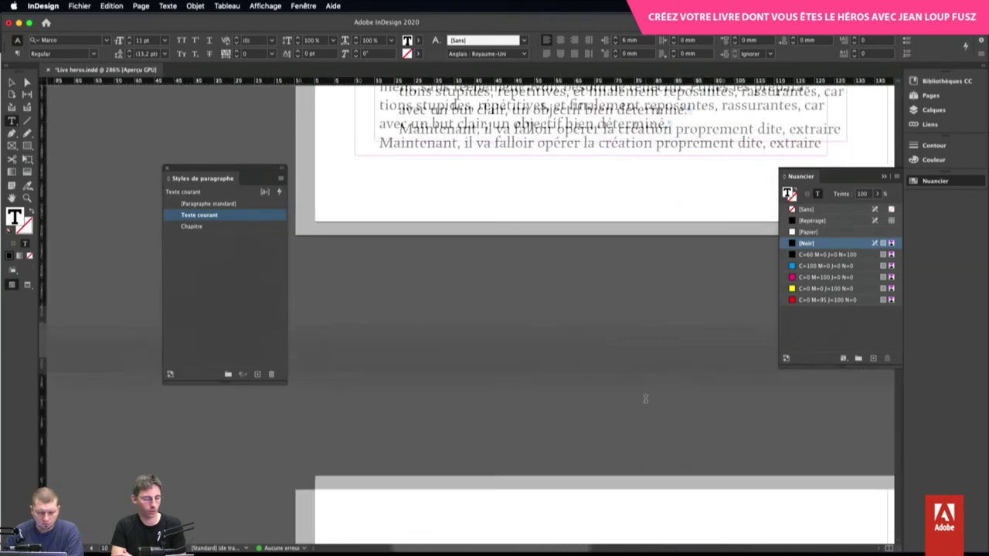
scroll(645, 398, "down", 2)
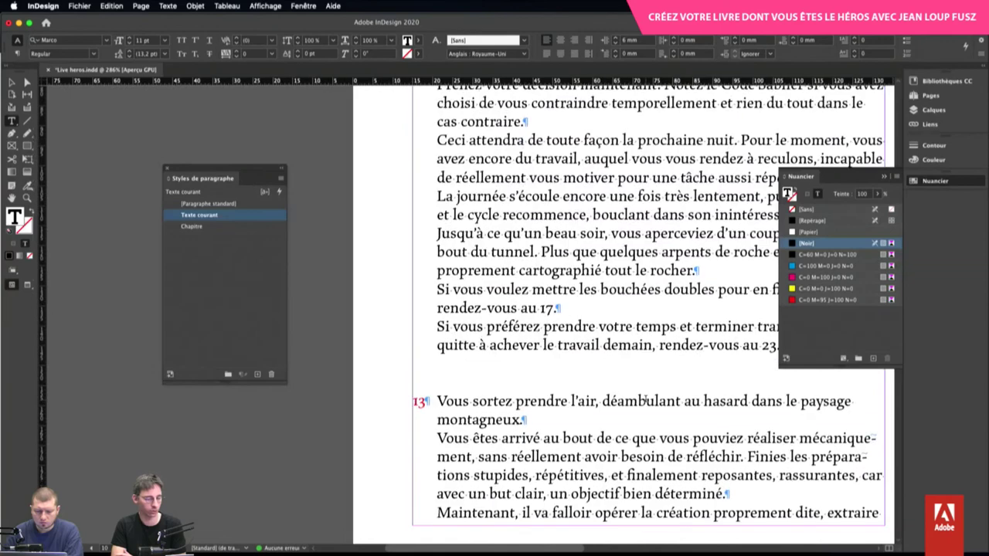
left_click(14, 83)
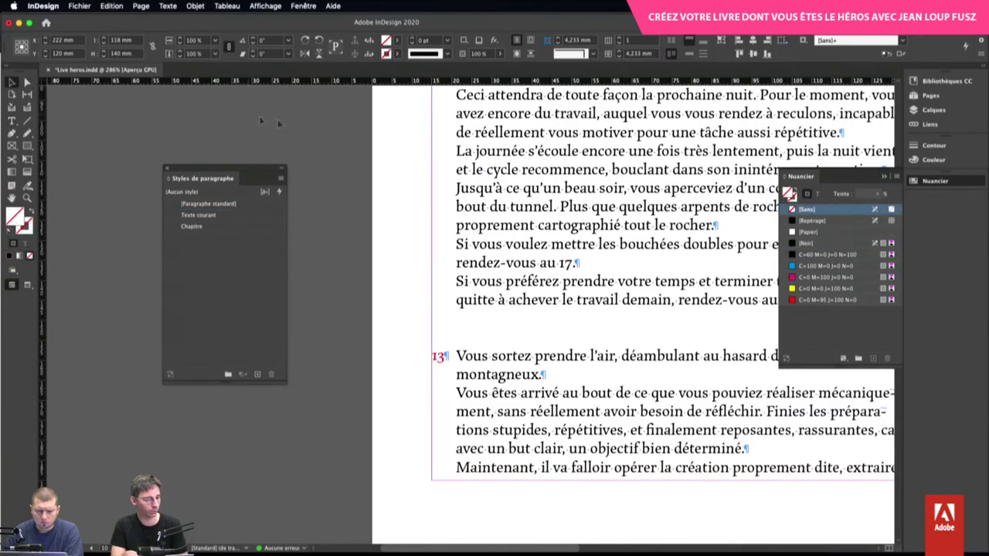
key("w")
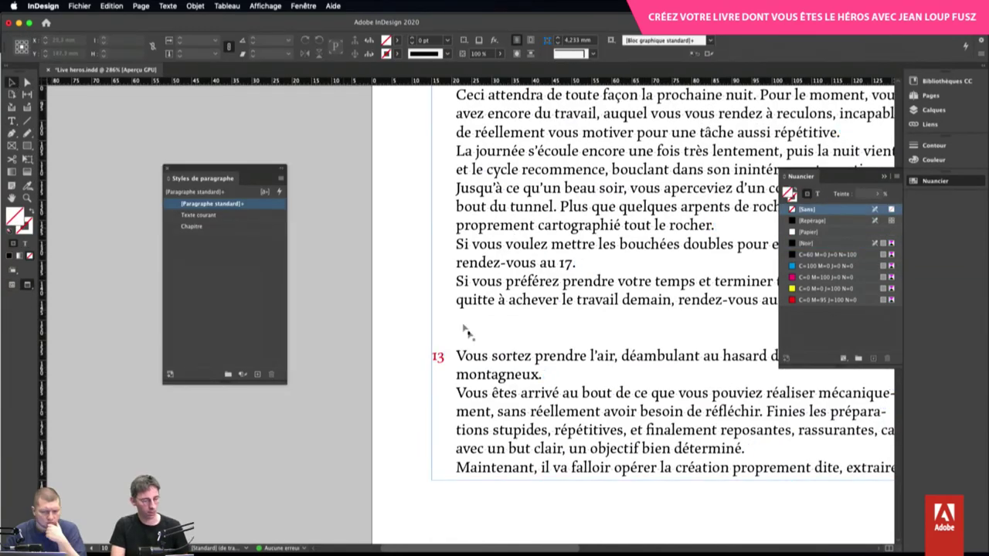
left_click(437, 360)
double_click(438, 356)
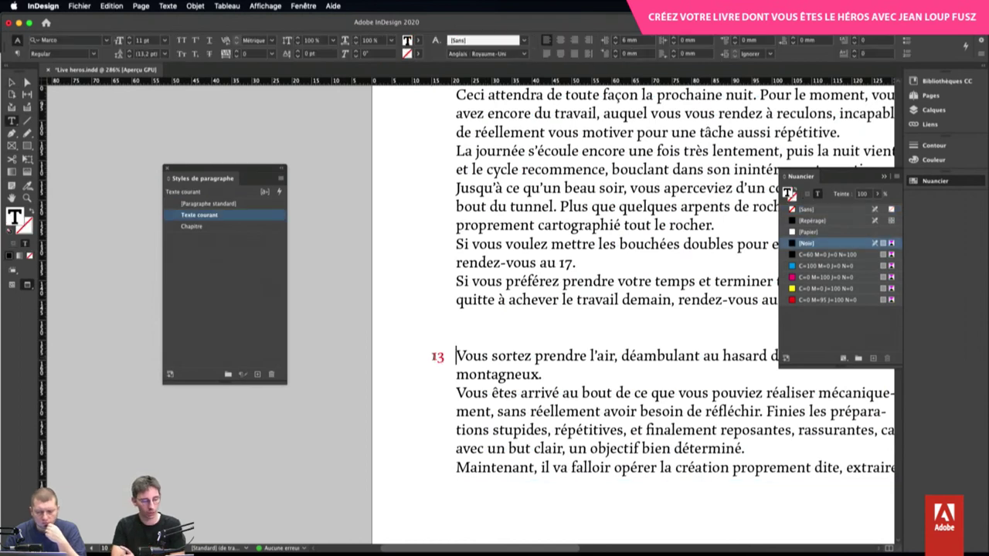
key("Escape")
key("w")
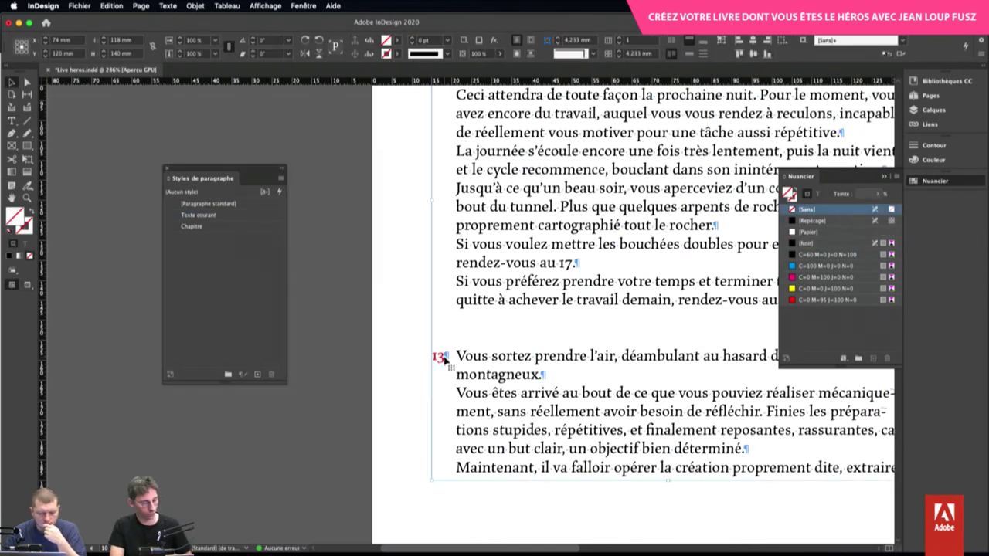
Examine the first lines of chapter 13 and the chapter numbers and indented text on the preceding pages
double_click(452, 358)
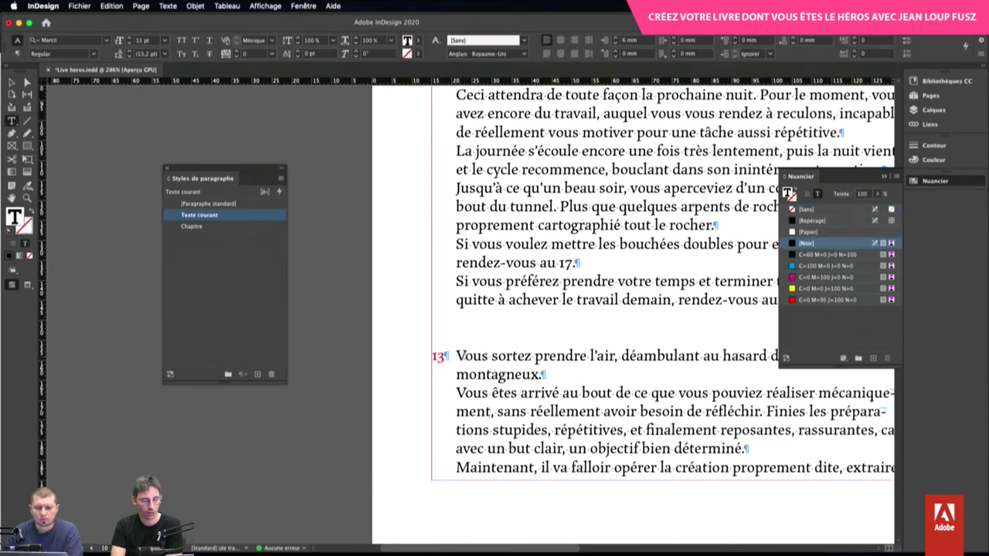
left_click_drag(491, 356, 500, 377)
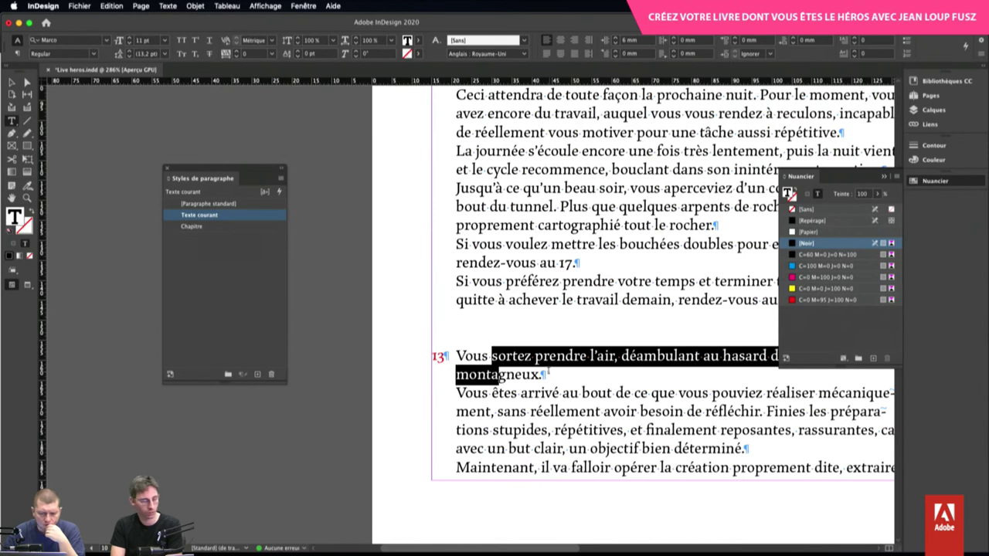
scroll(532, 374, "up", 2)
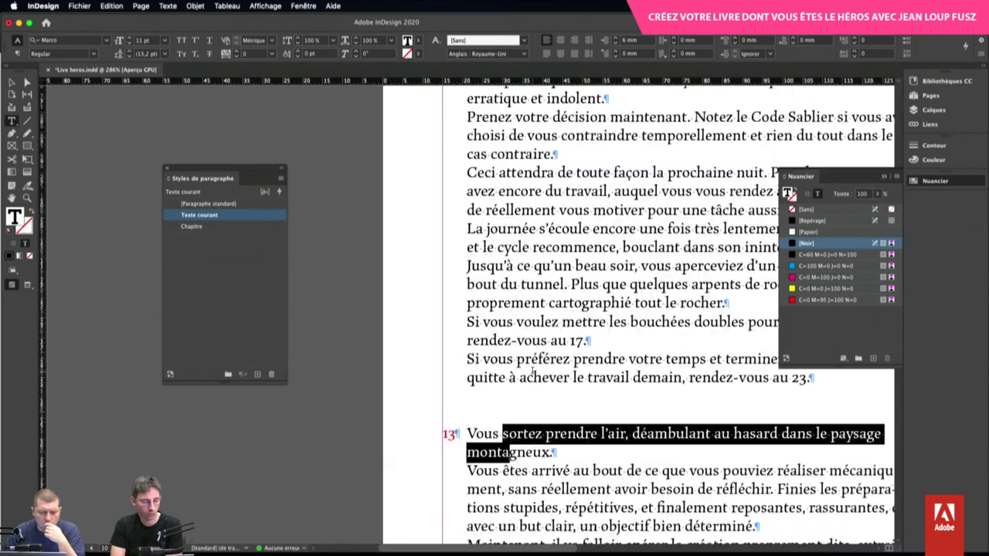
scroll(532, 374, "up", 5)
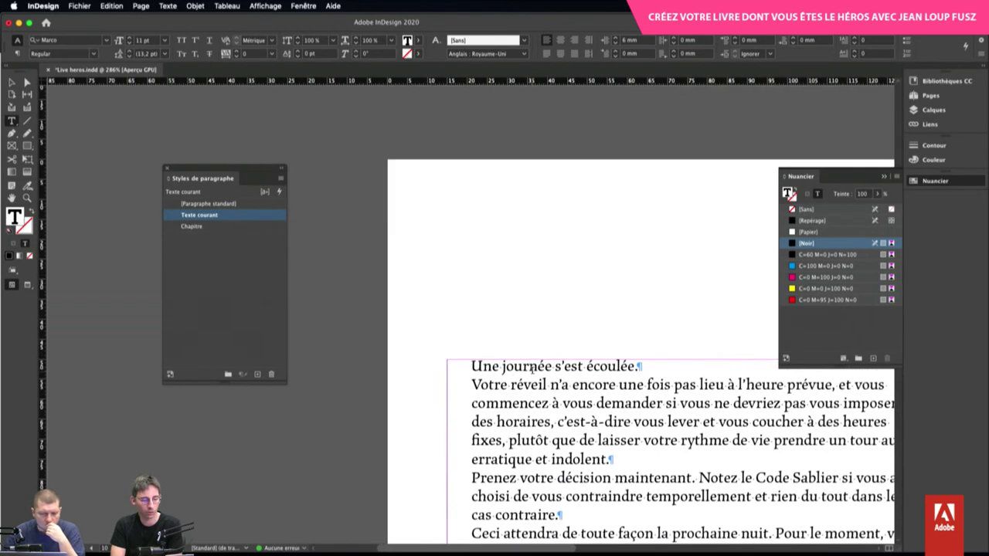
scroll(532, 373, "up", 10)
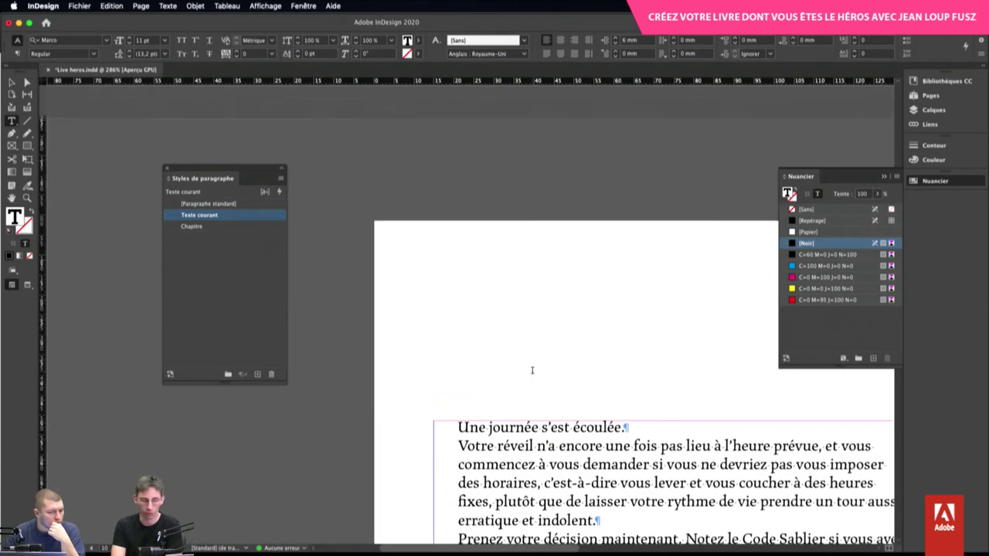
scroll(532, 373, "up", 5)
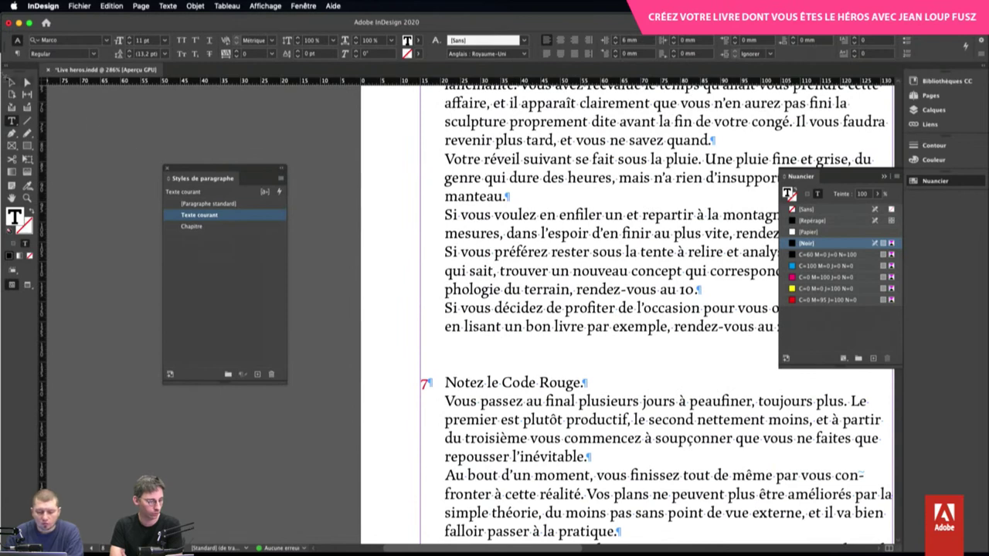
left_click(12, 82)
left_click(312, 175)
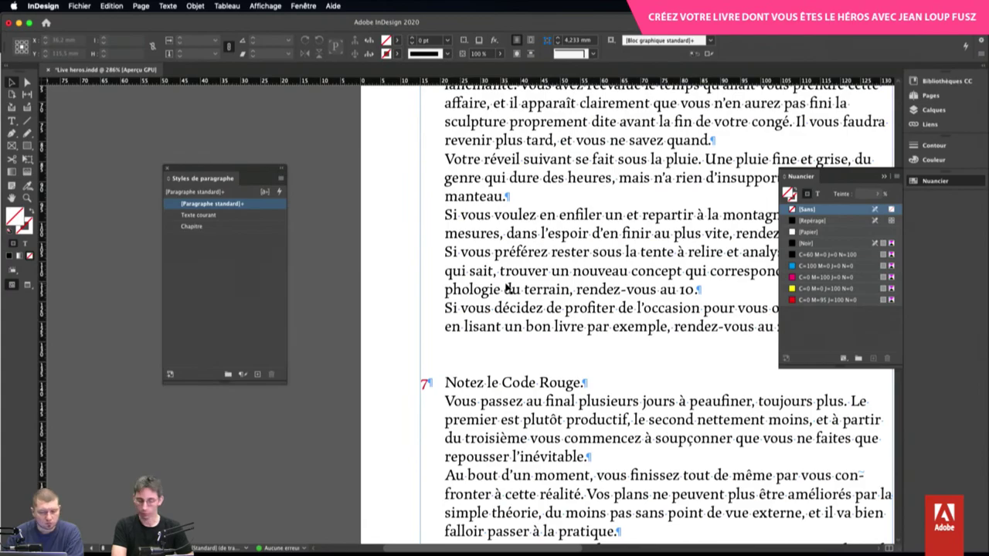
scroll(506, 287, "up", 5)
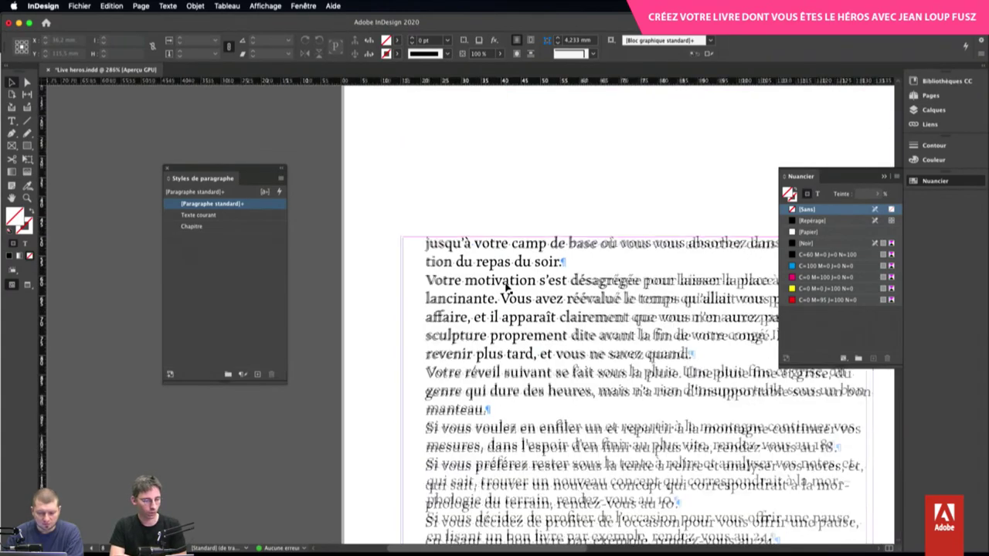
scroll(506, 287, "down", 4)
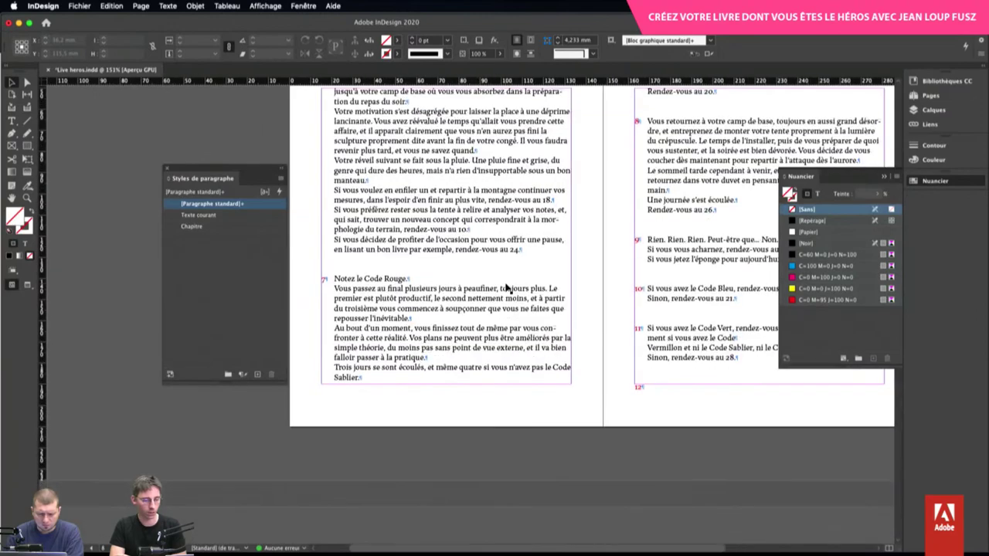
Collapse the floating Nuancier panel and move the Styles de paragraphe panel clear of the page
left_click(885, 177)
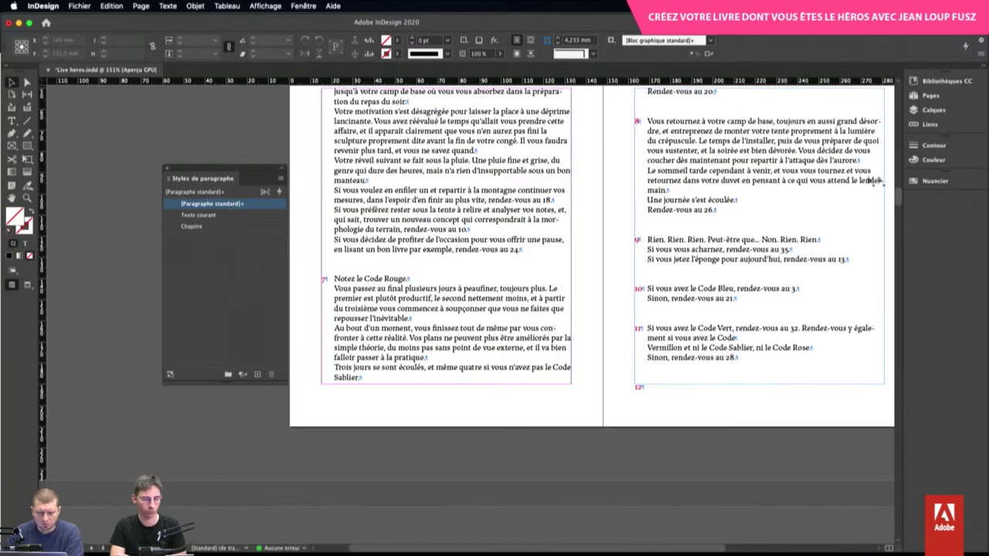
scroll(541, 231, "up", 1)
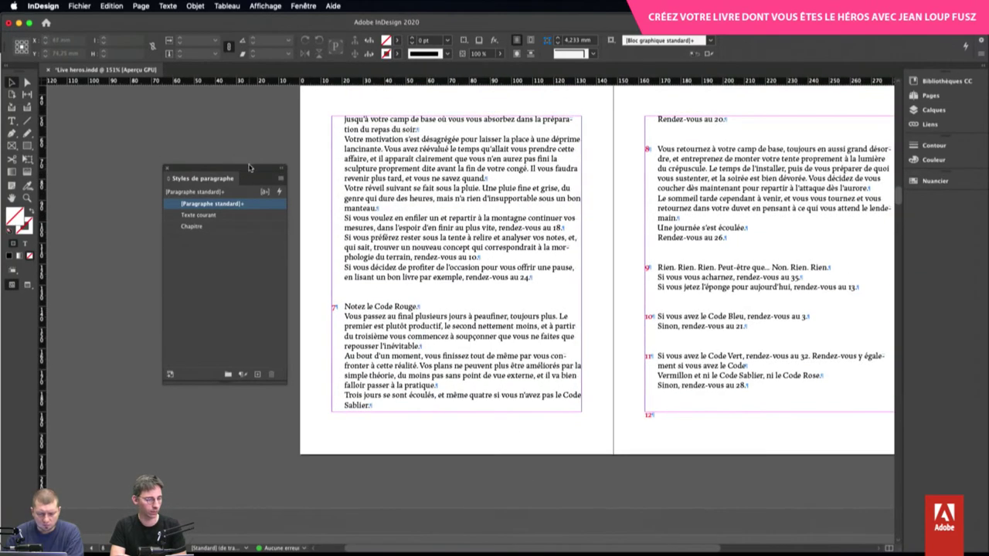
left_click_drag(249, 167, 221, 168)
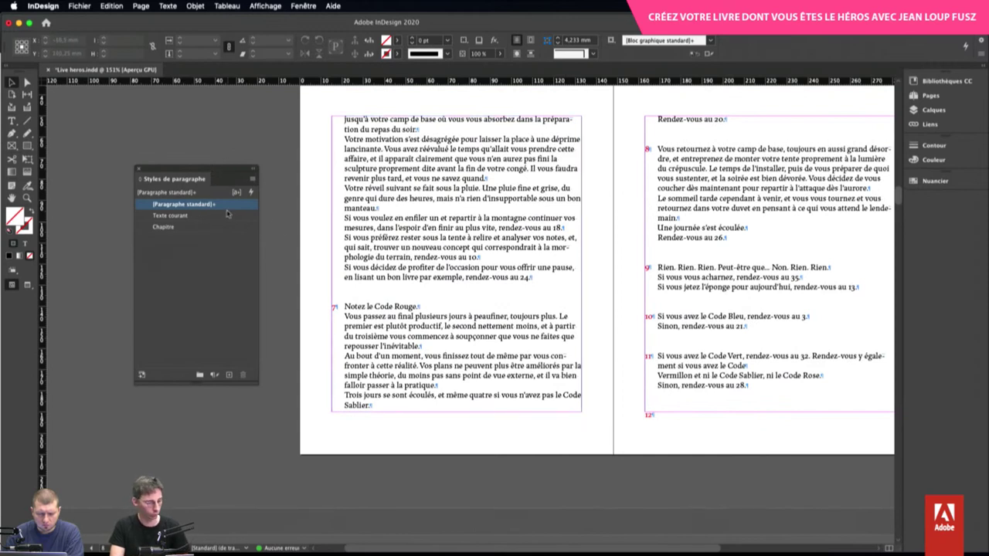
Set the Texte courant style's hyphenation to words of at least 6 letters, 3 after first, 3 before last, limit 2 hyphens
right_click(197, 221)
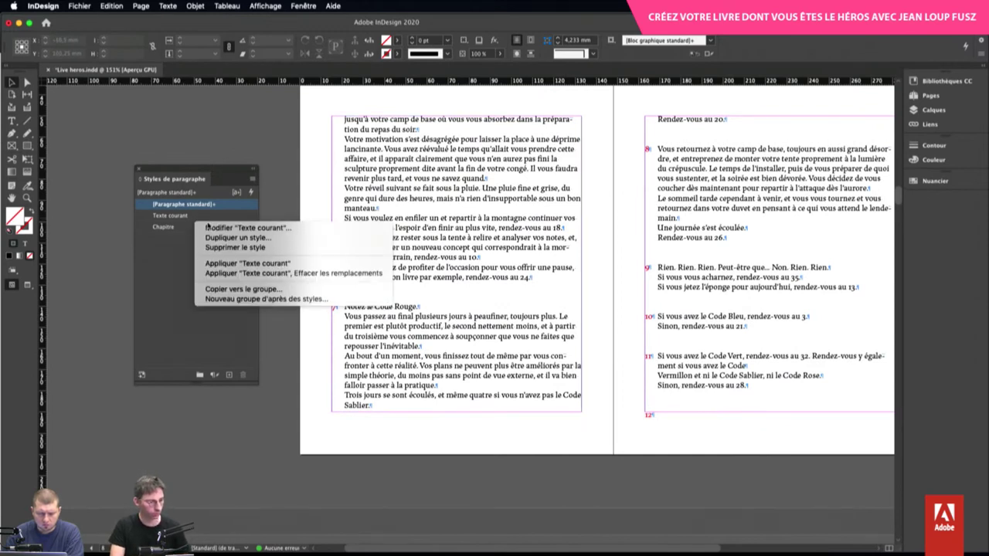
left_click(209, 228)
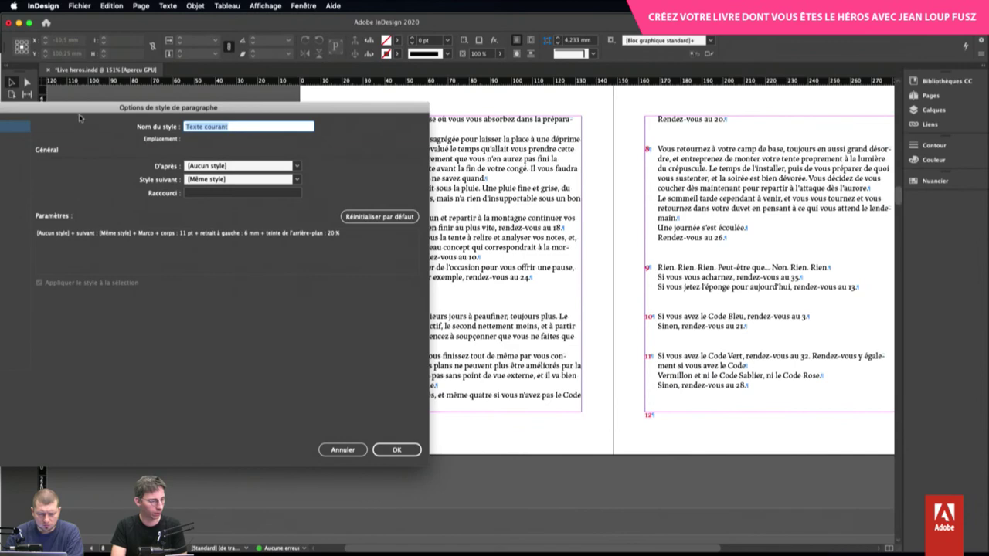
left_click_drag(79, 117, 376, 384)
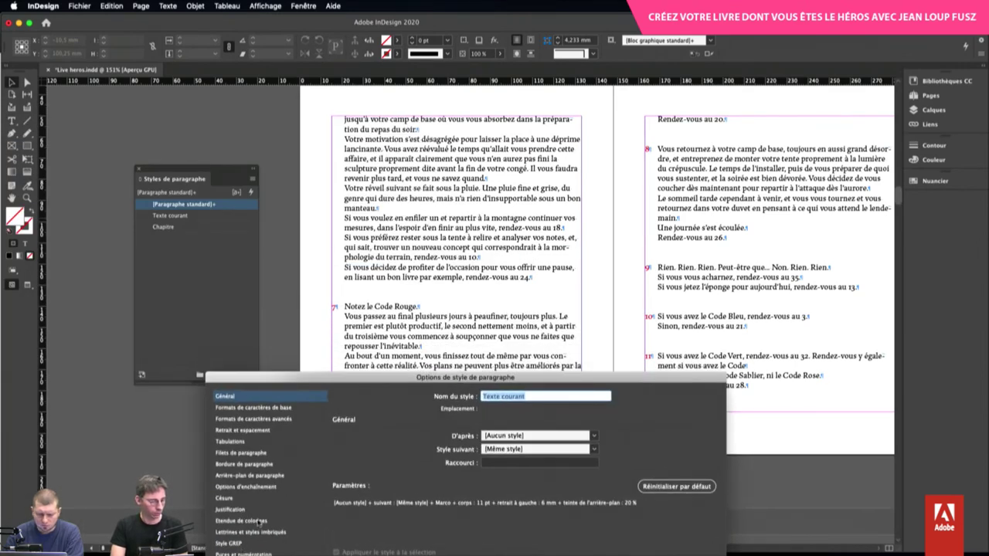
left_click(234, 500)
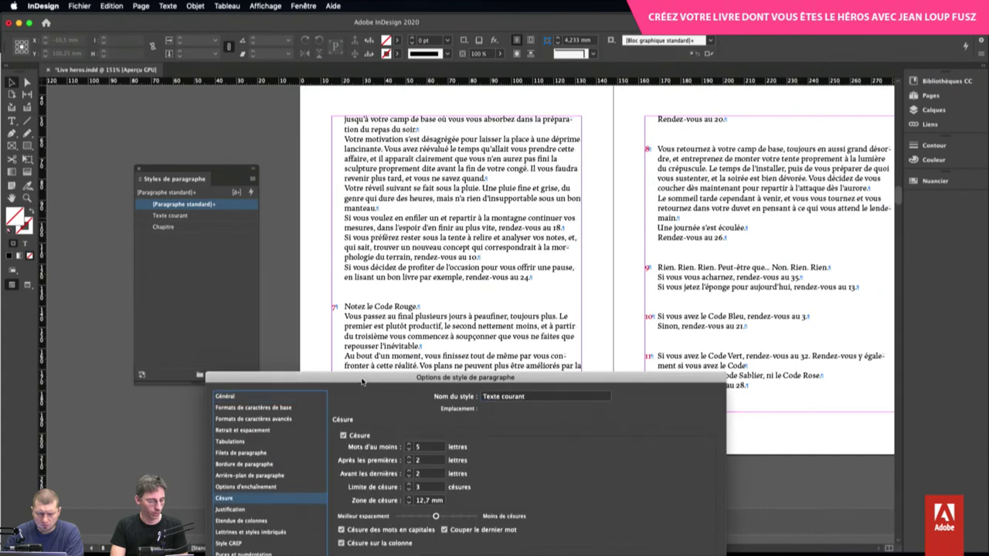
left_click_drag(365, 384, 763, 154)
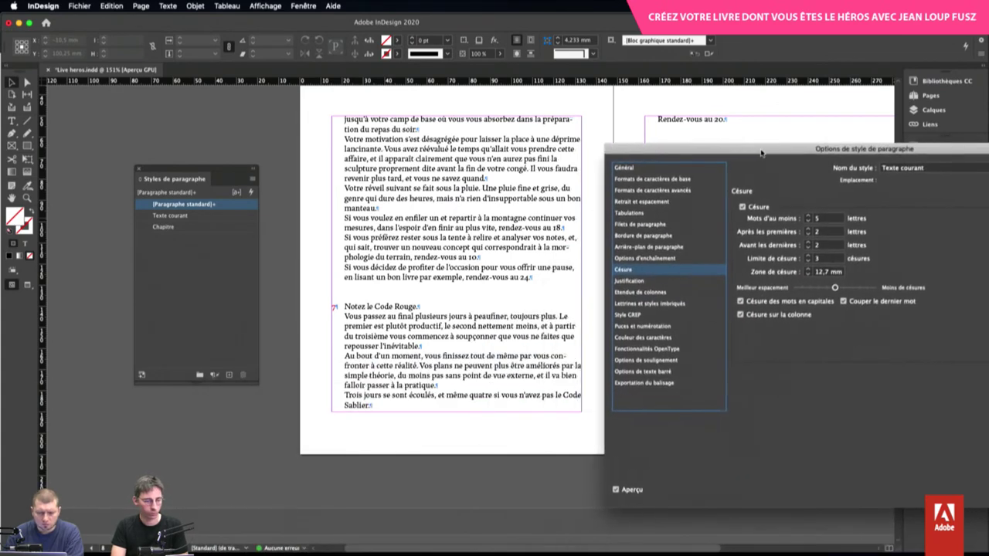
left_click(808, 218)
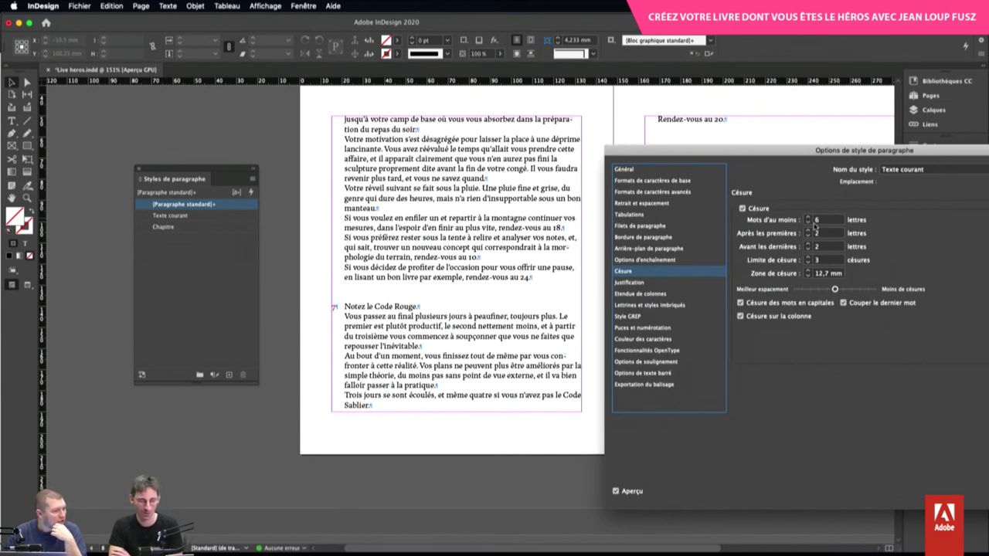
left_click(808, 231)
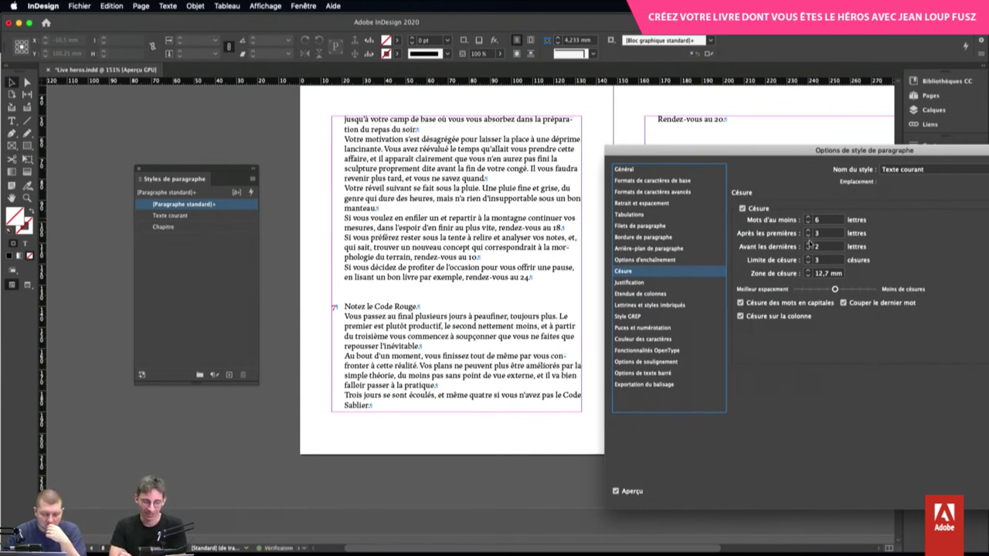
left_click(808, 244)
left_click(808, 263)
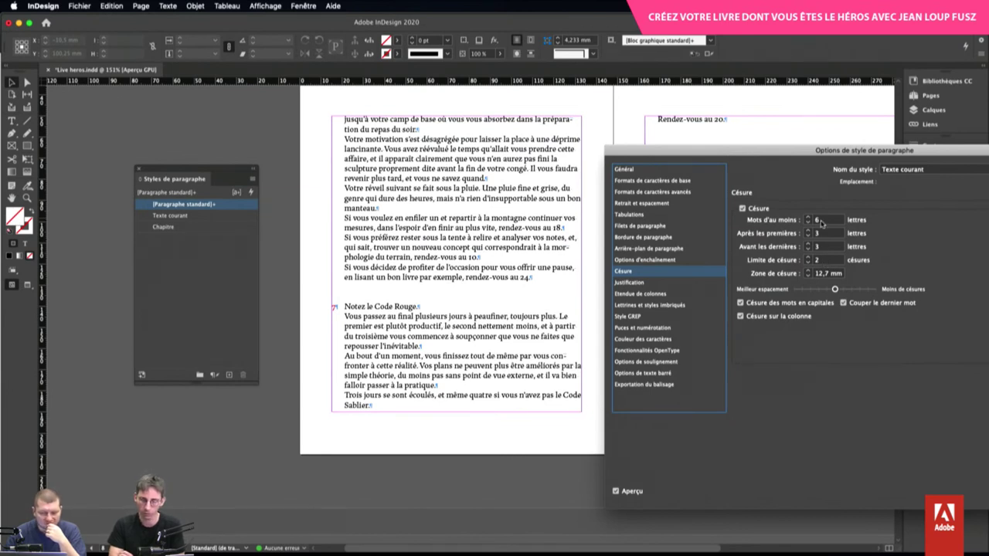
Disable hyphenation of capitalized words, of the last word and across columns for the Texte courant style
left_click(761, 303)
left_click(762, 316)
left_click(853, 304)
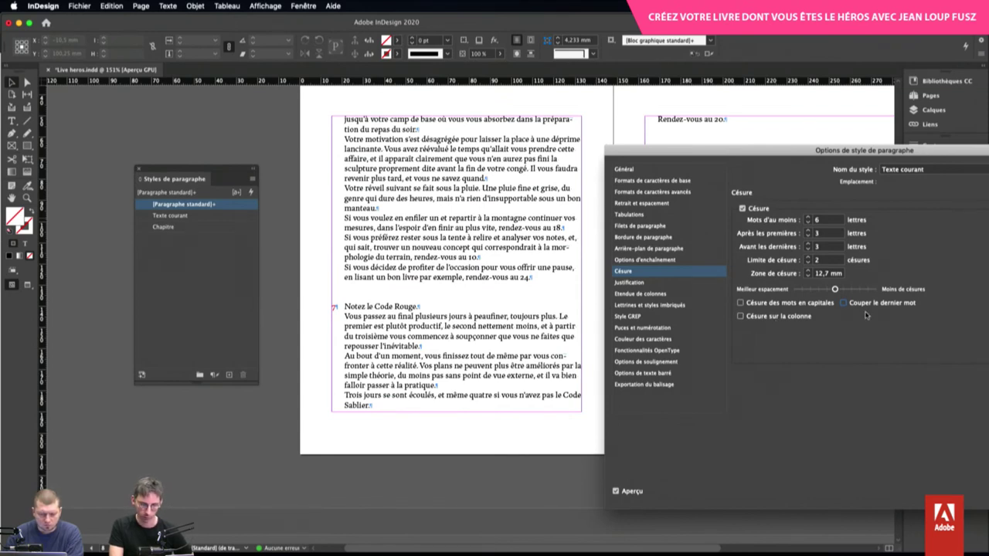
Set the Texte courant style's alignment to Justifier à gauche and confirm the style options
left_click(667, 204)
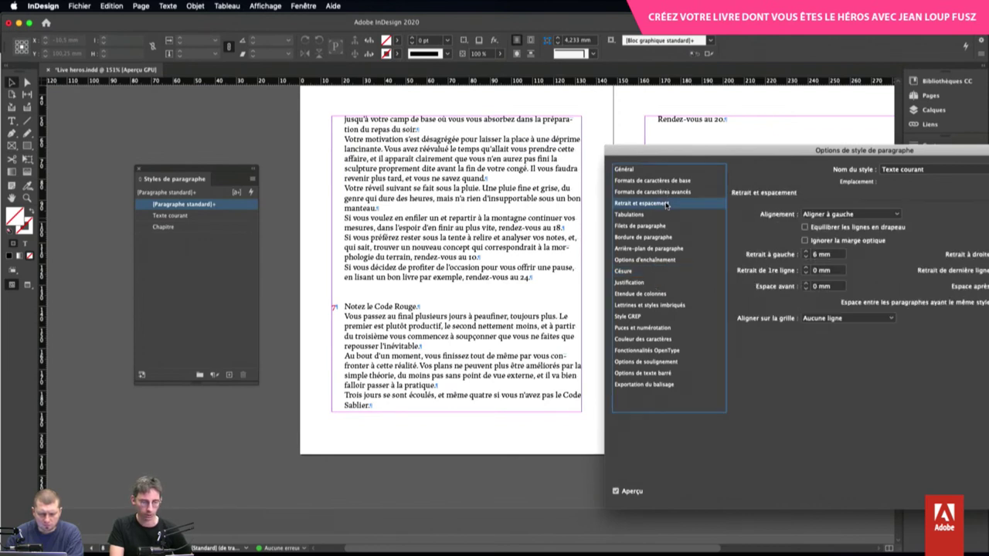
left_click(820, 215)
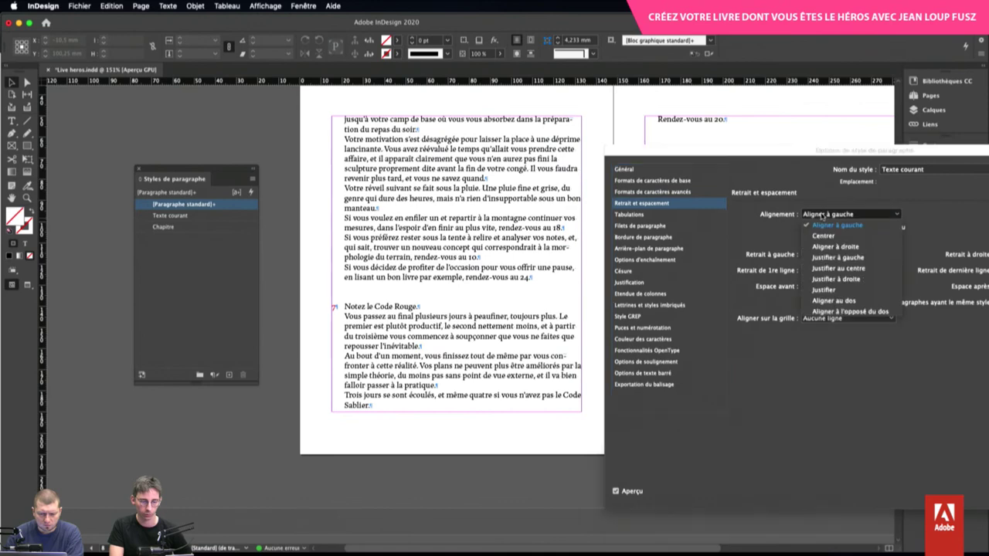
left_click(846, 258)
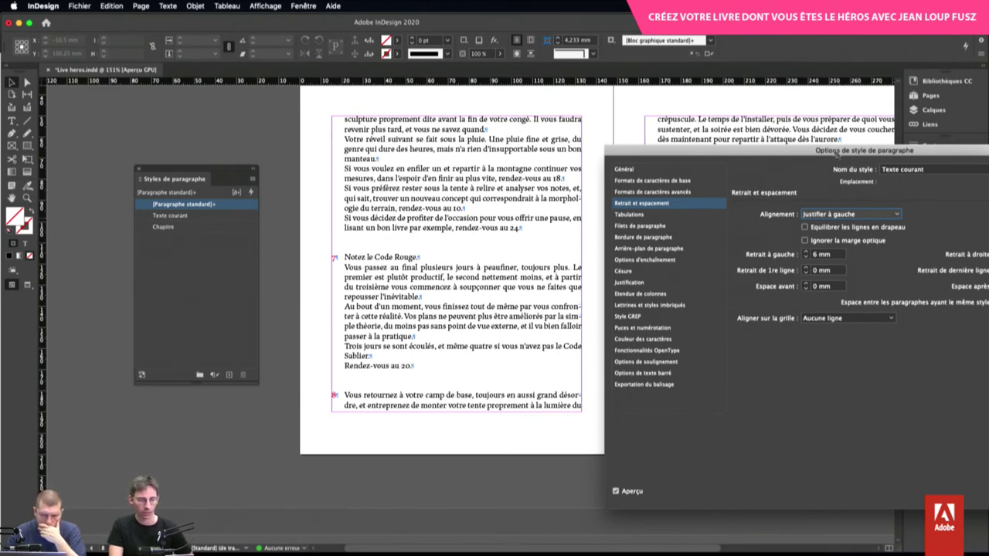
left_click_drag(827, 147, 692, 155)
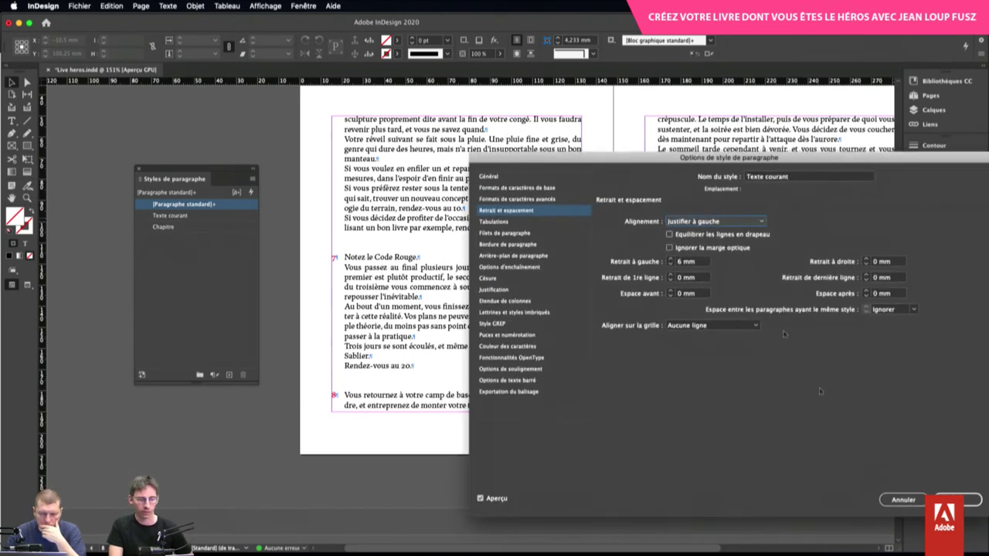
left_click(958, 500)
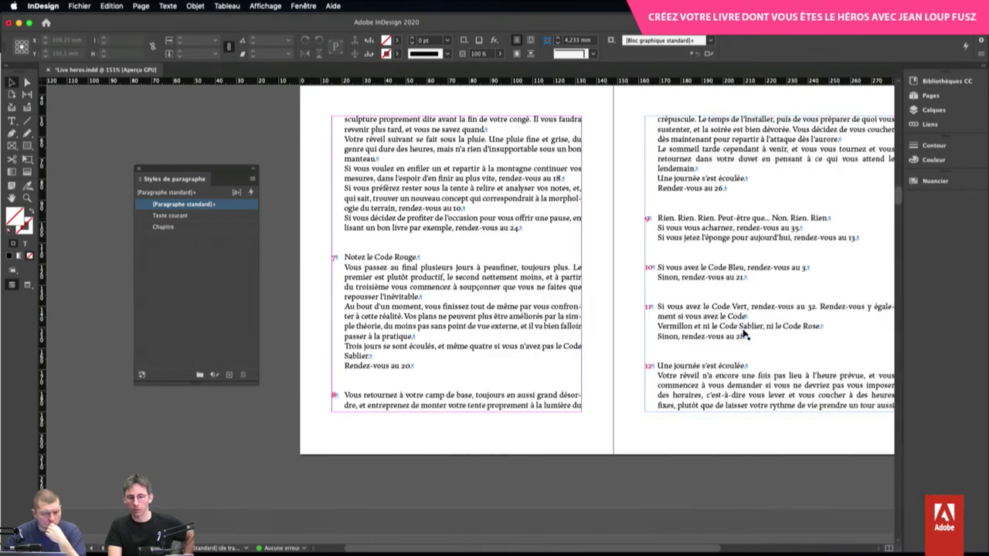
left_click(512, 342)
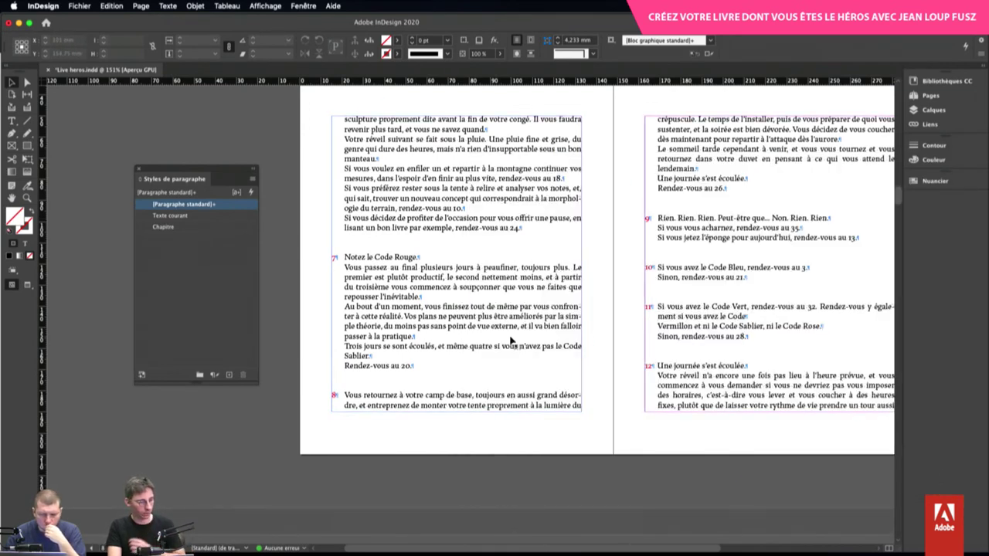
right_click(215, 219)
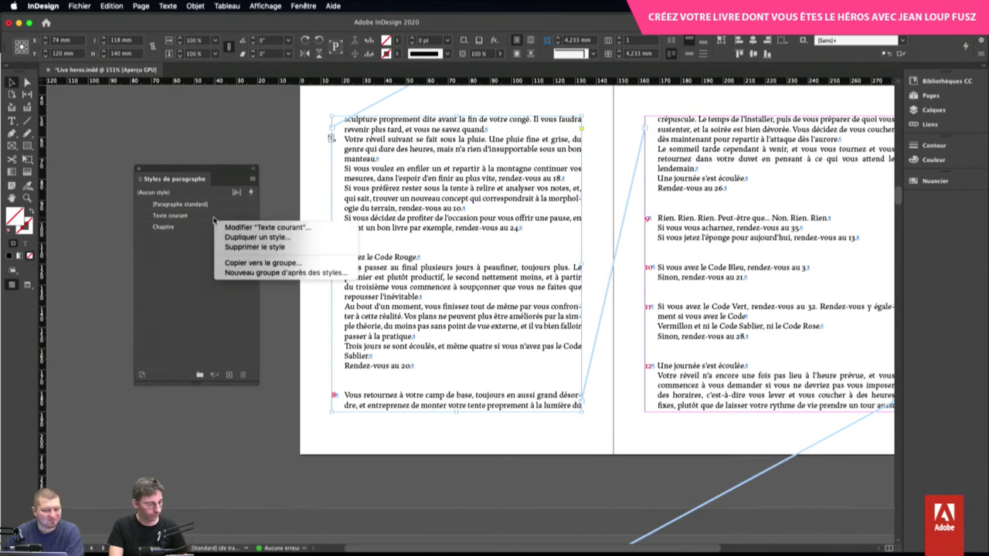
left_click(235, 238)
type("C")
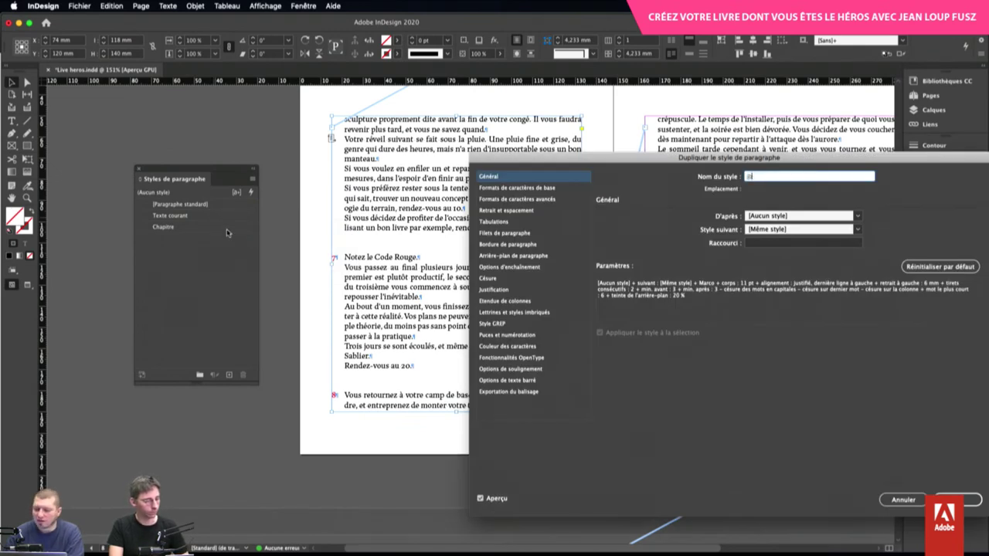
key("Escape")
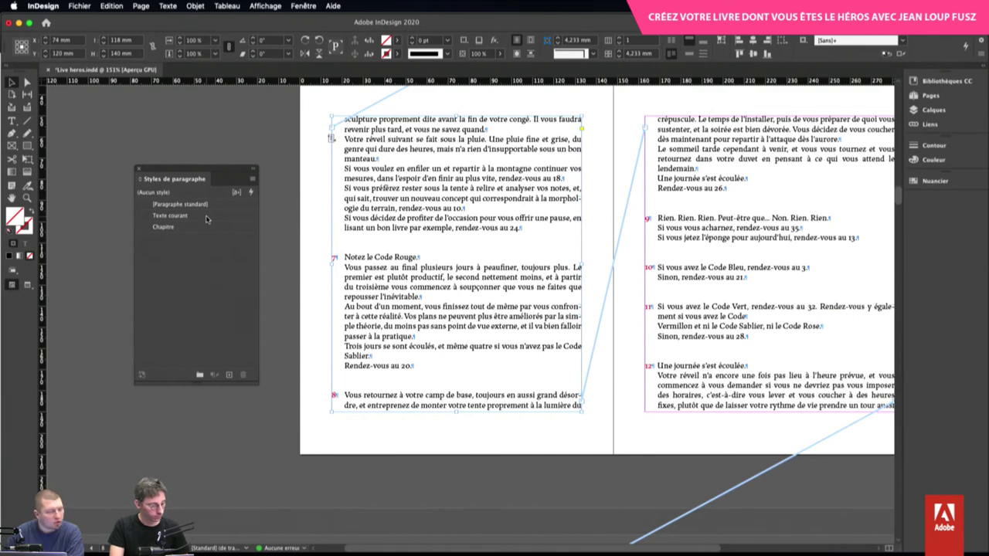
Set the maximum word spacing (Intermots) in the Texte courant style's justification settings to 120 %
right_click(206, 220)
left_click(223, 227)
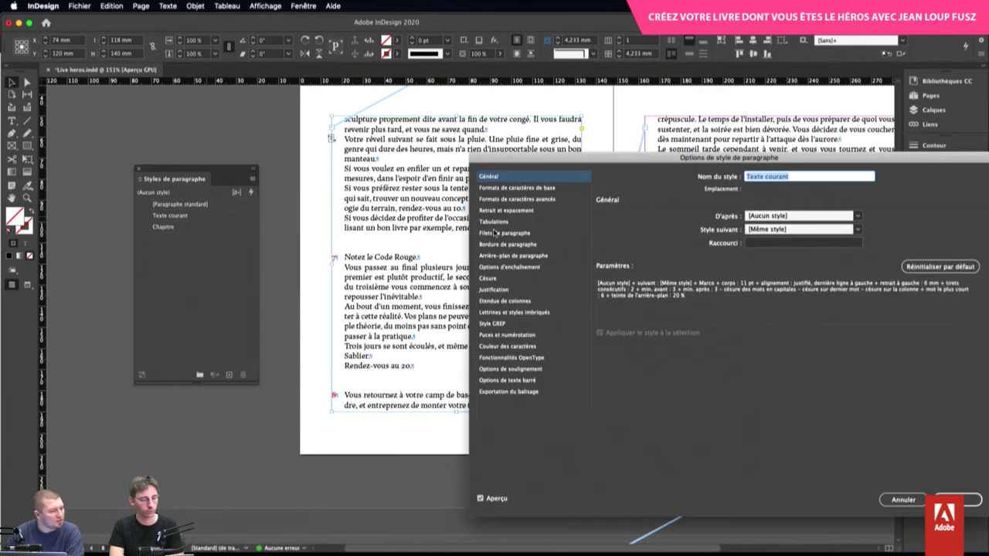
left_click(514, 292)
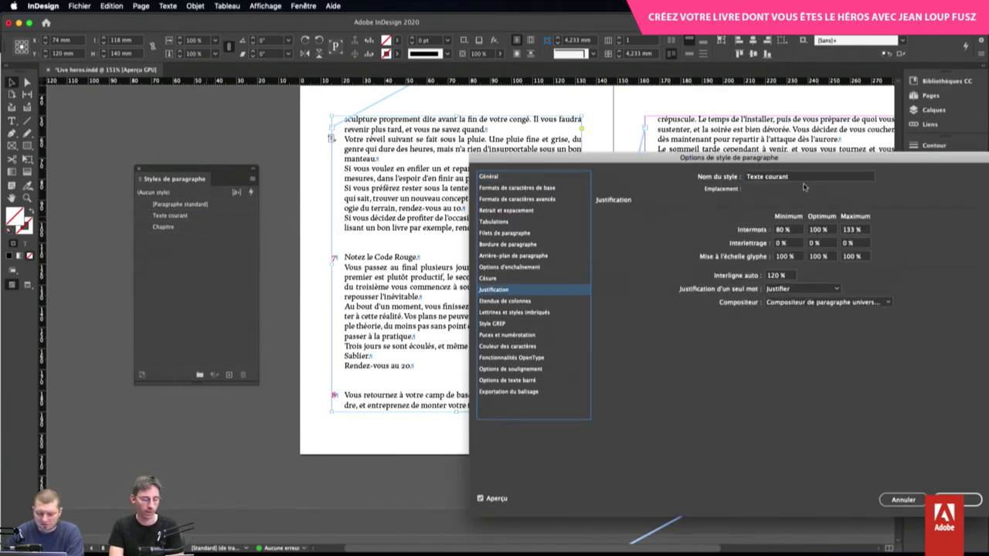
left_click_drag(801, 159, 719, 261)
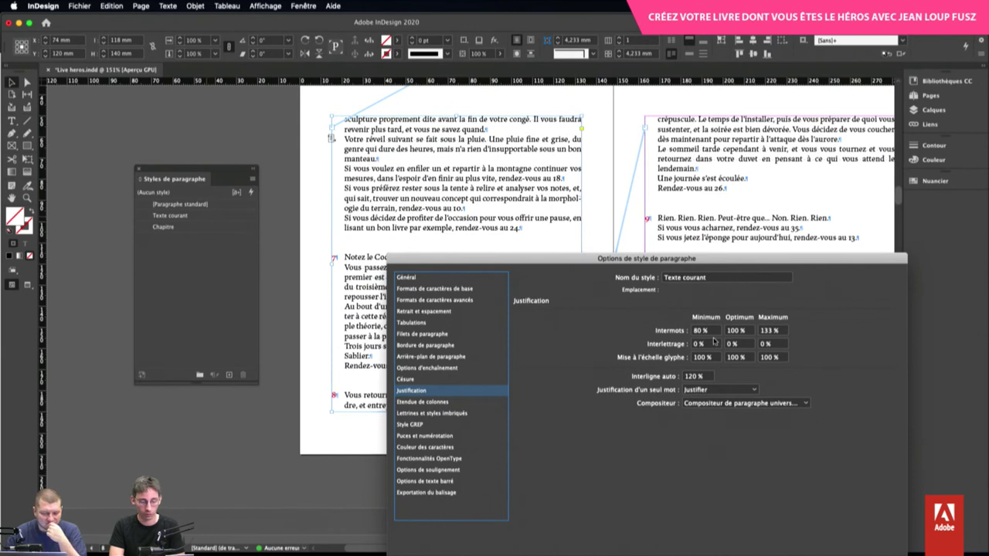
left_click(713, 332)
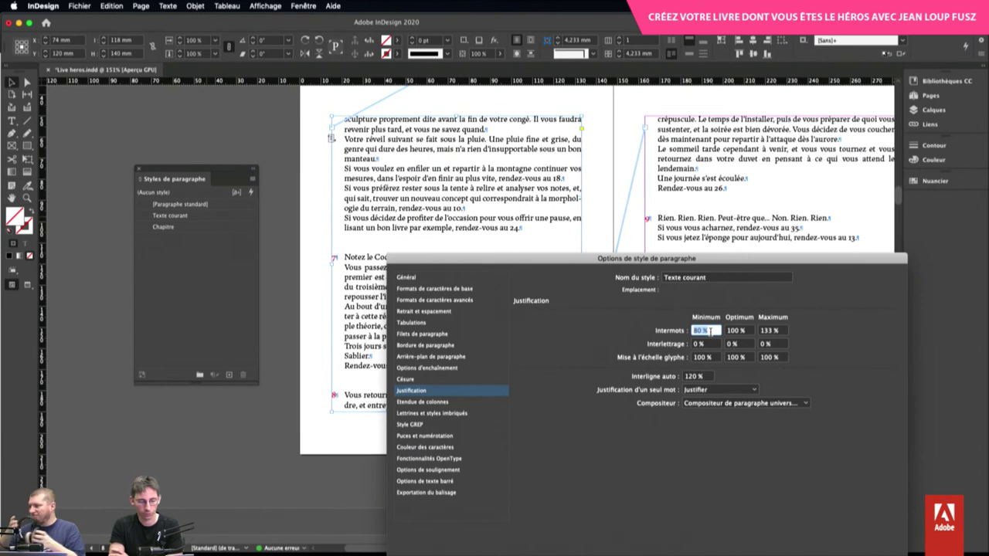
left_click(769, 330)
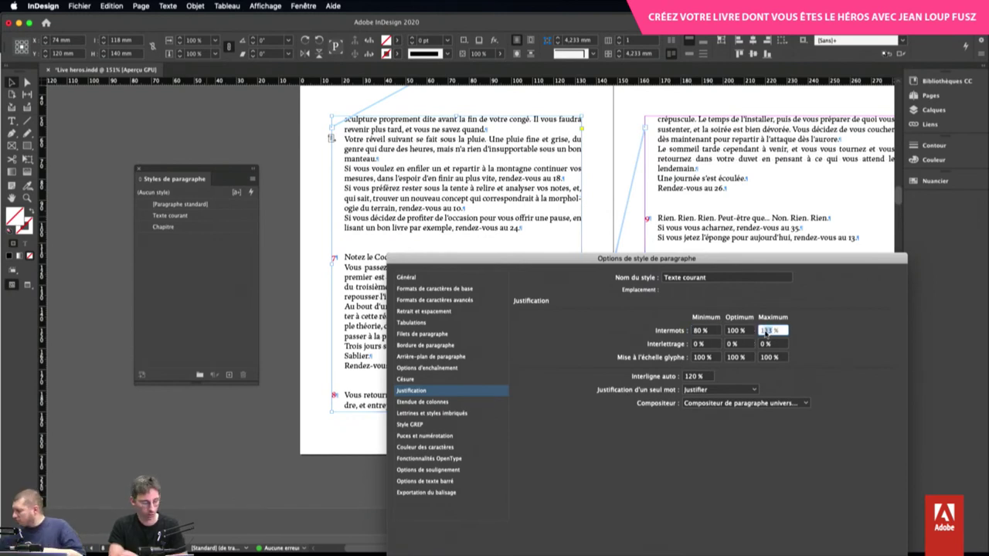
type("120")
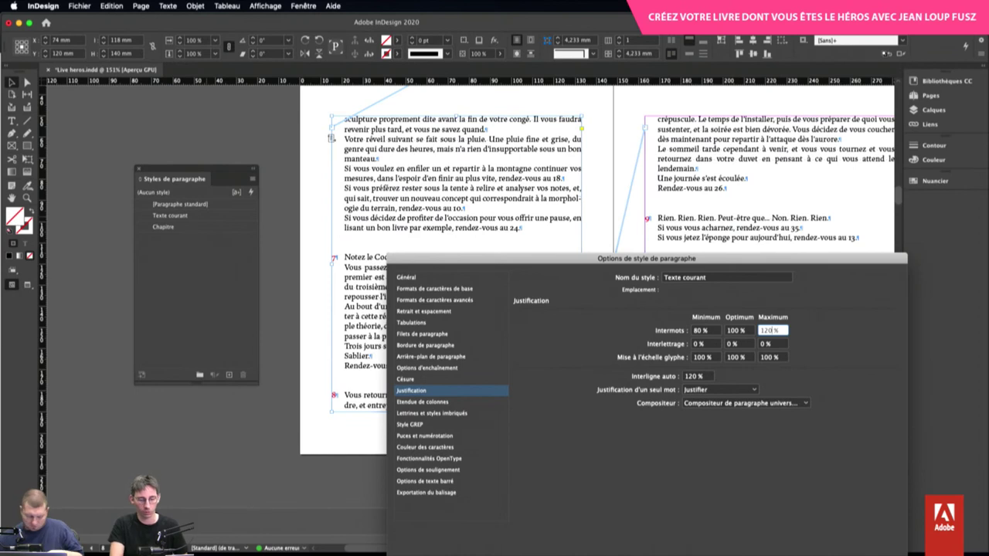
Set the Texte courant style's letter spacing (Interlettrage) to -2 % minimum and 2 % maximum, and confirm the style options
left_click(706, 345)
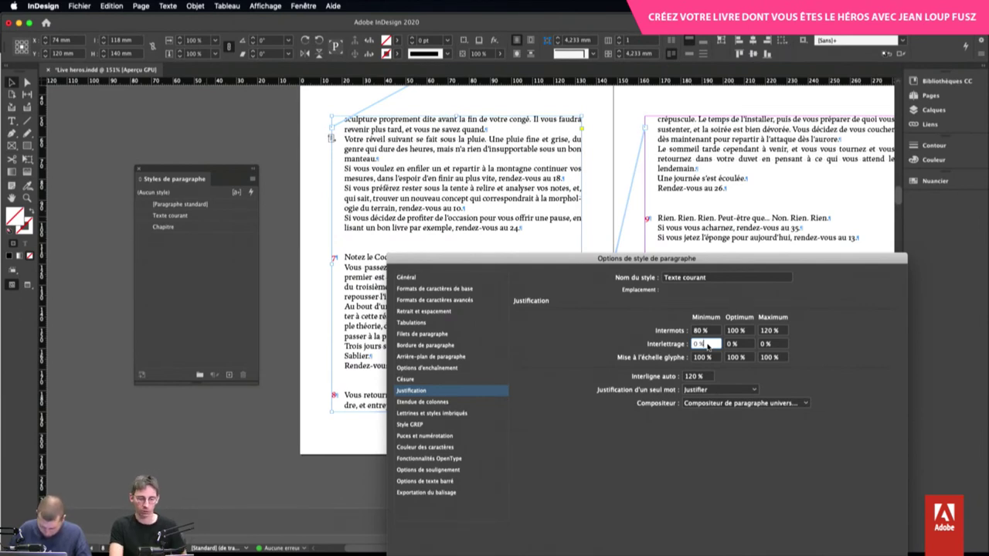
left_click_drag(707, 347, 665, 347)
type("-2")
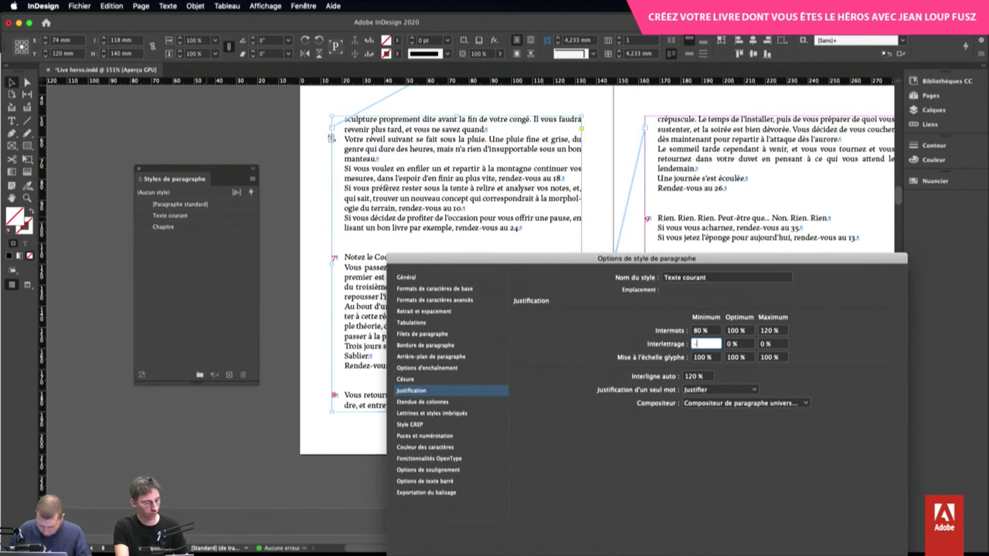
key("Tab")
key("Tab")
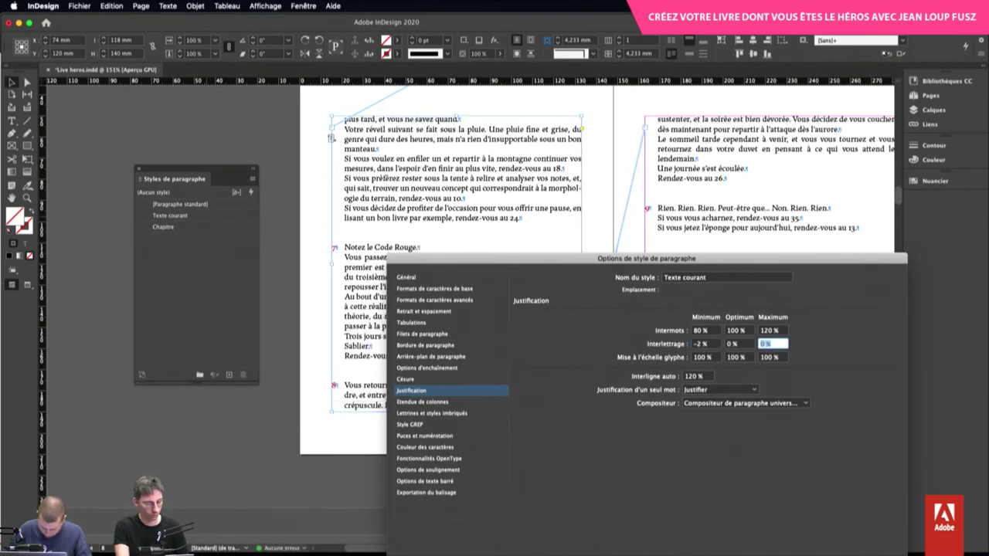
type("2")
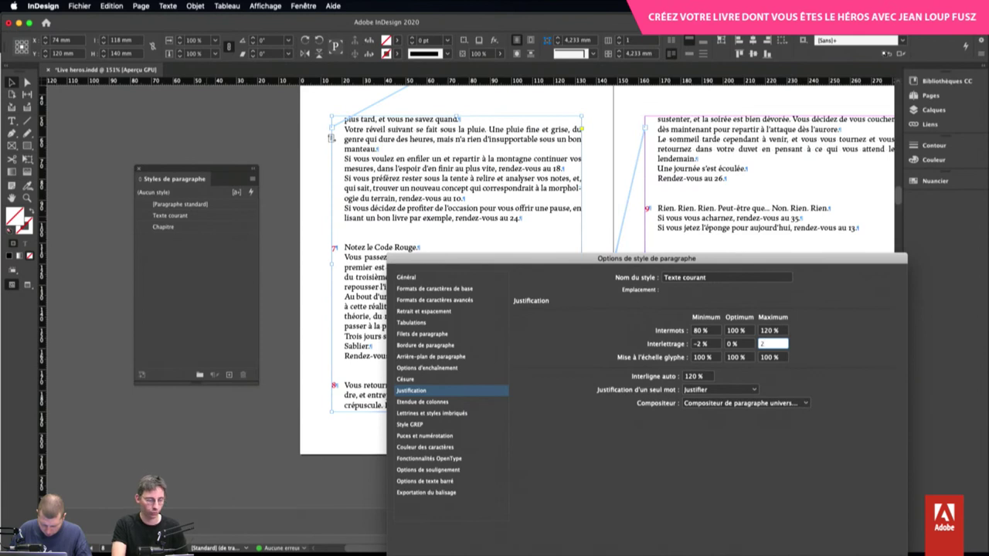
key("Tab")
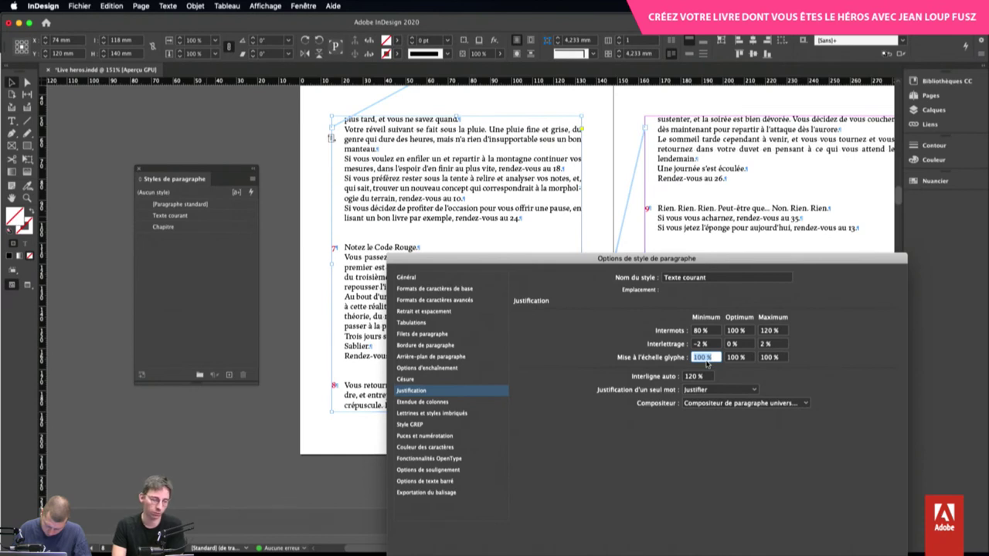
key("Return")
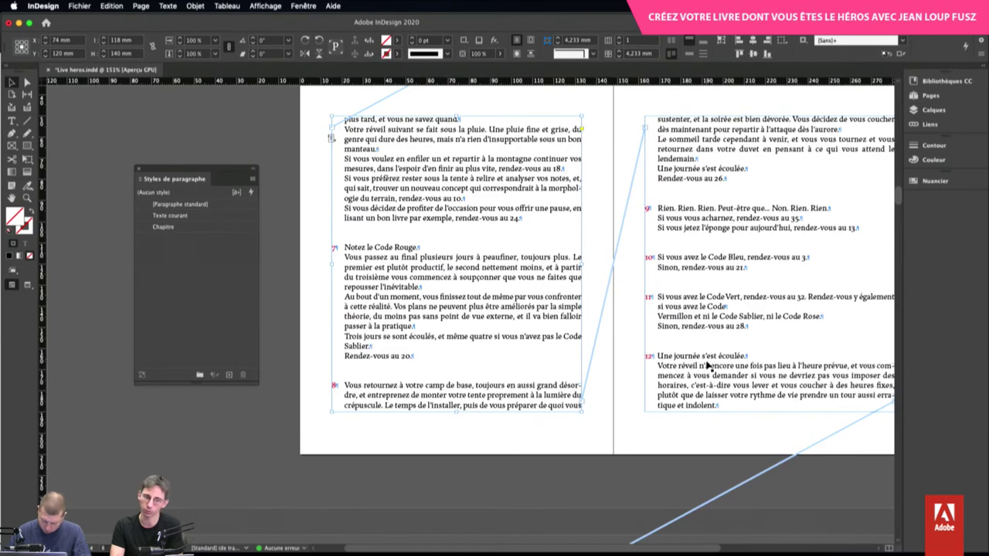
Examine the justified line ends above chapter 7 up close in the preview display, and close the Styles de paragraphe panel
left_click(326, 155)
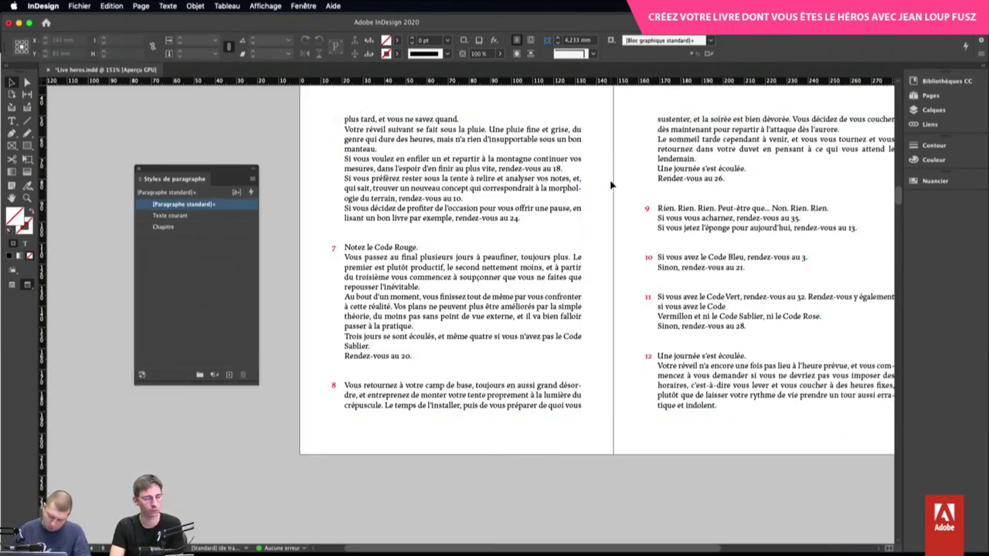
scroll(610, 185, "up", 3)
scroll(610, 186, "up", 1)
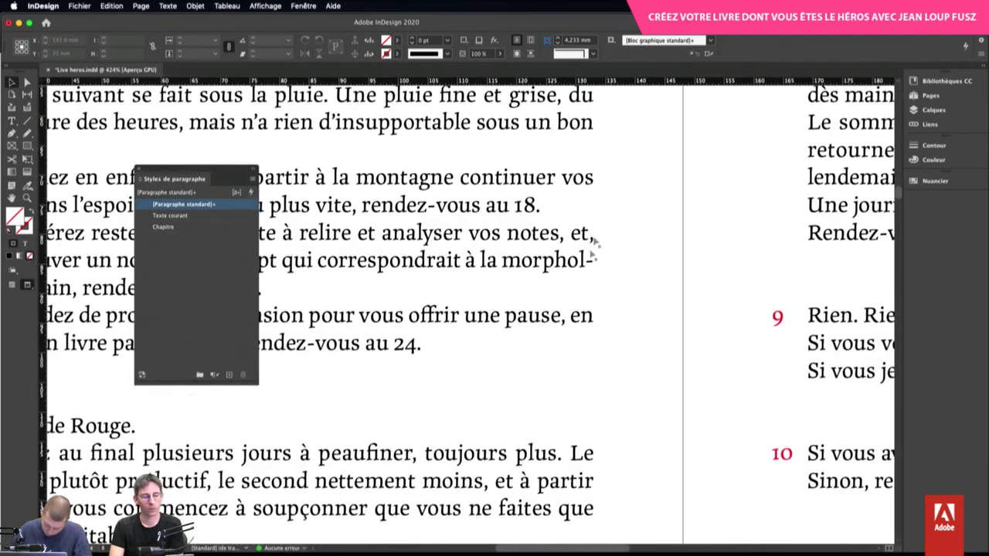
left_click(587, 267)
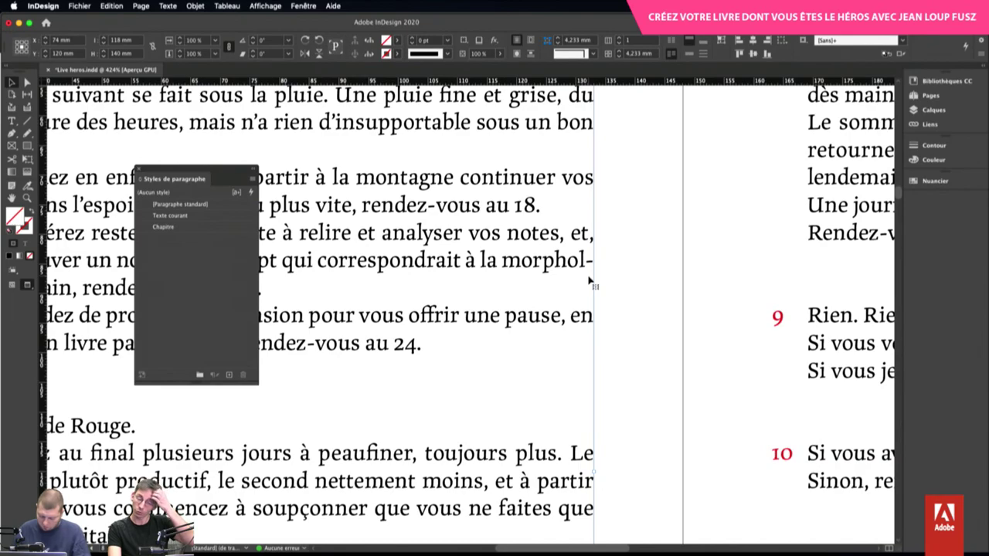
scroll(589, 282, "down", 2)
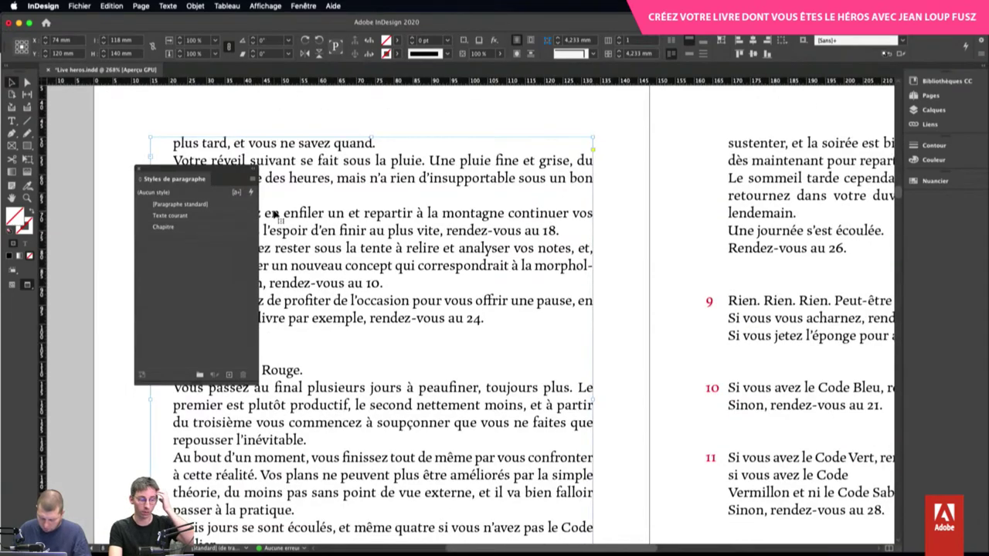
left_click(140, 170)
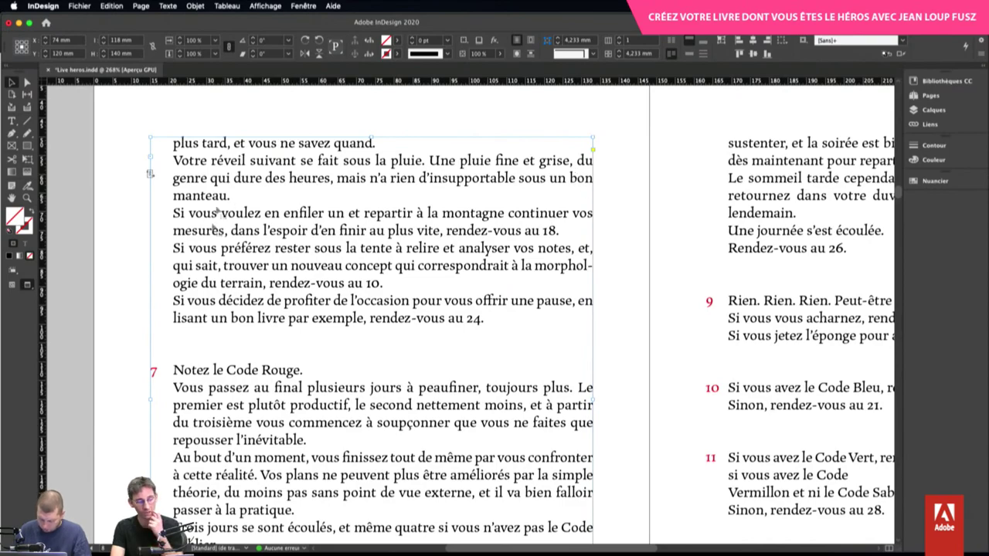
Examine the justified line ends on the spread that holds the start of chapter 6
scroll(546, 308, "down", 1)
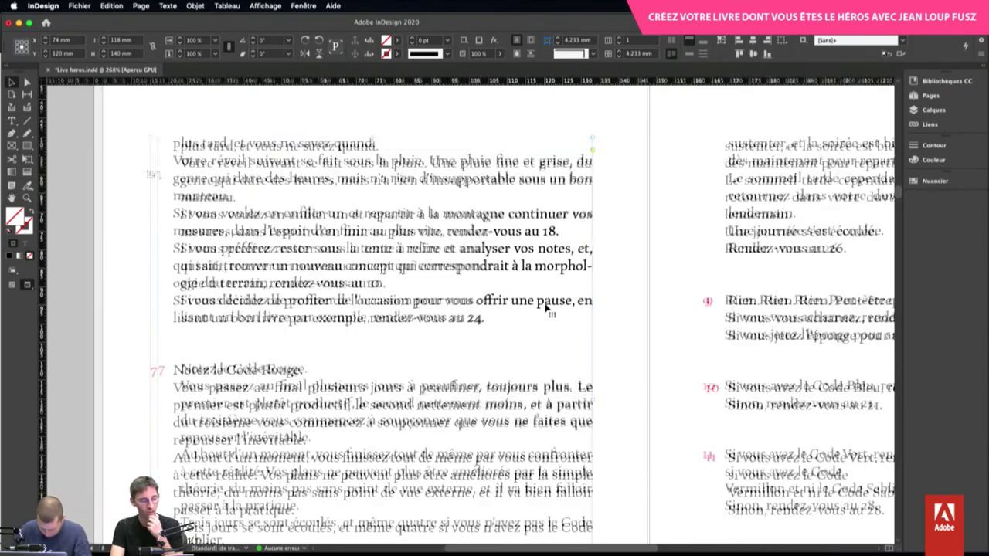
scroll(545, 308, "up", 10)
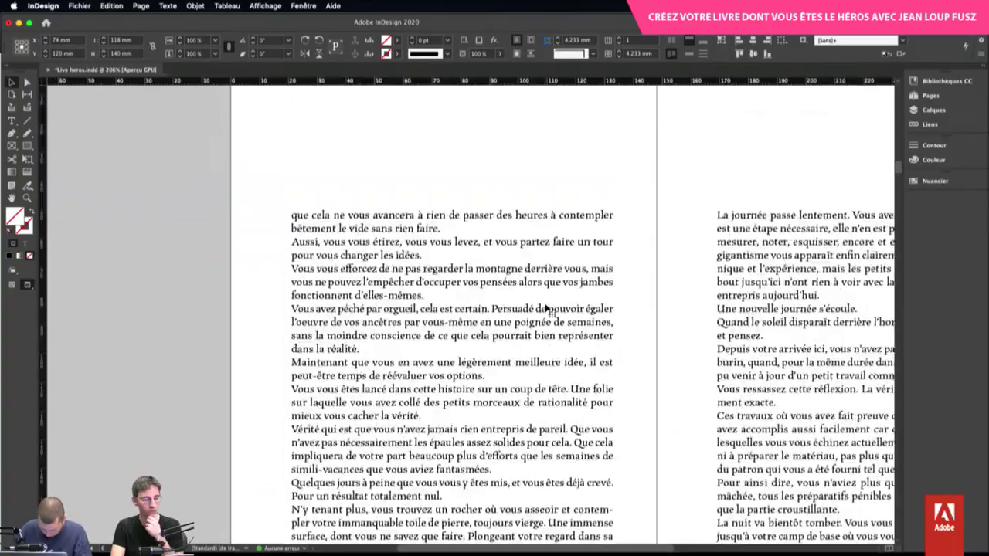
scroll(545, 307, "right", 3)
scroll(545, 308, "right", 5)
left_click(759, 357)
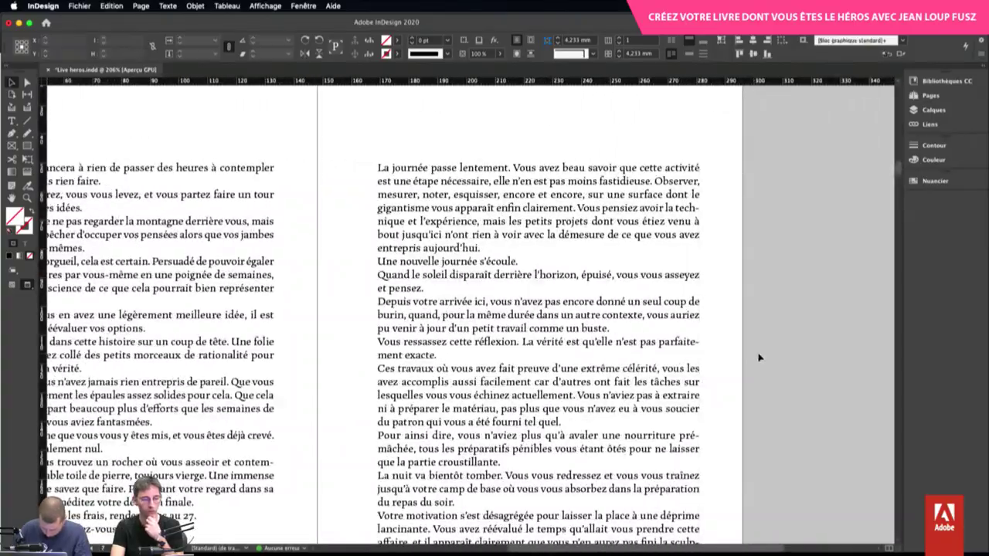
scroll(759, 357, "down", 1)
scroll(759, 357, "down", 2)
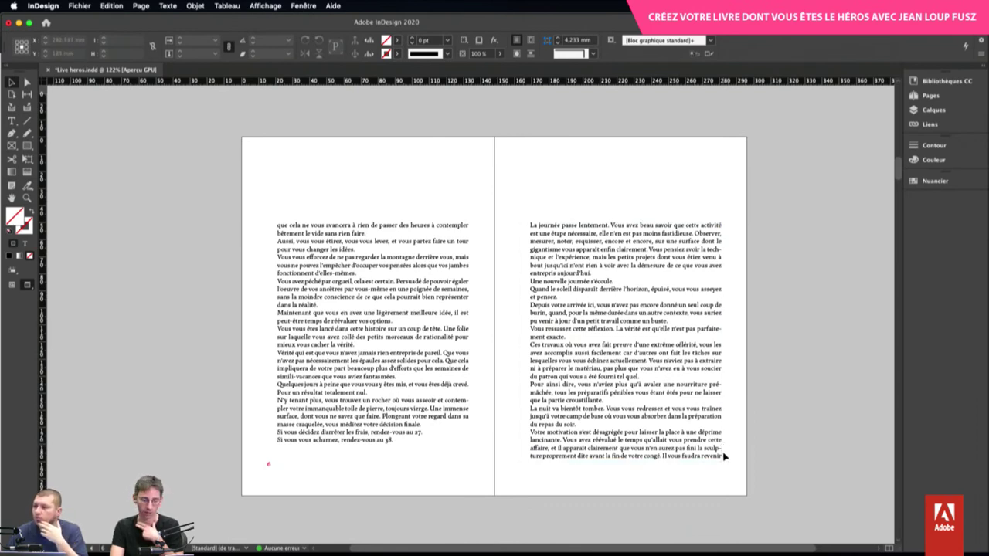
Enable optical margin alignment (Alignement optique des marges) for the body text story with an 11 pt size, and close the Article panel
left_click(661, 372)
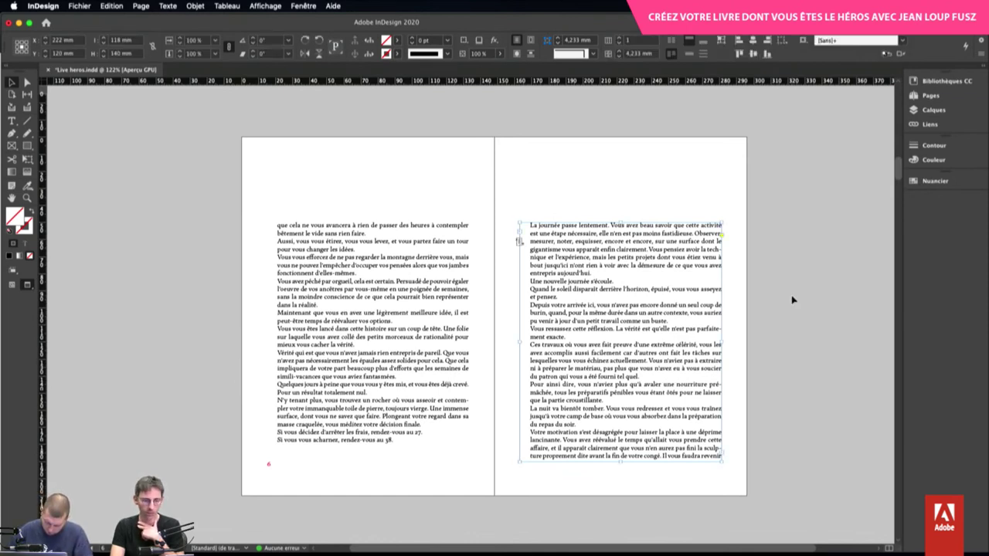
left_click(308, 6)
mouse_move(395, 262)
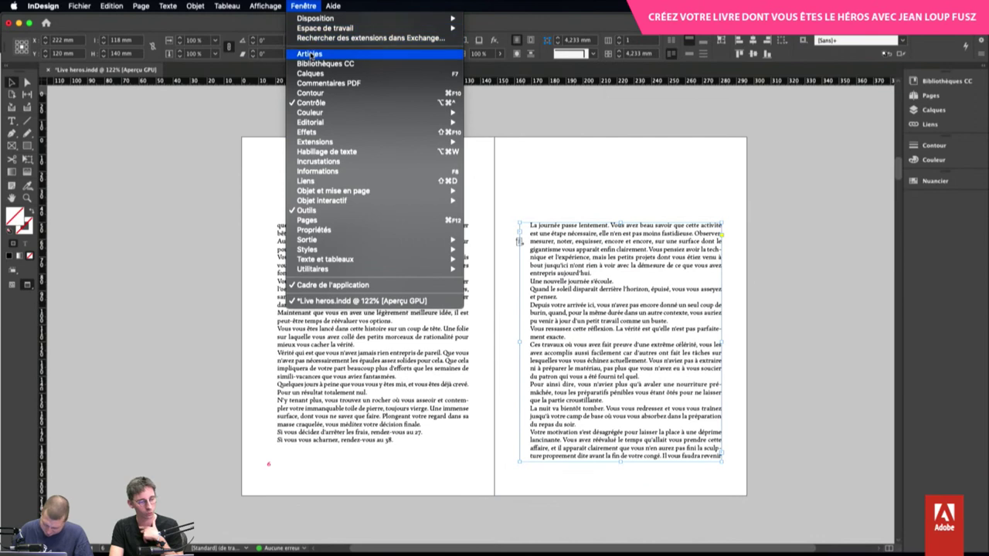
mouse_move(332, 261)
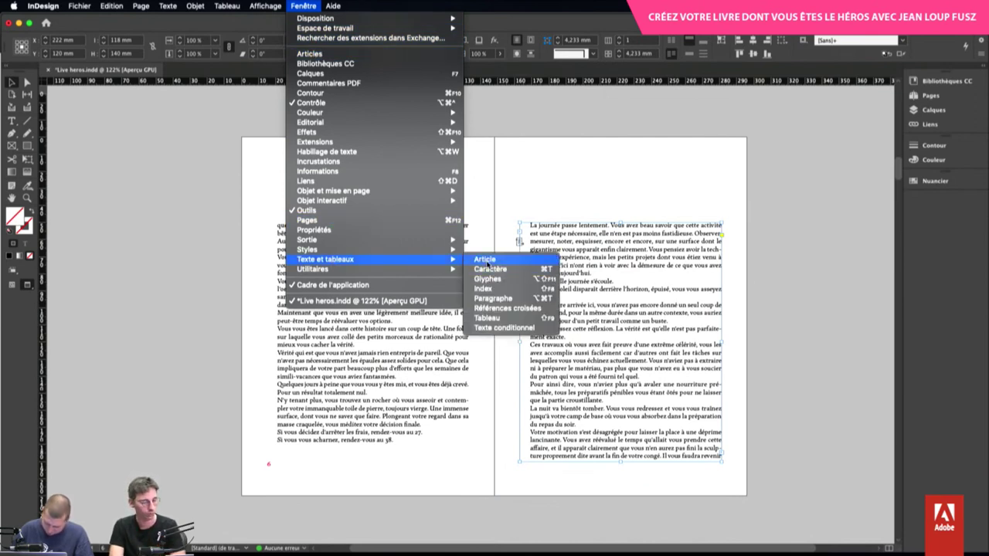
left_click(486, 263)
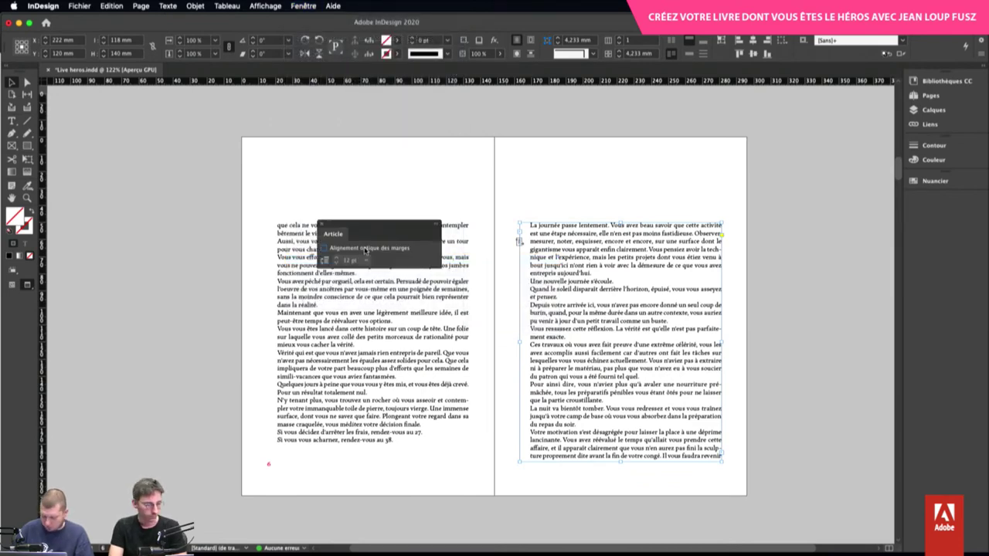
left_click(365, 250)
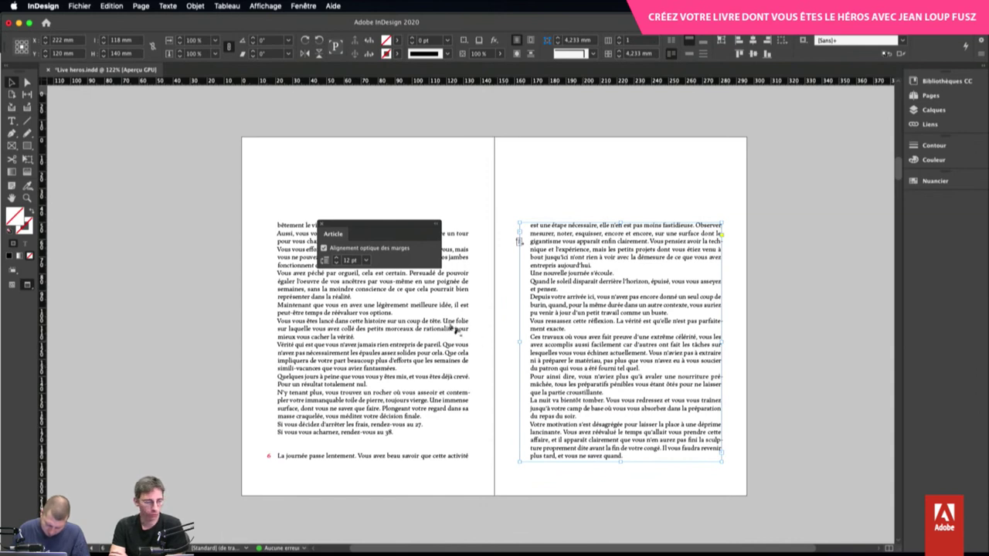
left_click(337, 262)
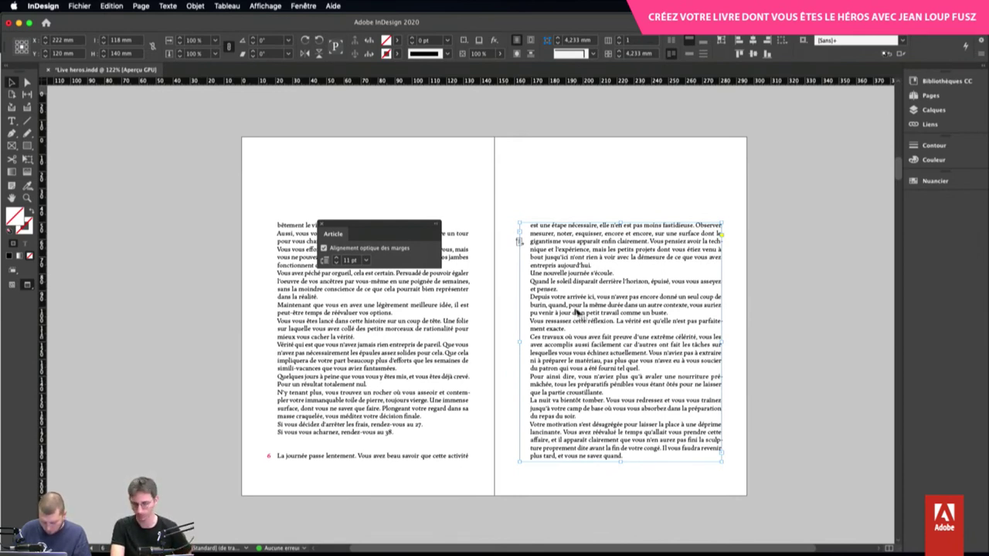
left_click_drag(319, 226, 319, 226)
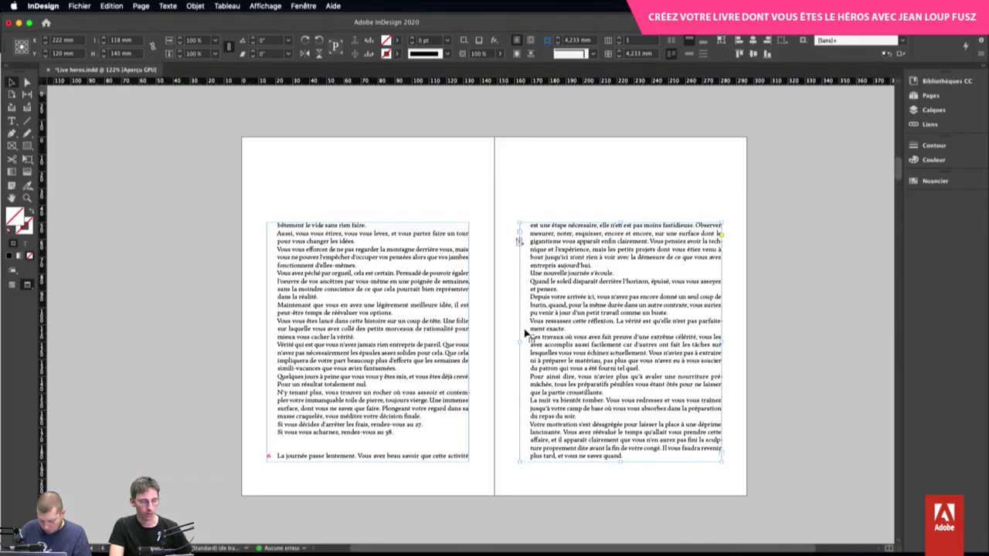
Examine the hyphens and punctuation along the text frame edges of the chapter 6 spread, up close and at spread scale
scroll(771, 351, "up", 3)
scroll(770, 354, "up", 4)
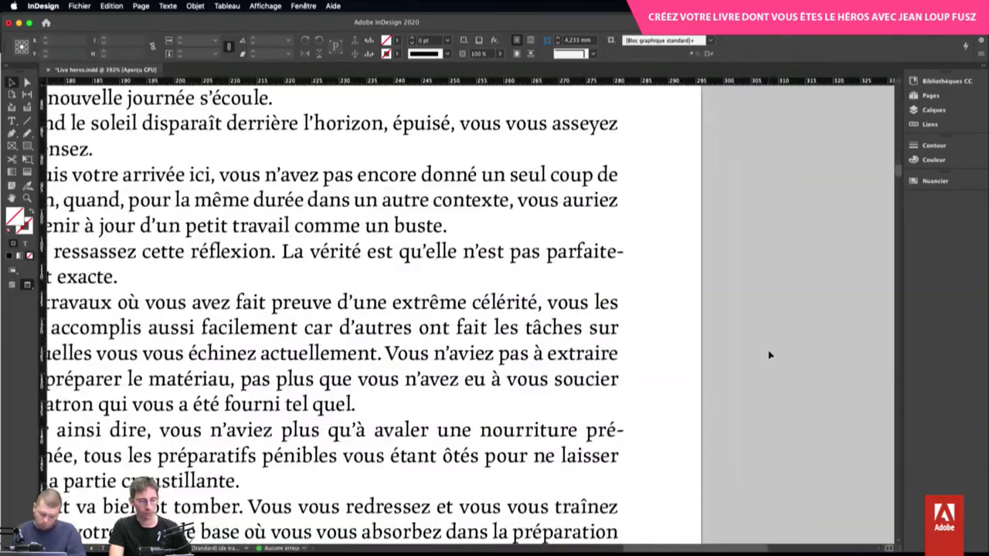
left_click(690, 377)
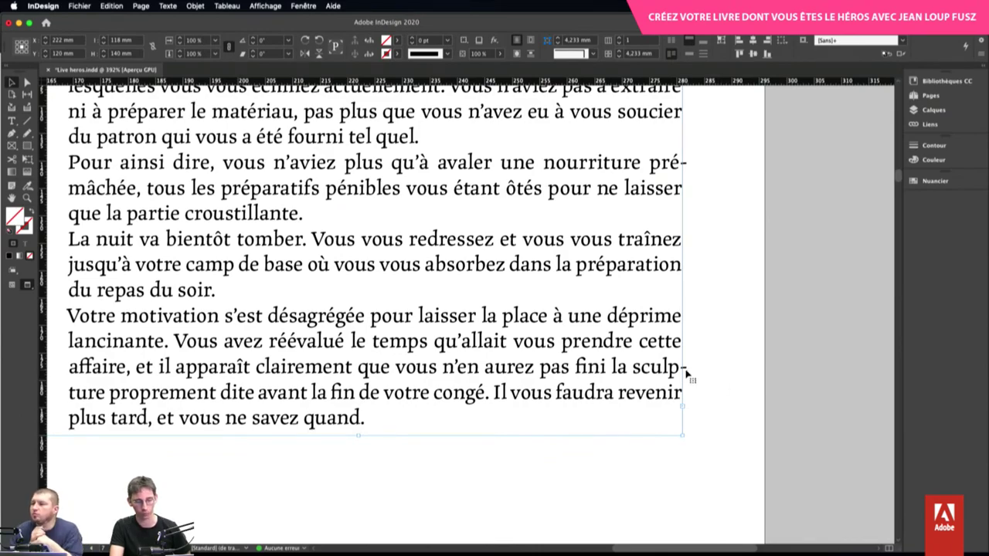
scroll(686, 374, "up", 10)
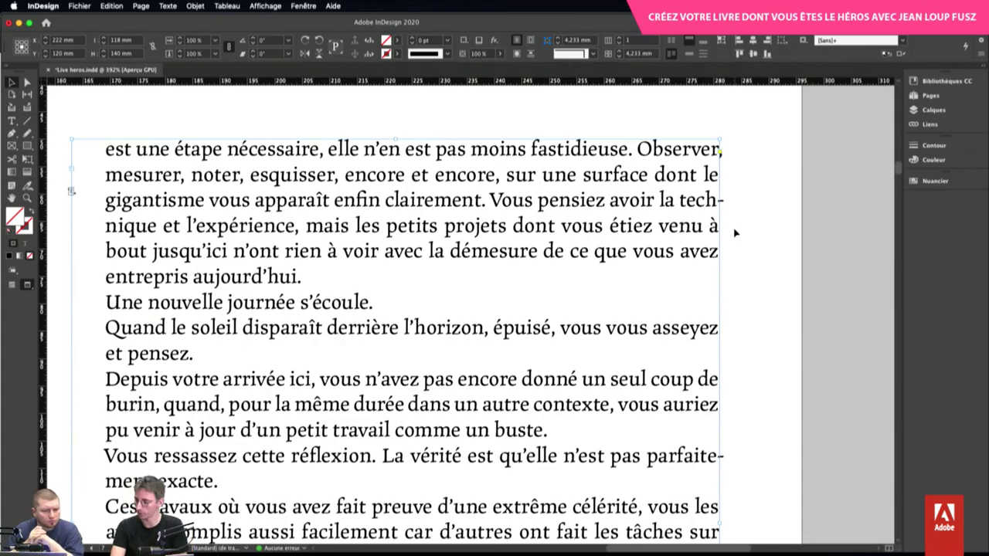
scroll(734, 232, "down", 5)
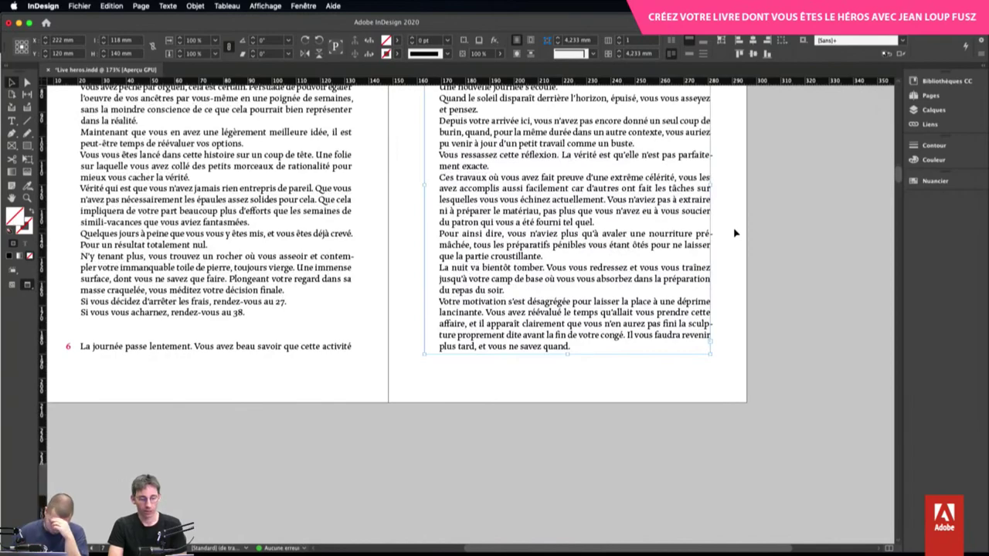
left_click(721, 328)
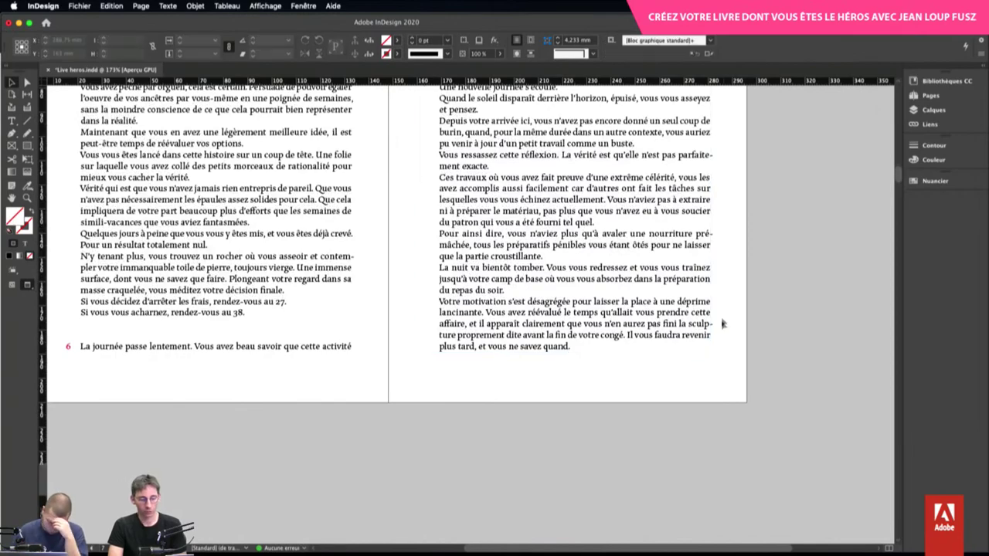
scroll(721, 329, "down", 3)
scroll(721, 330, "up", 2)
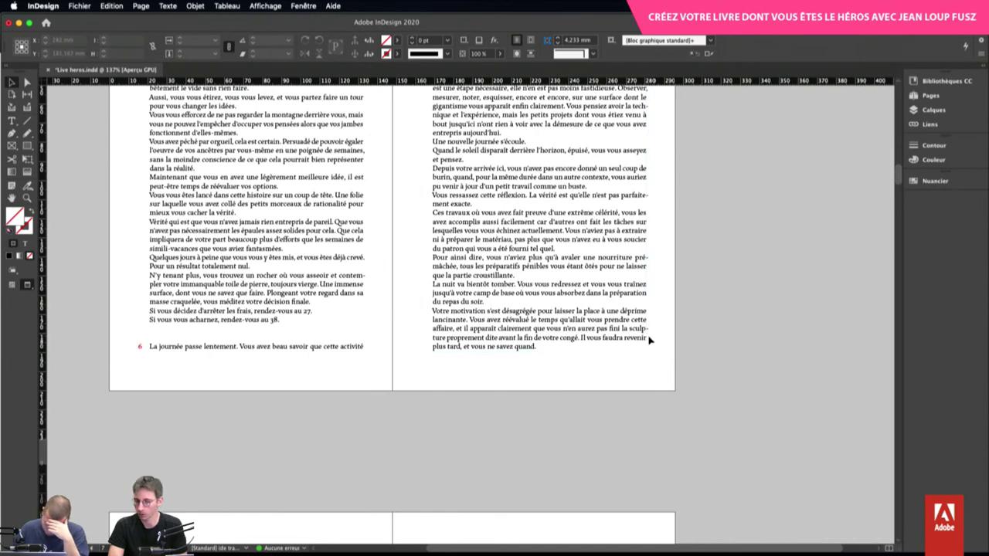
scroll(660, 343, "down", 1)
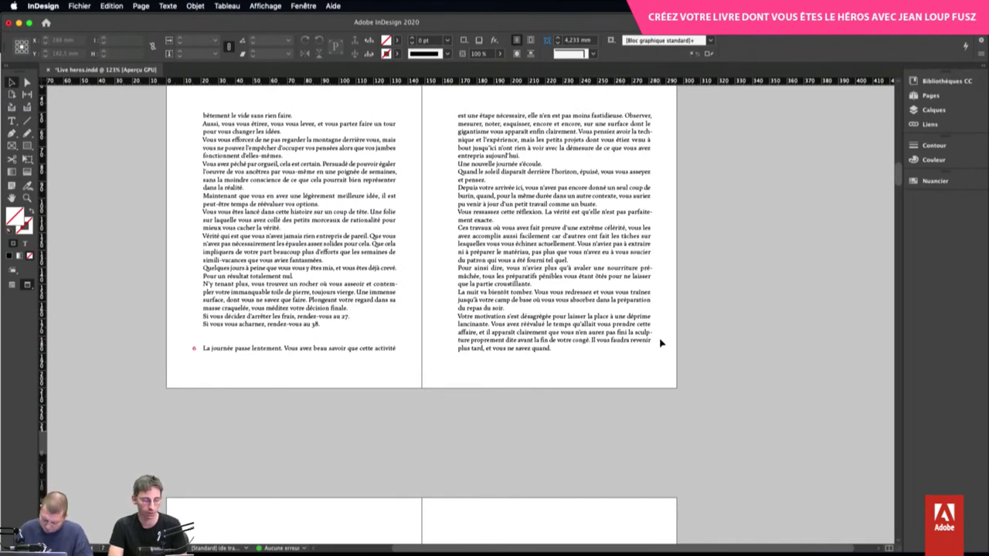
scroll(305, 238, "up", 4)
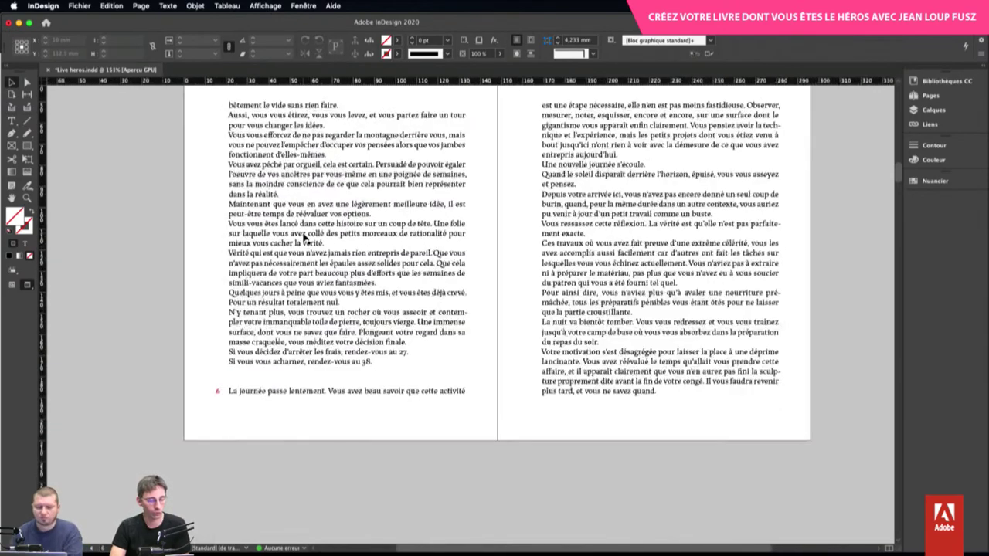
scroll(305, 238, "up", 1)
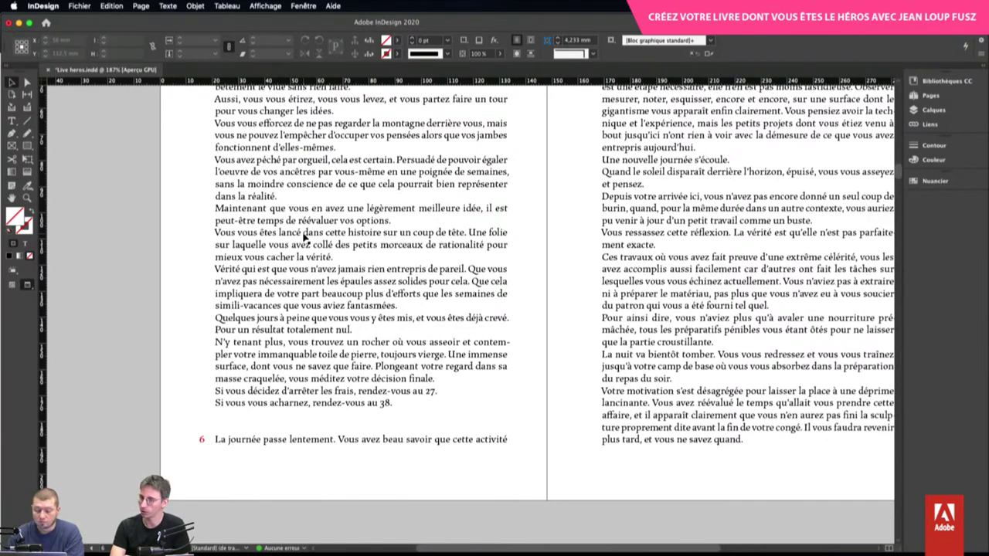
scroll(305, 237, "up", 3)
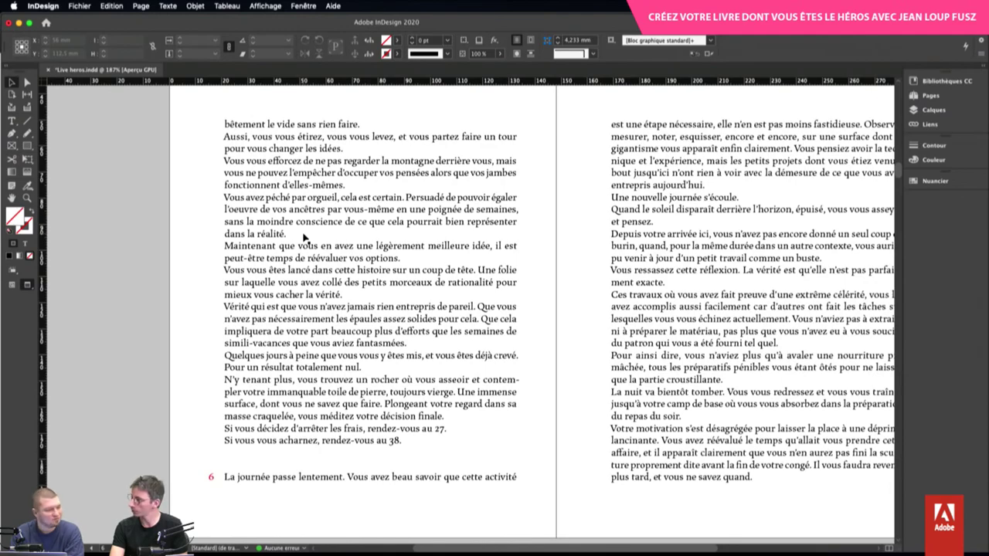
Review the overall look of the justified text across the opening spreads, from chapter 1 to chapter 12
scroll(305, 238, "down", 5)
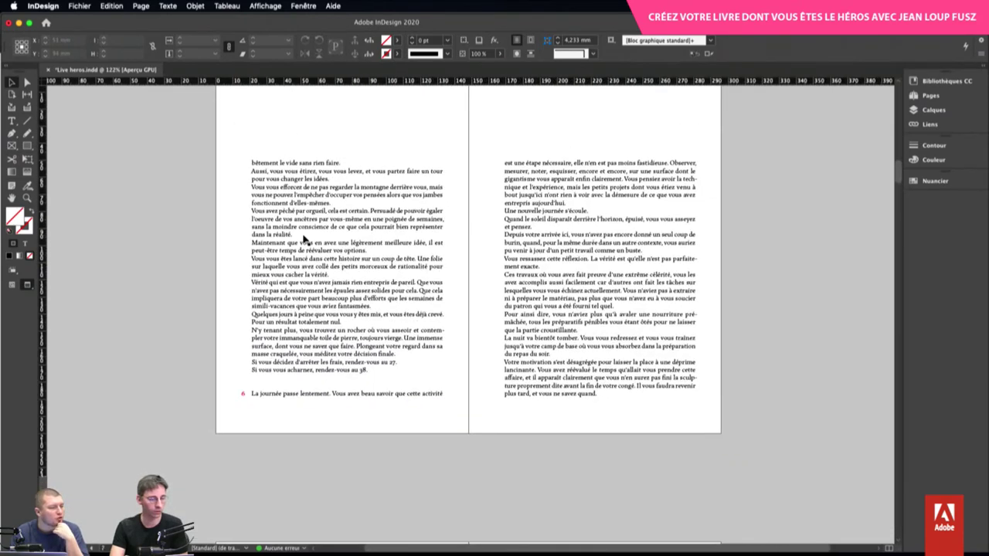
scroll(305, 238, "down", 10)
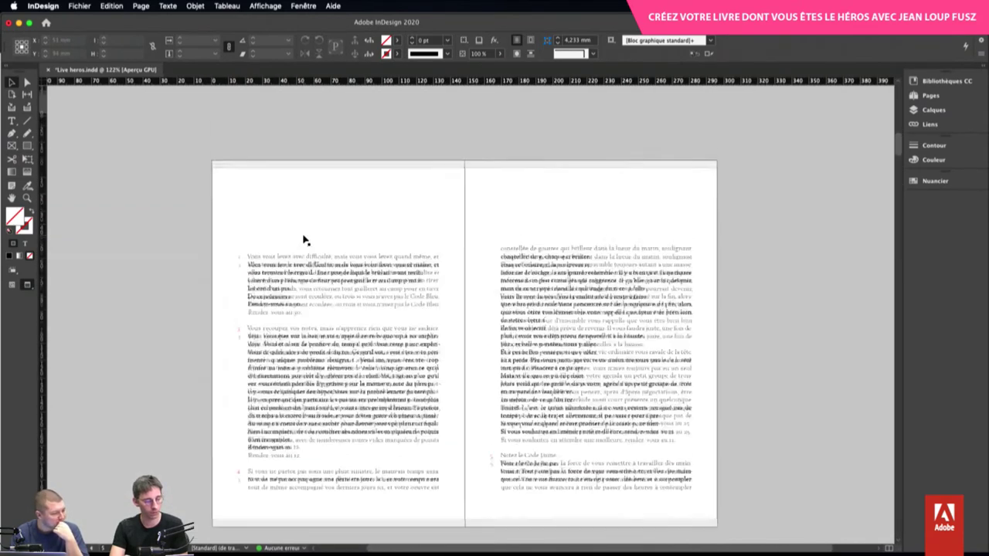
scroll(305, 240, "down", 8)
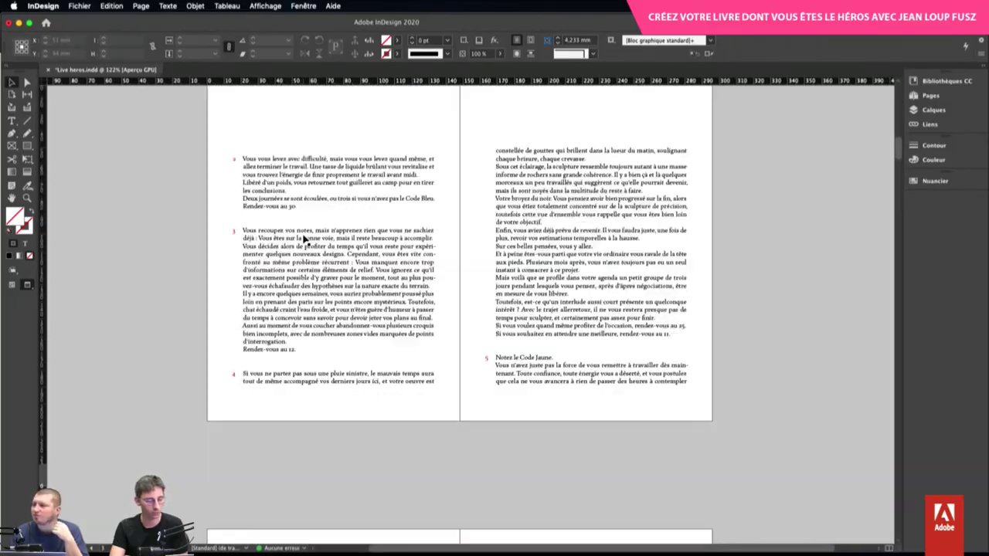
scroll(304, 240, "down", 20)
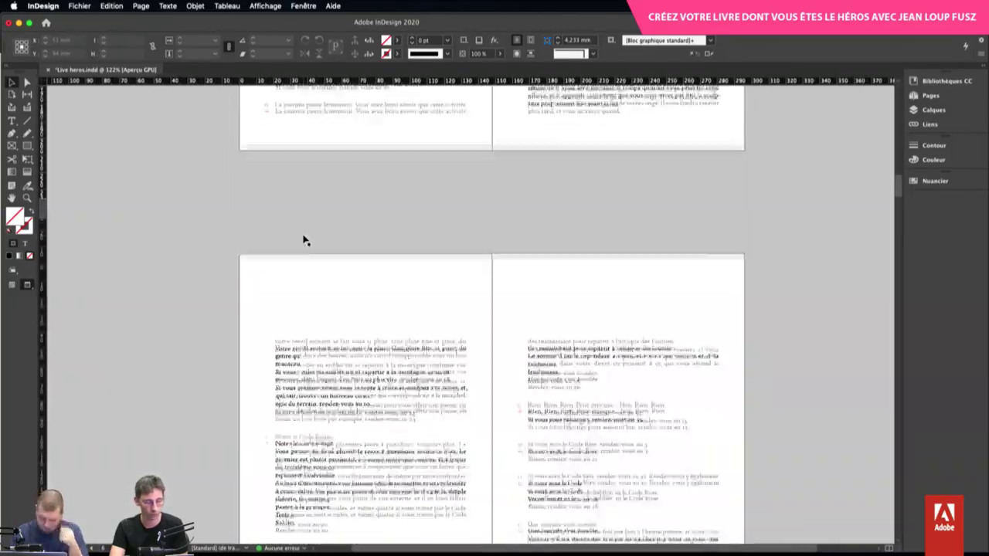
scroll(304, 239, "up", 15)
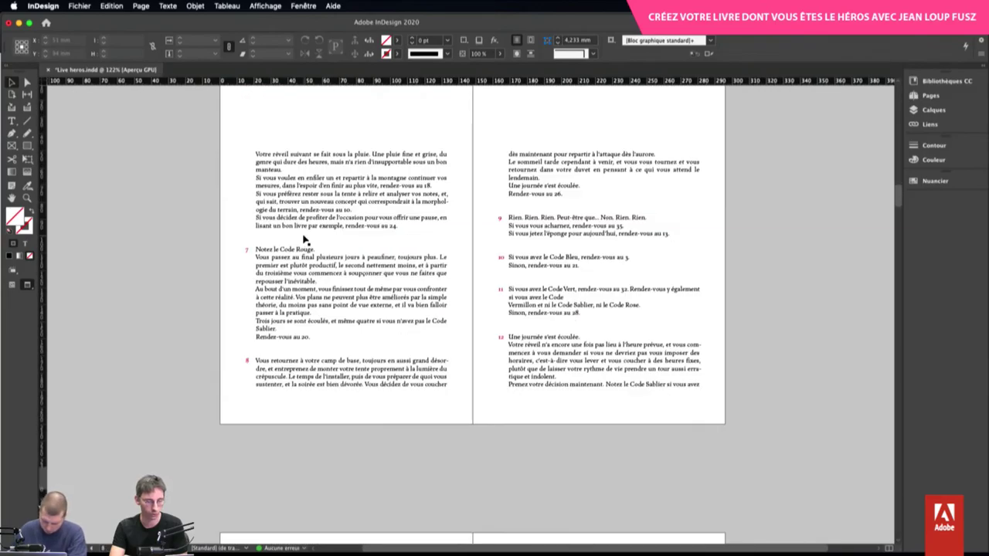
scroll(304, 239, "up", 15)
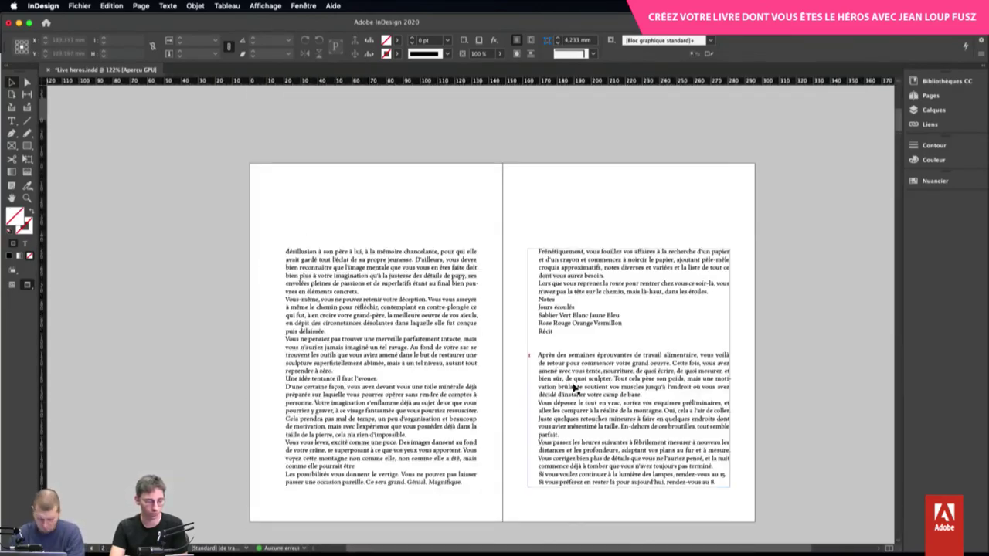
Select the number 15 in the "rendez-vous au 15" line ending chapter 1 and begin a new cross-reference (Nouvelle référence croisée) there
scroll(573, 389, "up", 5)
scroll(573, 388, "up", 5)
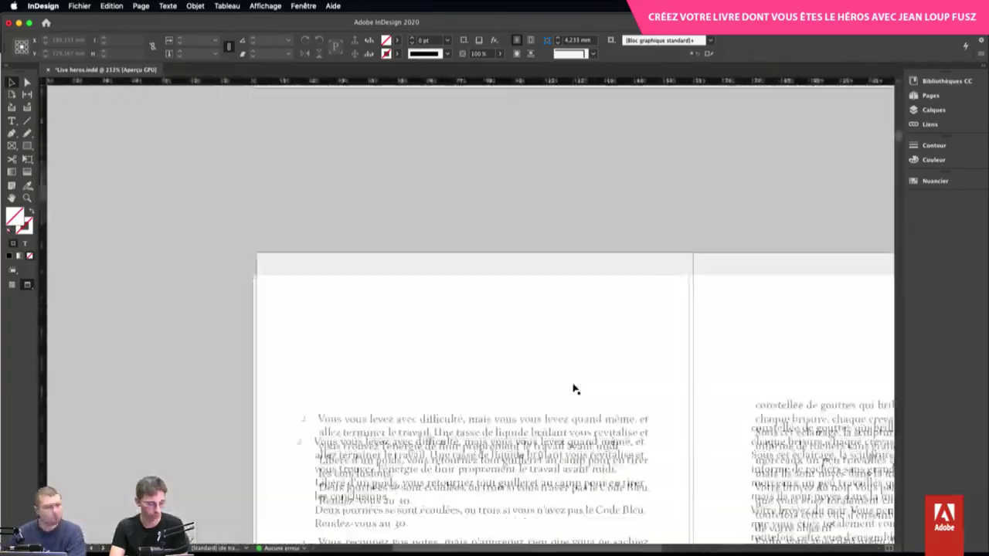
scroll(573, 389, "down", 5)
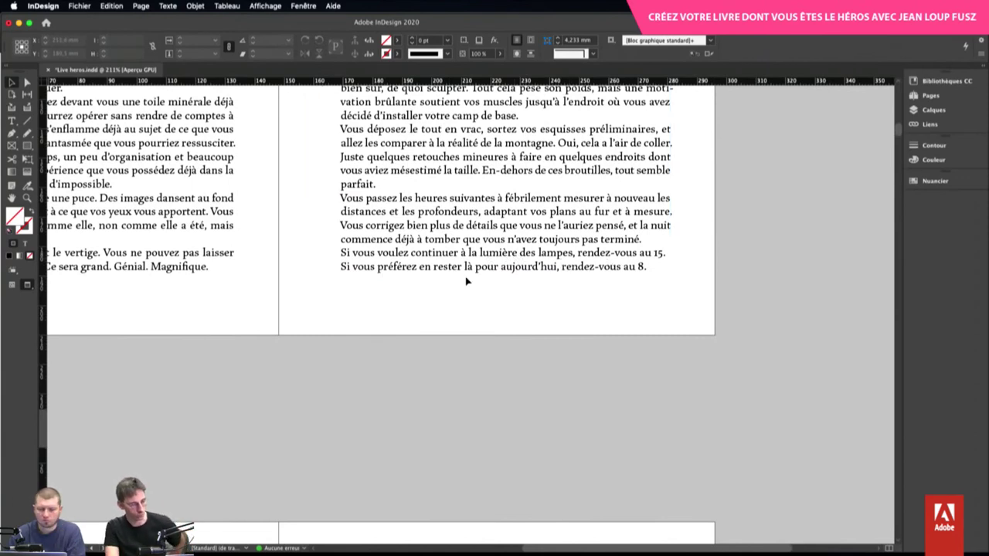
double_click(654, 253)
key("Right")
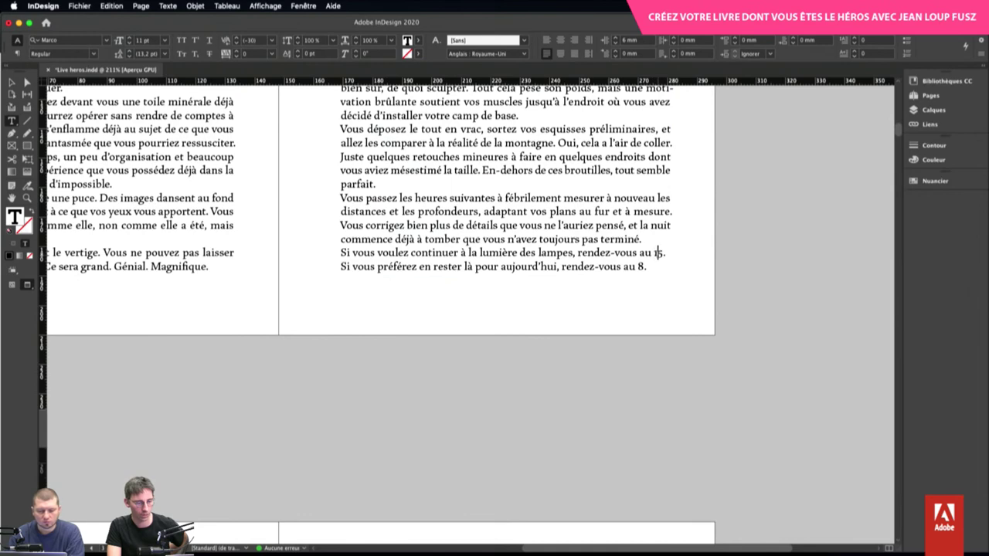
key("shift+Right")
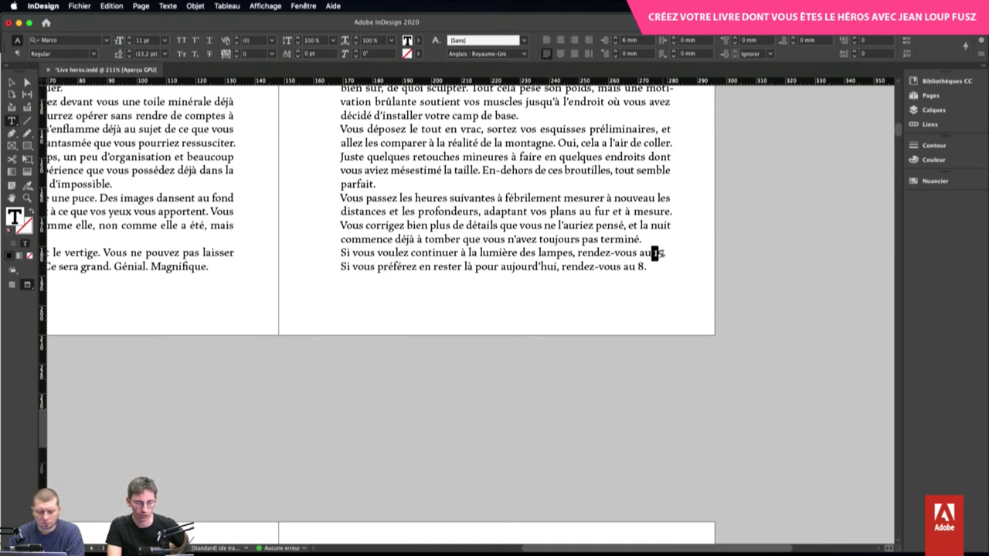
scroll(661, 253, "up", 5)
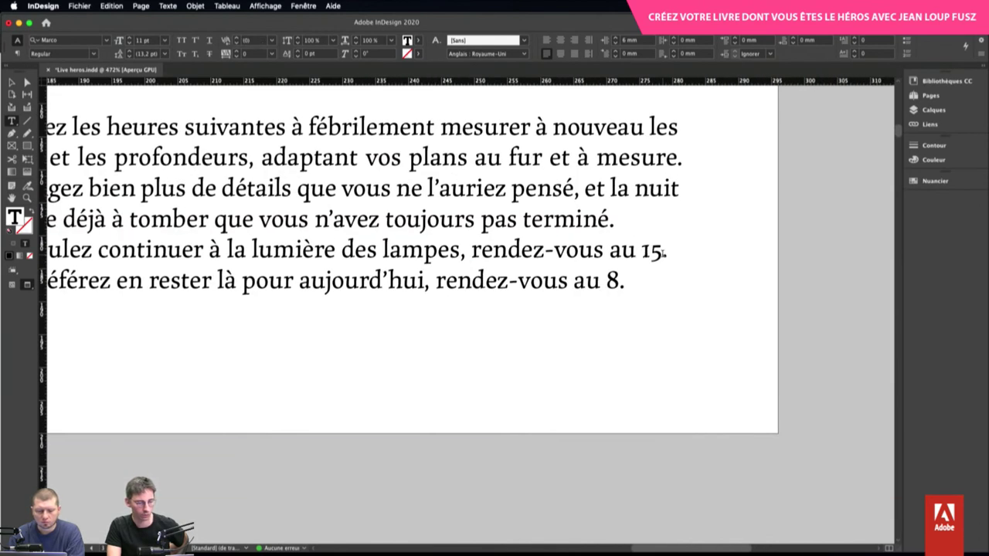
left_click(662, 252)
double_click(662, 252)
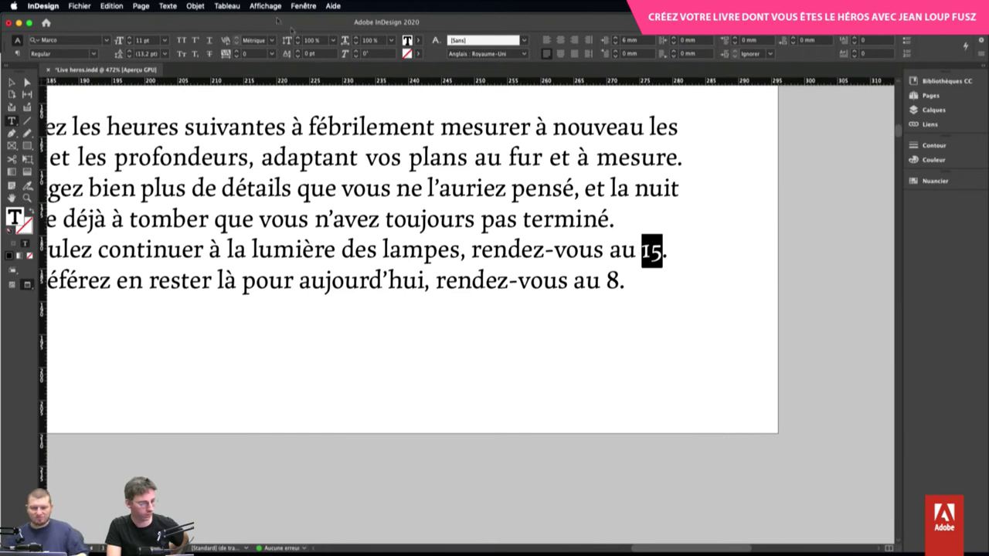
left_click(170, 7)
mouse_move(198, 258)
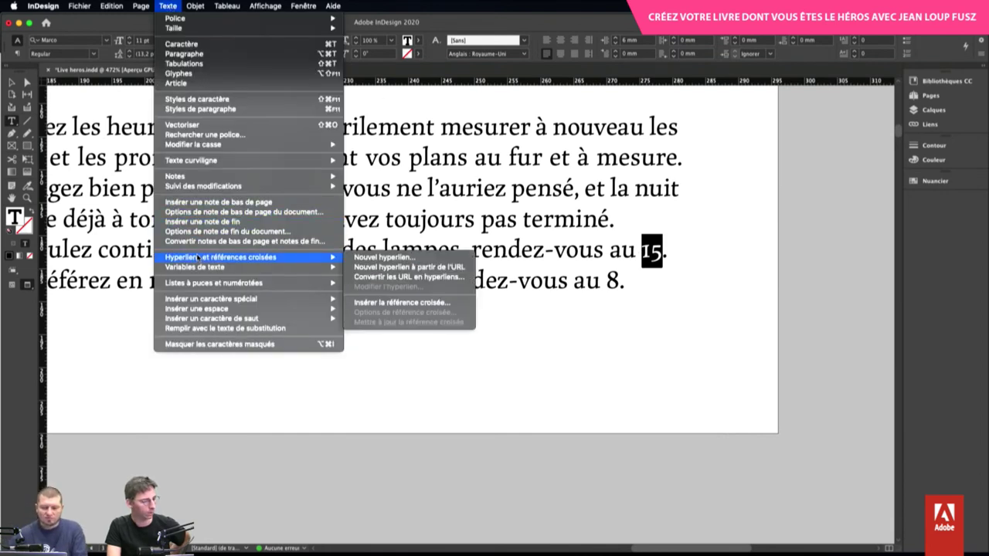
left_click(381, 299)
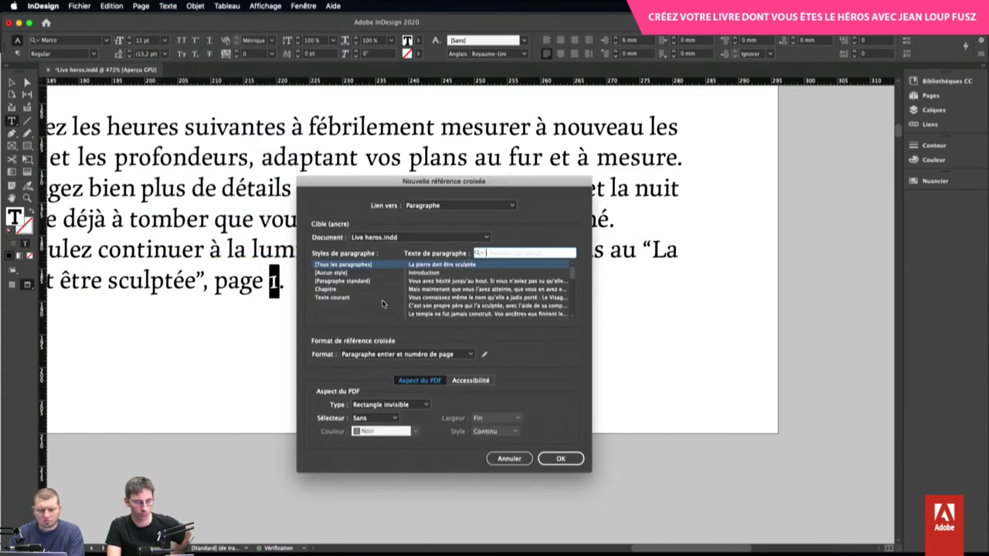
left_click_drag(398, 181, 232, 52)
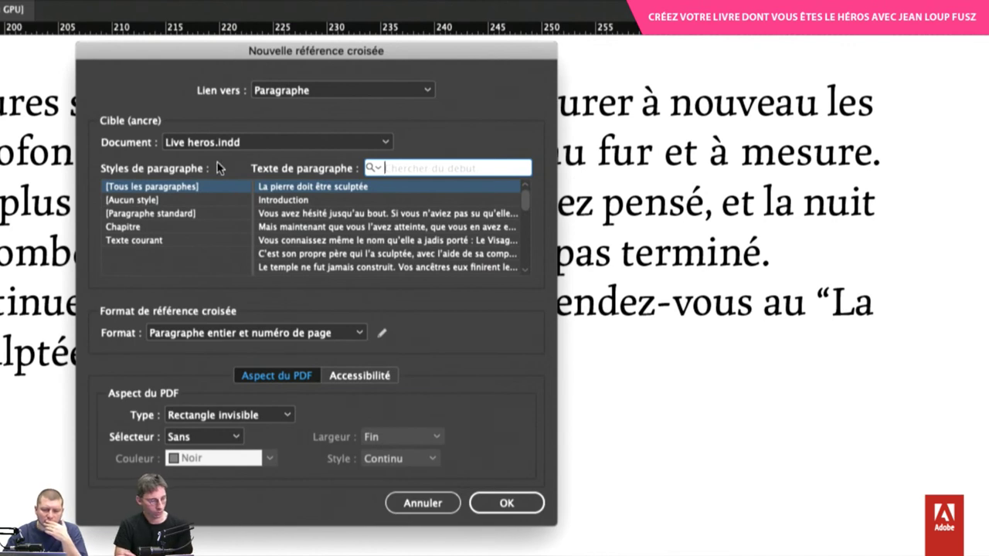
Target the cross-reference at paragraph 15 among the paragraphs styled Chapitre
left_click(139, 230)
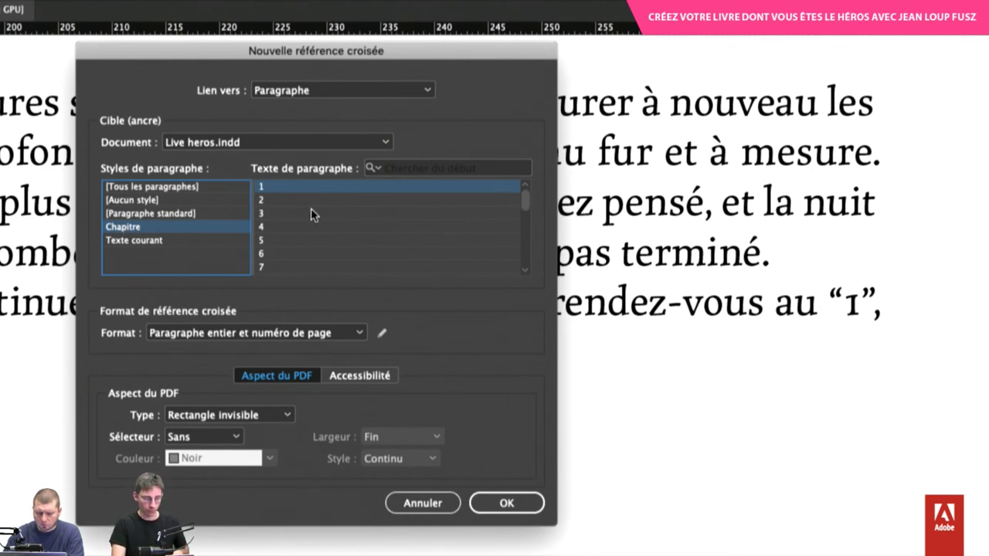
scroll(311, 215, "down", 2)
scroll(311, 215, "down", 10)
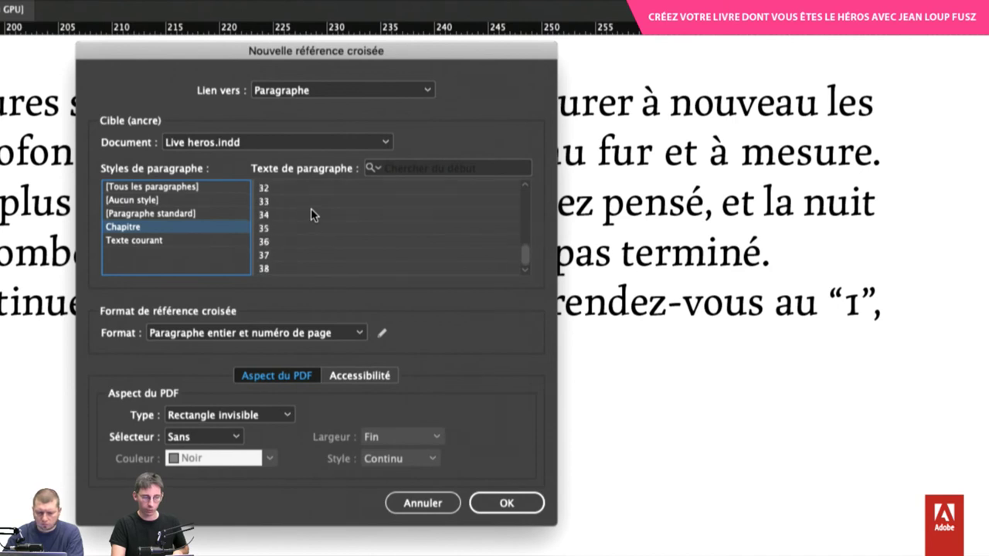
scroll(310, 215, "up", 6)
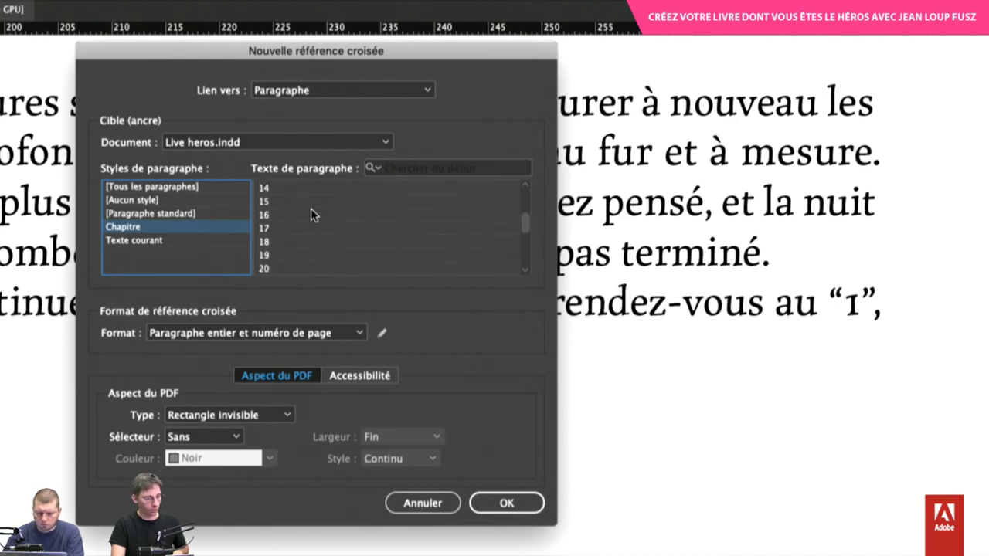
left_click(260, 203)
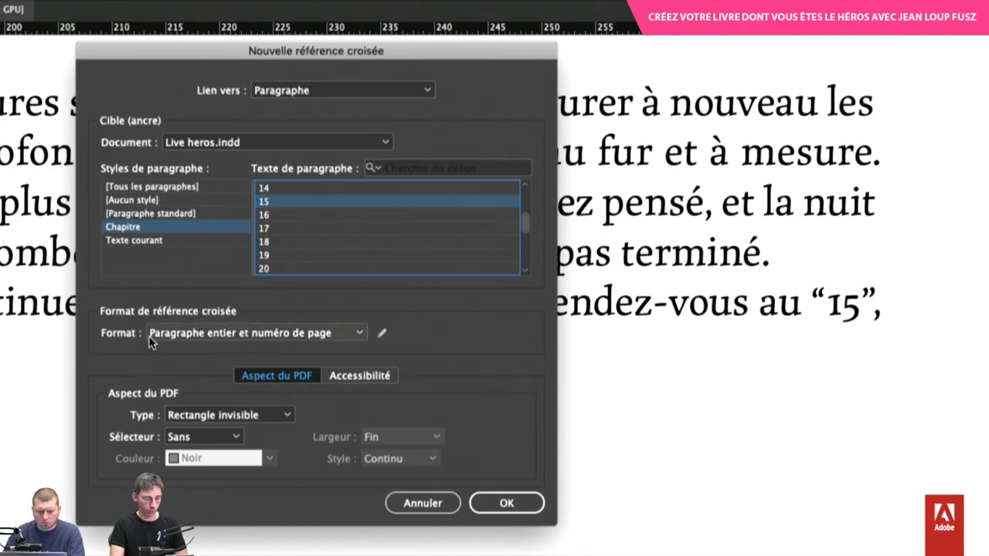
Remove the quotation marks around <fullPara /> in the definition of the "Paragraphe entier et numéro de page" cross-reference format
left_click(383, 335)
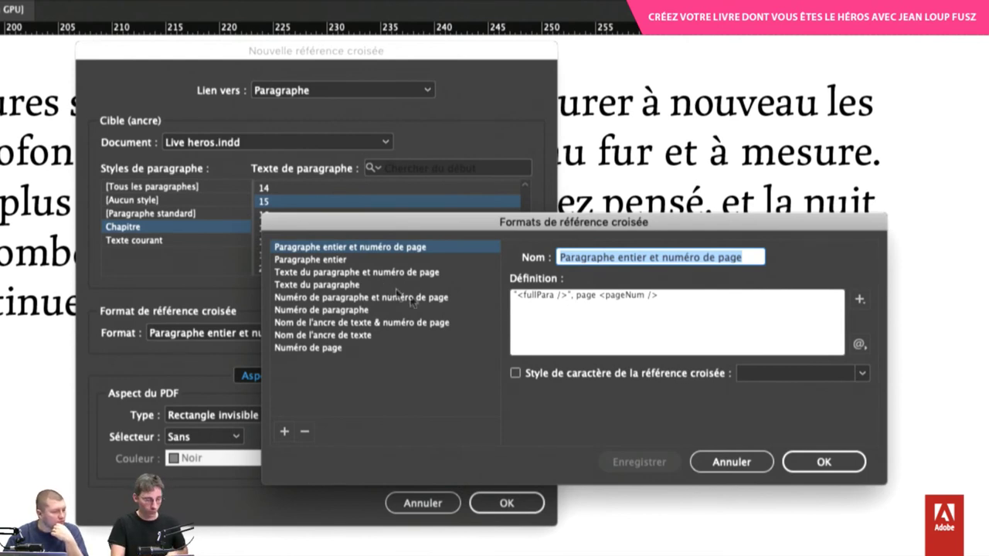
triple_click(522, 301)
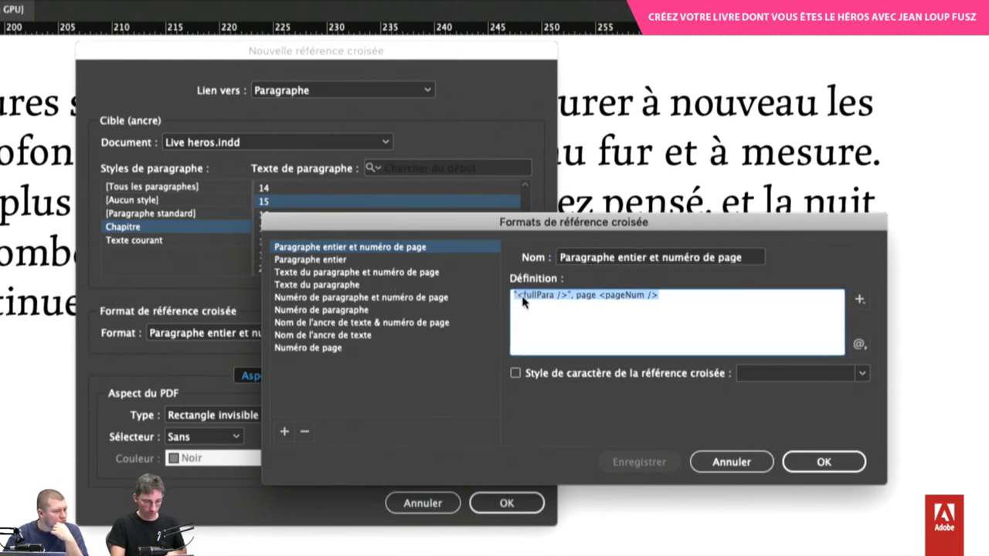
left_click(569, 297)
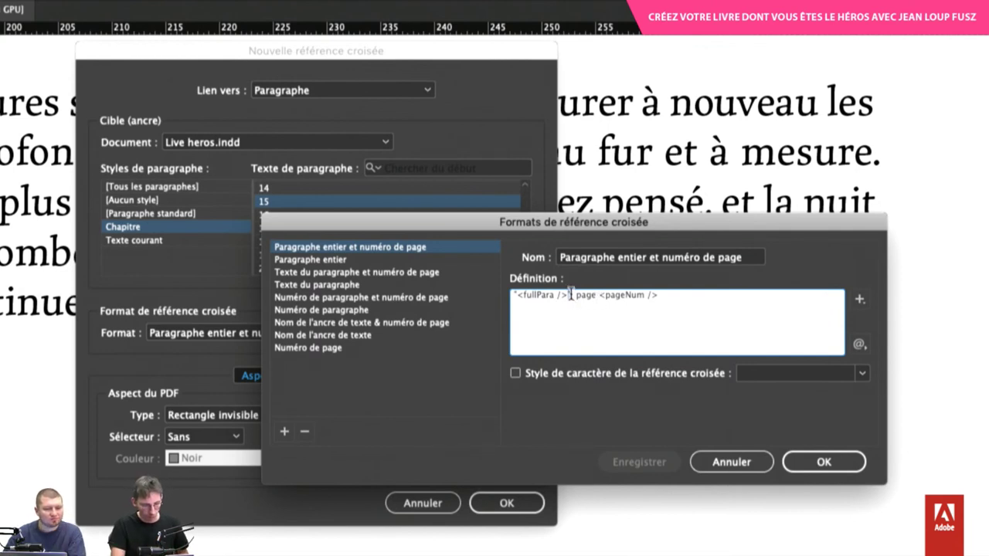
left_click_drag(567, 298, 574, 298)
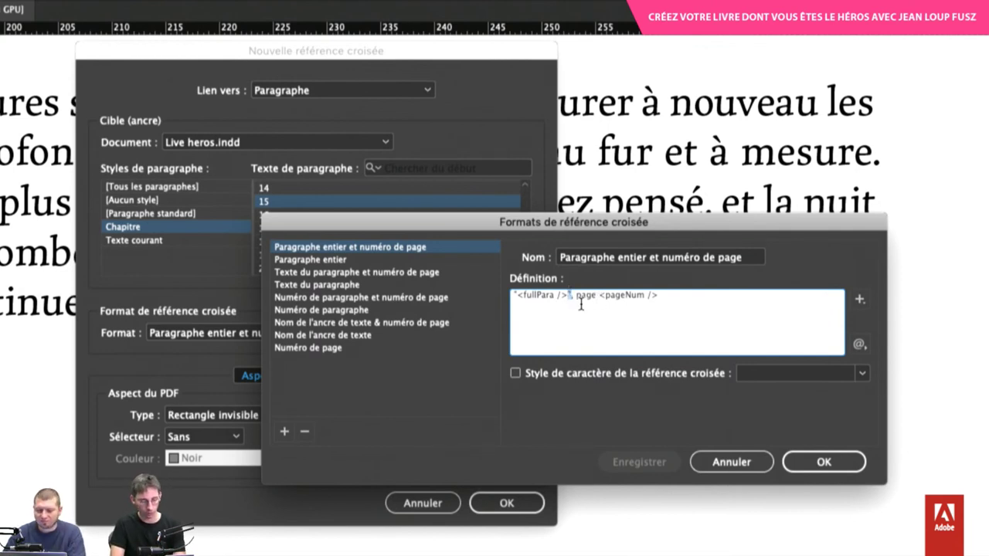
key("BackSpace")
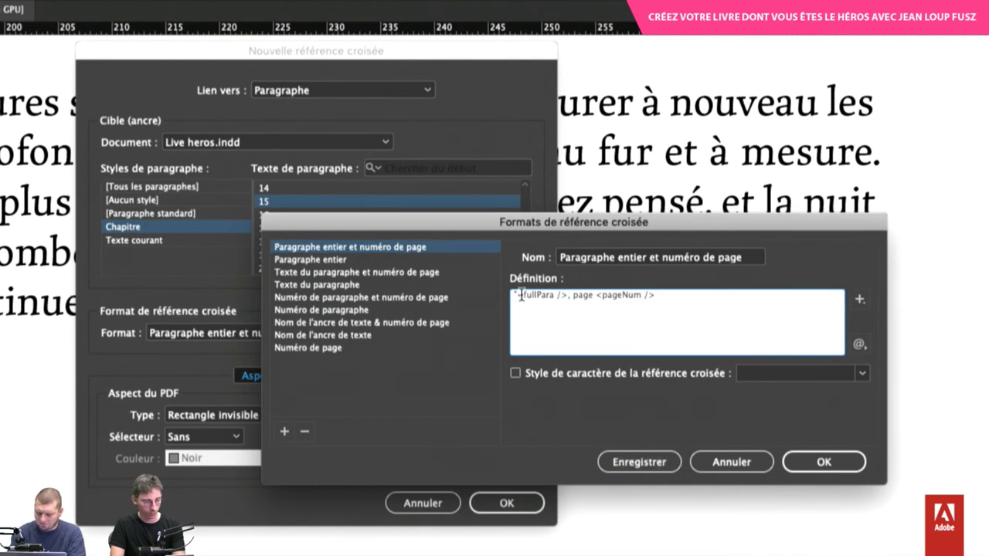
left_click(521, 295)
key("BackSpace")
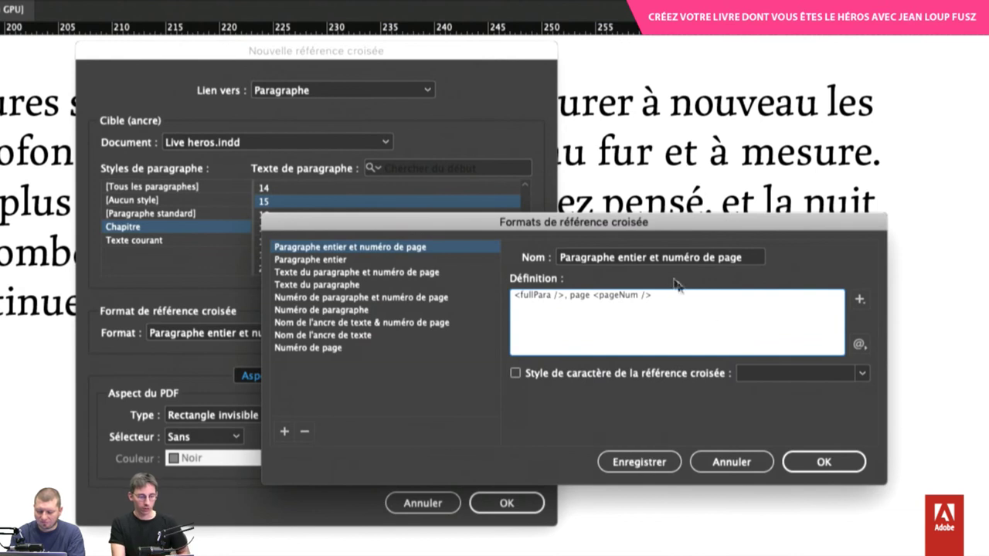
Rename the edited cross-reference format "Personnalisation livre heros", save it and accept the format settings
left_click(647, 258)
triple_click(643, 258)
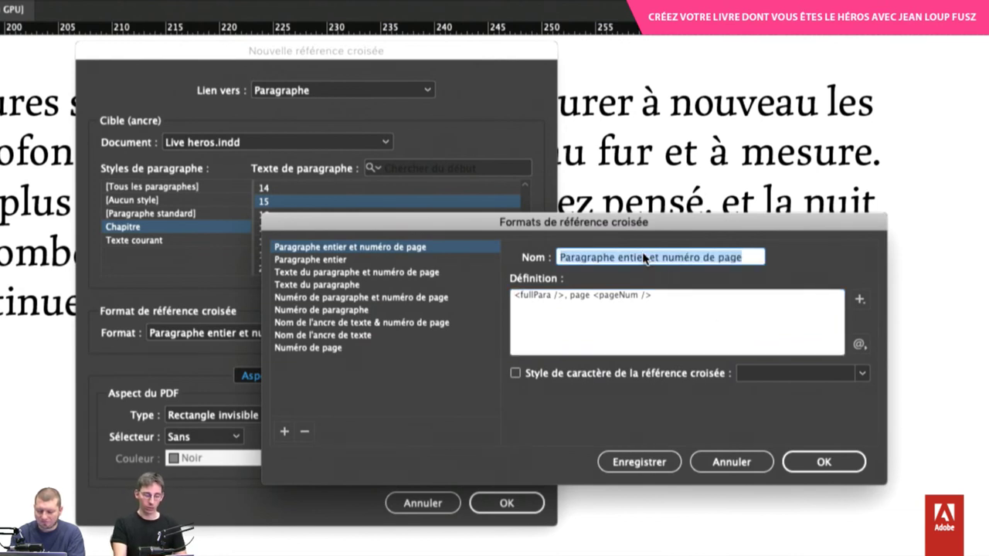
type("Perso")
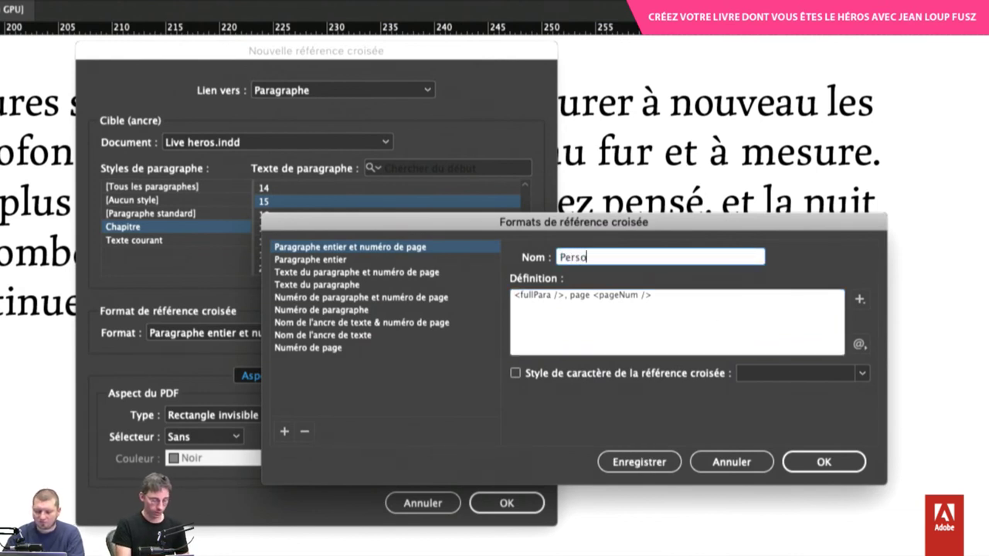
type("nnalisation")
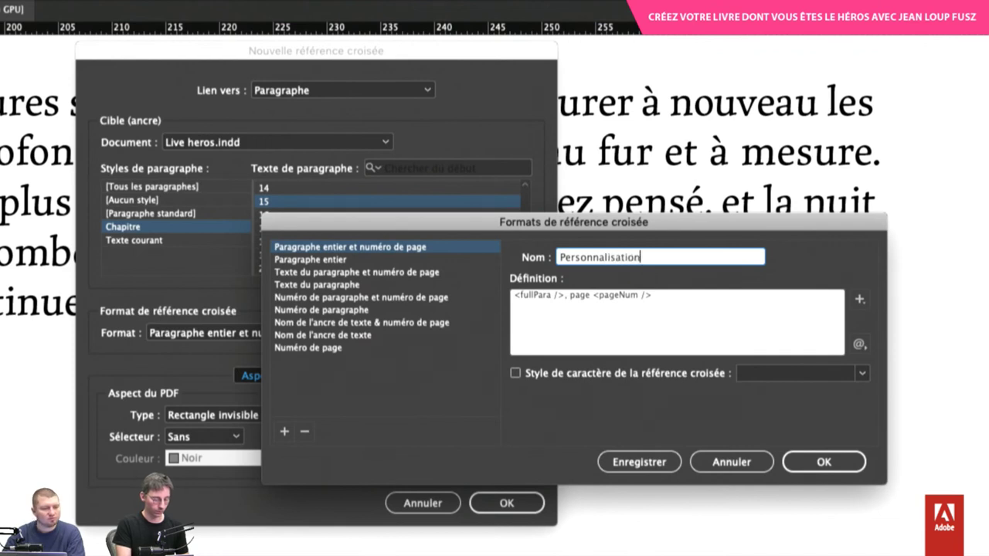
type(" livre heros")
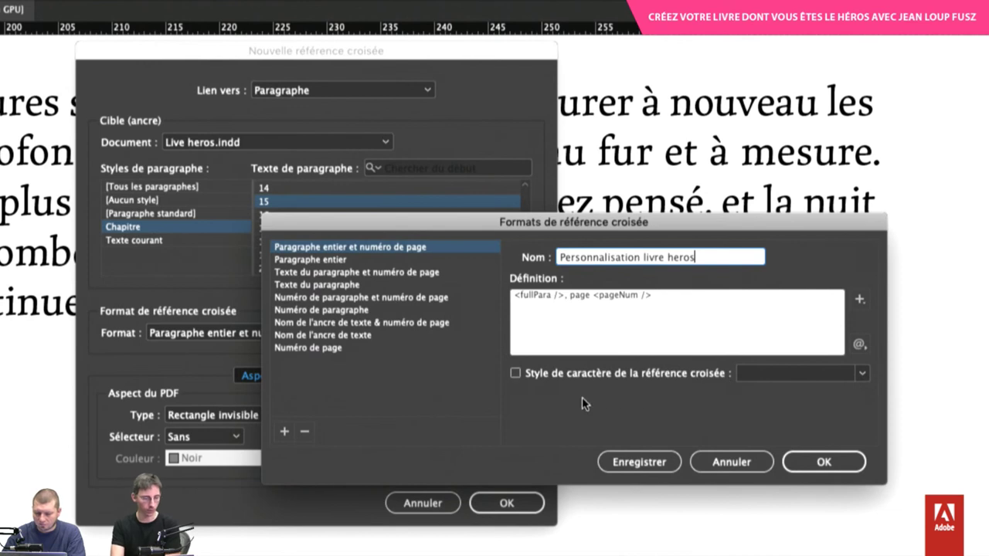
left_click(618, 462)
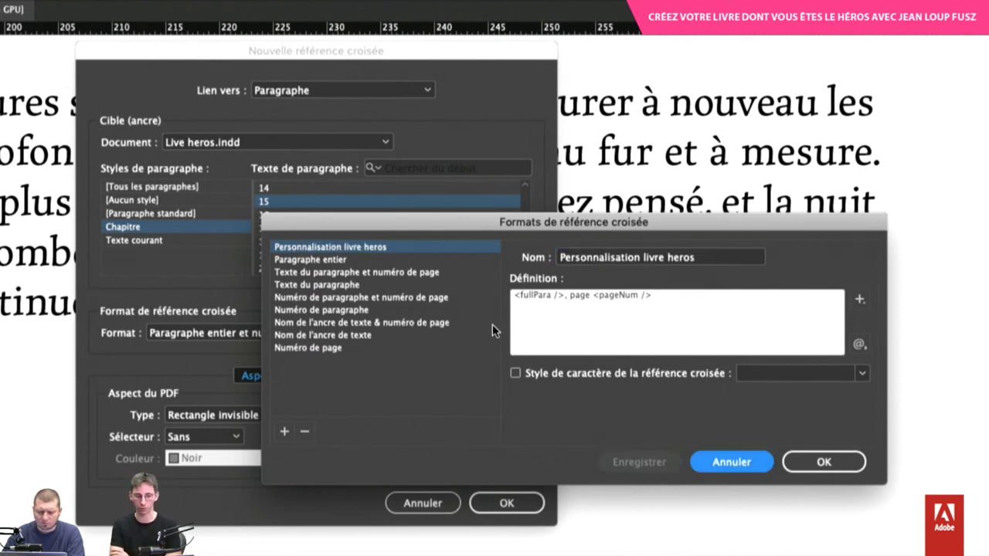
left_click(821, 462)
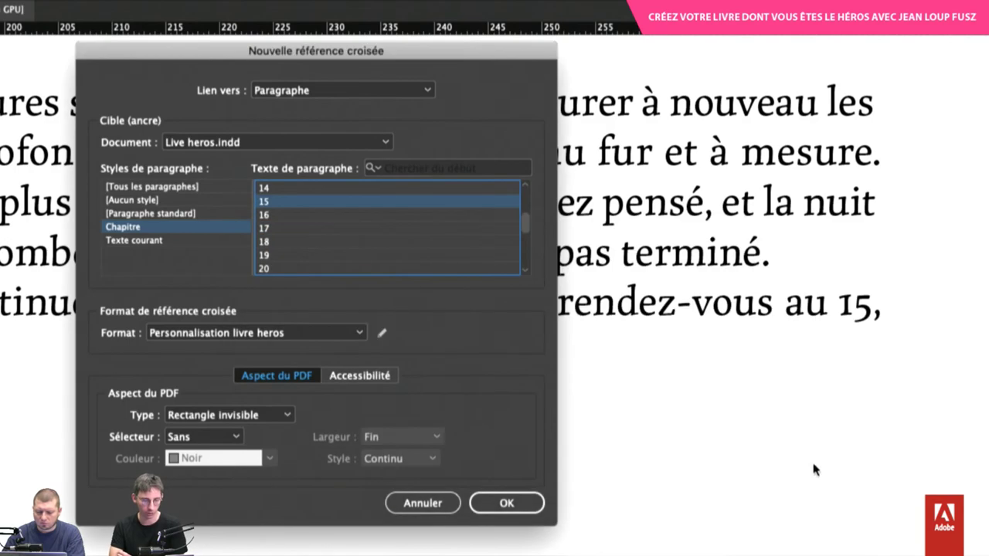
Insert the cross-reference to chapter 15 in the text and leave text editing
left_click(510, 503)
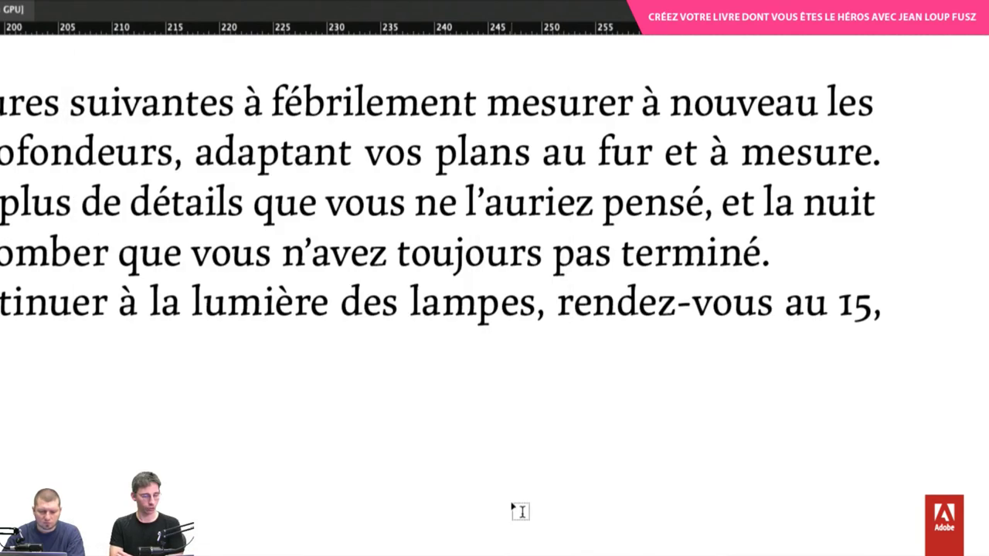
scroll(605, 376, "down", 3)
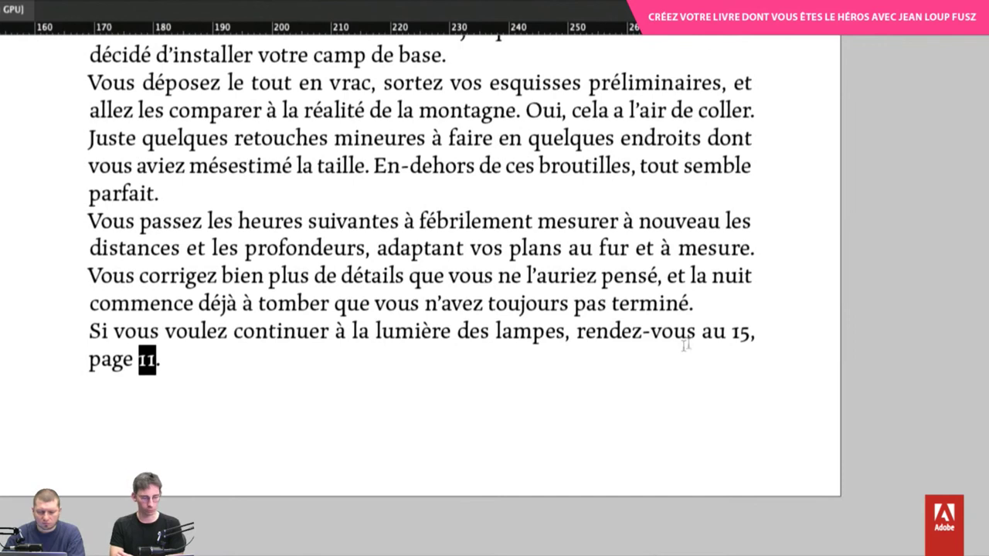
left_click(687, 330)
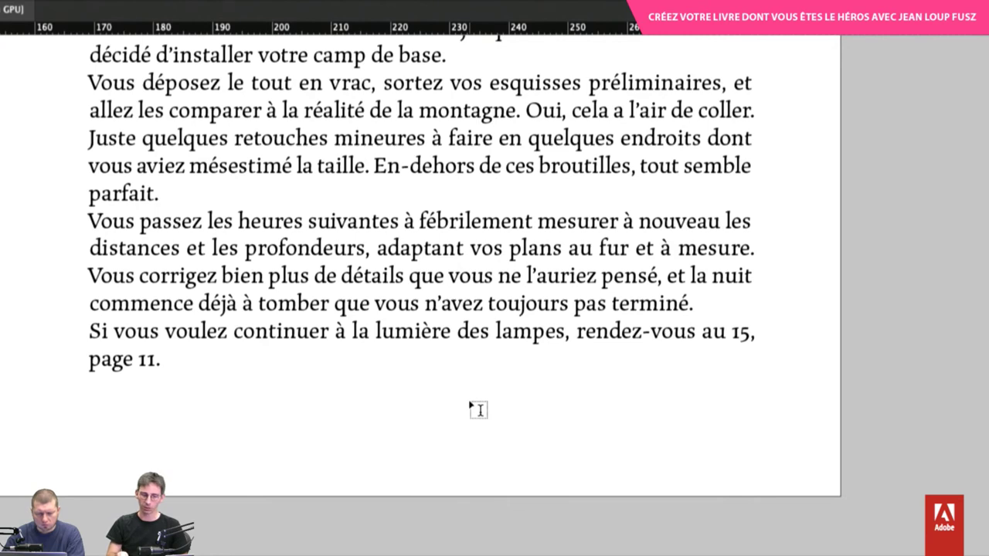
key("Escape")
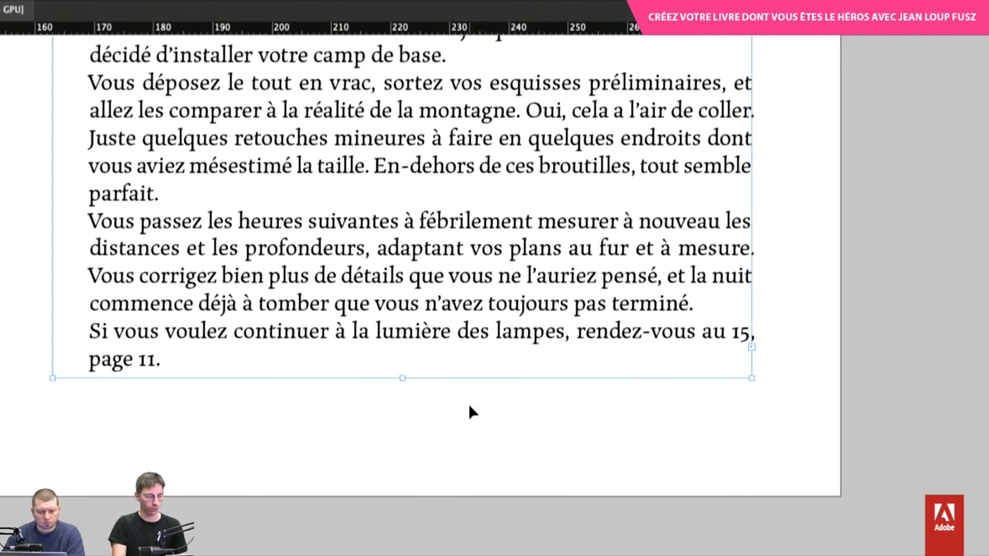
Go to page 11 to check where chapter 15 begins, and return to the opening pages of the book
scroll(469, 408, "down", 5)
scroll(468, 407, "down", 3)
scroll(469, 408, "down", 3)
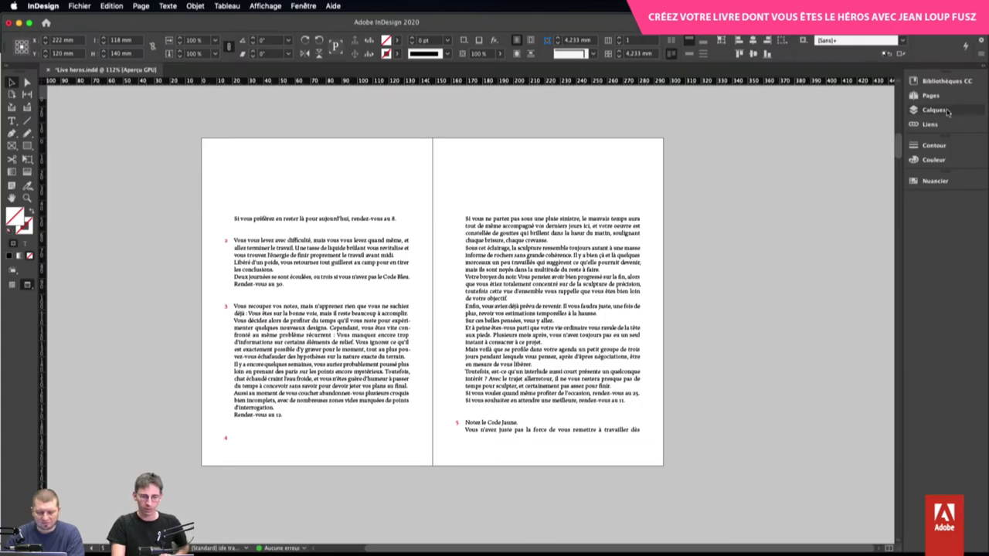
left_click(938, 98)
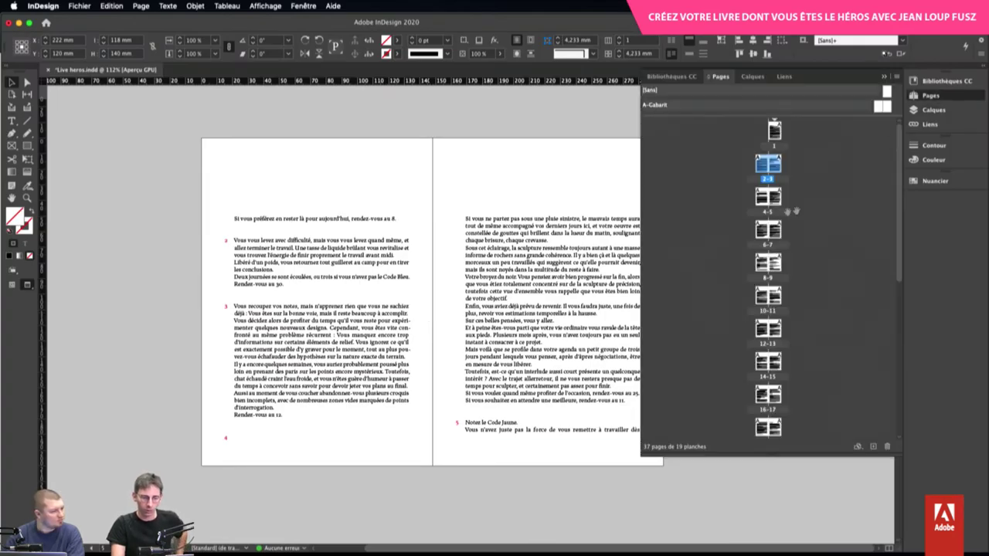
double_click(777, 295)
scroll(528, 300, "up", 2)
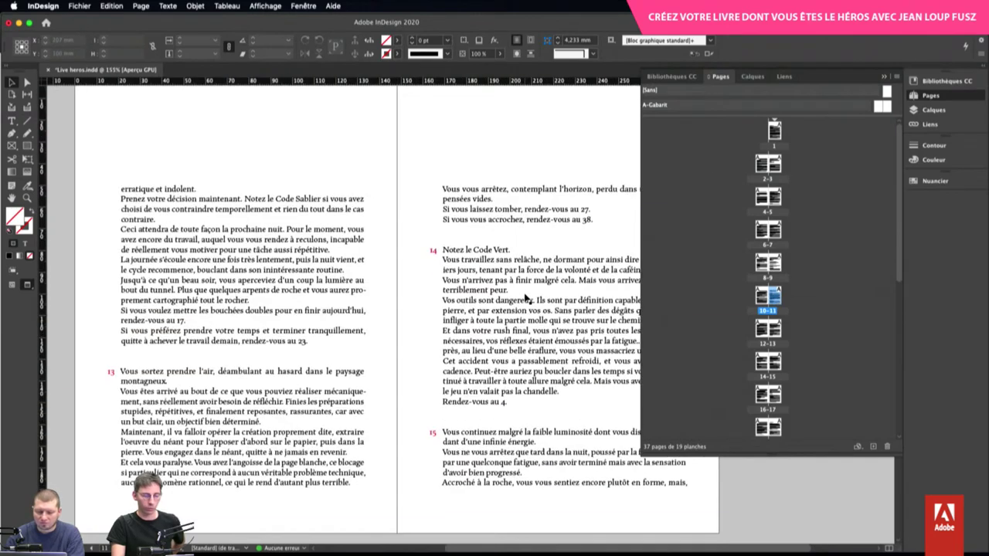
left_click(886, 76)
scroll(603, 379, "down", 1)
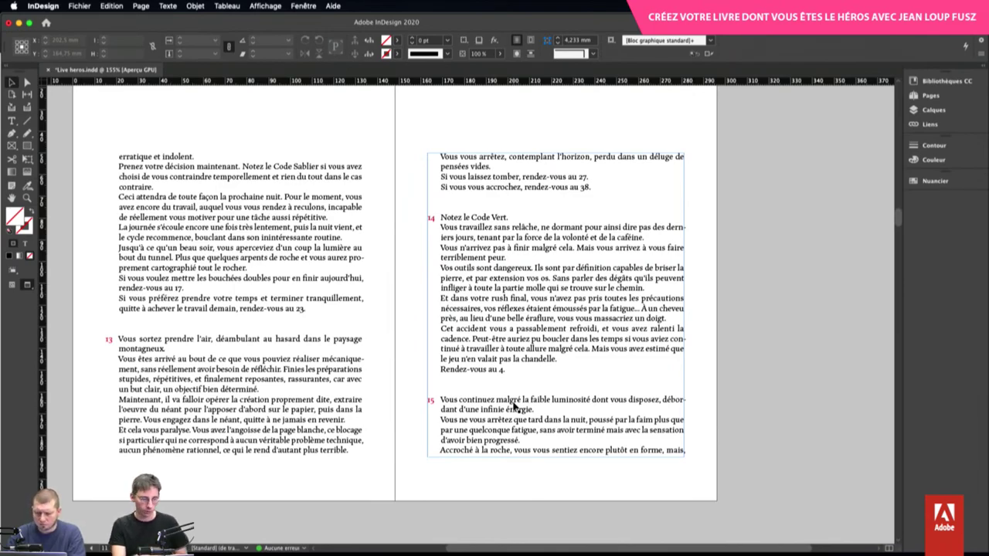
scroll(513, 406, "up", 20)
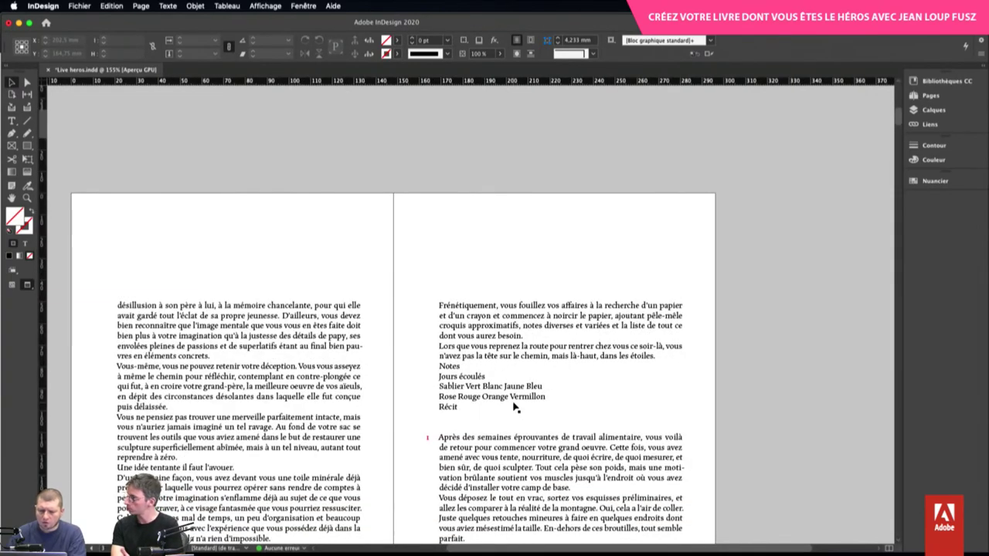
scroll(515, 408, "down", 15)
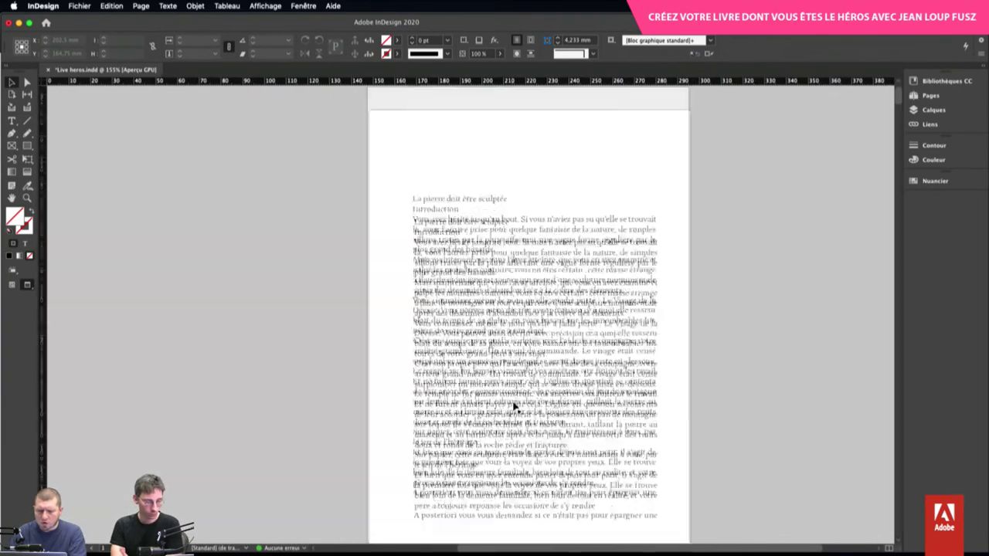
Replace the 8 in "rendez-vous au 8" just above chapter 2 with a cross-reference to the Chapitre-style paragraph 8
scroll(513, 407, "down", 10)
scroll(513, 407, "up", 3)
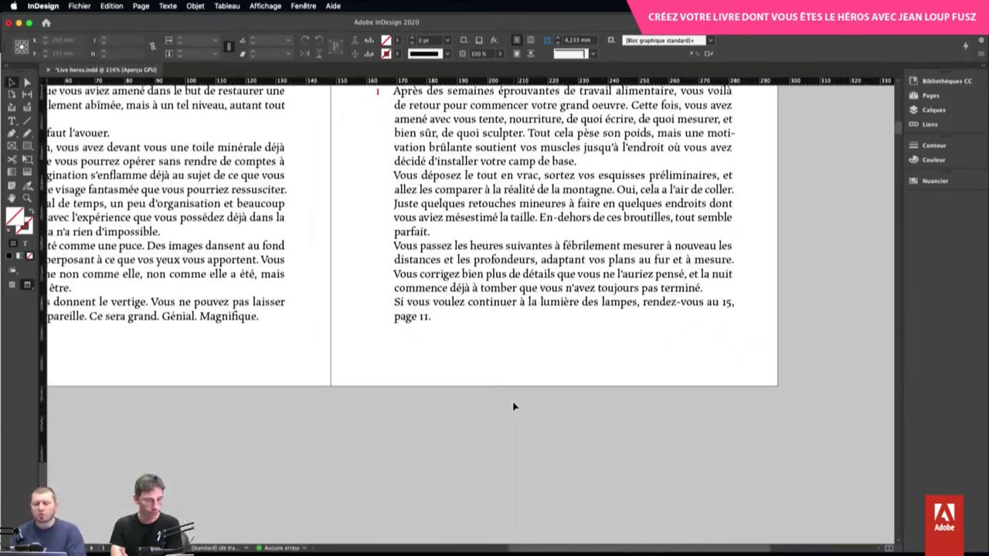
scroll(513, 408, "down", 5)
scroll(514, 405, "up", 3)
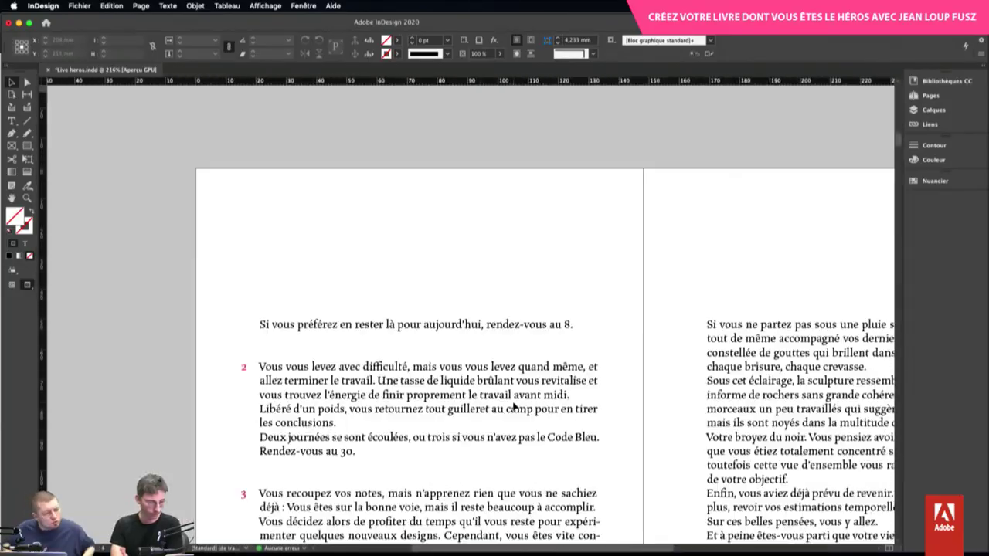
scroll(515, 404, "up", 2)
double_click(592, 326)
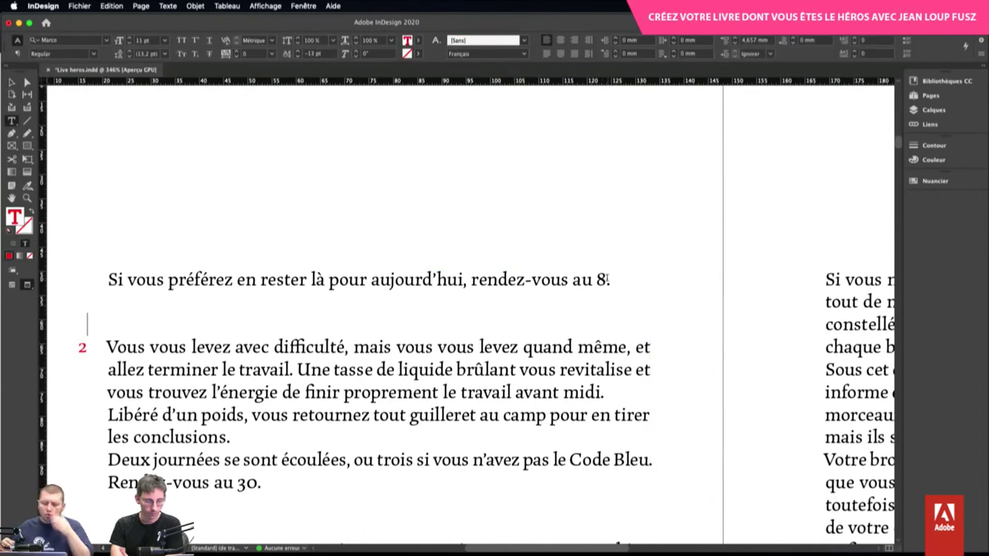
double_click(601, 280)
left_click(167, 5)
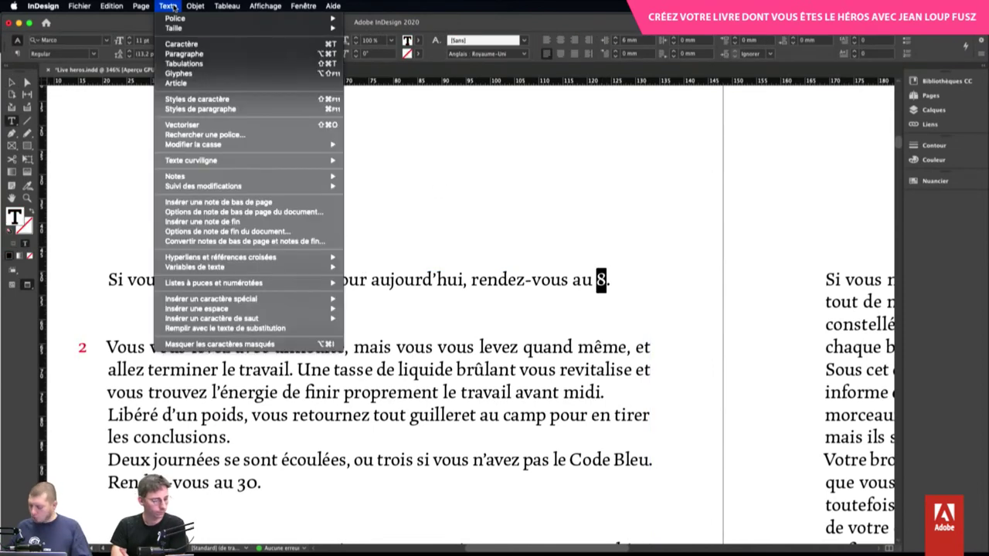
mouse_move(195, 323)
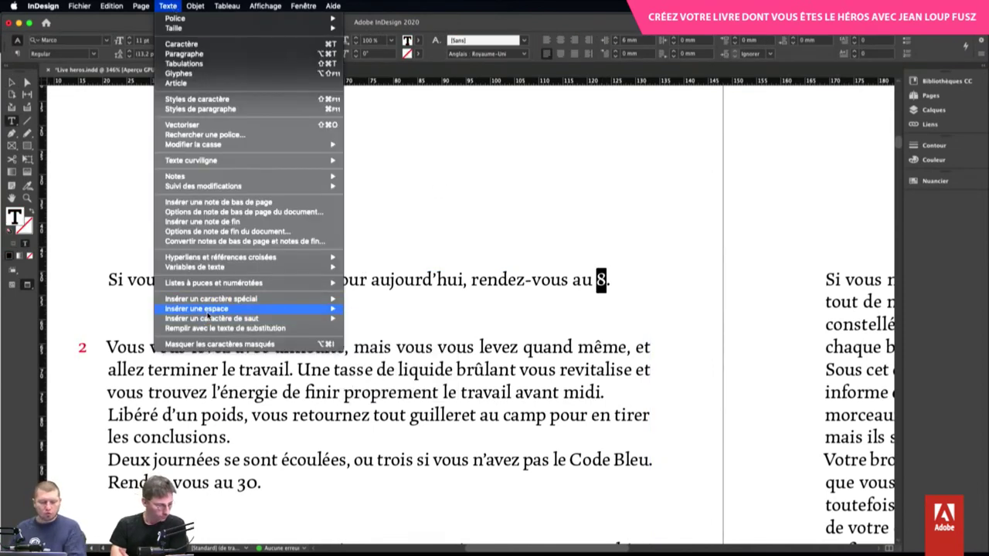
mouse_move(222, 260)
left_click(426, 303)
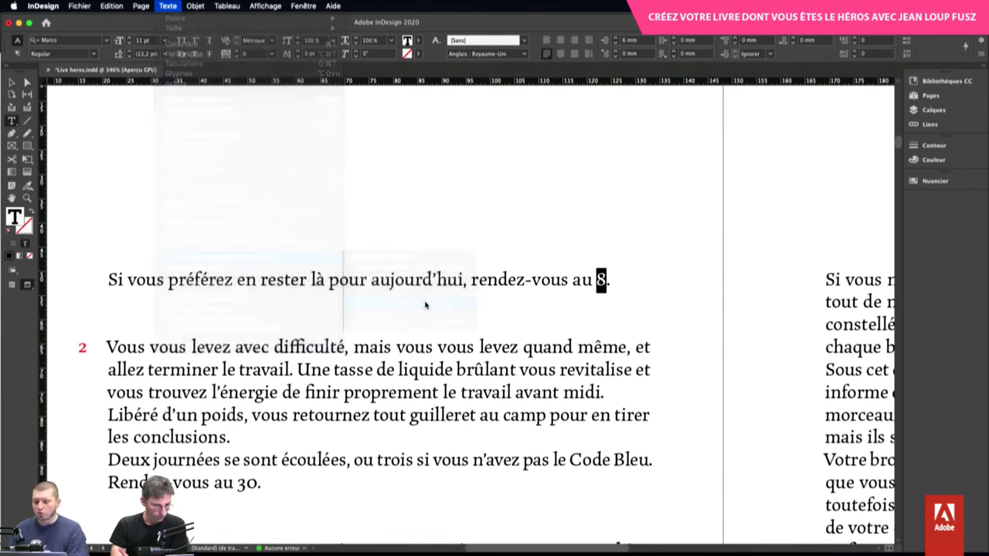
left_click(226, 203)
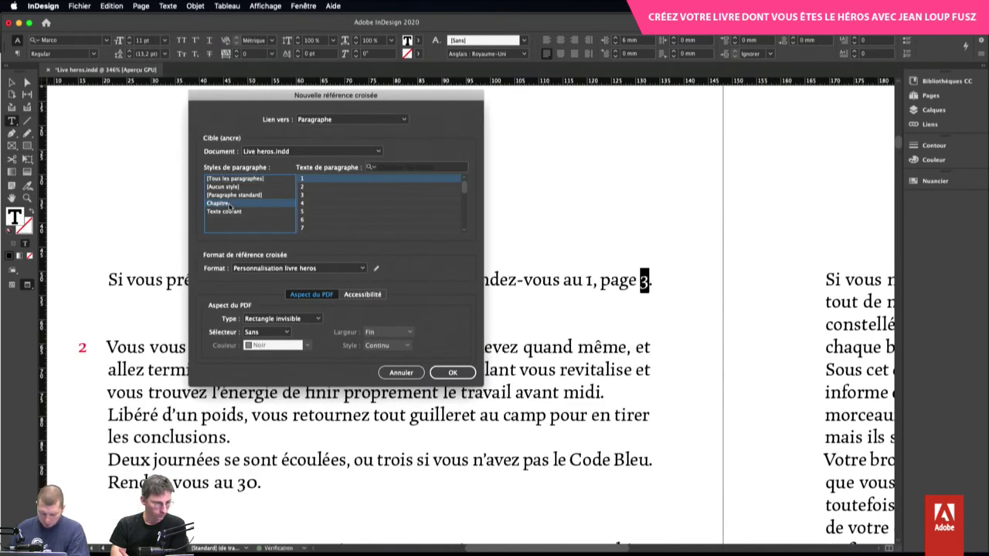
left_click(313, 211)
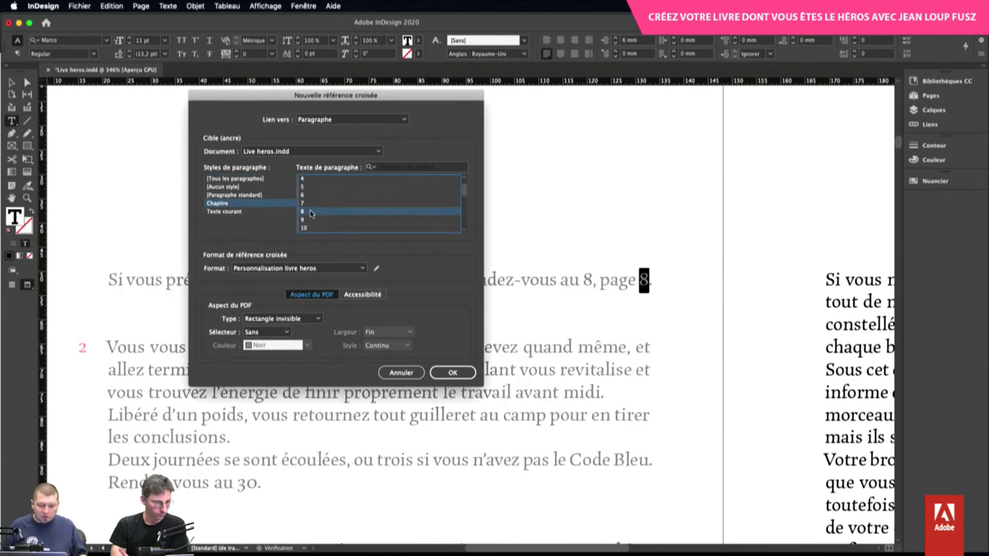
left_click(452, 373)
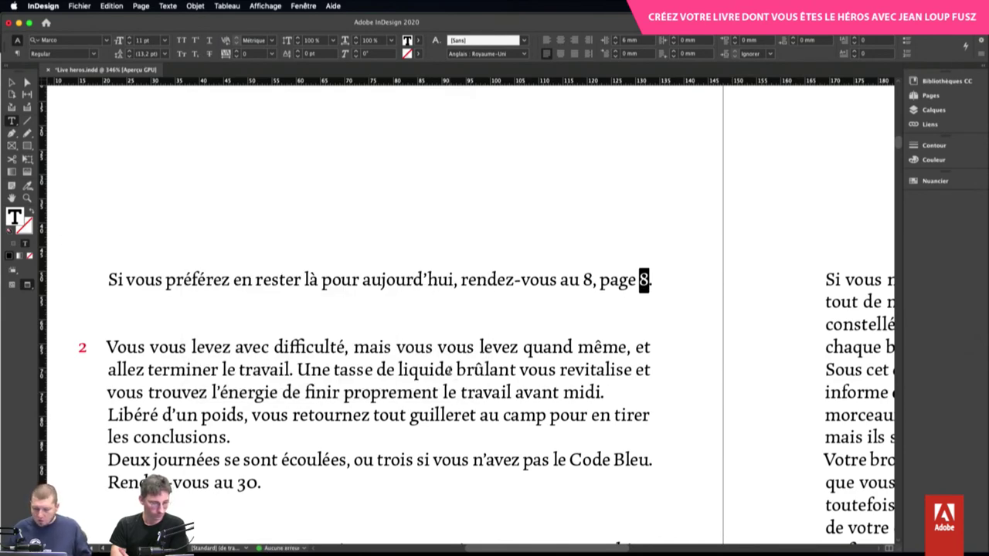
Select the chapter number 30 in "Rendez-vous au 30" at the end of chapter 2
scroll(449, 371, "down", 1)
scroll(449, 371, "down", 3)
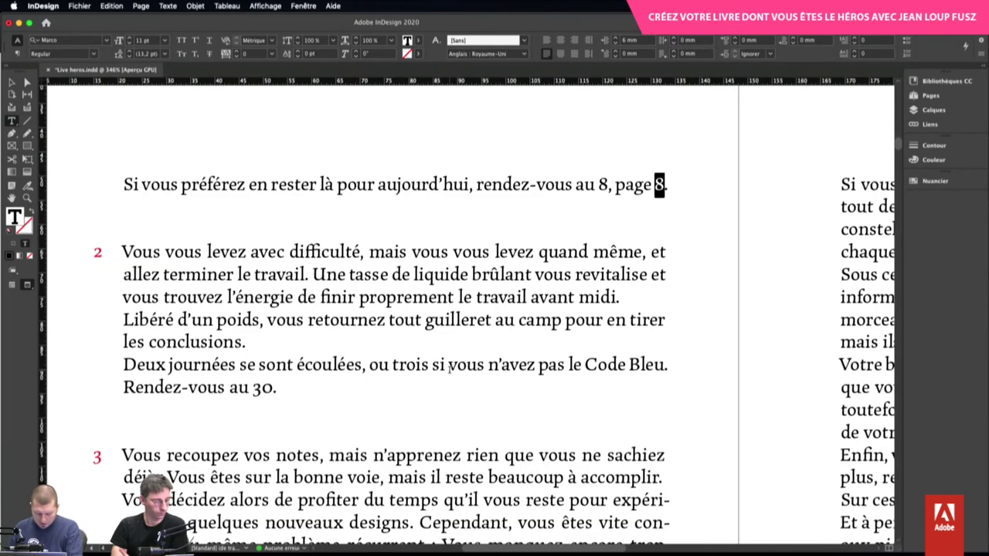
left_click(250, 387)
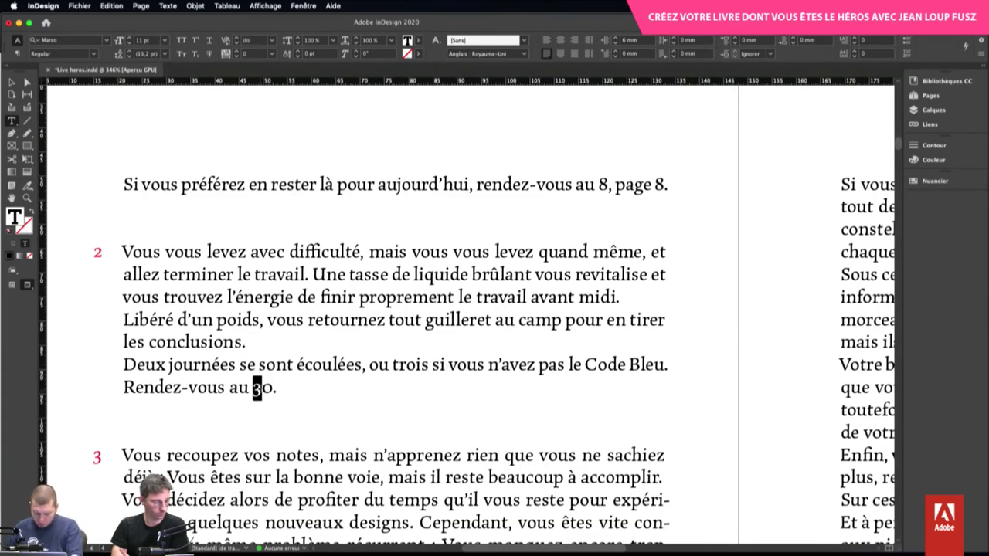
left_click_drag(250, 387, 274, 387)
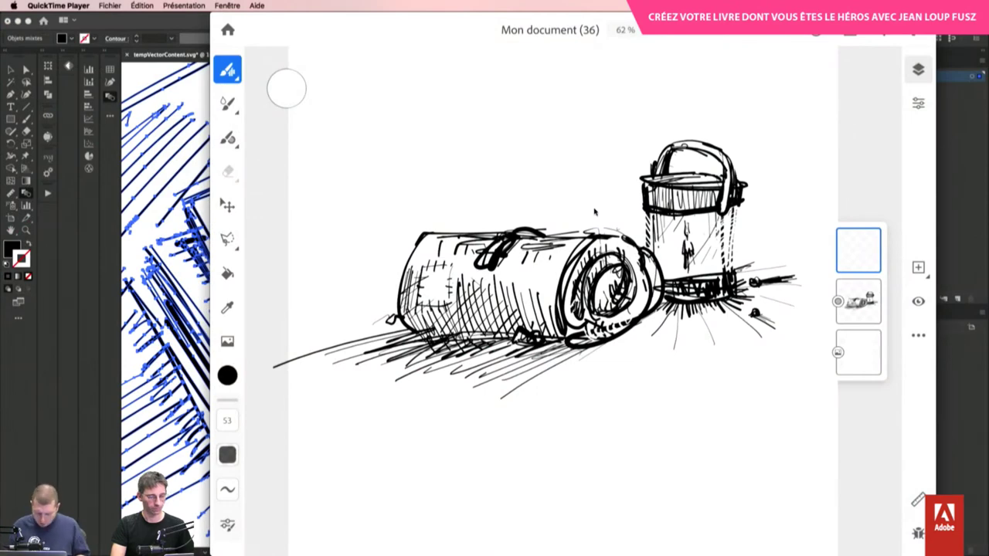
Leave the open drawing, switch to Photoshop and display its cloud documents
key("alt+super+n")
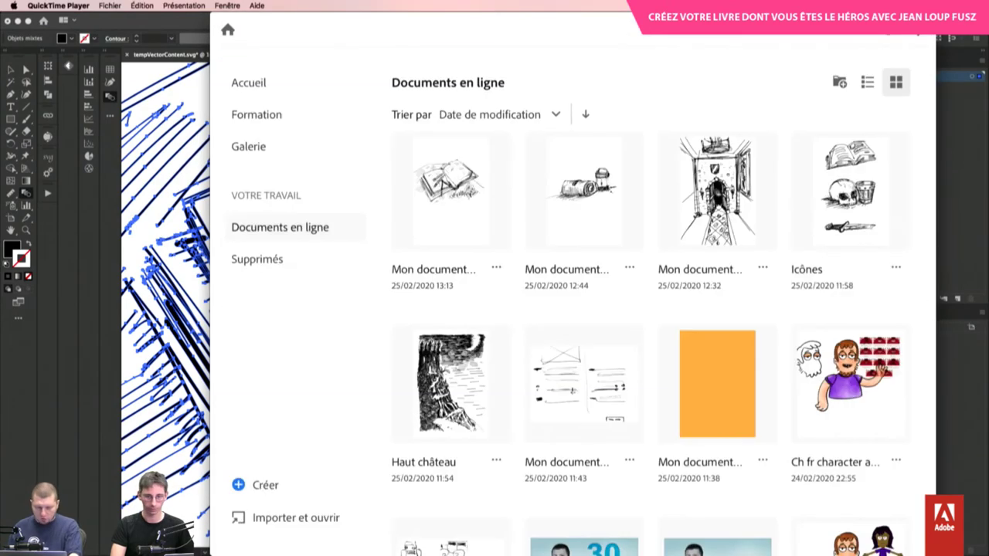
key("super+Tab")
key("super+Tab")
key("super+Tab")
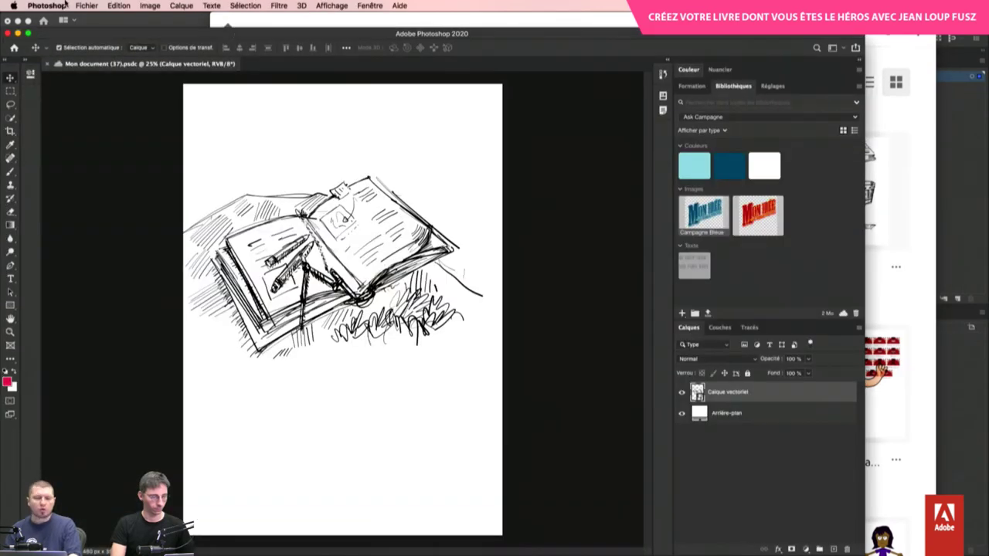
left_click(14, 47)
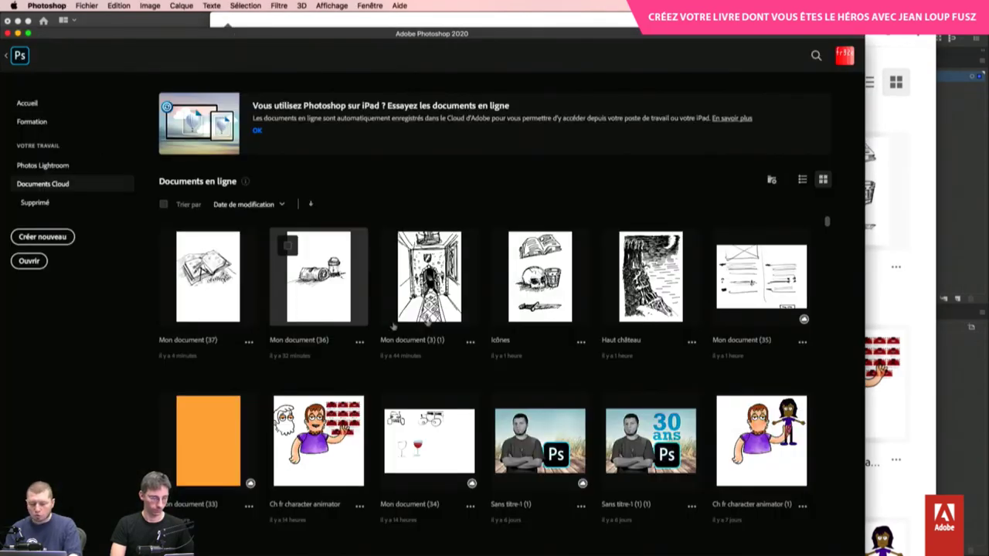
Switch back to InDesign and display the images stored in the LDVELH Creative Cloud library
key("super+Tab")
key("super+Tab")
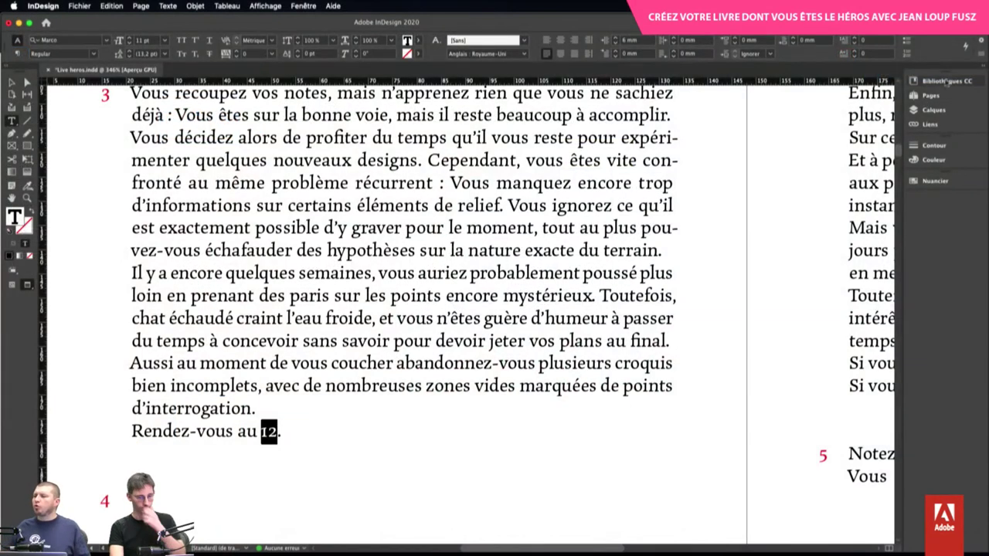
left_click(946, 81)
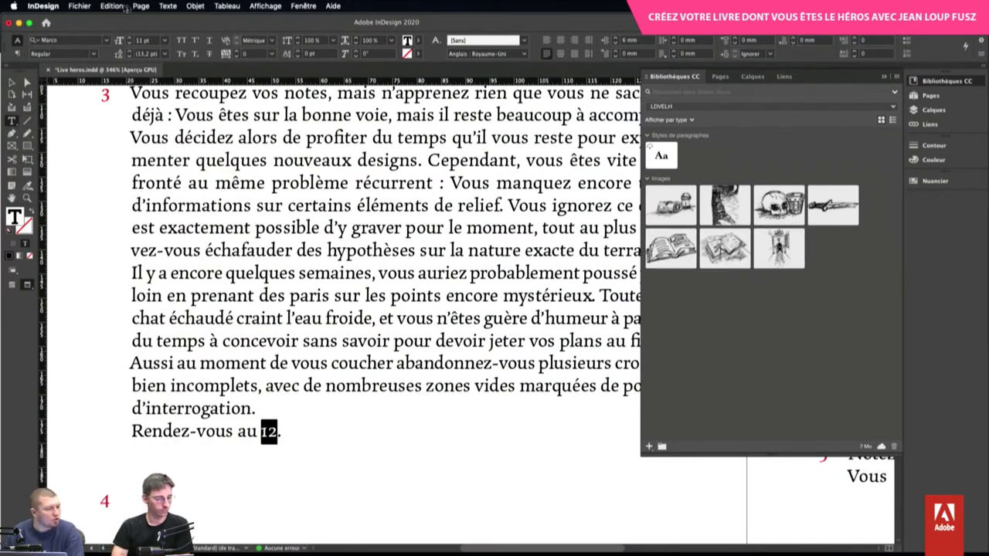
left_click(168, 6)
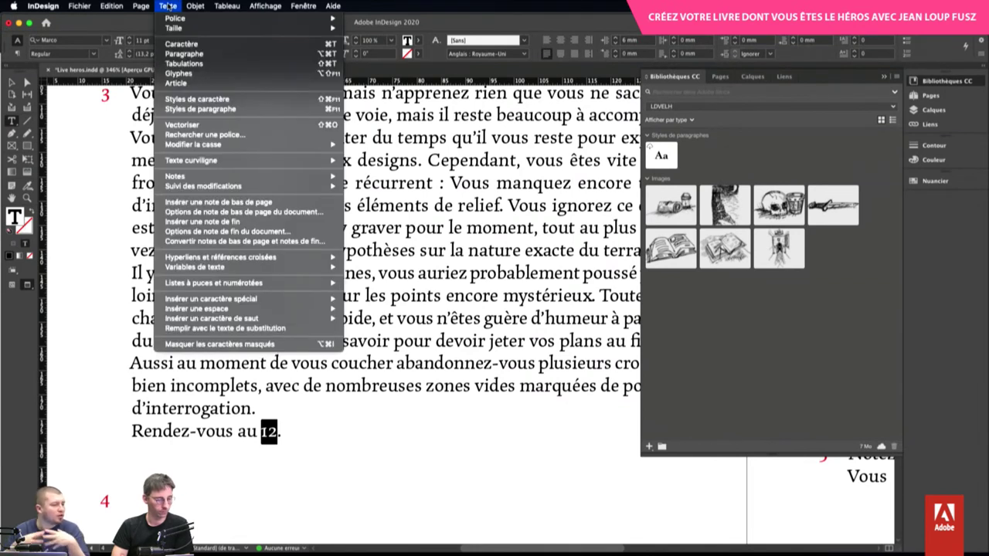
mouse_move(205, 262)
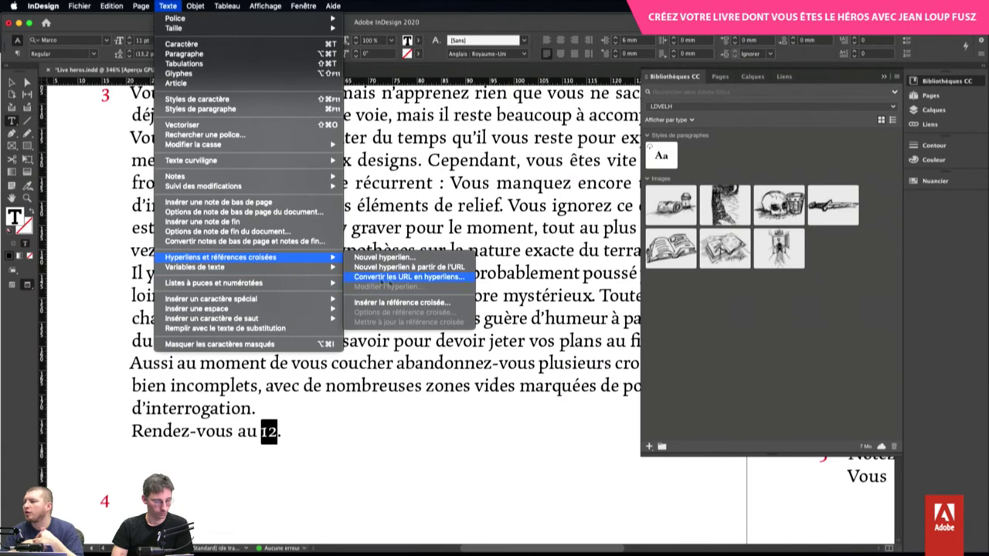
left_click(417, 302)
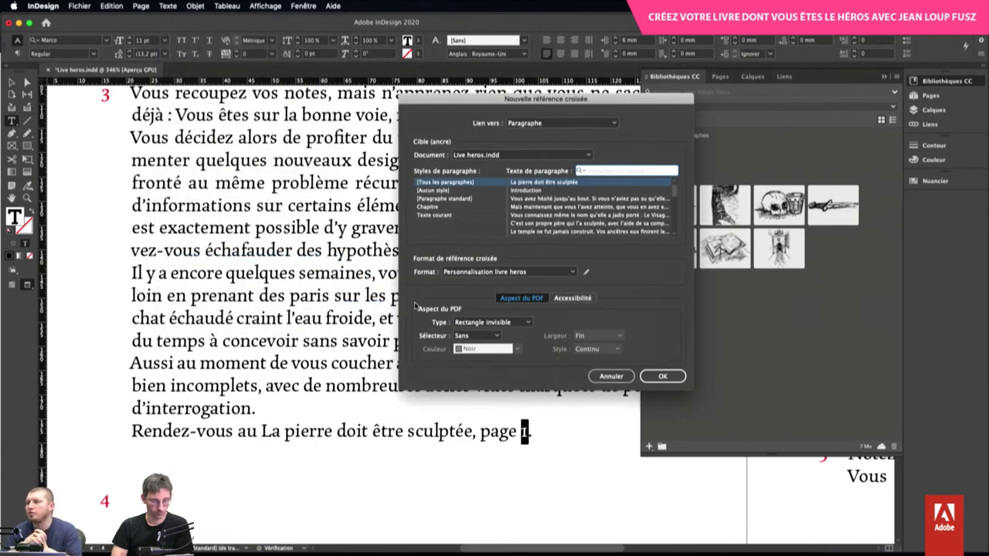
left_click(433, 207)
key("Return")
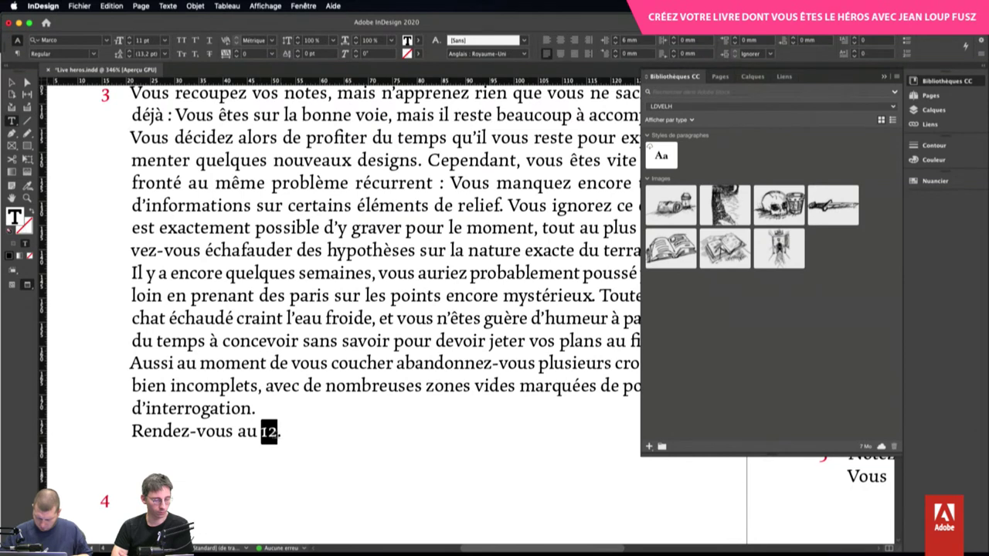
Show the cross-references list (Références croisées) as a floating panel and shift it slightly over the page
left_click(304, 5)
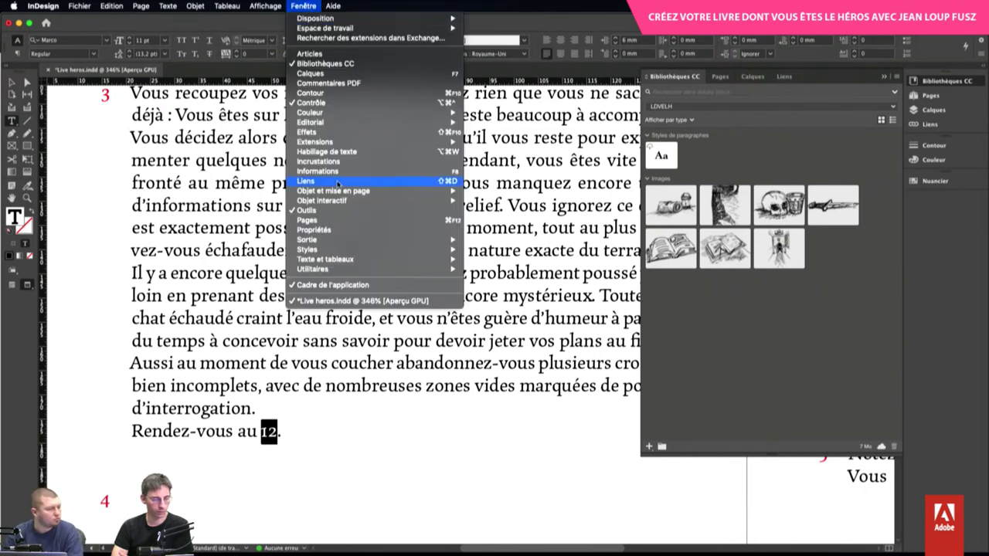
mouse_move(331, 259)
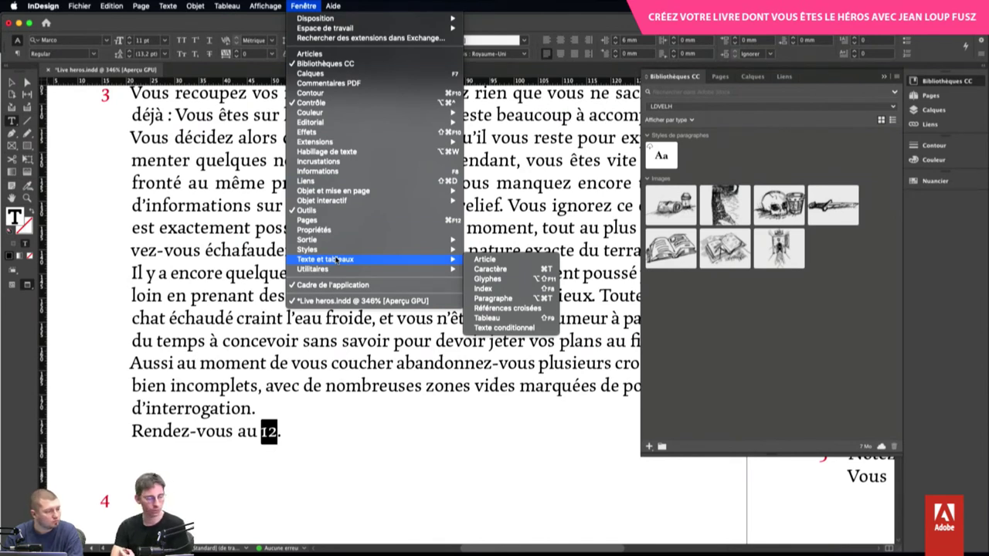
left_click(533, 309)
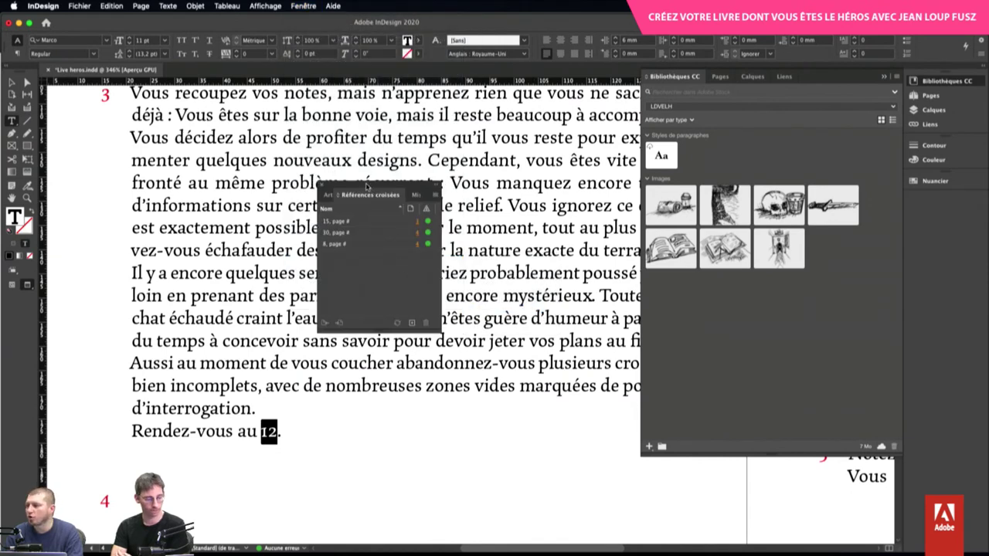
left_click_drag(366, 187, 347, 201)
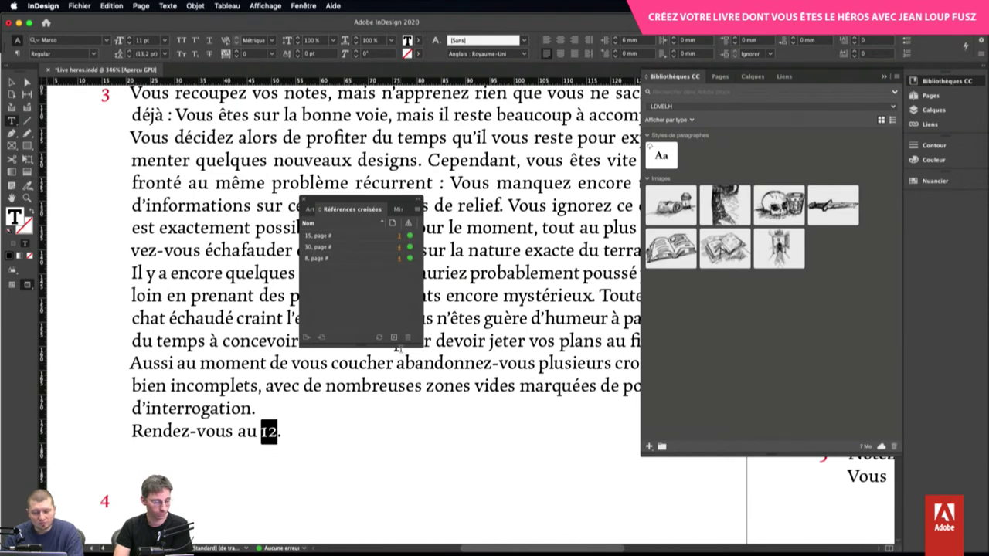
Replace the 12 in "Rendez-vous au 12" at the end of chapter 3 with a cross-reference to the Chapitre-style paragraph 12
left_click(418, 210)
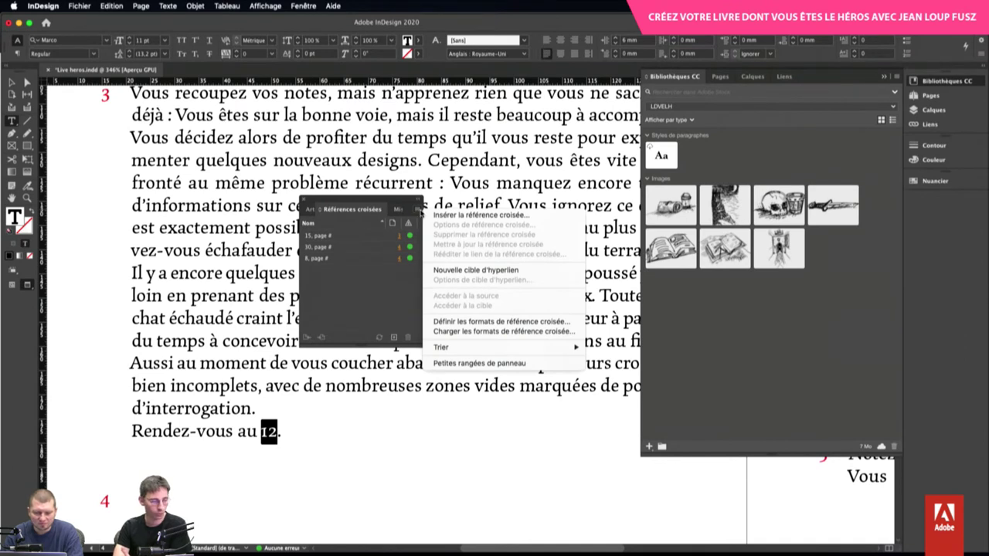
left_click(455, 218)
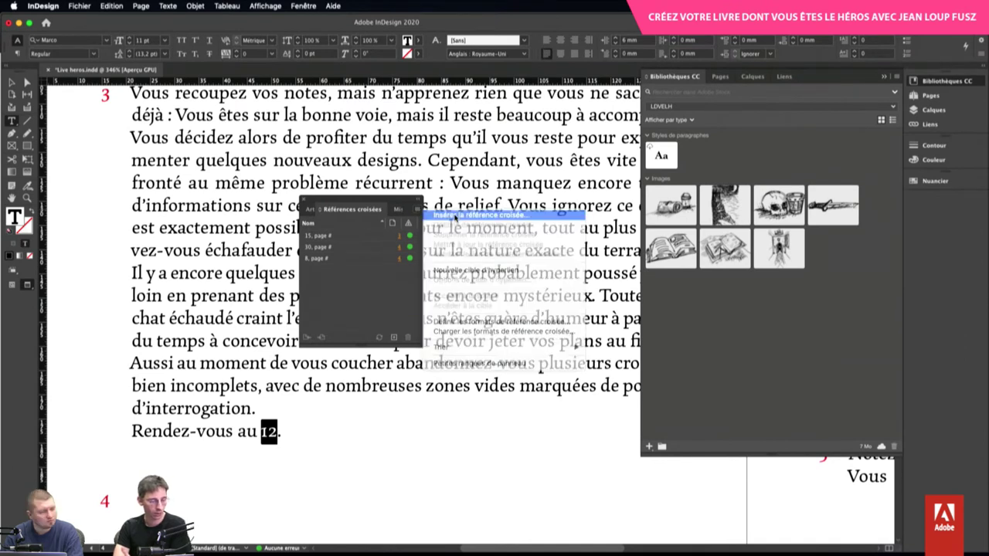
left_click(428, 207)
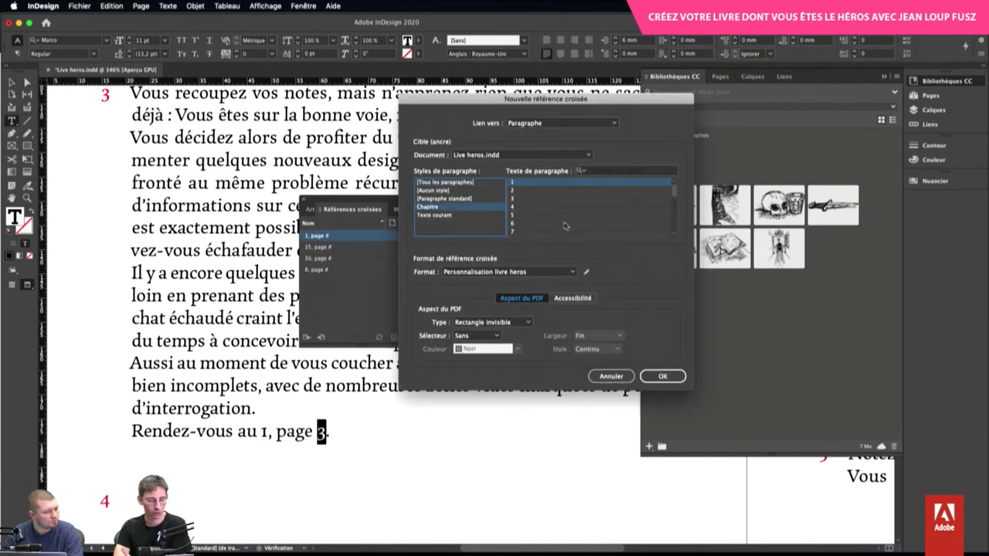
scroll(539, 225, "down", 2)
left_click(523, 216)
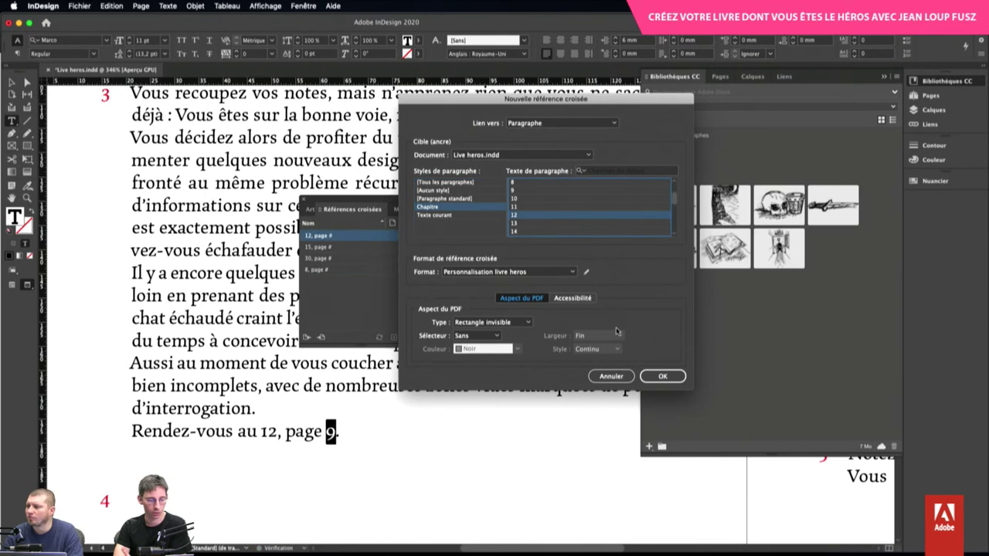
left_click(663, 376)
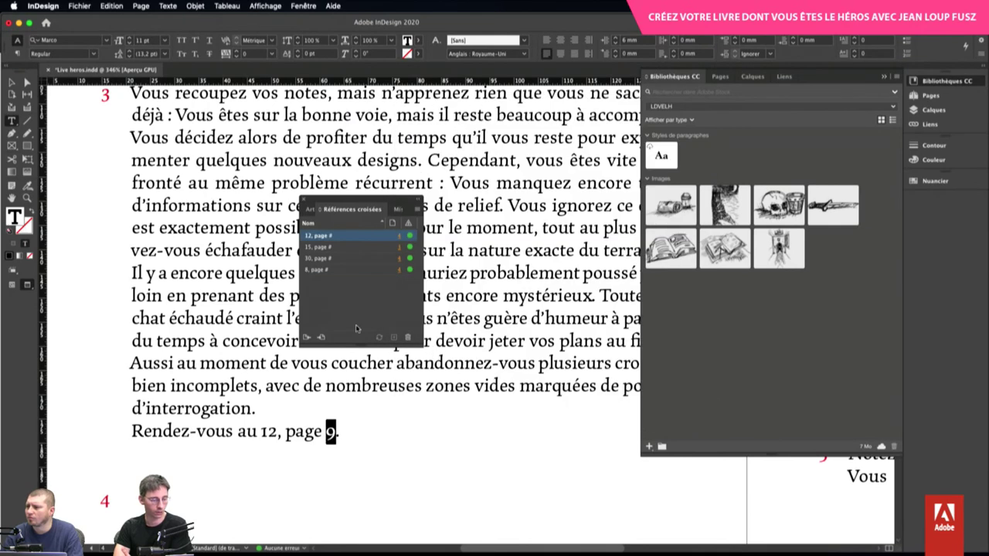
Move the cross-references panel away from the middle of the spread and switch from text editing to the Selection tool
scroll(474, 341, "down", 5)
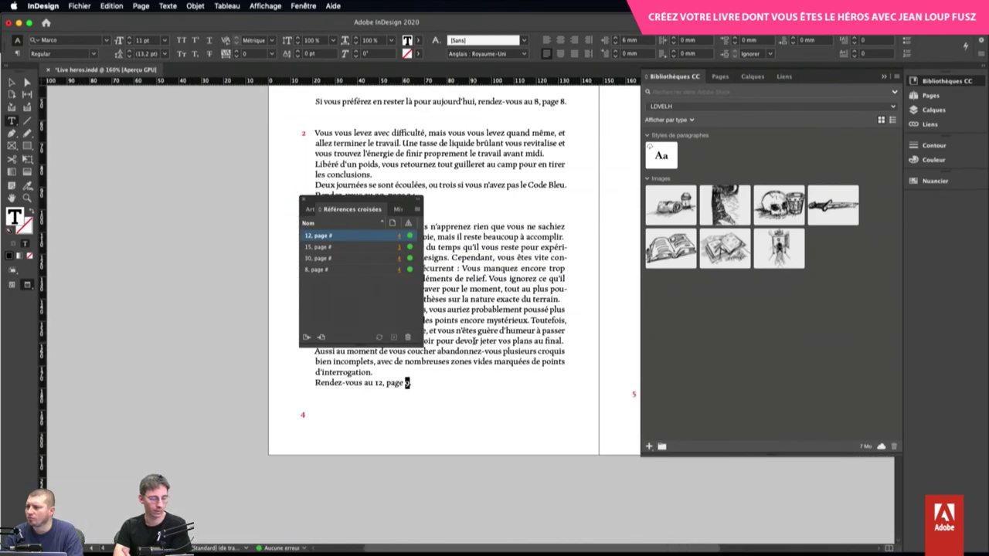
scroll(474, 341, "up", 3)
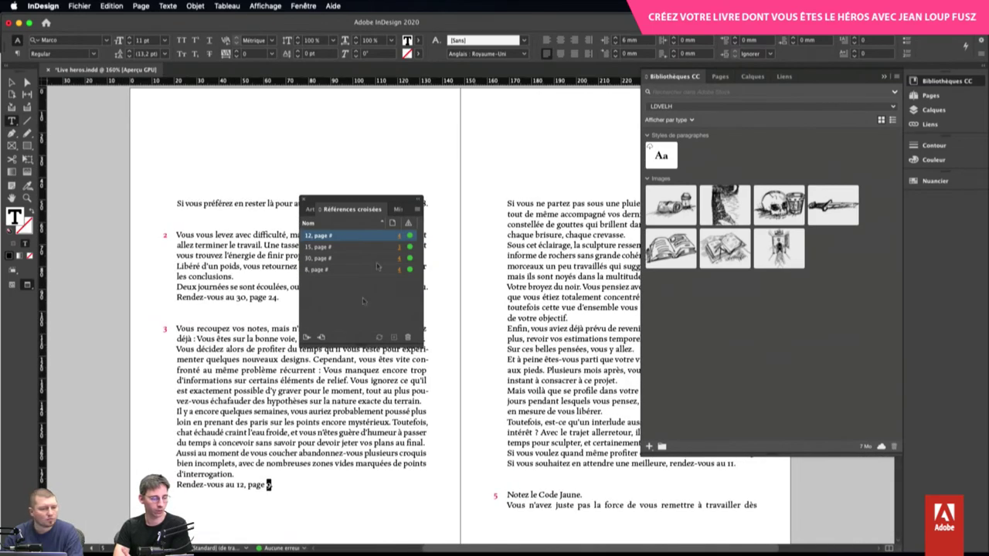
left_click_drag(355, 201, 119, 103)
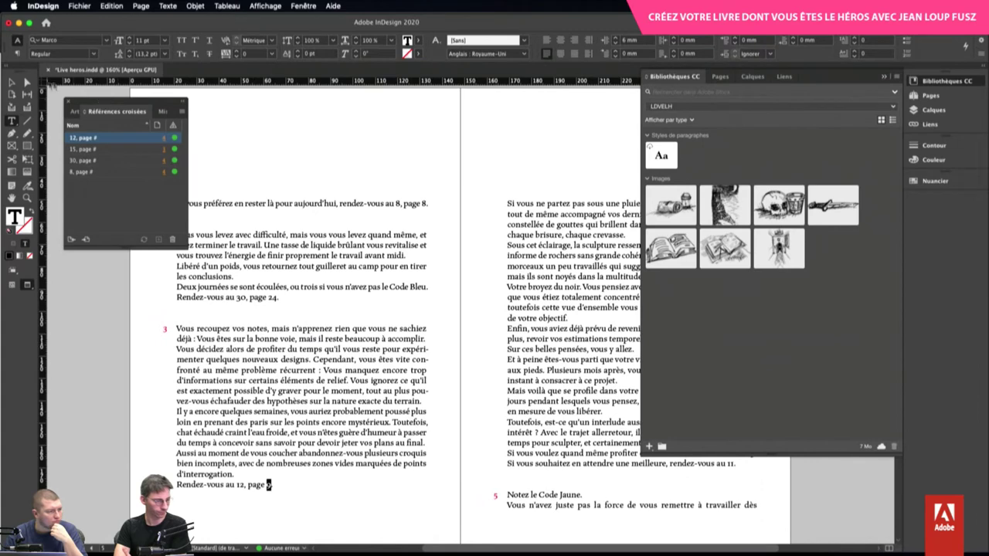
left_click(12, 81)
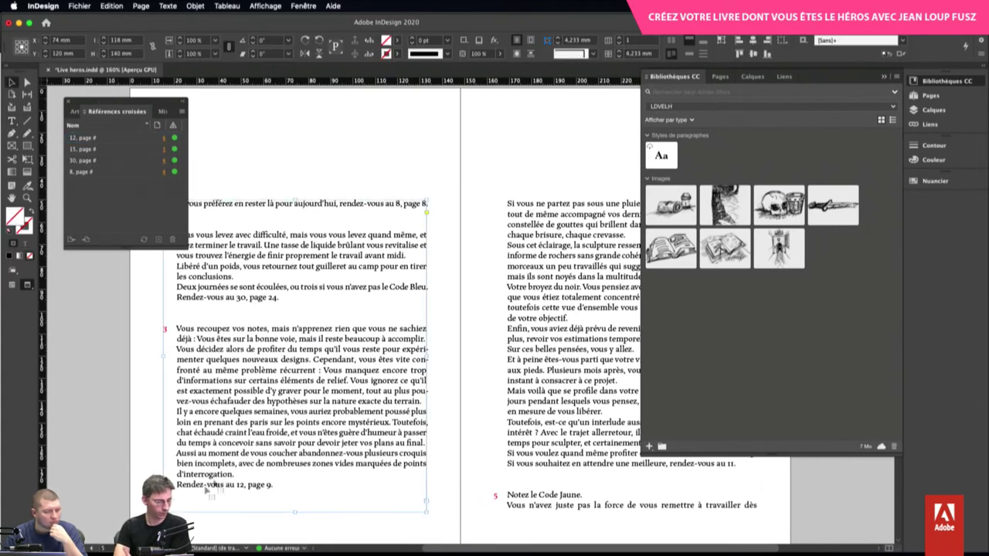
scroll(209, 488, "down", 1)
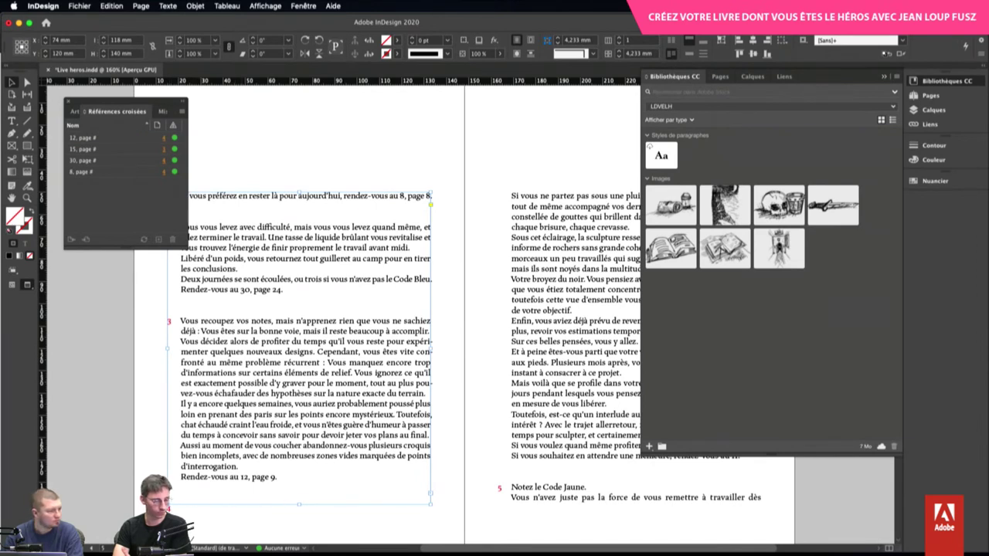
Leave preview mode and select the linked text frames on both pages in turn to show how the text is threaded
left_click(182, 507)
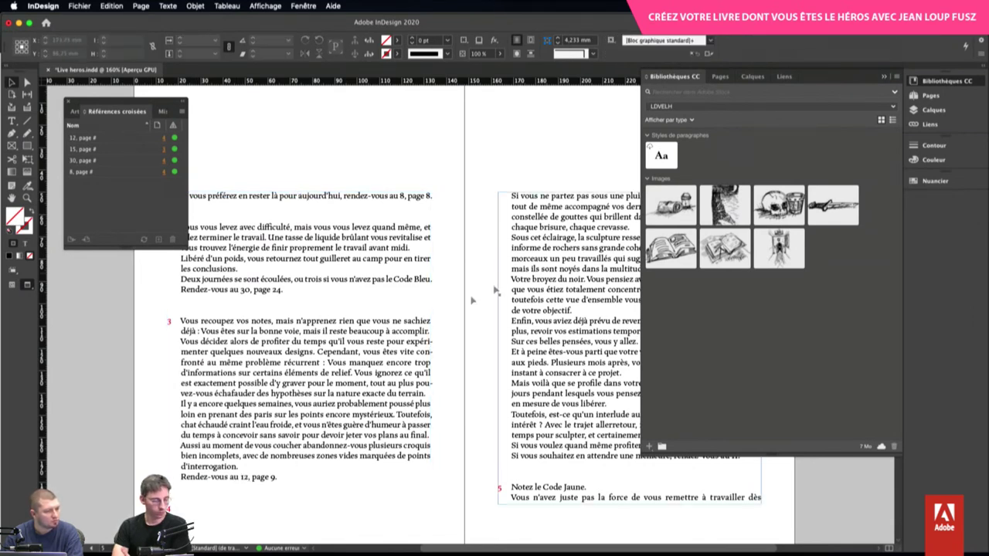
key("w")
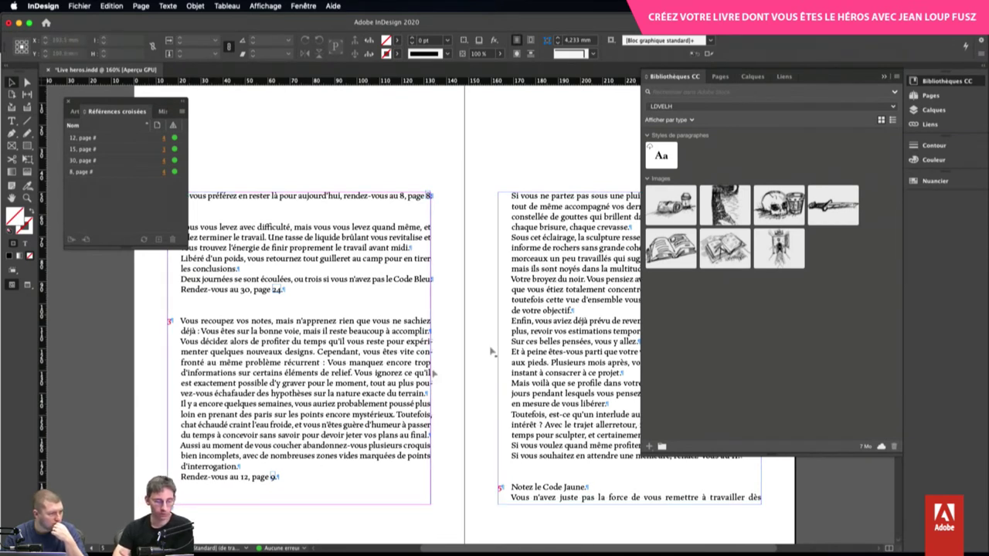
left_click(239, 490)
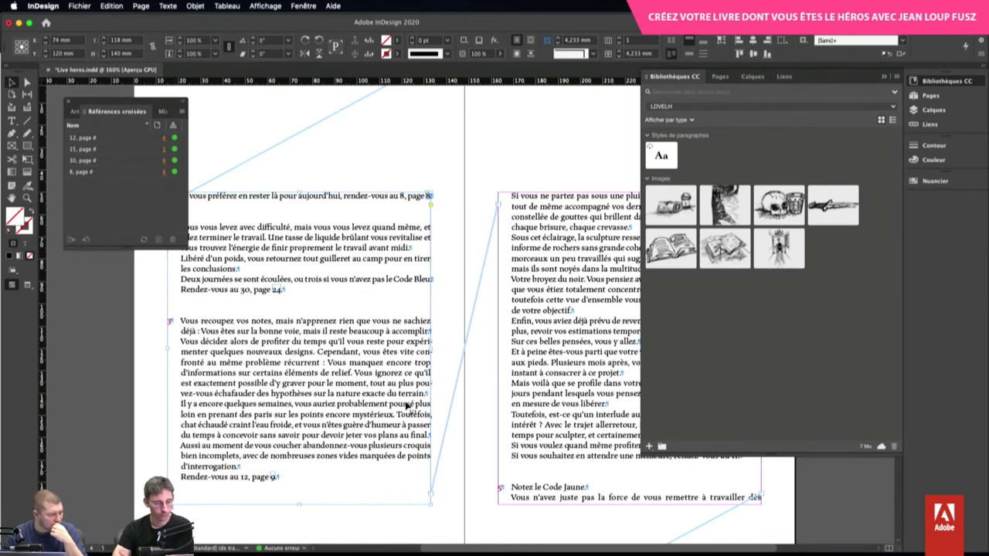
left_click(526, 222)
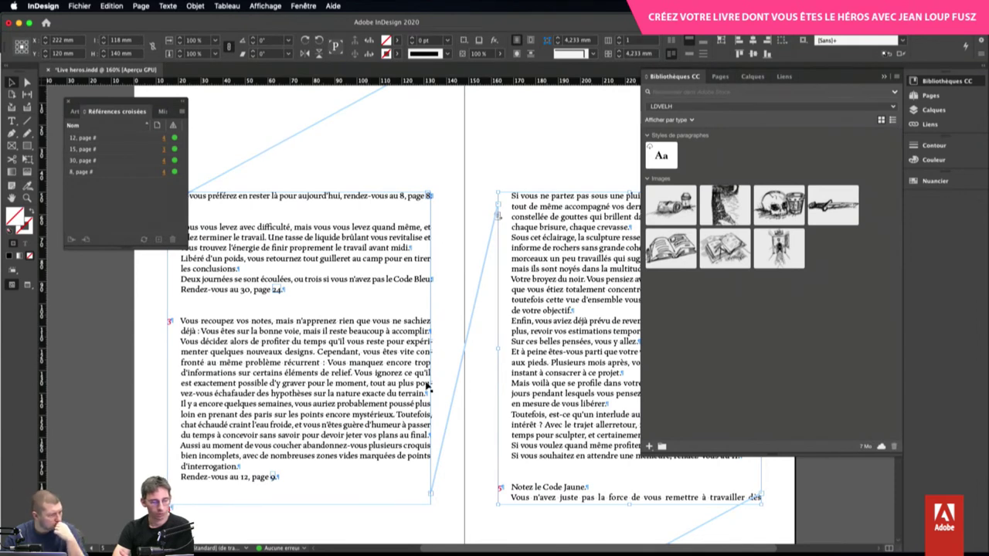
Select a few words of chapter 3's body text and show the paragraph styles list (Styles de paragraphe)
double_click(334, 340)
left_click_drag(345, 331, 303, 331)
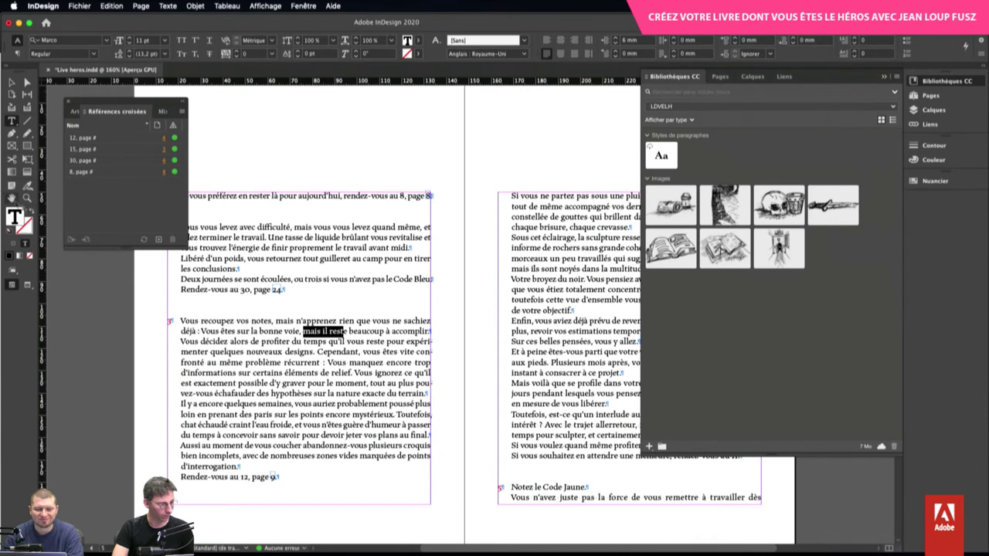
left_click_drag(313, 394, 360, 394)
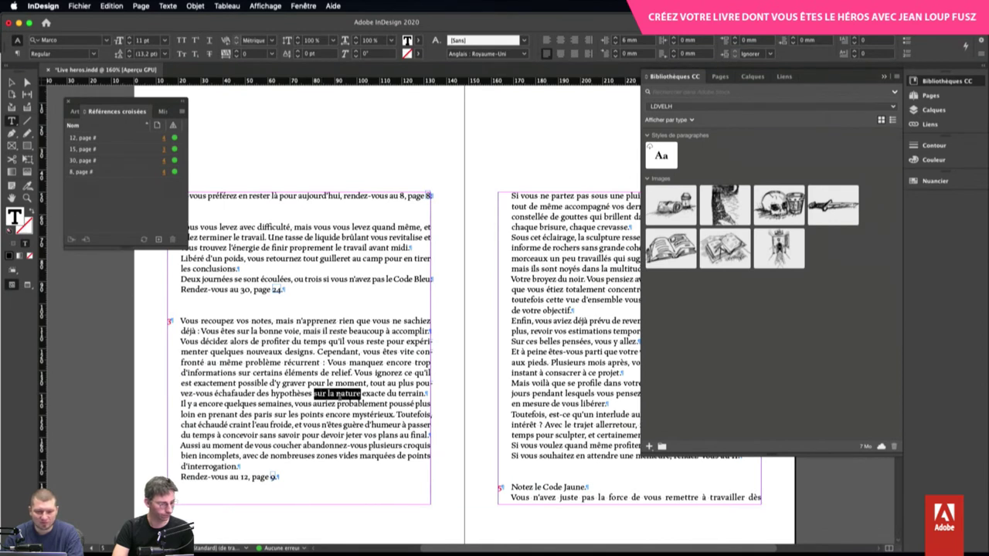
left_click(302, 6)
mouse_move(328, 255)
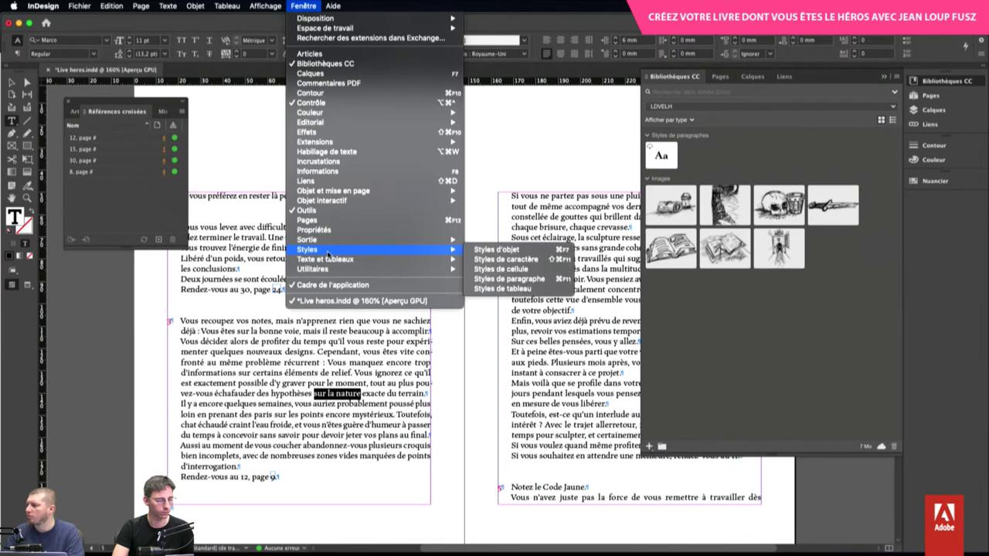
left_click(511, 279)
Enable Solidaire avec précédent in the Options d'enchaînement of the Texte courant style and collapse the paragraph styles list
right_click(194, 219)
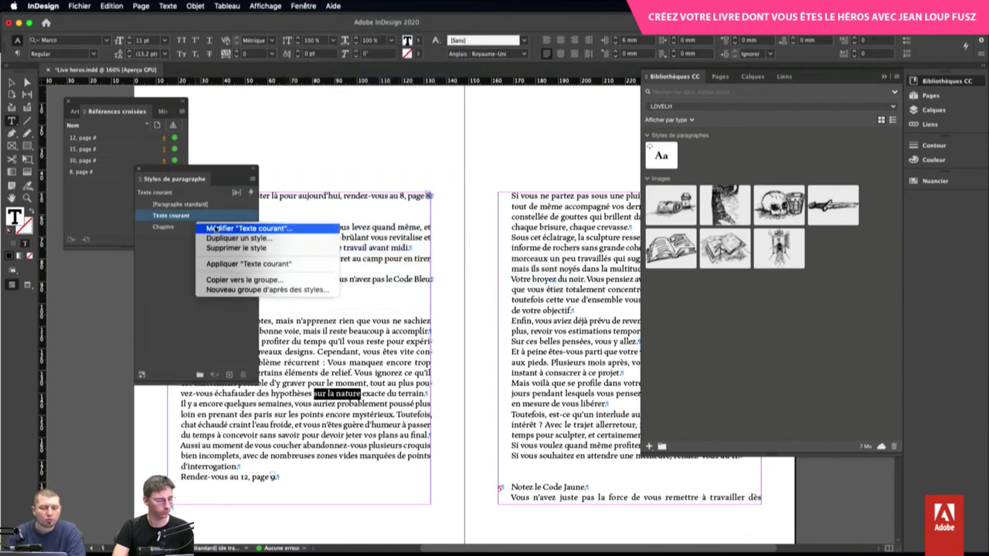
left_click(199, 228)
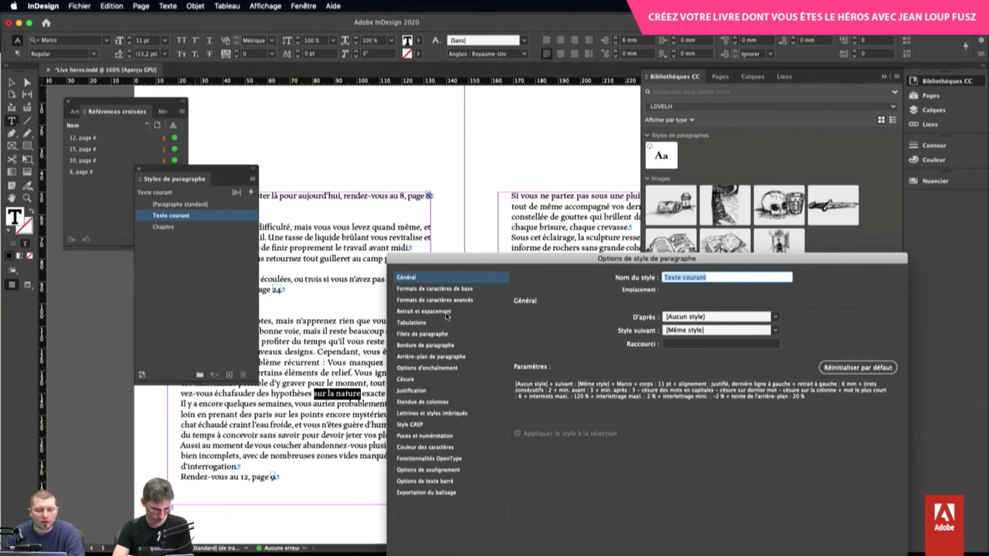
left_click(444, 371)
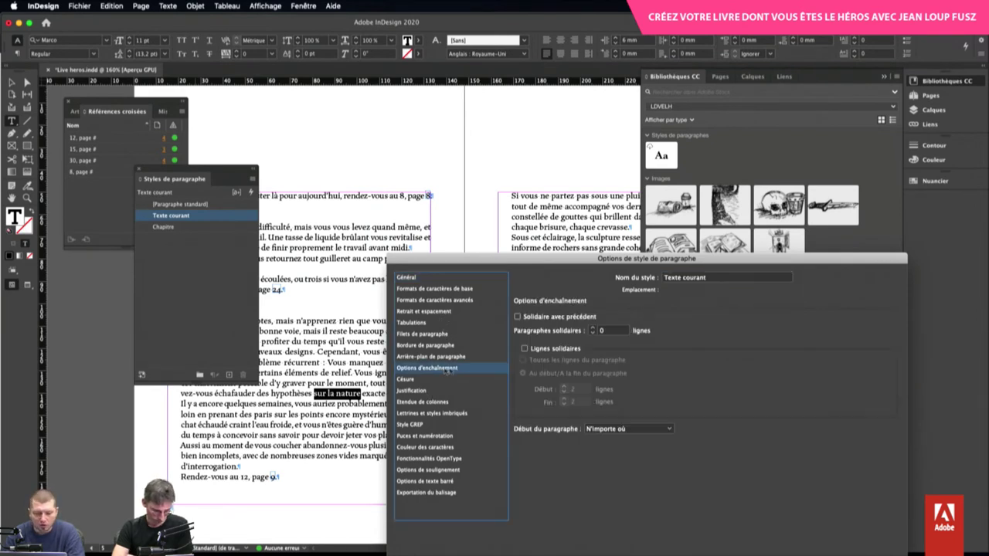
left_click(556, 319)
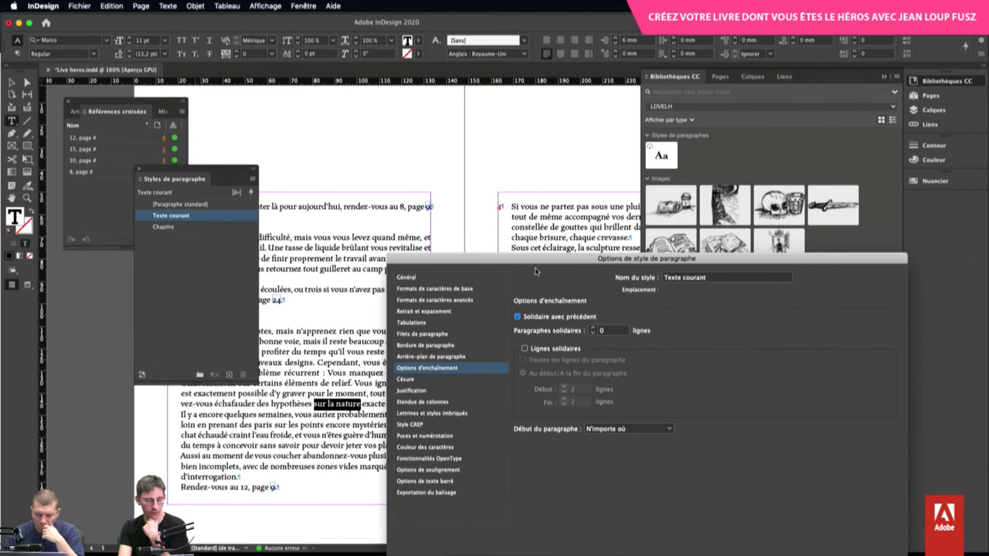
key("Return")
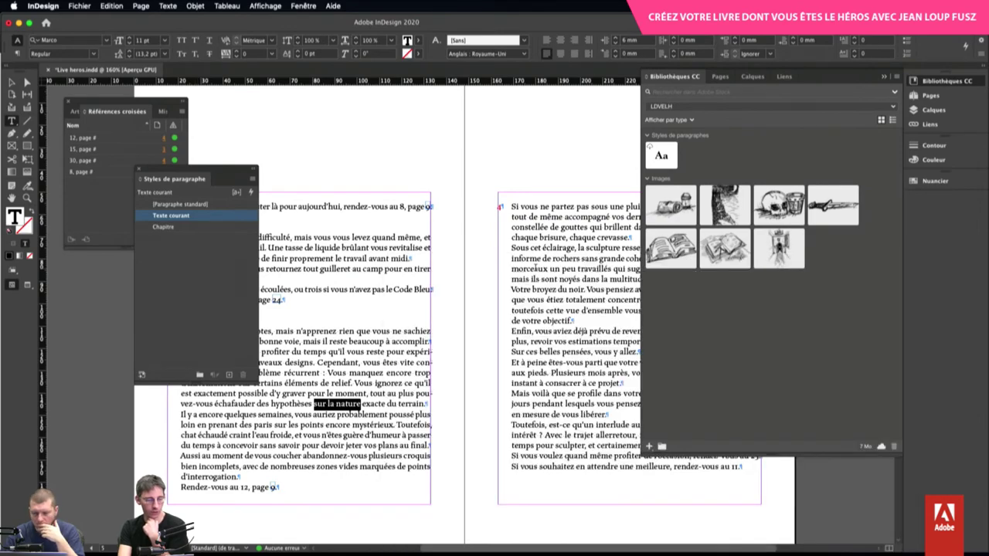
left_click(255, 170)
Examine how the chapter numbers and body text flow from page to page with the revised Texte courant style
left_click(276, 362)
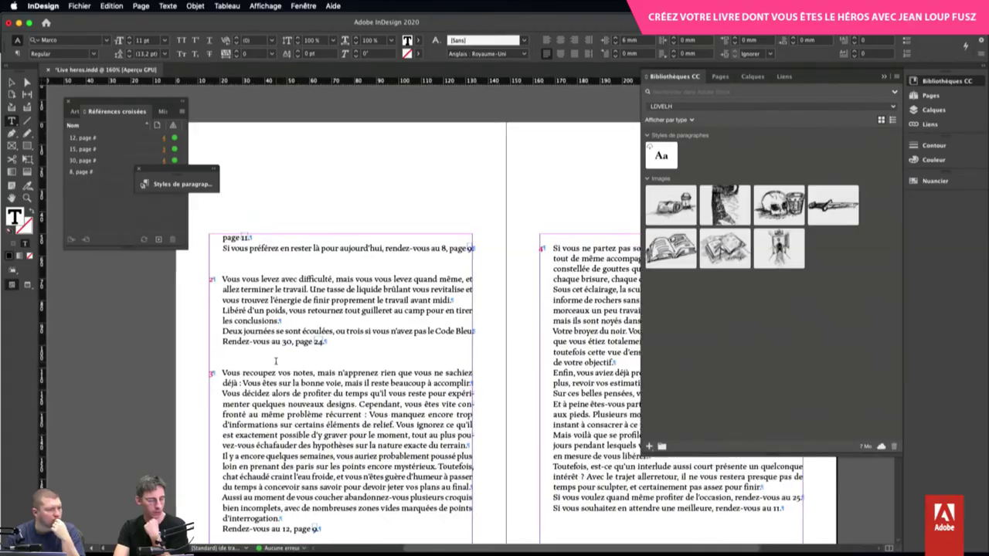
scroll(276, 362, "down", 10)
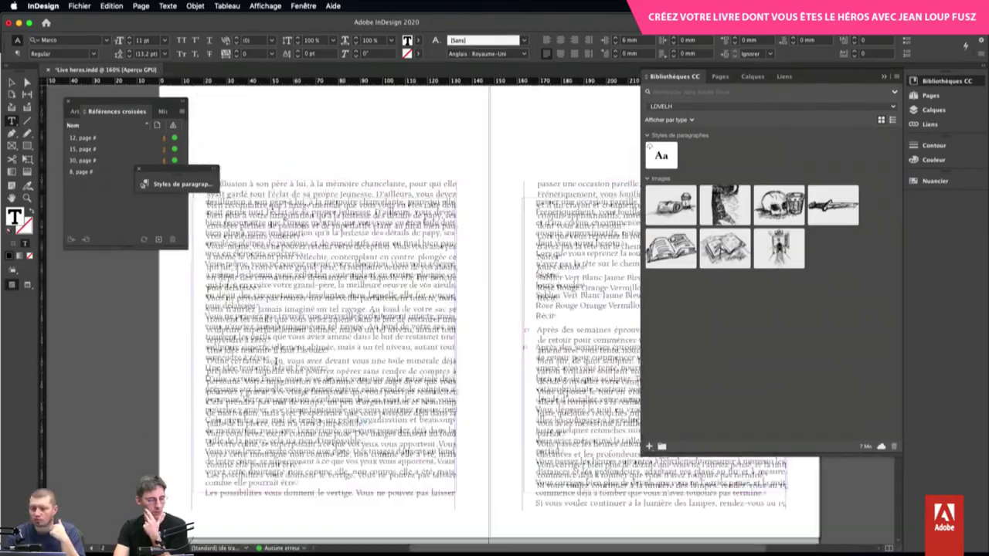
scroll(275, 361, "down", 10)
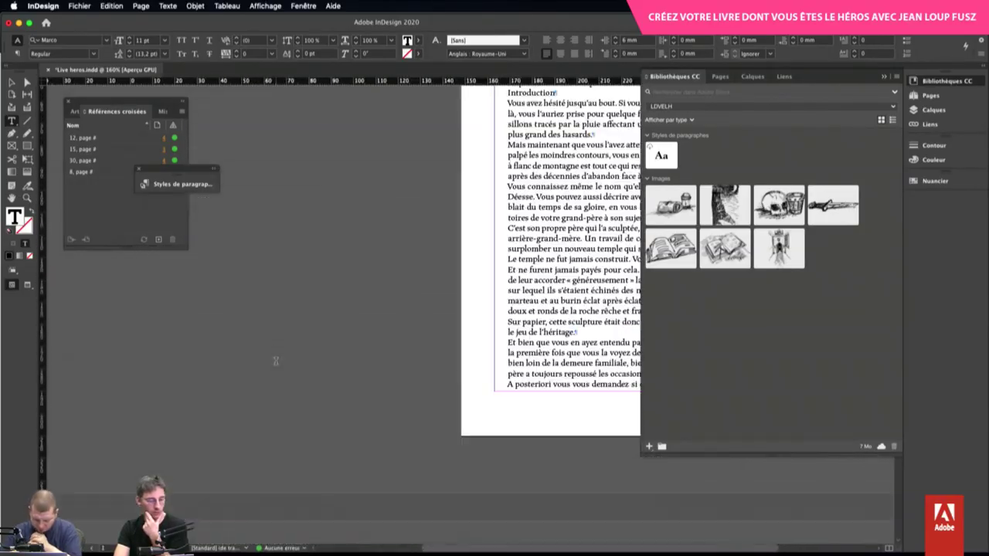
scroll(276, 362, "down", 8)
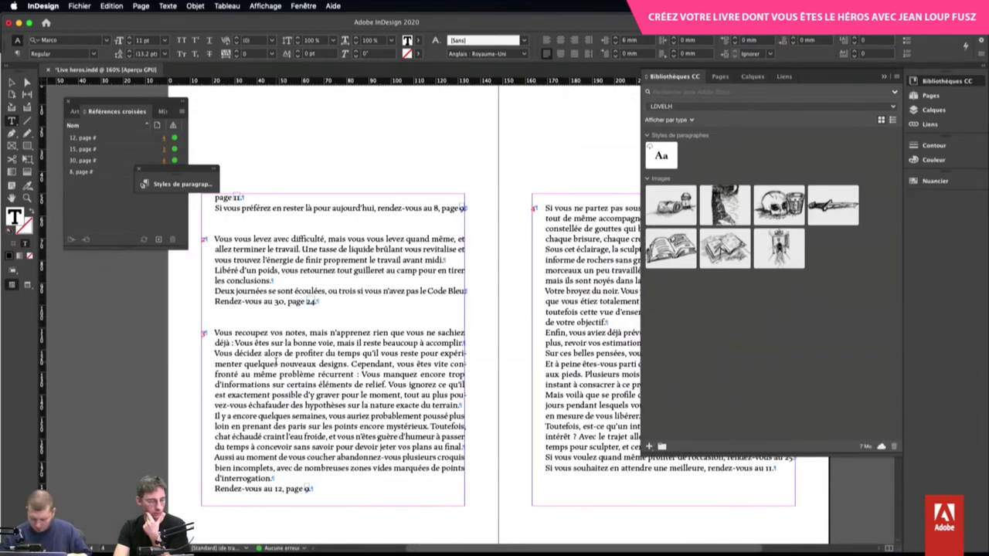
left_click_drag(607, 239, 607, 261)
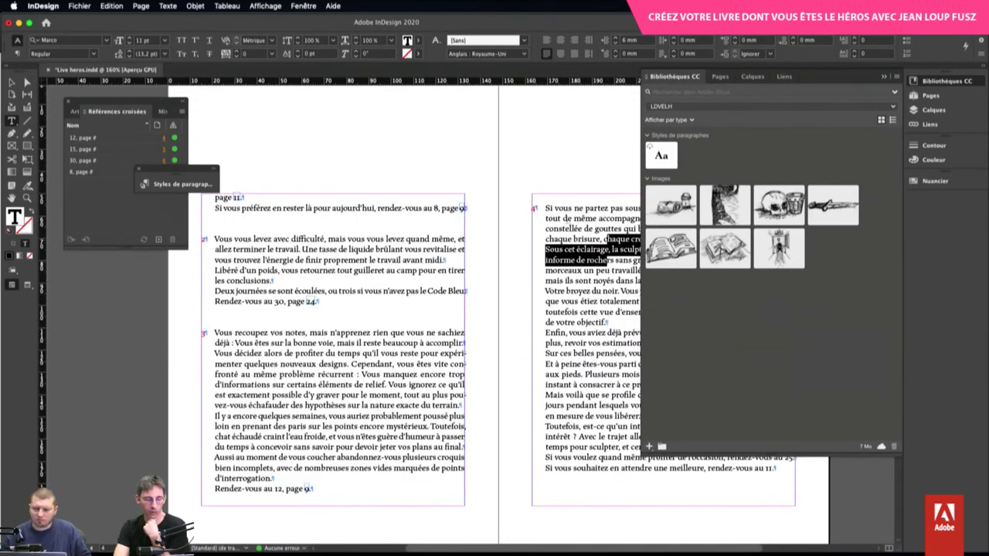
left_click(555, 218)
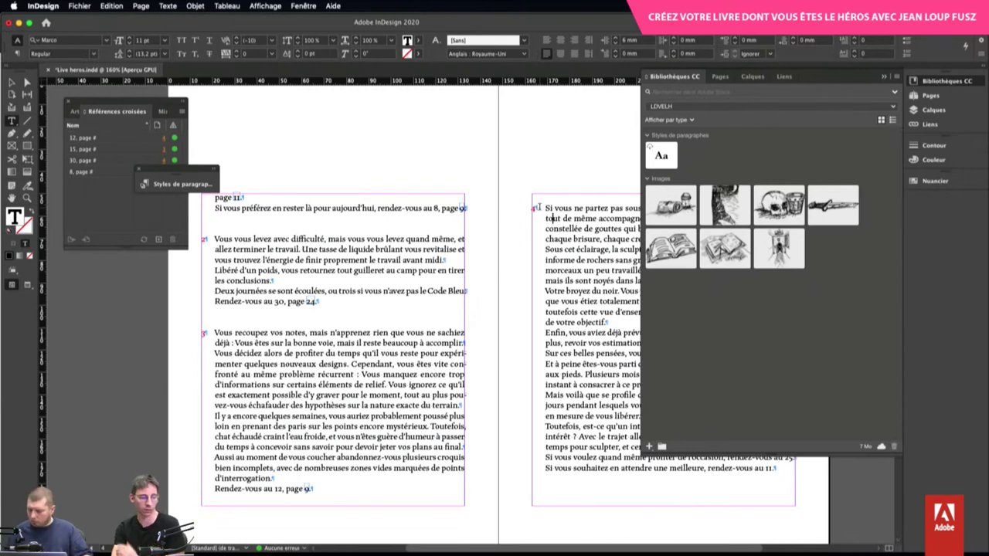
scroll(539, 207, "down", 2)
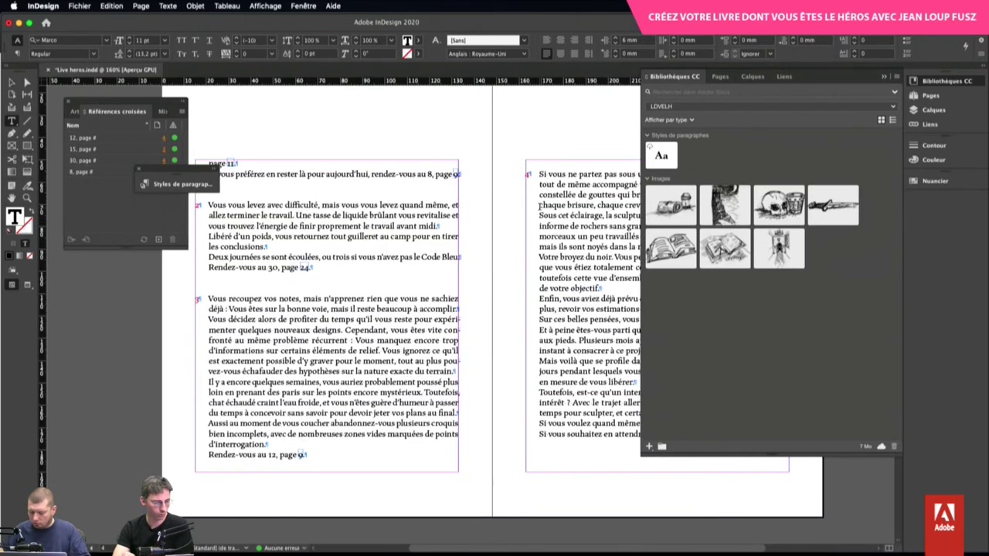
scroll(540, 207, "down", 10)
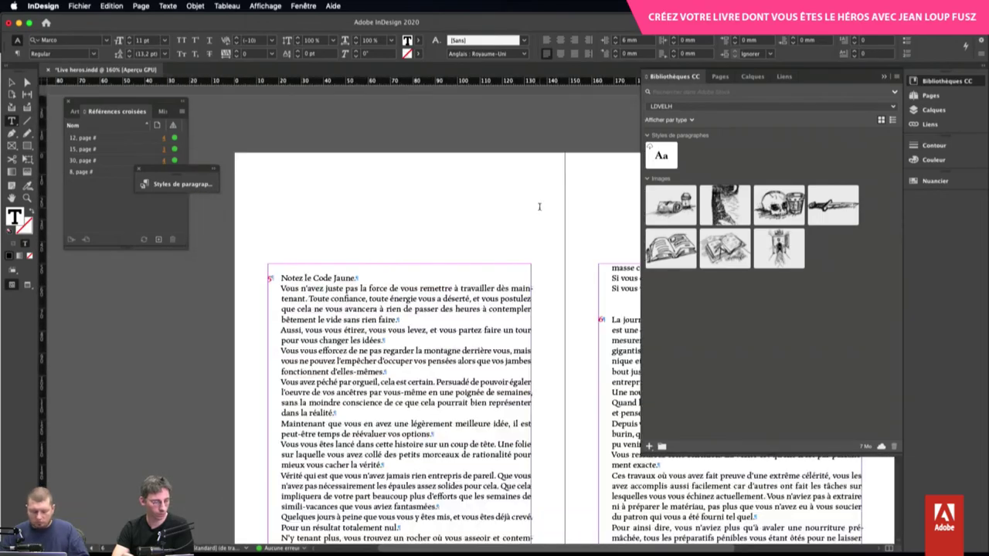
scroll(539, 207, "down", 10)
scroll(539, 207, "right", 5)
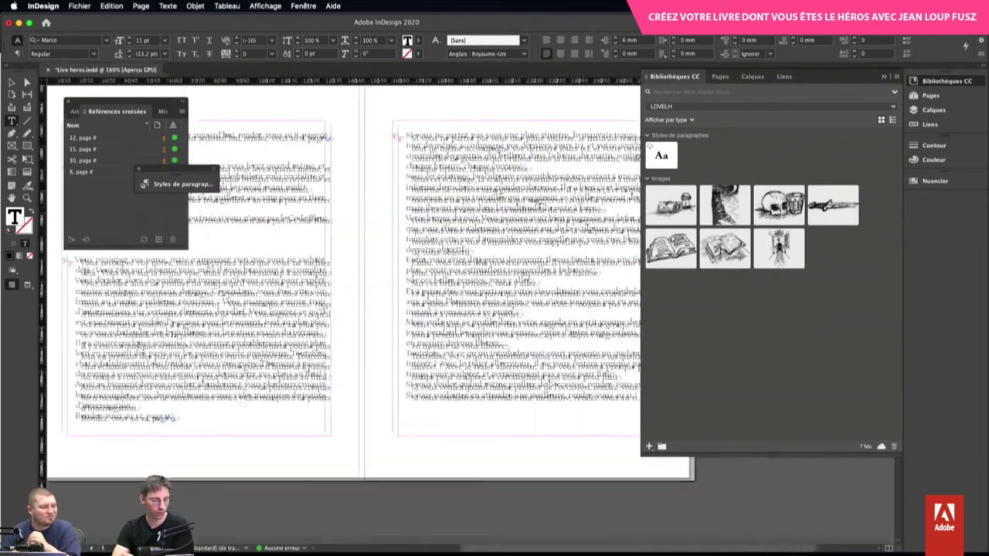
scroll(539, 207, "right", 4)
scroll(540, 207, "down", 3)
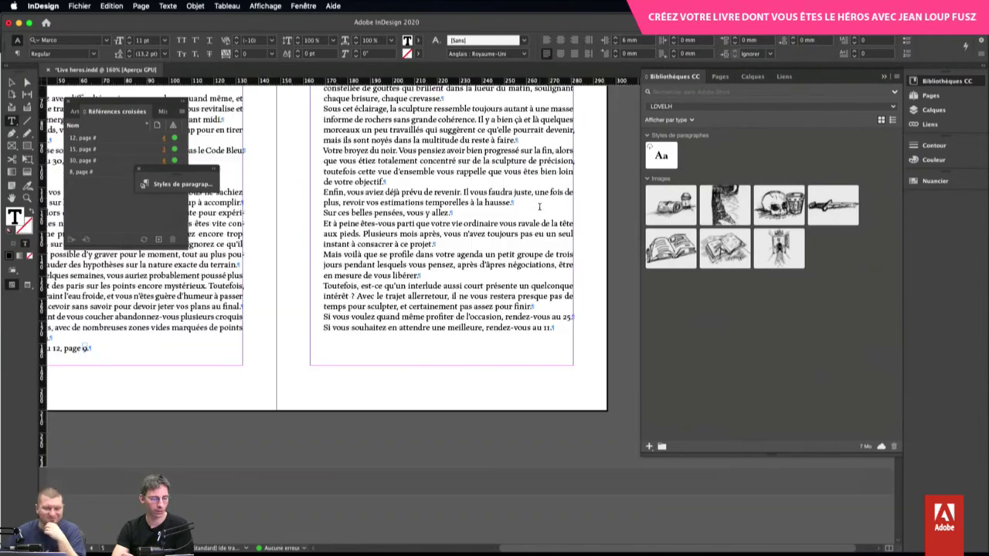
scroll(539, 207, "down", 5)
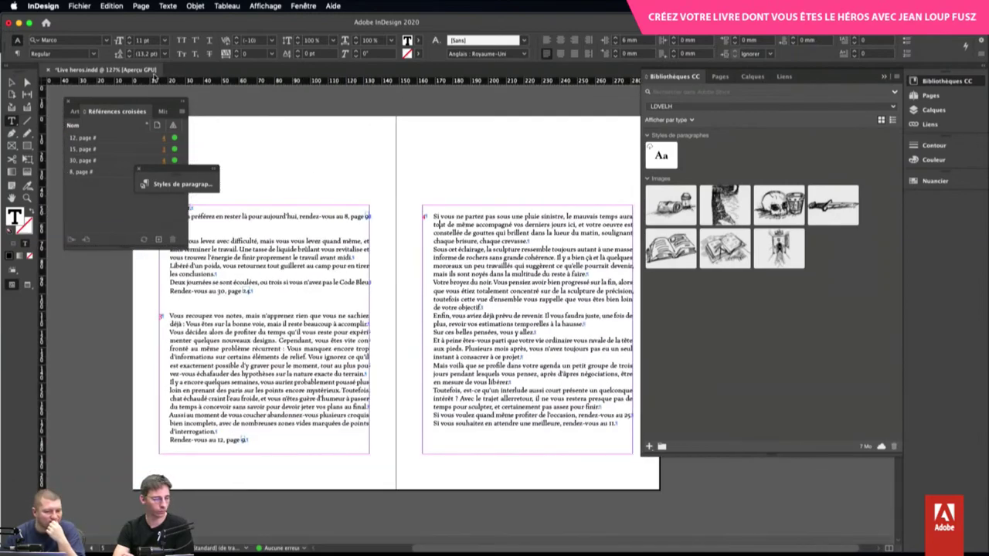
left_click(11, 82)
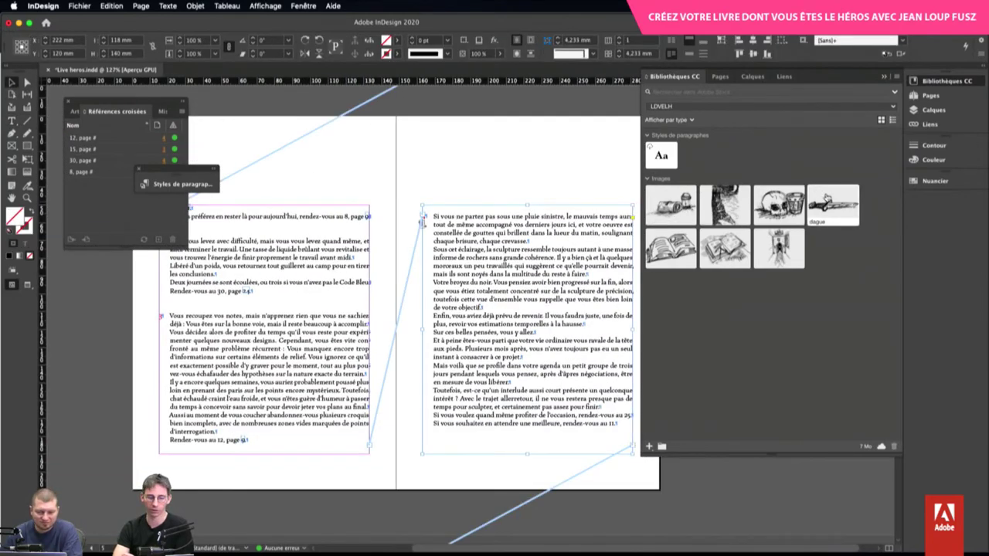
left_click_drag(827, 200, 303, 146)
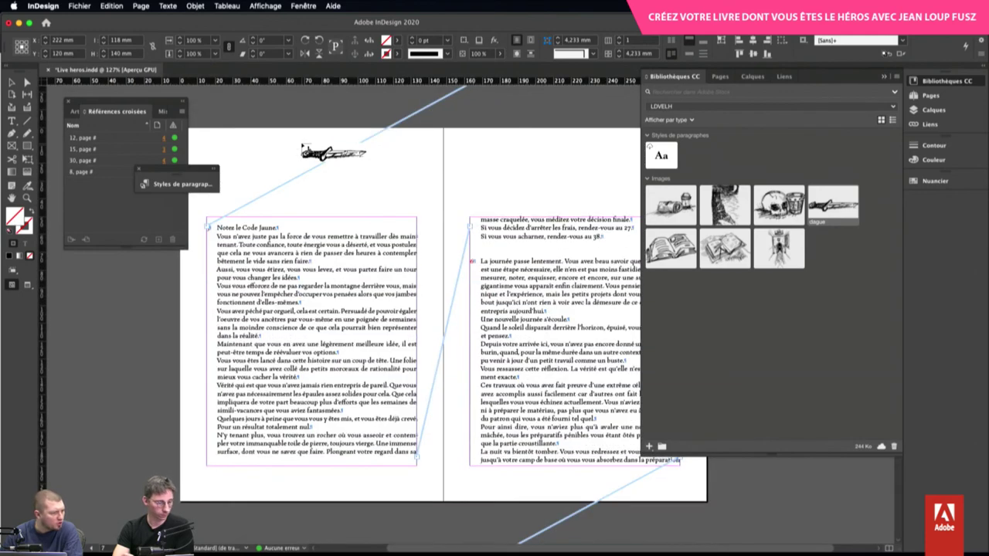
scroll(303, 147, "down", 5)
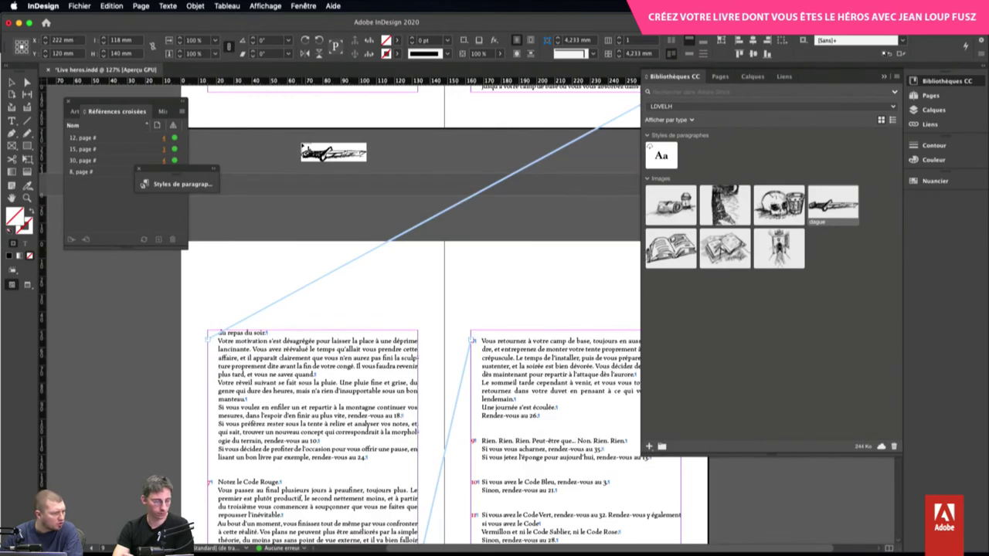
scroll(500, 166, "right", 3)
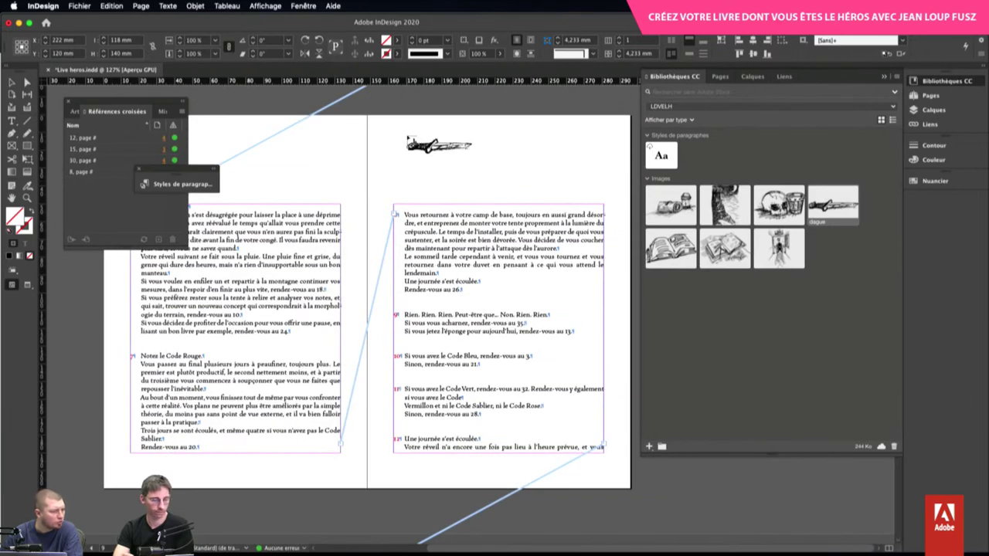
key("Escape")
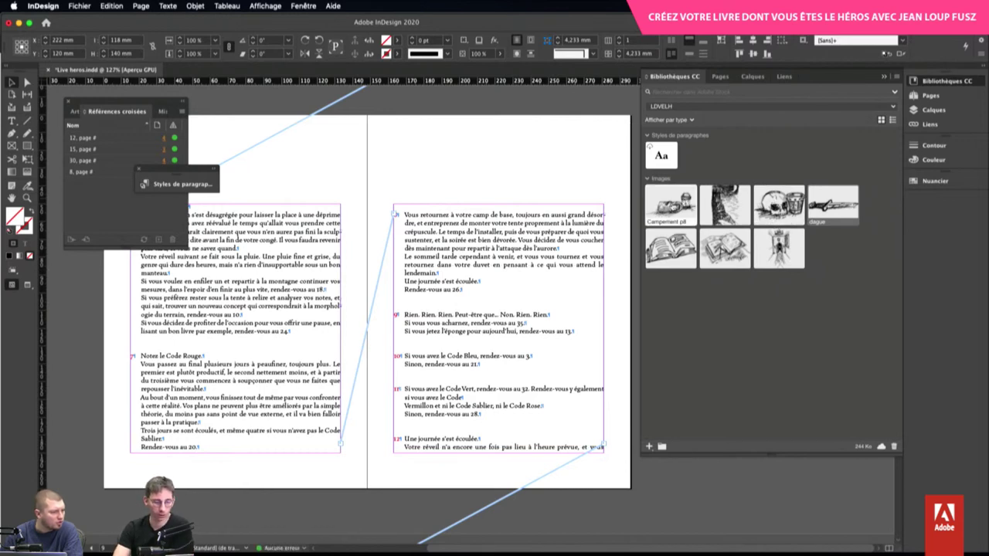
Place the Campement p8 library image above chapter 8 on page 9, about 76 mm wide and 37 mm high, and select its frame
mouse_move(672, 204)
left_mouse_down()
mouse_move(485, 166)
mouse_move(400, 135)
mouse_move(551, 199)
mouse_move(533, 178)
left_mouse_up()
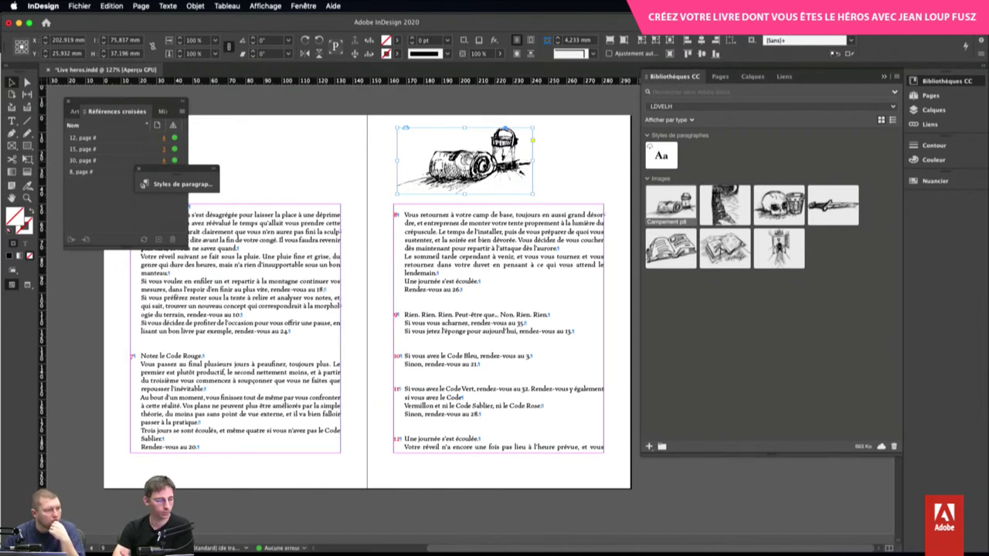
left_click(465, 161)
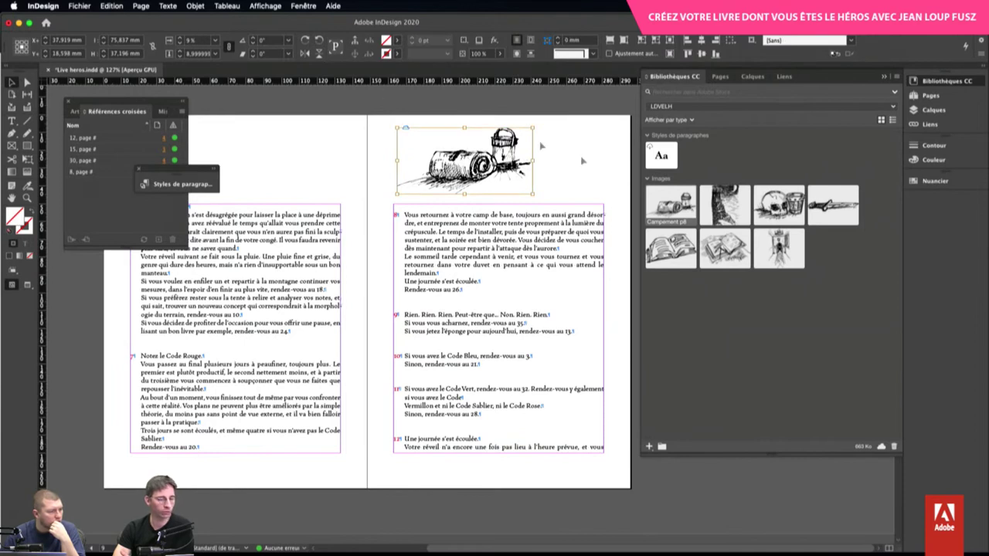
left_click(589, 164)
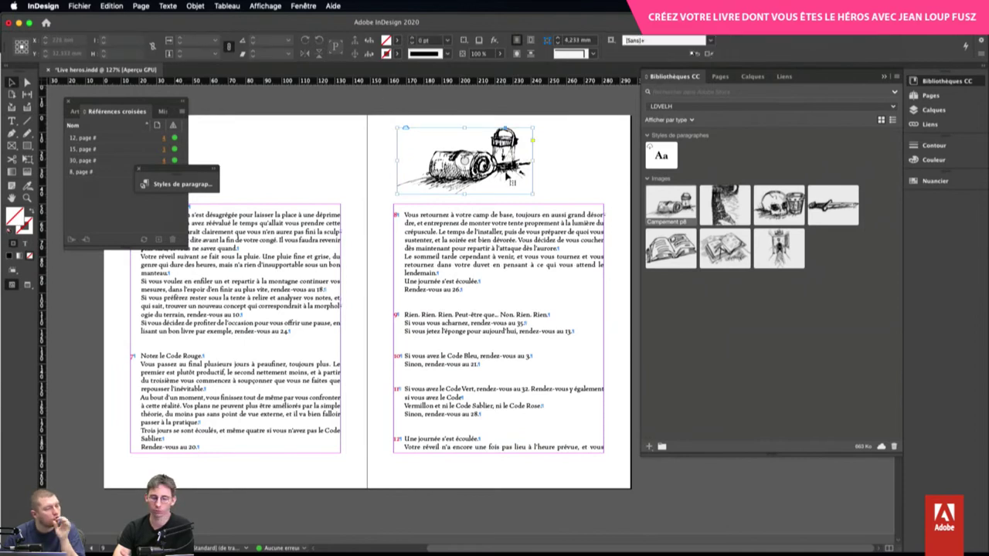
left_click(508, 176)
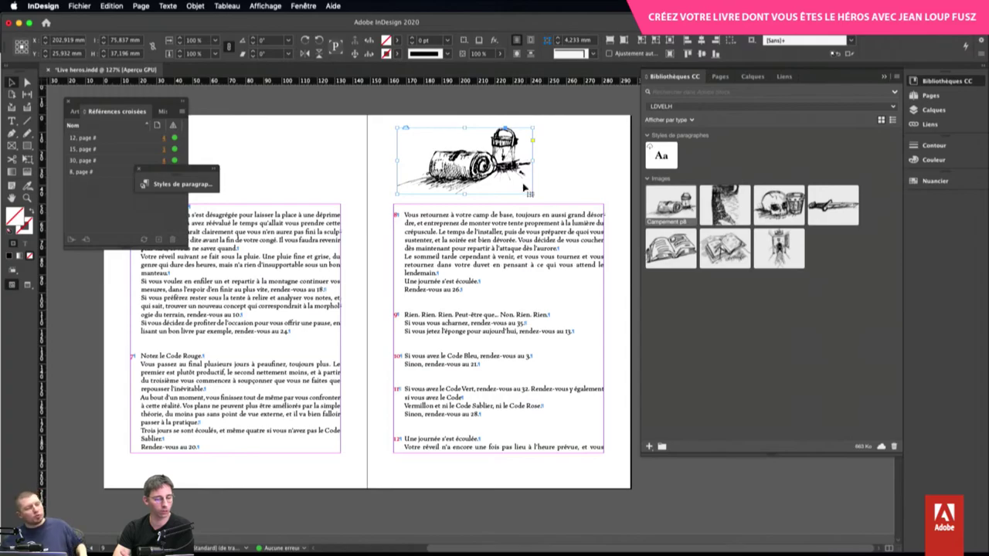
Create a new layer named images and move the selected camp illustration on page 9 onto it
scroll(564, 185, "up", 2)
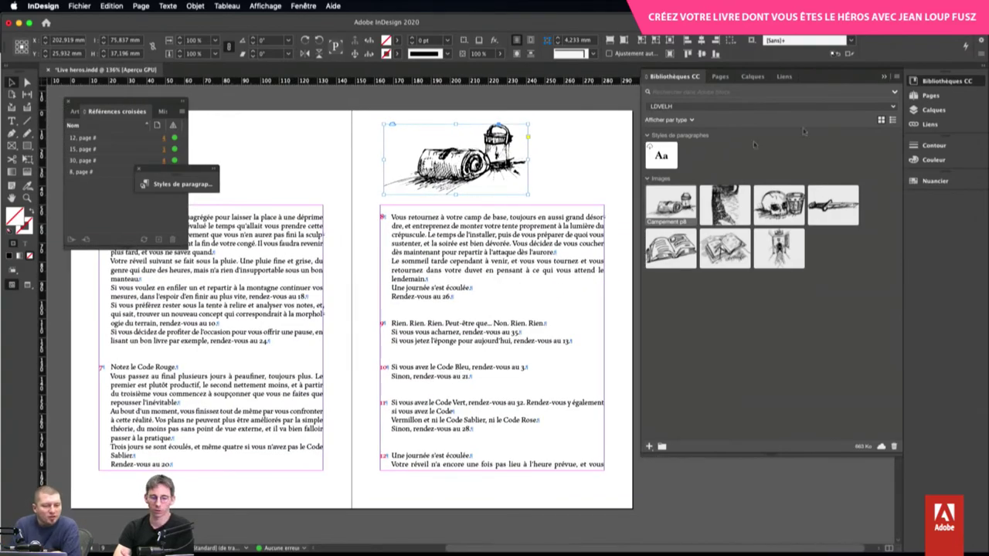
left_click(932, 110)
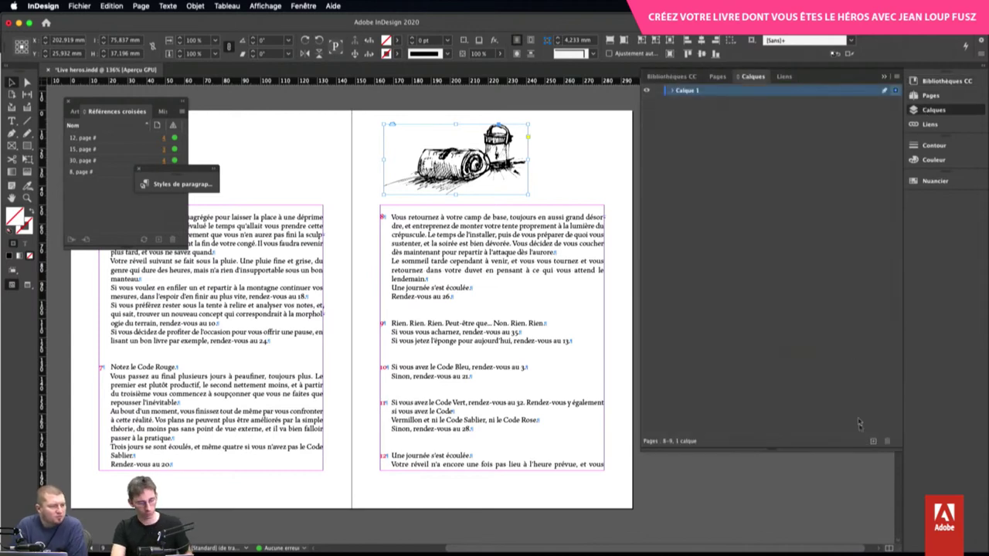
left_click(873, 441, "alt")
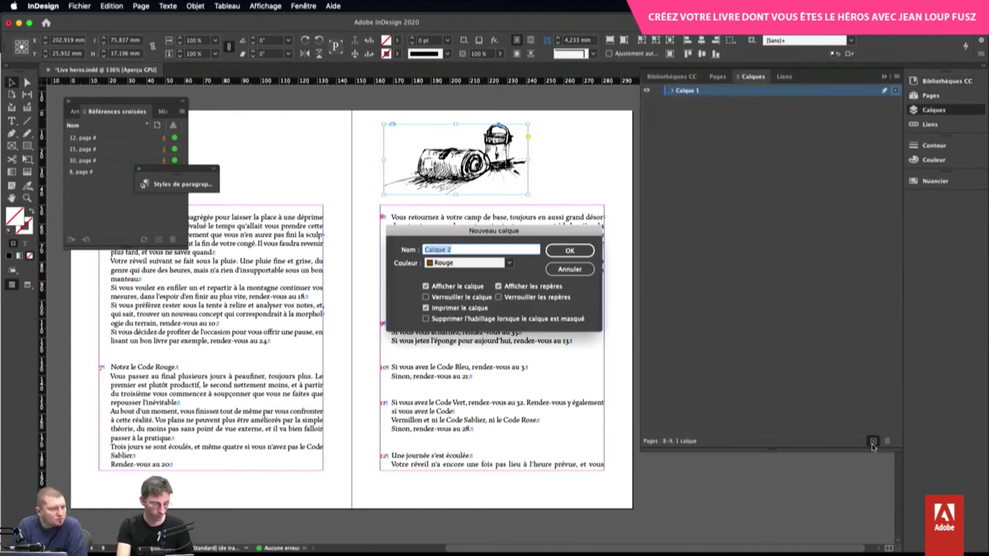
type("images")
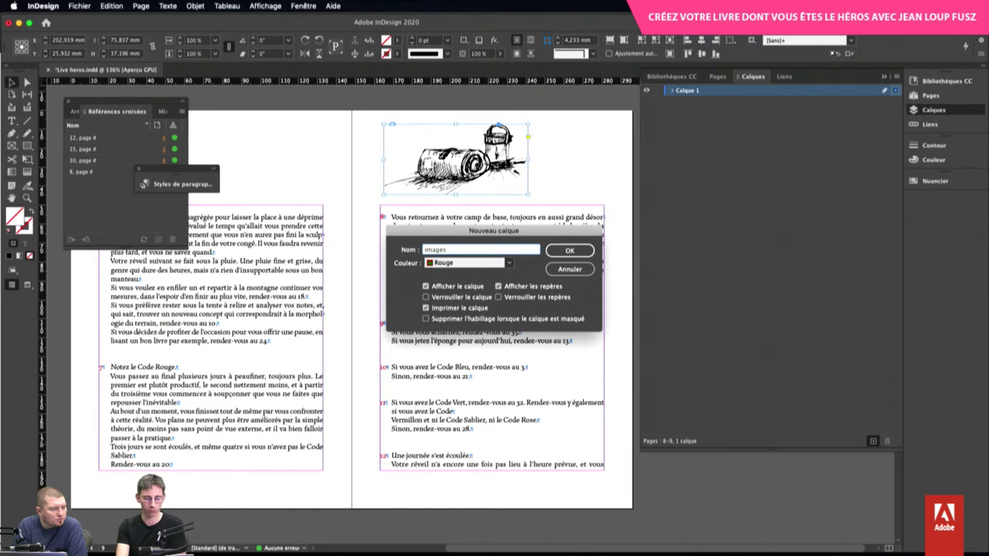
key("Return")
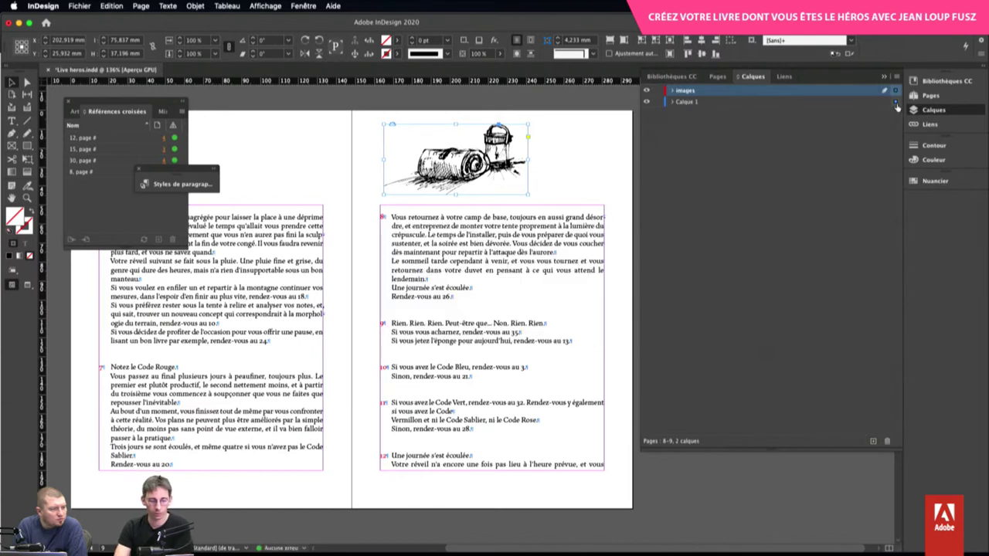
left_click_drag(895, 102, 895, 92)
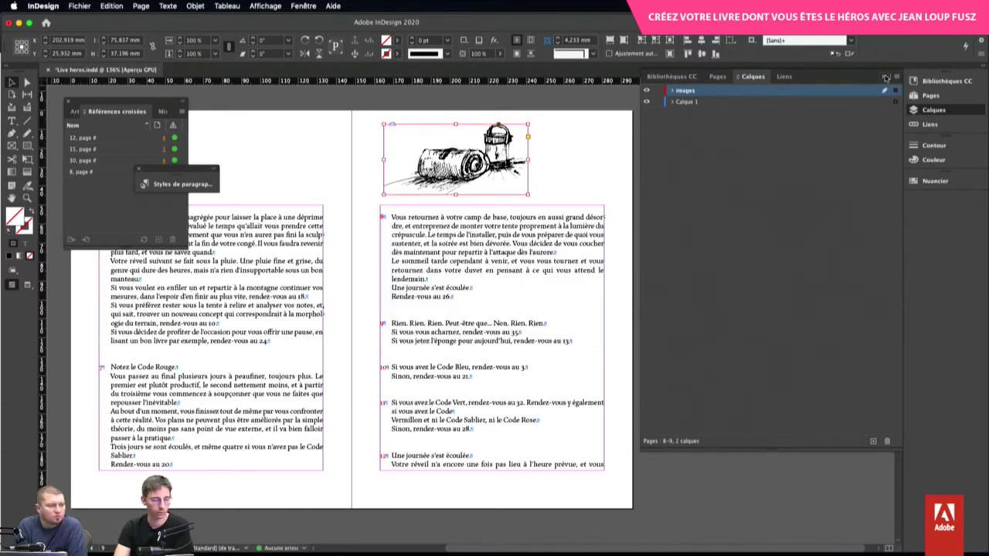
left_click(884, 76)
Deselect the illustration, switch to preview display and move the floating Références croisées and Styles de paragraphe panels off the pages
left_click(612, 152)
key("w")
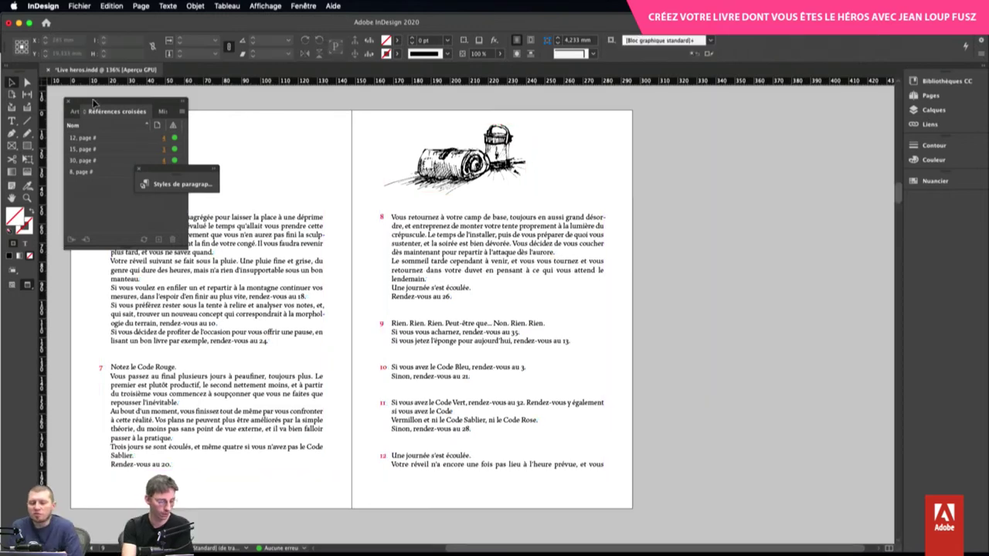
left_click_drag(162, 102, 742, 202)
left_click_drag(182, 168, 801, 398)
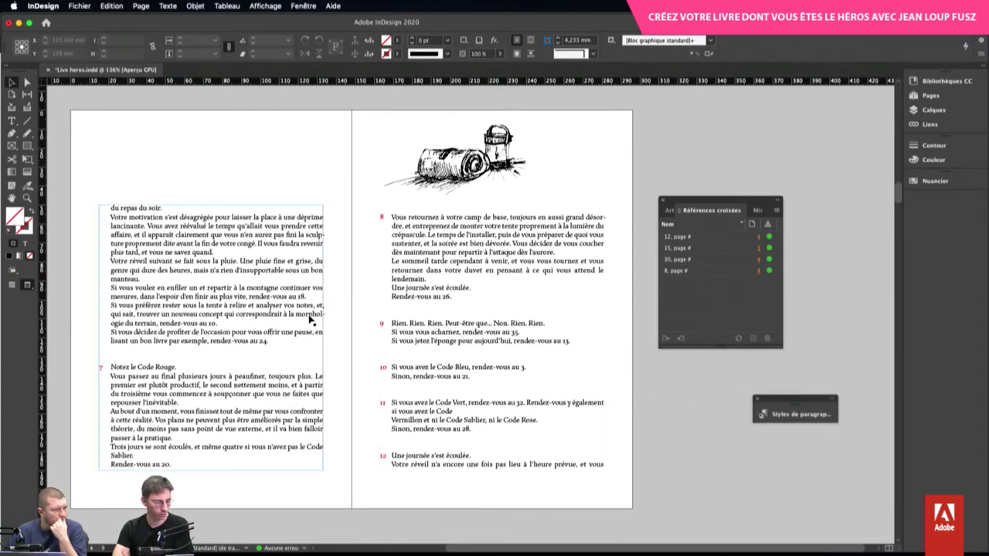
Underline the chapter number 10 in "rendez-vous au 10" on page 8, just above chapter 7
scroll(312, 316, "up", 10)
scroll(309, 319, "up", 4)
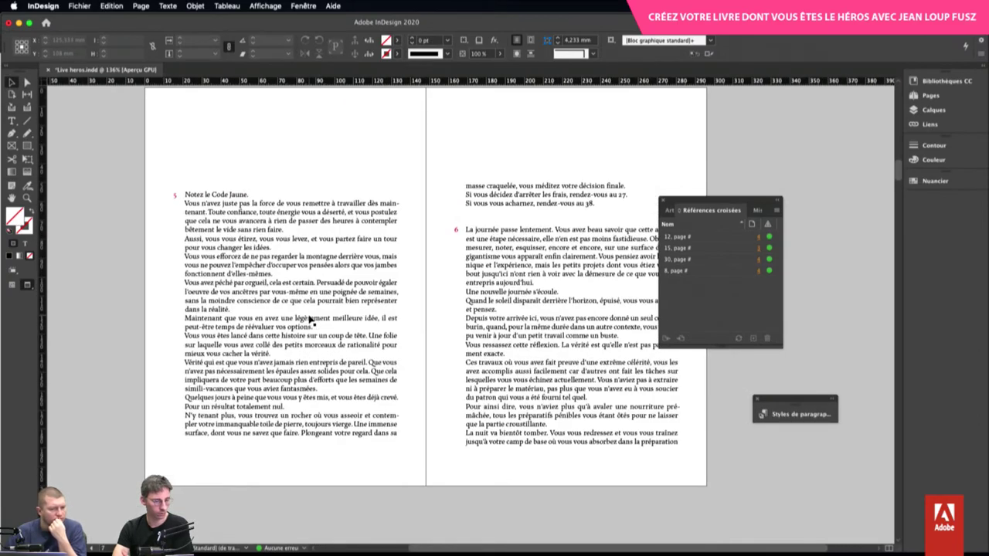
scroll(309, 319, "up", 5)
scroll(309, 320, "down", 20)
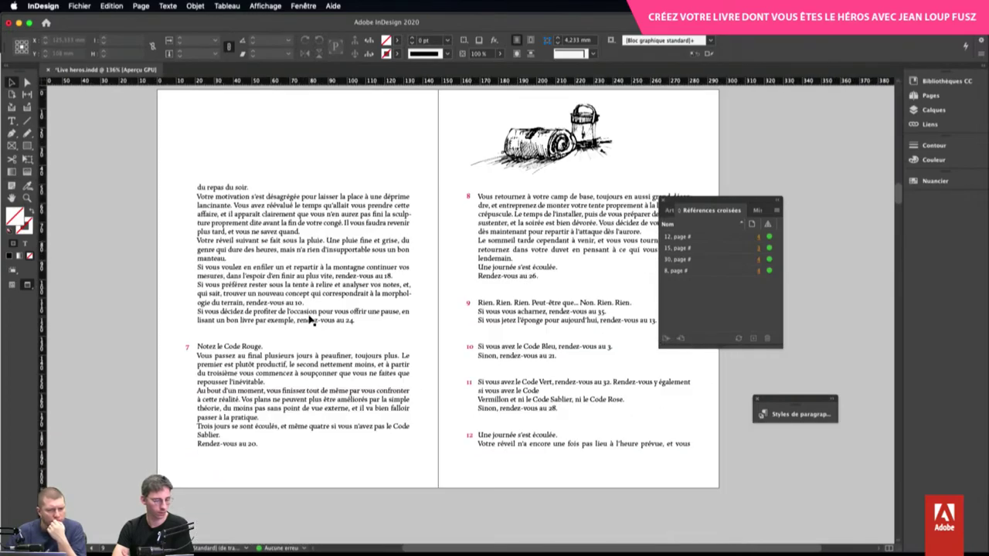
scroll(309, 320, "up", 5)
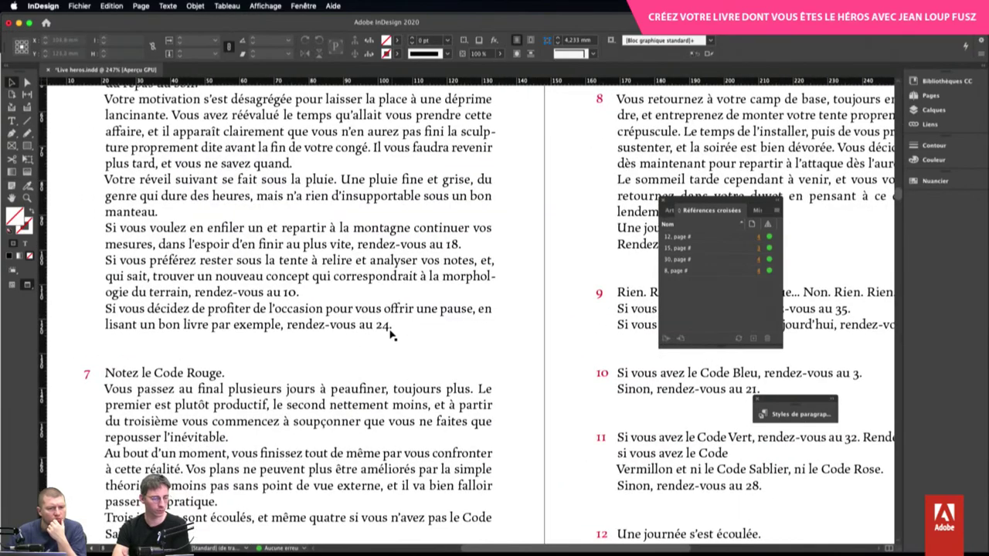
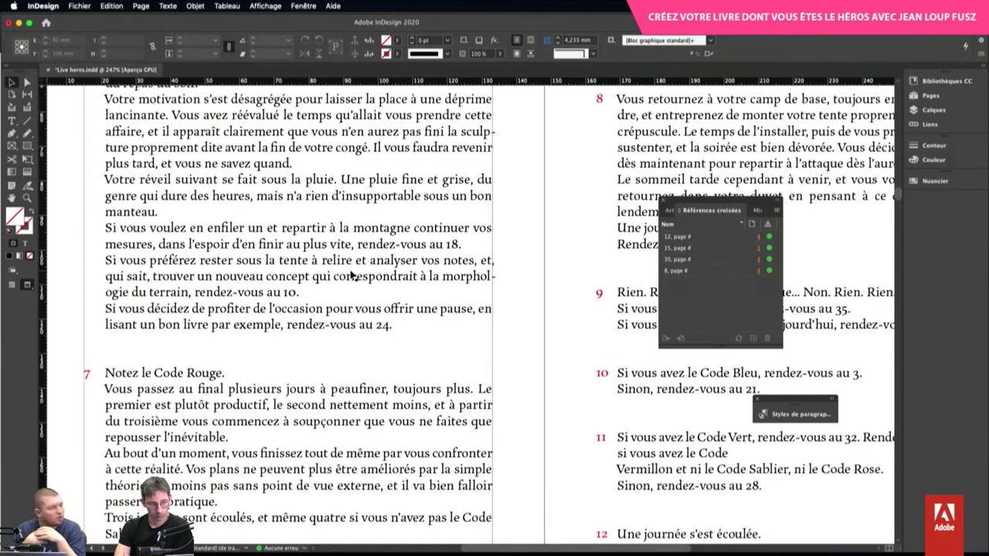
double_click(313, 292)
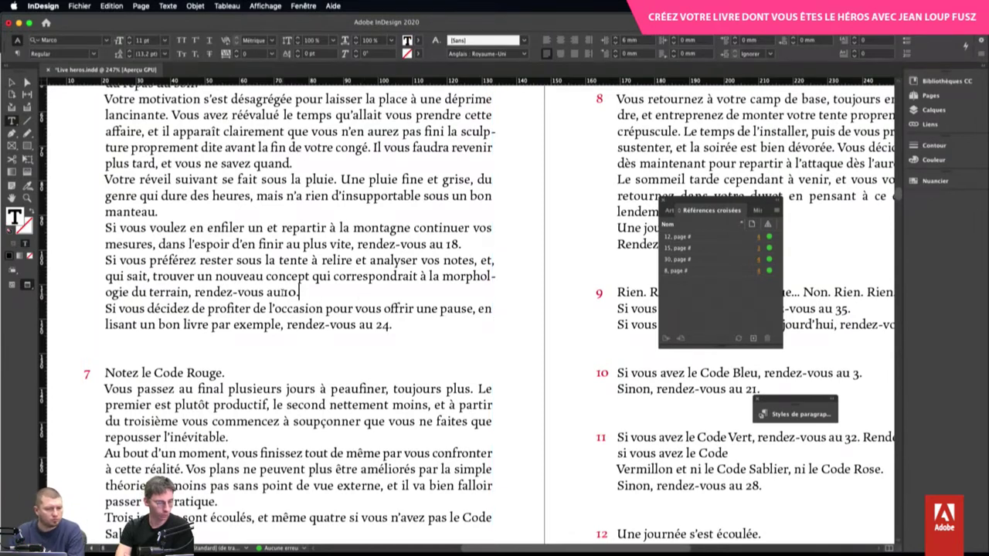
left_click(286, 292)
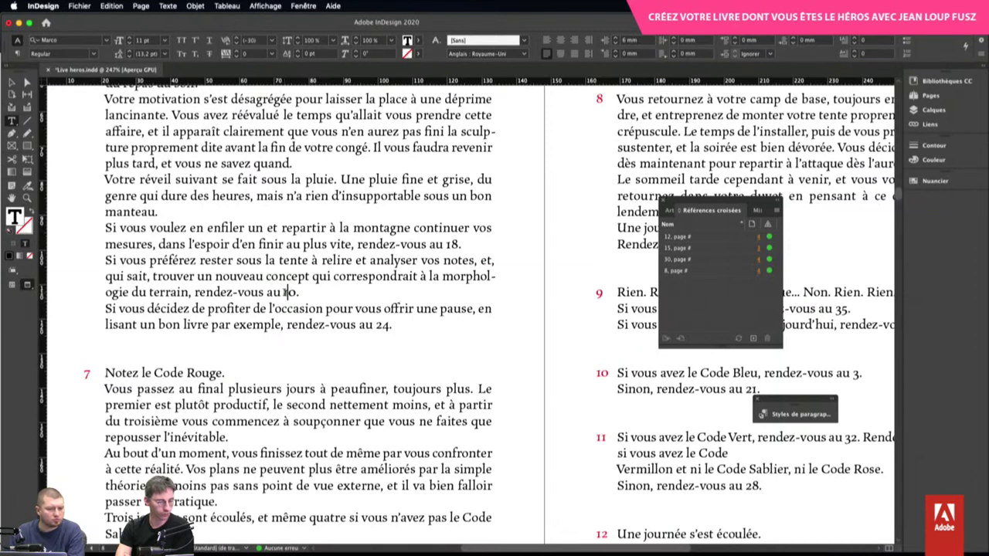
left_click_drag(283, 292, 299, 292)
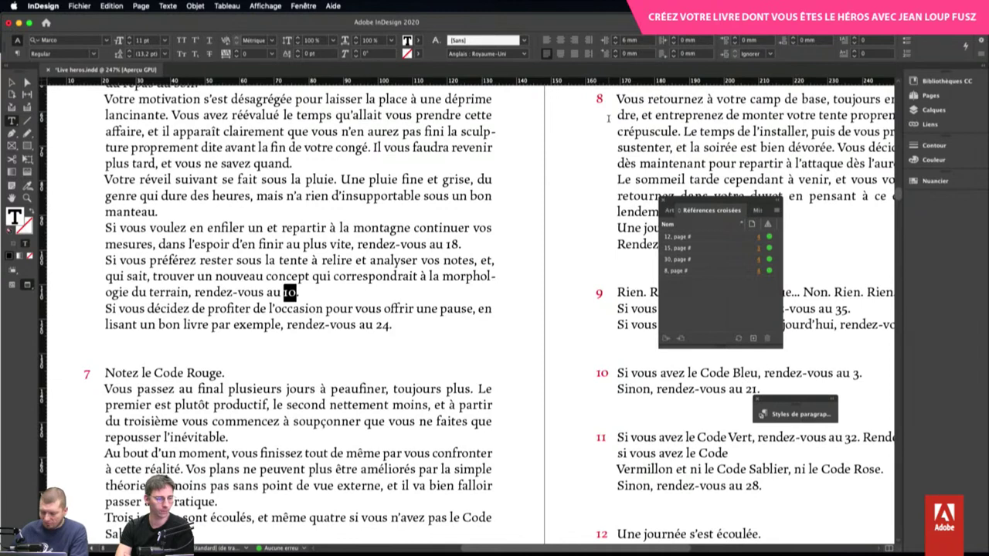
left_click(206, 39)
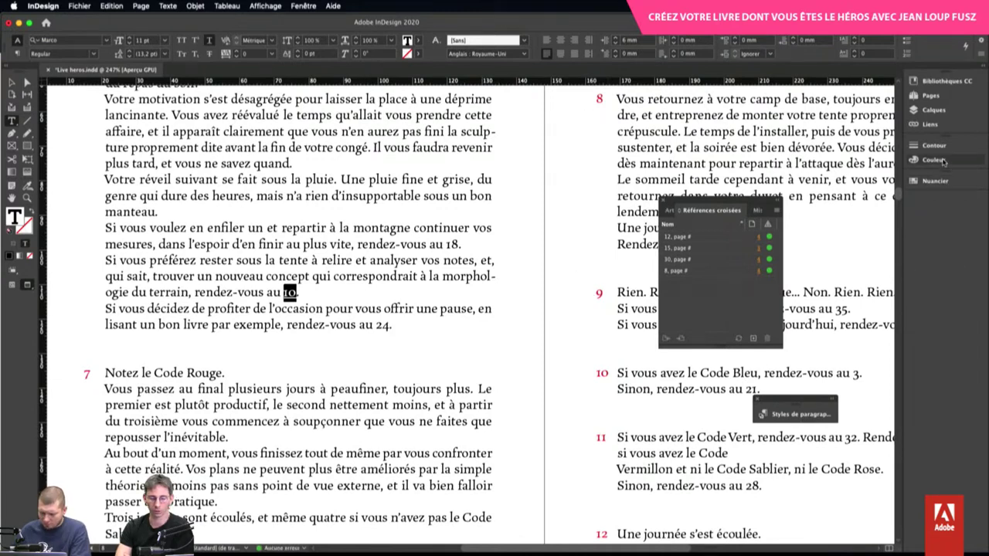
Show the paragraph styles and character styles lists beside the underlined number
left_click(805, 415)
left_click_drag(651, 347, 495, 207)
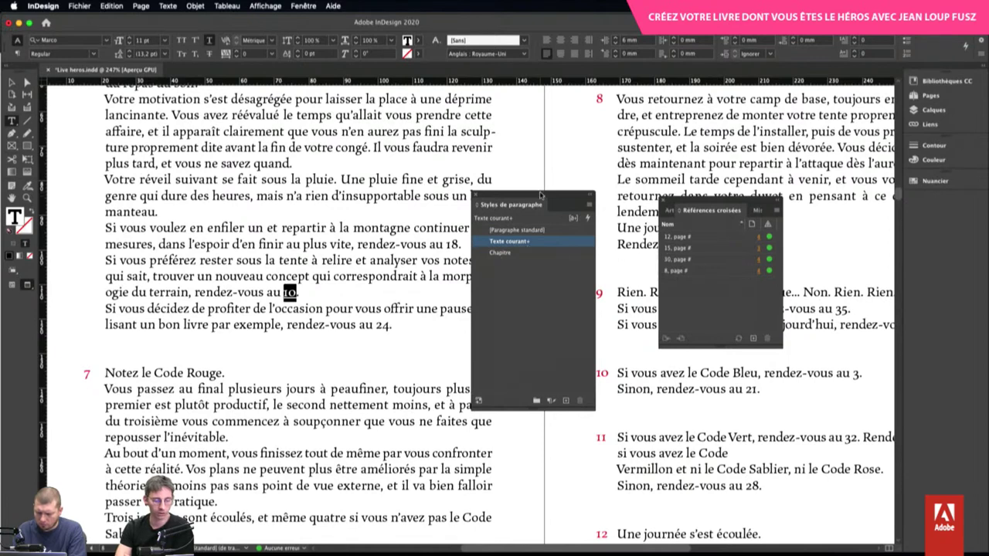
left_click(303, 6)
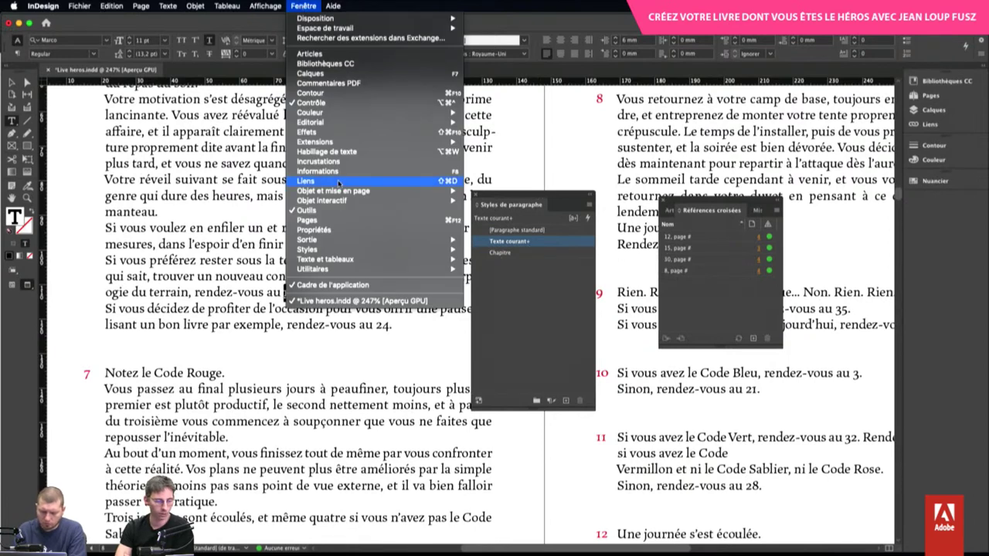
mouse_move(341, 261)
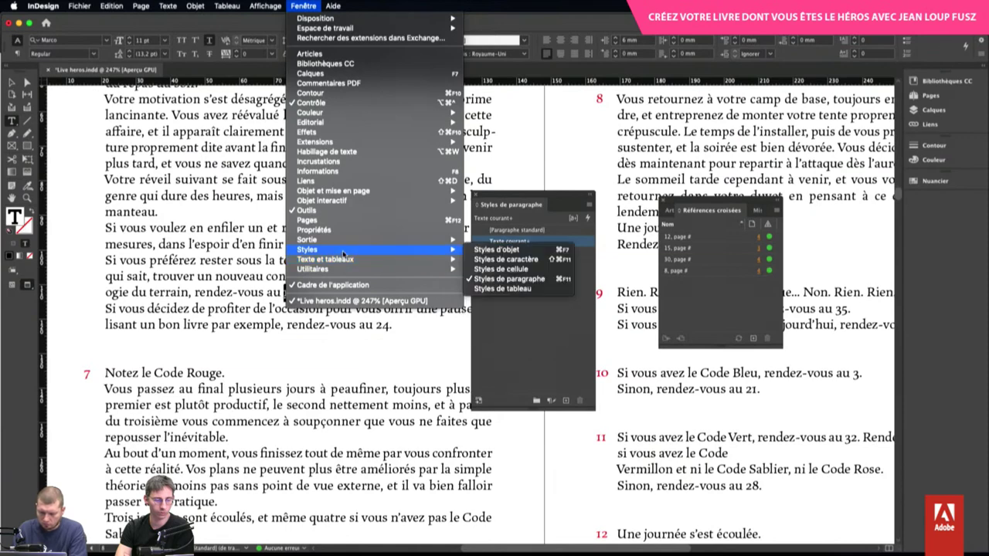
left_click(517, 259)
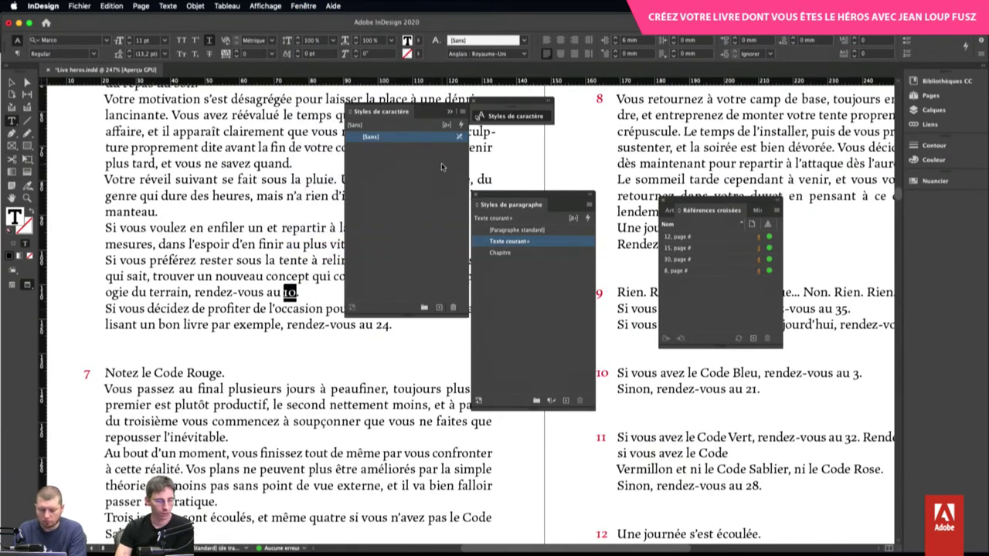
Create a character style named reference from the underlined number, apply it to the selection and leave it out of the CC library
left_click(462, 112)
left_click(496, 119)
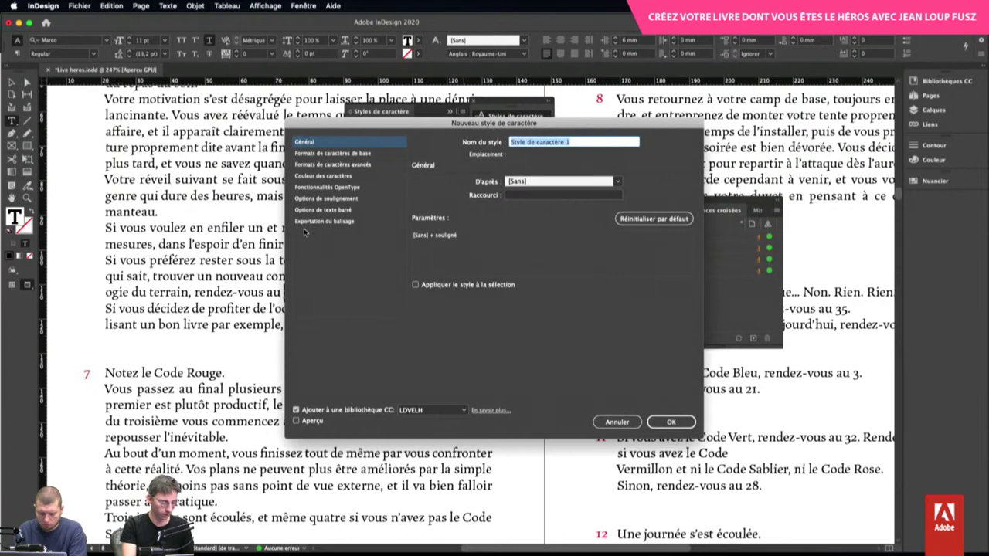
type("reference")
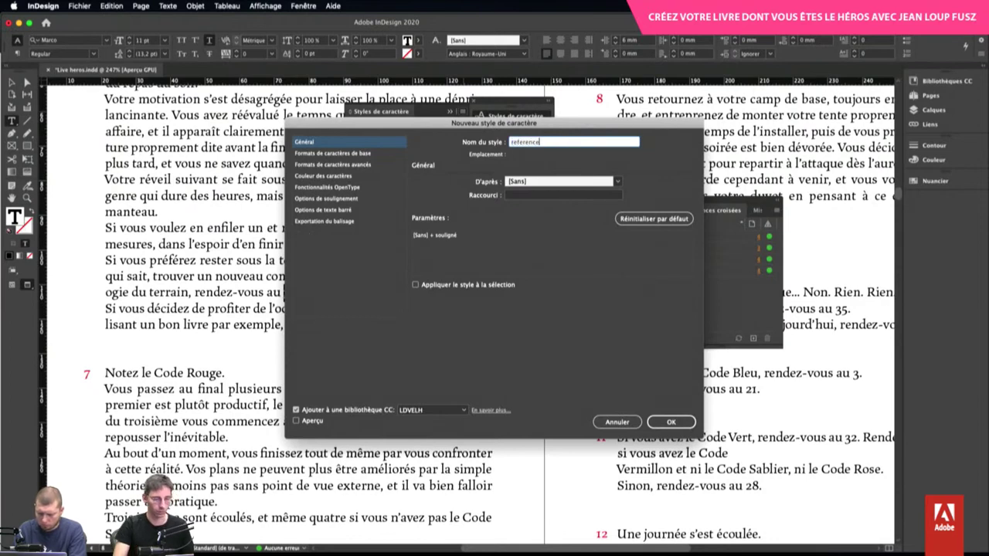
left_click(670, 422)
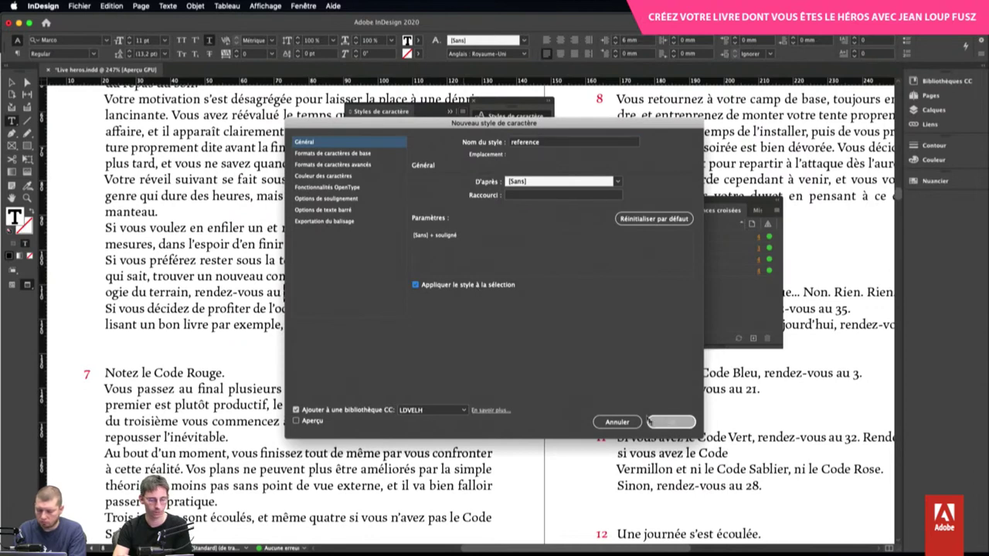
left_click(338, 411)
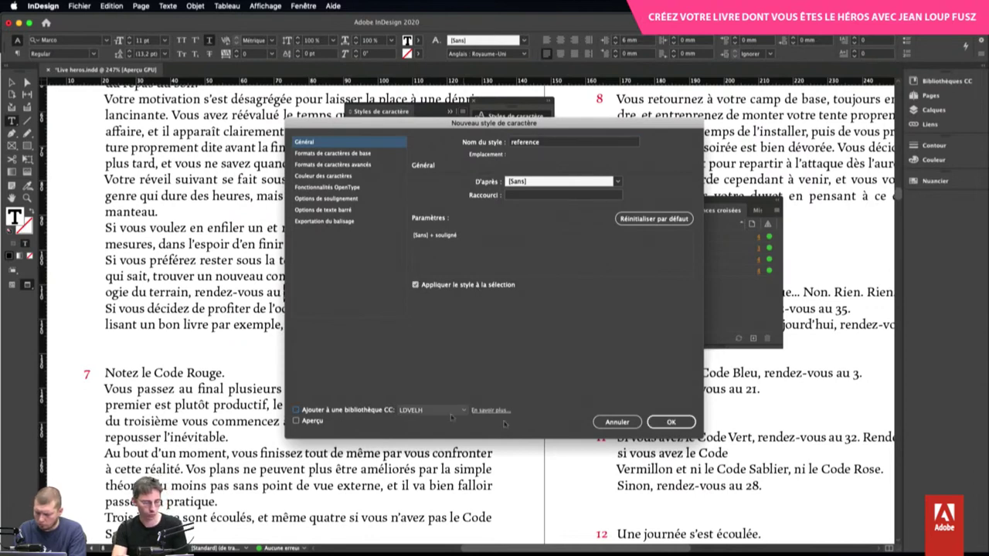
left_click(670, 421)
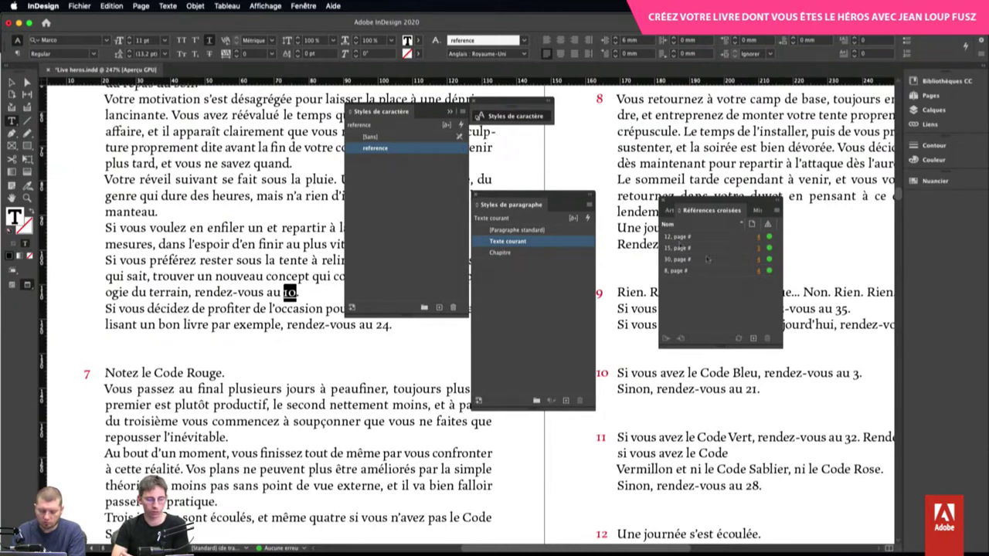
Start a new cross-reference at the selected number, targeting paragraph 10 of the Chapitre style
left_click(777, 211)
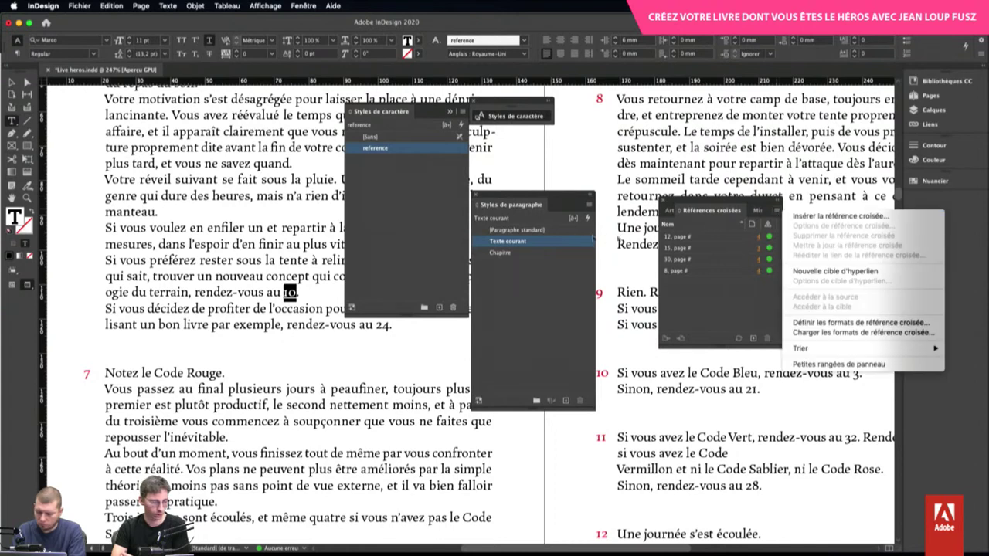
left_click(866, 217)
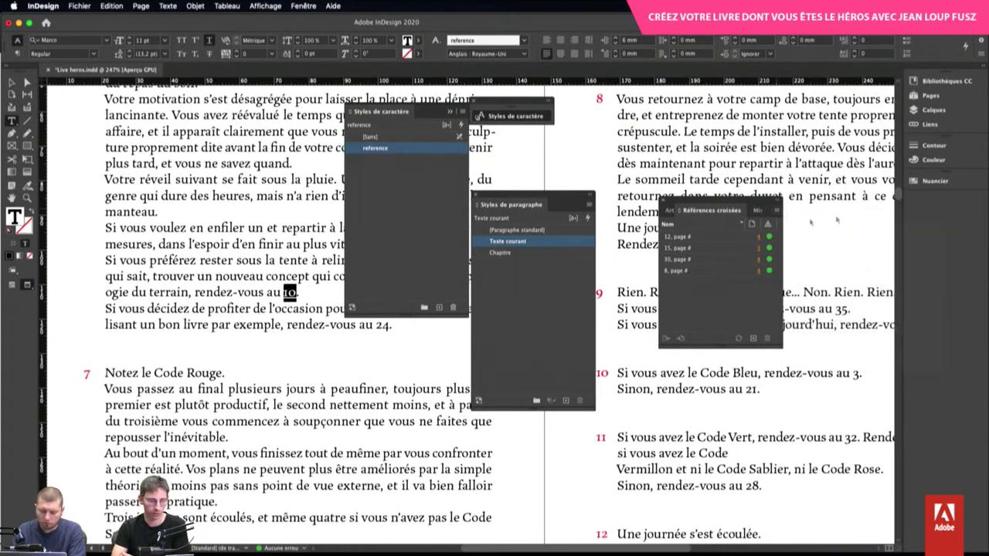
left_click(448, 208)
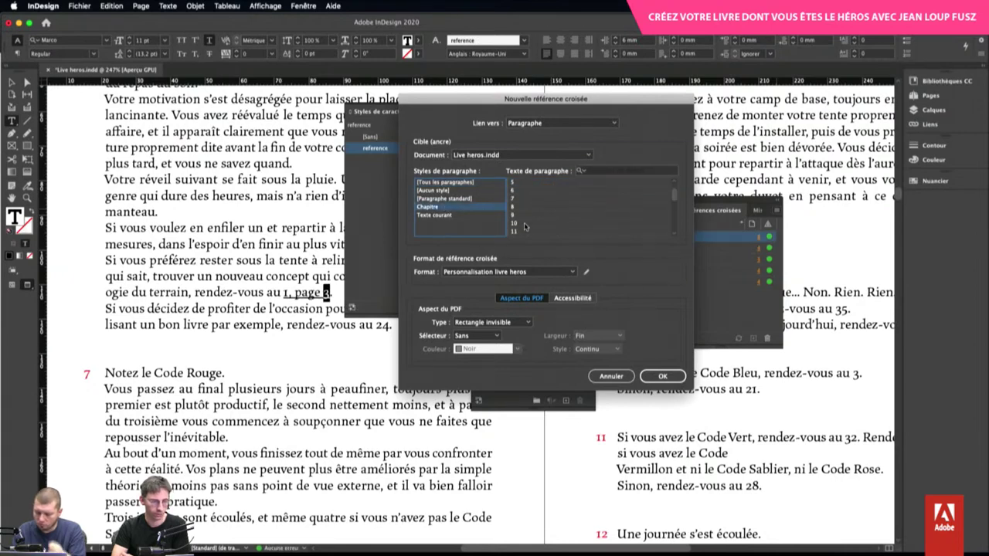
left_click(528, 224)
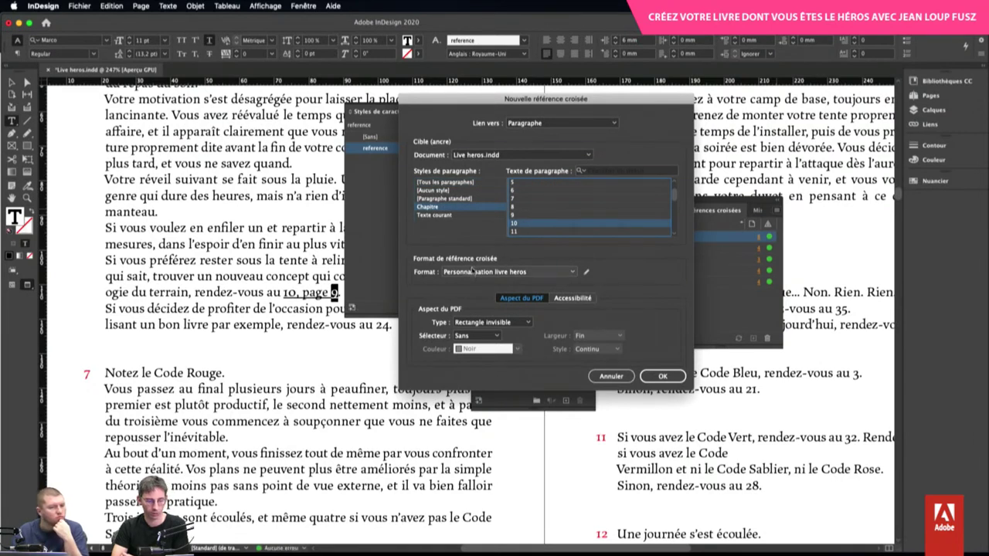
Assign the reference character style to the Personnalisation livre heros format, save it and insert the cross-reference
left_click(585, 272)
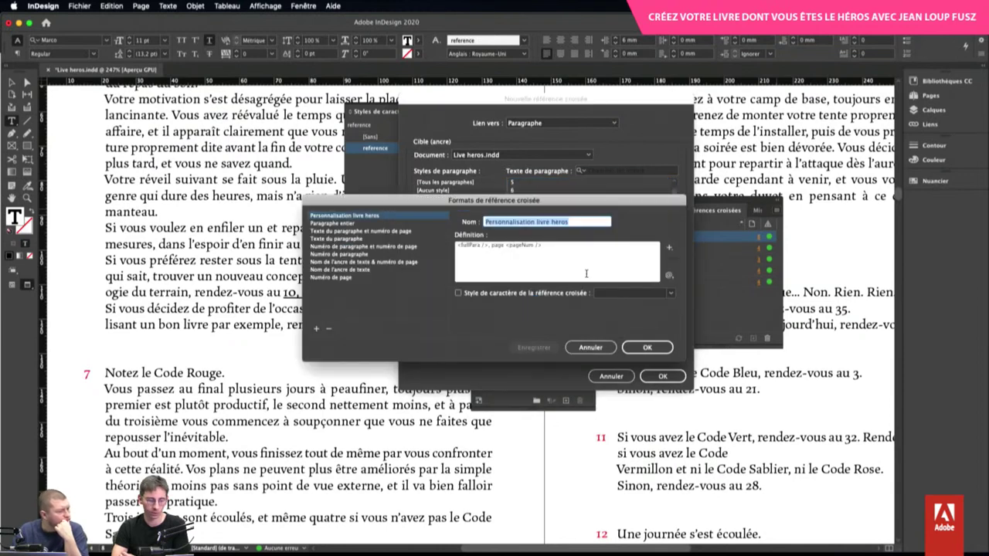
left_click(458, 292)
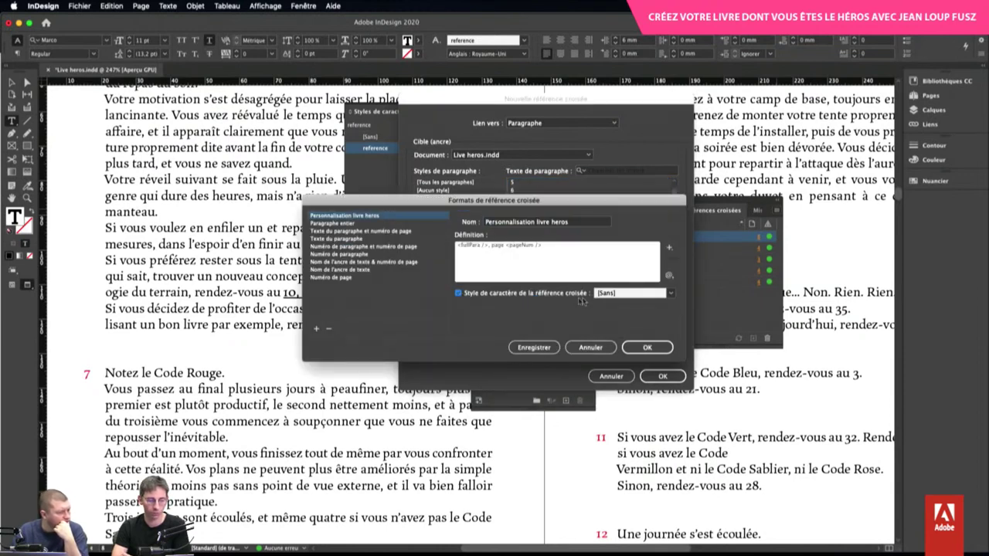
left_click(622, 297)
left_click(627, 312)
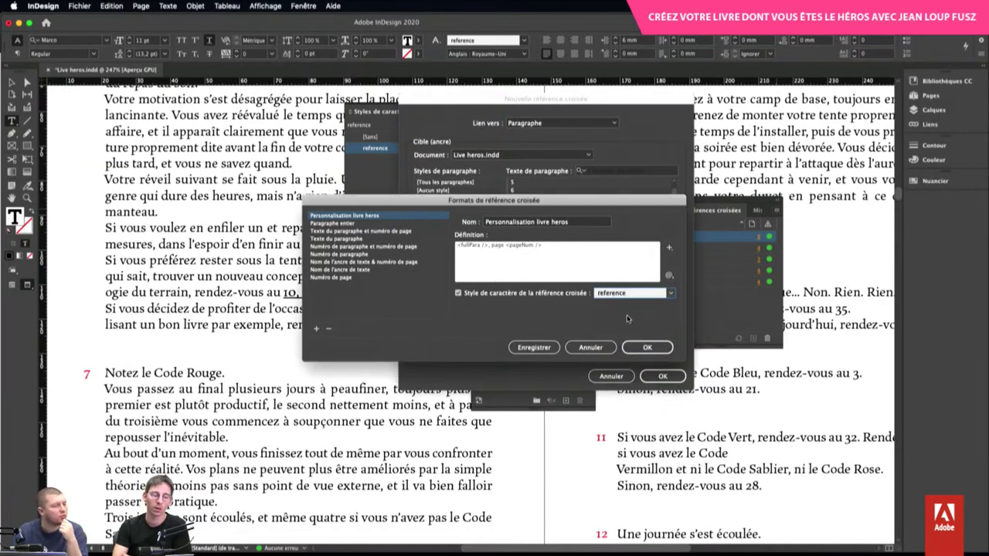
left_click(539, 348)
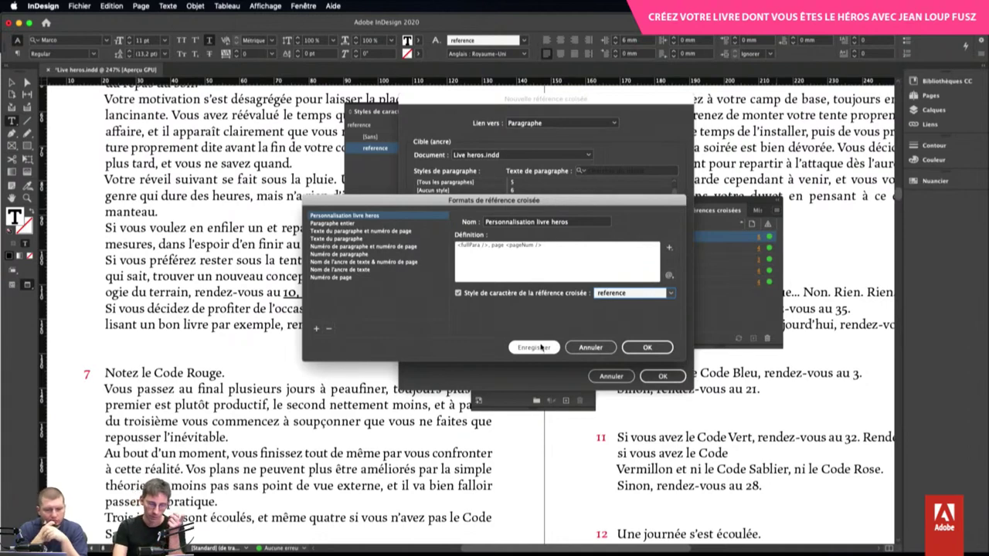
left_click(653, 350)
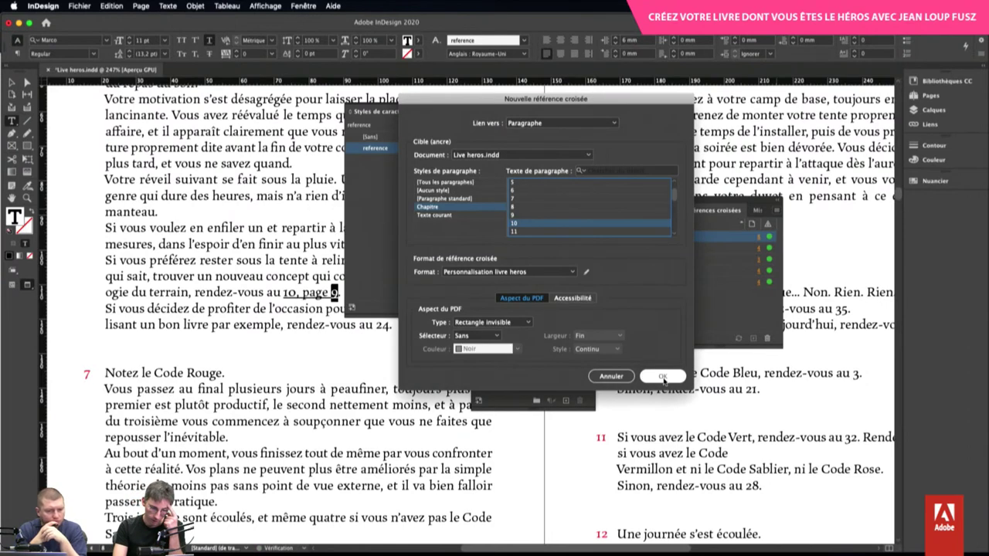
left_click(663, 377)
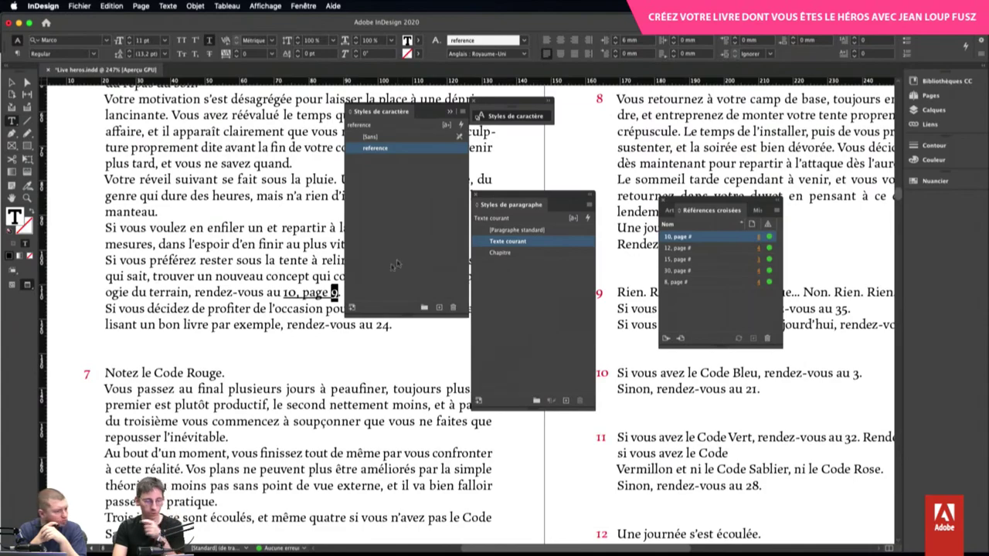
Turn off the cross-reference character style in the Personnalisation livre heros format and save the format definition
scroll(315, 293, "up", 3)
scroll(315, 295, "up", 1)
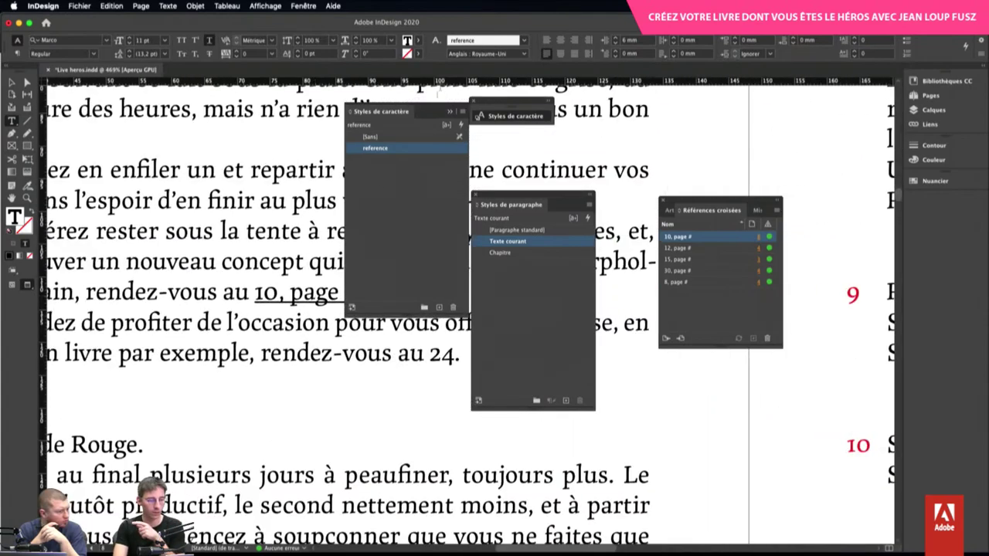
left_click(451, 113)
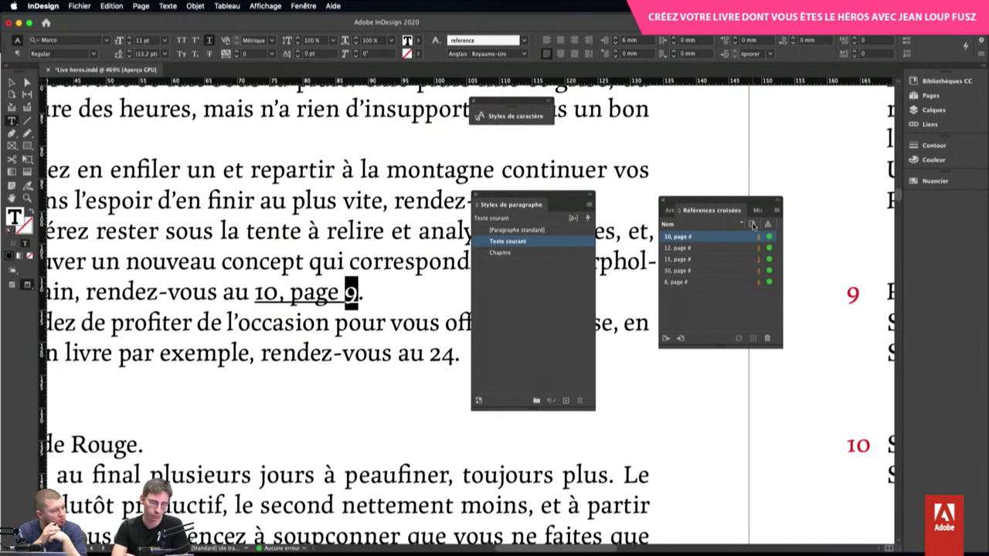
left_click(777, 211)
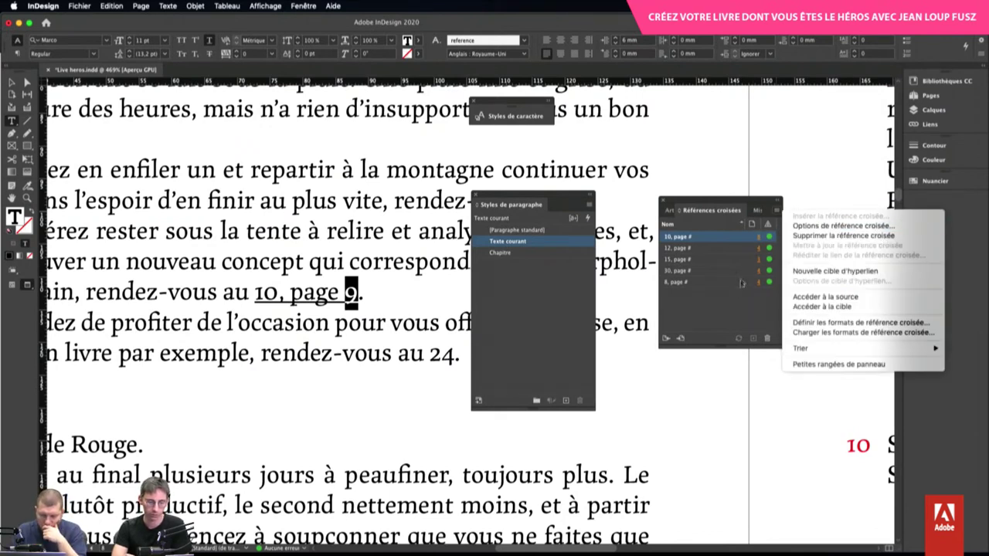
left_click(803, 321)
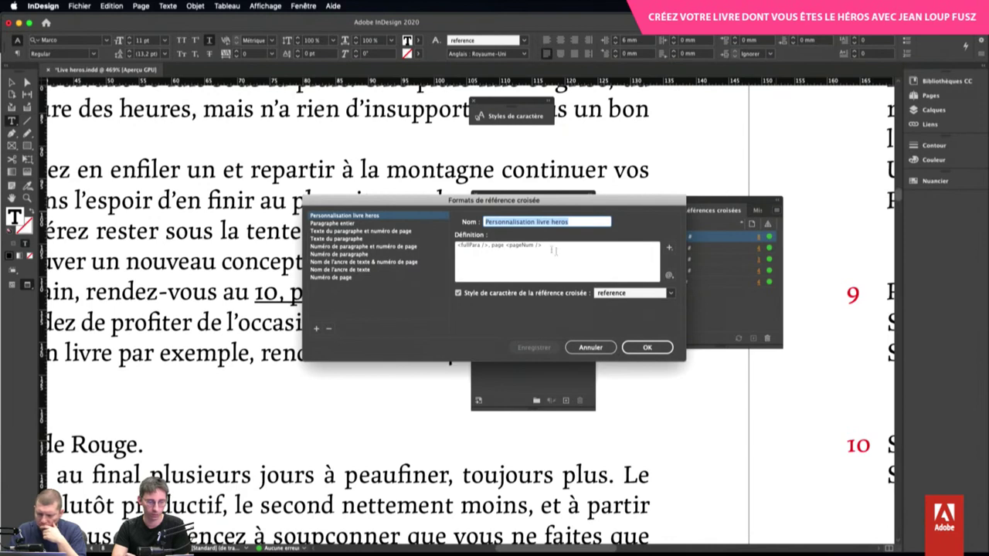
left_click(508, 294)
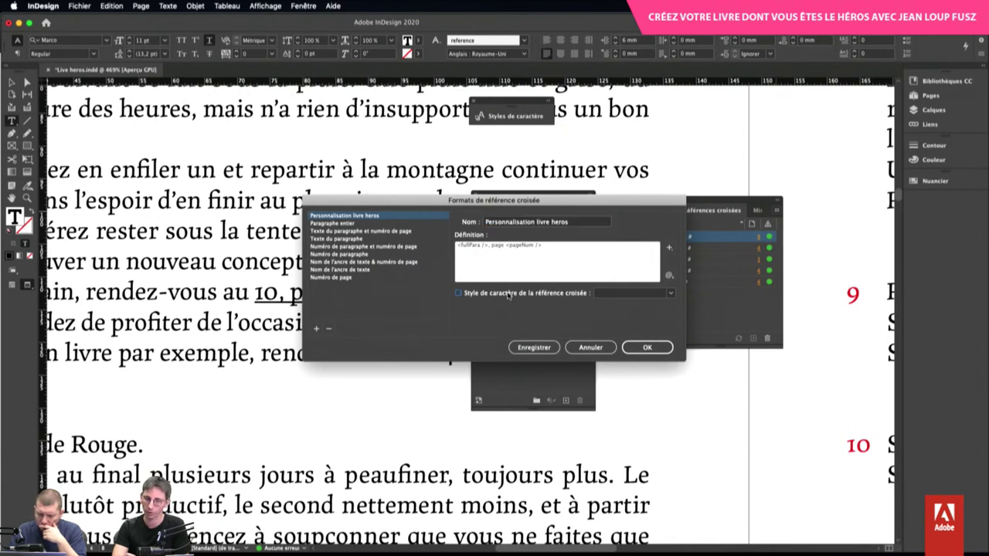
left_click(648, 347)
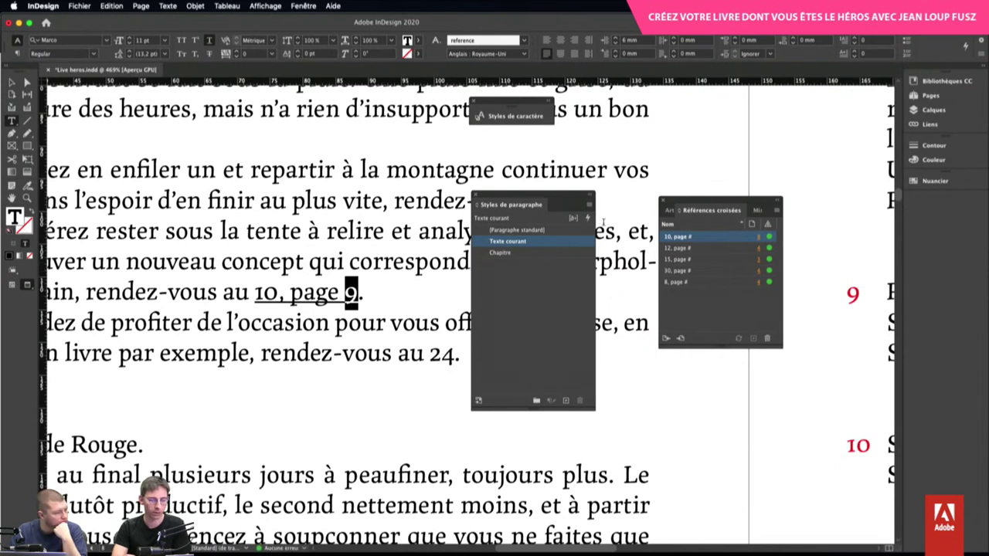
Review the Personnalisation livre heros entry in the cross-reference format definitions and close them without changes
left_click(778, 212)
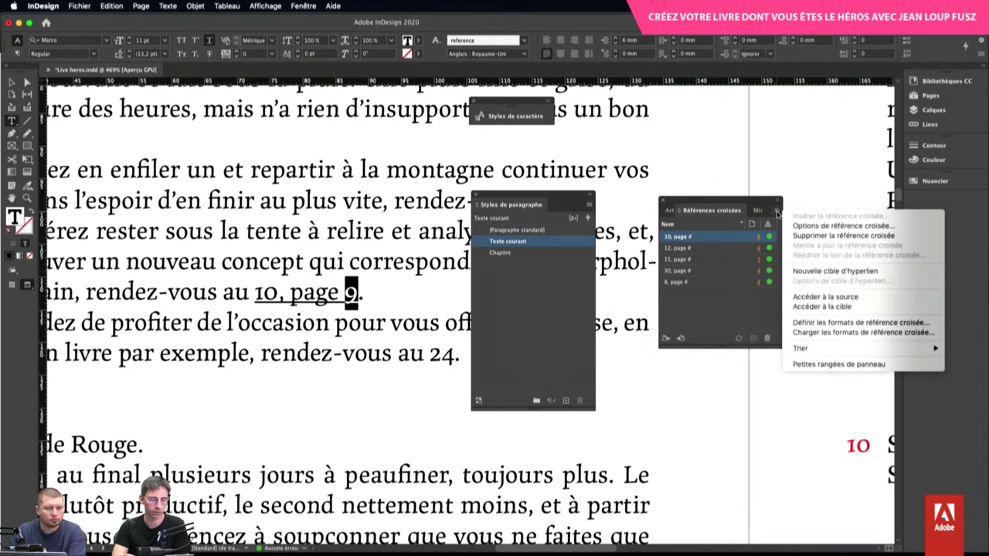
left_click(817, 321)
left_click(391, 221)
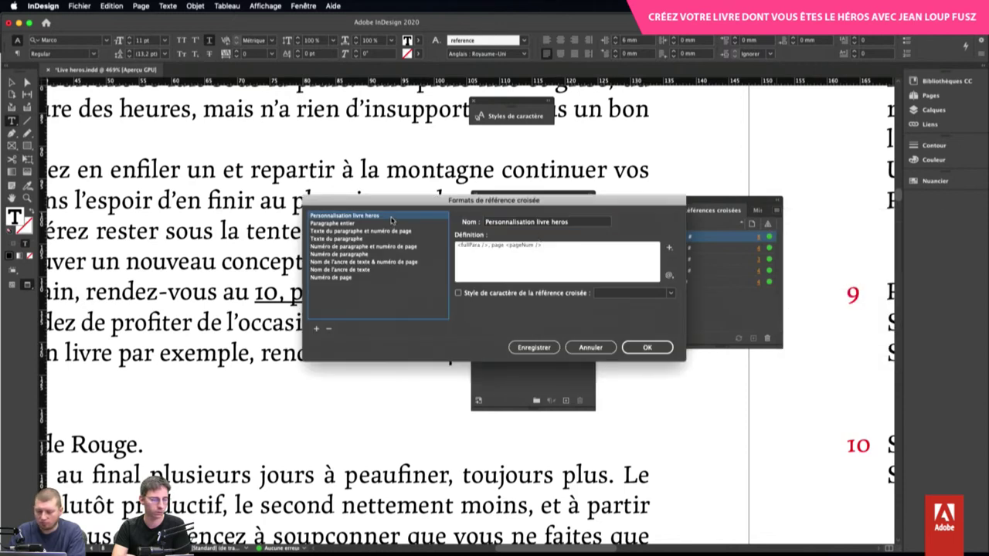
left_click(590, 348)
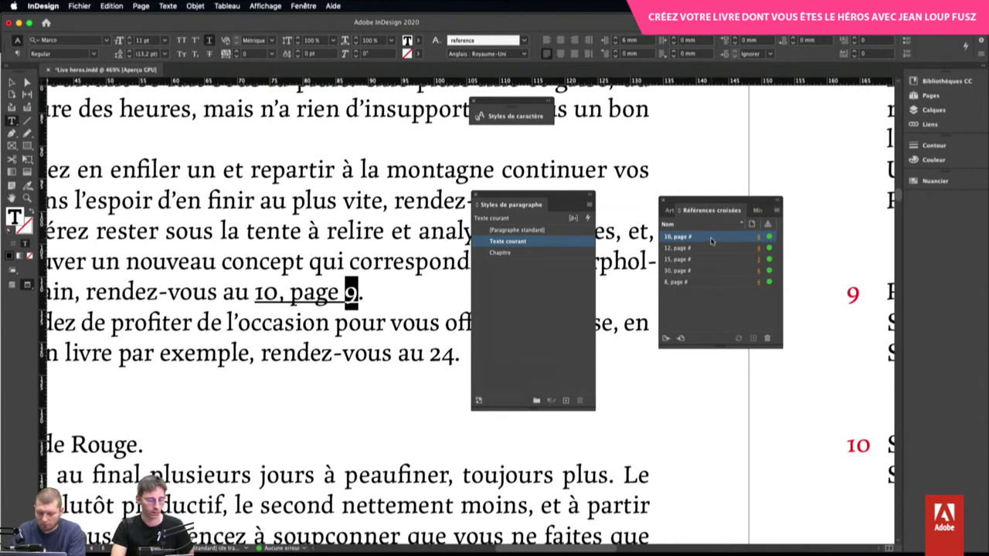
Check the character style setting of the Personnalisation livre heros format from the options of the cross-reference to paragraph 10
left_click(778, 210)
left_click(830, 226)
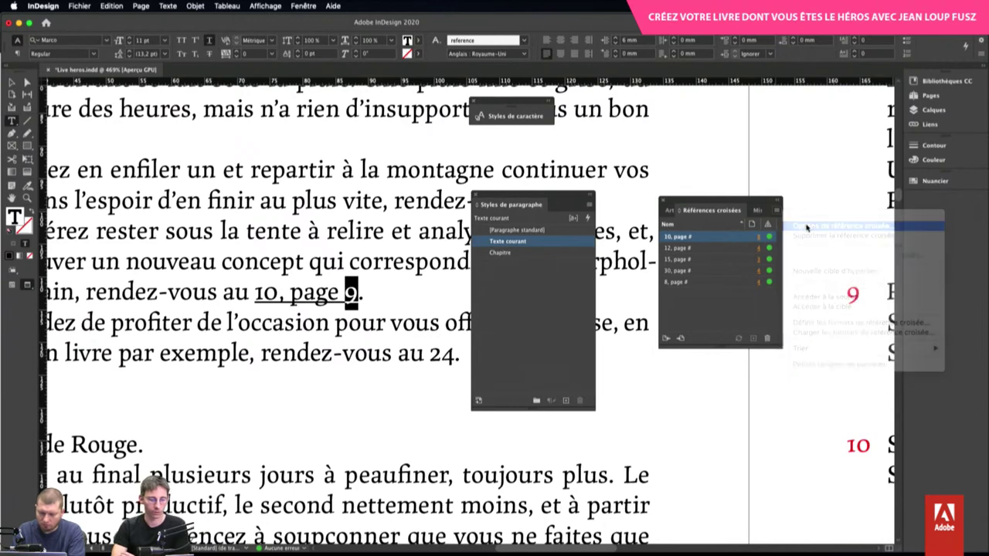
left_click(586, 272)
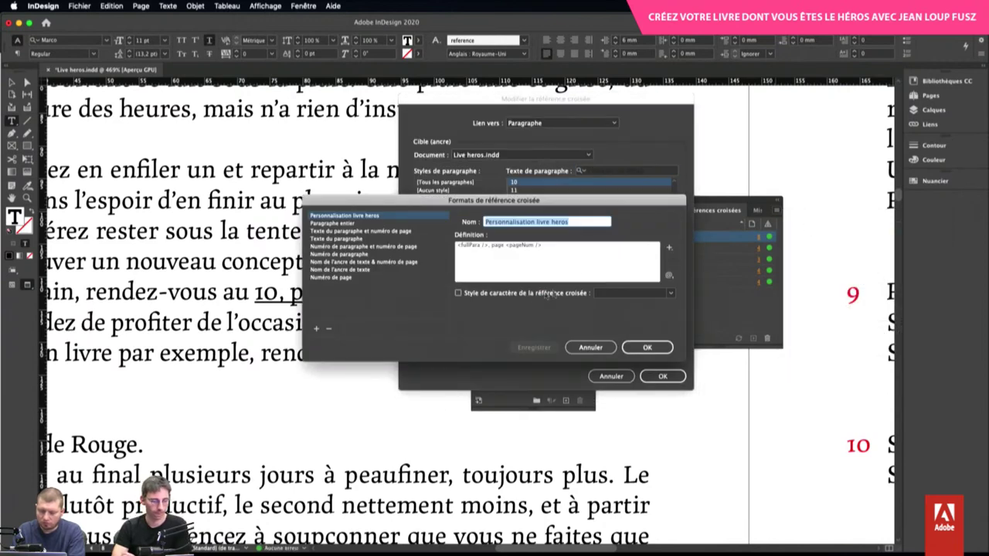
left_click(529, 295)
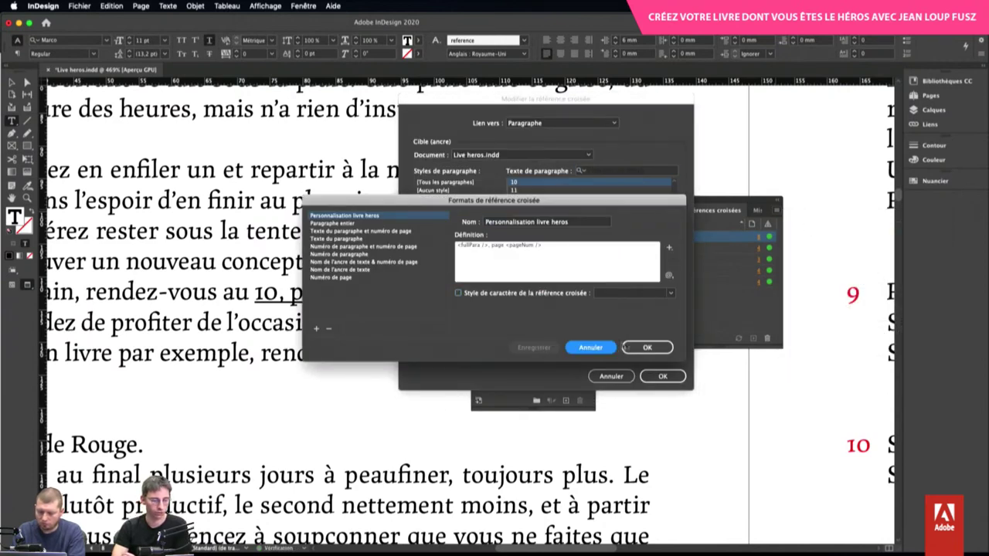
left_click(632, 348)
left_click(662, 376)
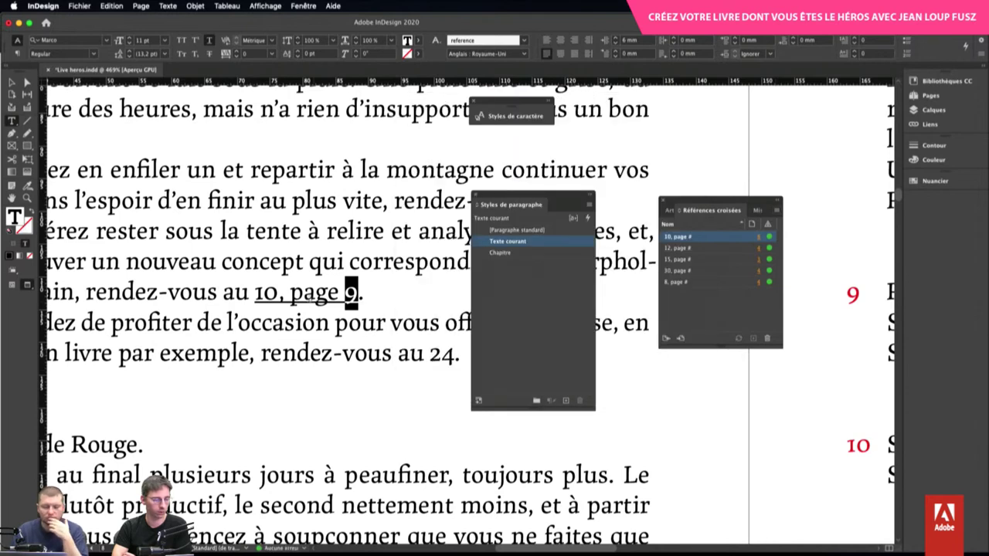
Select the whole "10, page 9" reference and set its character style to [Sans] to remove the underline
left_click(241, 288)
left_click_drag(255, 292, 358, 292)
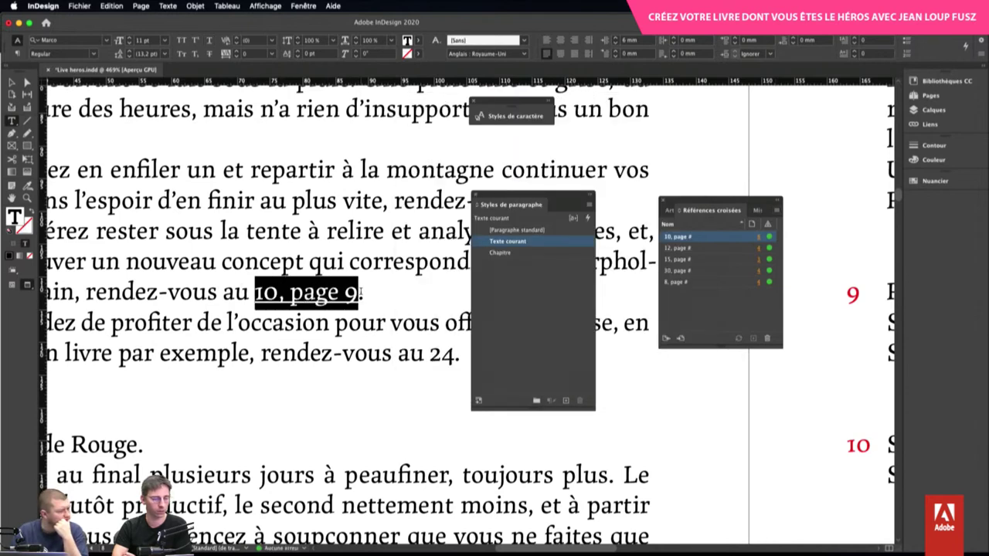
left_click(522, 116)
left_click(372, 137)
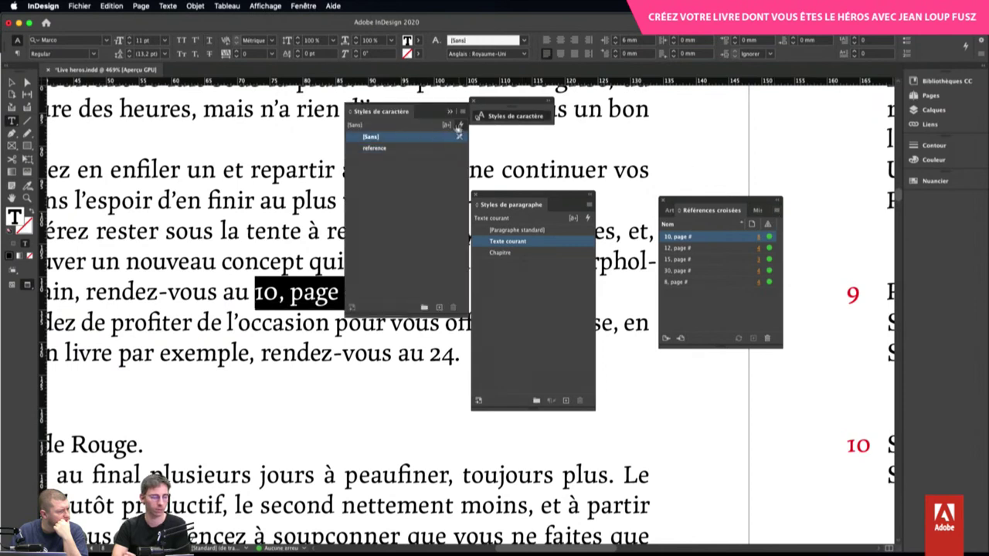
left_click(450, 114)
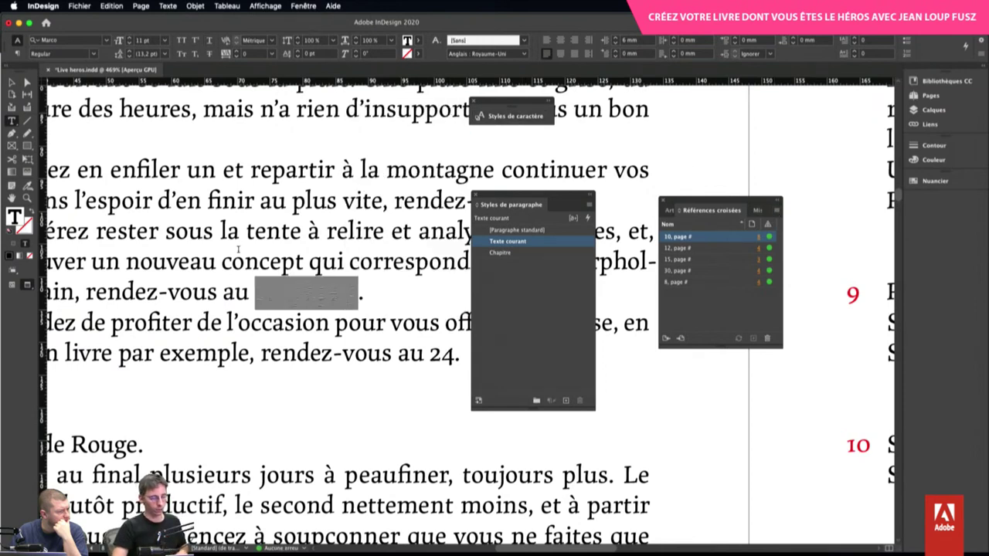
left_click(232, 262)
left_click(207, 291)
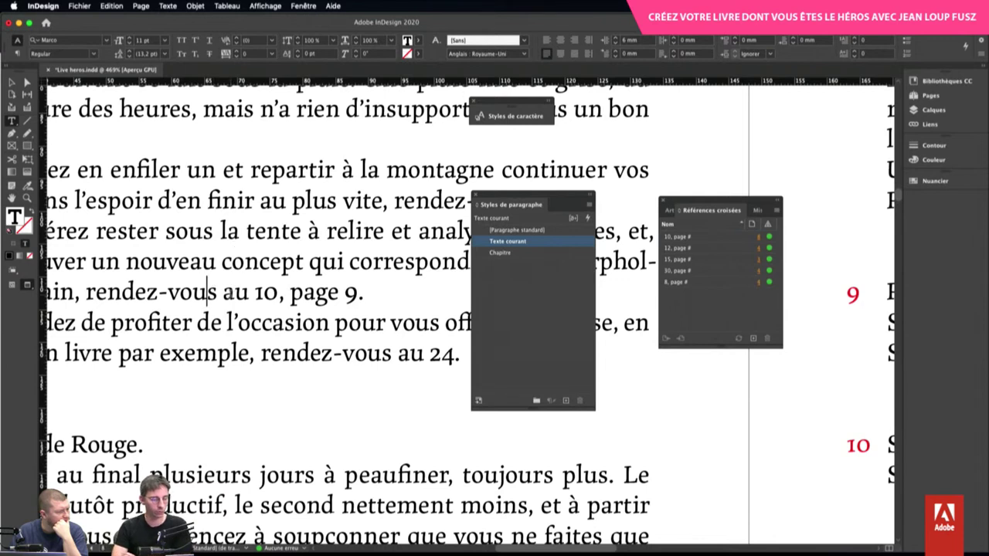
Switch the document from preview to normal view to show the hidden characters around the "10, page 9" reference
left_click(223, 291)
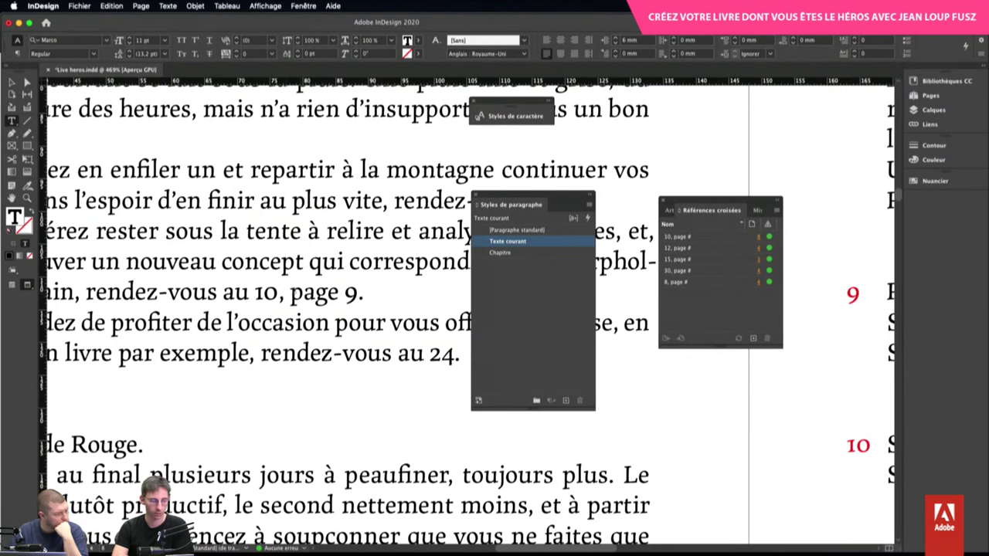
left_click(266, 294)
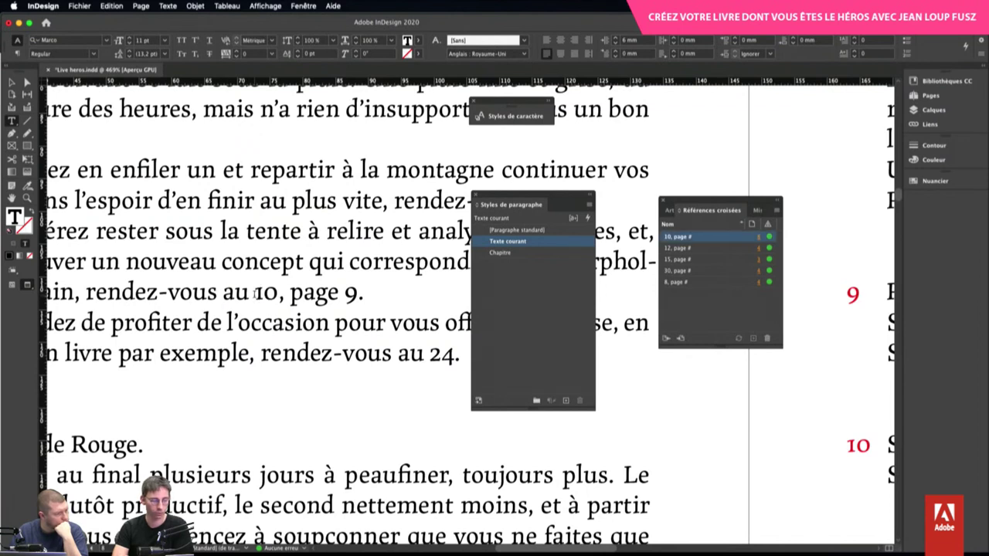
left_click_drag(255, 294, 278, 294)
left_click(167, 6)
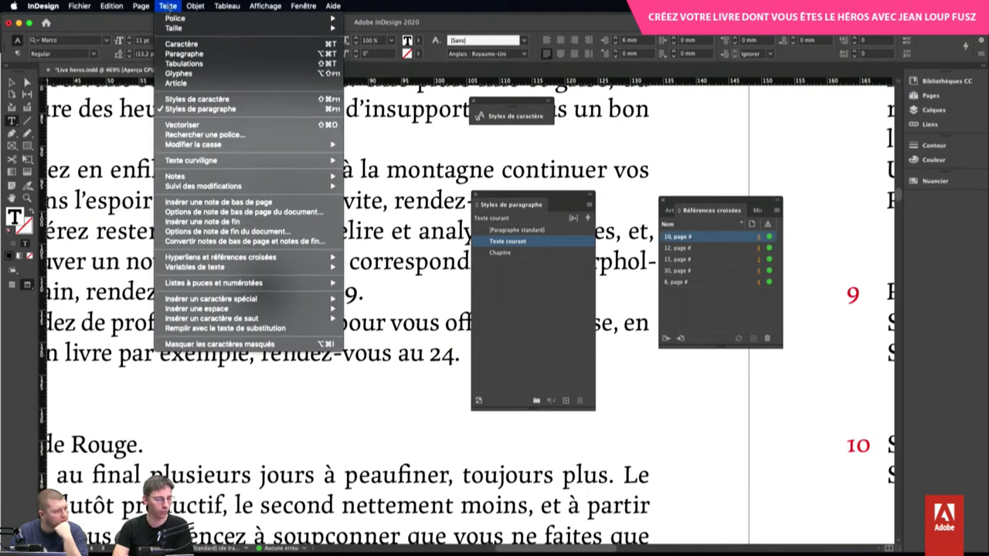
left_click(187, 344)
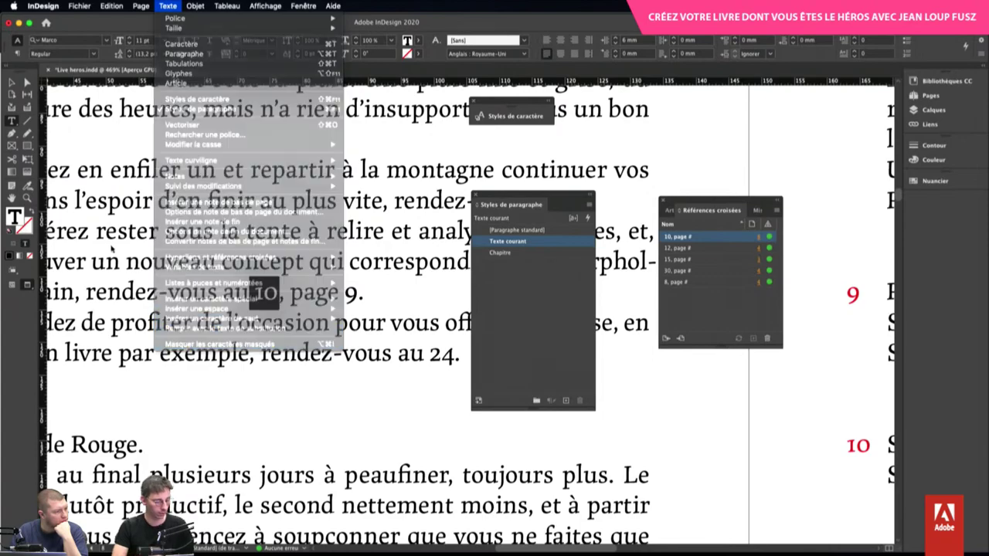
key("Escape")
scroll(239, 232, "up", 1)
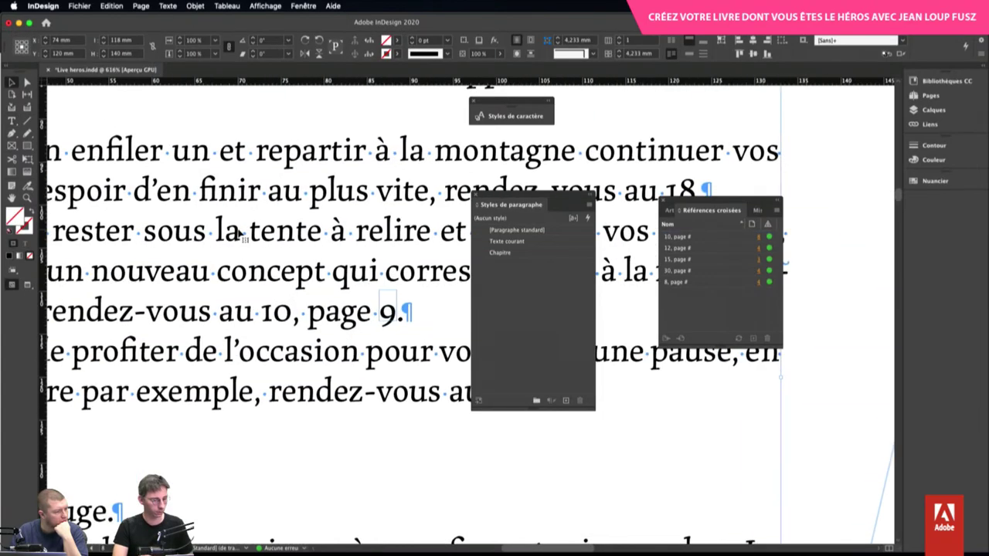
Select only the number 10 in the "10, page 9" reference of the body text
double_click(284, 350)
left_click_drag(261, 312, 292, 312)
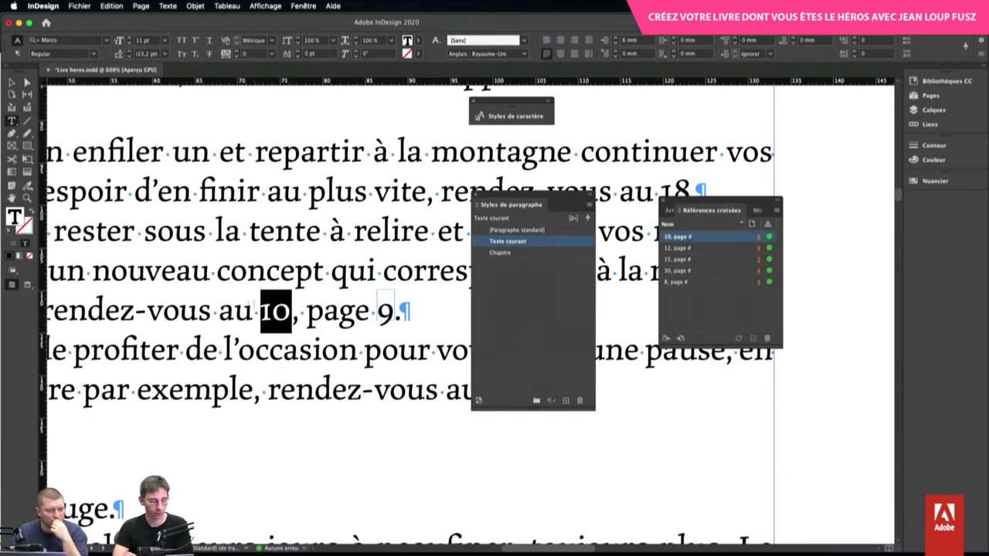
scroll(257, 318, "down", 2)
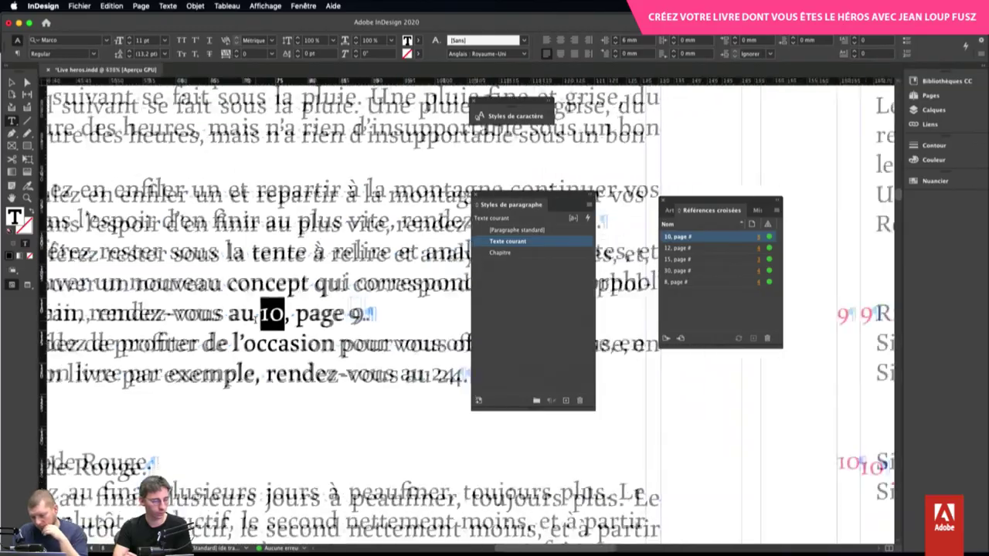
scroll(256, 319, "down", 5)
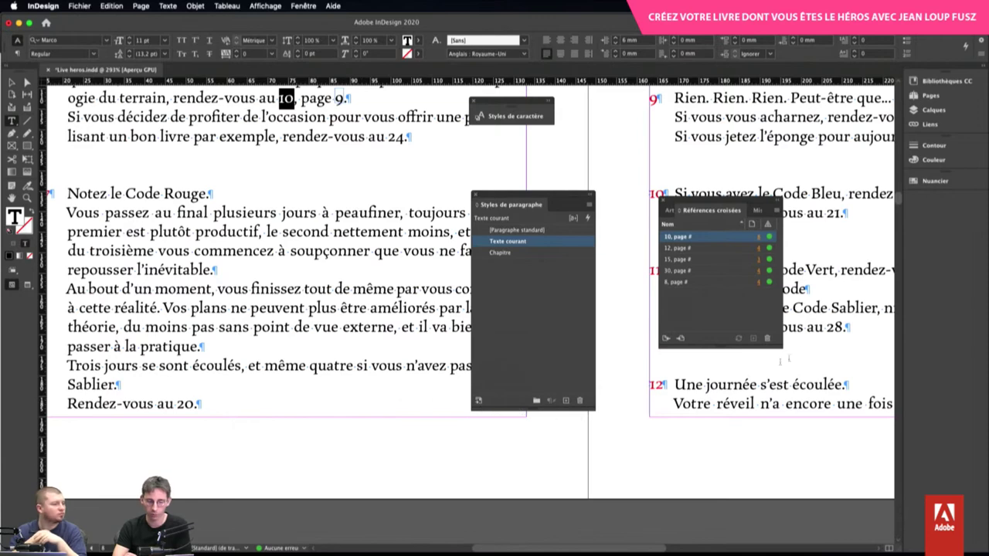
scroll(837, 229, "up", 1)
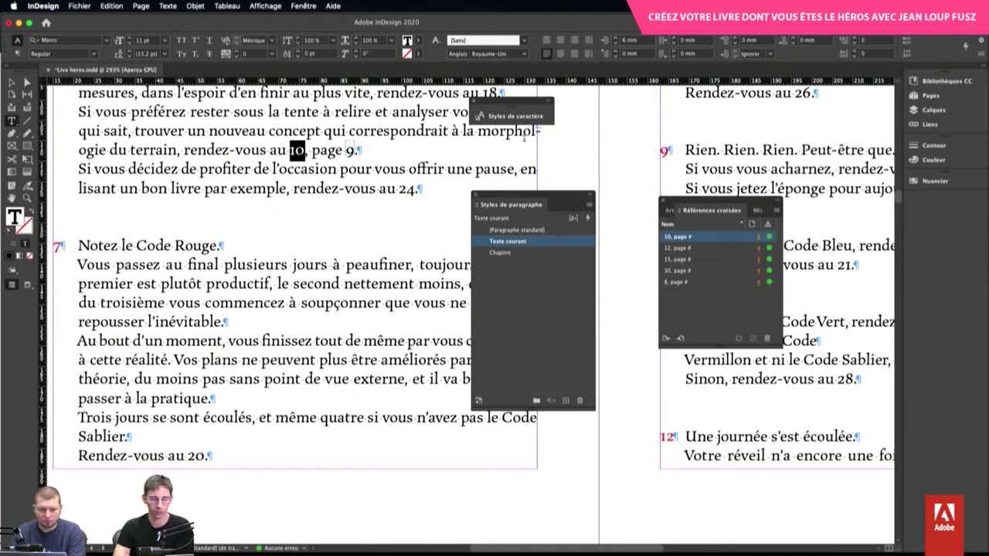
Add a GREP style to the Texte courant paragraph style that applies the reference character style to \d+
right_click(525, 244)
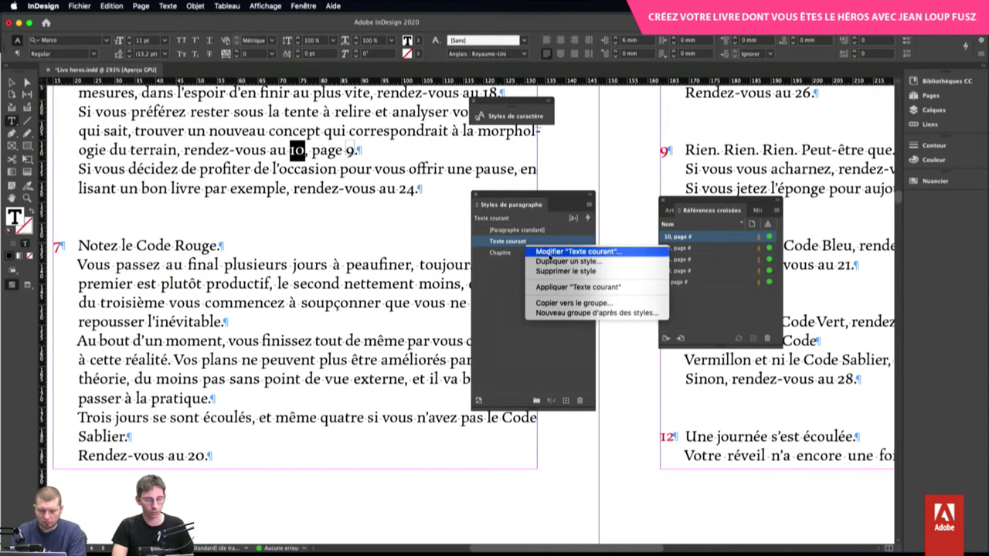
left_click(550, 253)
left_click(427, 425)
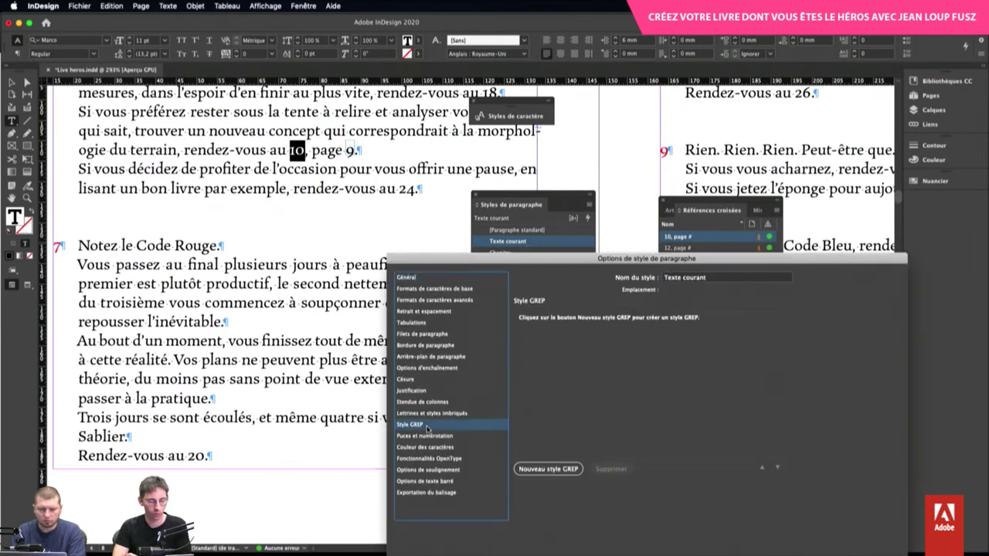
left_click(546, 470)
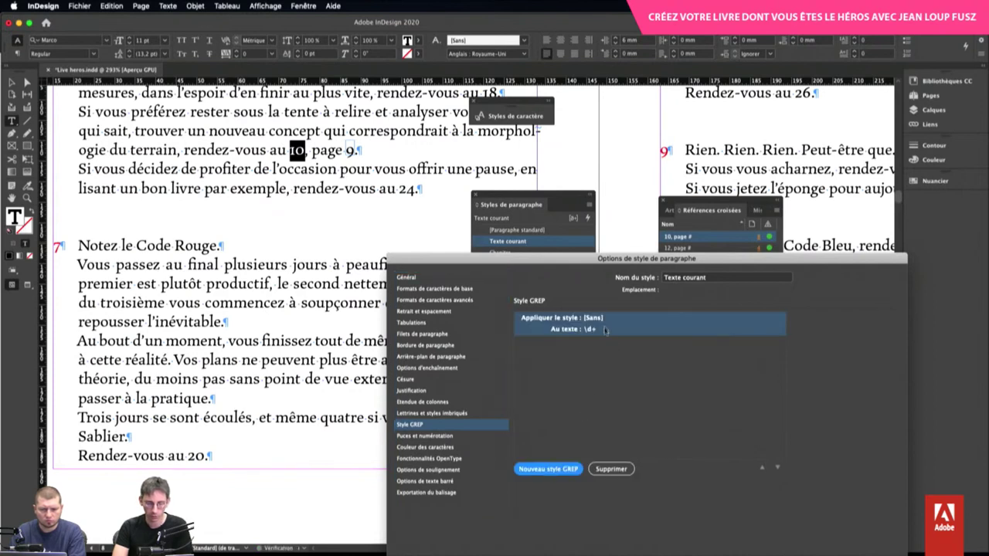
left_click(606, 319)
left_click(609, 339)
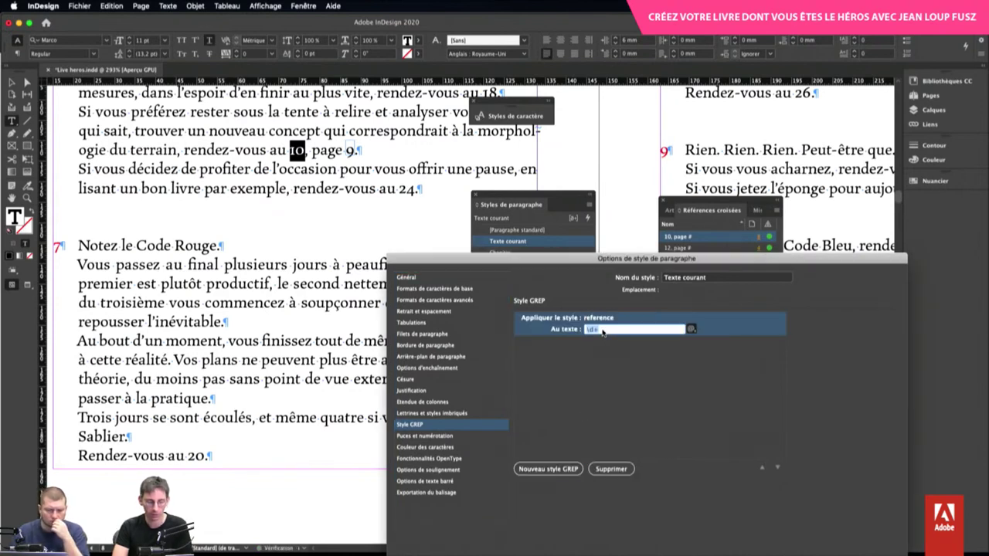
left_click(605, 364)
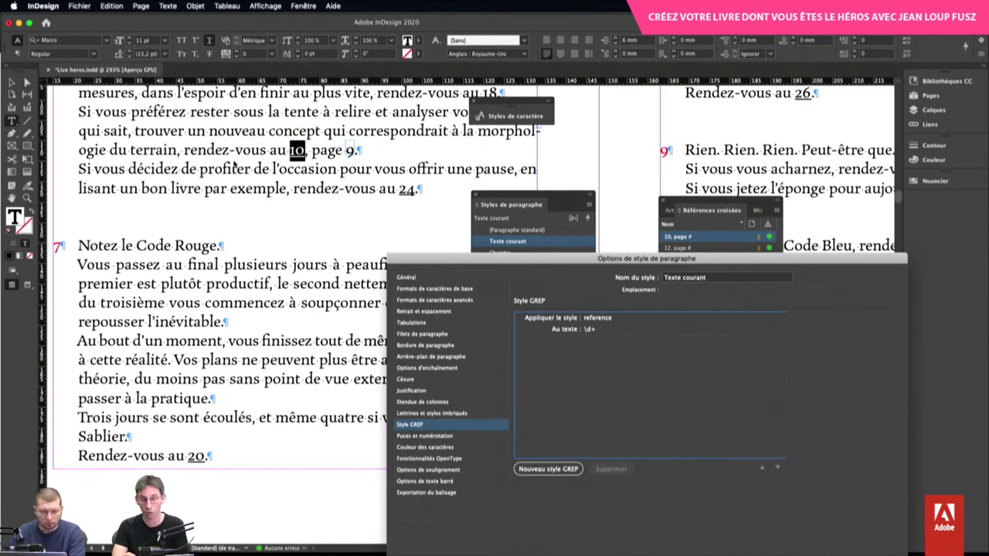
Extend the GREP expression to au\s\d+ so that only numbers following "au" are matched
left_click(604, 332)
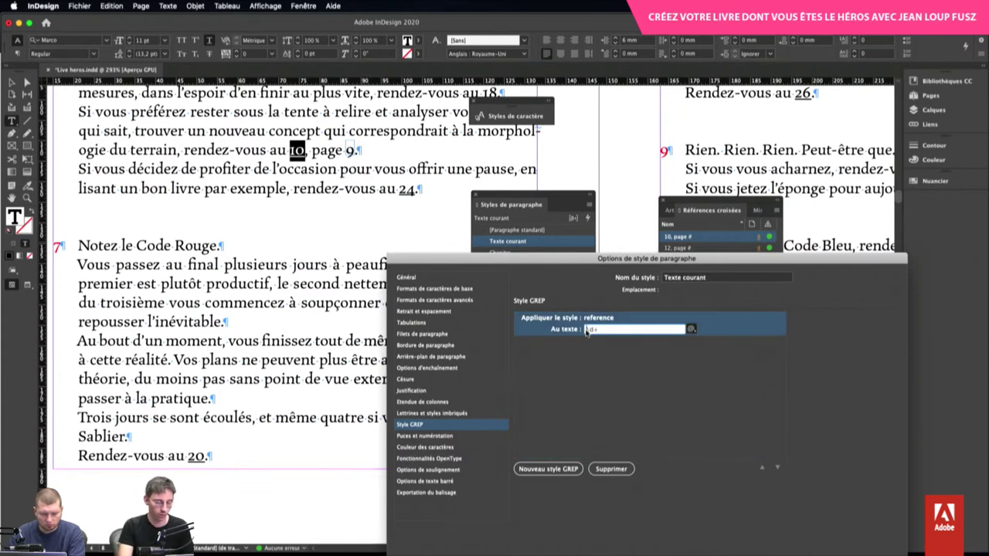
type("au ")
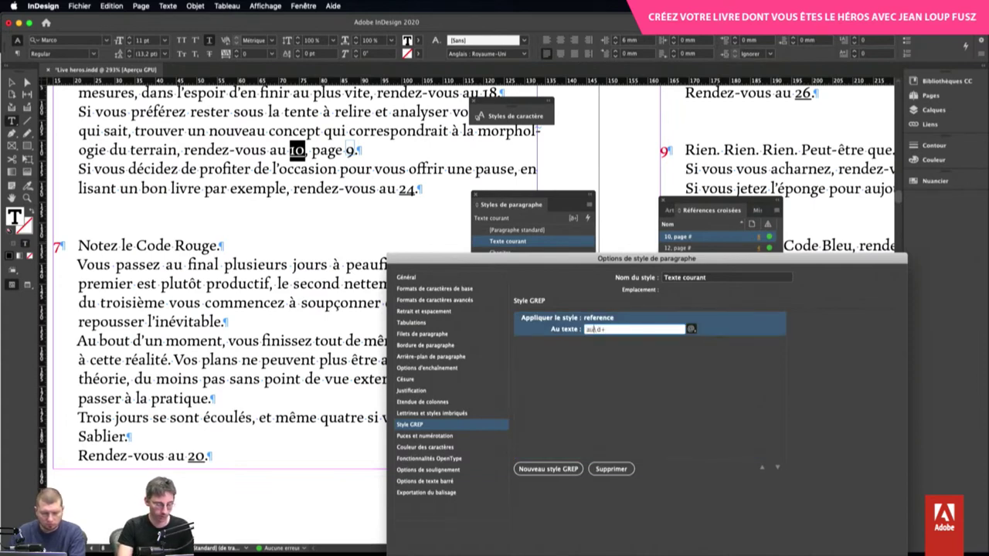
type("\\s")
key("Return")
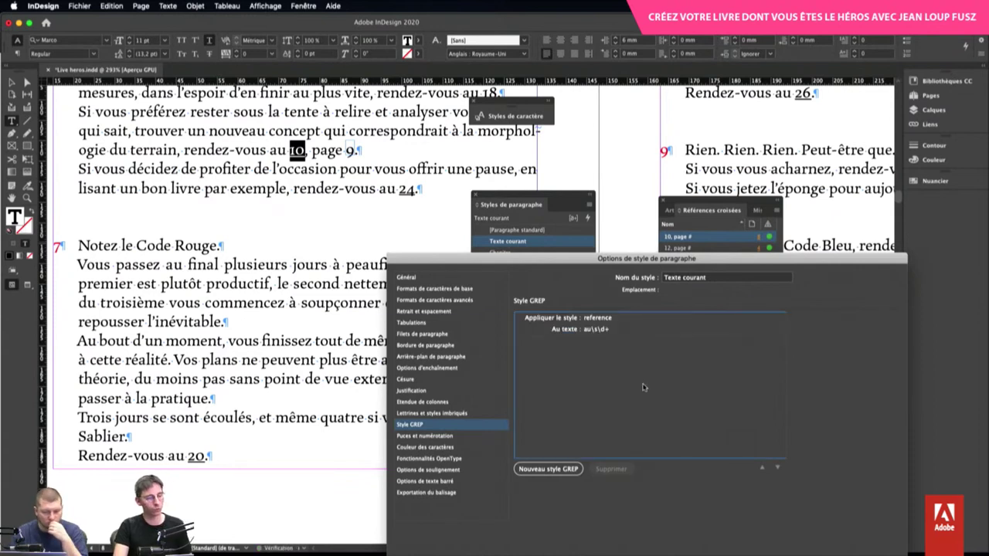
Insert \K before the digits, making the expression au\s\K\d+, and save the paragraph style
left_click(597, 331)
left_click(602, 329)
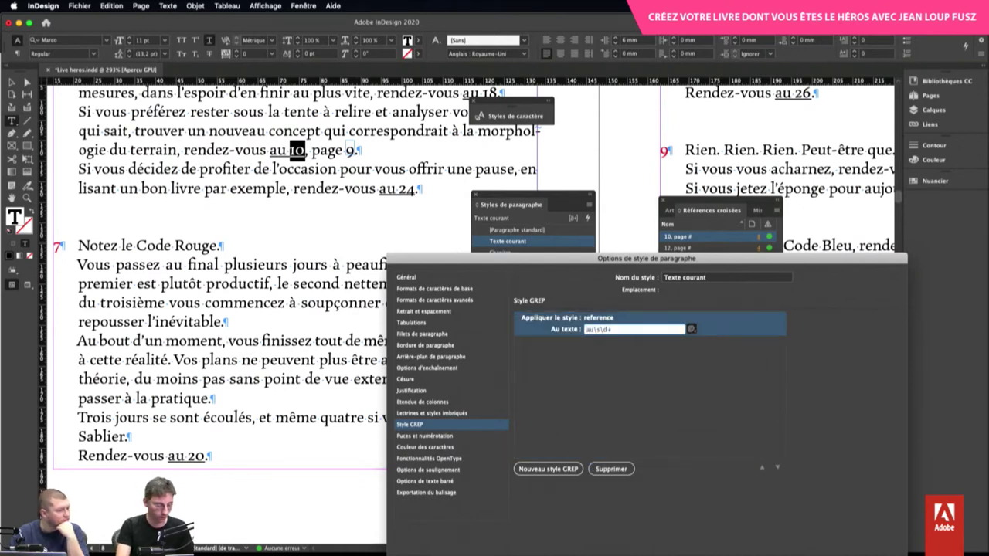
type("\\K")
left_click(622, 373)
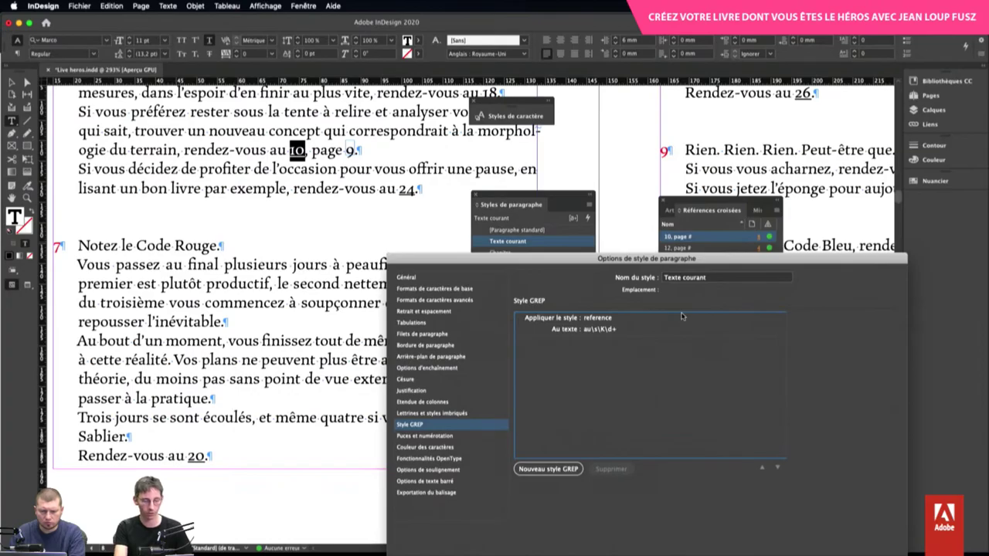
key("Return")
Examine how the section references are formatted across the neighbouring pages of the book
scroll(435, 273, "down", 3)
scroll(433, 275, "down", 15)
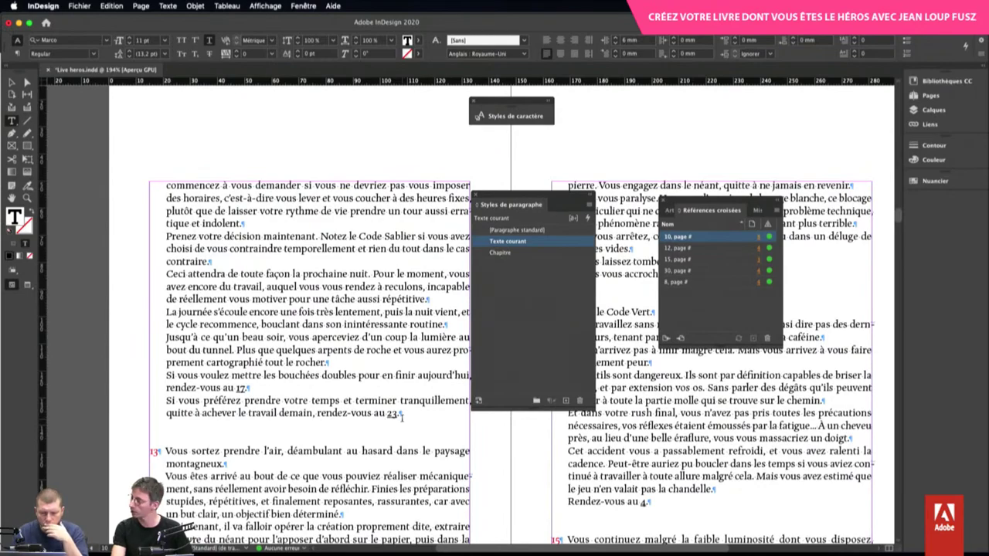
scroll(338, 375, "down", 10)
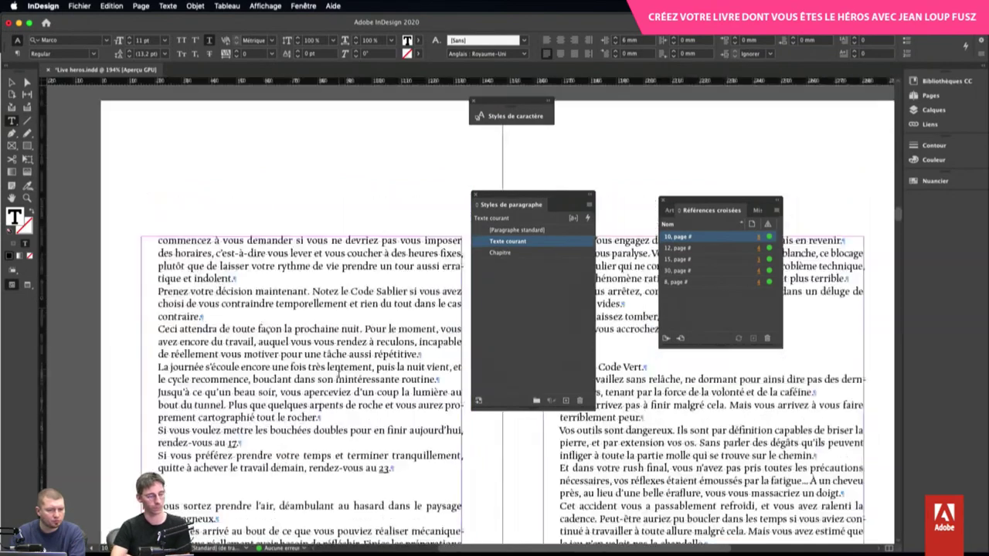
scroll(338, 374, "up", 3)
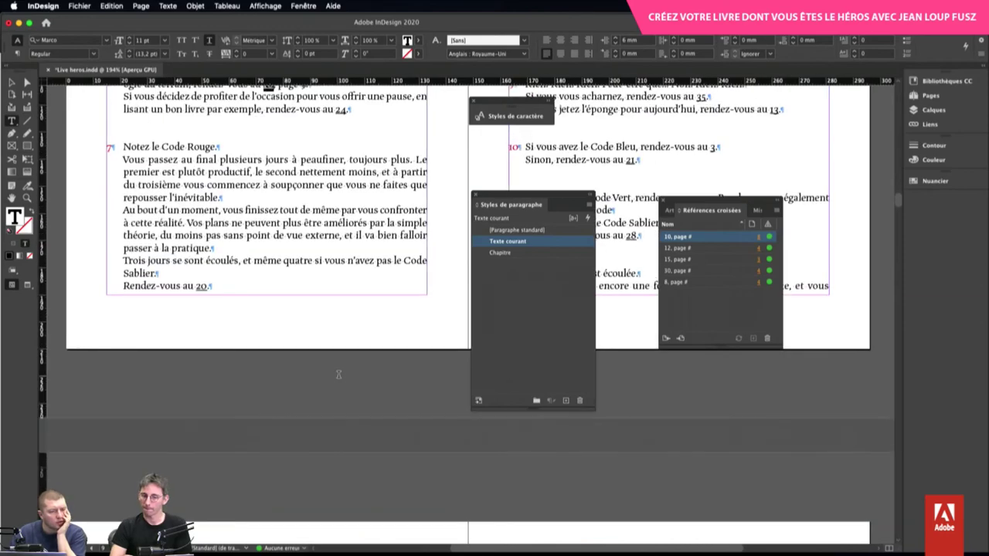
scroll(339, 374, "up", 10)
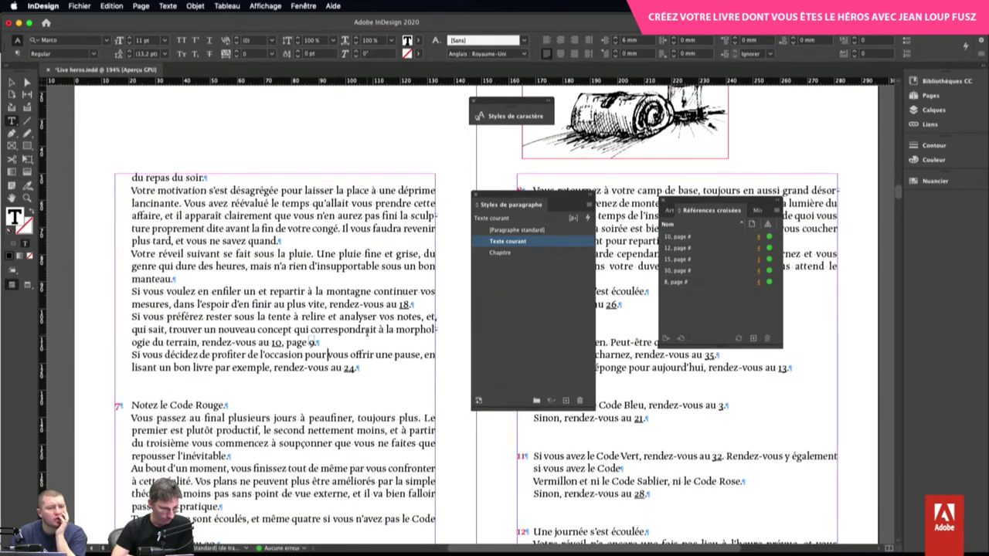
scroll(367, 333, "down", 2)
scroll(367, 332, "up", 3)
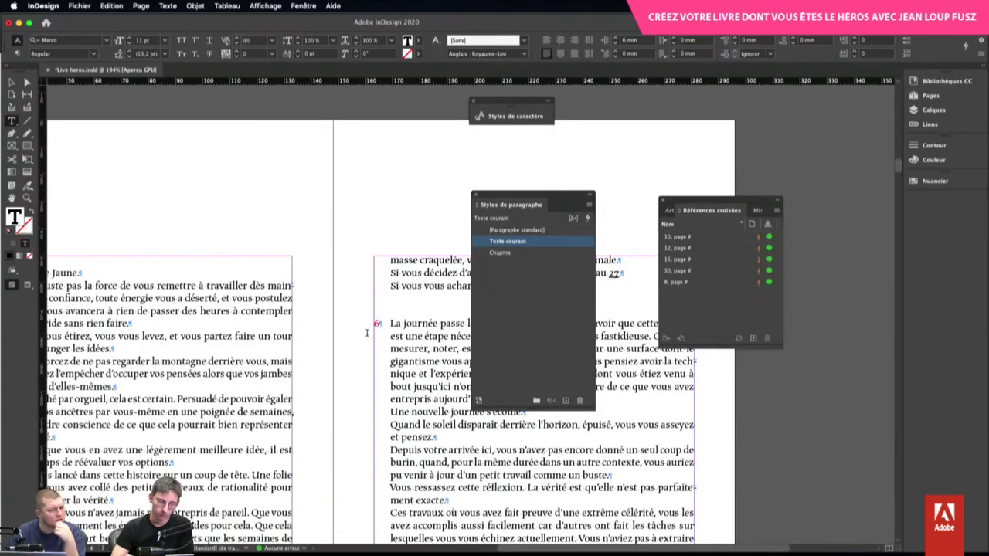
scroll(367, 332, "up", 2)
Reset the character style of the cross-reference "30, page 24" at the end of section 2 to [Sans]
left_click_drag(576, 195, 140, 272)
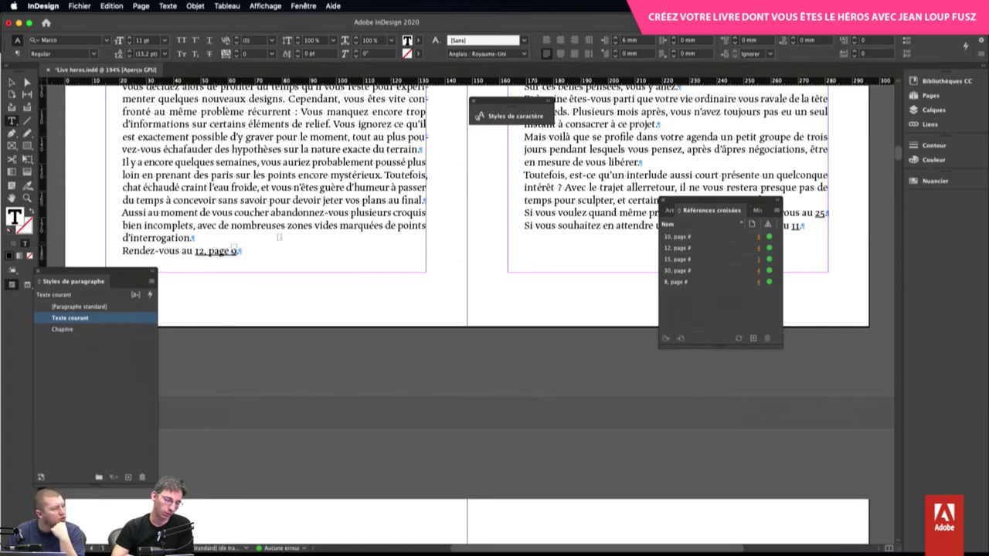
scroll(284, 235, "up", 6)
scroll(284, 235, "left", 3)
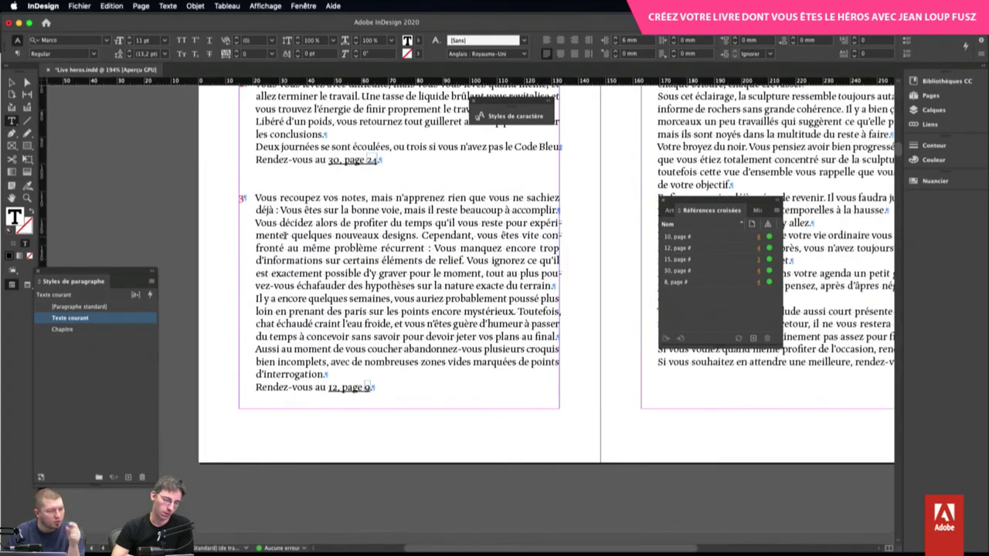
scroll(284, 234, "down", 3)
scroll(285, 233, "right", 2)
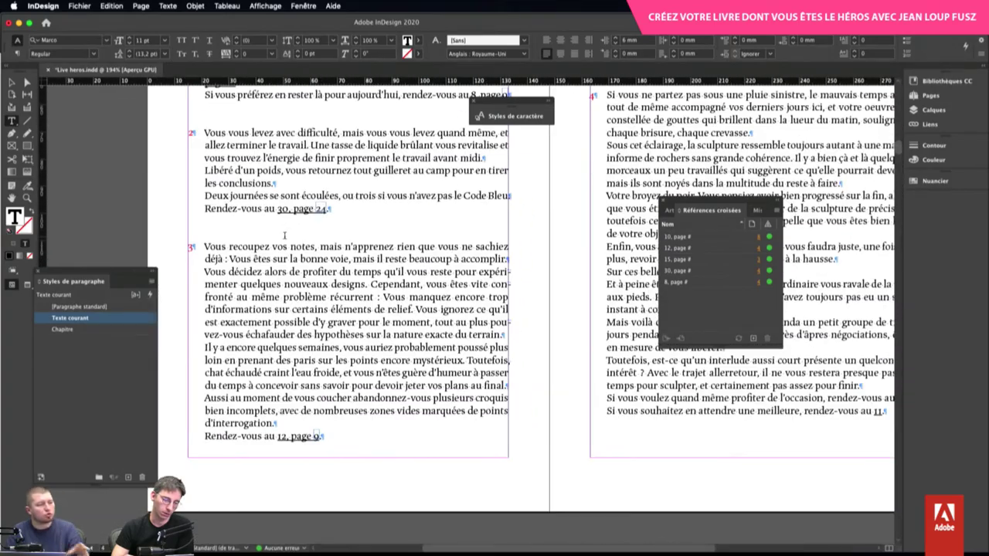
left_click_drag(276, 209, 331, 212)
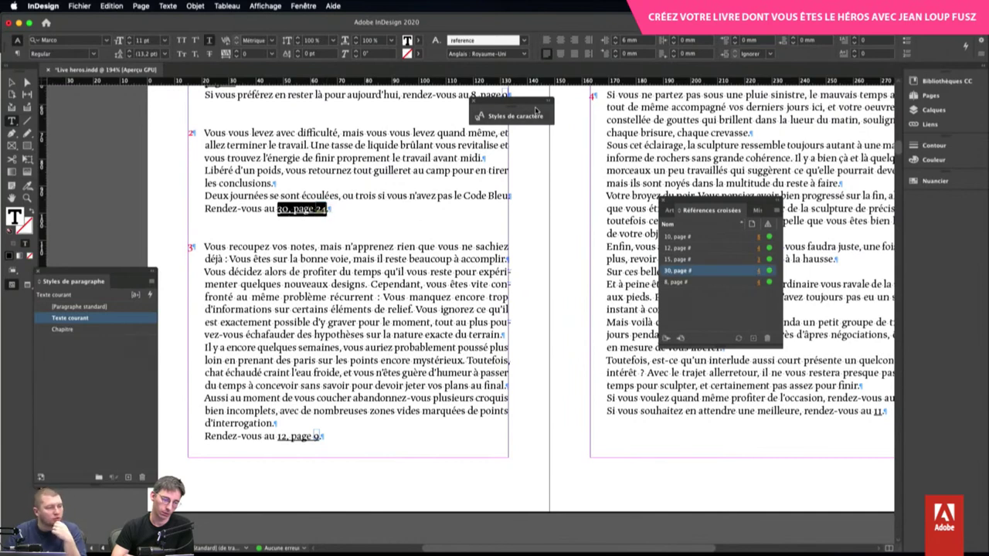
left_click(535, 112)
left_click(371, 137)
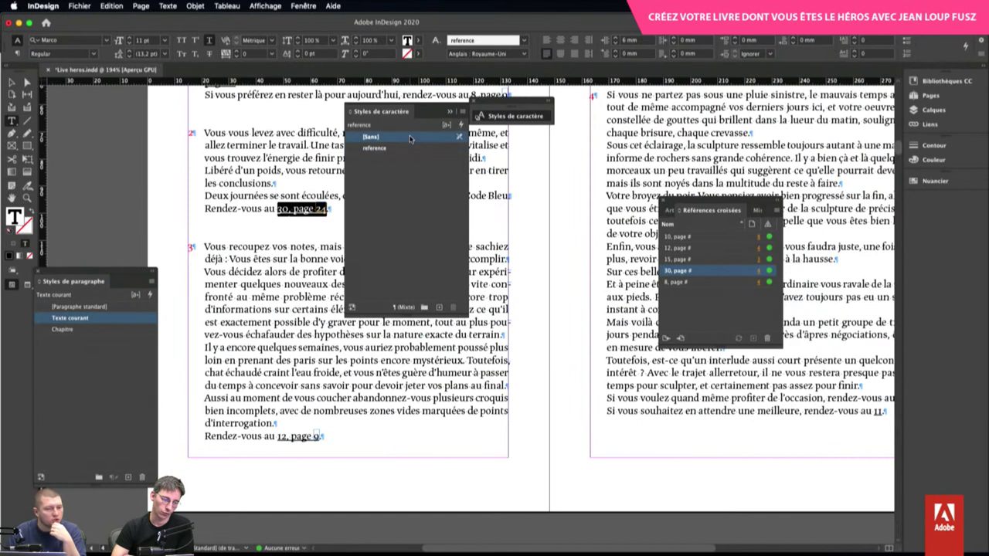
Reset the character style of the cross-reference "12, page 9" ending section 3 to [Sans], and collapse the paragraph styles list
left_click(307, 224)
left_click_drag(276, 436, 324, 437)
left_click(391, 140)
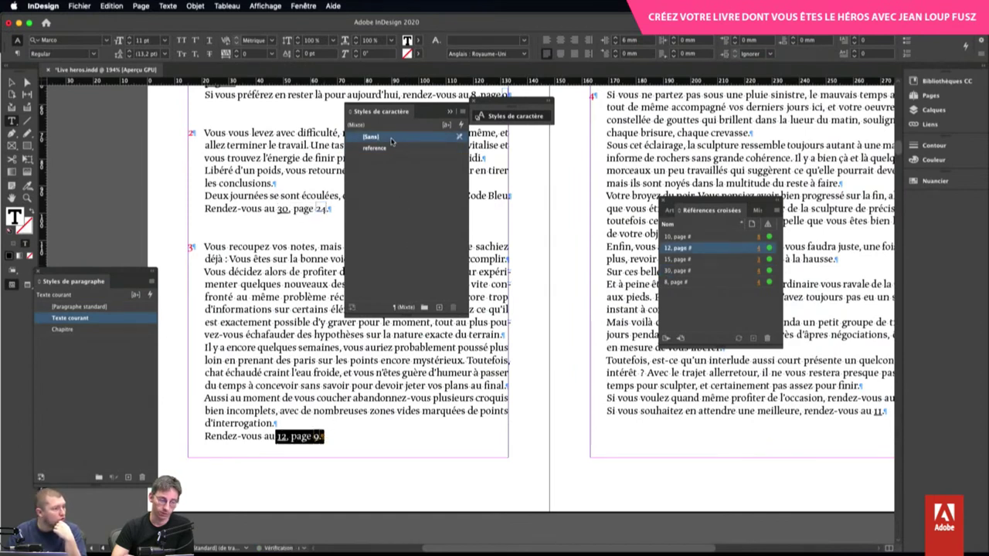
left_click(353, 372)
scroll(362, 369, "right", 3)
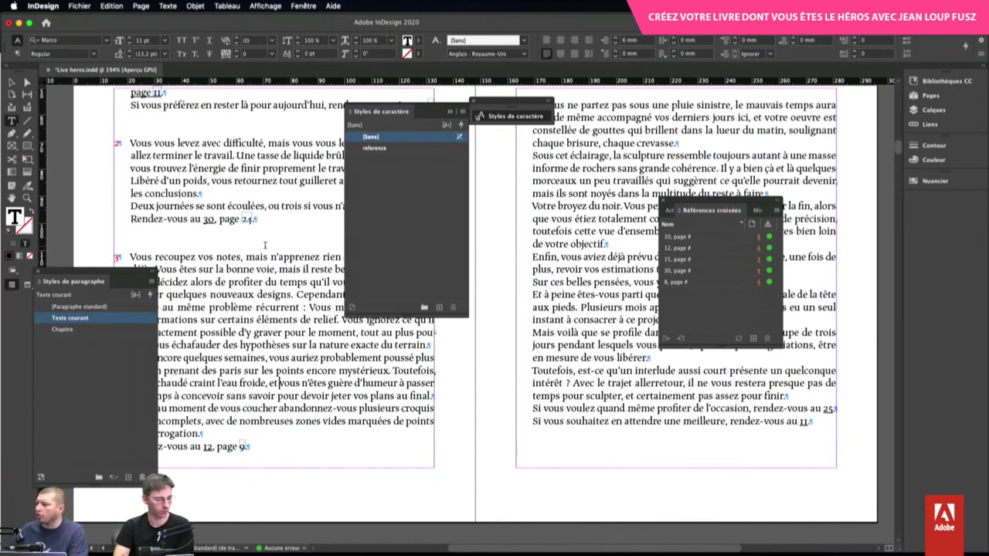
left_click(153, 274)
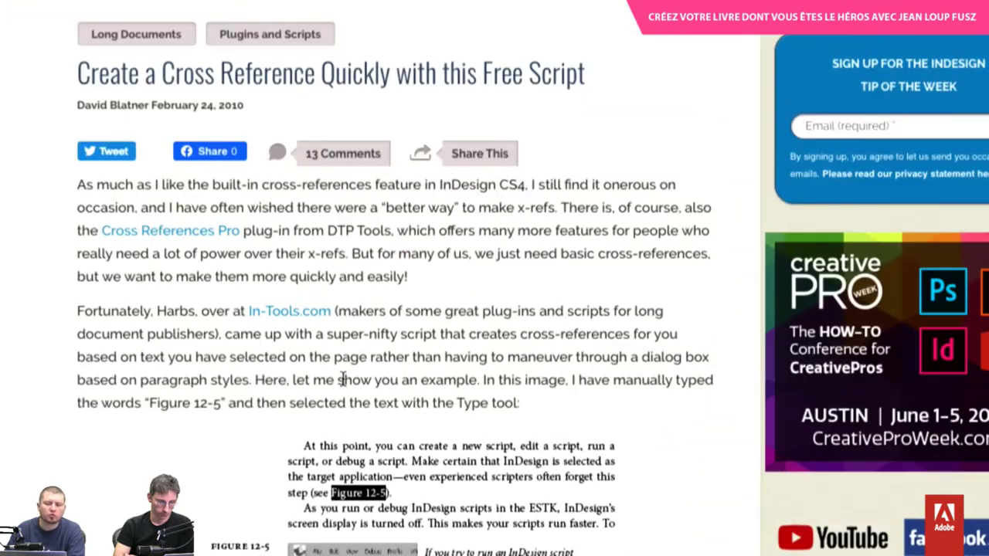
Read the web article about creating InDesign cross-references quickly with a free script
scroll(342, 379, "down", 5)
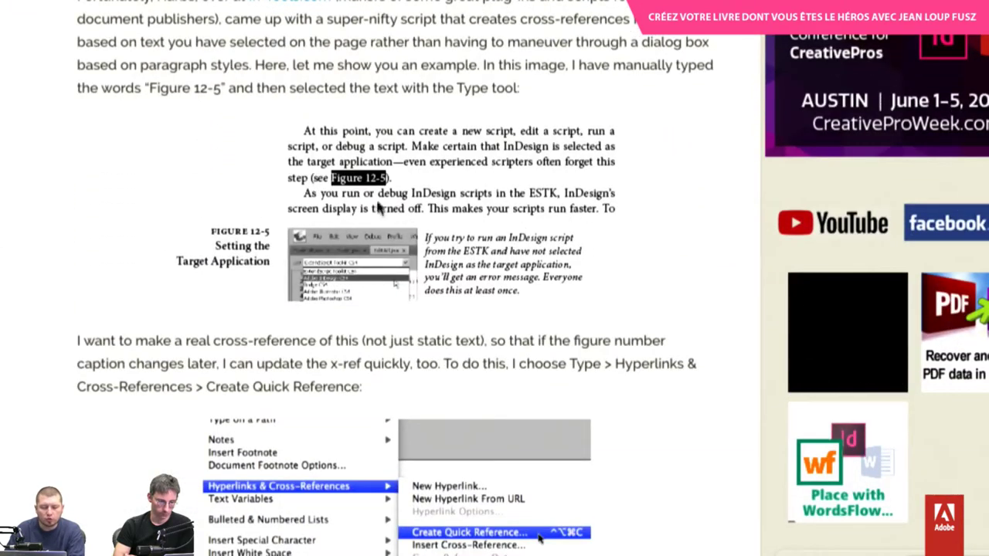
scroll(474, 389, "down", 2)
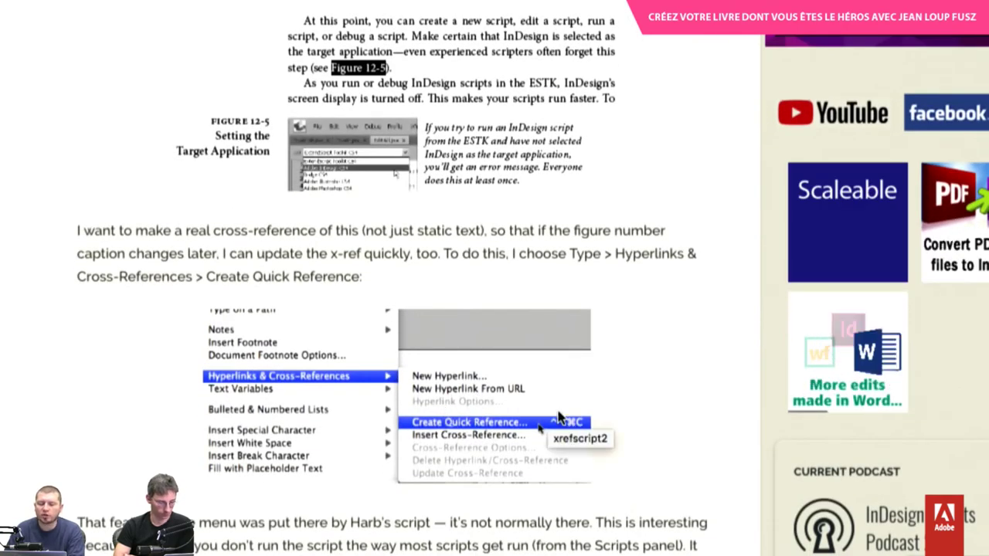
scroll(621, 503, "down", 7)
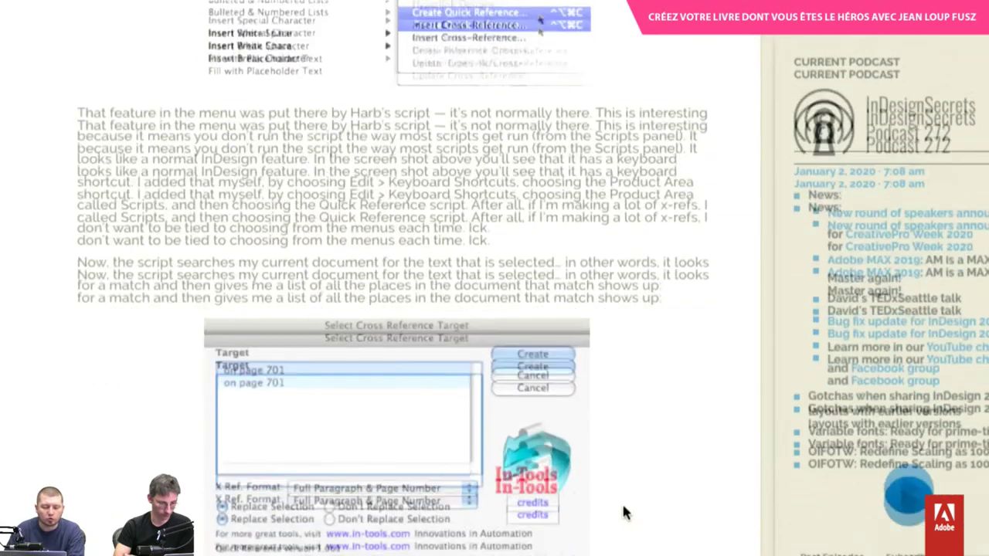
scroll(626, 512, "down", 3)
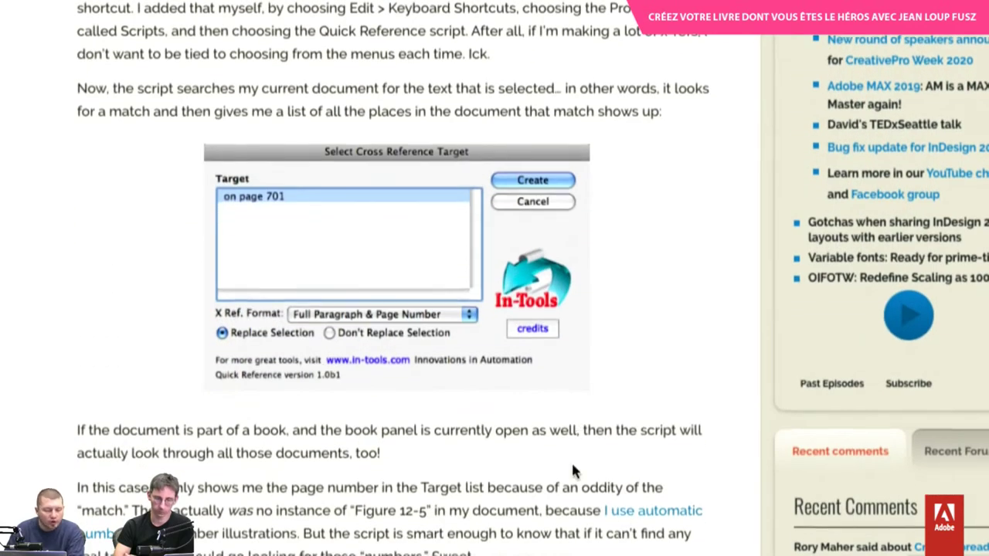
scroll(572, 471, "down", 3)
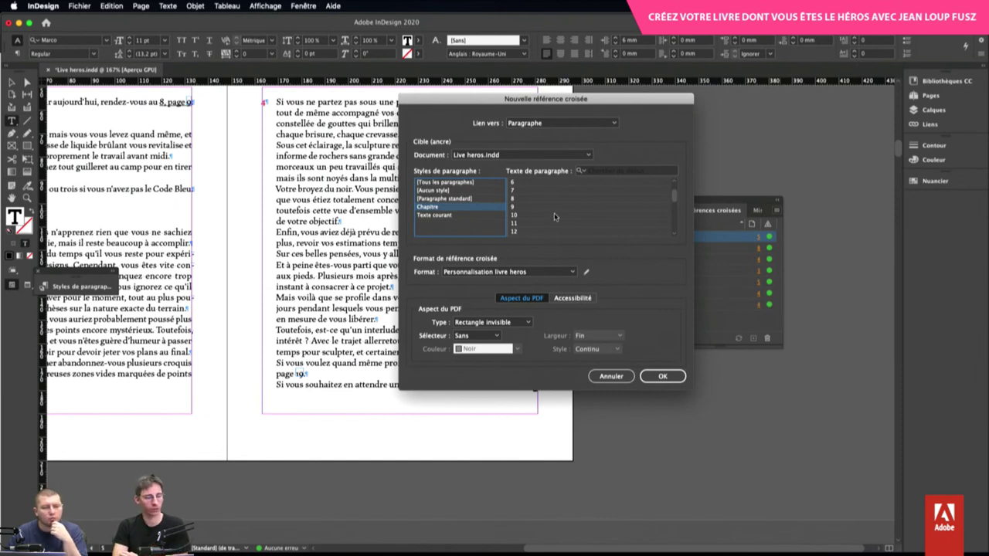
Look through the Chapitre paragraphs offered as targets for a new cross-reference, and cancel it
scroll(554, 217, "down", 3)
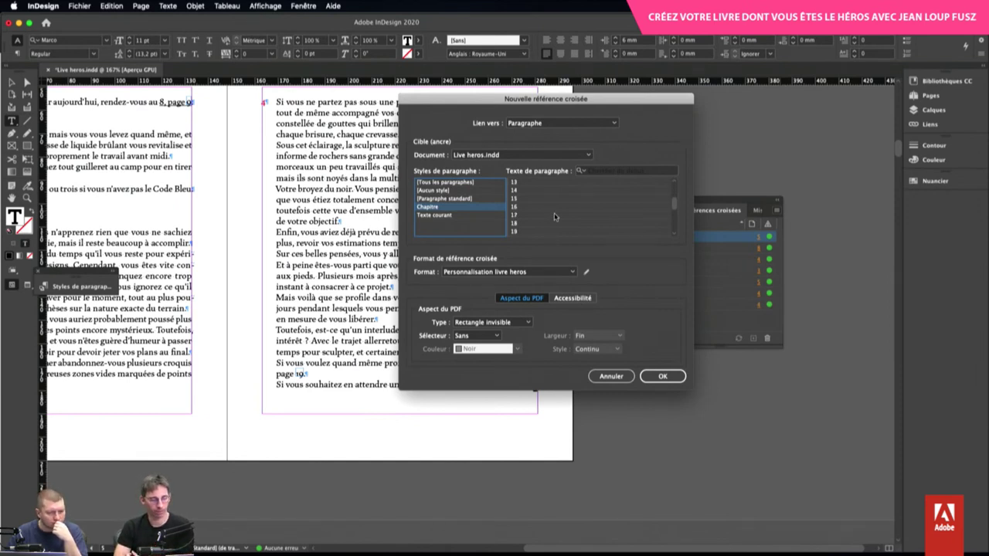
left_click(614, 377)
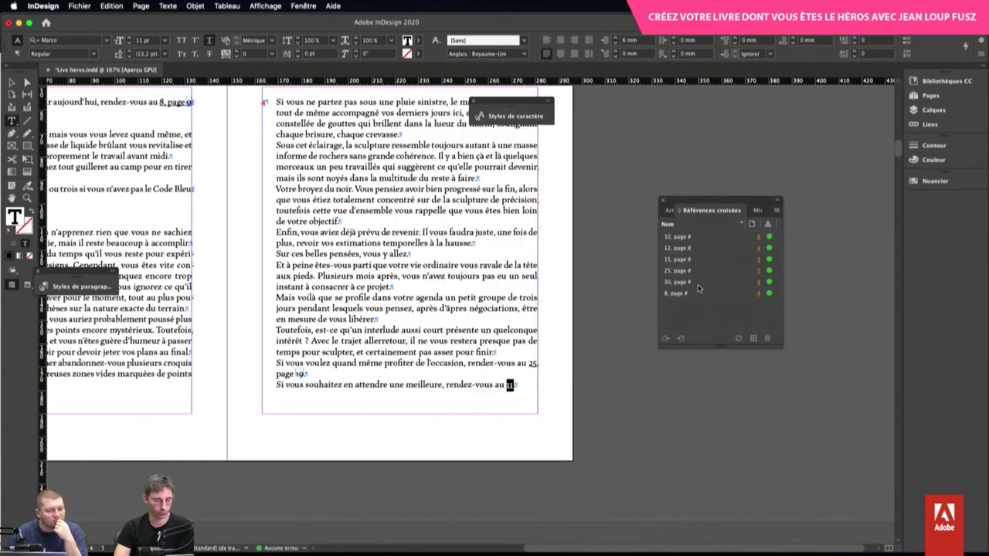
Select the frame of the illustration above section 8, and activate the Type tool
left_click(11, 82)
left_click(210, 143)
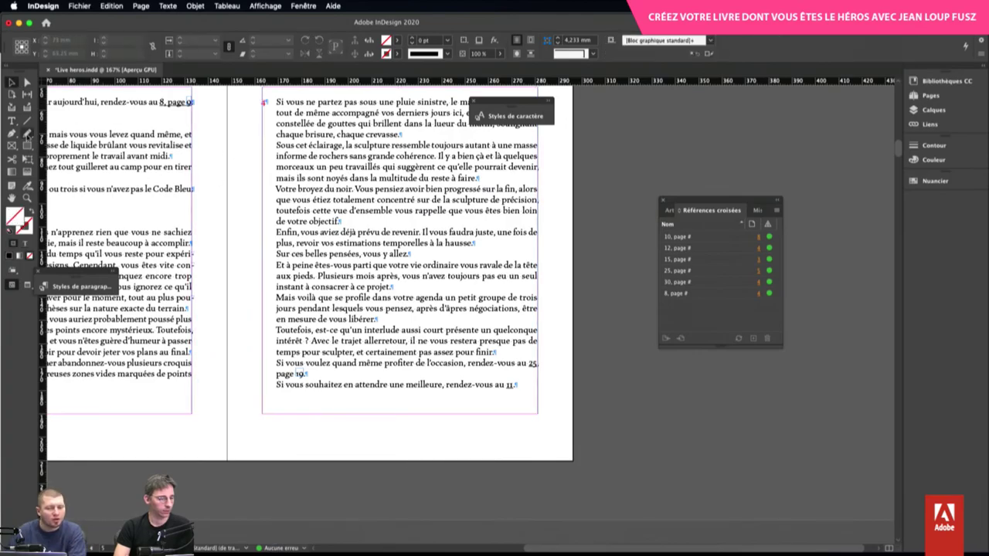
left_click(16, 146)
scroll(256, 127, "up", 15)
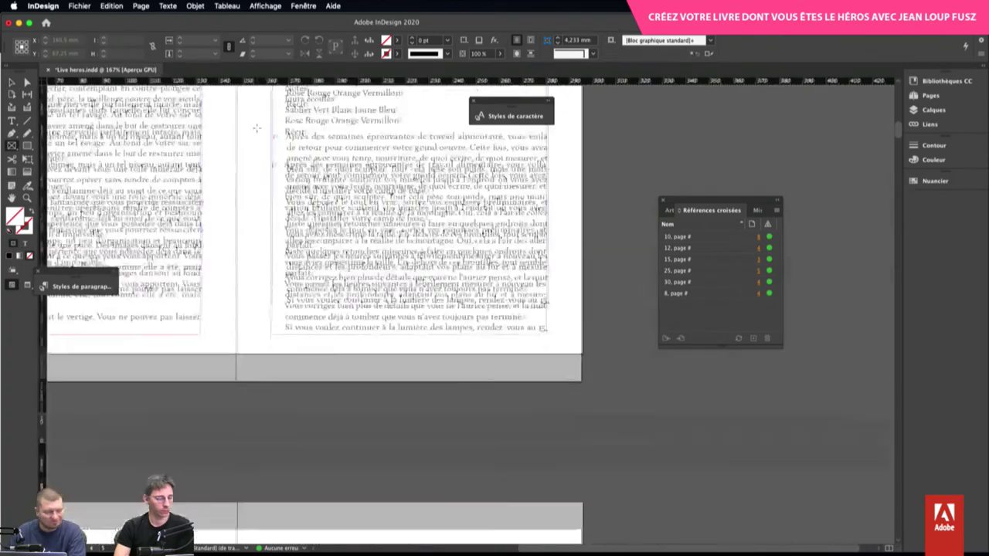
scroll(256, 127, "up", 5)
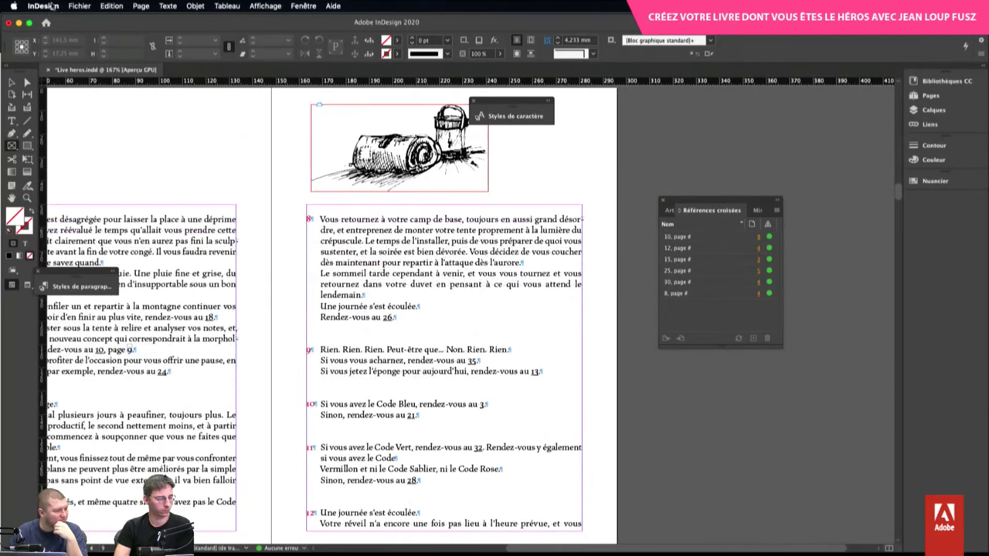
left_click(11, 82)
left_click(375, 150)
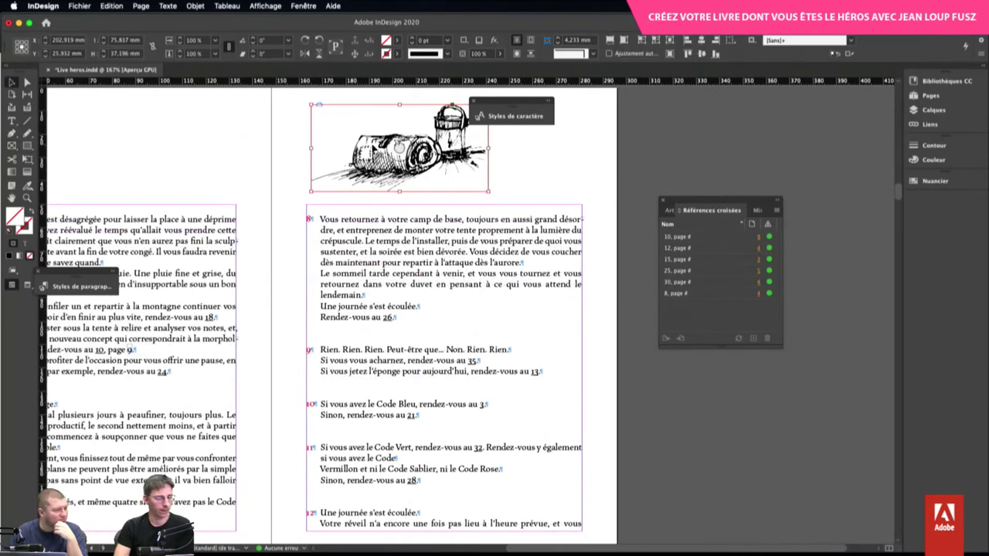
left_click(11, 121)
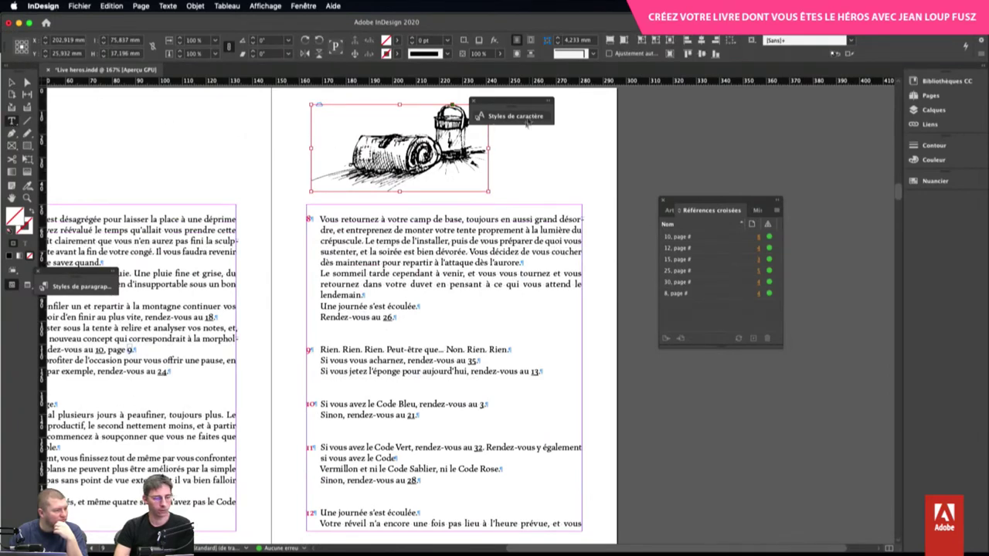
Draw an empty text frame 35 mm wide and 18 mm high beside the illustration, and move the character styles panel off the page
left_click_drag(499, 136, 583, 178)
left_click(11, 83)
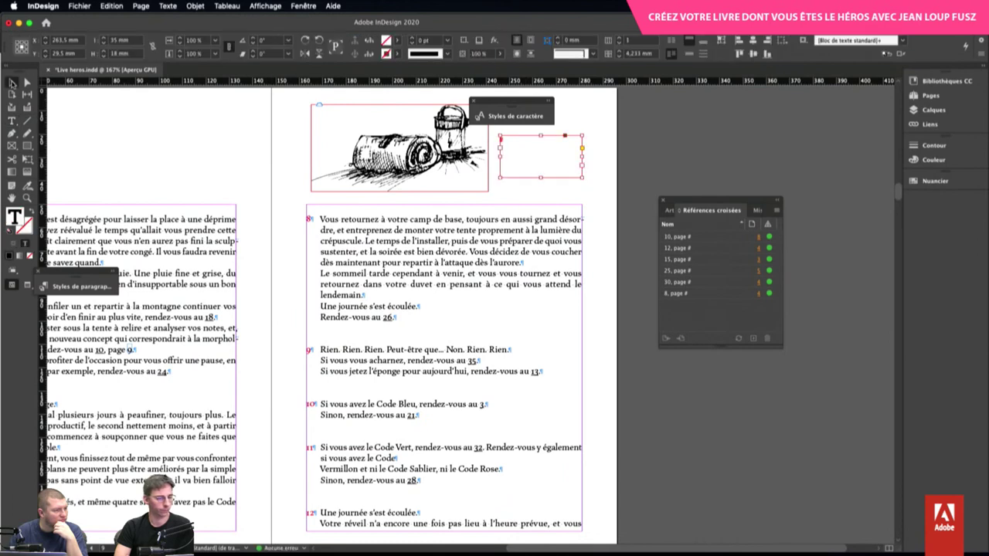
left_click(400, 135)
left_click_drag(506, 101, 642, 103)
key("Escape")
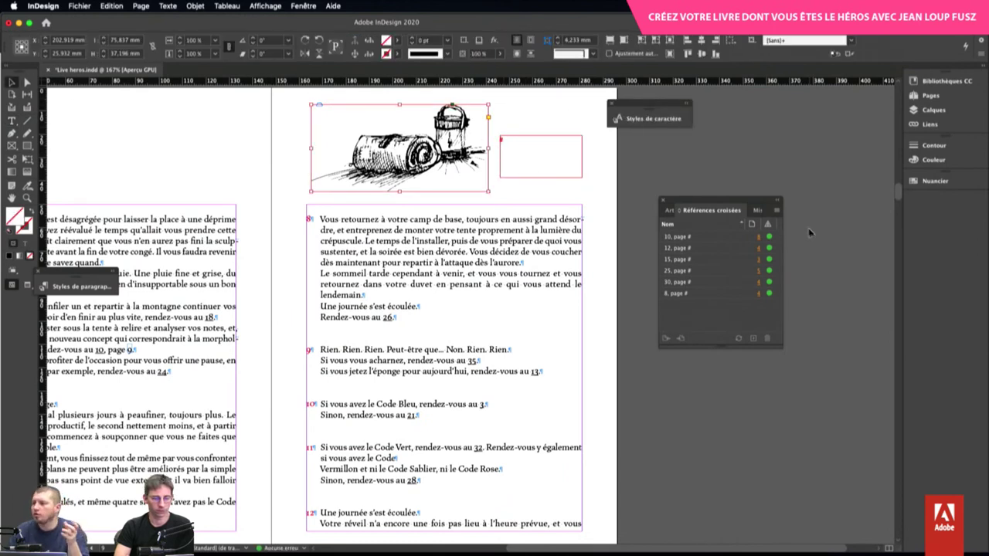
Look at the settings offered for a new hyperlink target of type Page, and cancel it
left_click(776, 210)
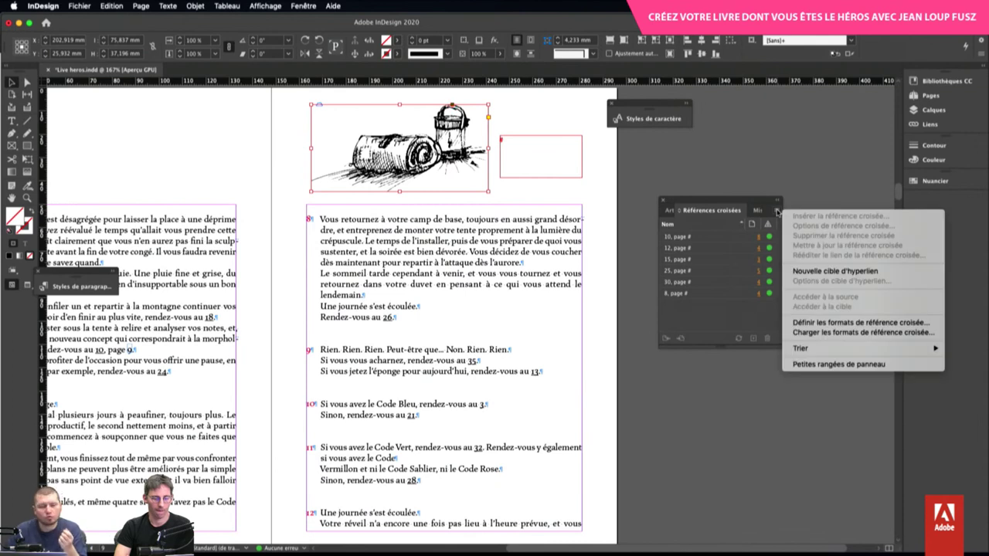
left_click(815, 272)
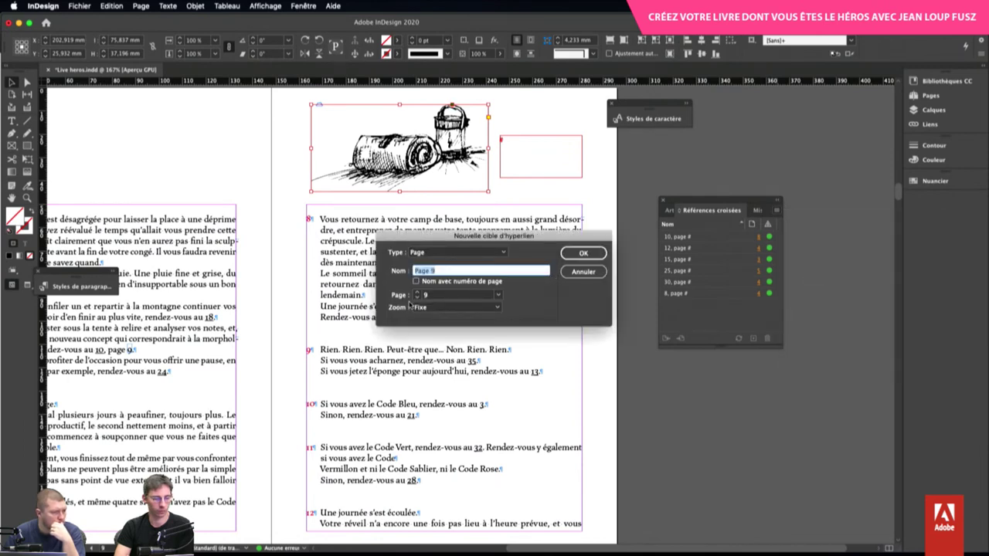
left_click(597, 274)
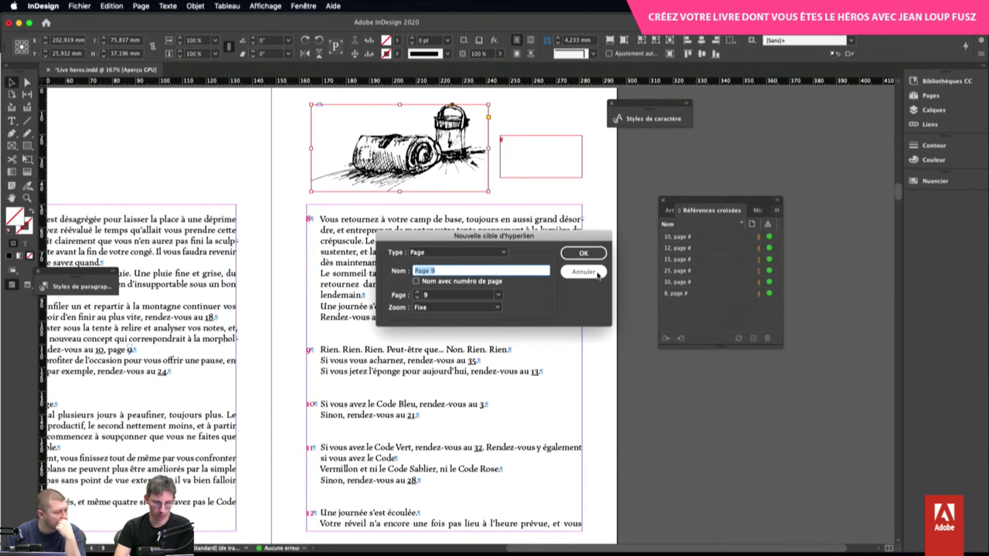
left_click(584, 272)
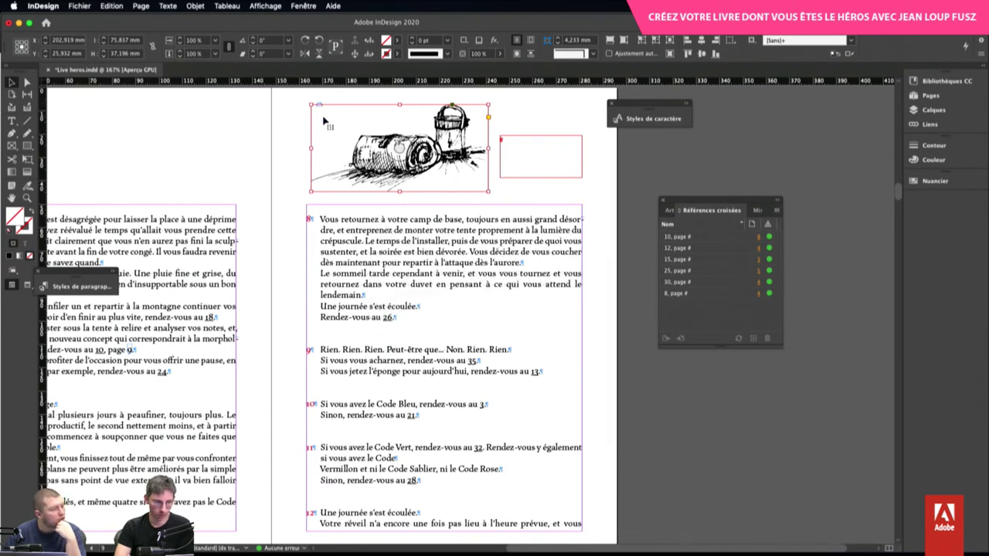
Try replacing the definition of the cross-reference format "Personnalisation livre heros" with the text anchor name, and cancel the new cross-reference
double_click(509, 142)
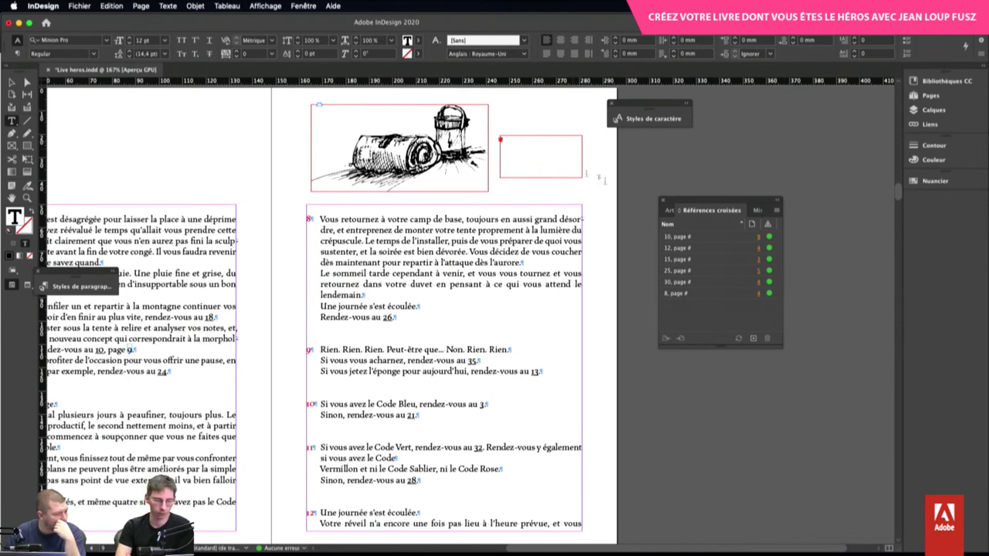
left_click(779, 216)
left_click(796, 217)
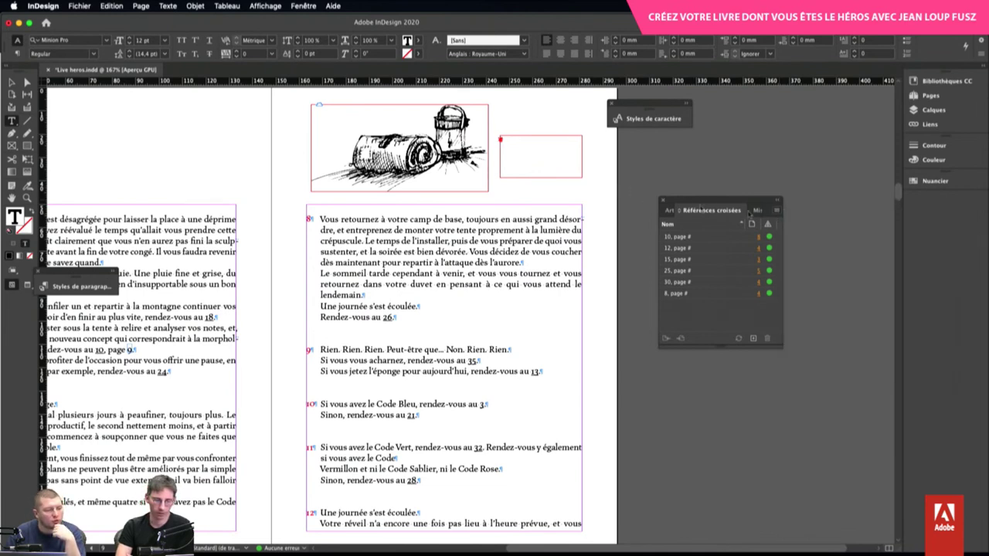
left_click(586, 272)
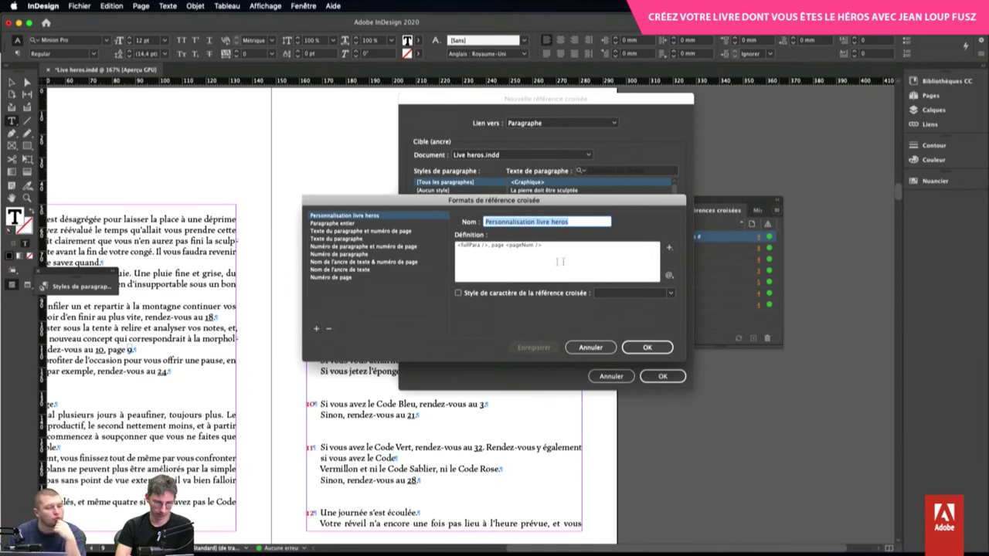
left_click_drag(562, 247, 458, 246)
key("BackSpace")
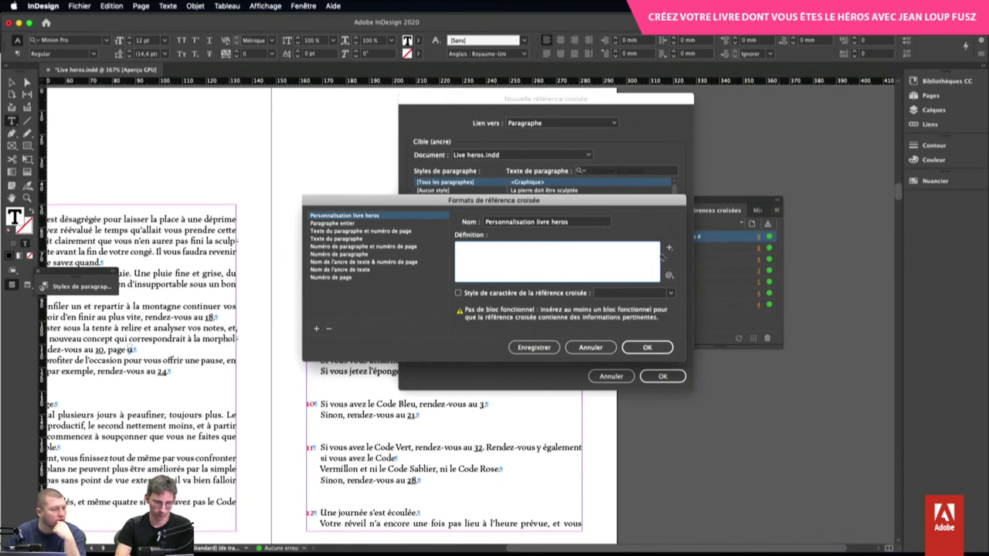
left_click(670, 248)
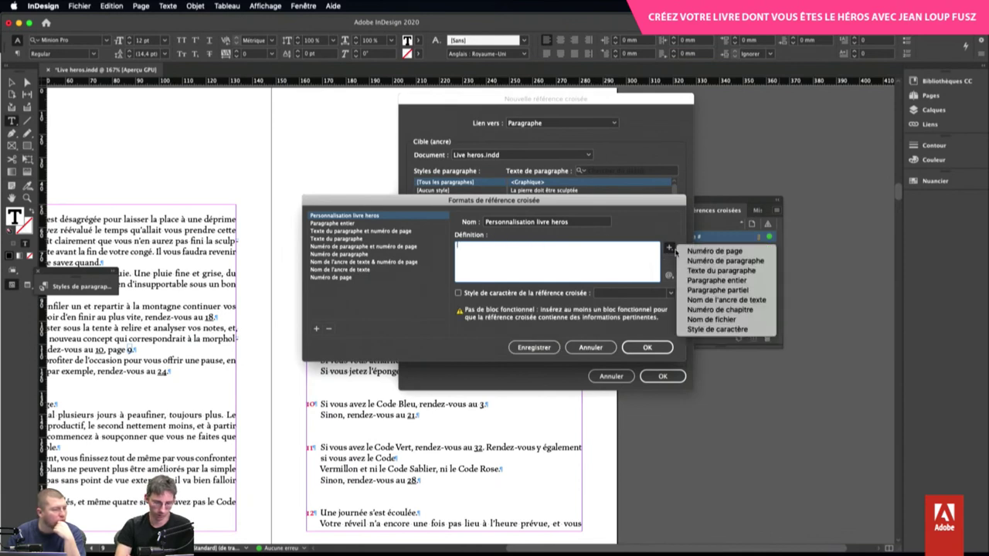
left_click(703, 300)
left_click(590, 347)
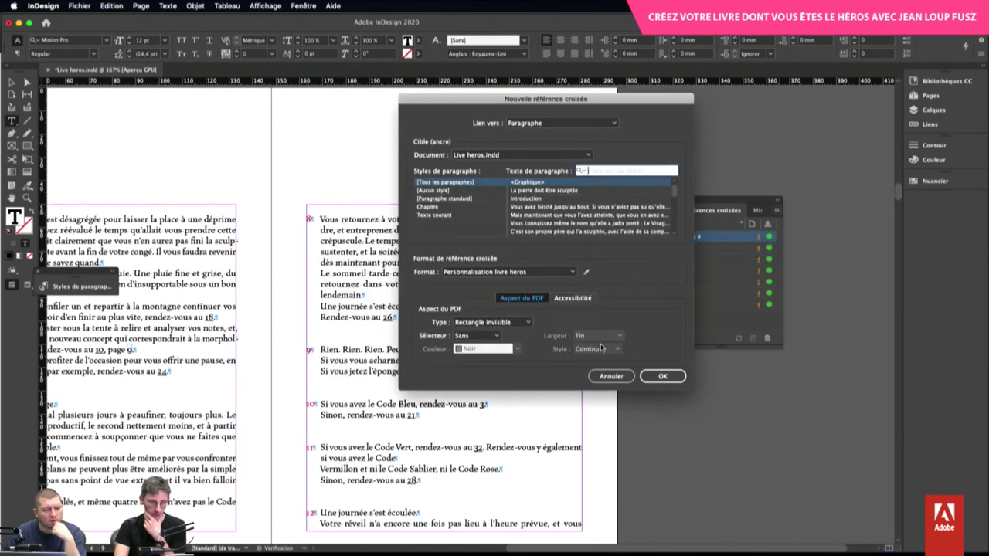
left_click(614, 376)
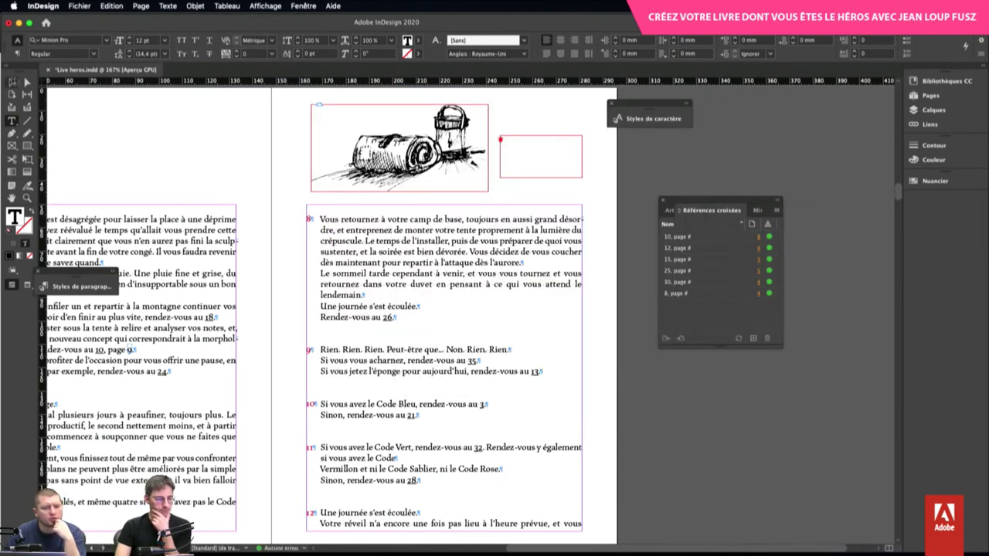
Align the illustration above section 8 with the inner edge of the text column, and delete the empty text frame beside it
left_click(11, 83)
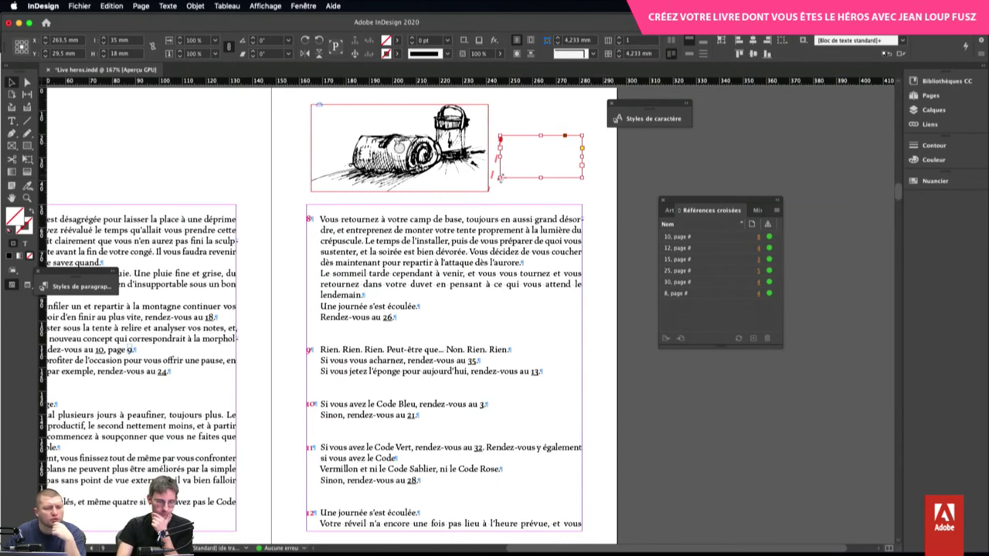
left_click(453, 170)
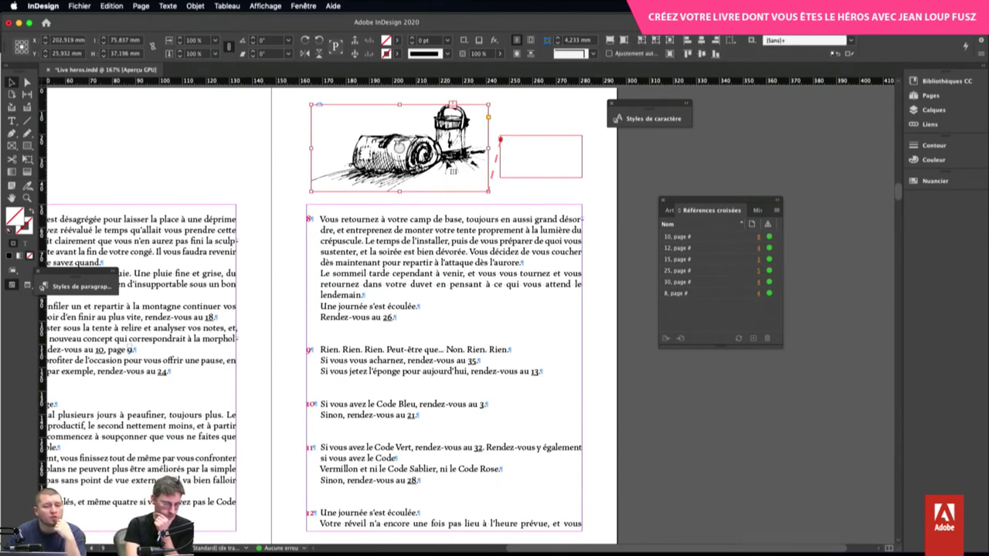
key("Delete")
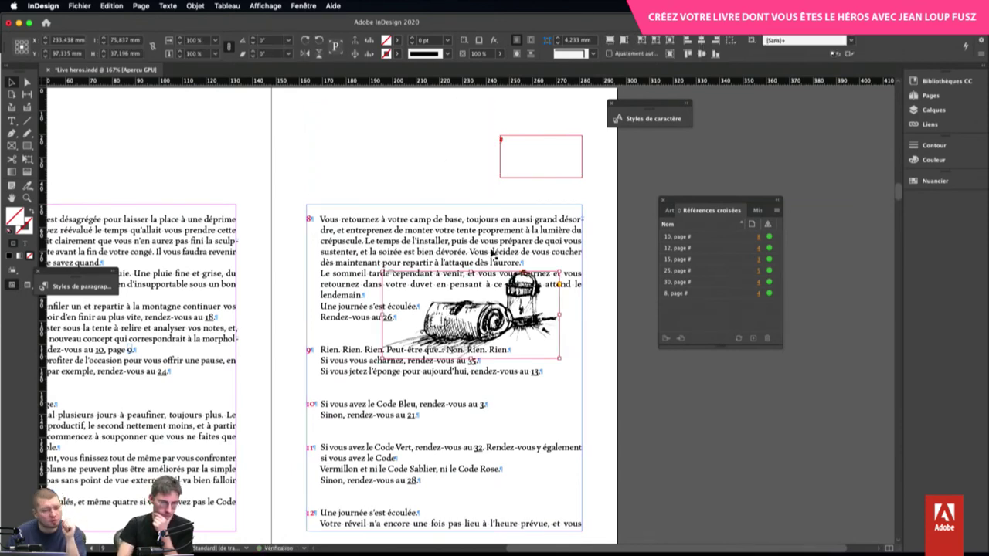
left_click_drag(492, 293, 417, 125)
left_click(536, 158)
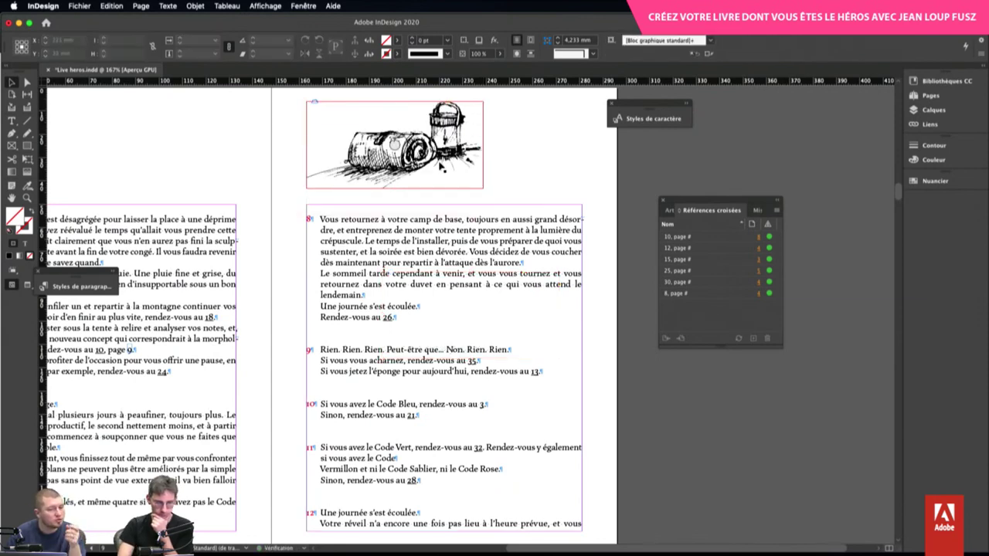
left_click(443, 168)
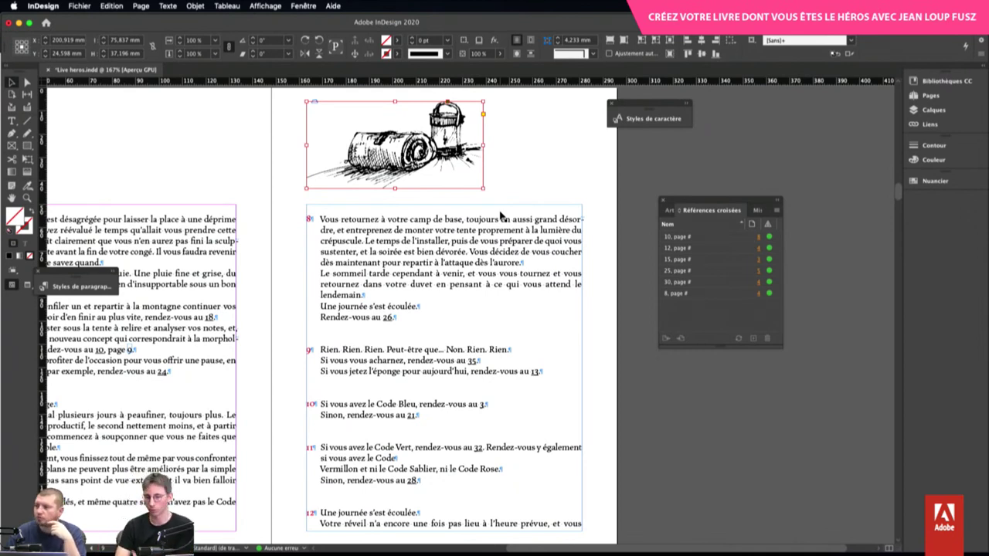
Look through the spreads from section 1 to section 12 for text and references that need formatting
scroll(429, 223, "down", 2)
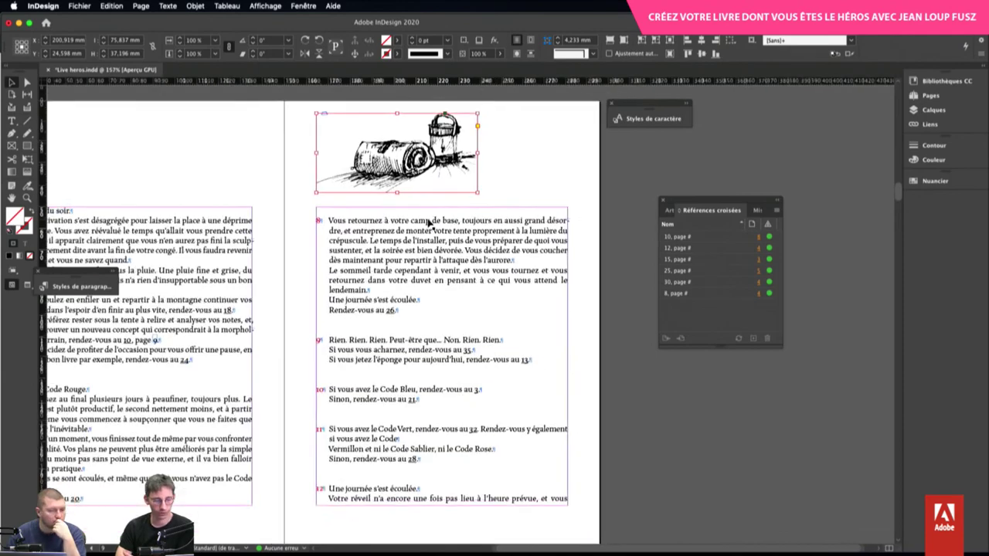
scroll(429, 223, "down", 1)
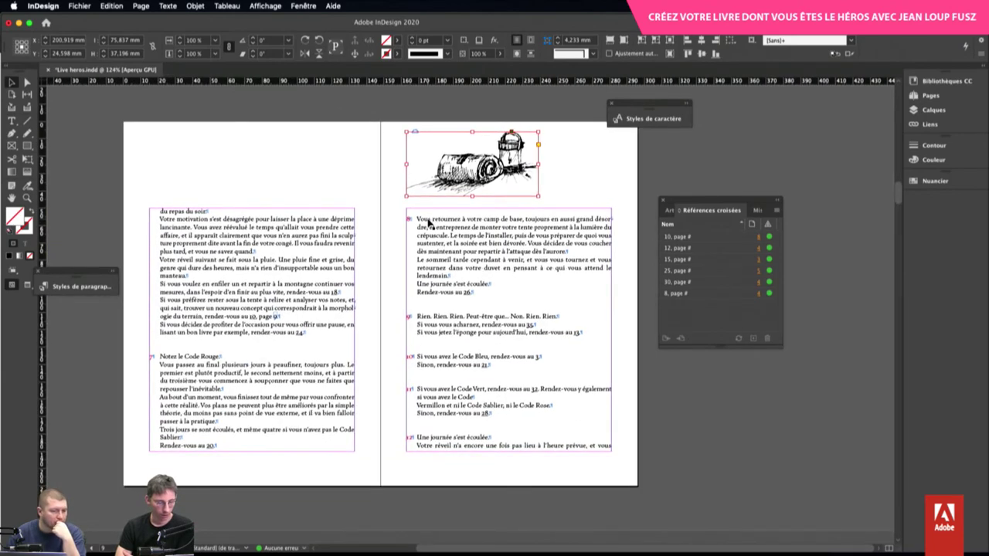
scroll(430, 223, "down", 5)
scroll(429, 222, "down", 8)
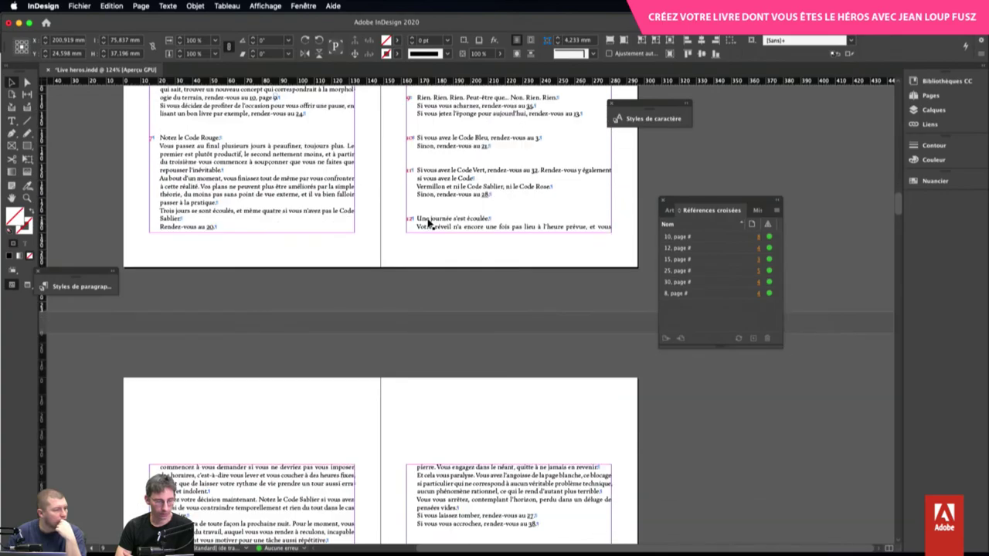
scroll(430, 222, "up", 3)
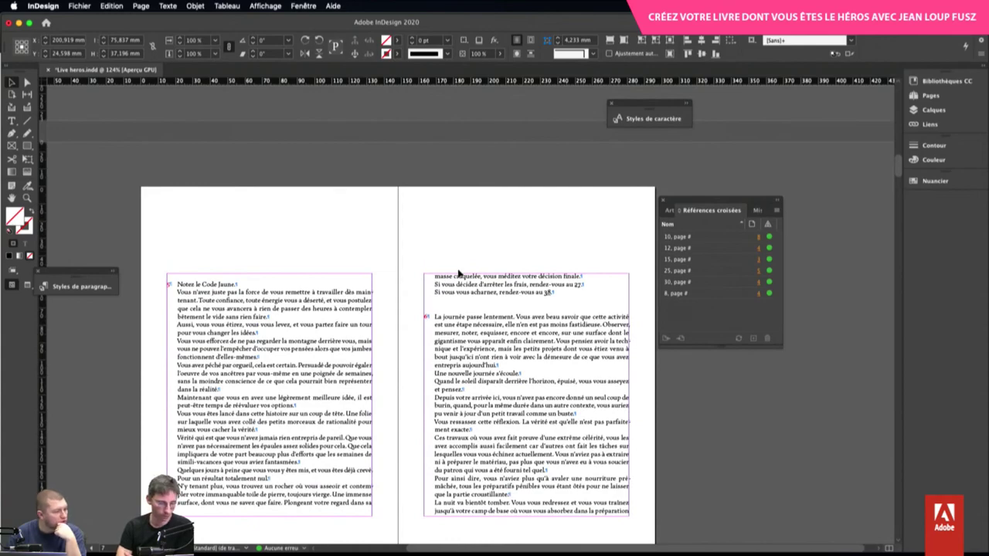
scroll(458, 273, "up", 1)
scroll(458, 273, "down", 5)
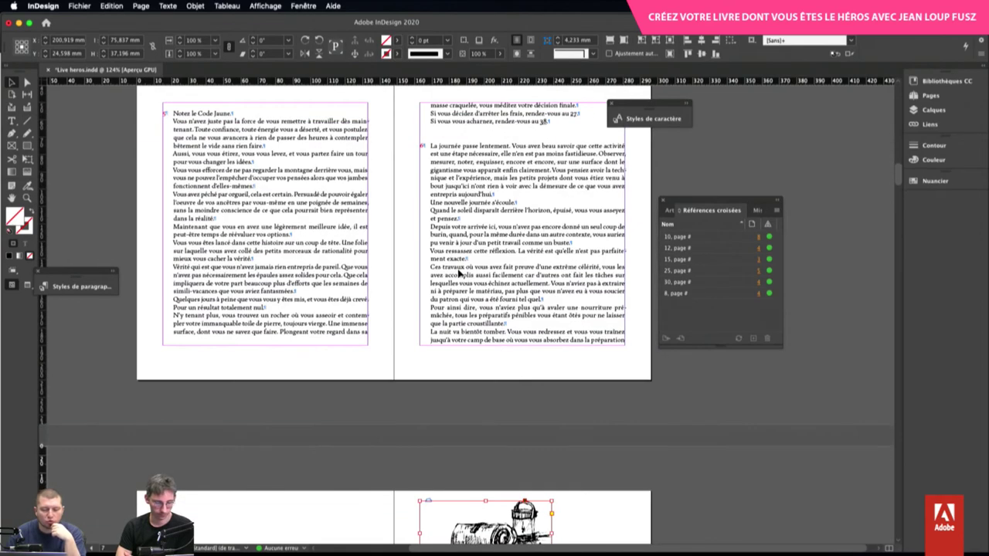
scroll(458, 273, "down", 4)
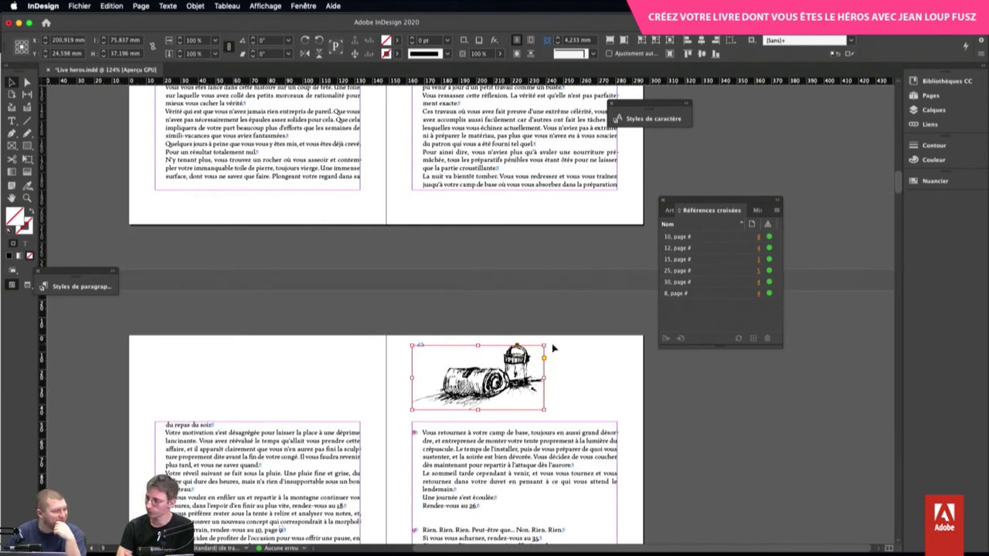
scroll(571, 360, "up", 15)
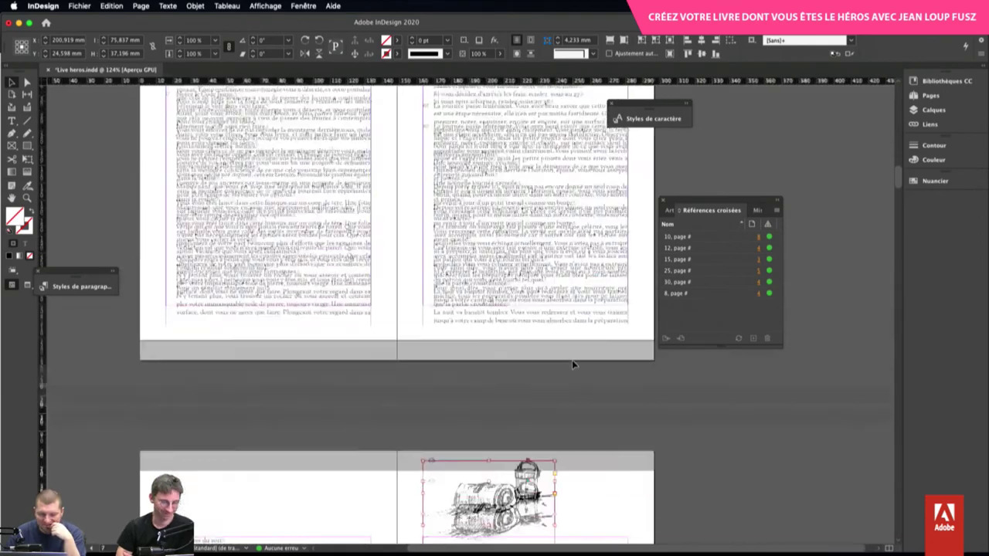
scroll(573, 361, "up", 10)
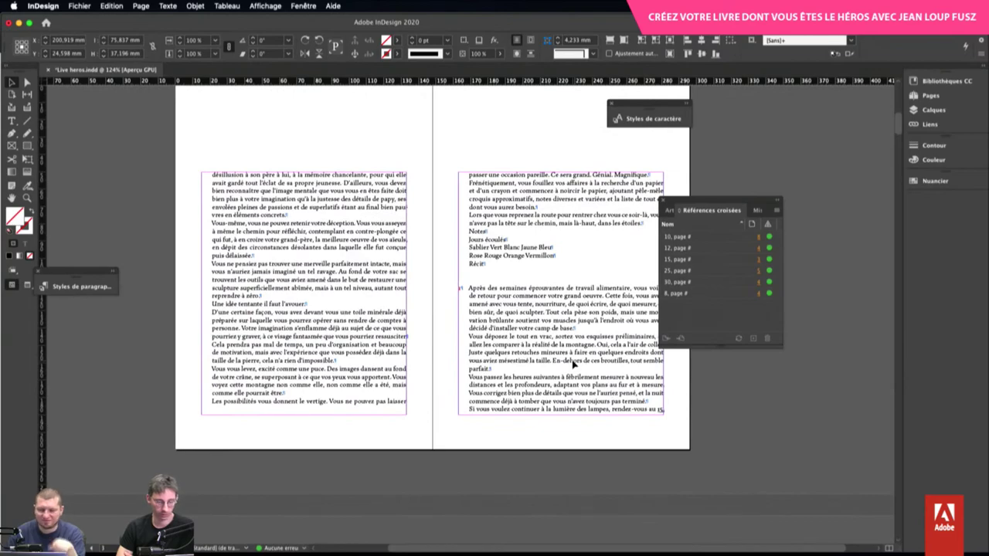
scroll(577, 355, "down", 8)
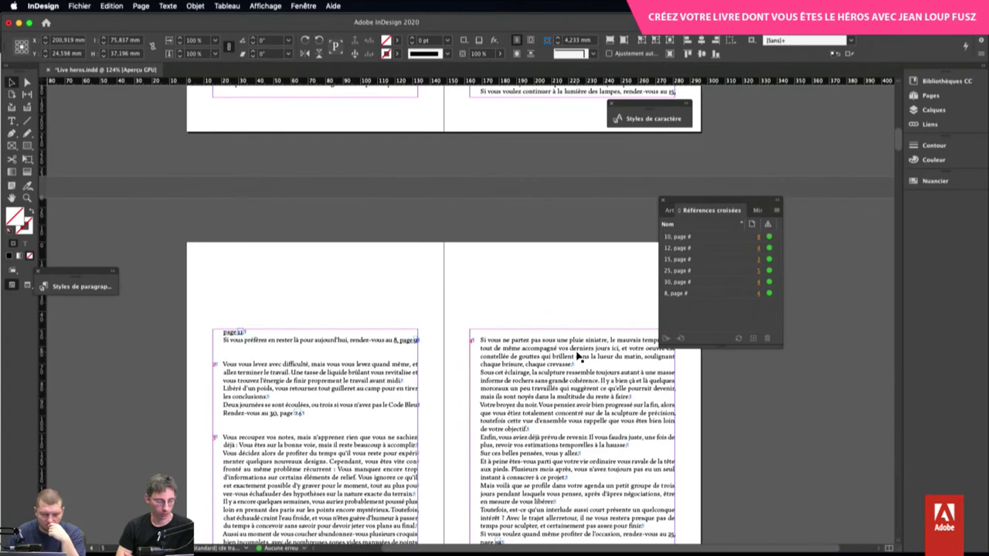
scroll(576, 356, "down", 10)
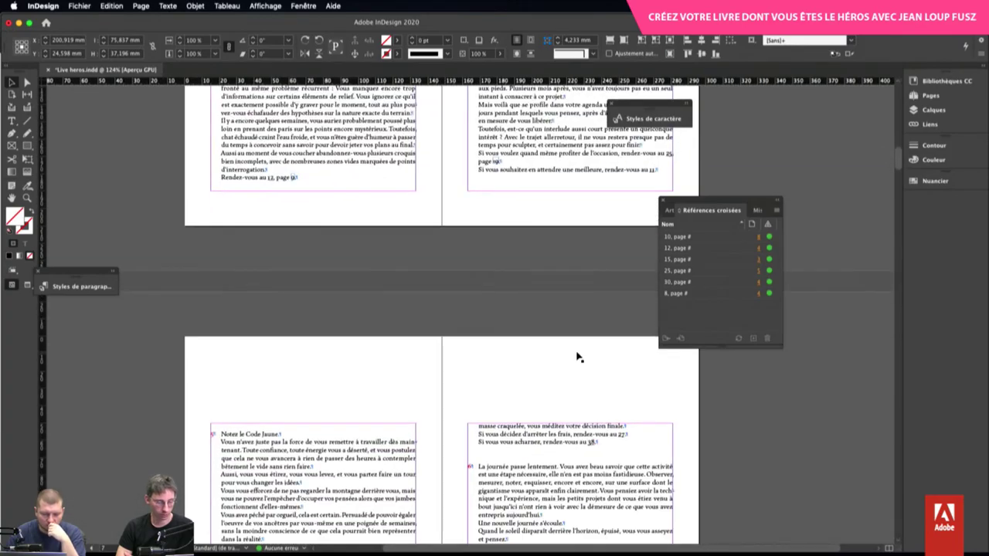
scroll(576, 355, "down", 3)
Set the line "Notez le Code Jaune." at the start of section 5 in Italic, and open the paragraph styles list
scroll(265, 371, "up", 2)
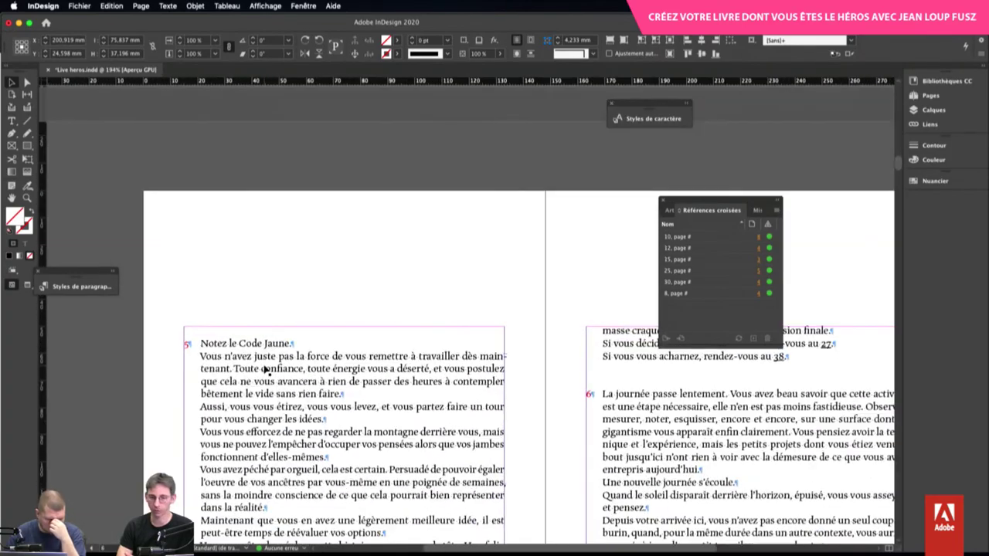
scroll(265, 371, "up", 3)
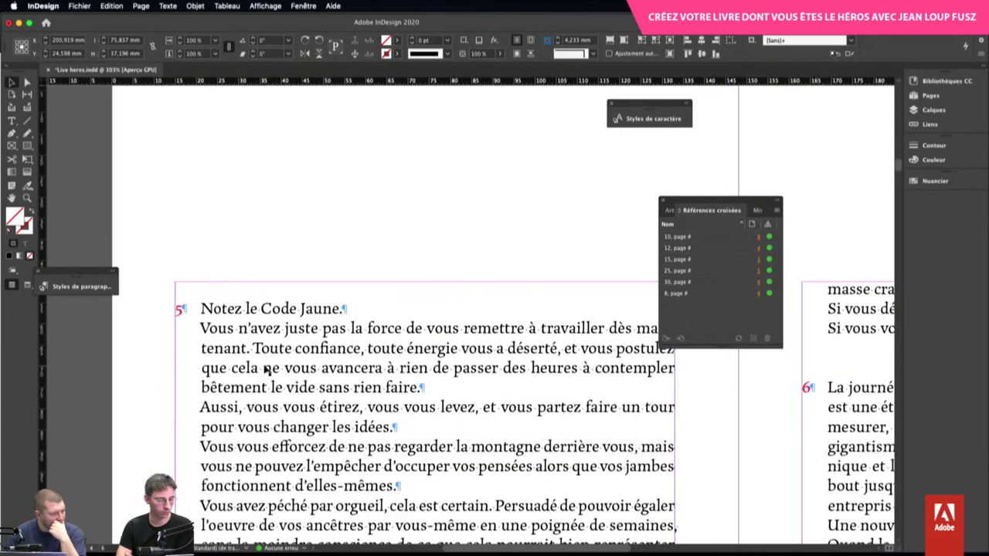
double_click(345, 310)
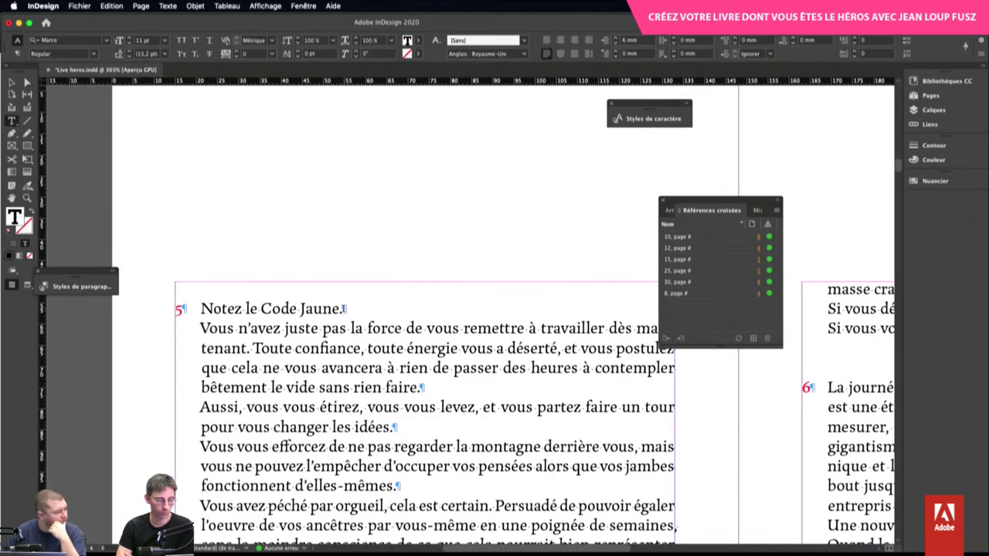
left_click_drag(345, 310, 210, 302)
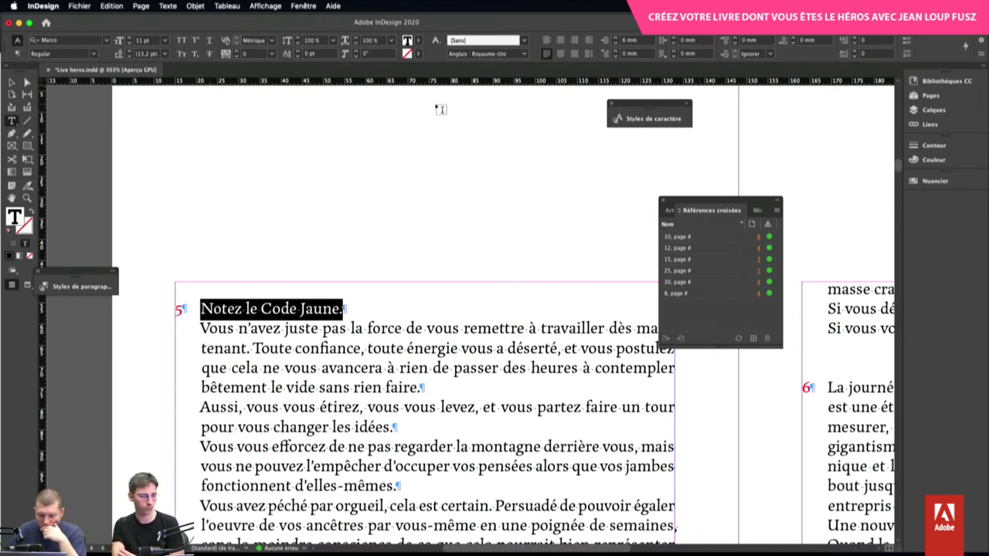
left_click(92, 54)
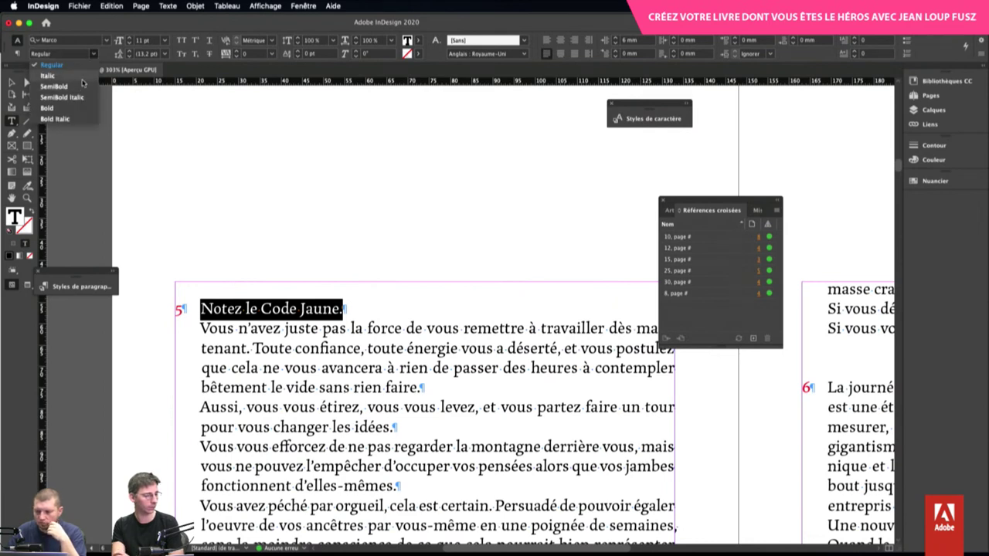
left_click(84, 77)
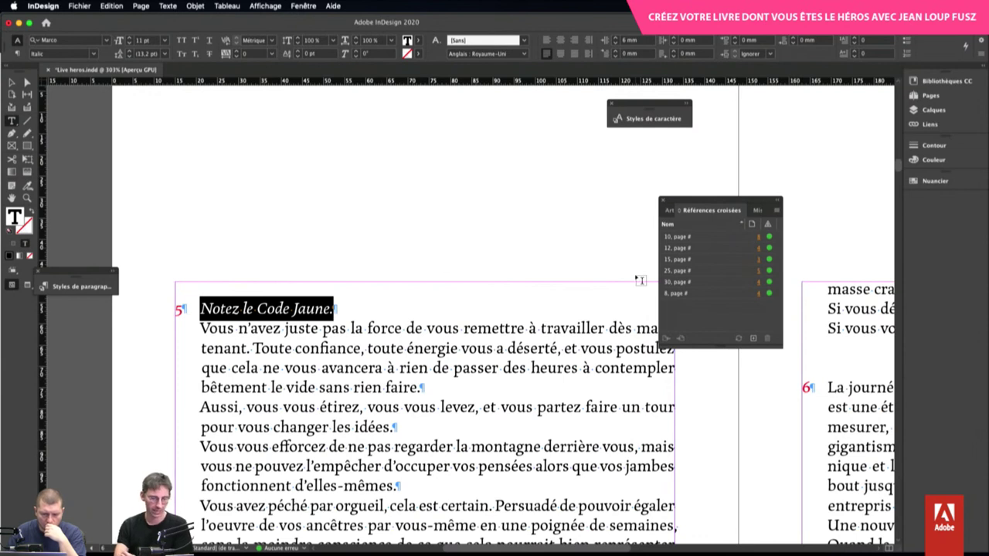
left_click(78, 286)
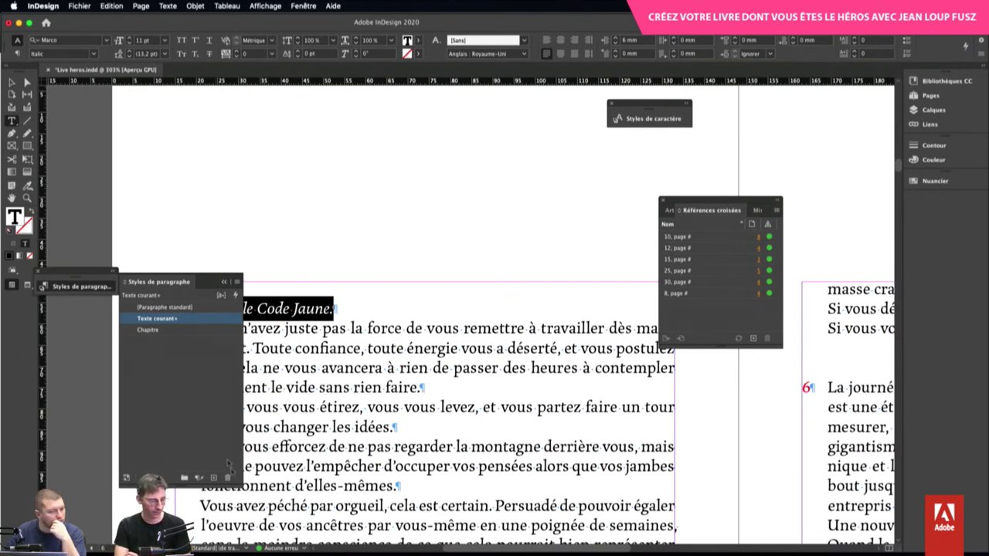
Create a paragraph style named "regles de jeu" from the selected italic line, based on Texte courant, with the shortcut Cmd+I
left_click(213, 478, "alt")
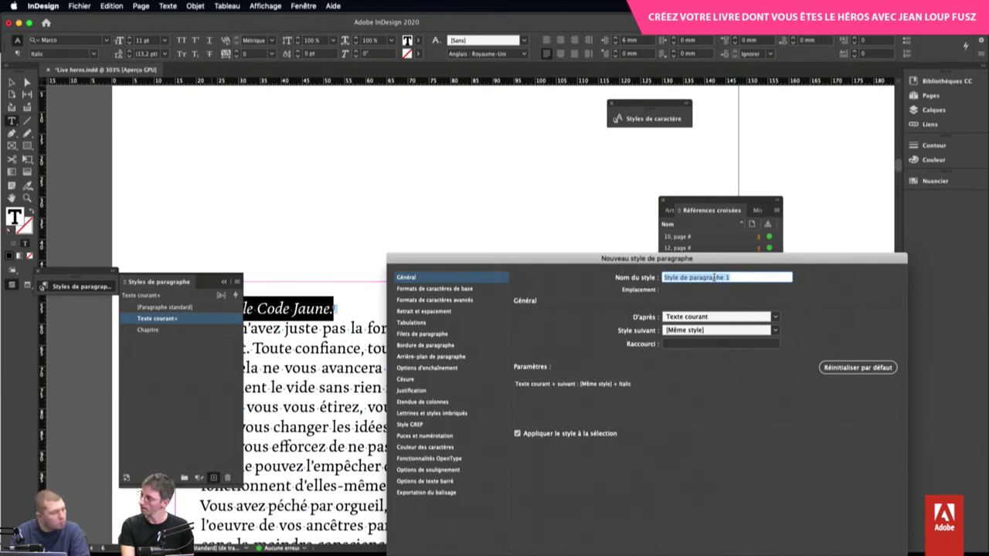
type("règles")
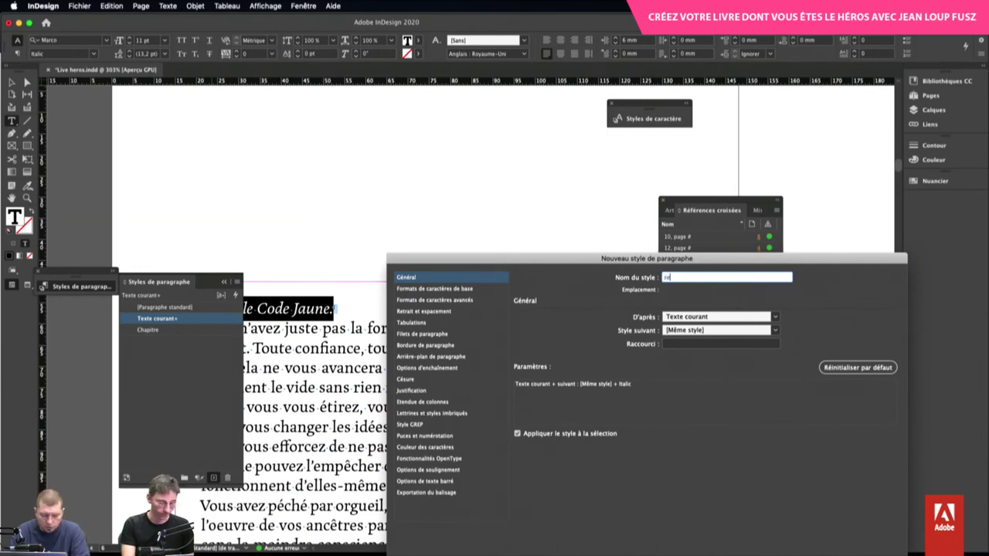
type(" de jeu")
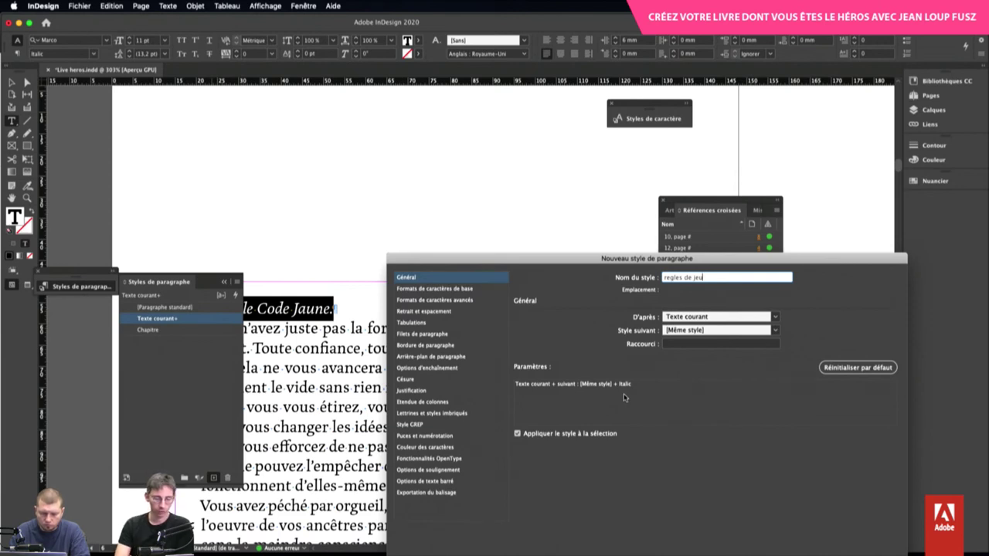
left_click(686, 345)
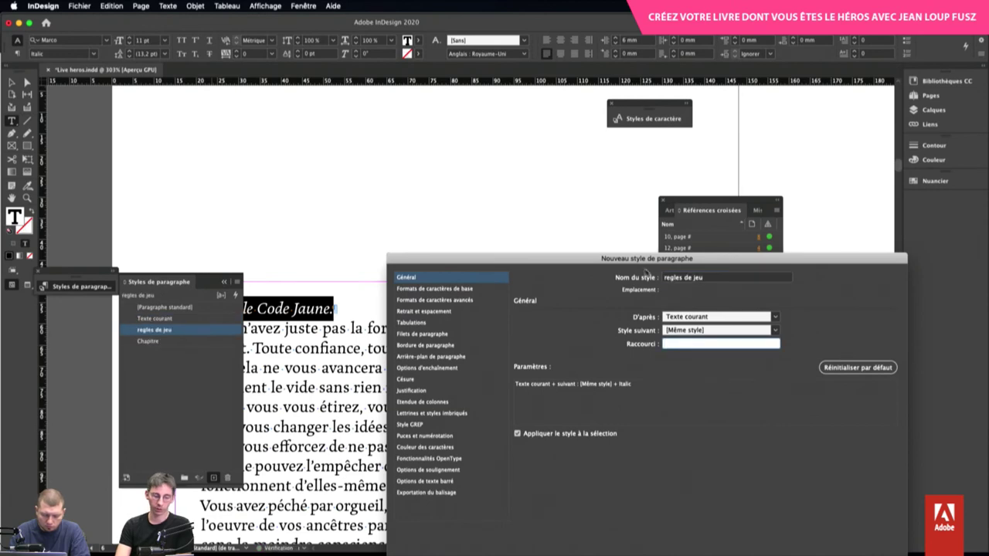
left_click_drag(622, 261, 480, 265)
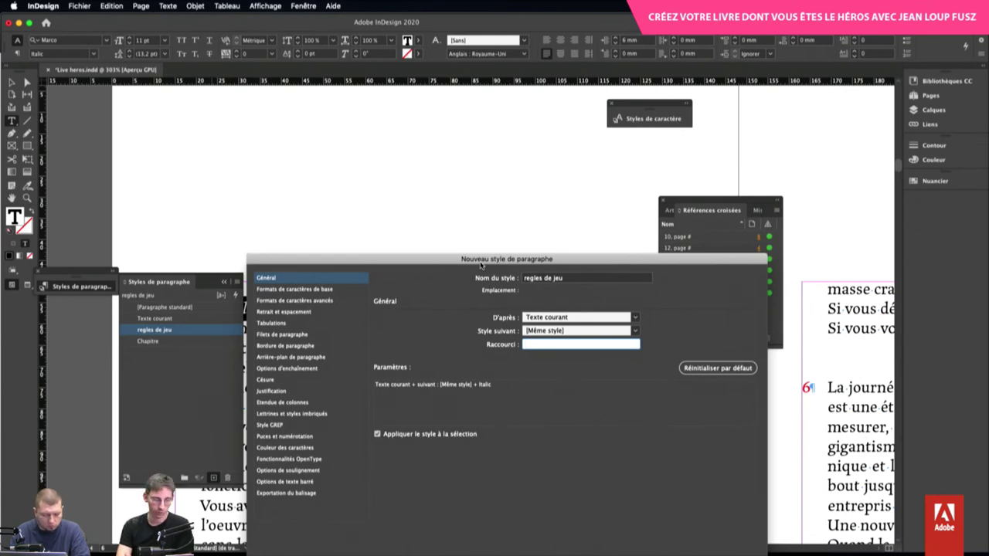
left_click_drag(480, 264, 305, 175)
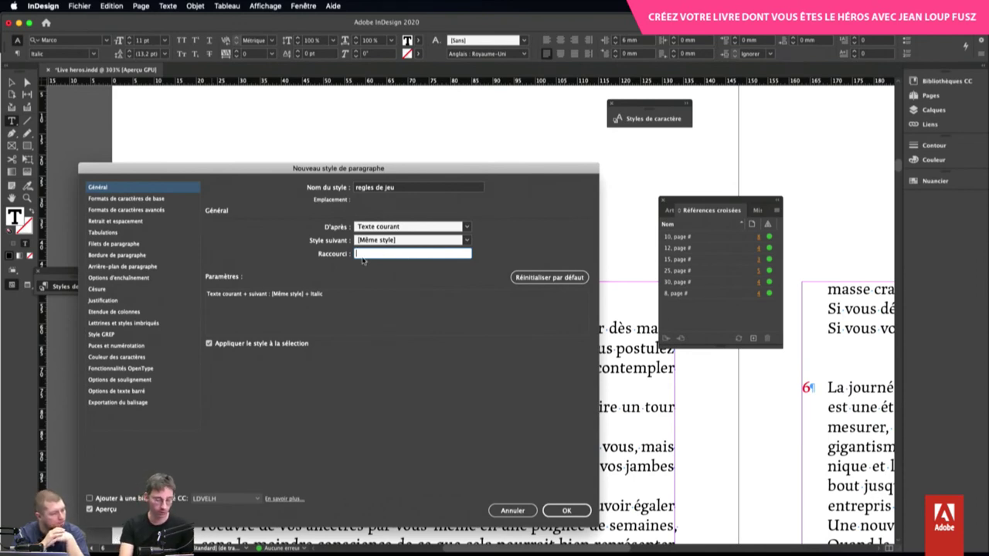
key("super+1")
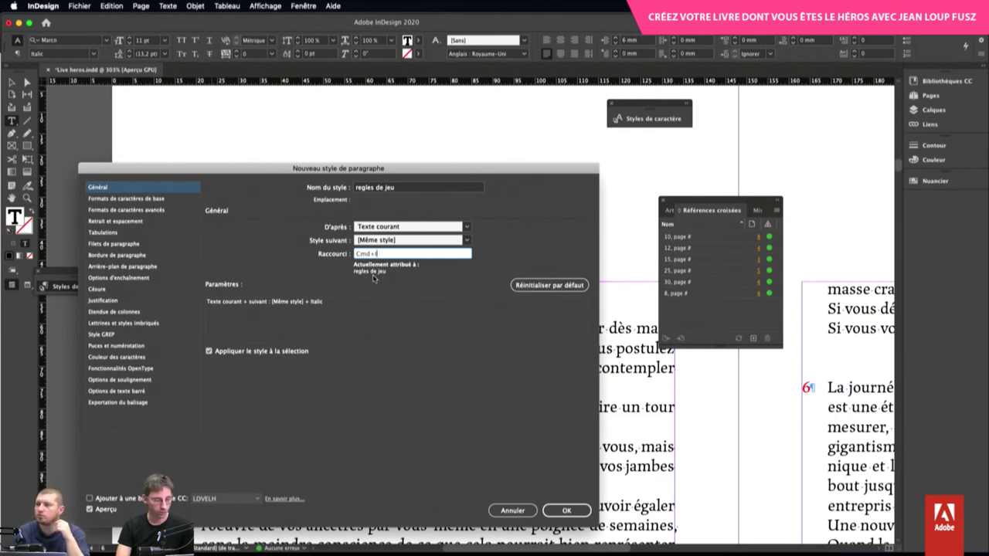
key("super+4")
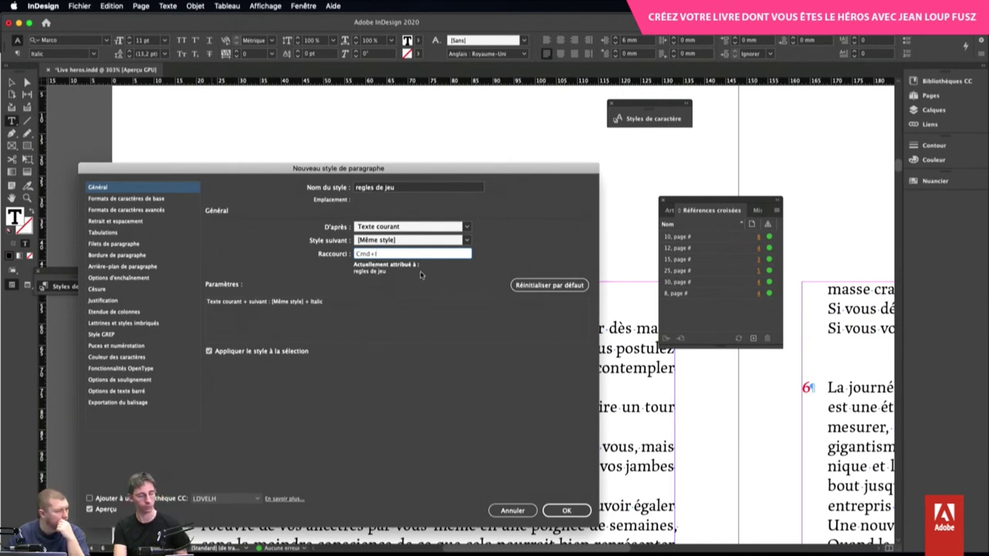
left_click(563, 511)
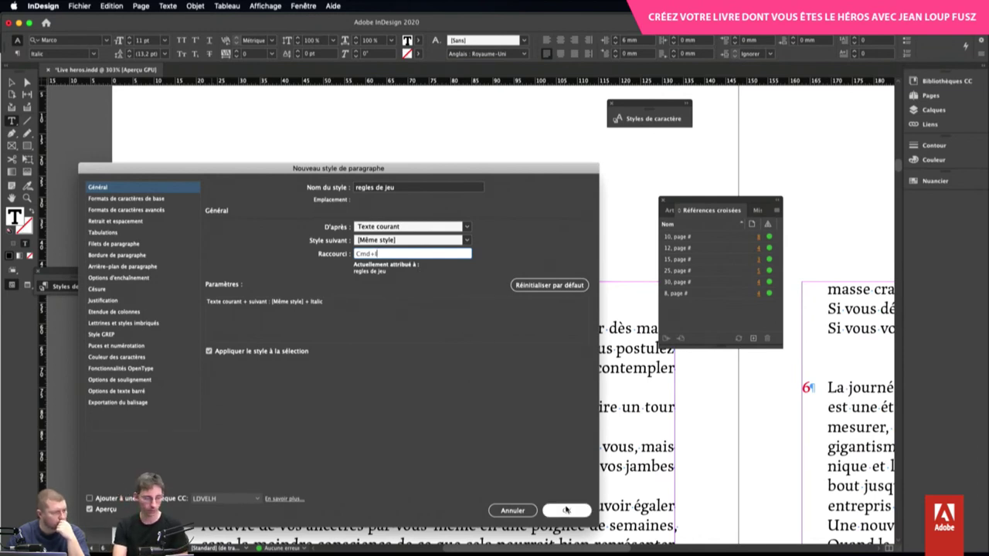
left_click(565, 510)
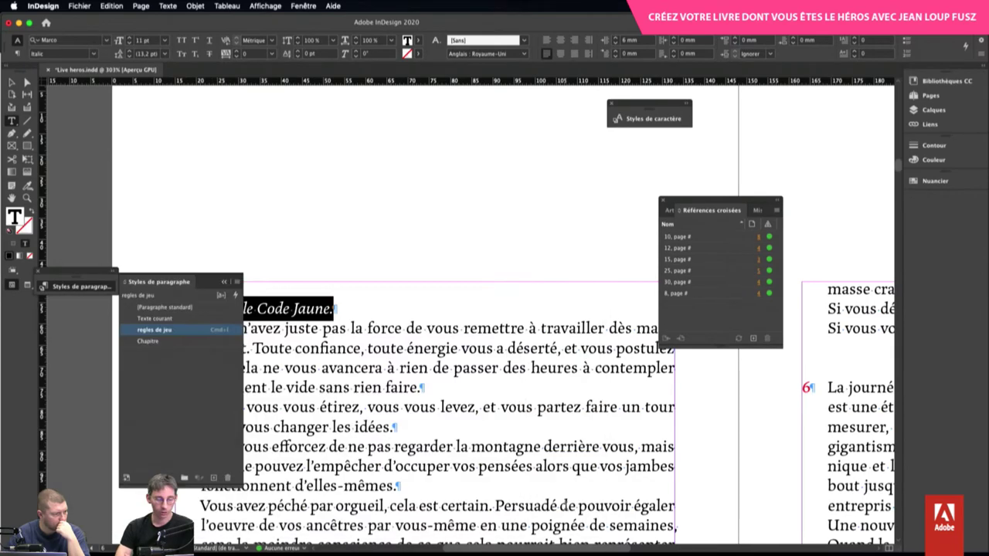
left_click(224, 281)
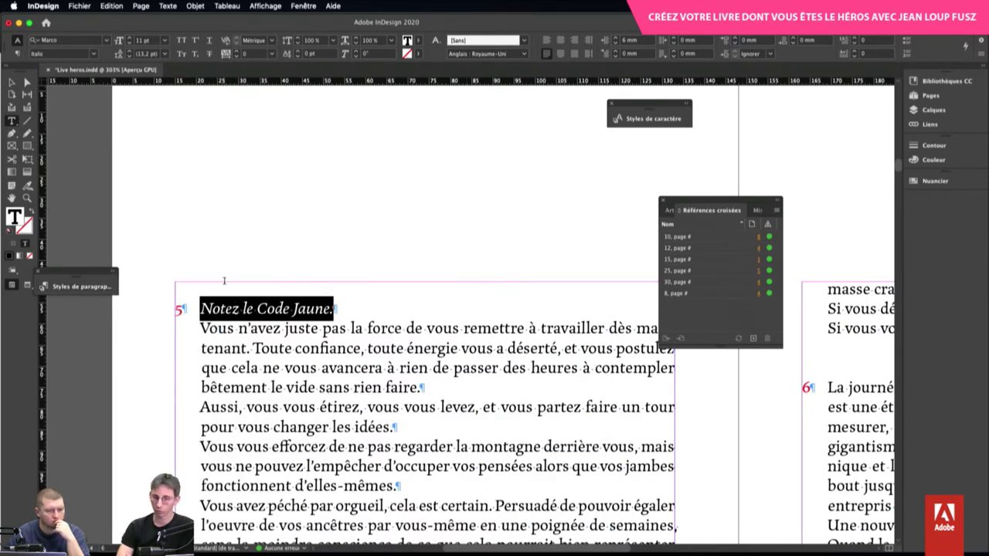
Try to apply the "regles de jeu" style through its shortcut to the line "Une nouvelle journée s'écoule." in section 6, and close the spelling check
key("super+minus")
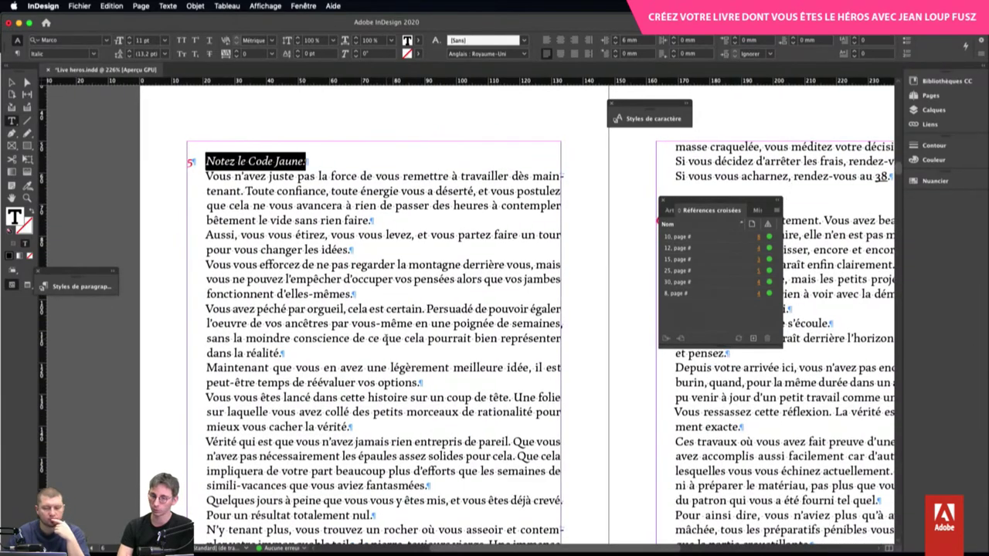
scroll(386, 338, "down", 5)
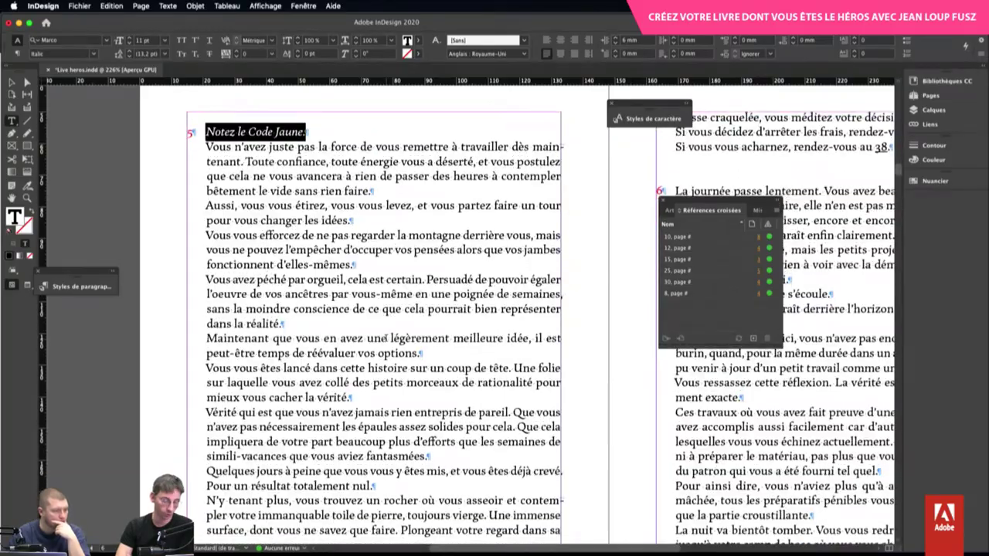
scroll(385, 337, "up", 7)
scroll(385, 338, "right", 6)
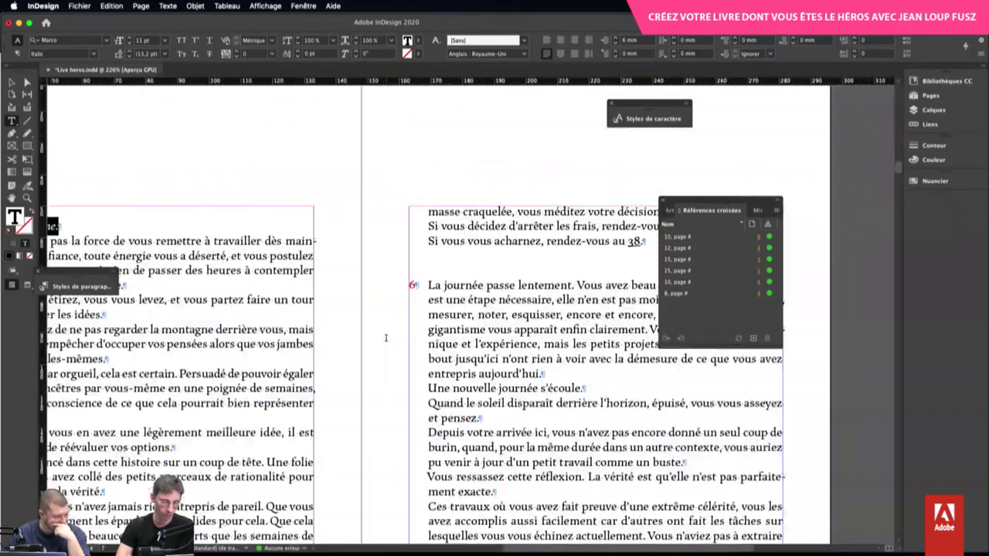
scroll(386, 337, "left", 1)
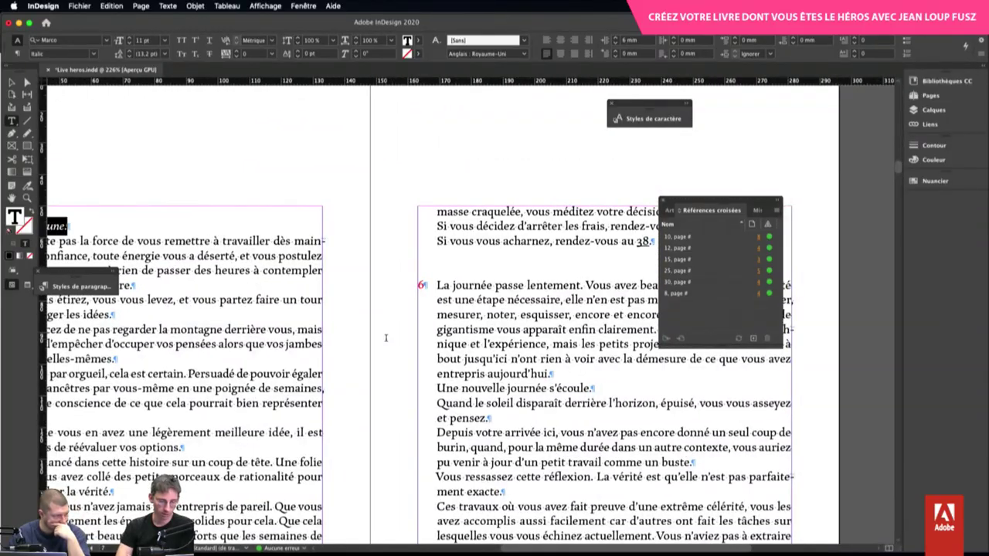
scroll(385, 338, "down", 1)
left_click_drag(587, 345, 432, 345)
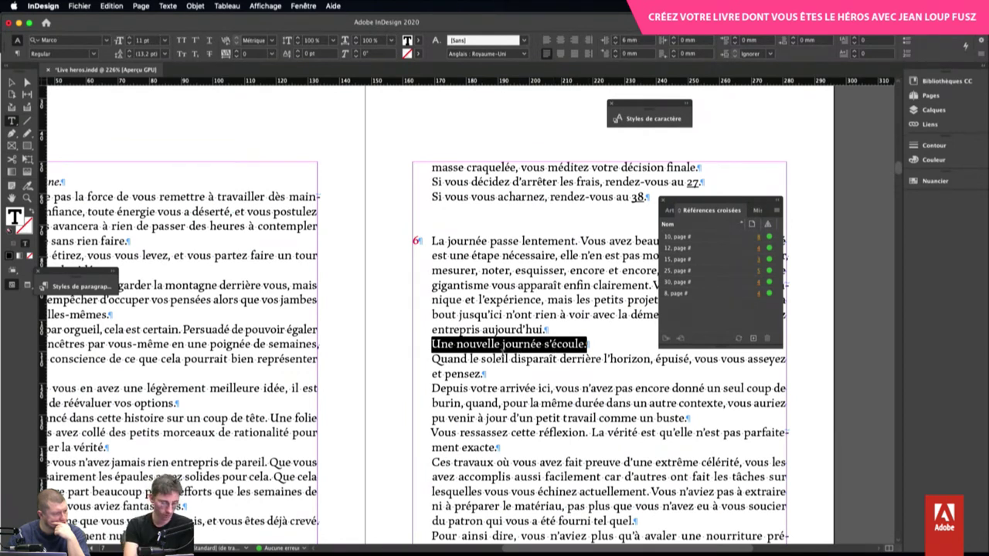
key("super")
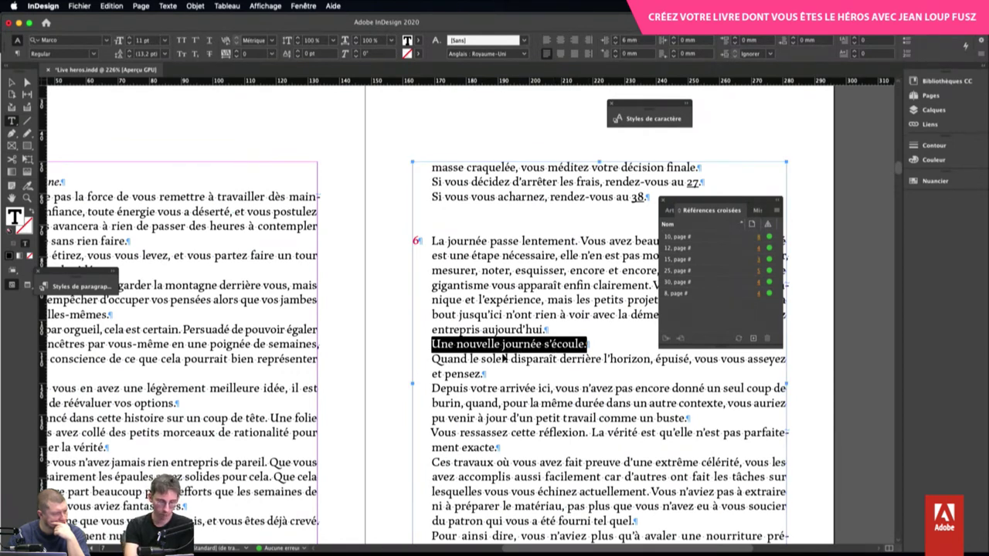
key("super+i")
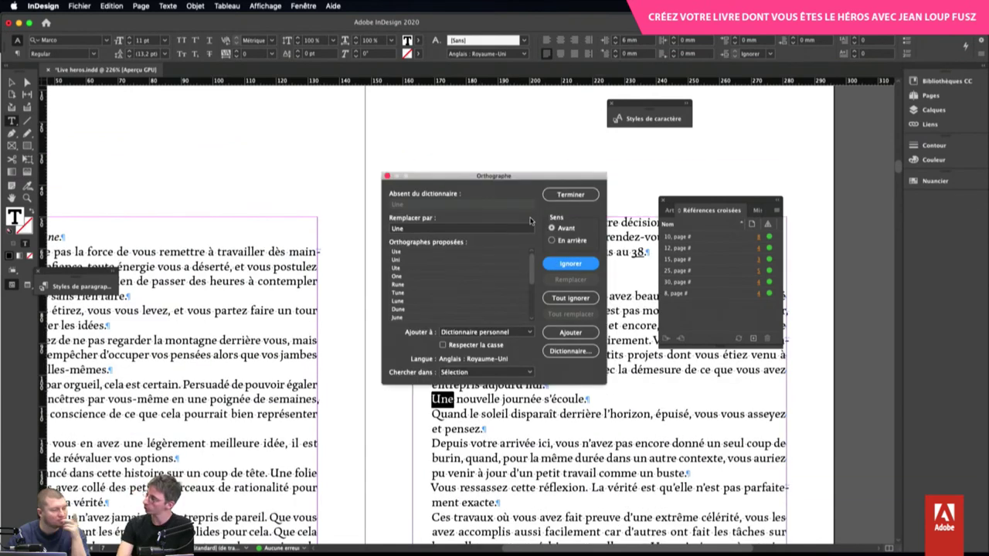
left_click(570, 197)
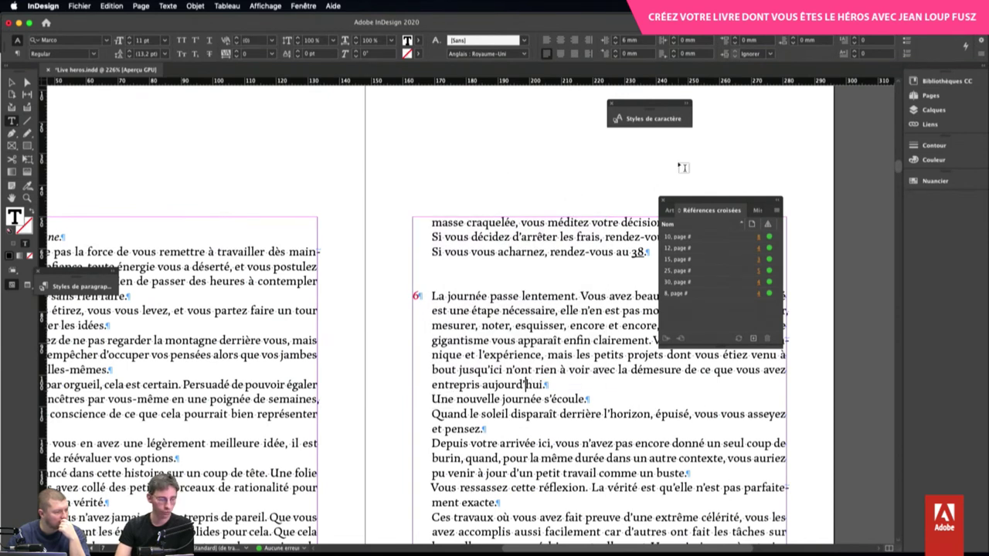
Replace the shortcut of the "regles de jeu" paragraph style with a different Cmd combination
left_click(77, 287)
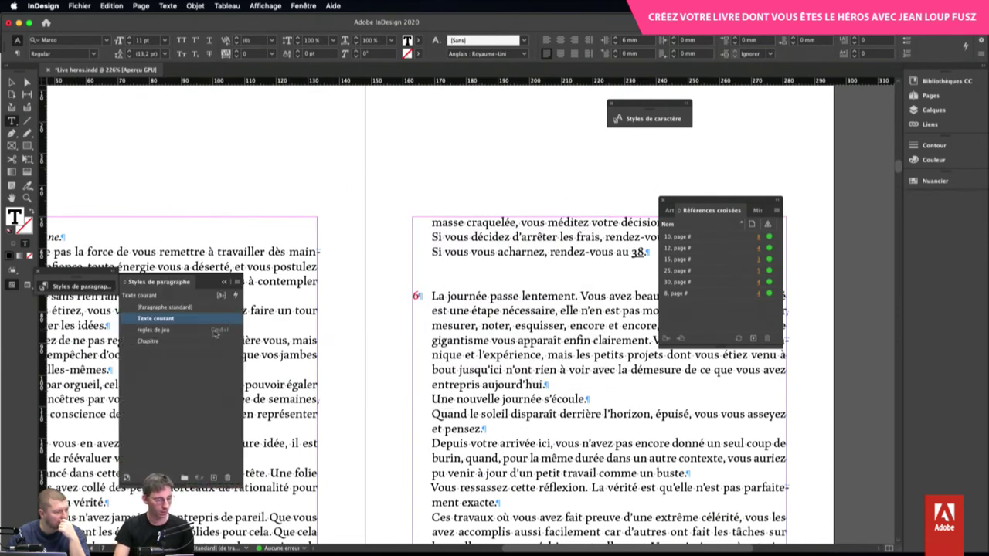
right_click(203, 333)
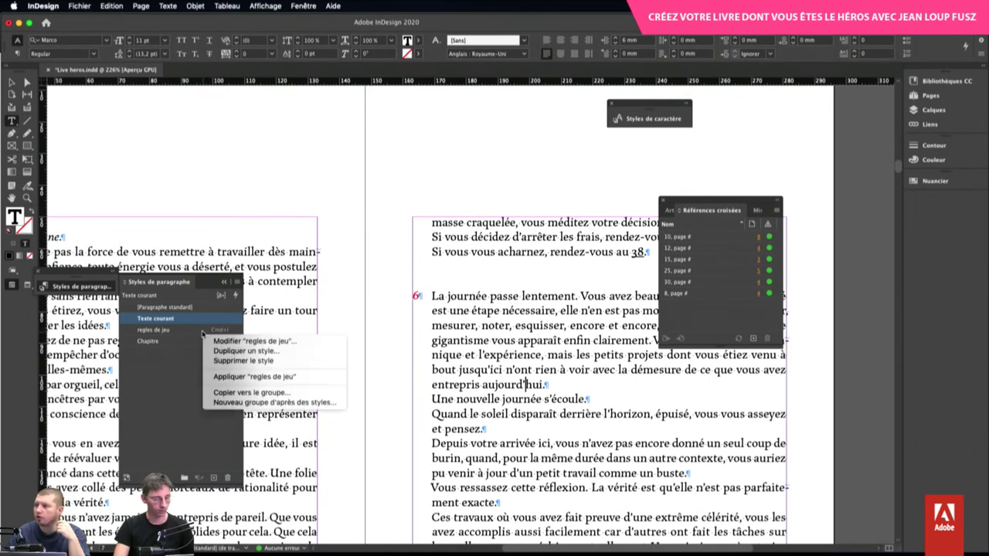
left_click(253, 340)
left_click(381, 255)
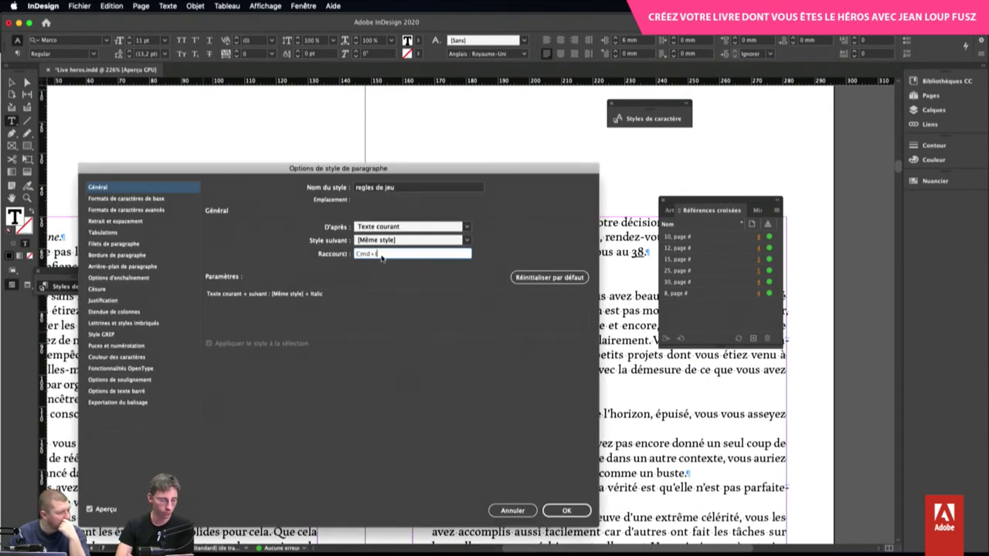
double_click(381, 255)
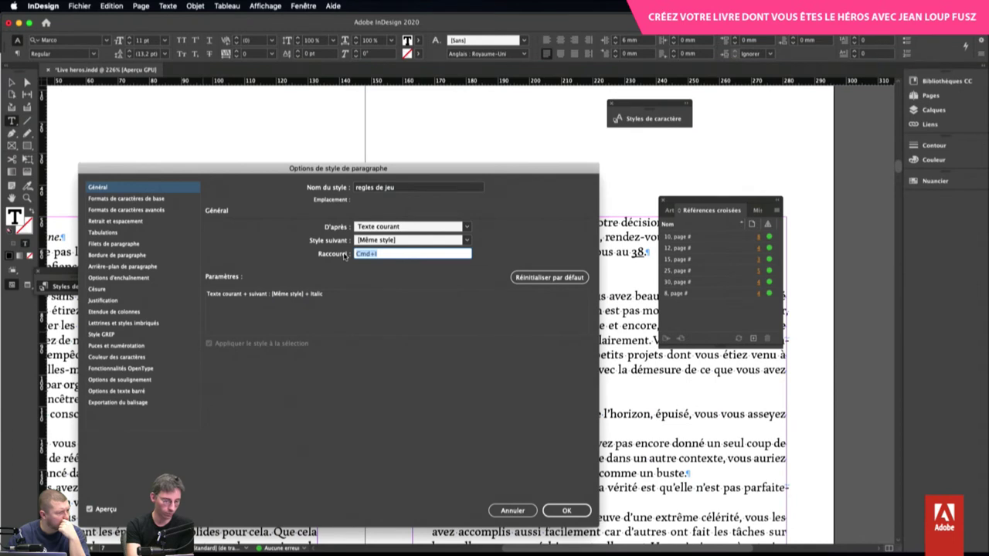
key("super+ampersand")
key("BackSpace")
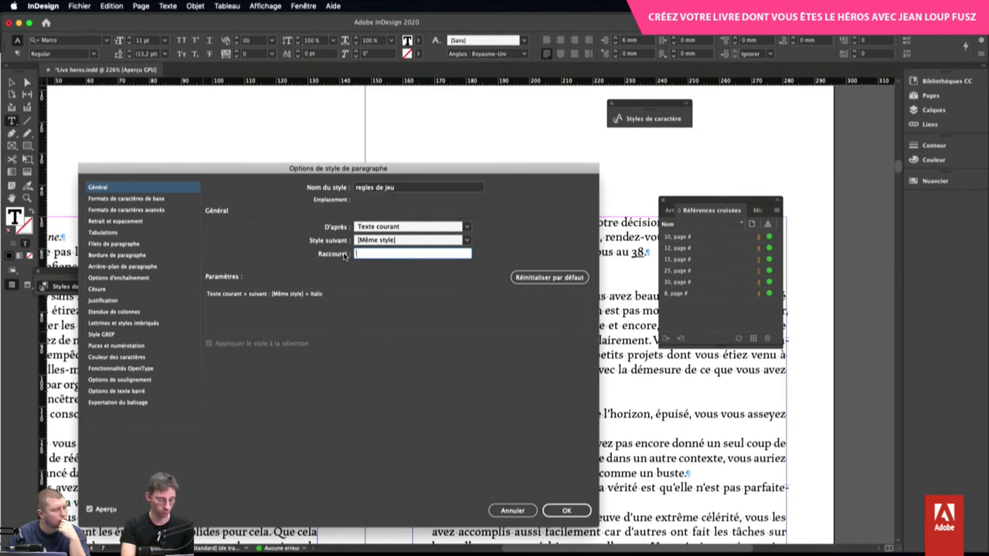
key("super")
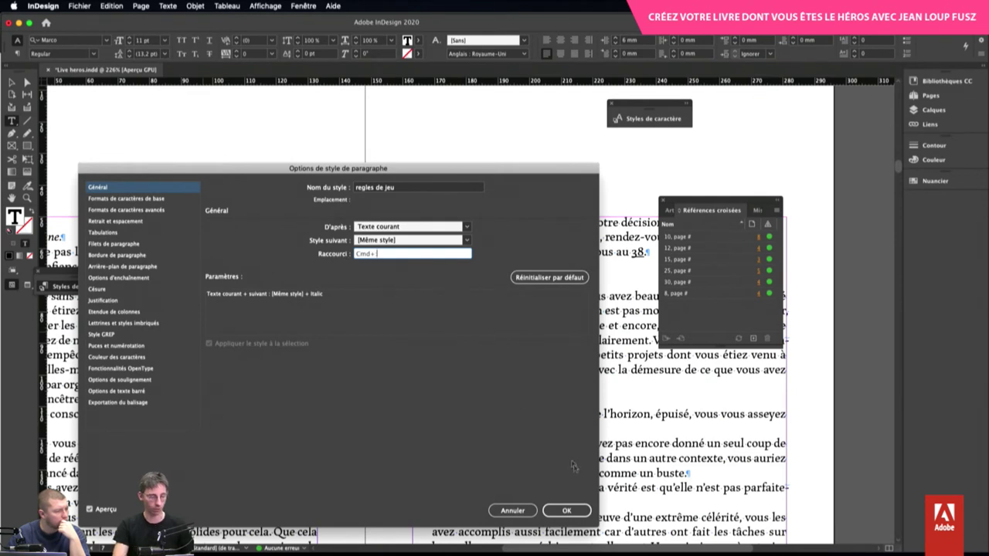
left_click(570, 512)
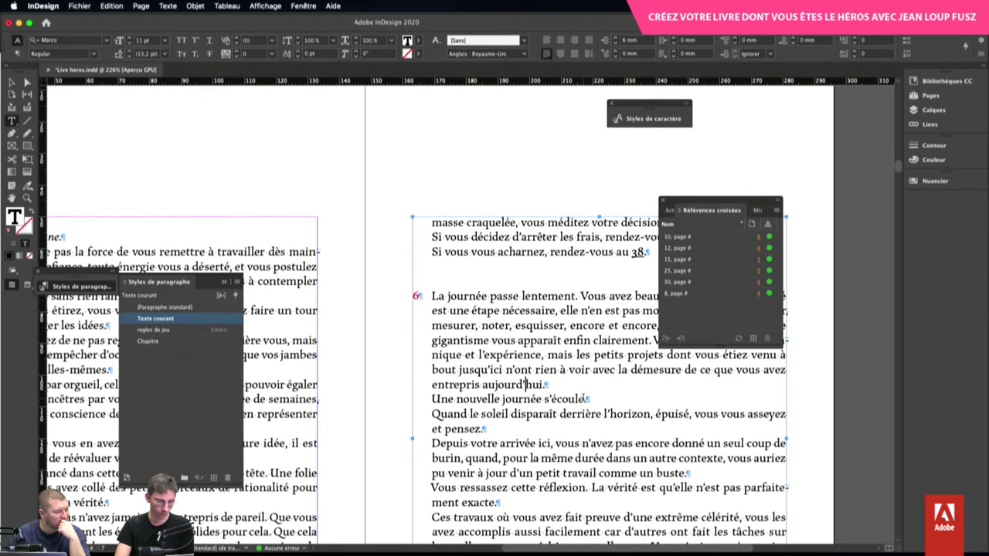
Try the replaced style shortcut on the line "Une nouvelle journée s'écoule." and cancel the dictionary search
left_click_drag(588, 398, 424, 399)
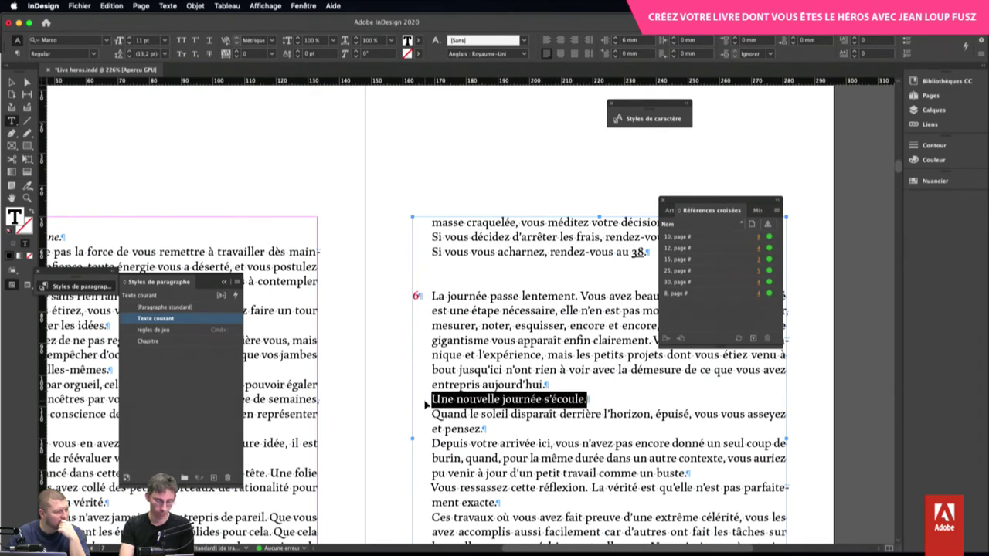
key("super+KP_1")
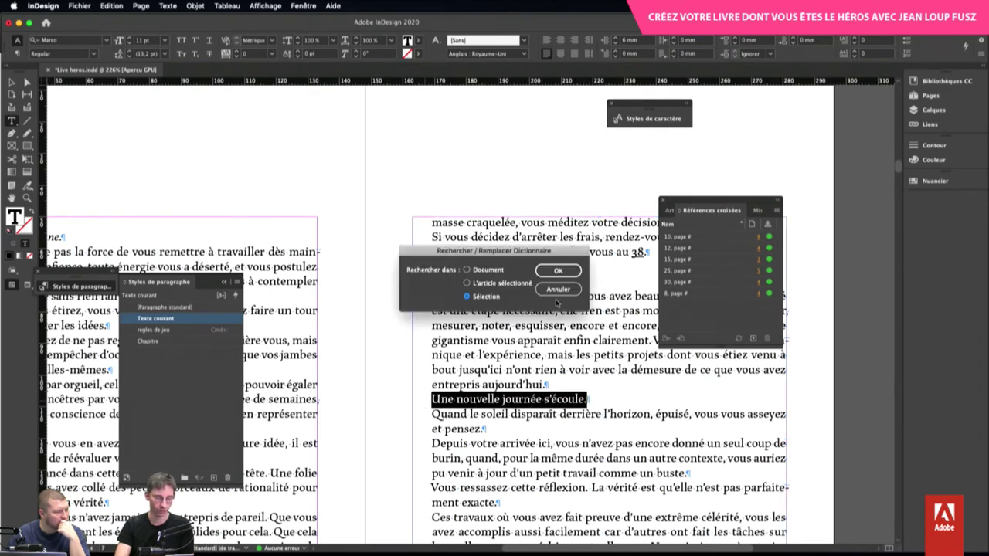
left_click(558, 289)
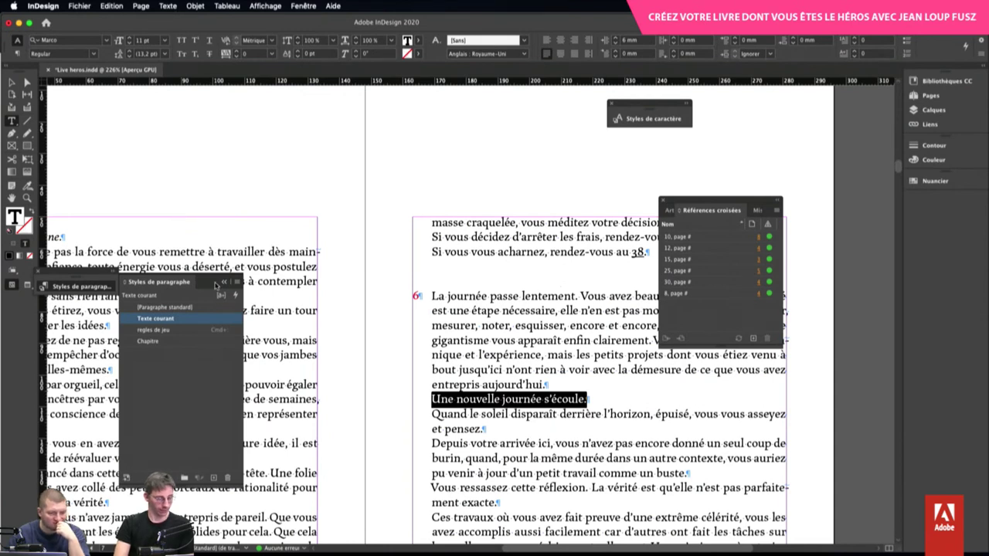
Set the shortcut of the "regles de jeu" paragraph style to an Opt+Cmd combination
right_click(182, 333)
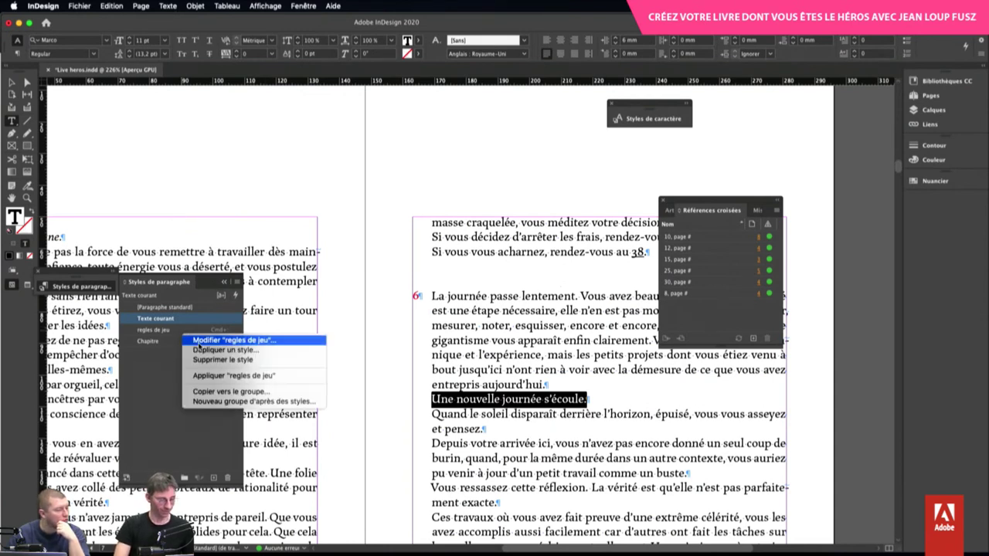
left_click(201, 338)
left_click(359, 255)
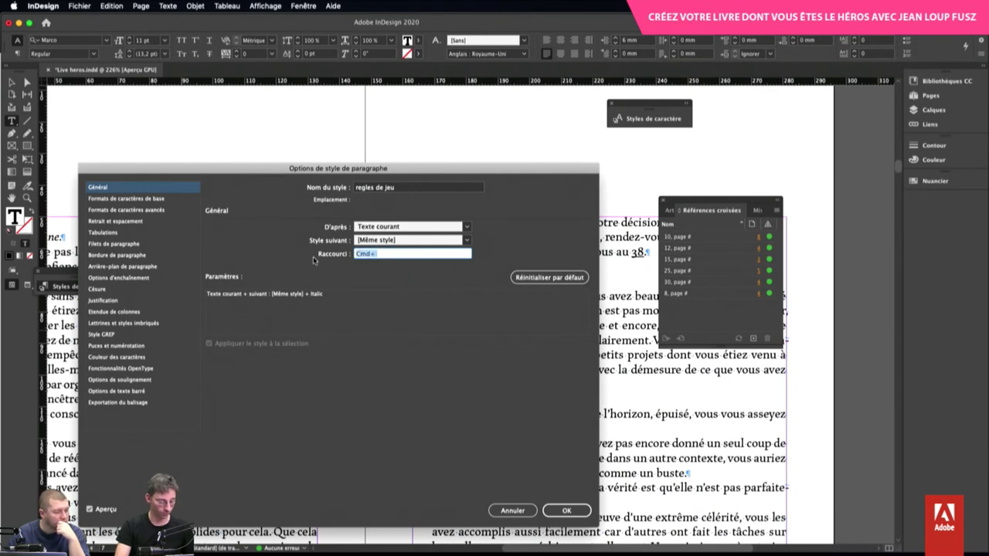
key("alt+super")
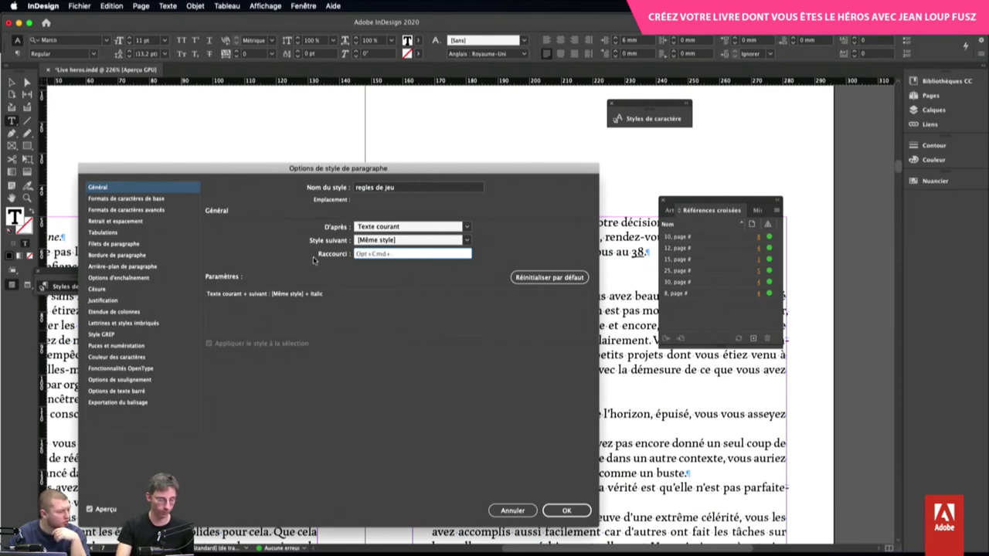
left_click(576, 510)
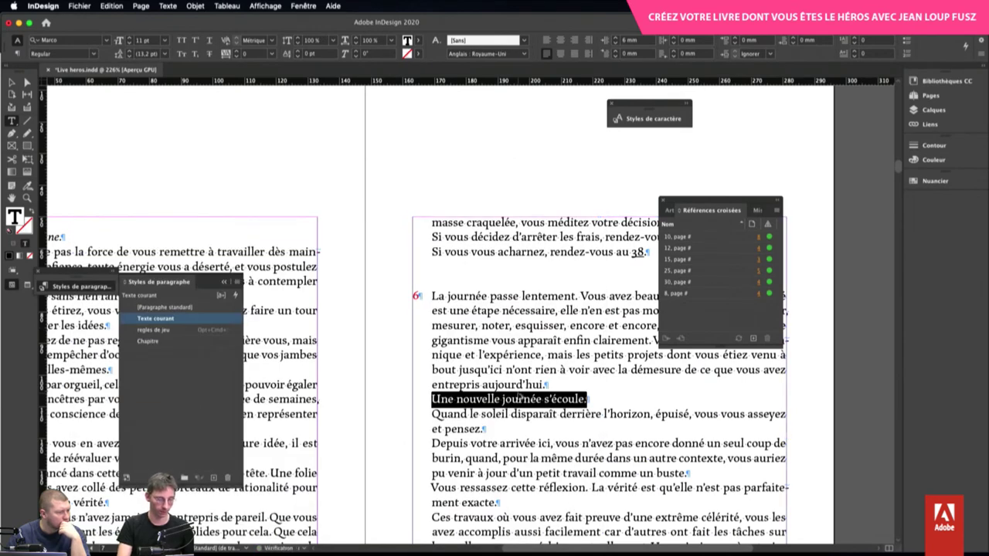
Try the "regles de jeu" style on the line "Une nouvelle journée s'écoule.", restore Texte courant, and reselect the whole line
left_click(179, 332)
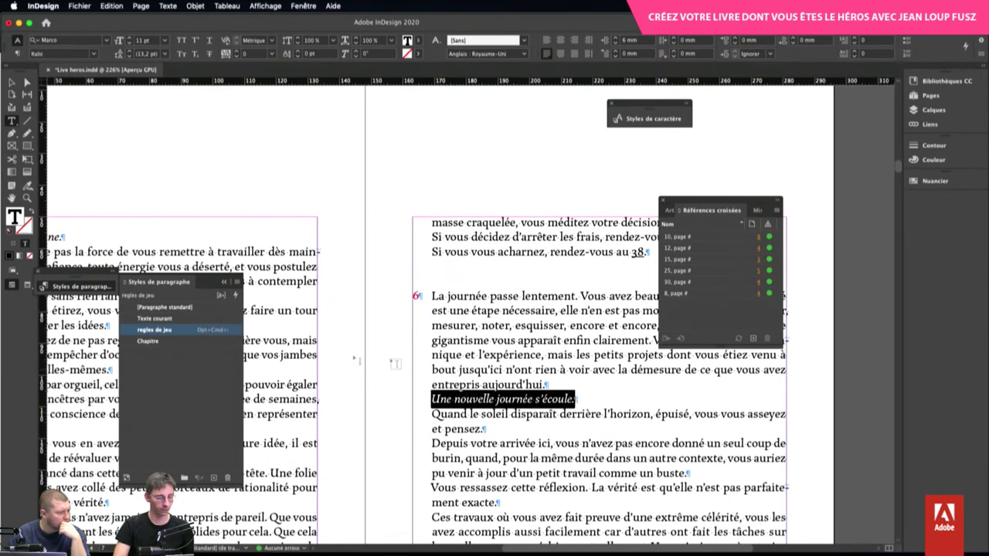
left_click(184, 319)
triple_click(474, 401)
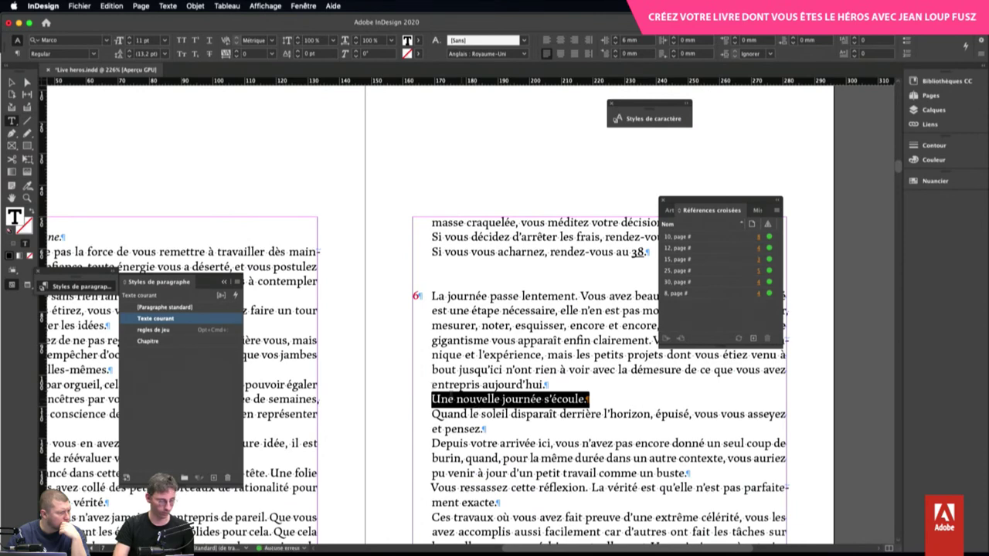
Set the shortcut of the "regles de jeu" paragraph style to a plain Cmd combination and try it on the selected line
right_click(173, 332)
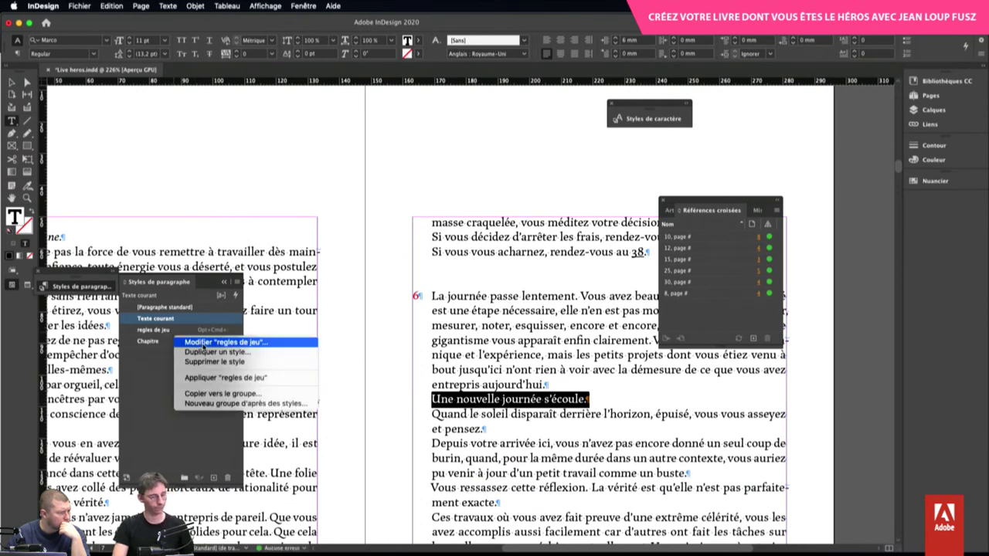
left_click(224, 341)
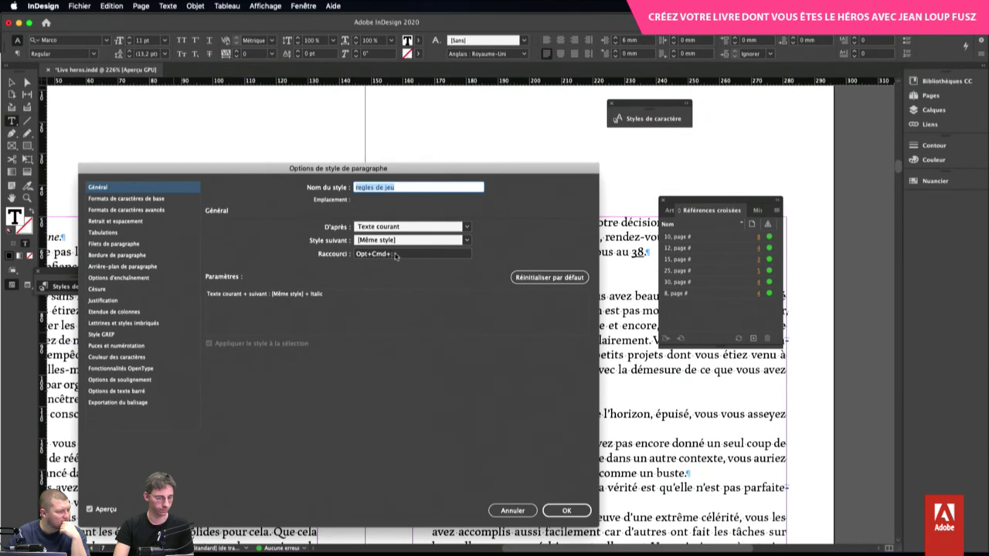
left_click(376, 255)
key("super+j")
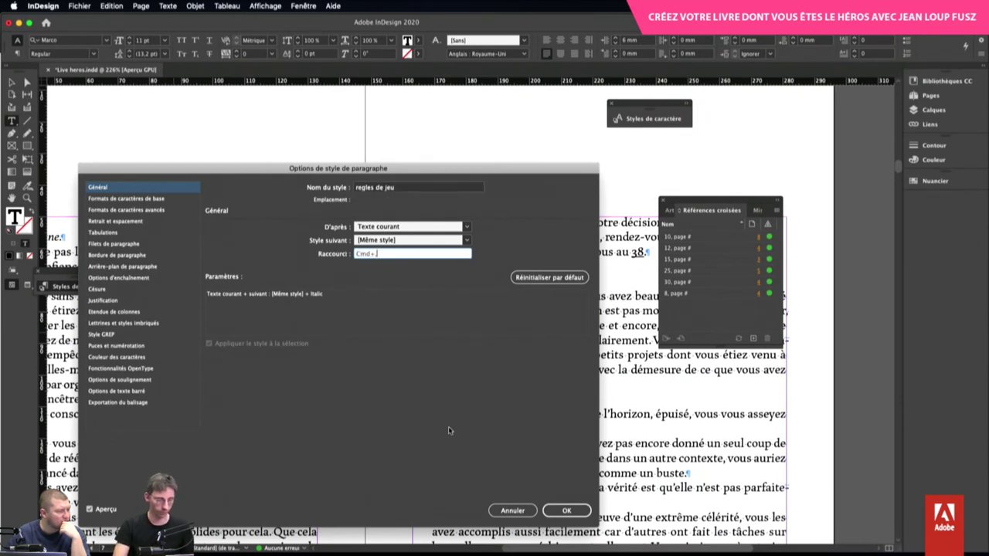
left_click(566, 512)
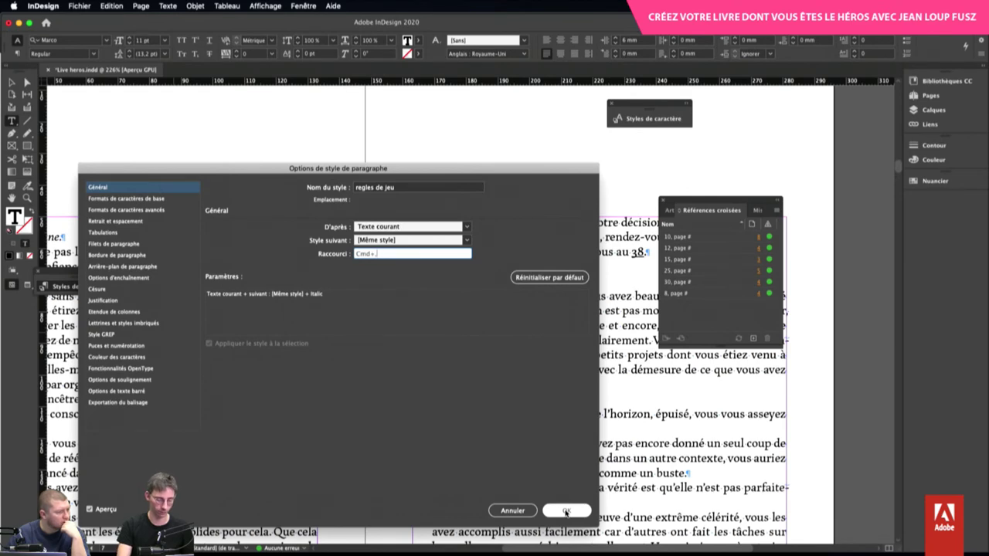
left_click(568, 511)
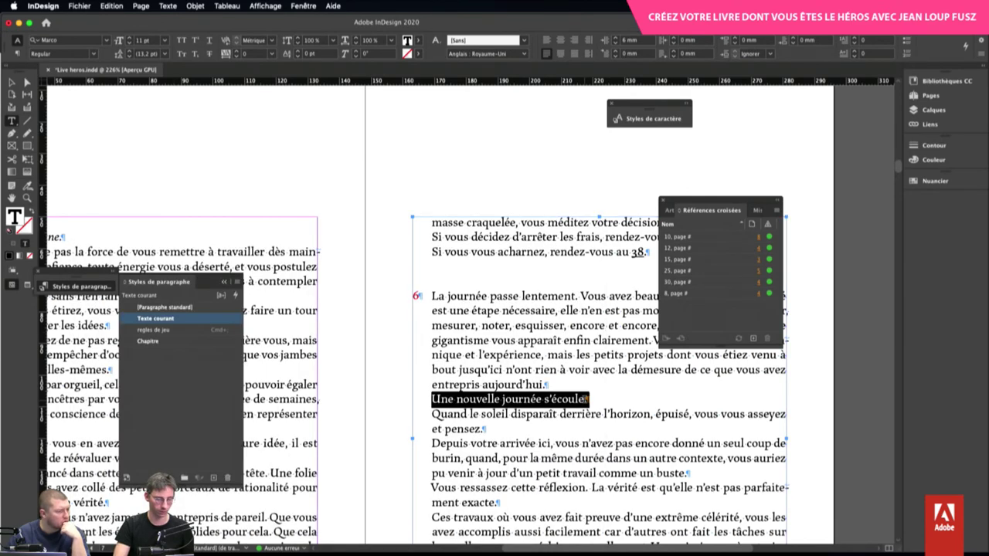
key("super+period")
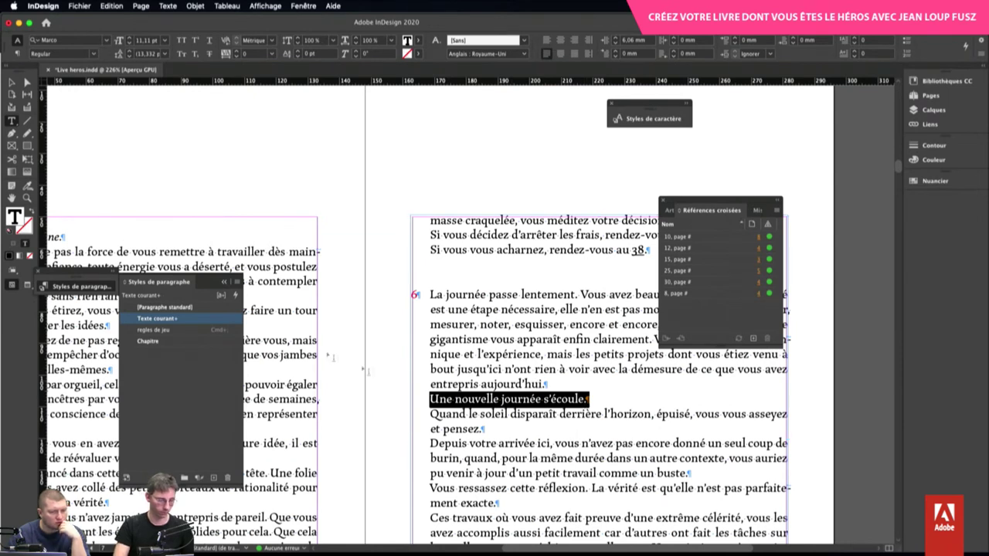
Set the shortcut of the "regles de jeu" paragraph style to Cmd+F1
right_click(184, 333)
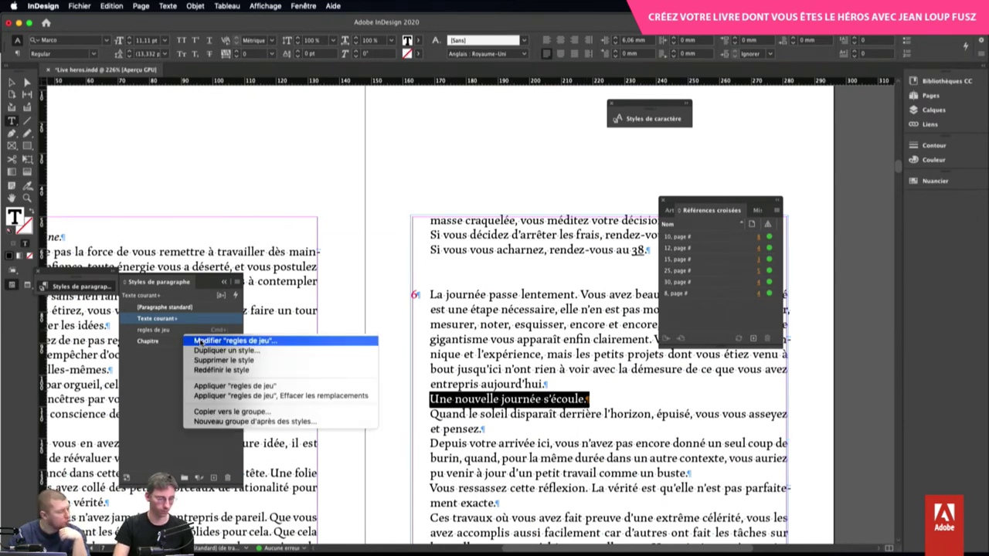
left_click(200, 340)
left_click(384, 254)
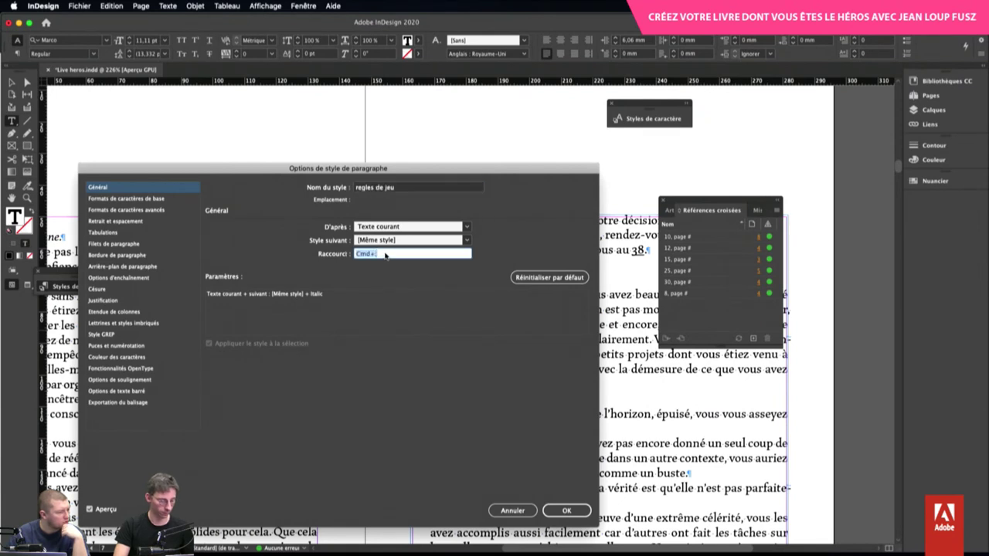
key("super+F1")
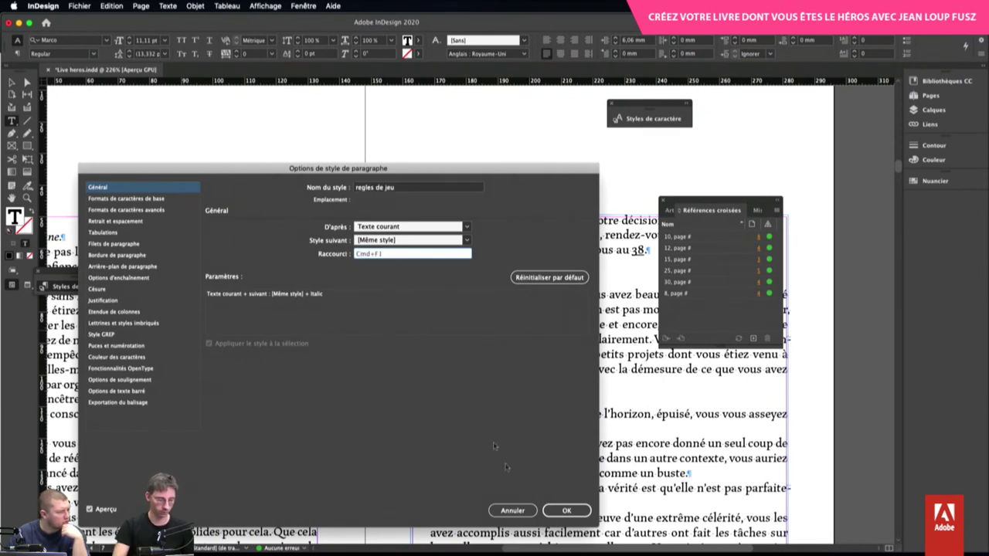
left_click(566, 511)
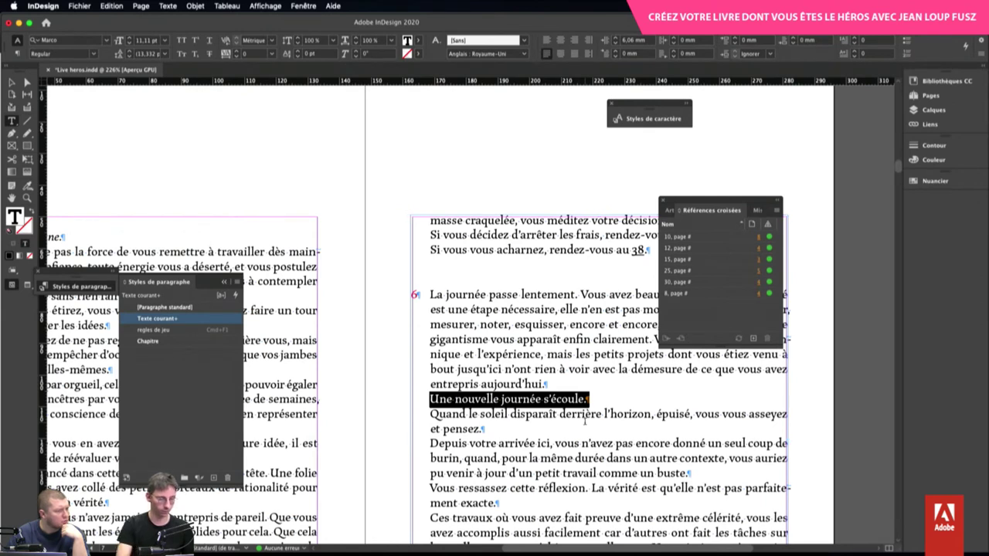
Reselect the line "Une nouvelle journée s'écoule." in section 6 and apply the "regles de jeu" paragraph style to it
left_click(601, 407)
left_click_drag(590, 400, 419, 397)
left_click(202, 332)
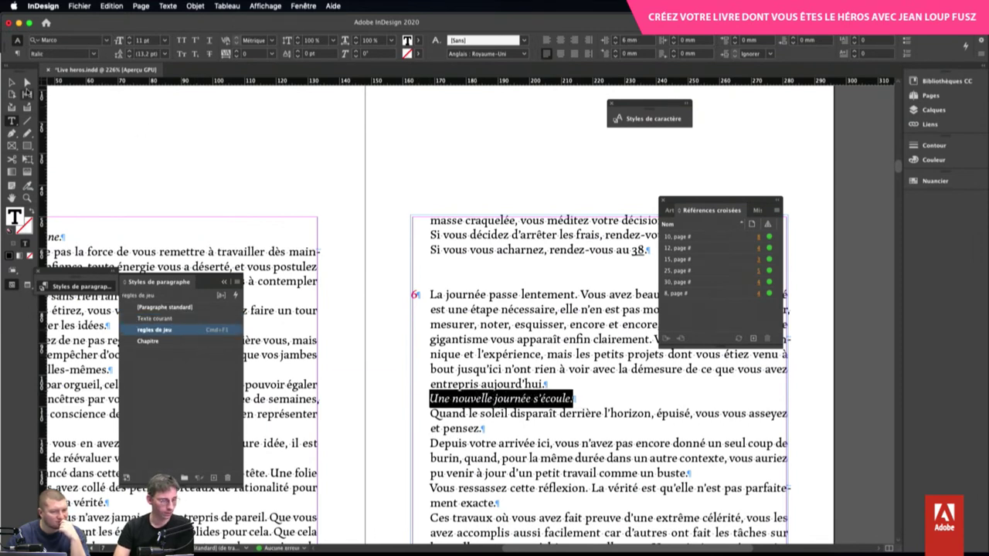
Shift the text frame containing section 6 slightly to about X 222.6 mm, Y 120.7 mm, and reselect the line "Une nouvelle journée s'écoule."
left_click(12, 83)
left_click_drag(485, 366, 489, 370)
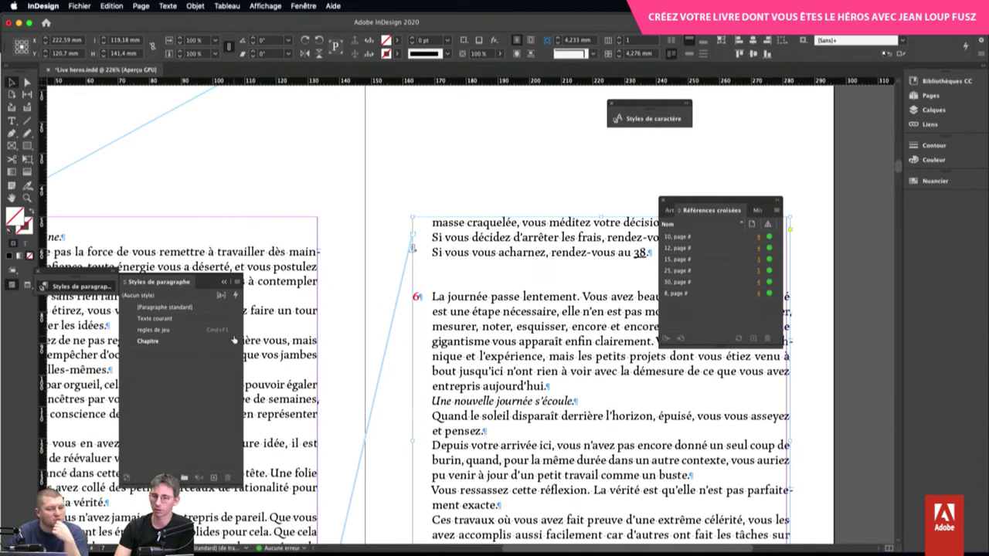
double_click(498, 401)
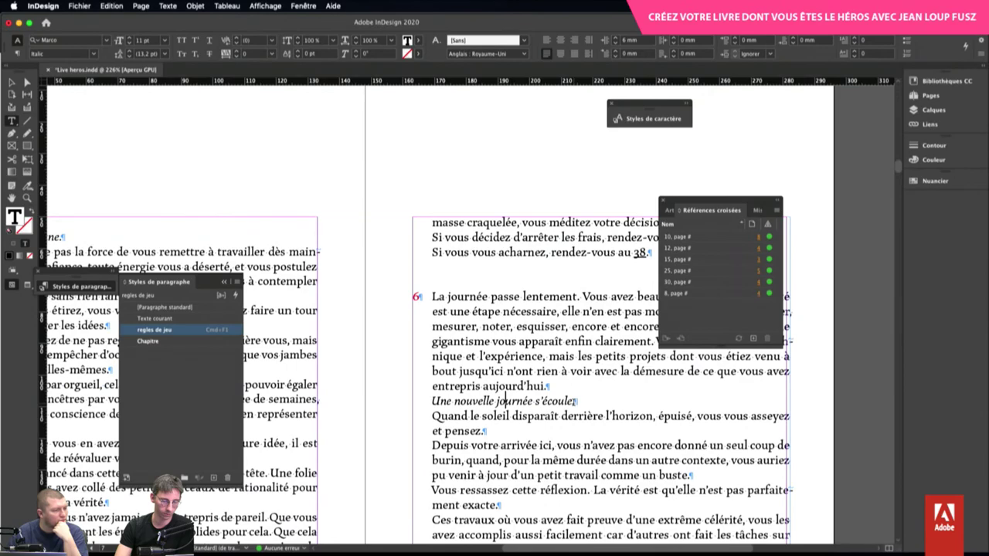
left_click_drag(578, 401, 430, 401)
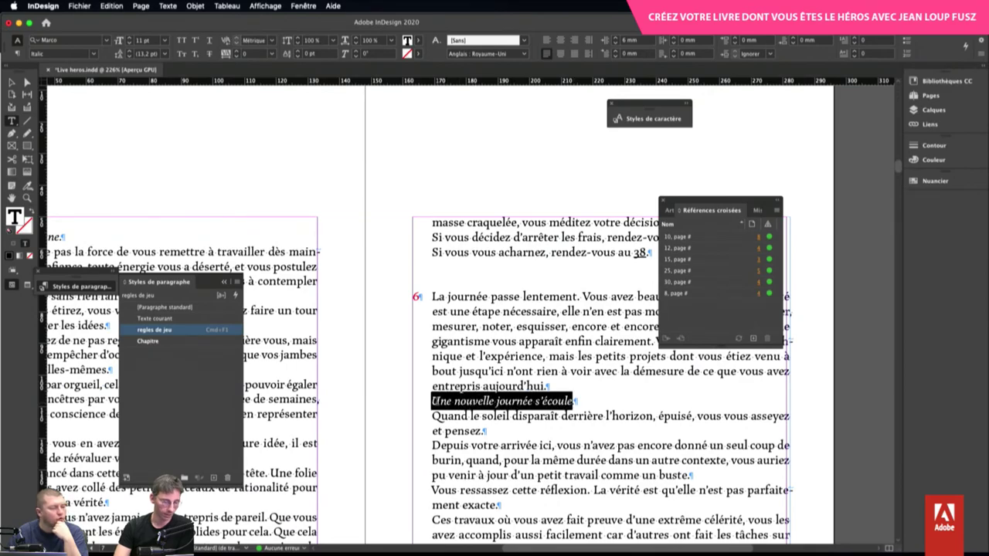
Set the shortcut of the "regles de jeu" paragraph style to Maj+Cmd+&
scroll(440, 314, "down", 5)
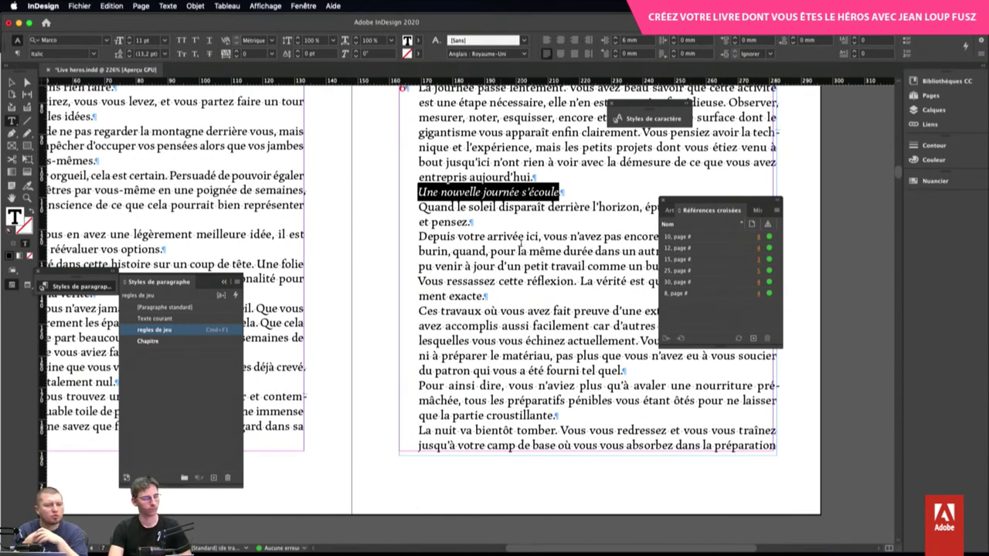
right_click(147, 331)
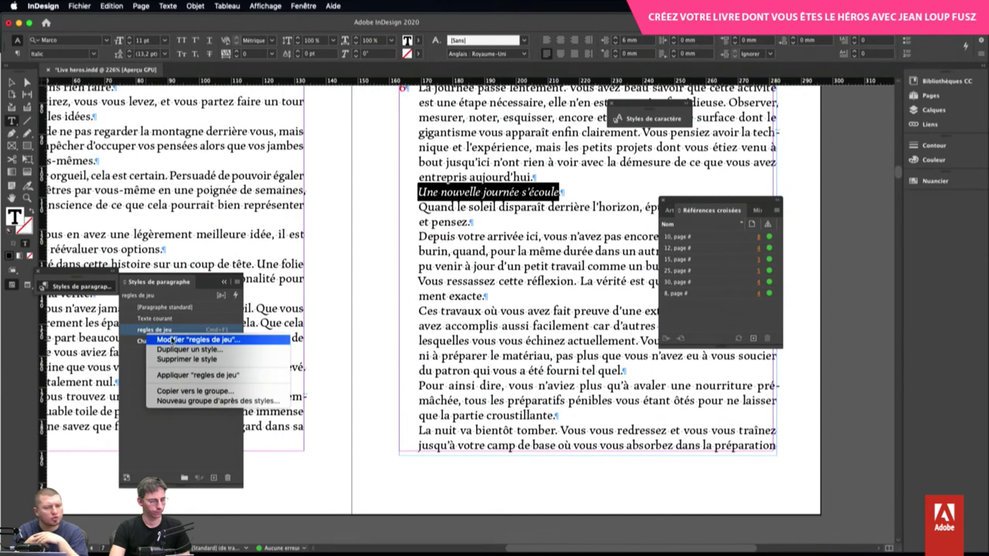
left_click(166, 337)
left_click(389, 256)
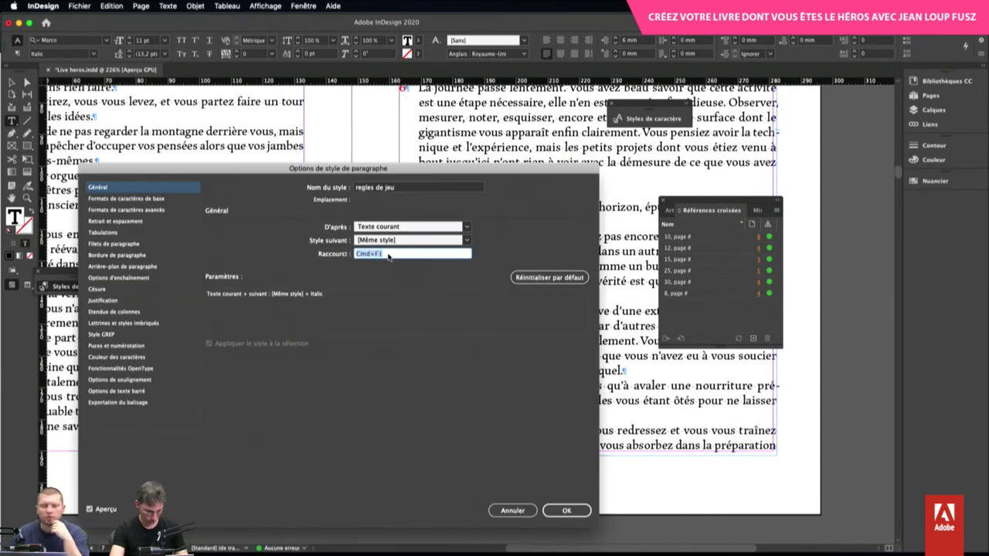
key("shift+super+1")
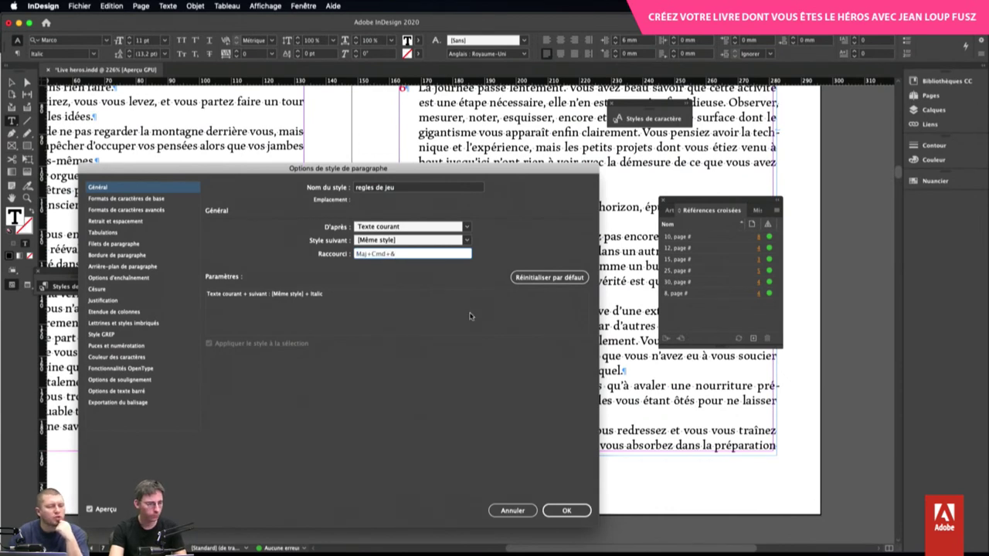
left_click(567, 510)
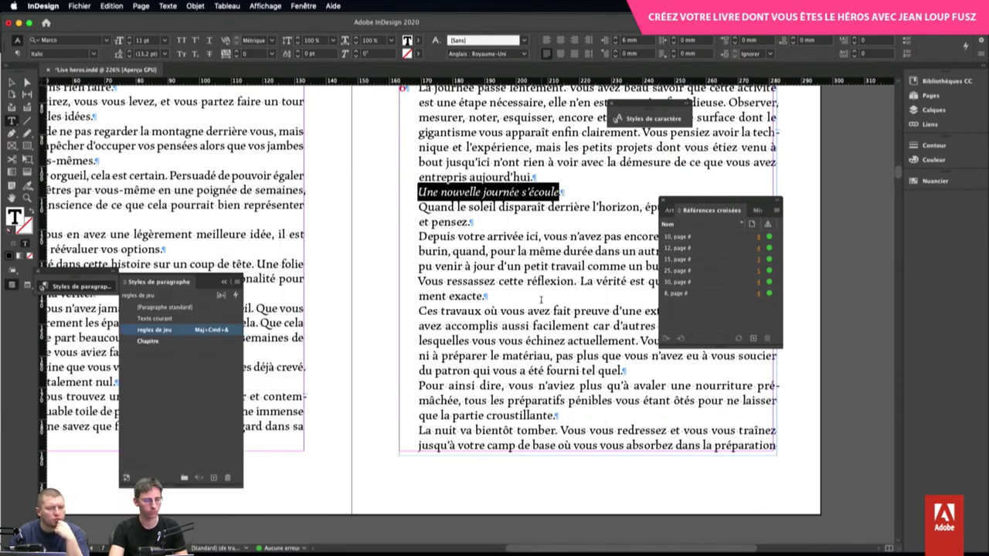
Try the "regles de jeu" style shortcut on the paragraph starting "Depuis votre arrivée ici" and undo it
left_click(466, 237)
key("shift+super+ampersand")
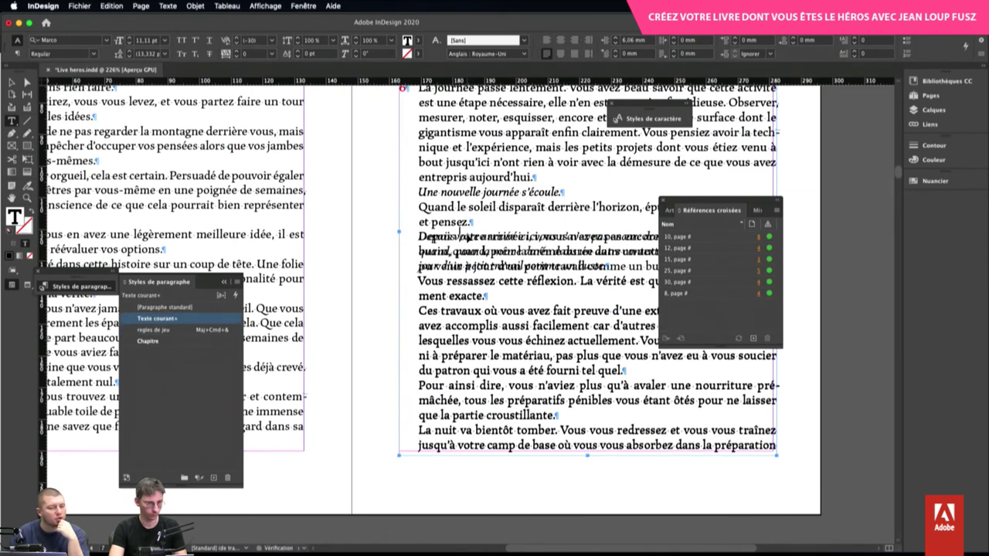
key("super+z")
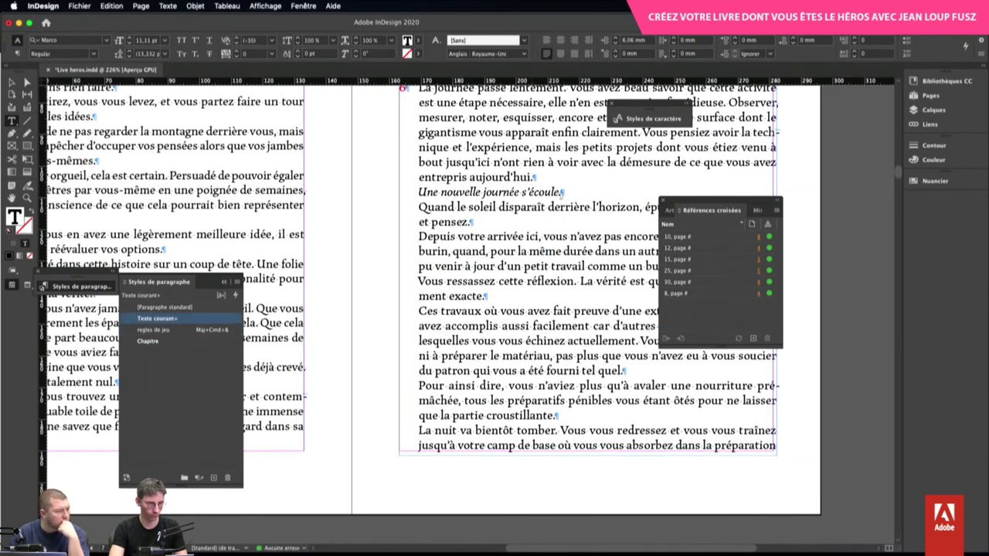
Return the line "Une nouvelle journée s'écoule." to Texte courant, and reapply "regles de jeu" with its Maj+Cmd+& shortcut
left_click_drag(563, 193, 418, 193)
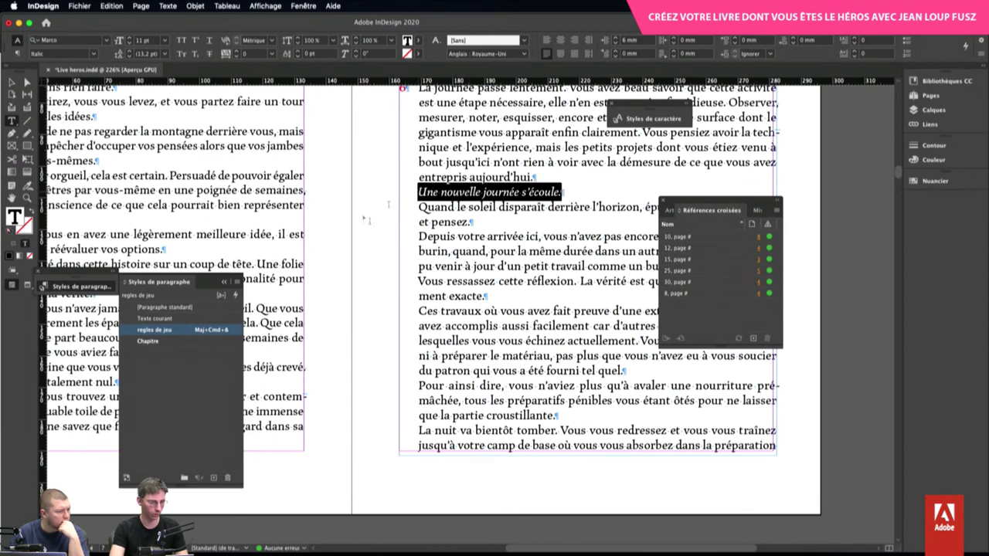
left_click(174, 318)
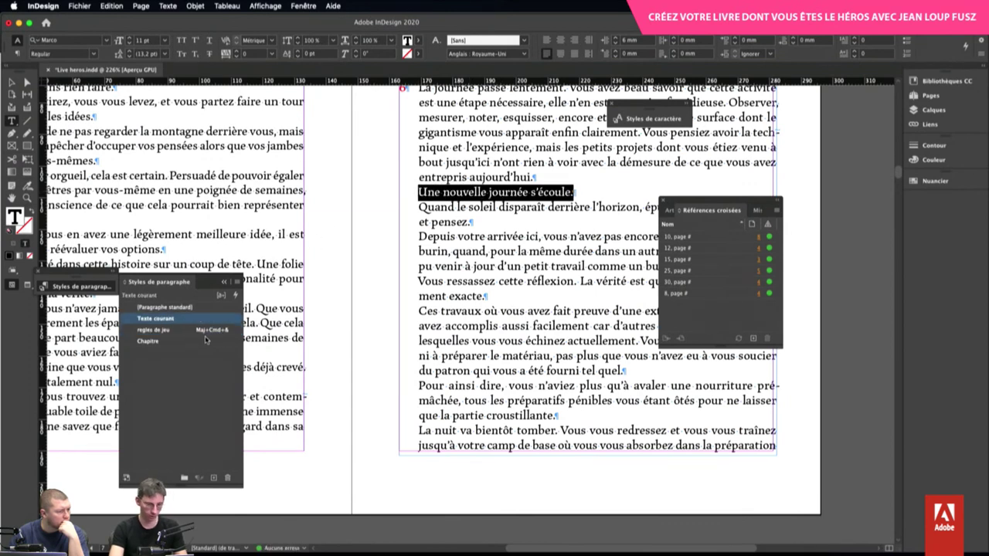
key("shift+super+ampersand")
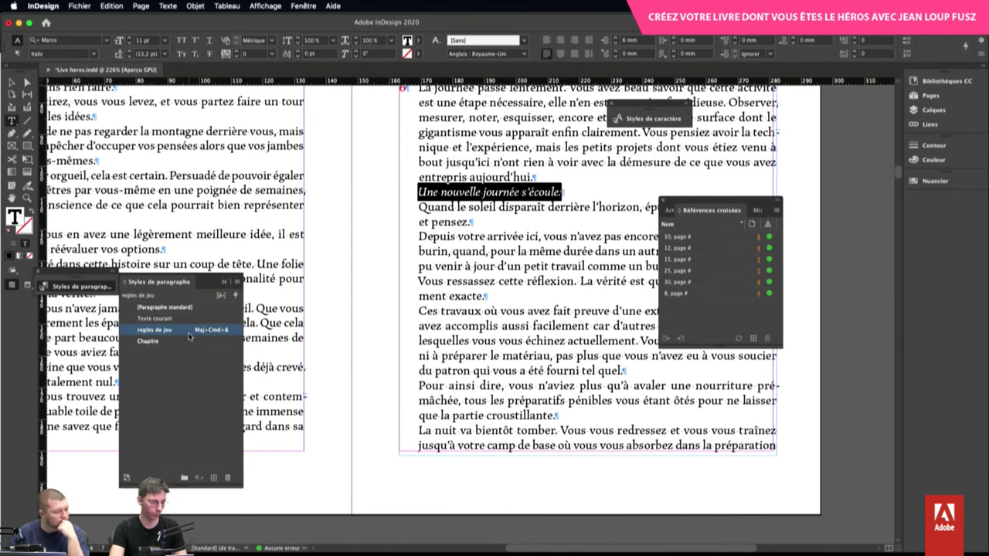
Apply the "regles de jeu" paragraph style to the line "Notez le Code Rouge." in section 7
scroll(501, 330, "left", 8)
scroll(502, 330, "up", 2)
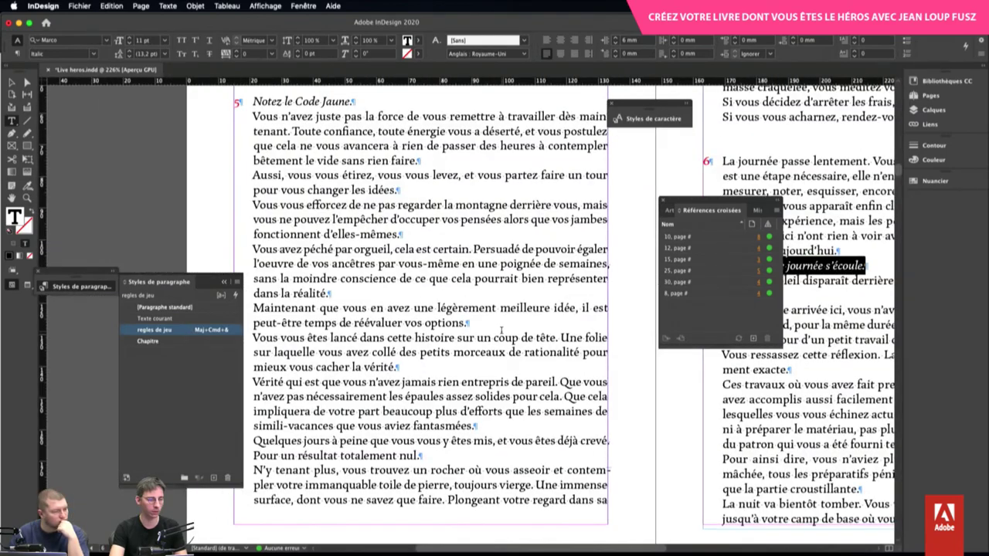
scroll(501, 331, "down", 15)
scroll(502, 330, "left", 2)
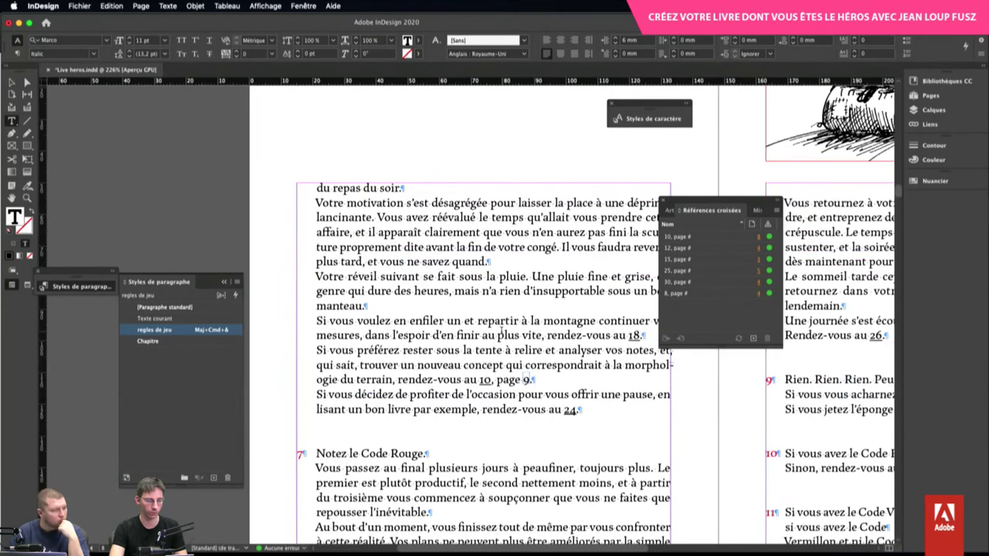
left_click_drag(415, 343, 306, 341)
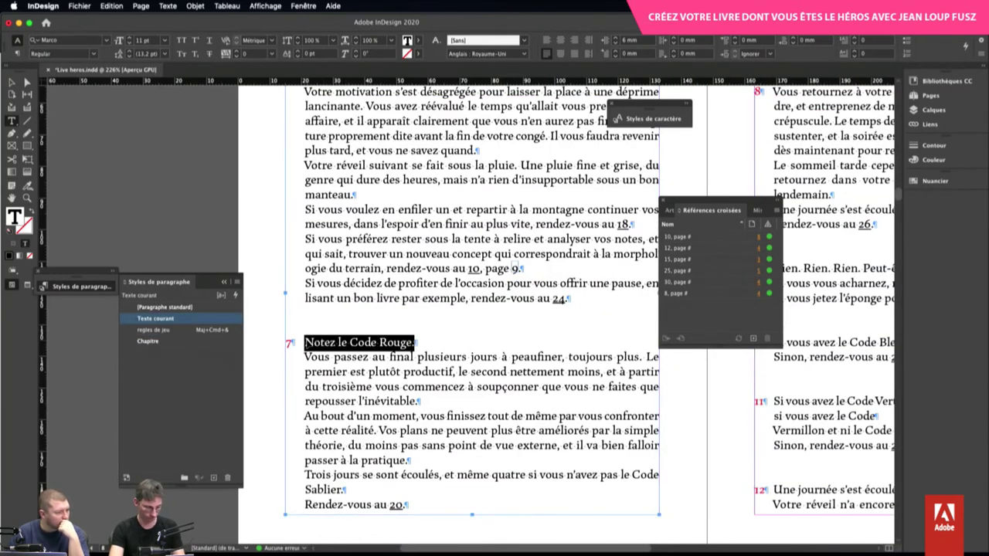
key("super+shift+ampersand")
left_click(485, 379)
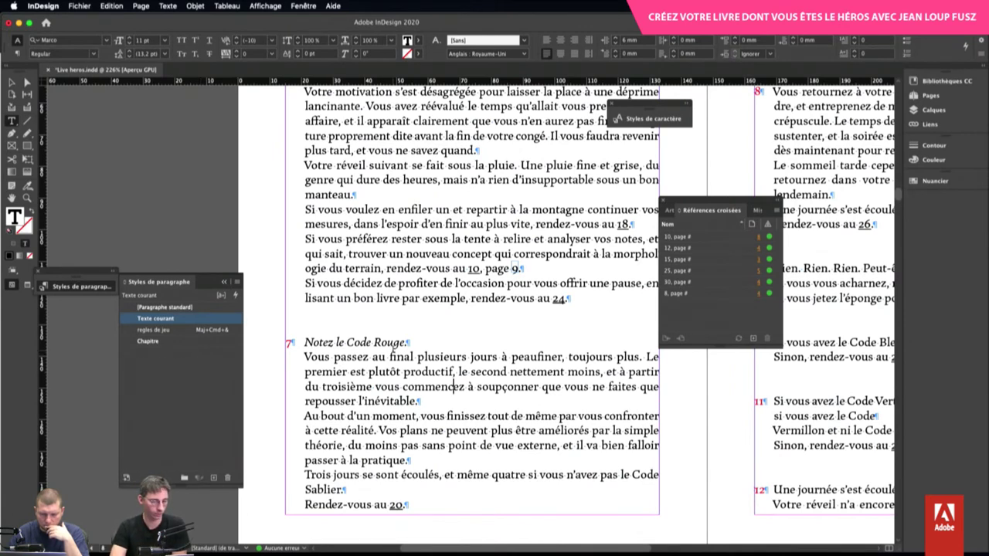
Look over the neighbouring spreads at a smaller scale, checking the text frame threading around sections 5 and 6
scroll(392, 350, "right", 10)
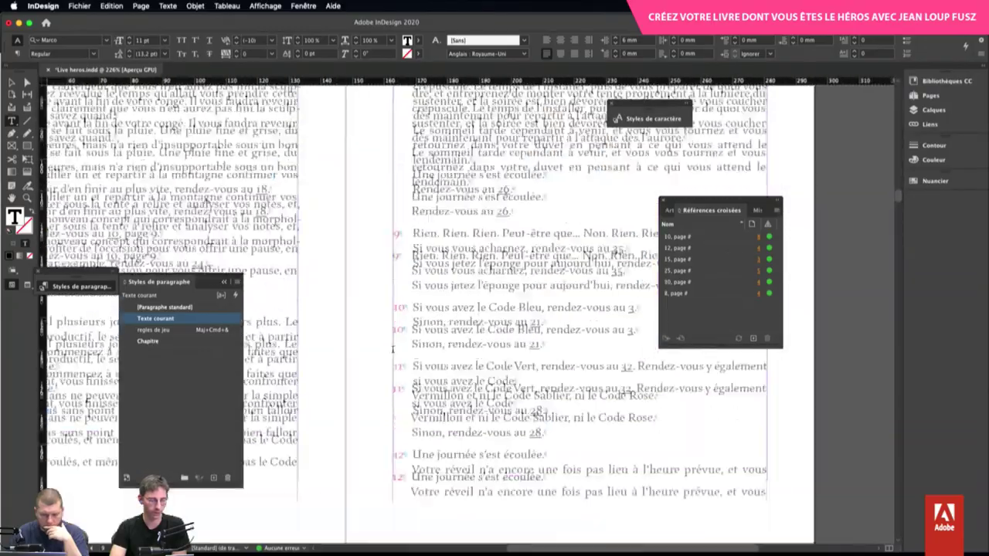
scroll(392, 349, "down", 10)
scroll(396, 355, "down", 3)
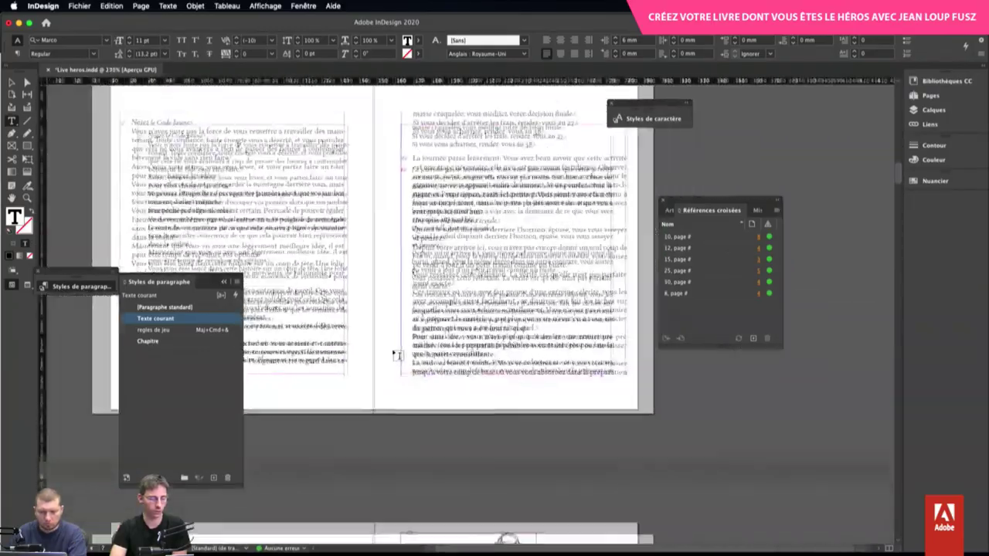
scroll(396, 355, "down", 2)
scroll(397, 355, "down", 8)
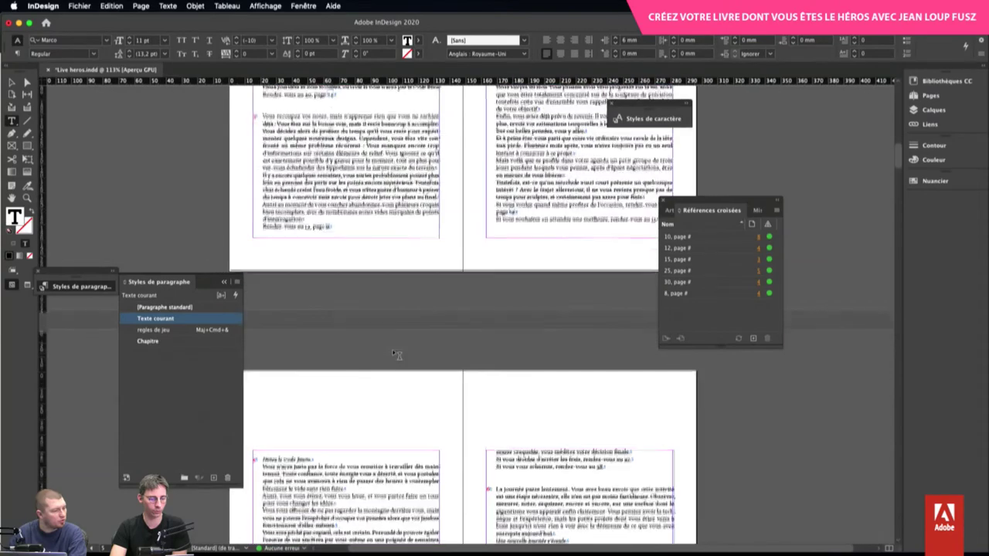
scroll(397, 355, "down", 8)
key("v")
left_click(332, 286)
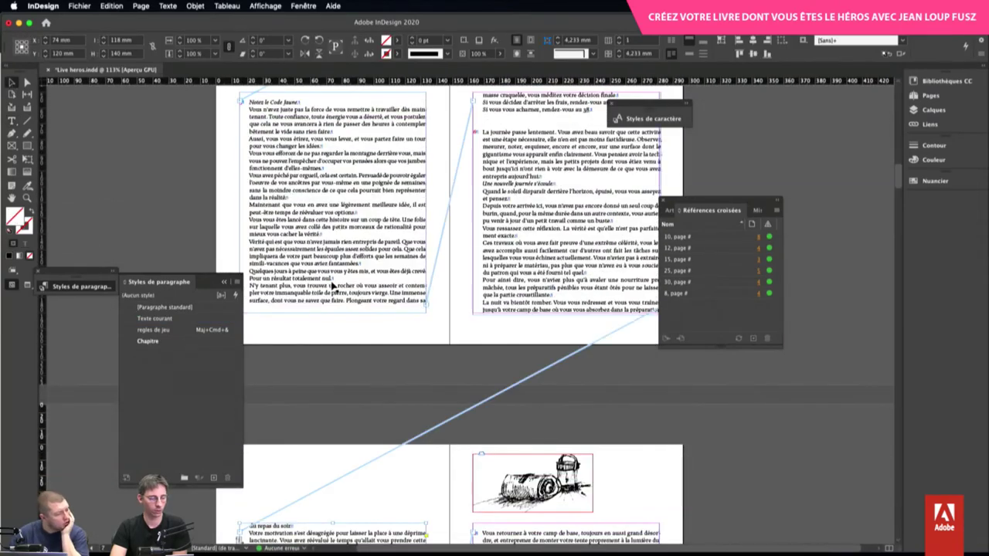
key("super+alt+0")
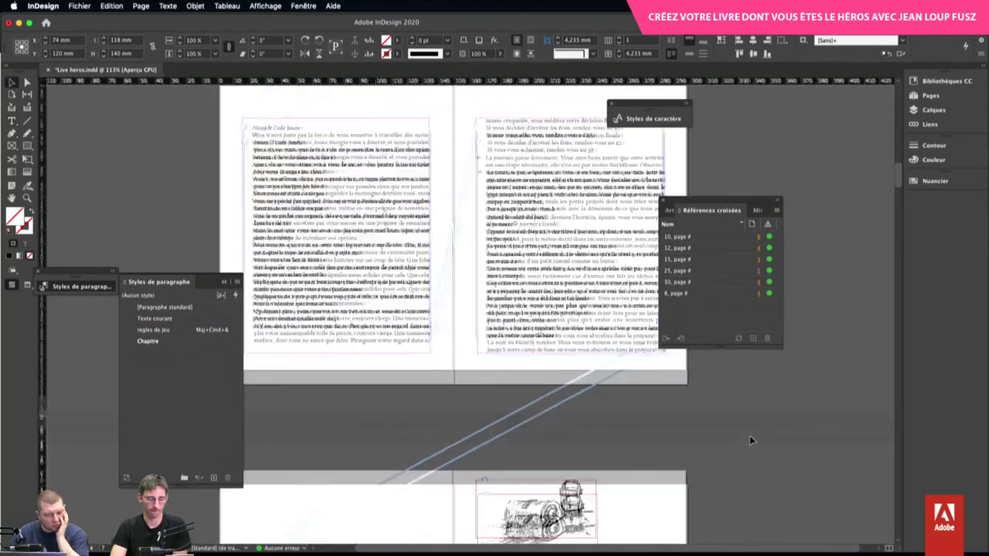
Open the LDVELH library and browse ahead to the spread containing "Notez le Code Bleu." and "Notez le Code Blanc."
left_click(934, 80)
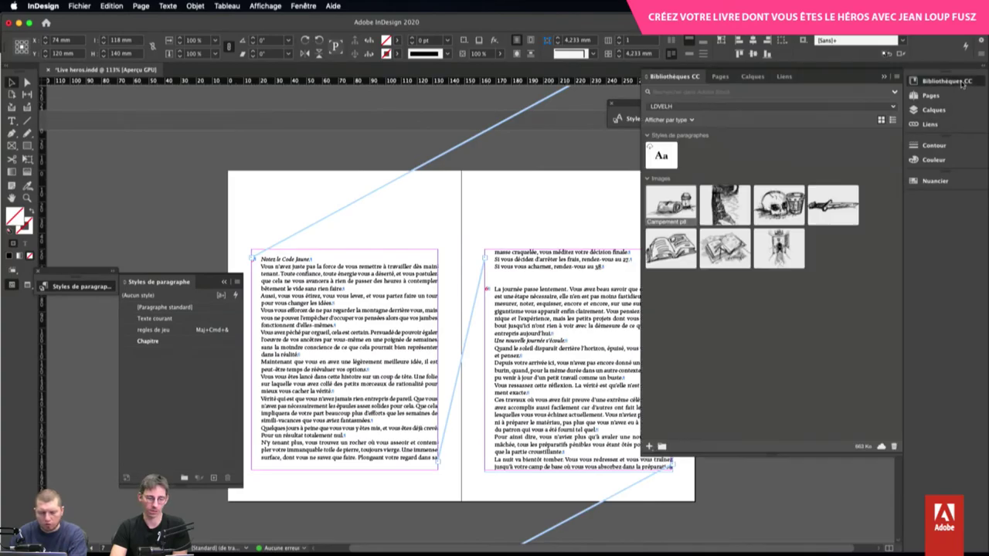
scroll(446, 303, "down", 2)
scroll(446, 303, "down", 10)
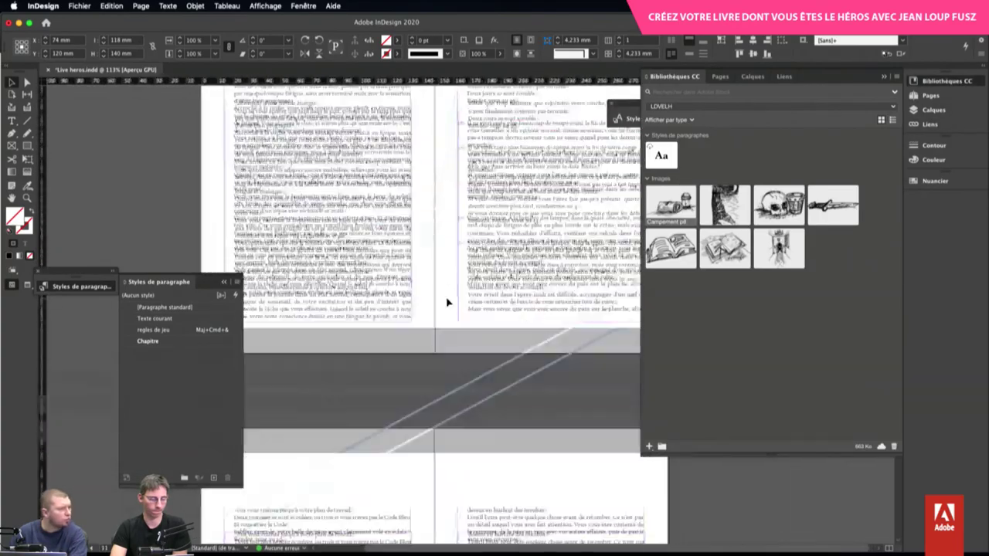
scroll(447, 303, "down", 8)
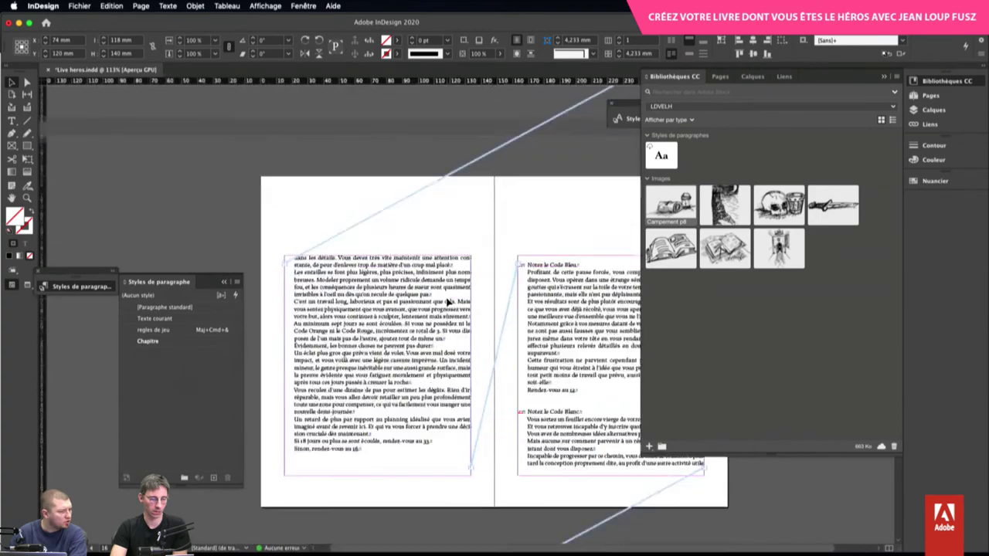
scroll(574, 278, "down", 6)
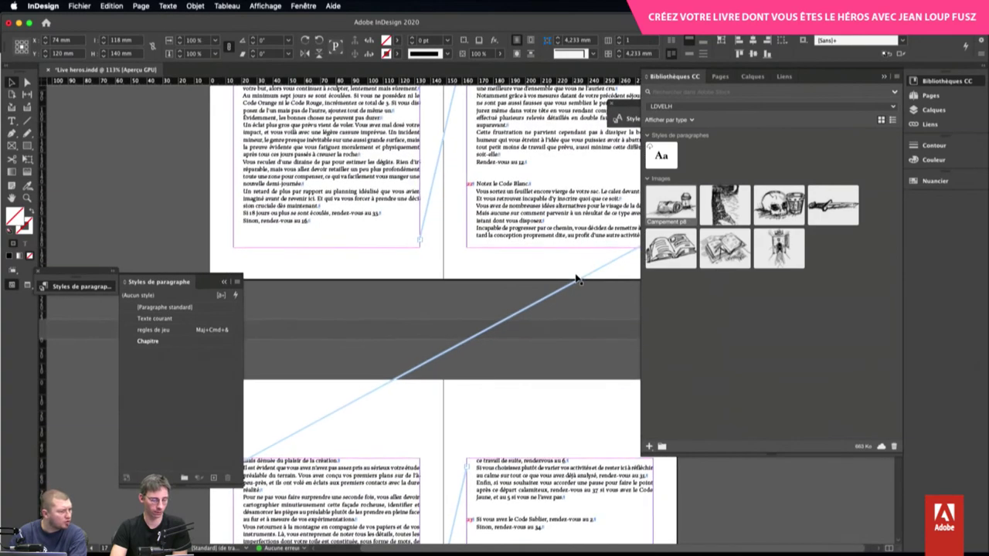
scroll(575, 280, "down", 3)
scroll(576, 279, "up", 3)
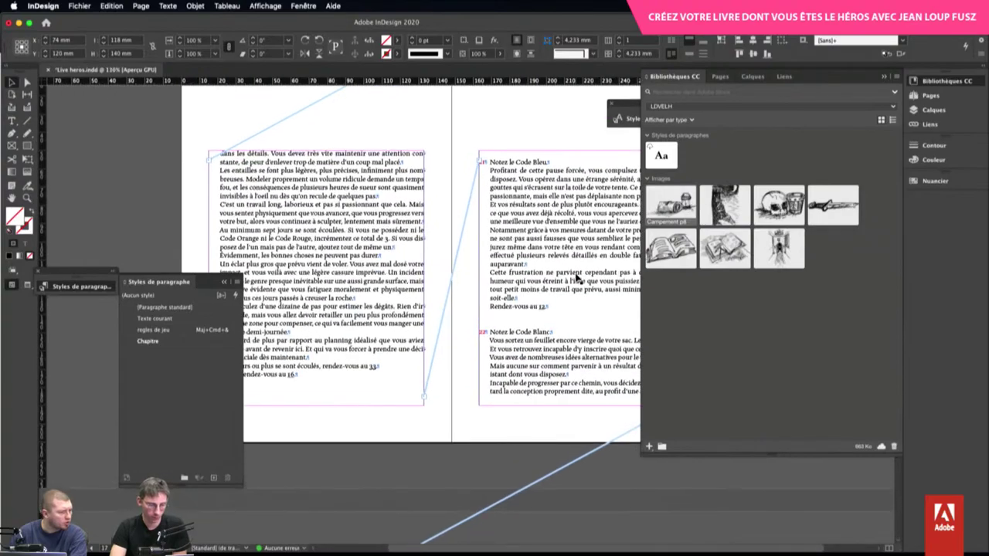
scroll(576, 279, "right", 3)
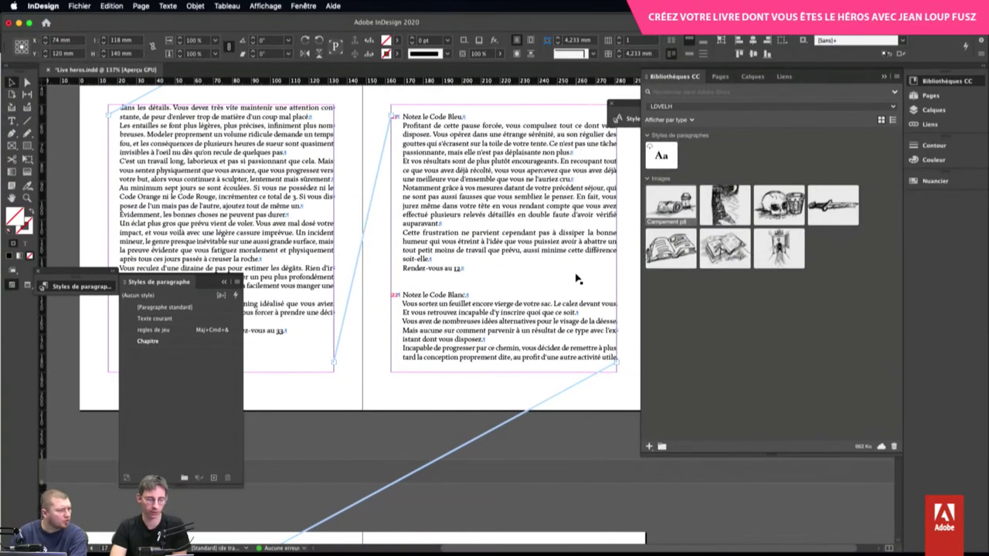
Apply the "regles de jeu" paragraph style to the line "Notez le Code Blanc." in section 22
double_click(465, 294)
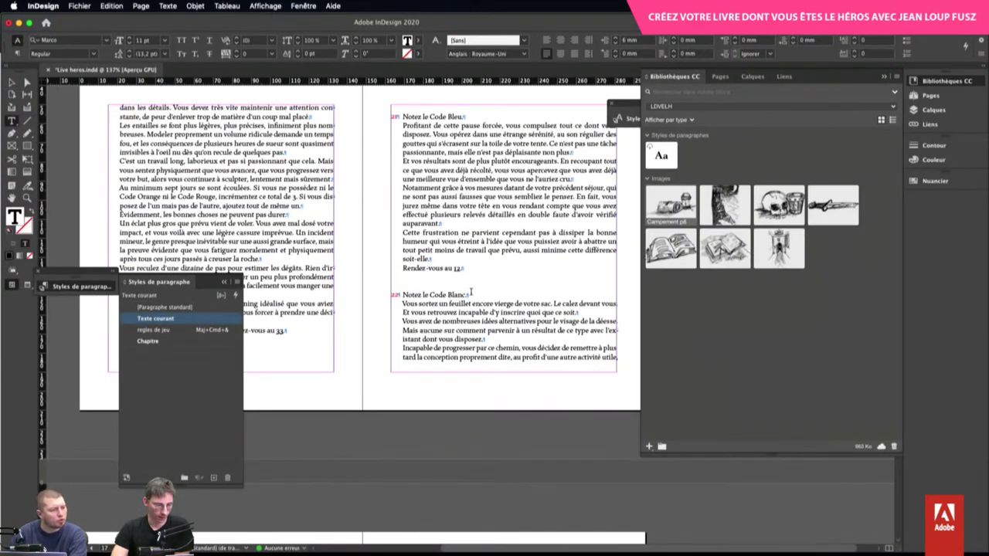
left_click_drag(470, 294, 402, 295)
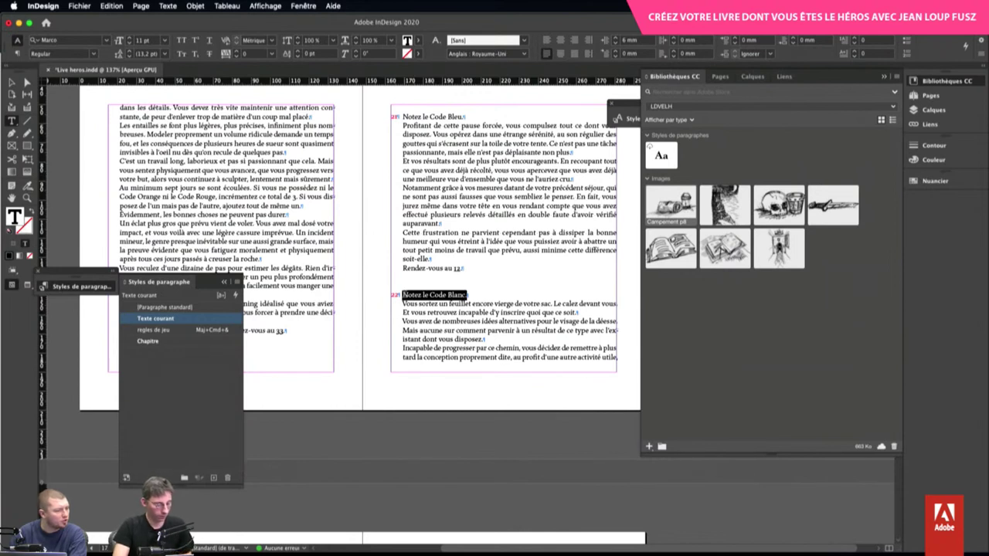
key("super+shift+1")
left_click(207, 168)
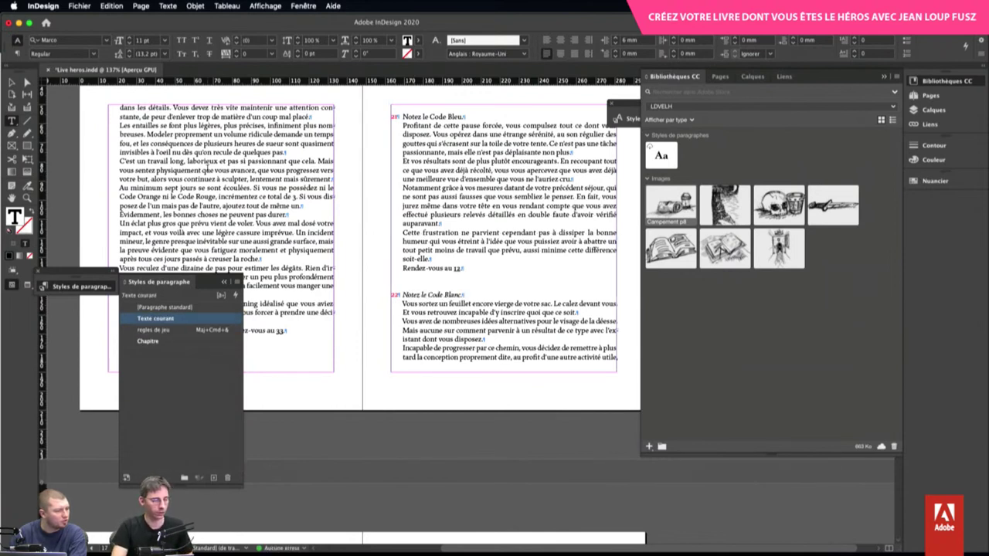
key("Escape")
Place the library image "Livre Pierre p22" above the Code Bleu text, aligned with the text frame's left edge, about 66 × 40 mm
scroll(347, 249, "up", 5)
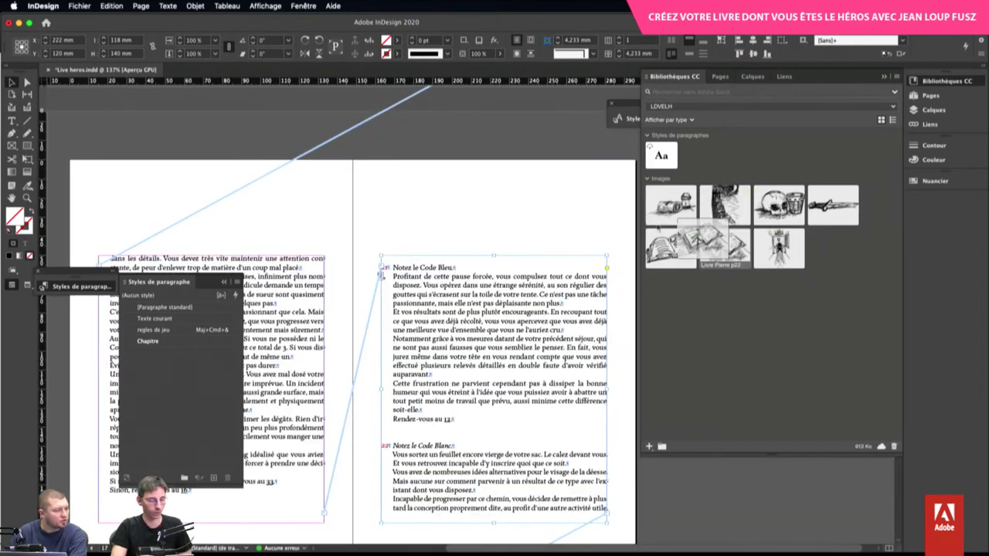
left_click_drag(723, 246, 504, 213)
left_click(126, 112)
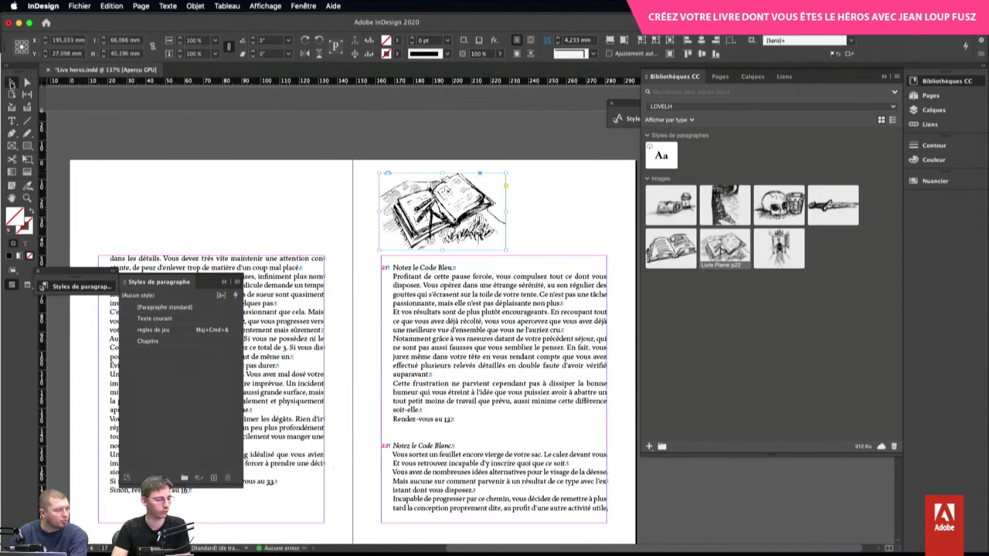
left_click(445, 208)
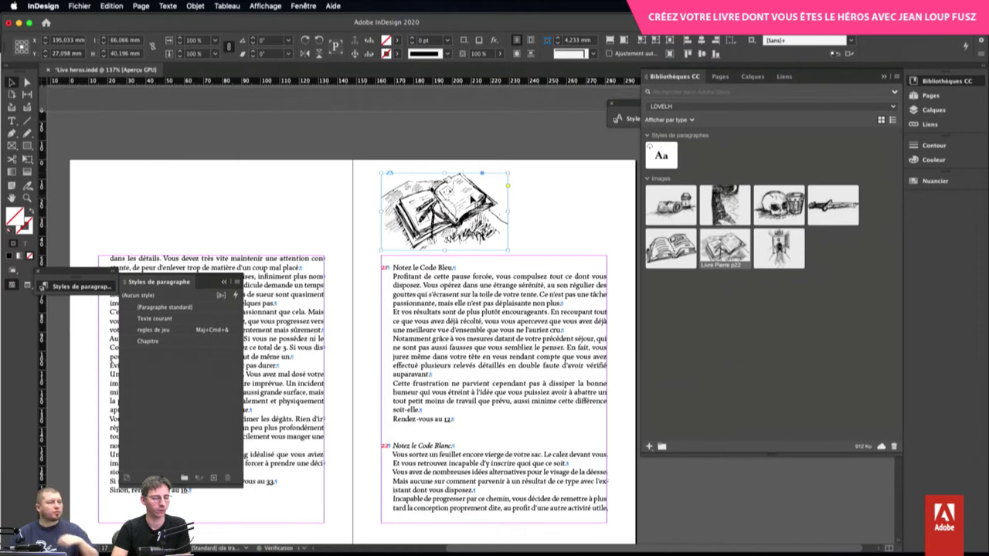
Move the open-book illustration from Calque 1 to the "images" layer and collapse the paragraph styles
left_click(933, 109)
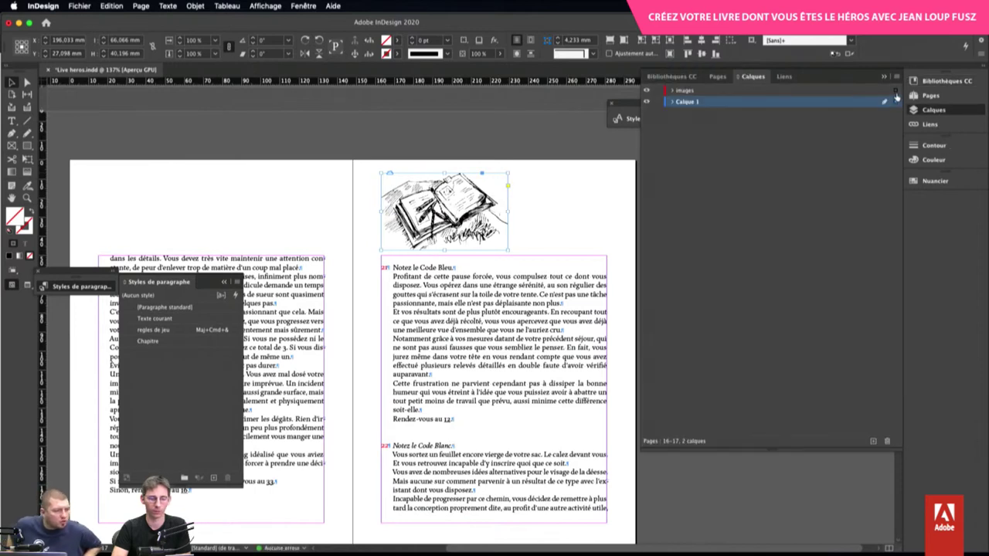
left_click_drag(896, 102, 896, 90)
left_click(581, 218)
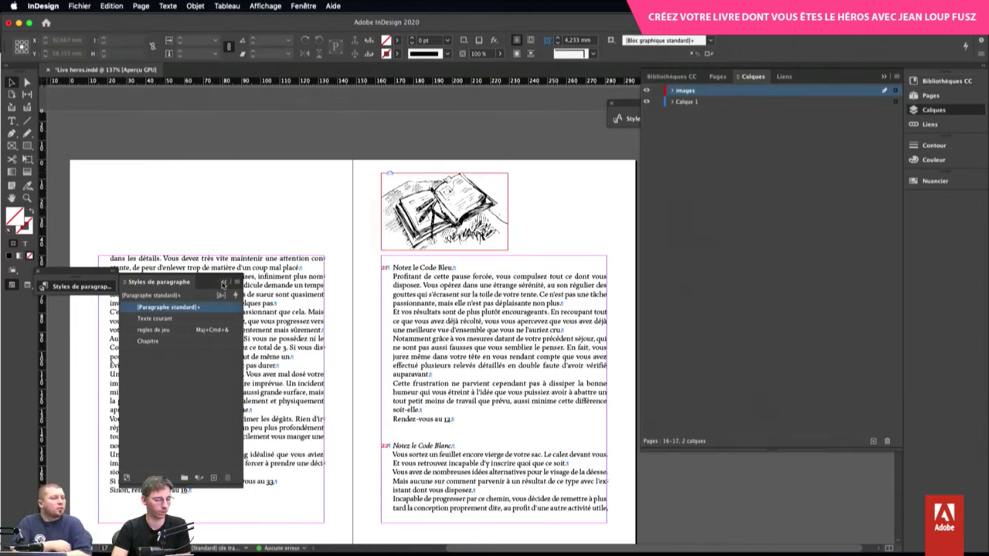
left_click(223, 284)
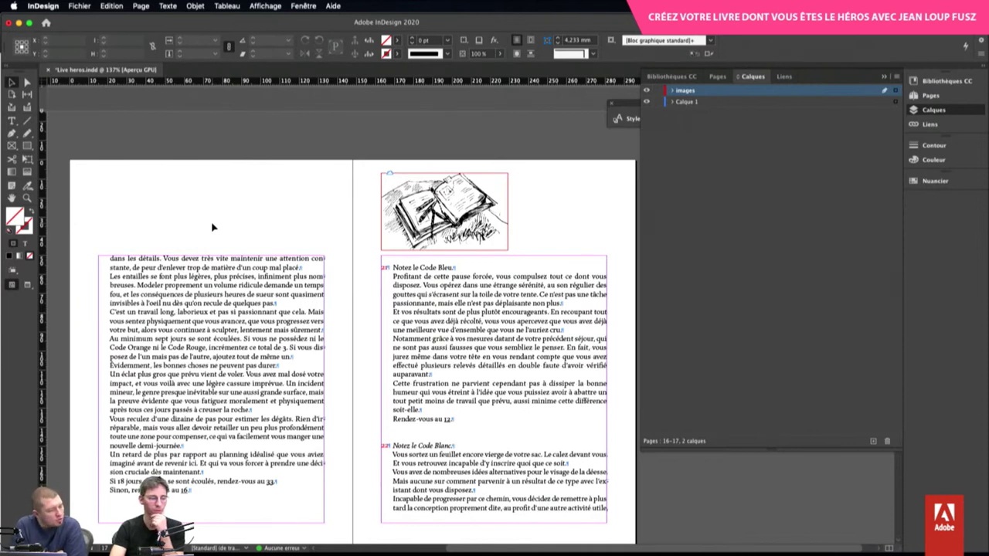
Create an object style named "ilustration" from the selected open-book image
left_click(445, 207)
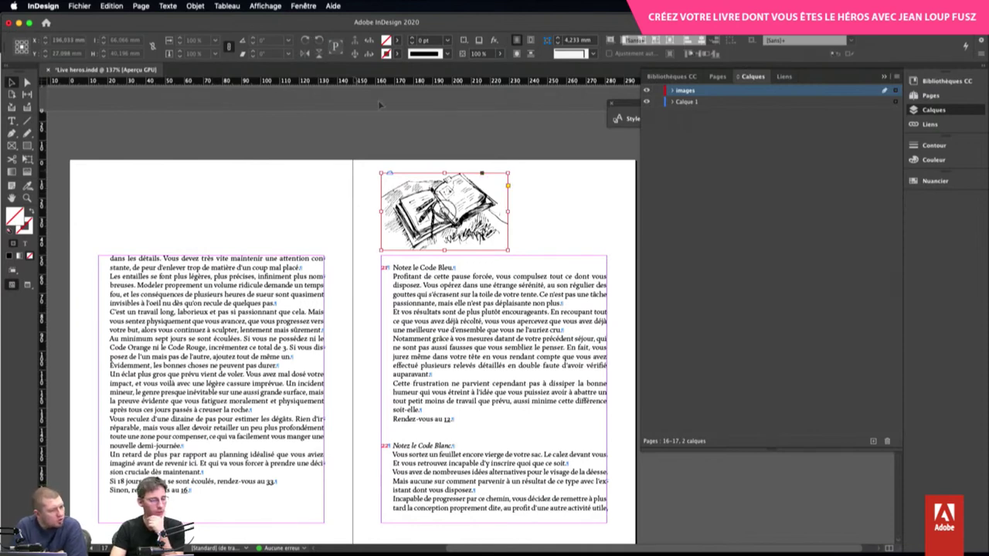
left_click(303, 5)
mouse_move(320, 249)
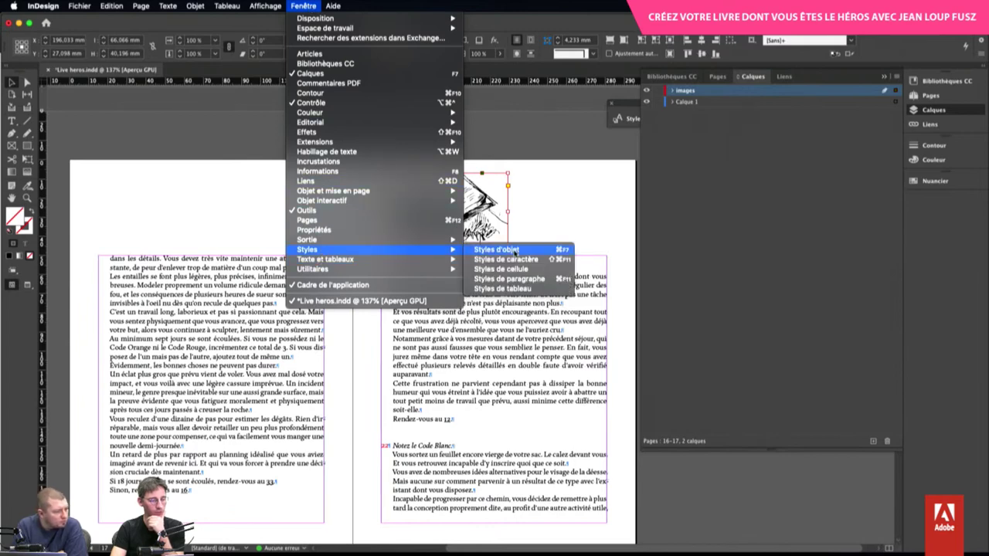
left_click(516, 252)
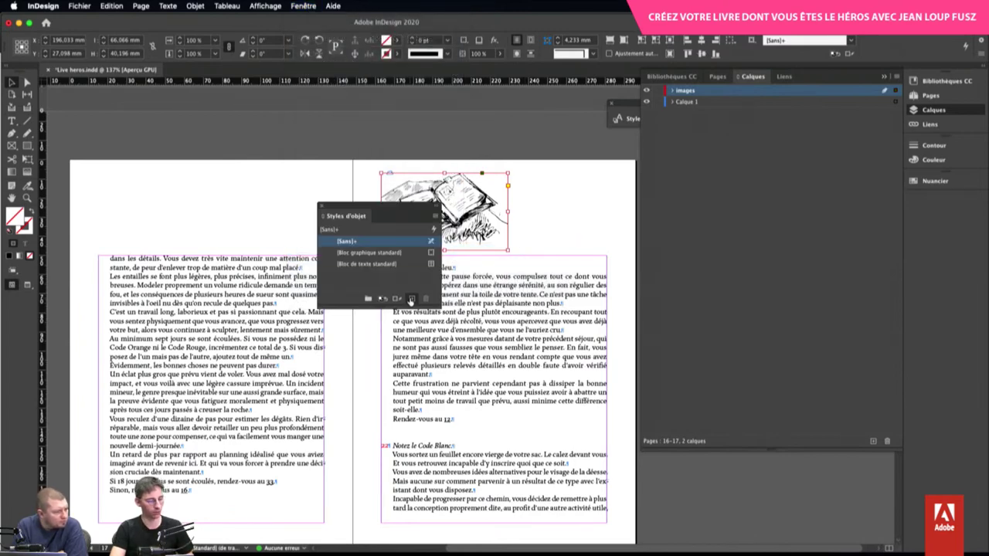
left_click(411, 300, "alt")
type("illustration")
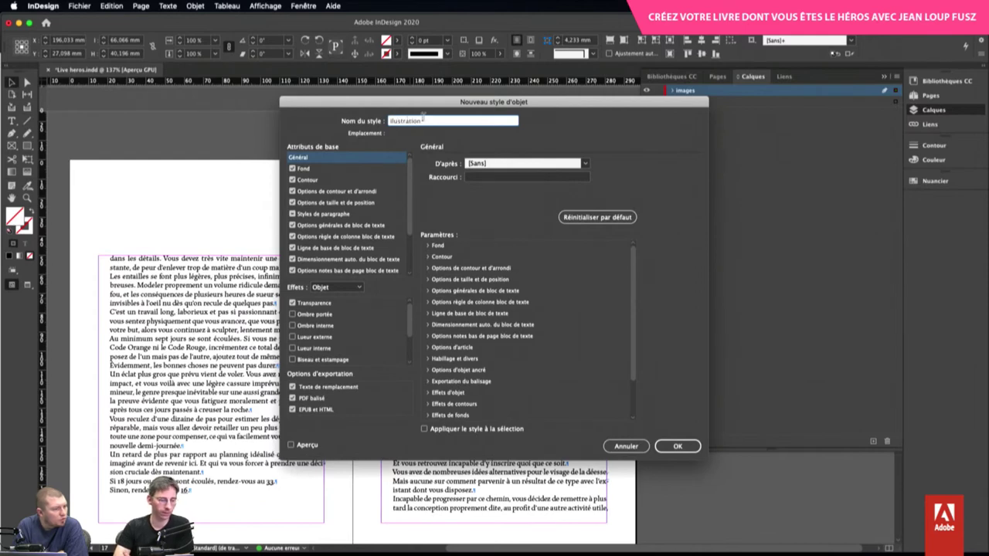
left_click_drag(430, 107, 575, 194)
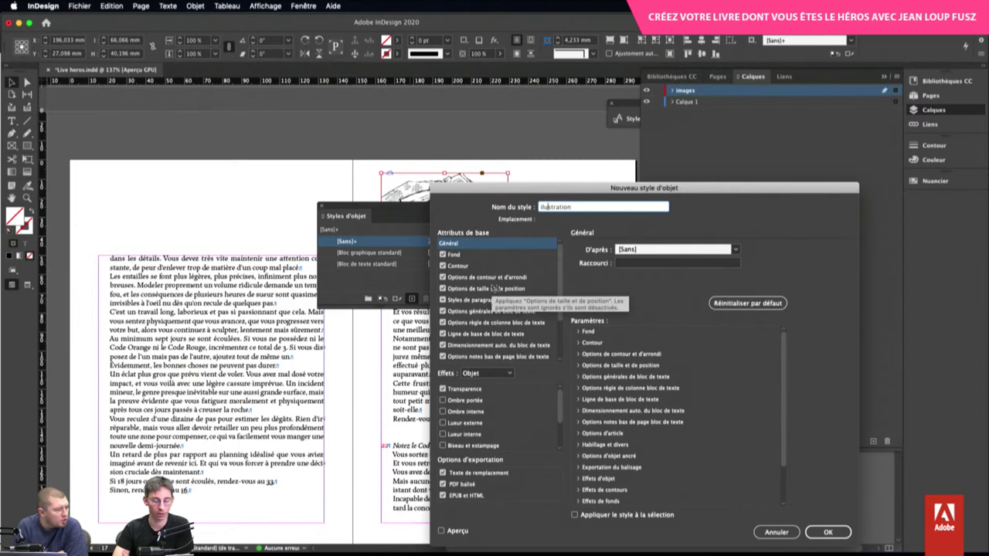
left_click(827, 532)
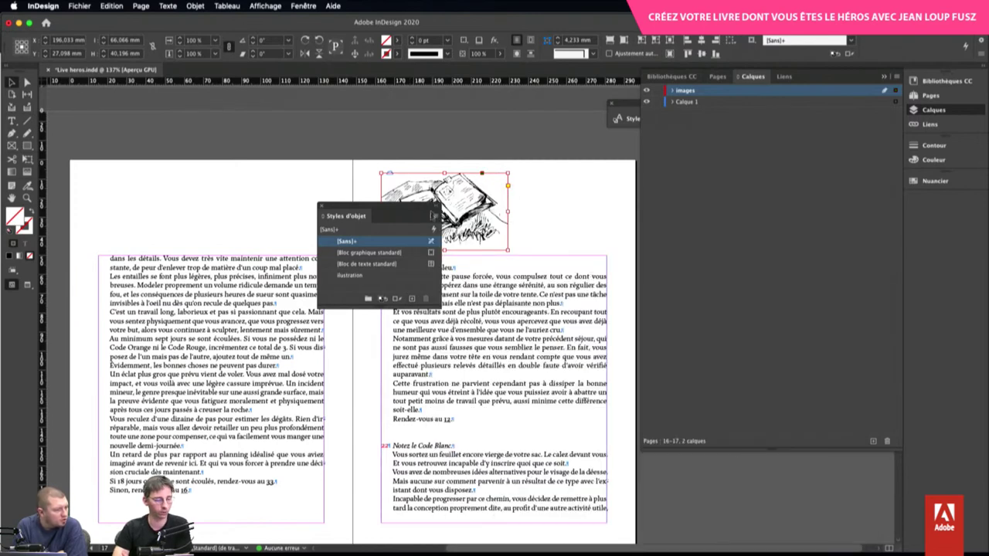
Centre the open-book image above the text frame at X 222 mm and apply the "ilustration" object style to it
left_click(435, 209)
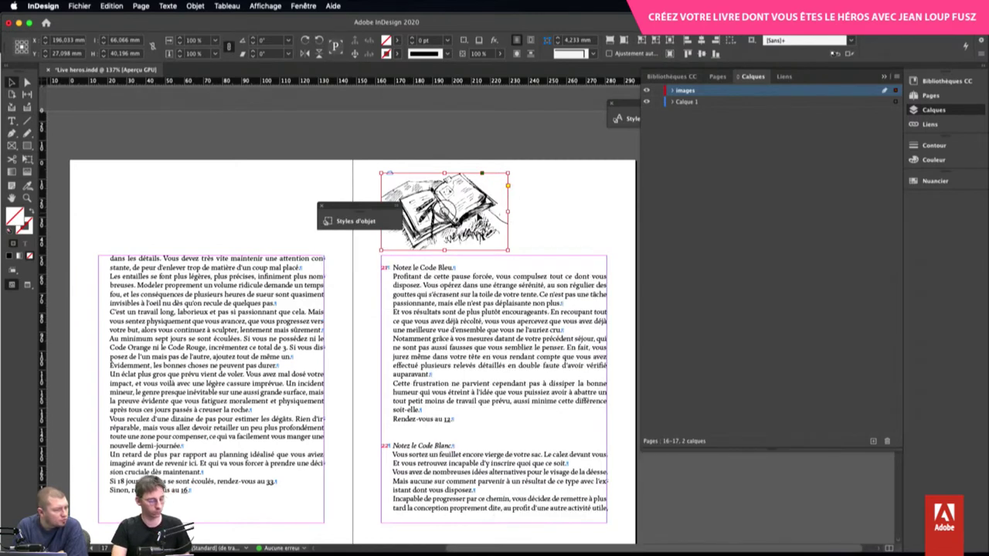
left_click_drag(482, 220, 533, 220)
left_click(355, 222)
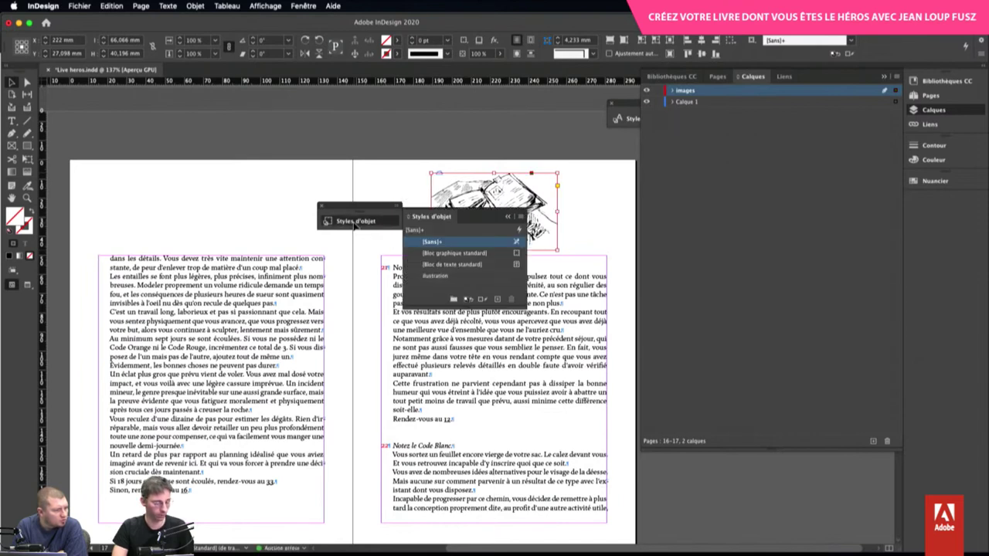
left_click(432, 276)
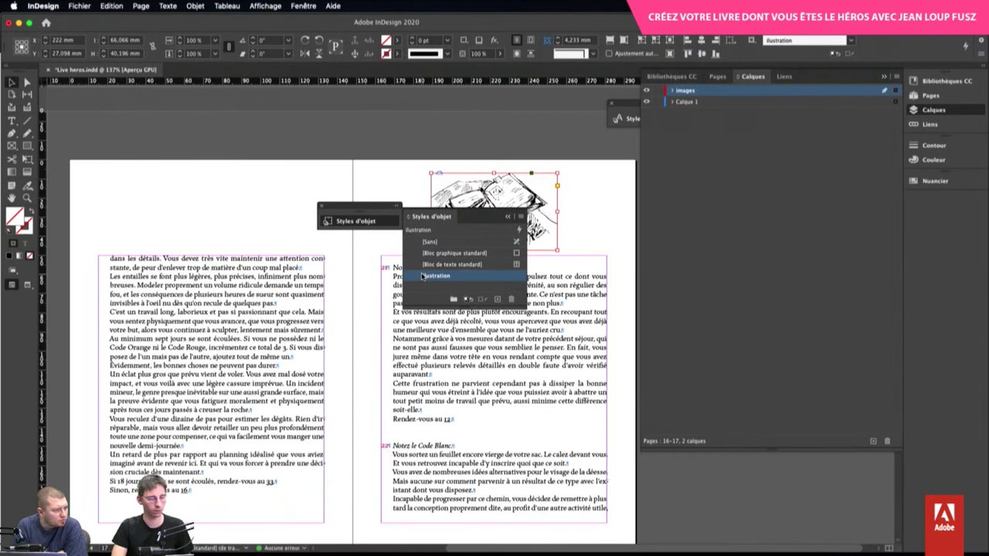
left_click_drag(363, 212, 194, 195)
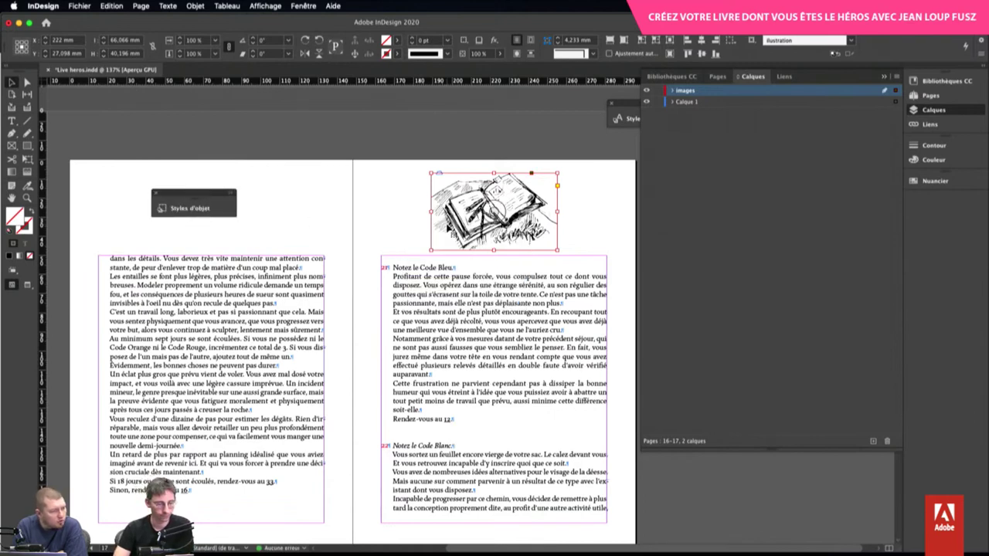
Open the "ilustration" object style for editing and go to its size and position options
left_click(211, 206)
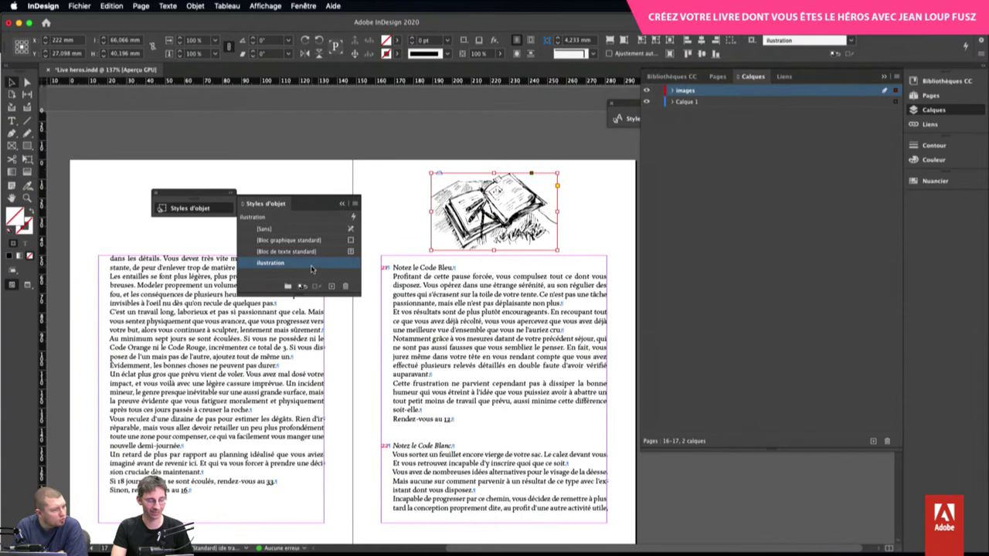
right_click(312, 267)
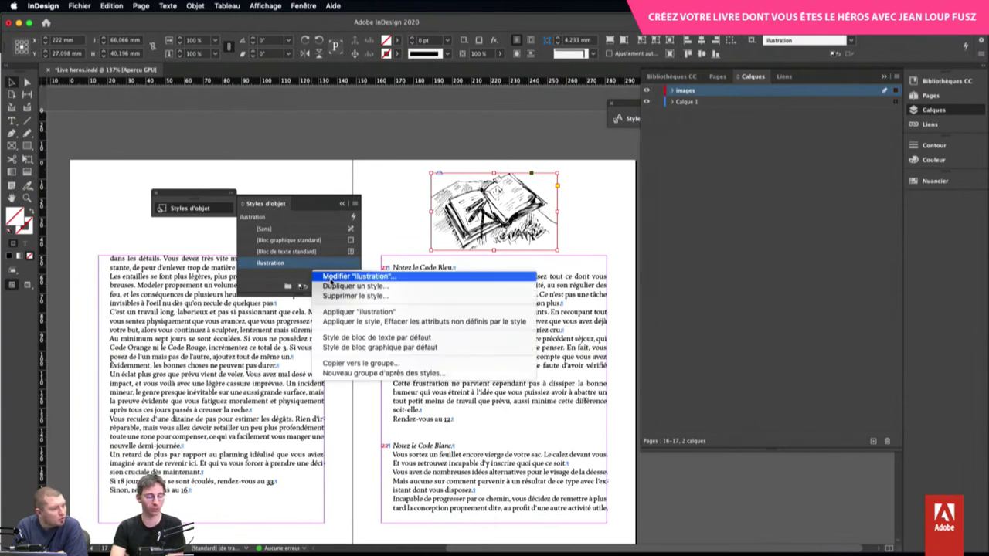
left_click(332, 277)
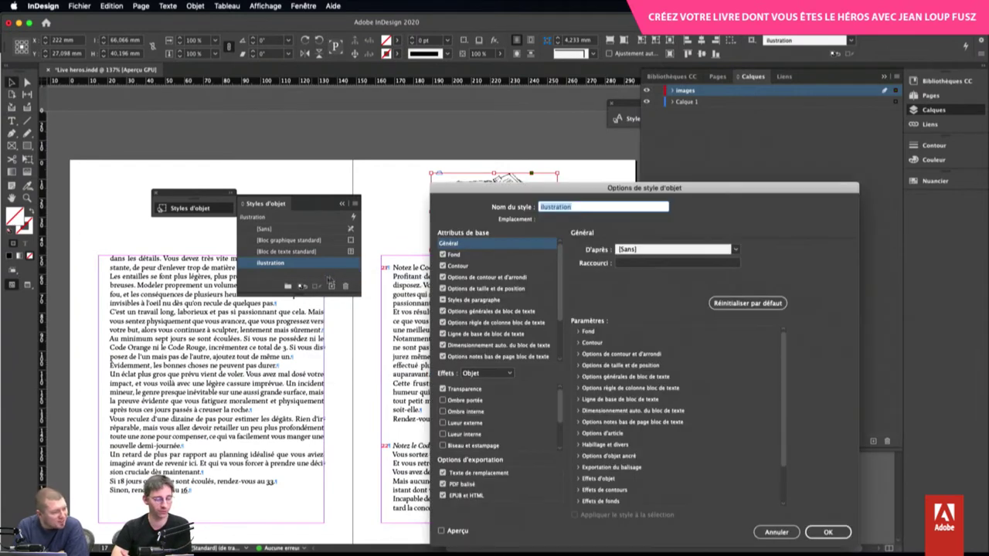
left_click_drag(635, 194, 201, 99)
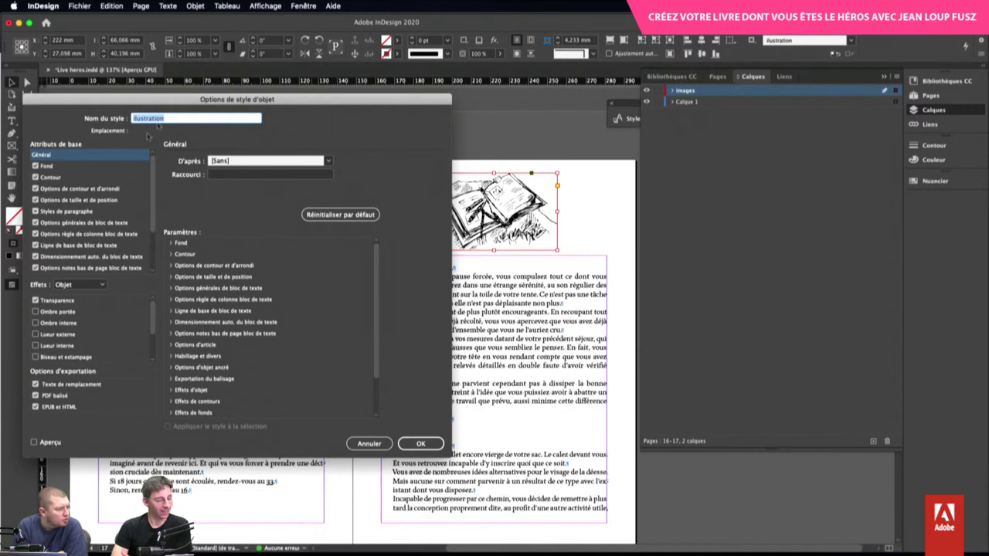
left_click(127, 258)
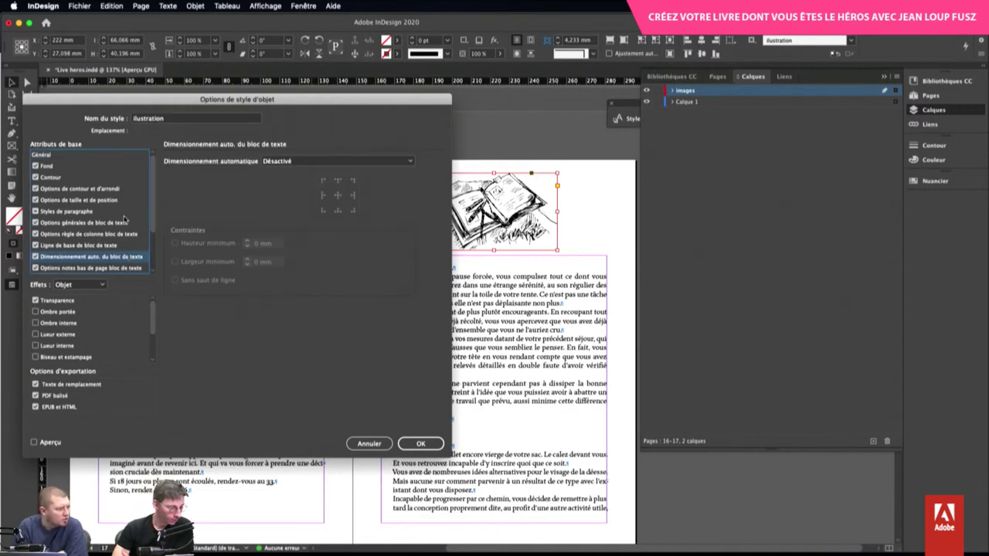
scroll(120, 222, "down", 5)
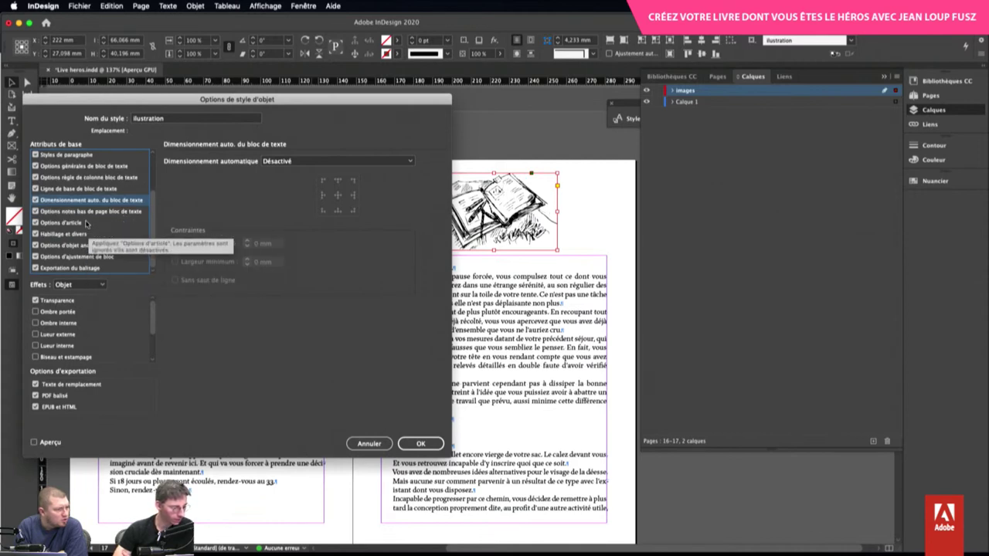
scroll(106, 215, "up", 5)
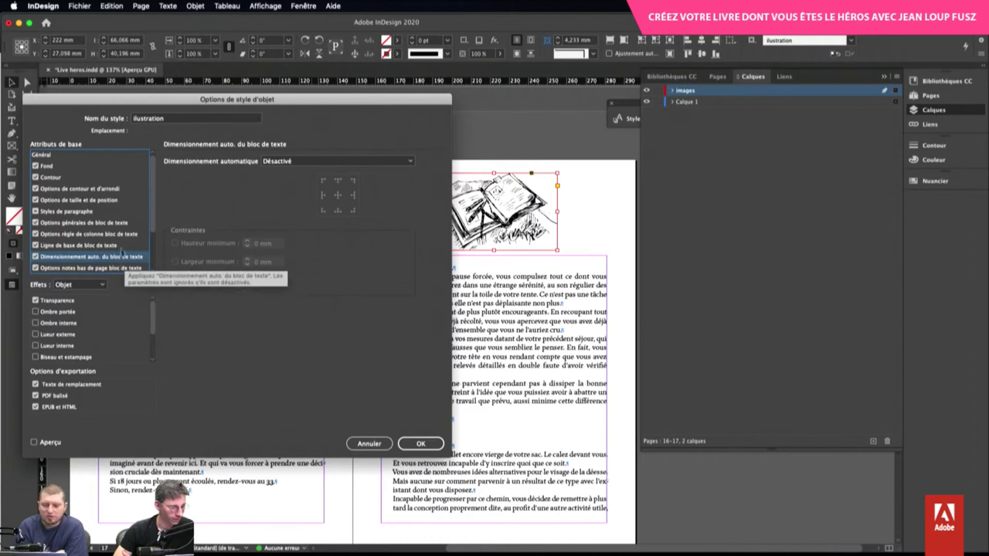
scroll(120, 240, "down", 5)
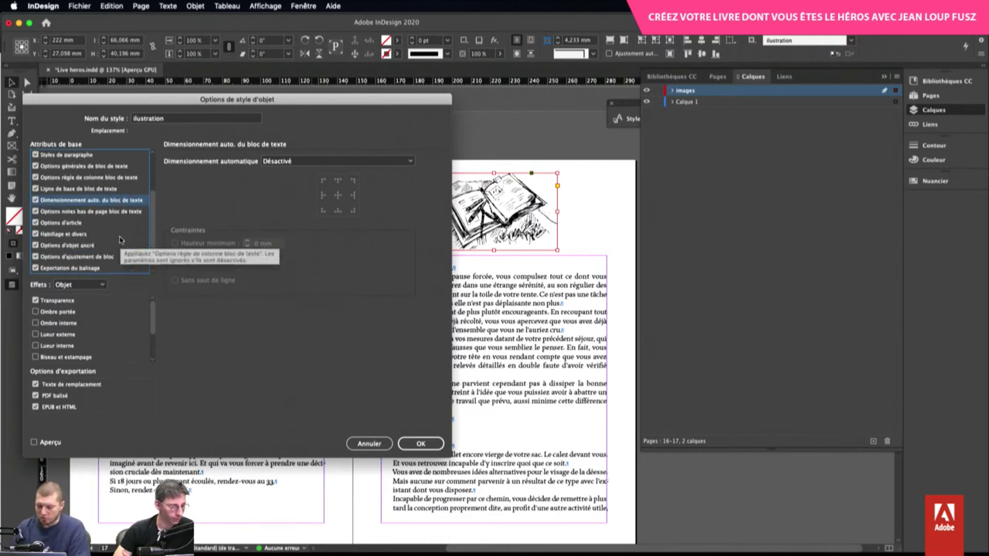
scroll(109, 243, "up", 3)
scroll(110, 242, "up", 2)
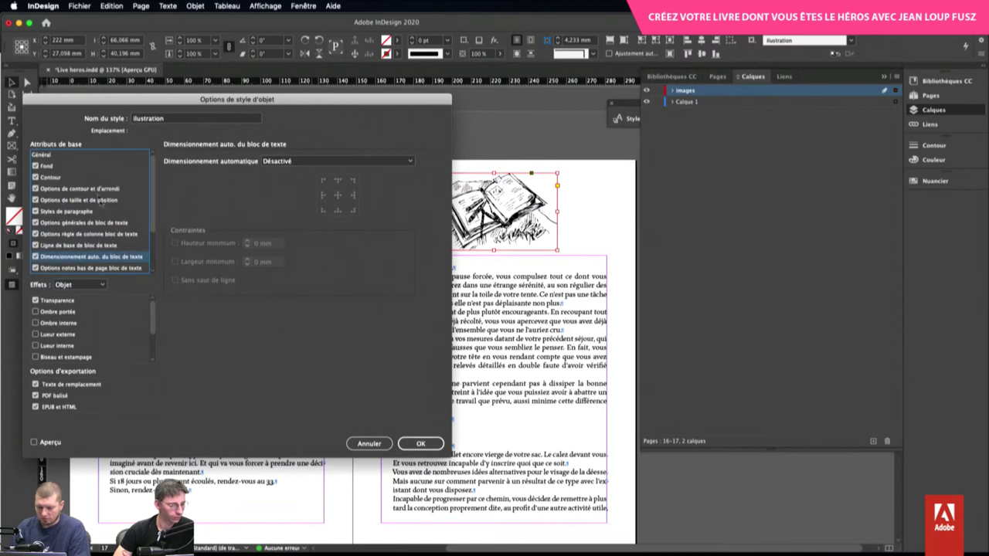
left_click(85, 189)
left_click(108, 211)
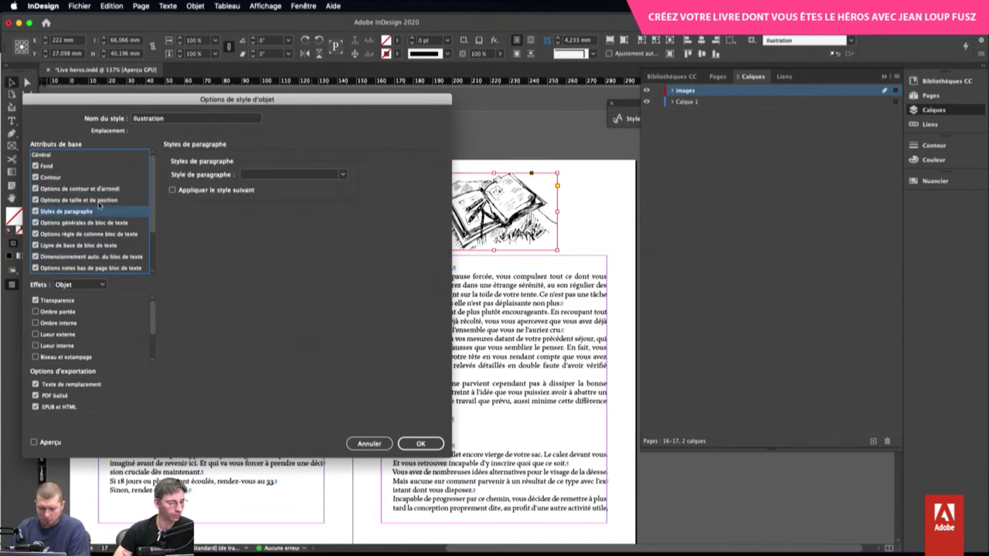
left_click(99, 200)
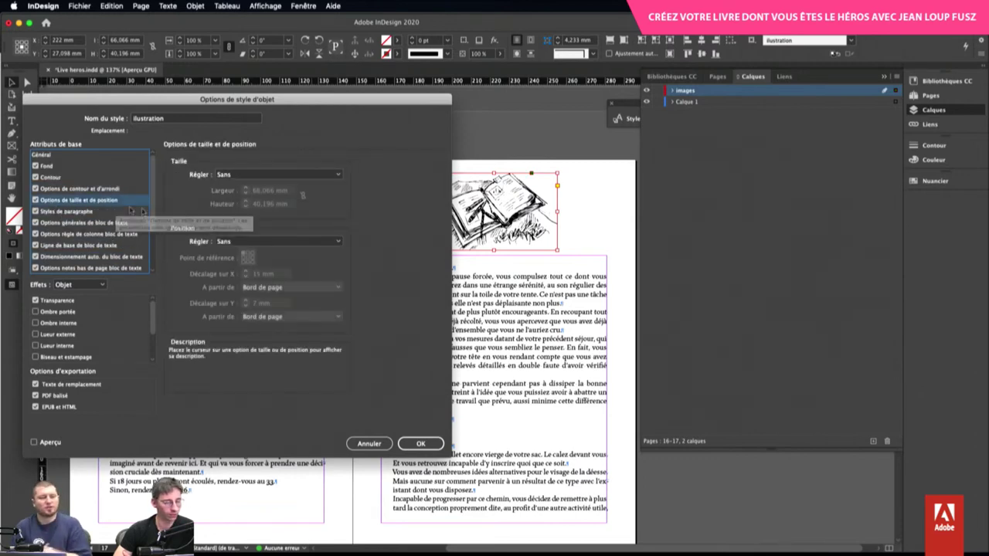
Make the "ilustration" style control position in both X and Y from the bottom-centre reference point, and save it
mouse_move(248, 236)
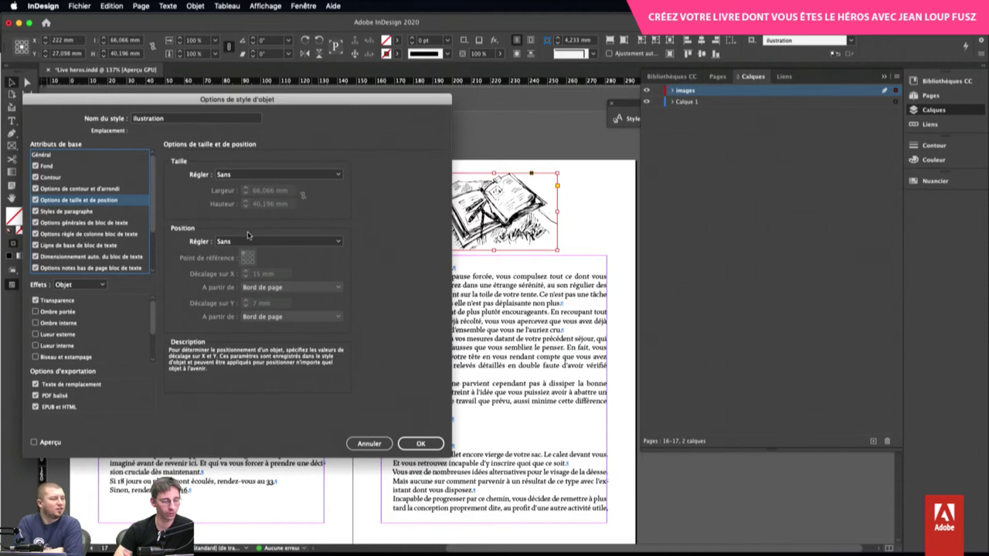
left_click(300, 245)
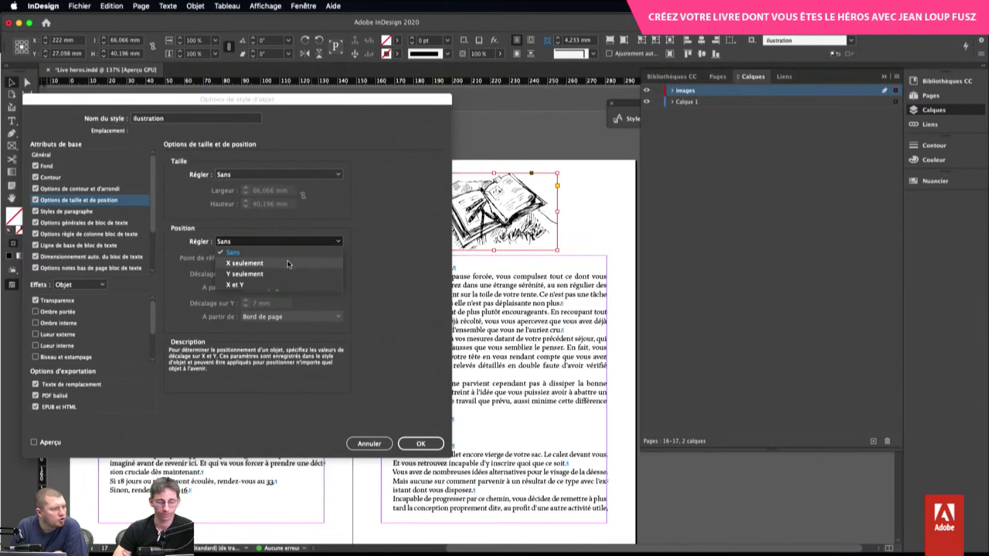
left_click(287, 263)
left_click(276, 242)
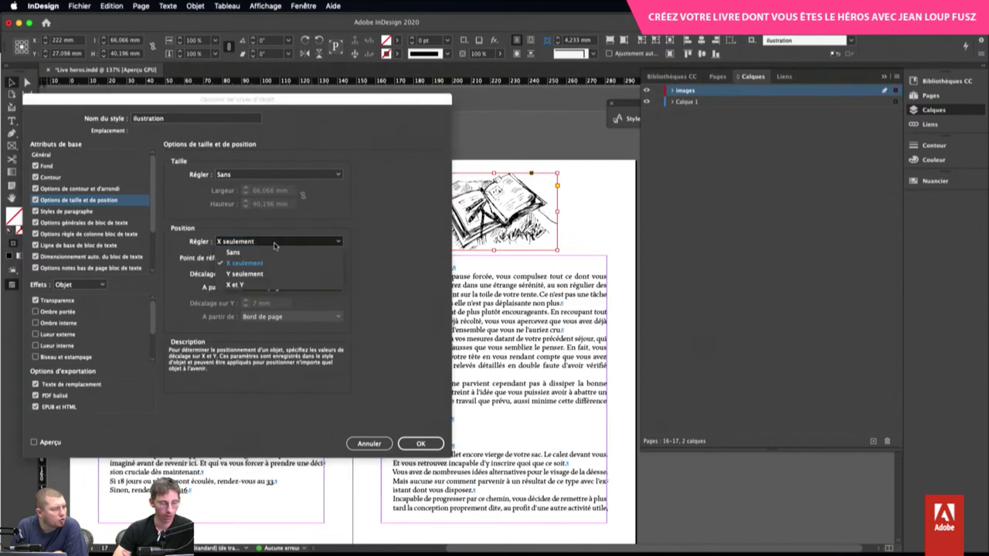
left_click(265, 285)
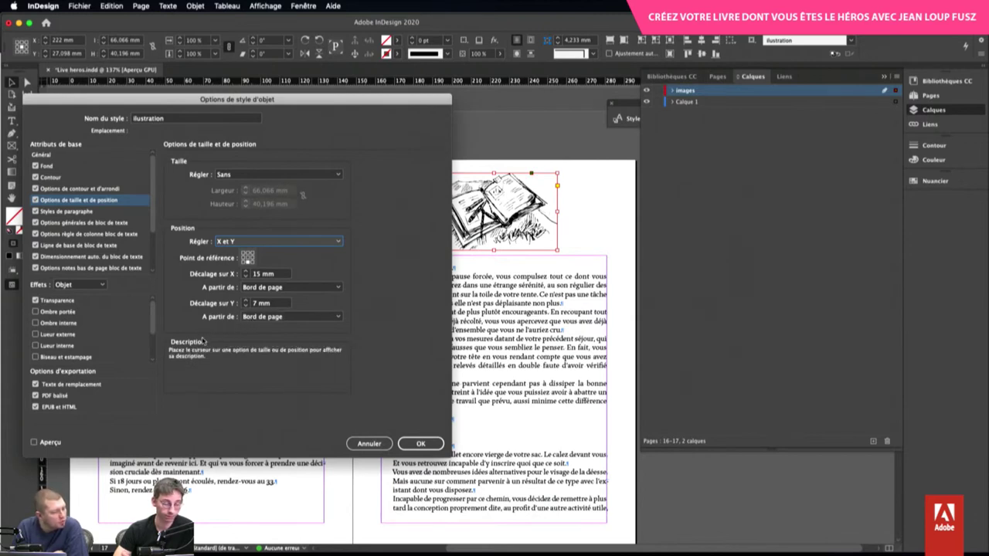
left_click(419, 444)
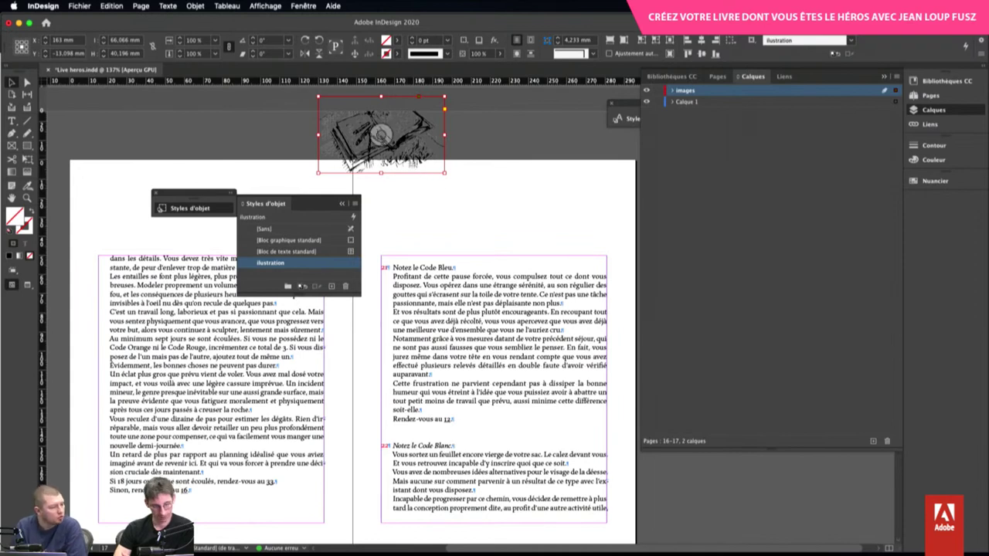
Move the open-book image to X 222 mm, Y 25.098 mm above the Code Bleu text, and apply "ilustration" to the bedroll image on page 9
left_click_drag(417, 152, 529, 226)
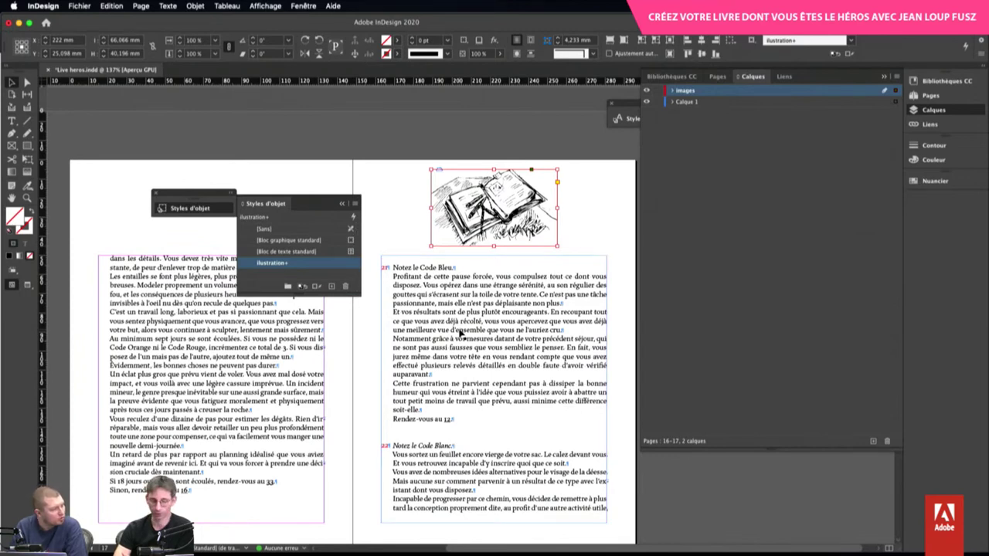
scroll(459, 334, "down", 8)
scroll(459, 333, "down", 8)
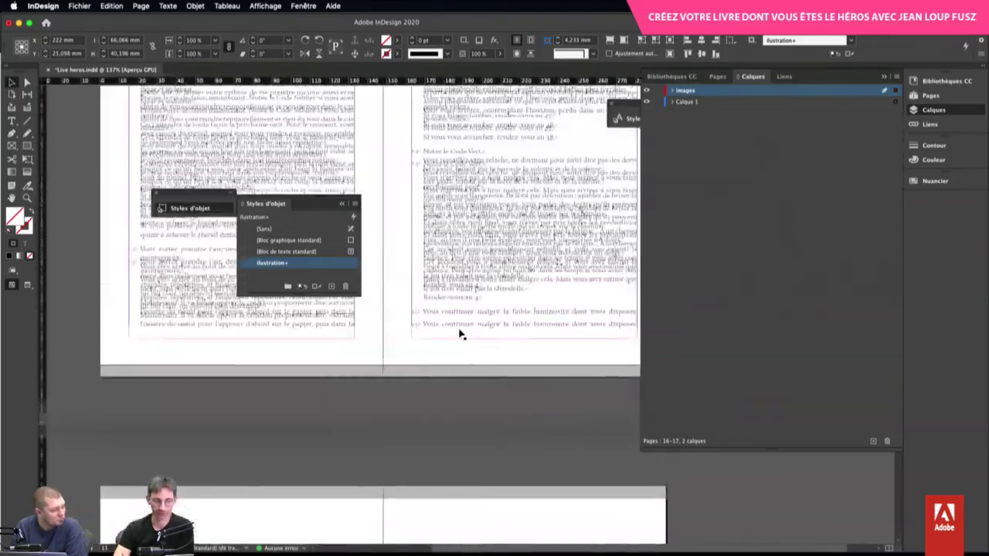
scroll(459, 333, "down", 1)
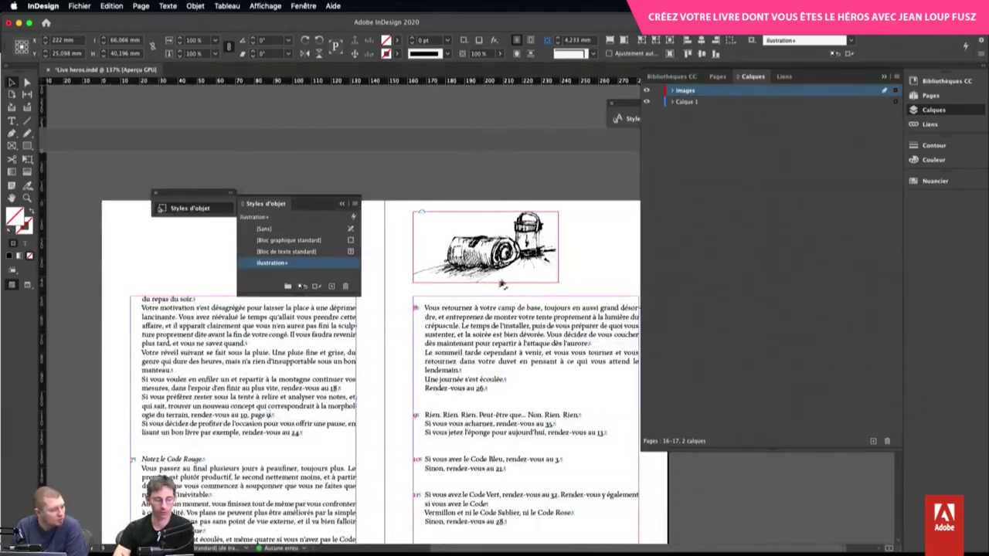
left_click(499, 280)
left_click(278, 267)
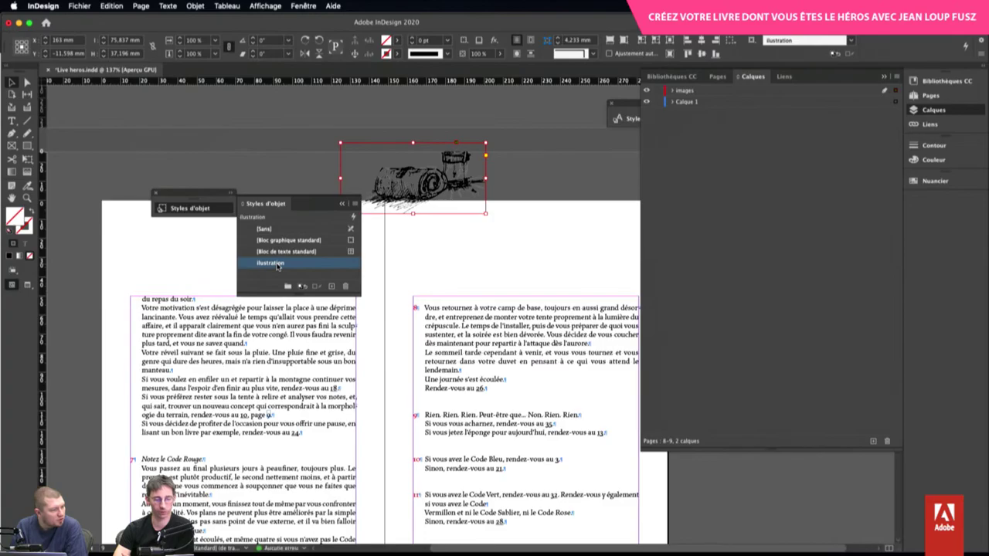
Redefine the "ilustration" object style from the repositioned open-book image on page 17
scroll(512, 282, "down", 10)
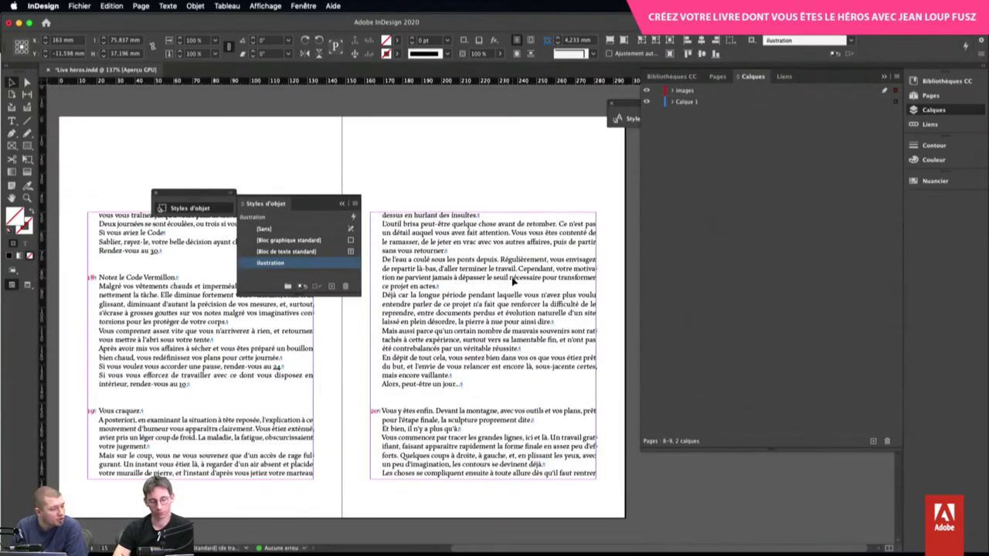
scroll(512, 282, "down", 3)
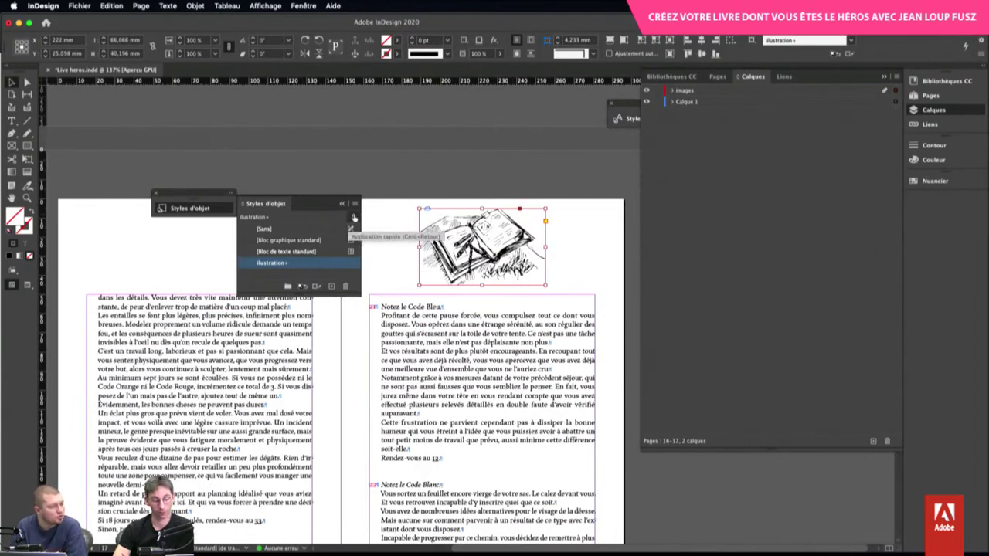
left_click(354, 203)
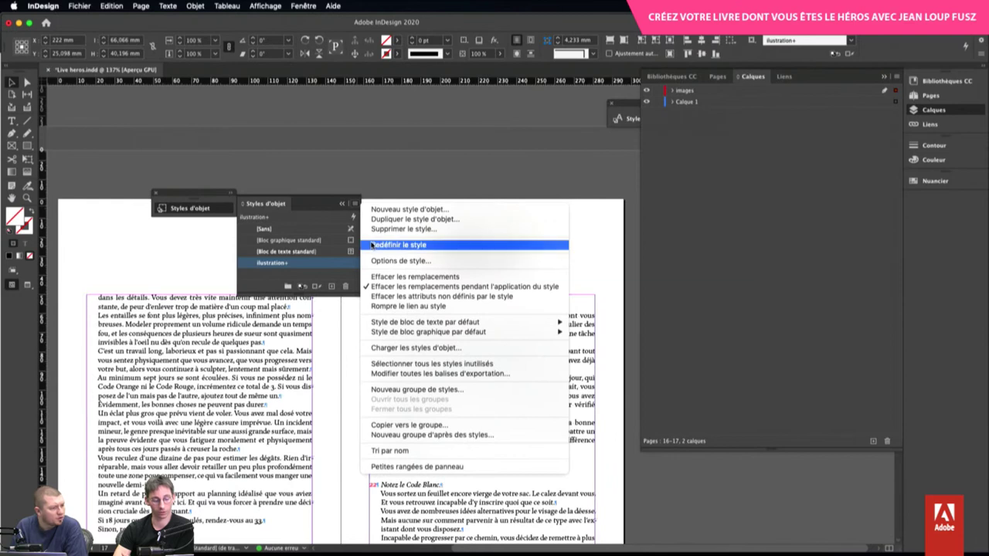
left_click(383, 247)
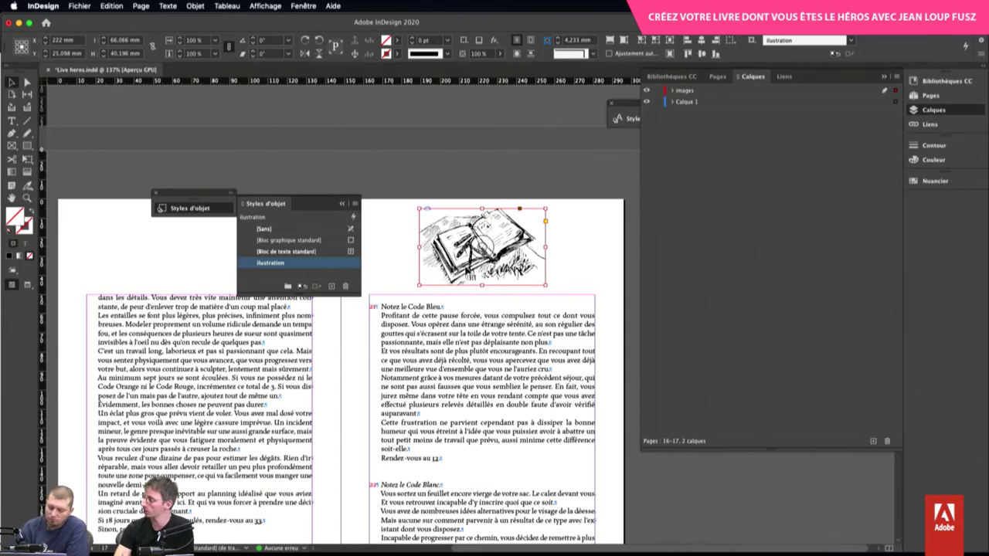
Check the bedroll image's placement on page 9 and review the size and position settings of the "ilustration" style
scroll(465, 273, "up", 5)
scroll(466, 273, "up", 10)
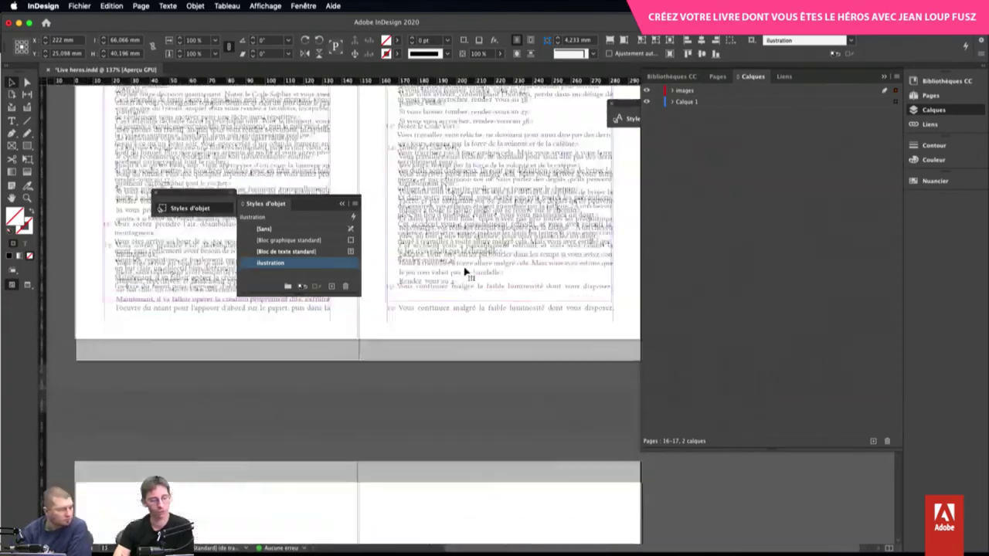
scroll(466, 273, "down", 3)
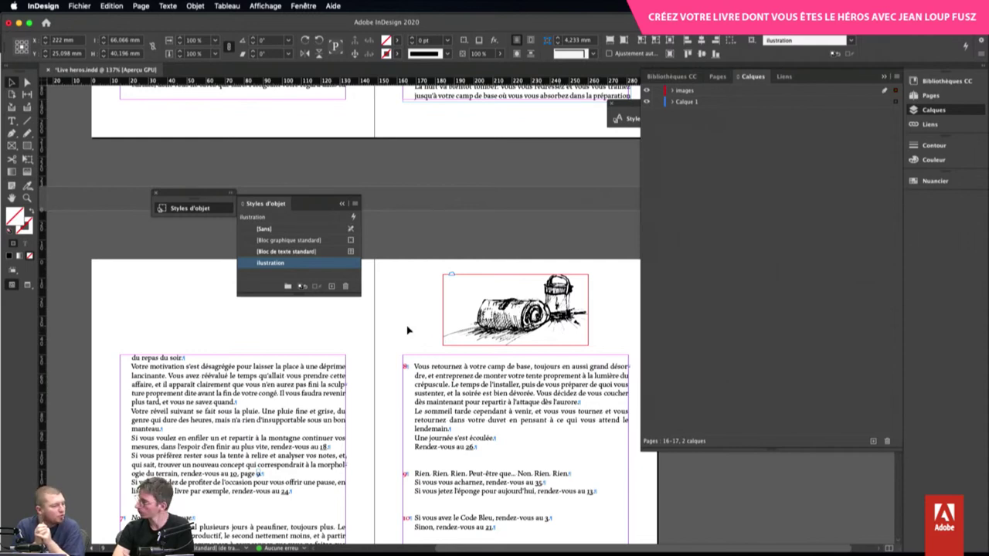
right_click(323, 269)
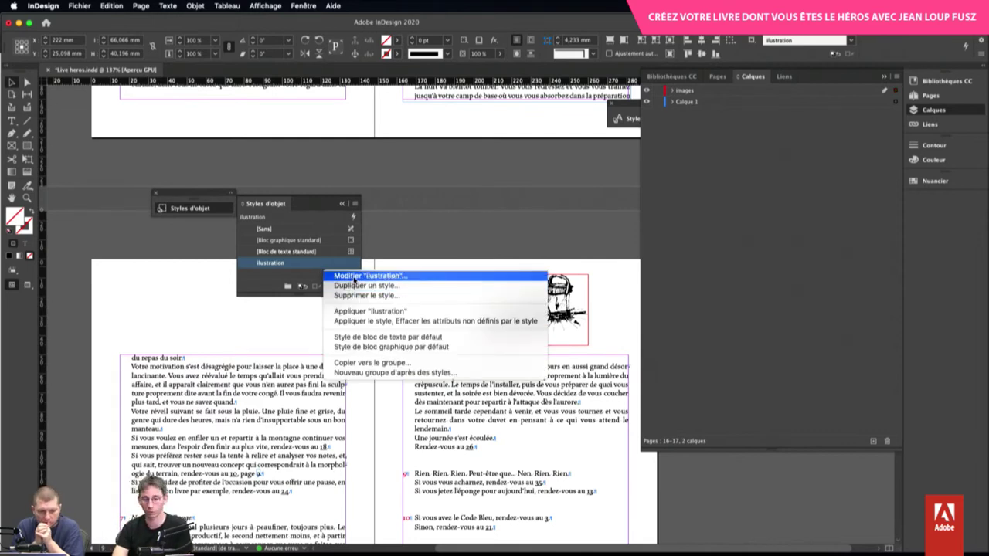
left_click(356, 276)
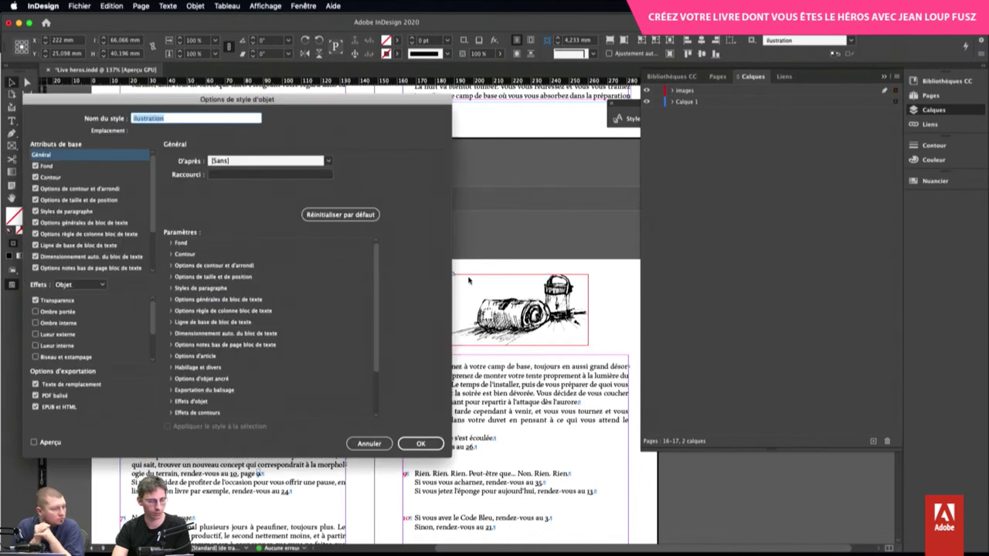
left_click(73, 199)
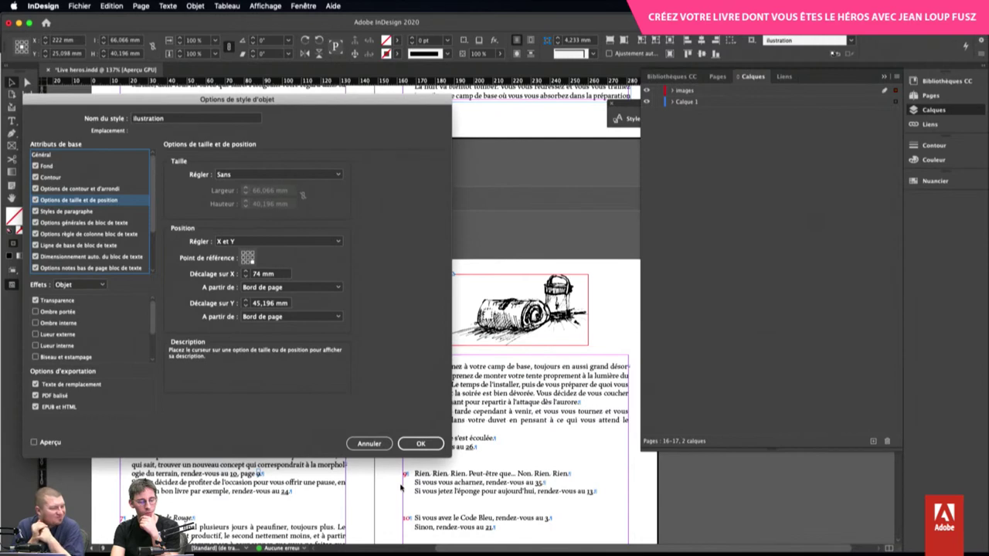
key("Return")
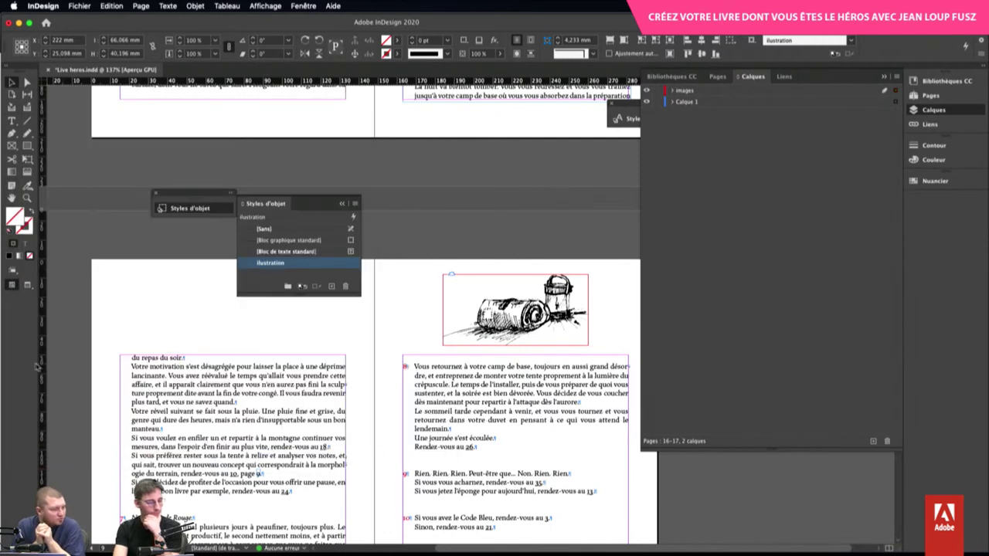
left_click(96, 365)
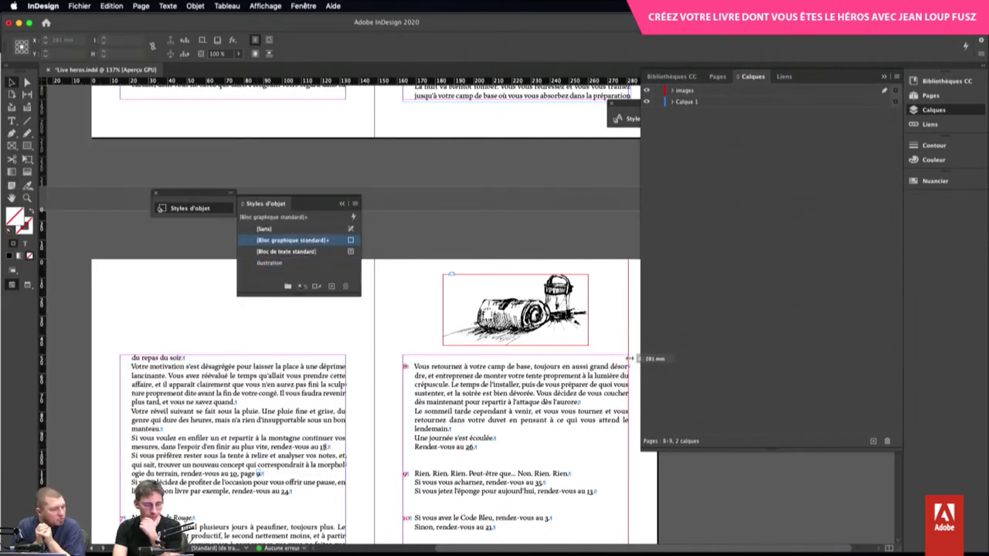
scroll(187, 393, "left", 5)
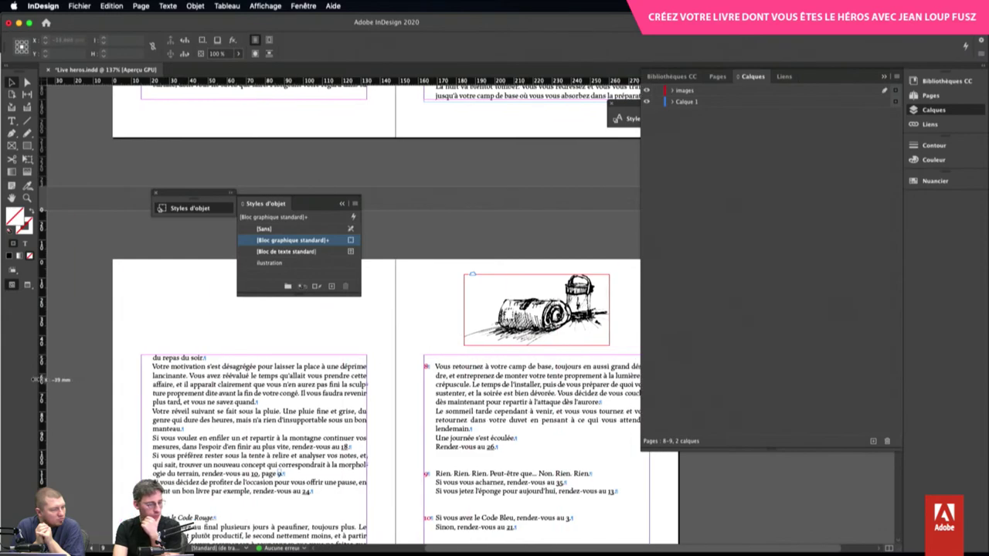
scroll(540, 325, "right", 3)
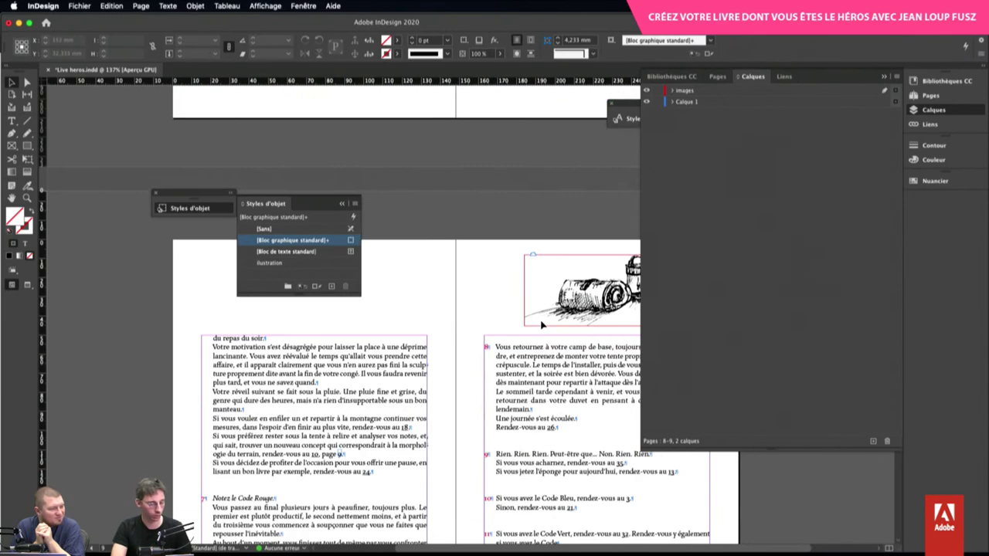
Change the reference point in the "ilustration" object style's size and position options to the bottom-right corner
right_click(310, 264)
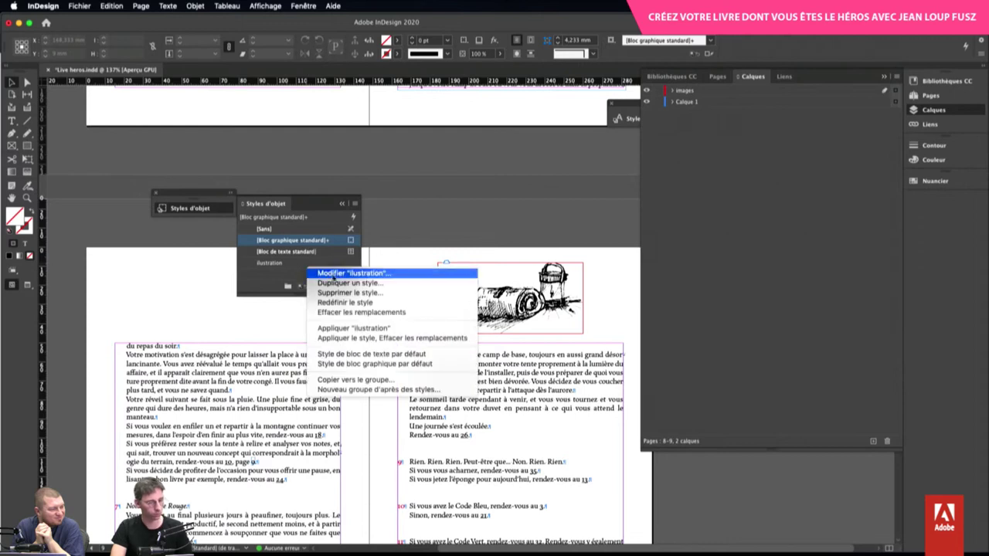
left_click(314, 273)
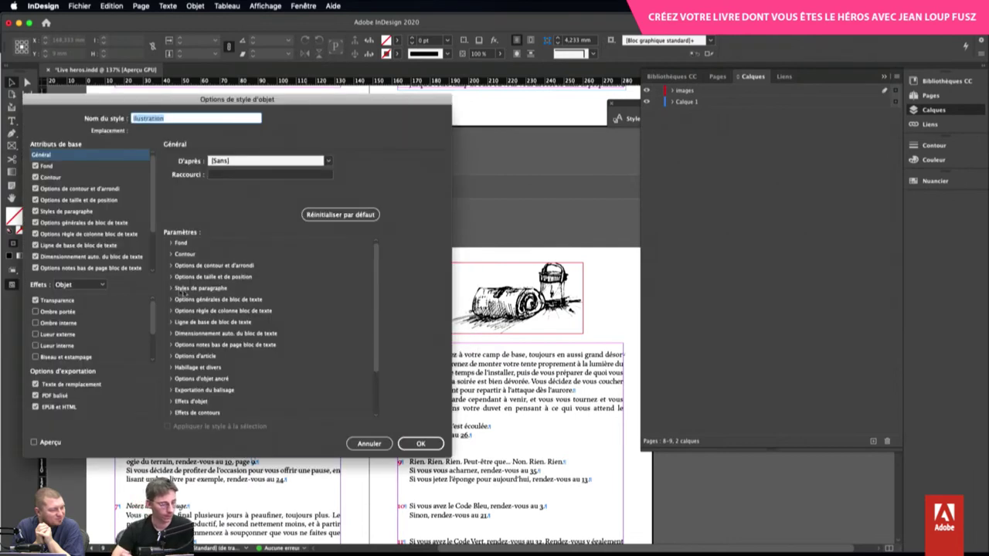
left_click(91, 190)
left_click(91, 200)
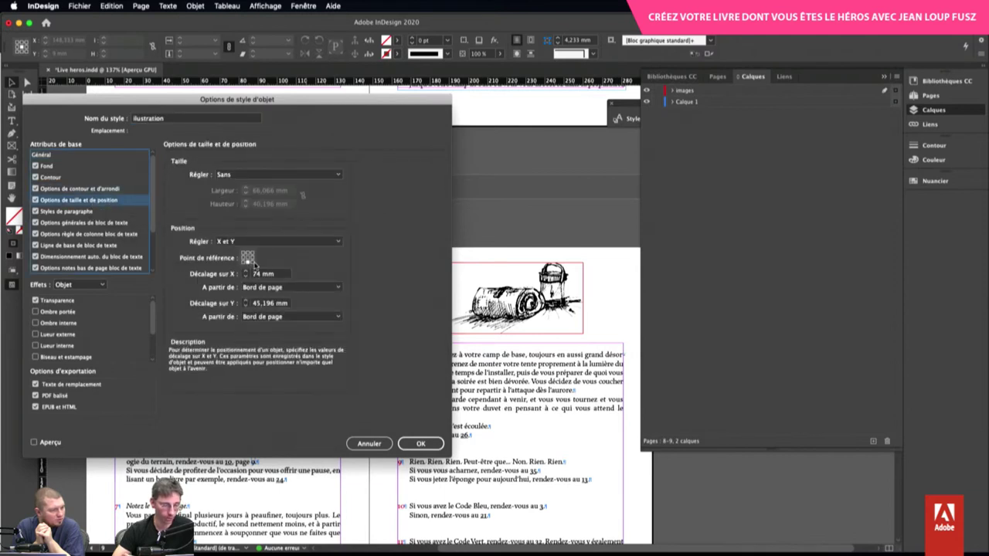
left_click(252, 262)
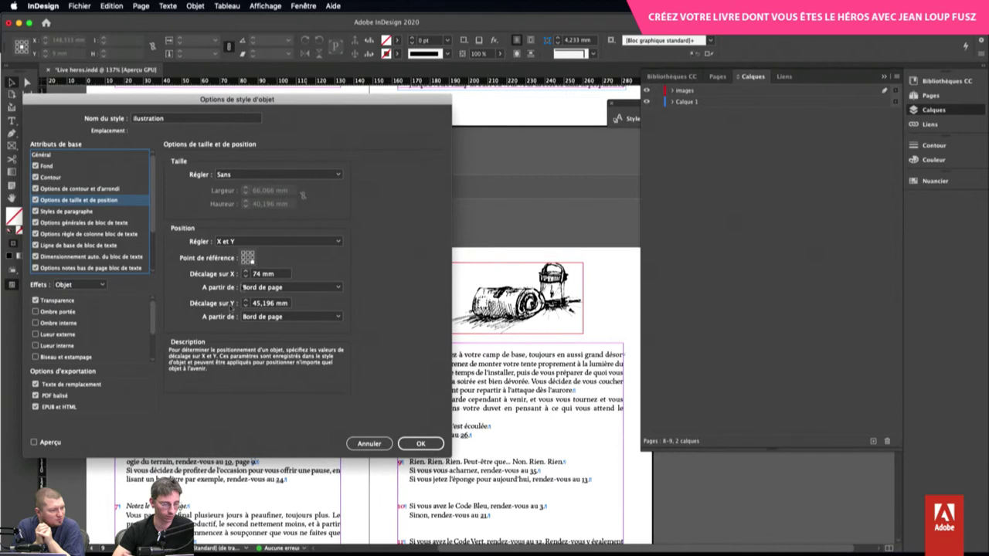
With the preview enabled, raise the "ilustration" style's X offset to 132 mm from the page edge and save the style
left_click(34, 442)
left_click(244, 271)
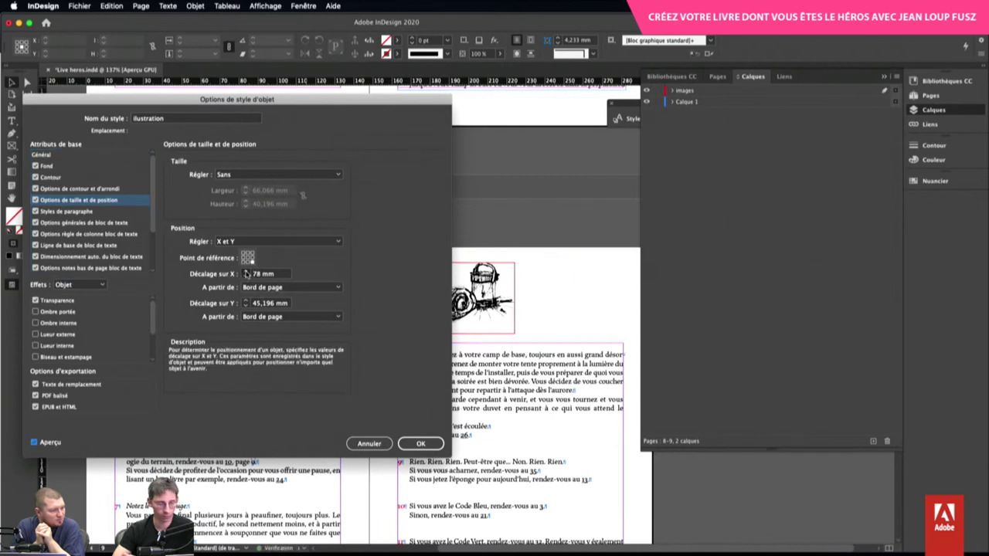
left_click(245, 271)
left_click(245, 271)
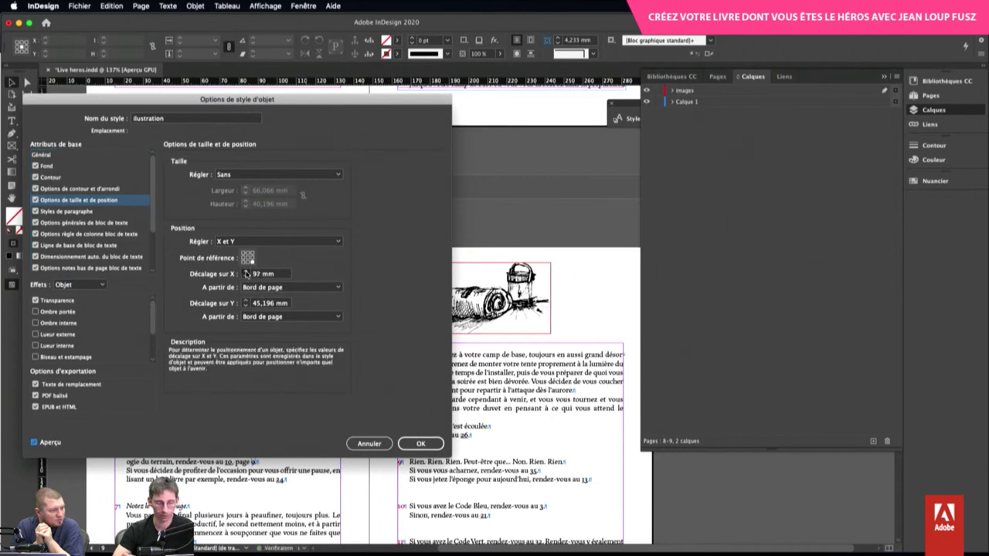
left_click(245, 271)
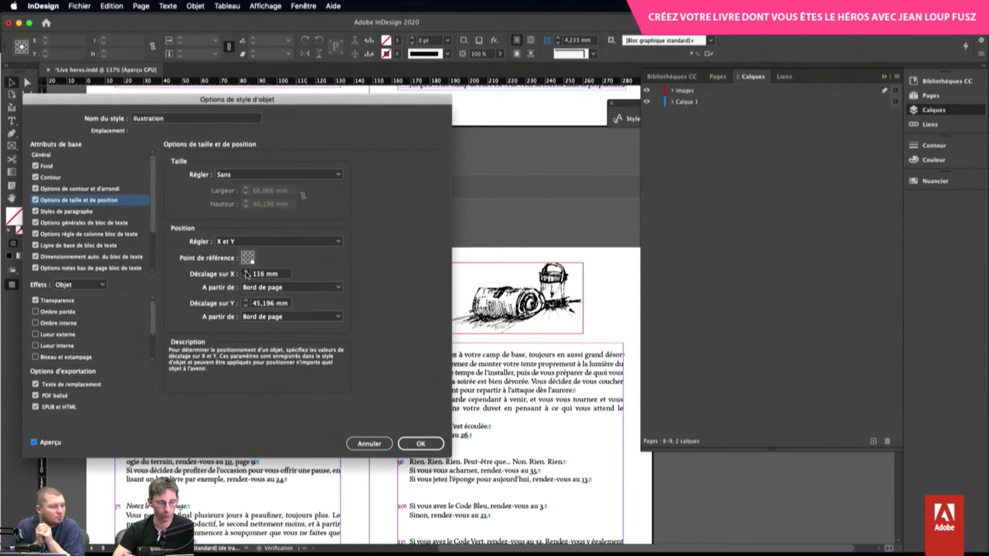
left_click(245, 271)
left_click(245, 271)
left_click(244, 271)
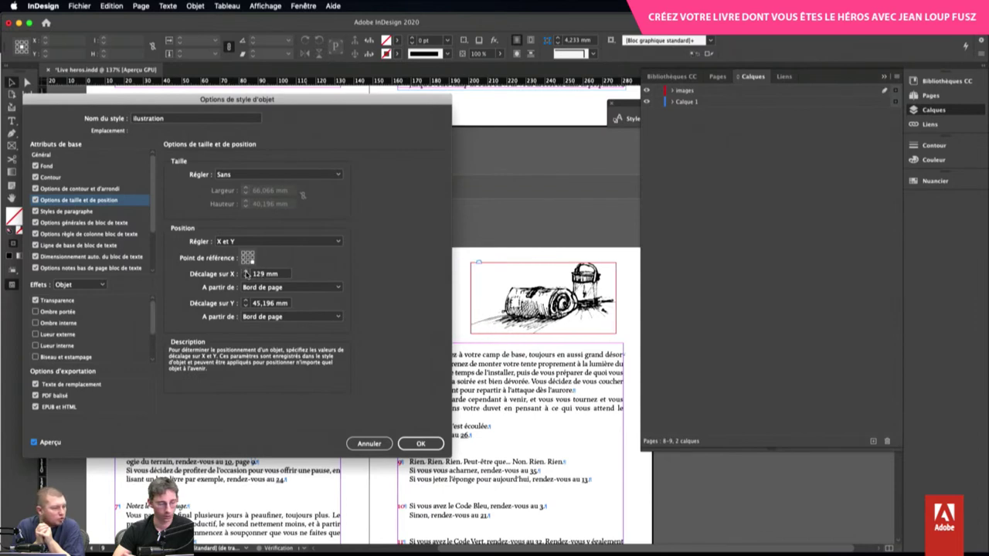
left_click(245, 272)
left_click(245, 271)
left_click(245, 271)
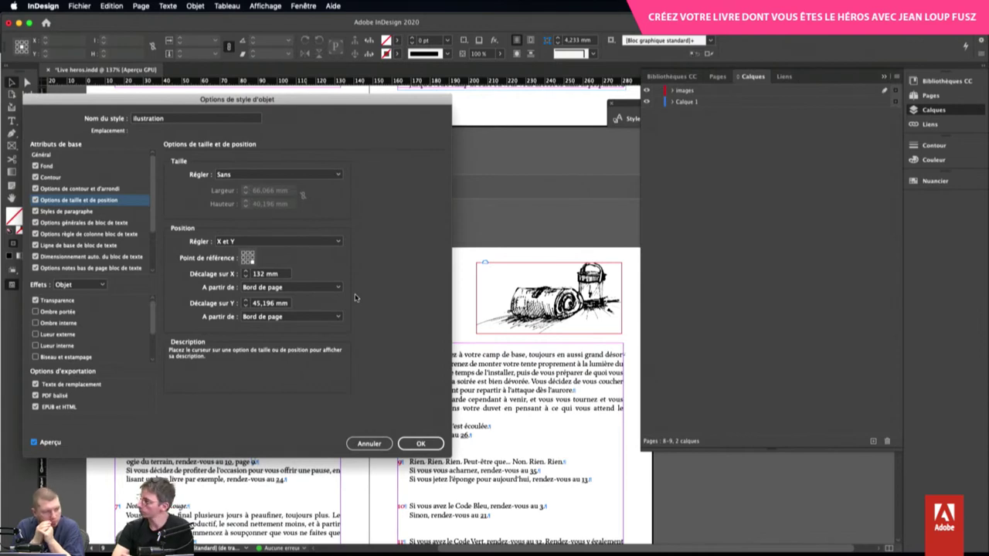
left_click(424, 444)
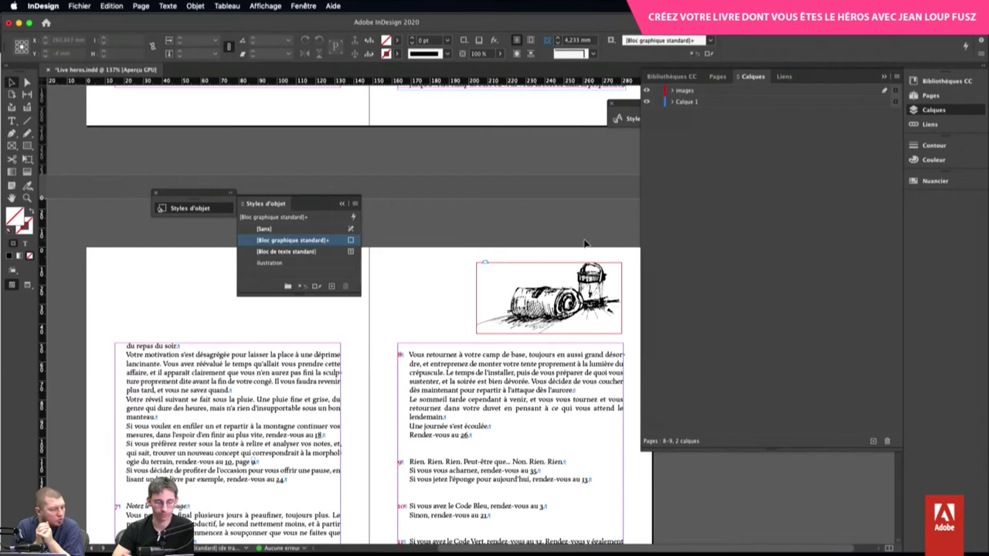
Check the open-book image's placement above the Code Bleu text on page 17 and collapse the object styles list
scroll(585, 244, "down", 15)
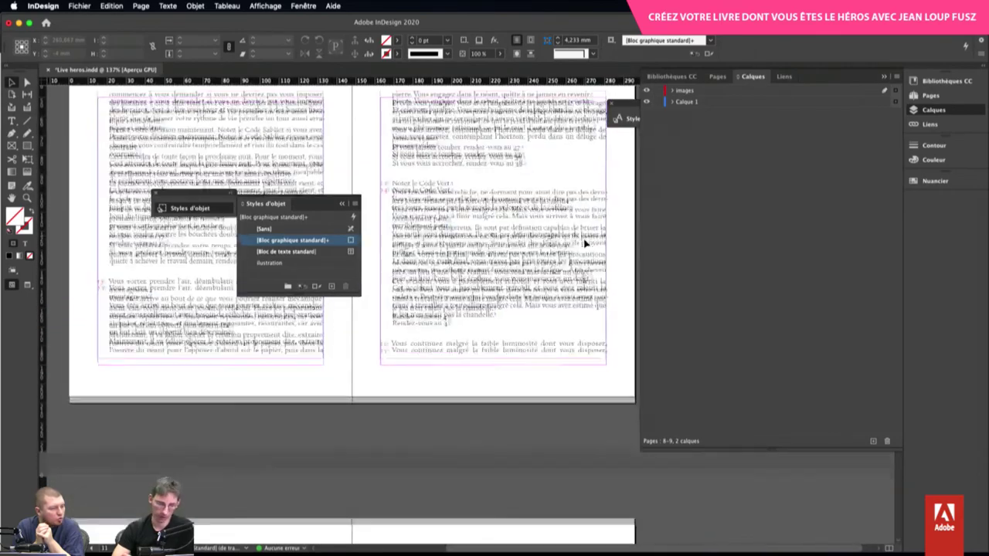
scroll(584, 244, "down", 10)
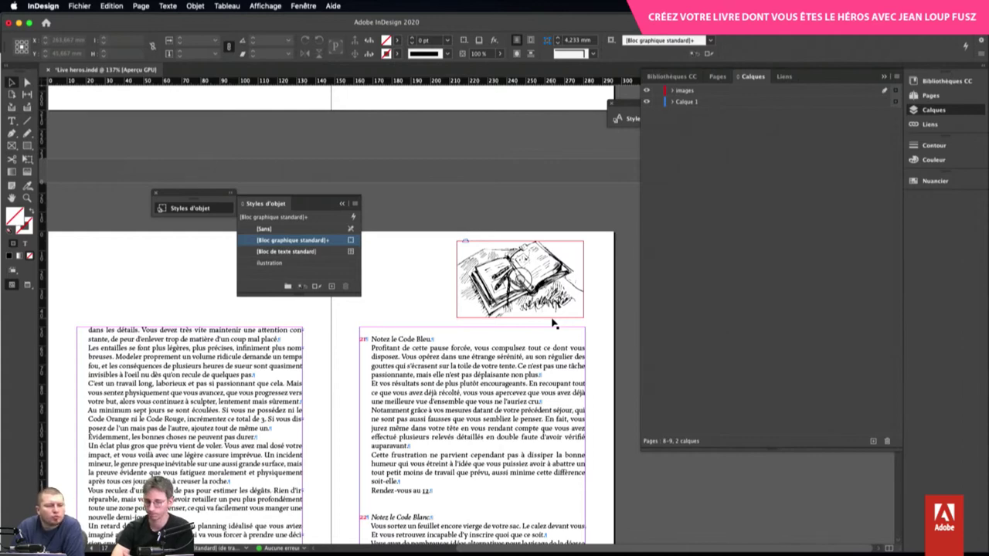
left_click(176, 211)
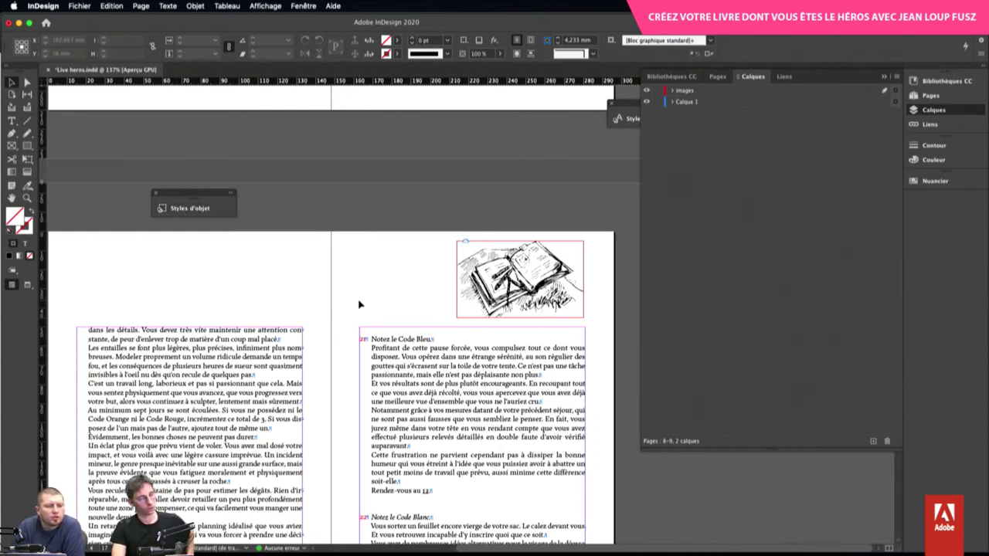
Save the document and clear the layers, character styles and cross-references panels from the workspace
scroll(358, 304, "down", 2)
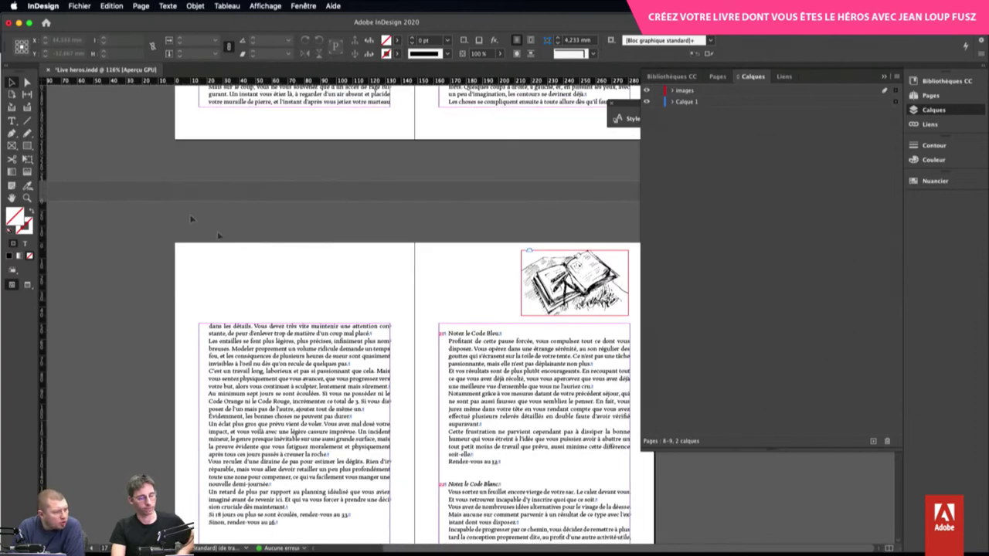
scroll(332, 300, "up", 3)
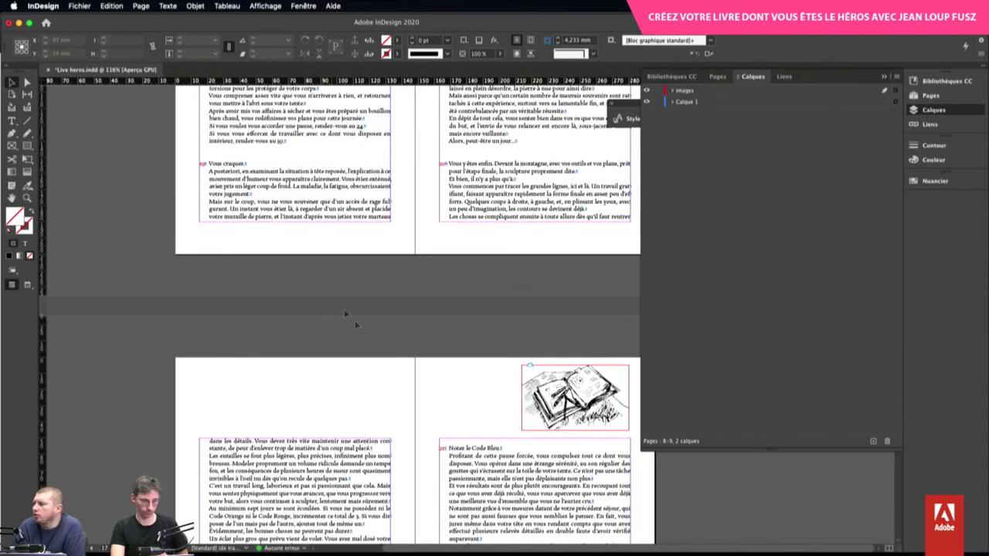
key("super+s")
scroll(387, 357, "up", 6)
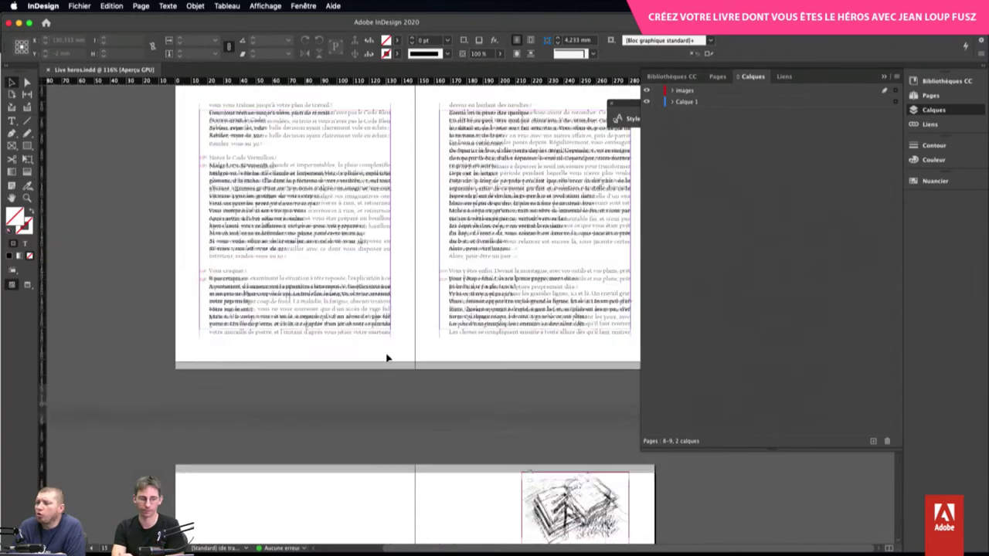
scroll(387, 358, "up", 3)
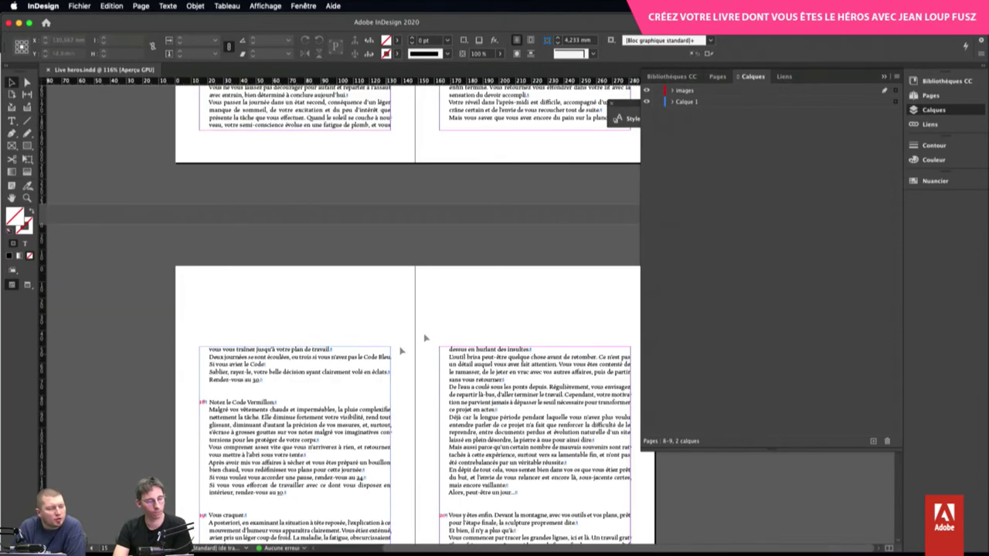
left_click(884, 77)
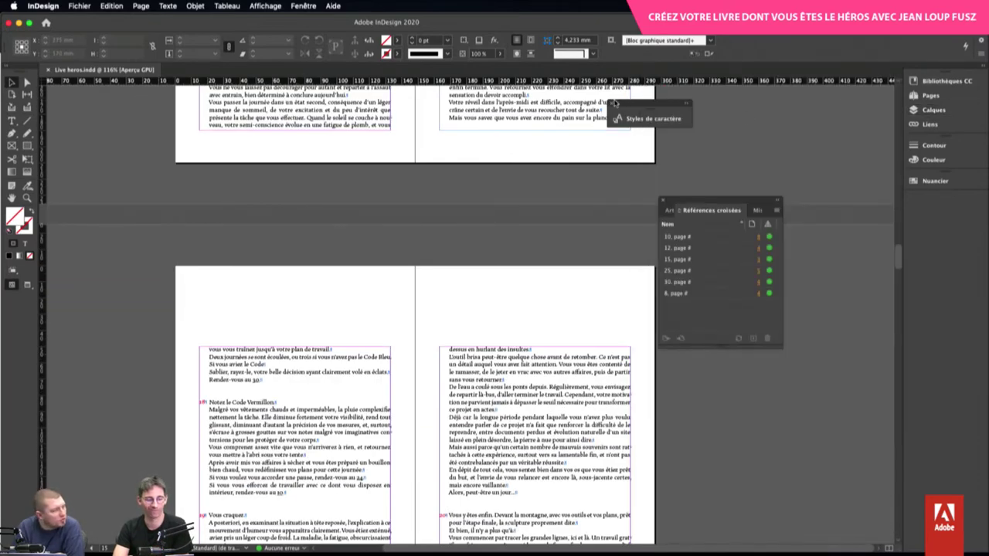
left_click(614, 103)
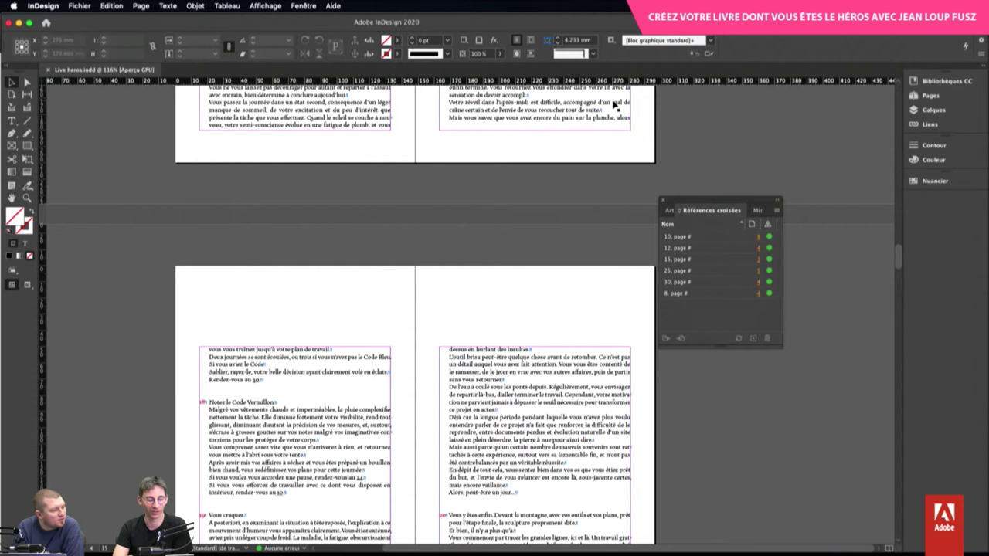
left_click(662, 200)
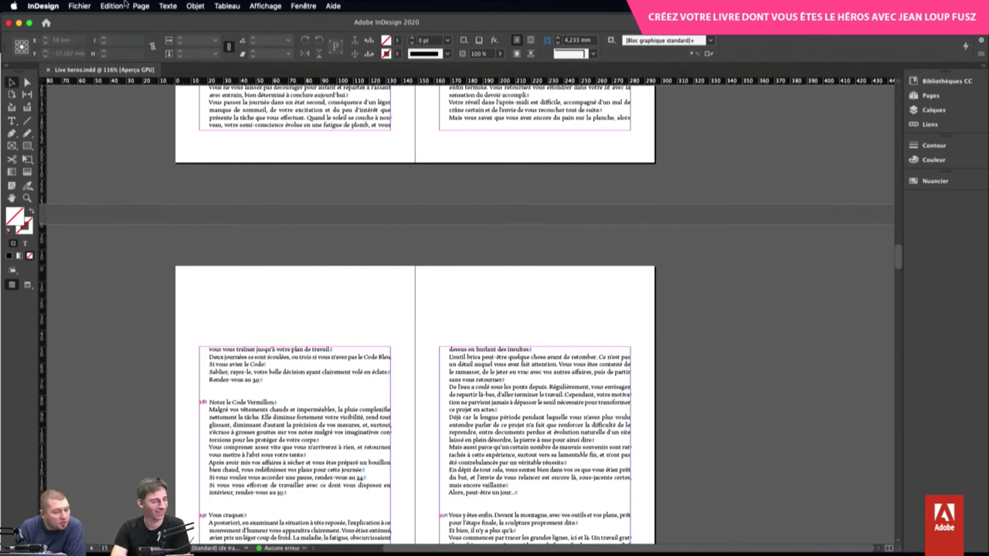
Review the interactive PDF export options for Live heros.pdf on the Desktop, leaving without exporting
left_click(77, 6)
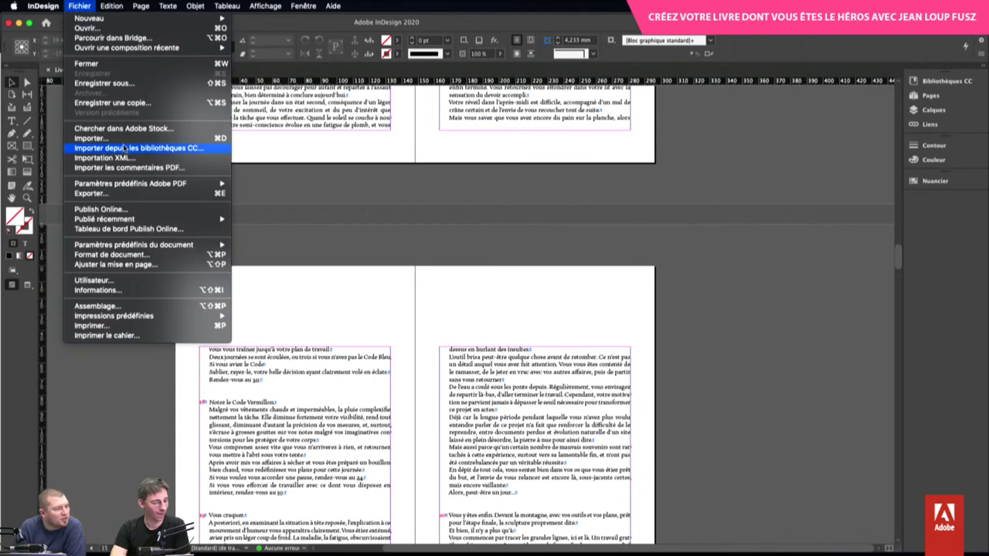
left_click(121, 194)
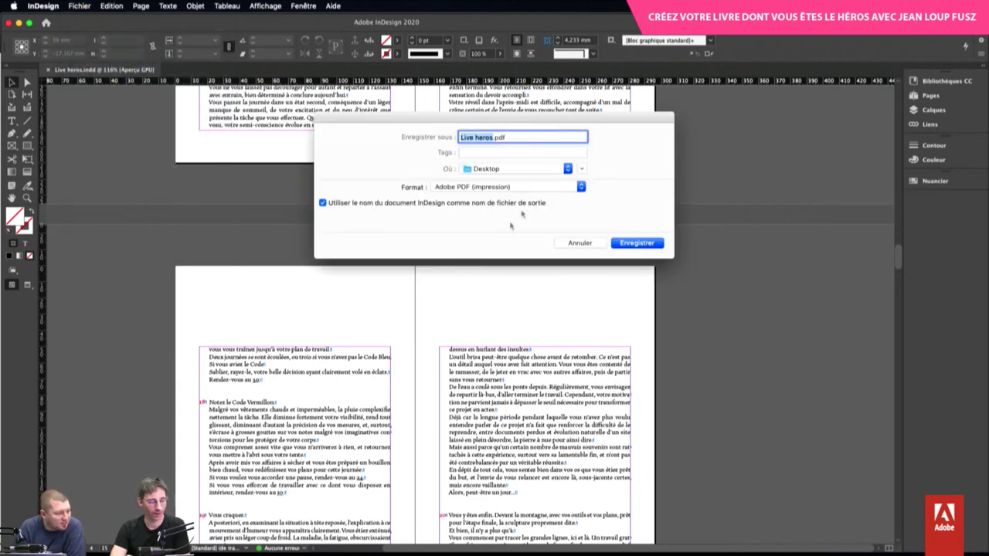
left_click(480, 187)
left_click(476, 195)
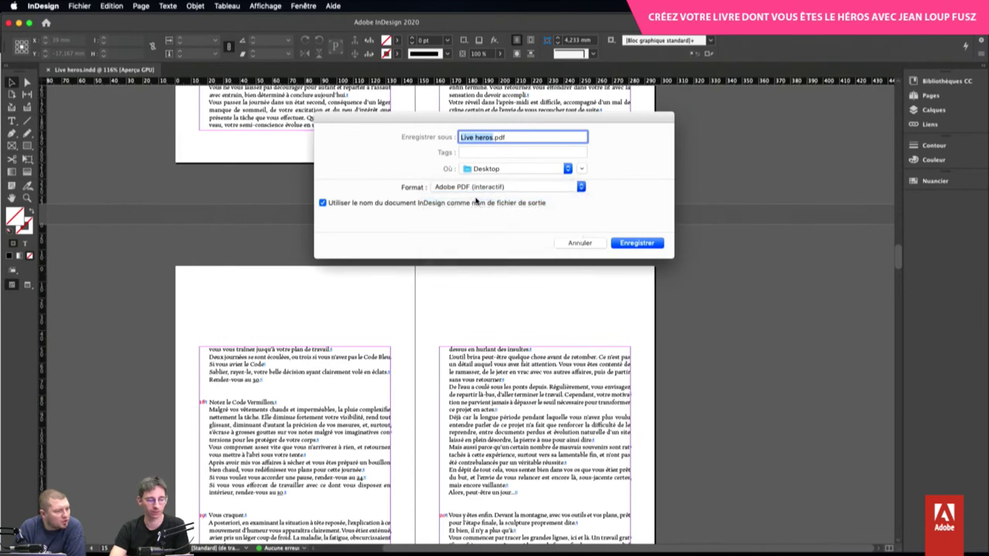
left_click(653, 244)
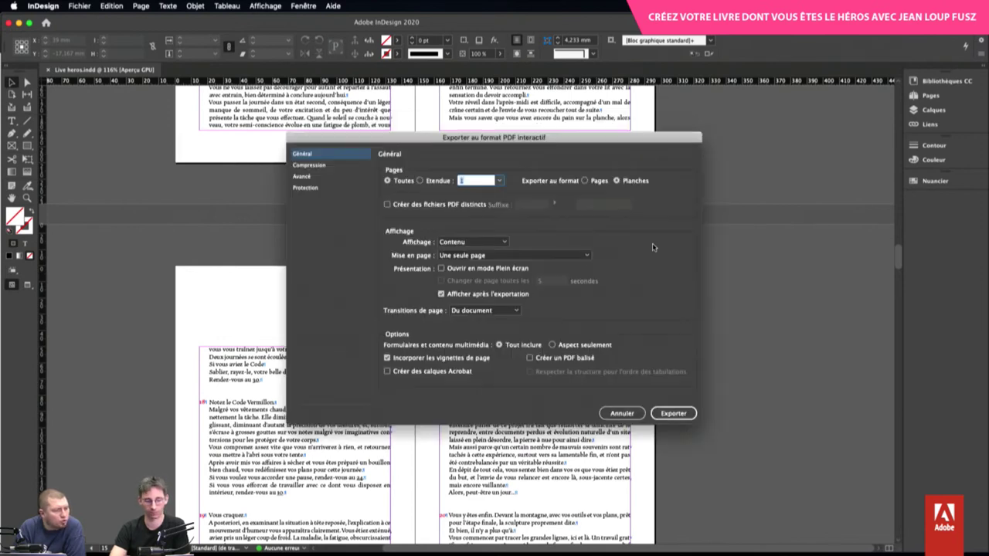
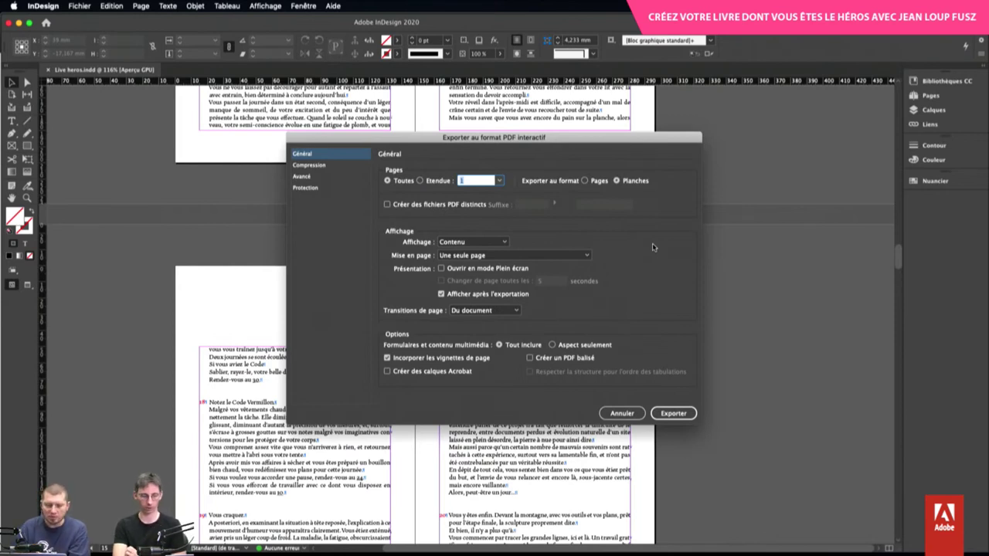
left_click(620, 413)
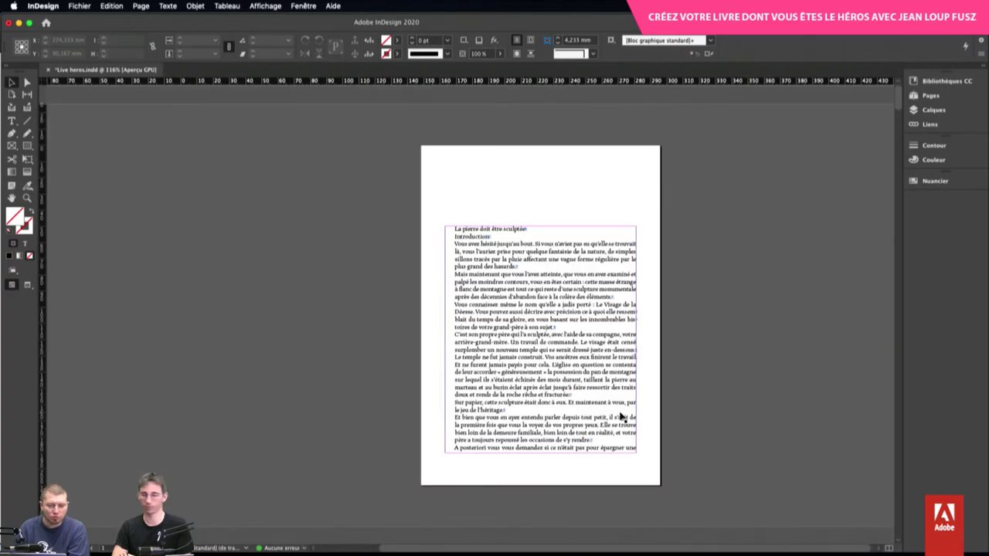
Show the shared CC library, and from the second computer's title page add only the selected text frame to it as a text item
scroll(621, 417, "down", 10)
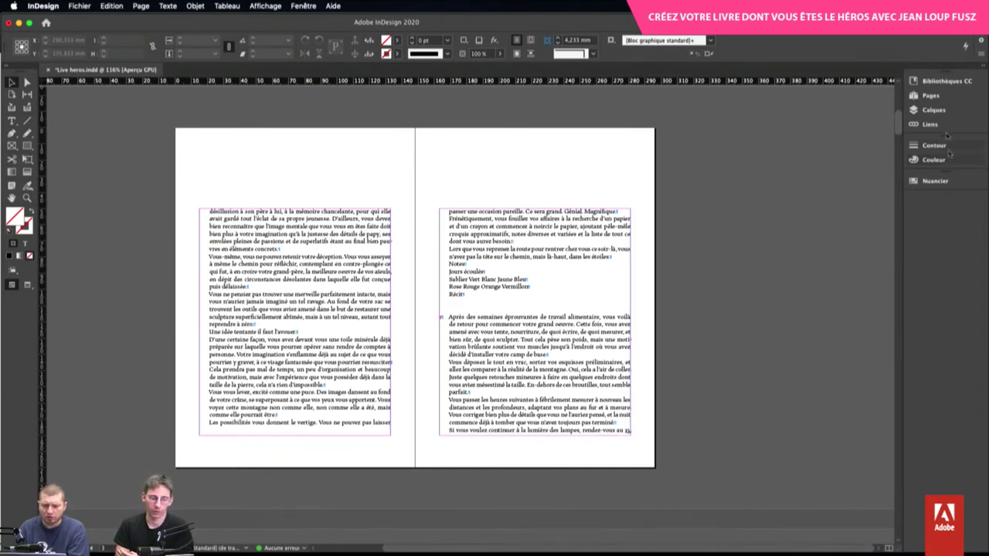
left_click(944, 81)
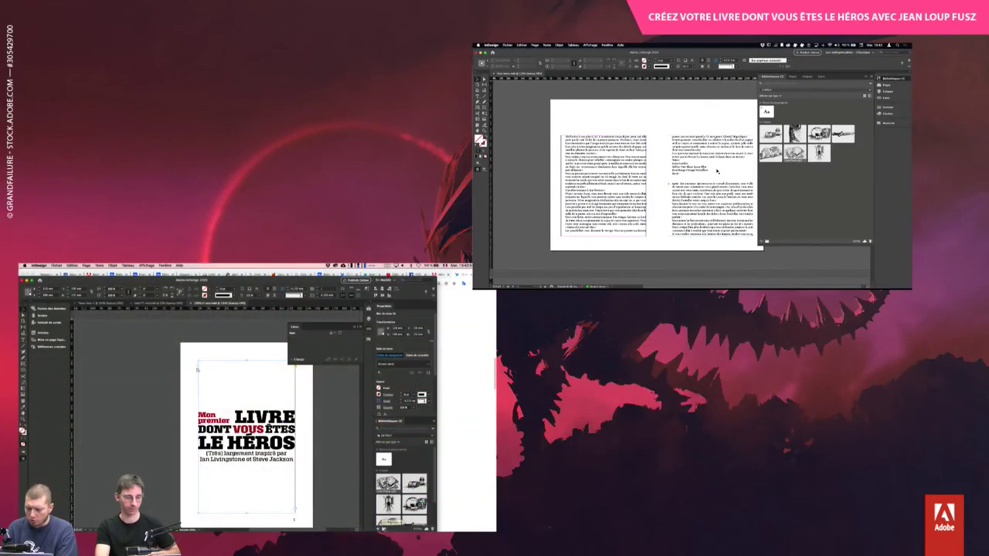
left_click(378, 527)
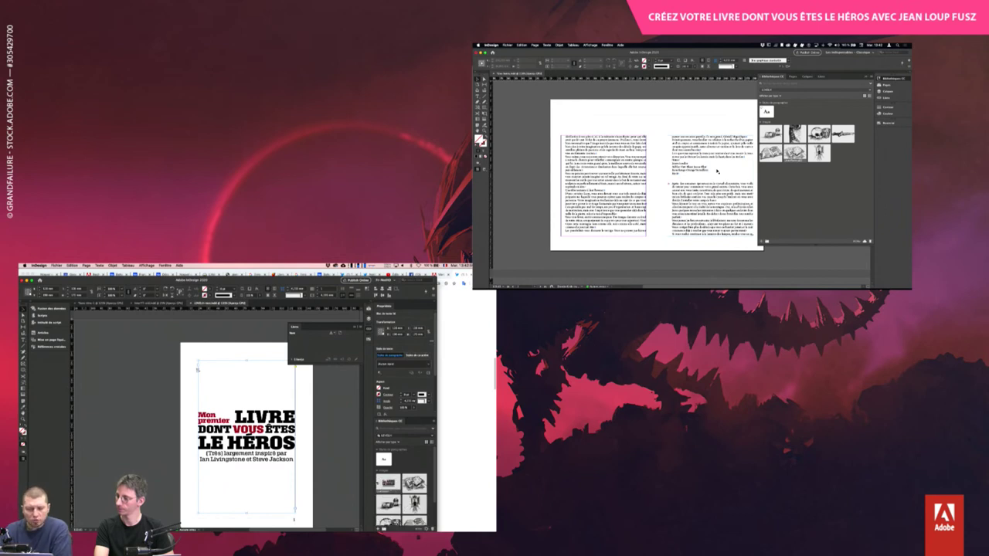
right_click(377, 501)
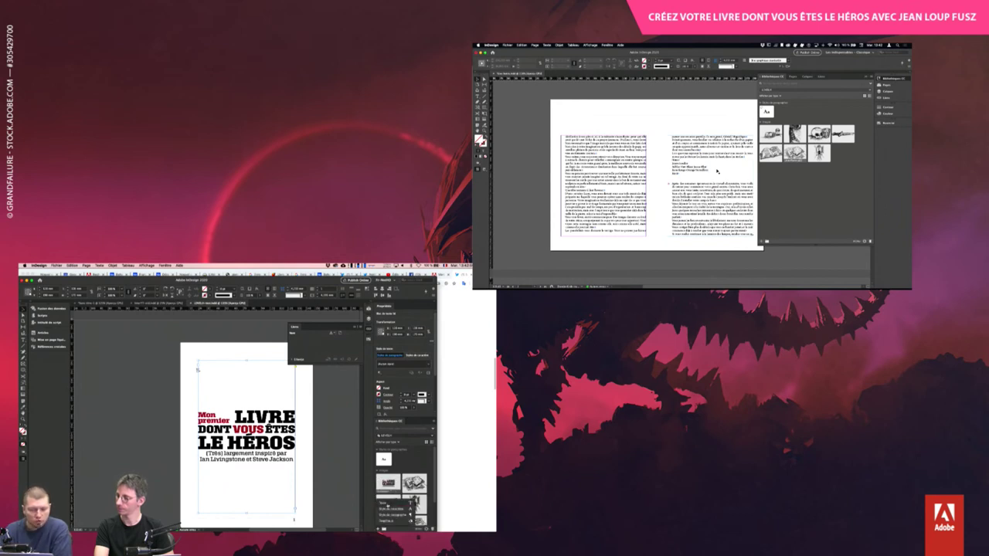
left_click(382, 502)
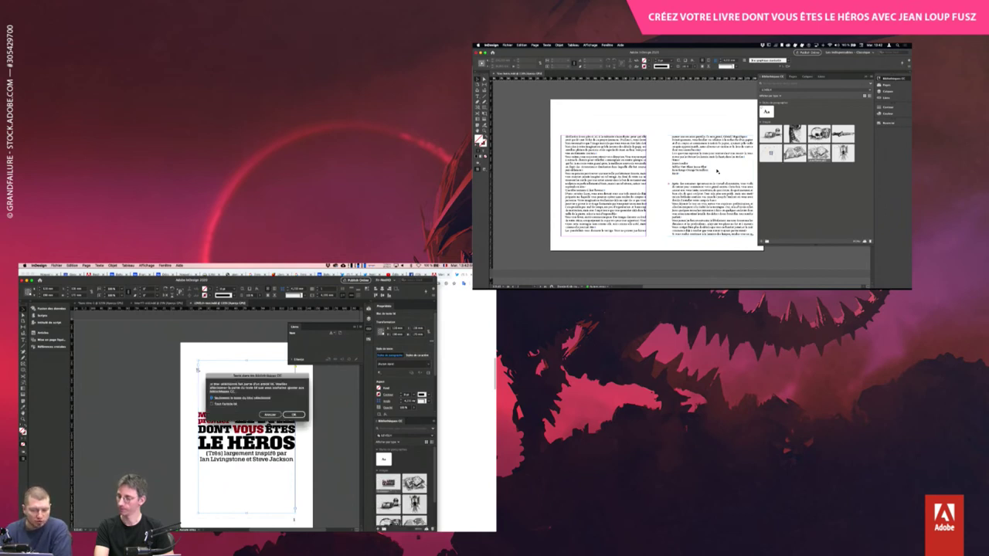
left_click(293, 415)
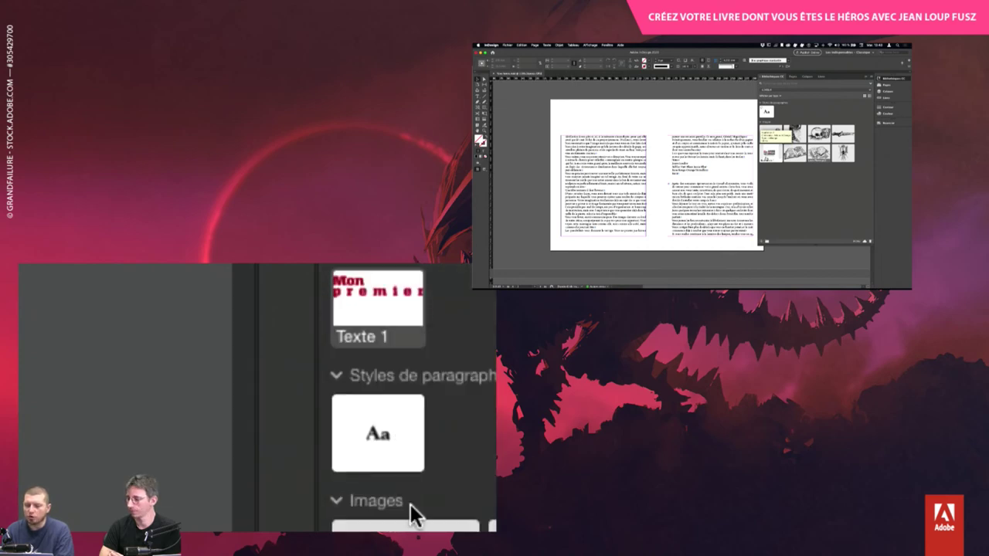
Check the shared text item and illustrations in the library beside the introduction pages, and collapse the library
scroll(410, 505, "down", 3)
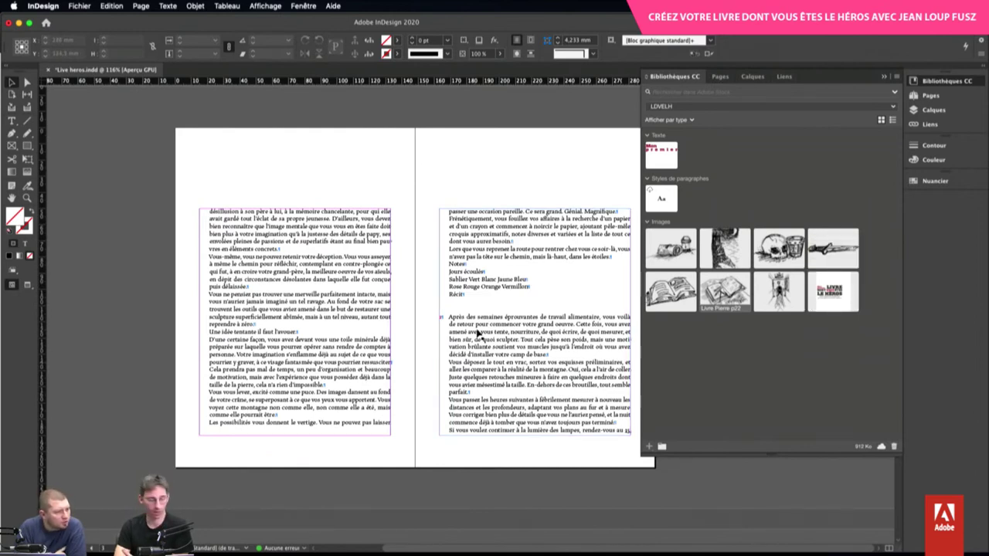
scroll(478, 334, "up", 1)
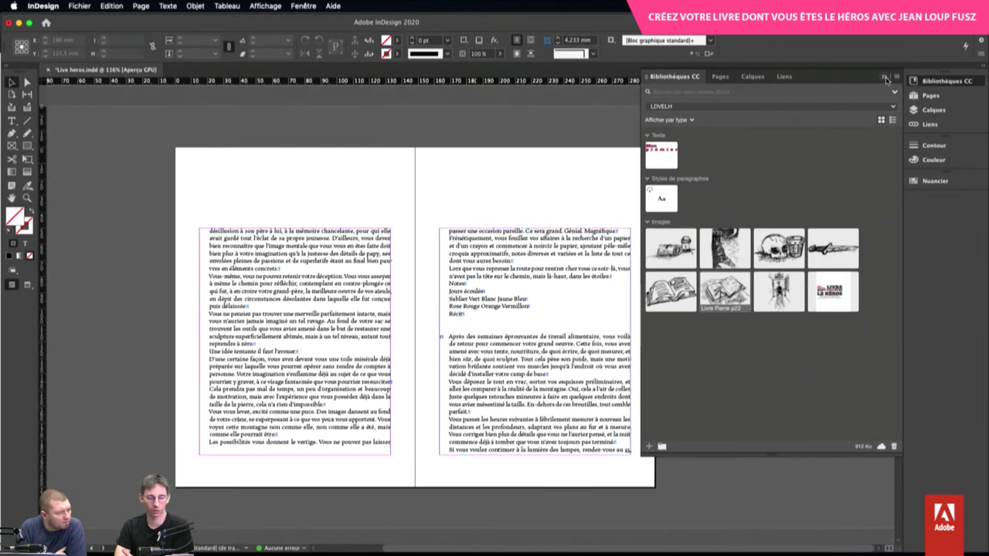
left_click(885, 77)
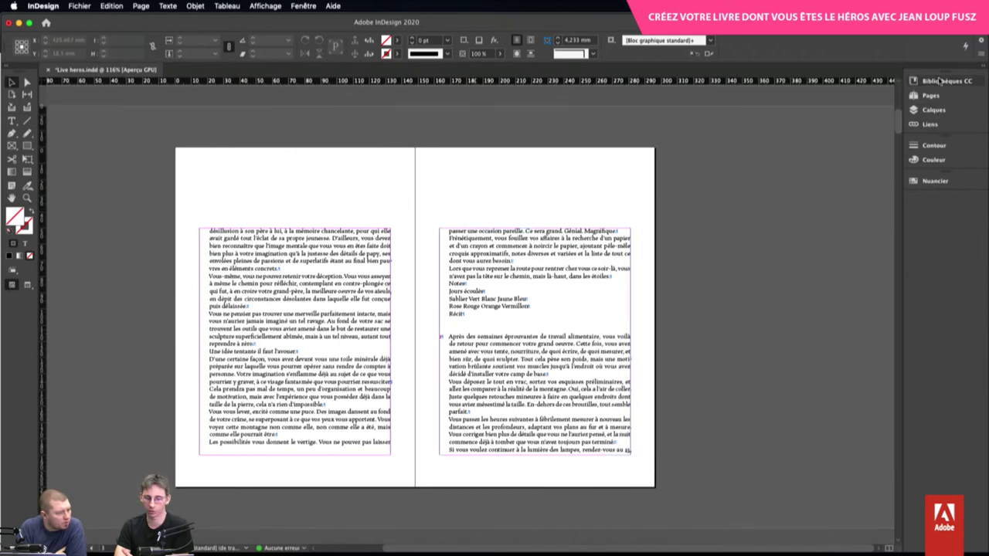
Insert two pages before page 1 using the A-Gabarit master
left_click(927, 95)
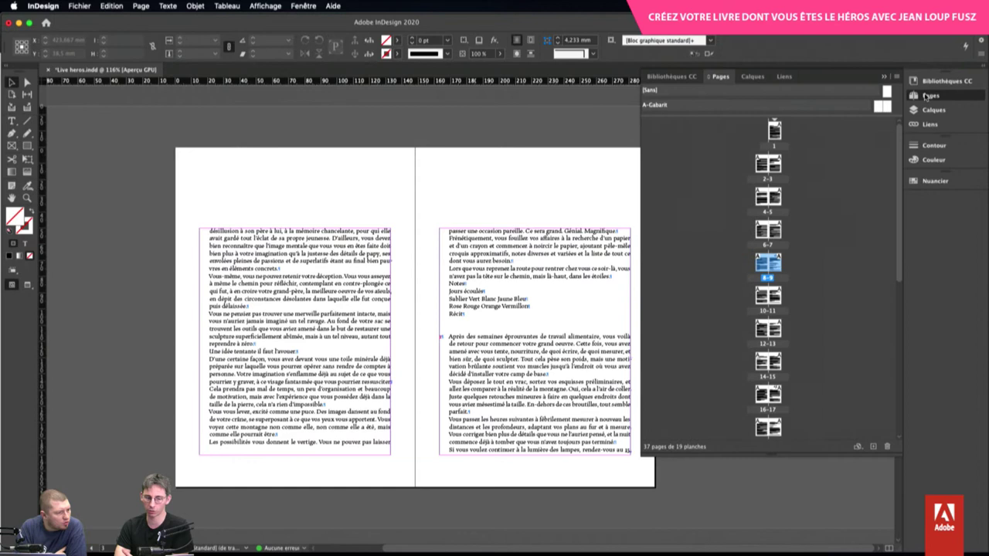
left_click(774, 128)
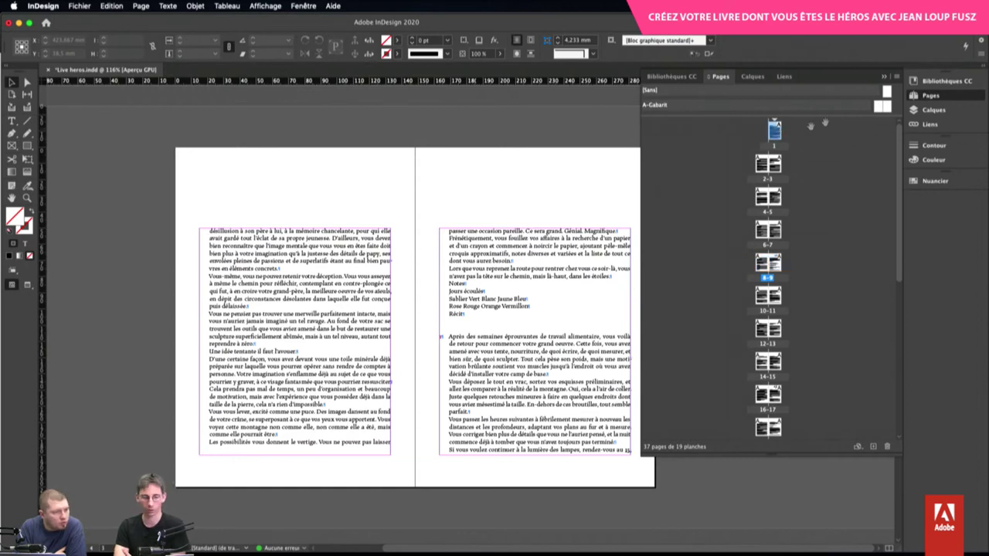
left_click(896, 77)
left_click(726, 80)
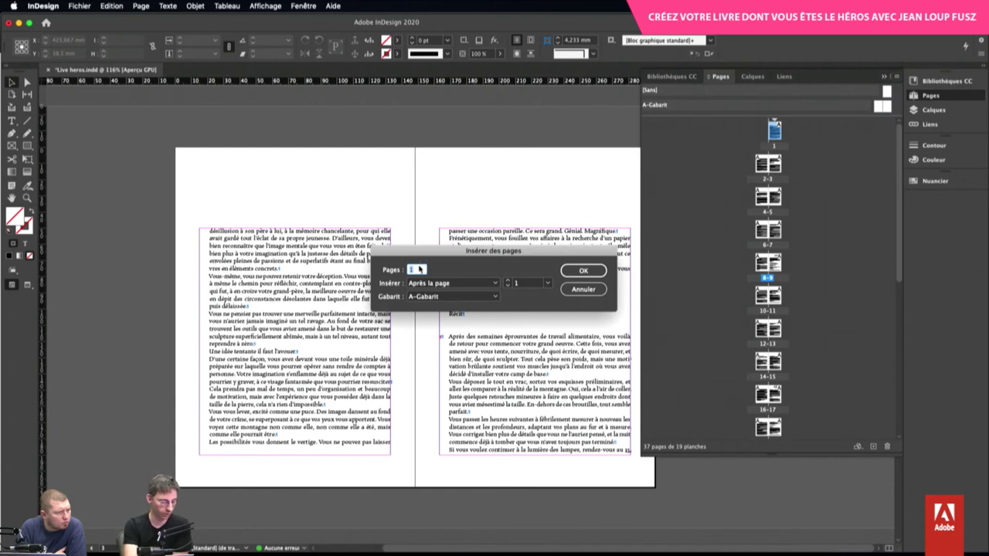
type("2")
left_click(464, 283)
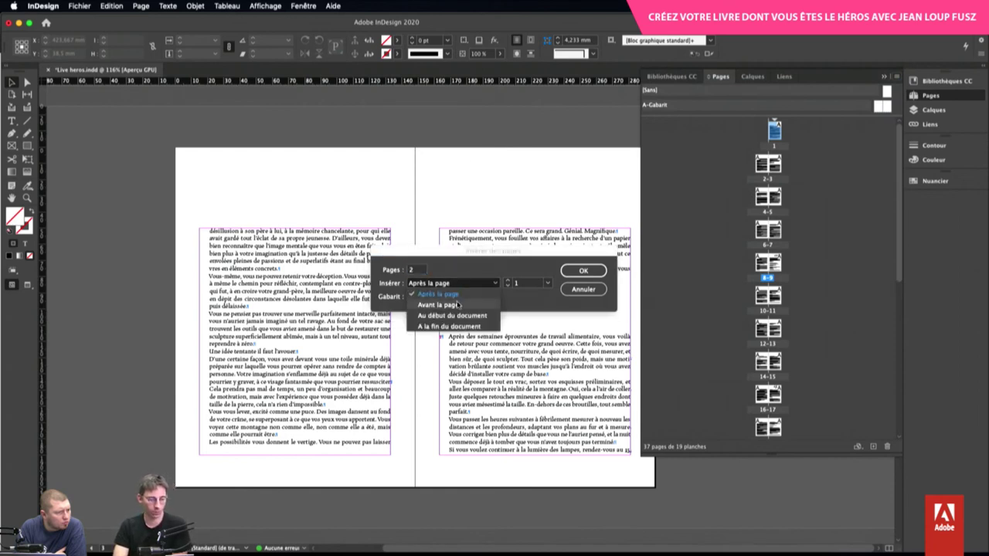
left_click(437, 304)
left_click(583, 271)
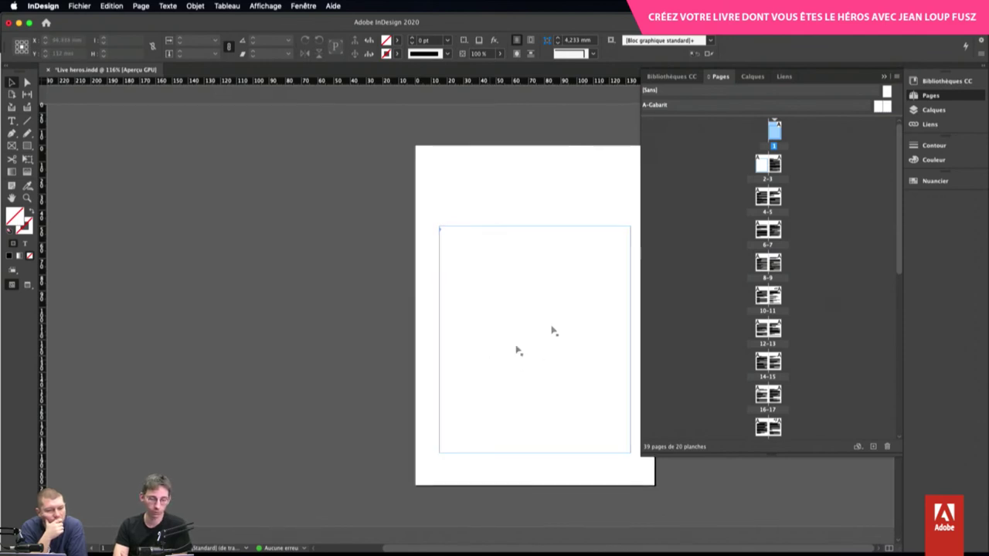
Move the empty text frame off page 1 onto the pasteboard beside it, at about X -92 mm and Y 113 mm, and narrow the Pages panel
double_click(774, 132)
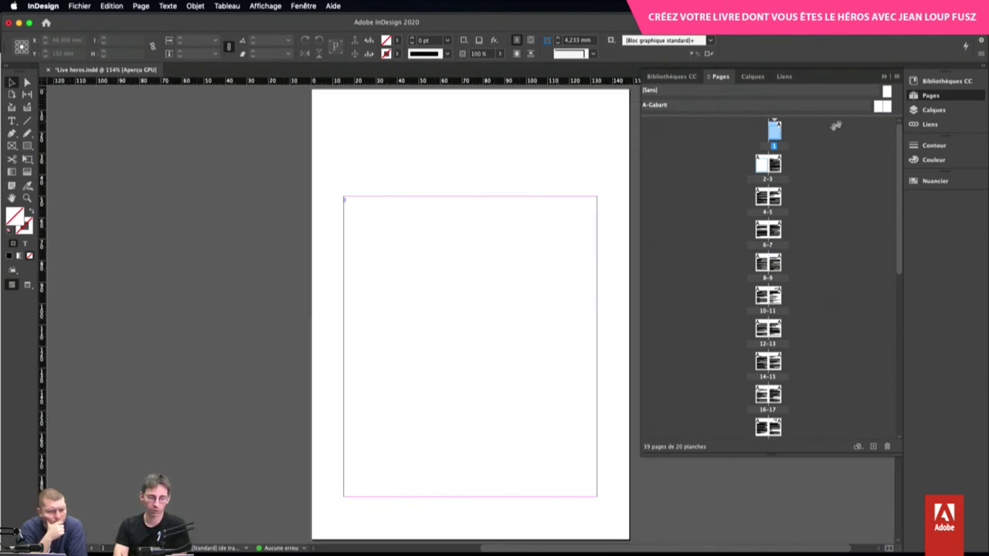
left_click(415, 317)
left_click(415, 318)
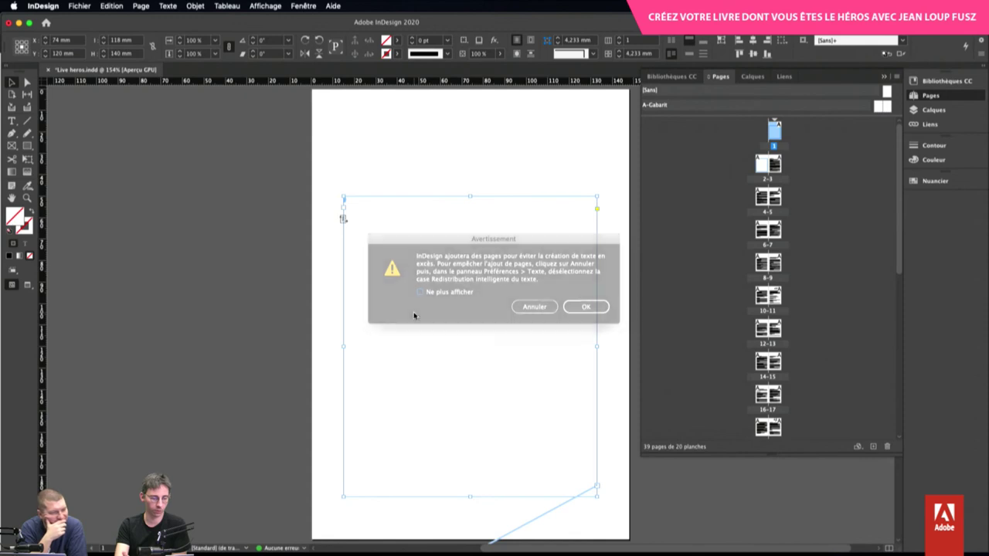
left_click(535, 307)
left_click_drag(488, 296, 132, 280)
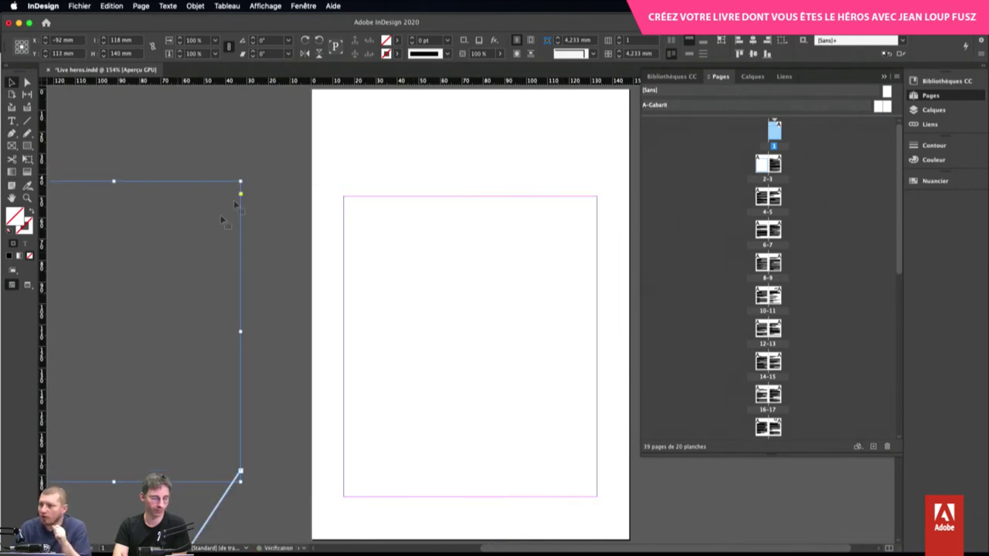
left_click(287, 126)
scroll(603, 256, "down", 5)
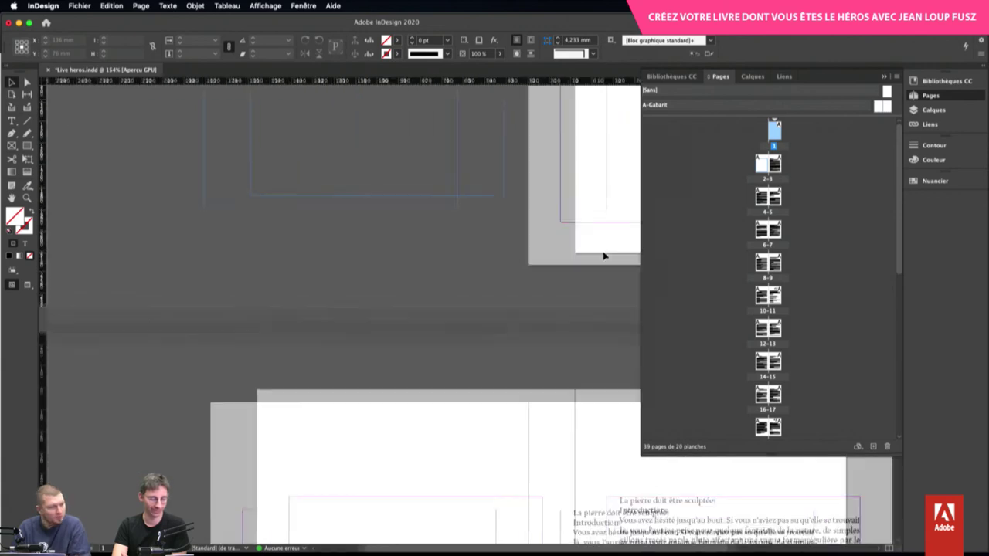
scroll(604, 256, "up", 5)
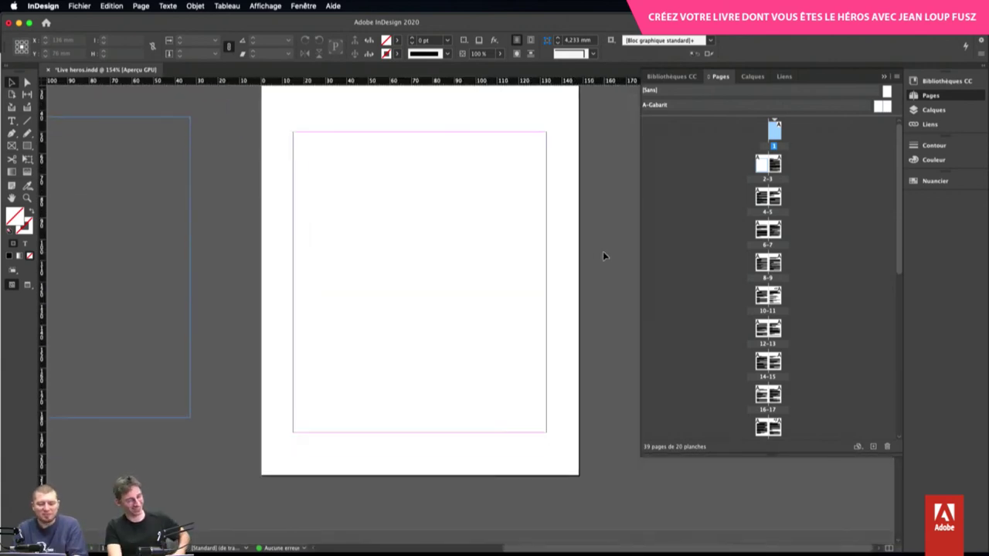
scroll(603, 255, "up", 1)
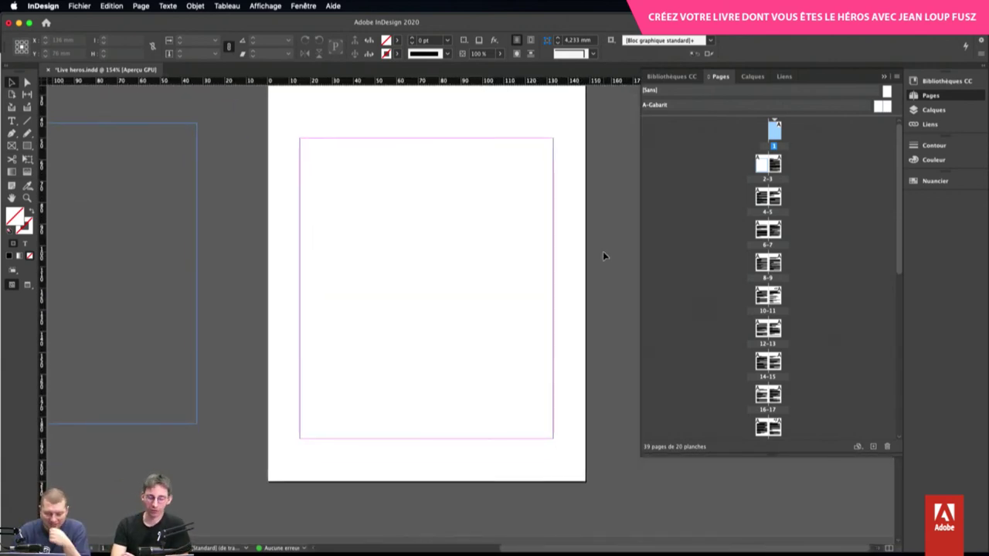
scroll(603, 251, "down", 1)
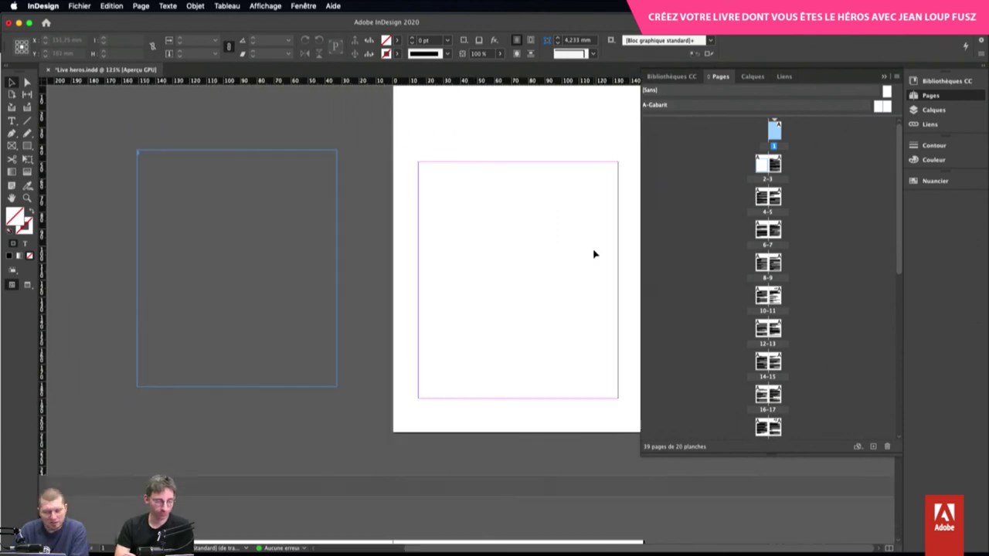
scroll(595, 254, "up", 3)
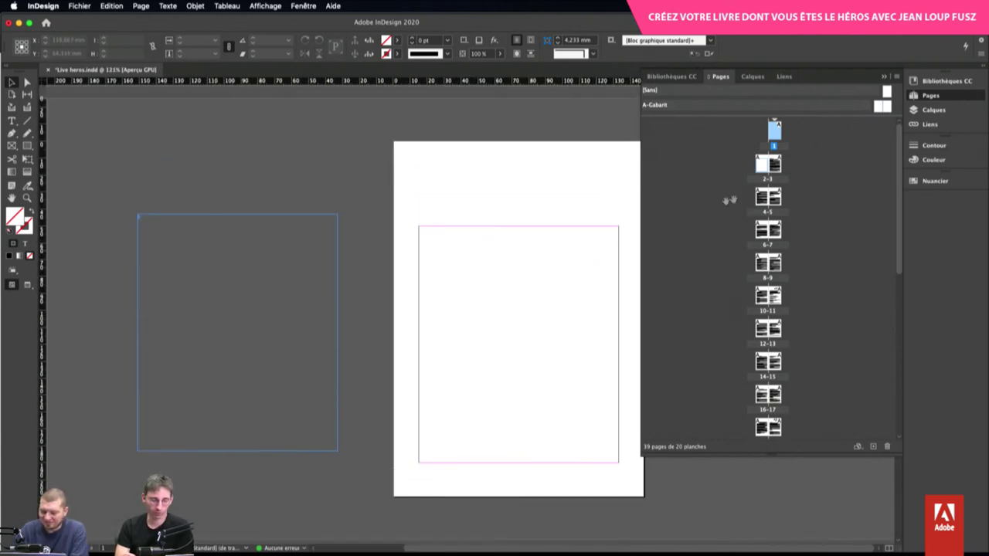
left_click_drag(641, 209, 722, 210)
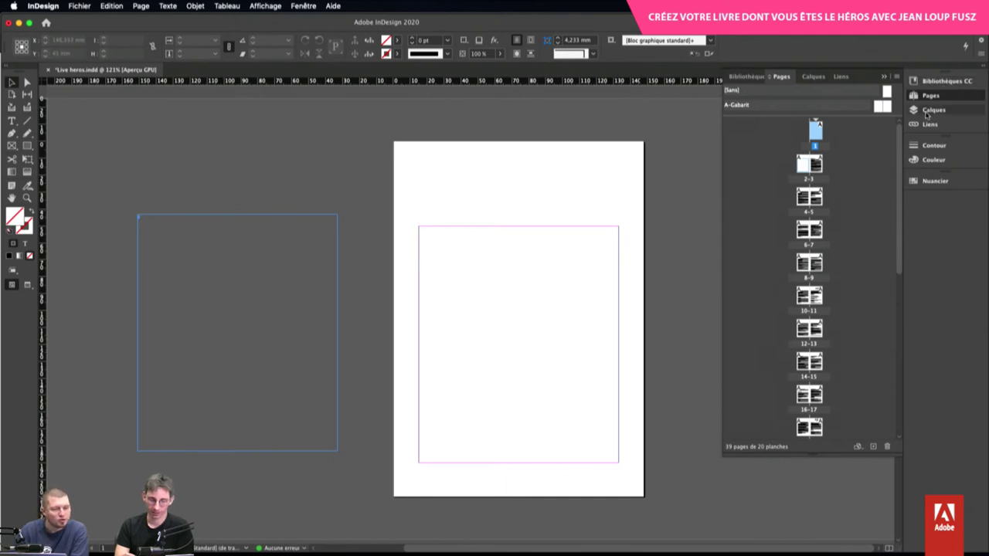
Place the Titre Couverture item from the LDVELH library on page 1 and centre it horizontally on the page
left_click(938, 81)
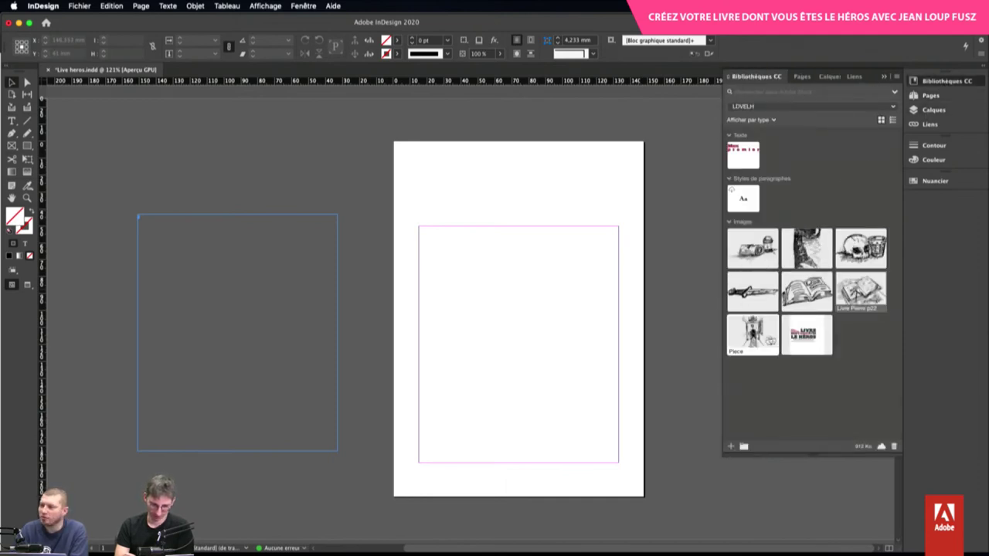
left_click_drag(806, 333, 530, 292)
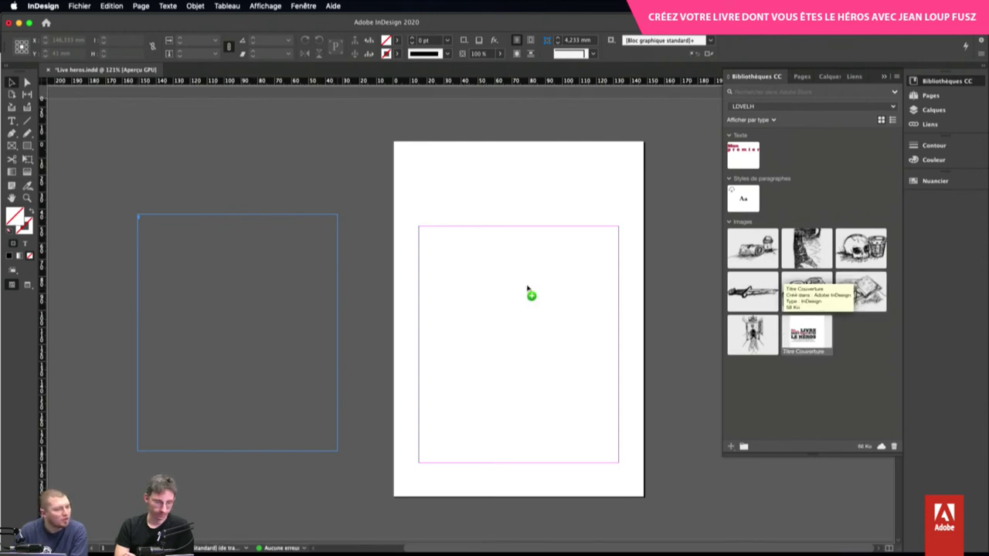
left_click(516, 280)
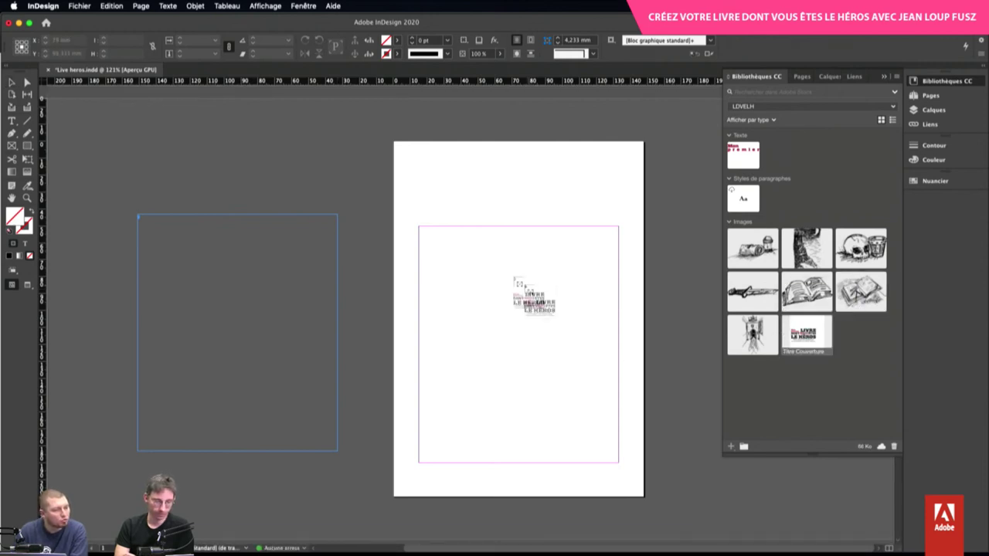
left_click(413, 170)
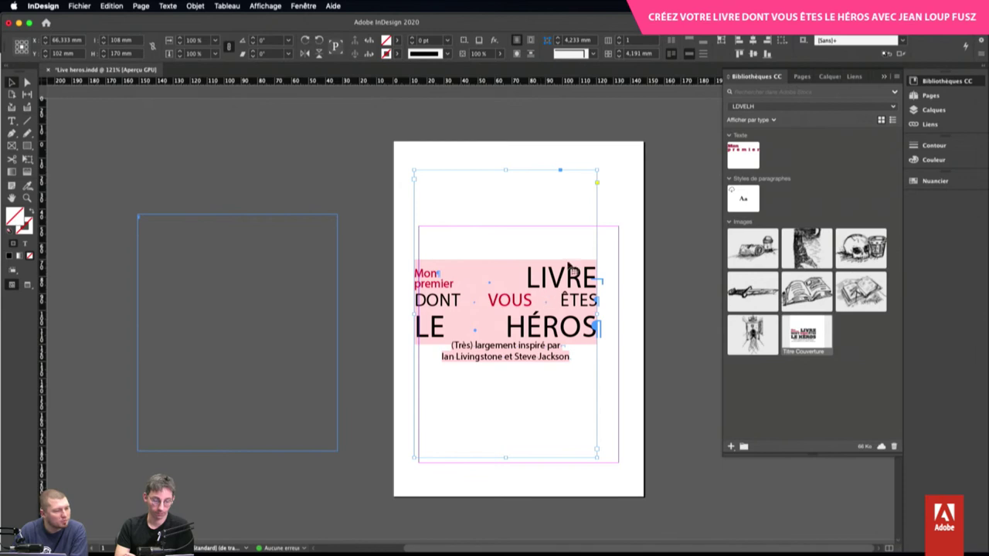
left_click_drag(567, 272, 582, 286)
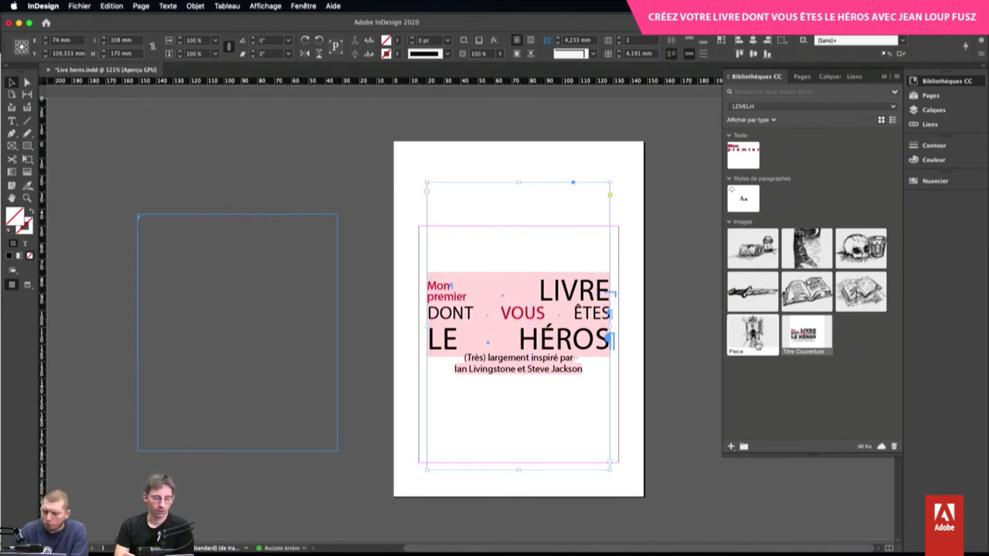
Check the document's missing Roster Bold and Roster Regular fonts in the font finder, and close it without replacing anything
left_click(167, 7)
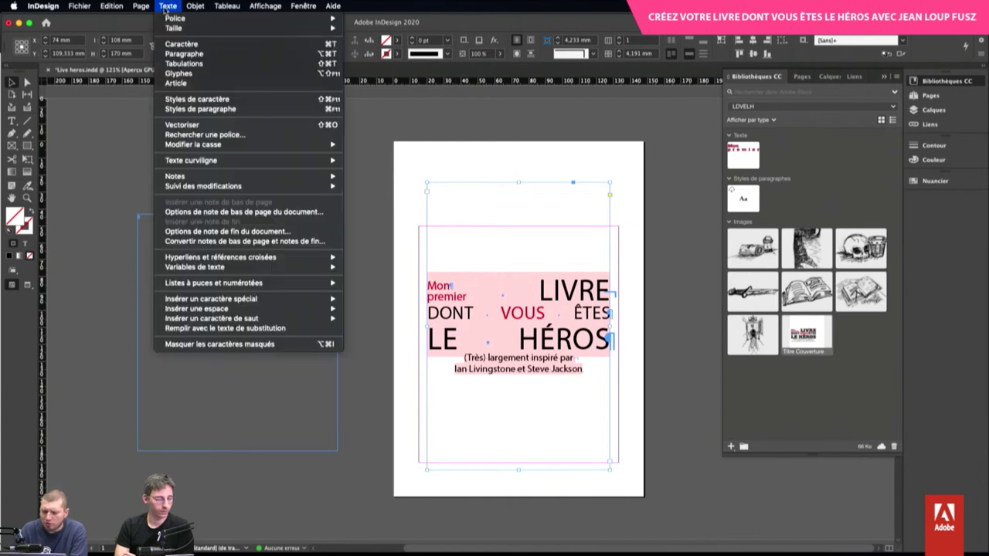
left_click(204, 134)
left_click(385, 236)
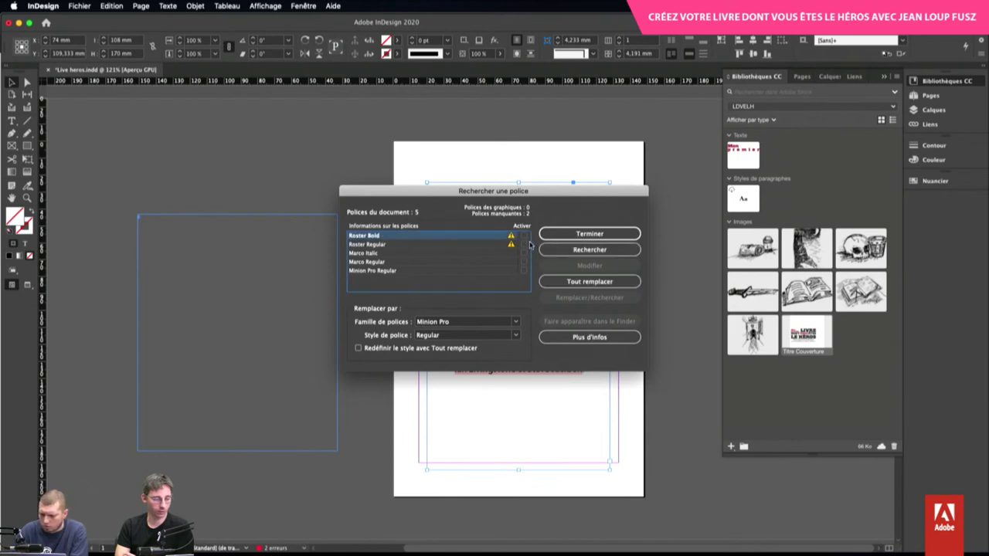
left_click(477, 245)
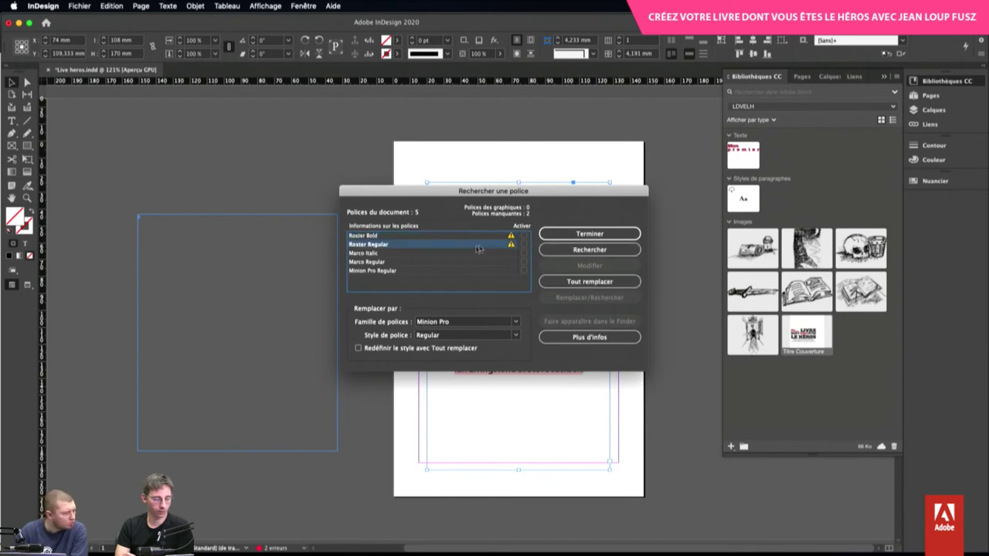
left_click(522, 236)
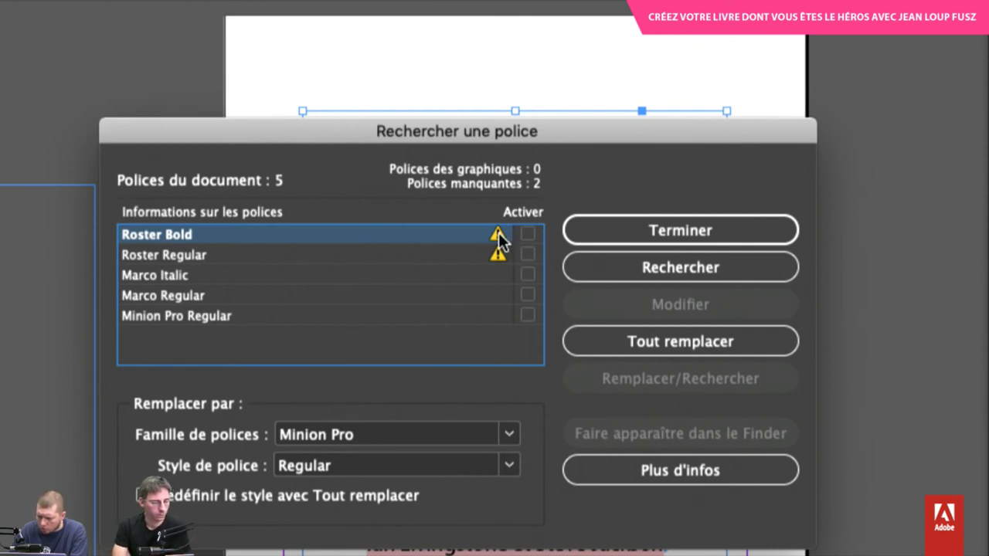
left_click(624, 240)
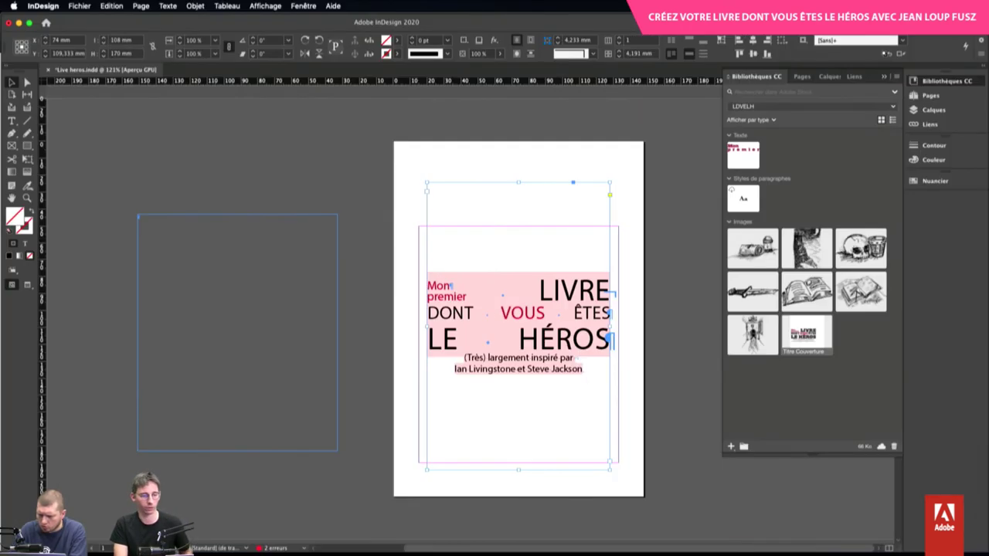
Switch to Creative Cloud, open Adobe Fonts in the browser, search for the Roster family and examine its available styles
key("super+Tab")
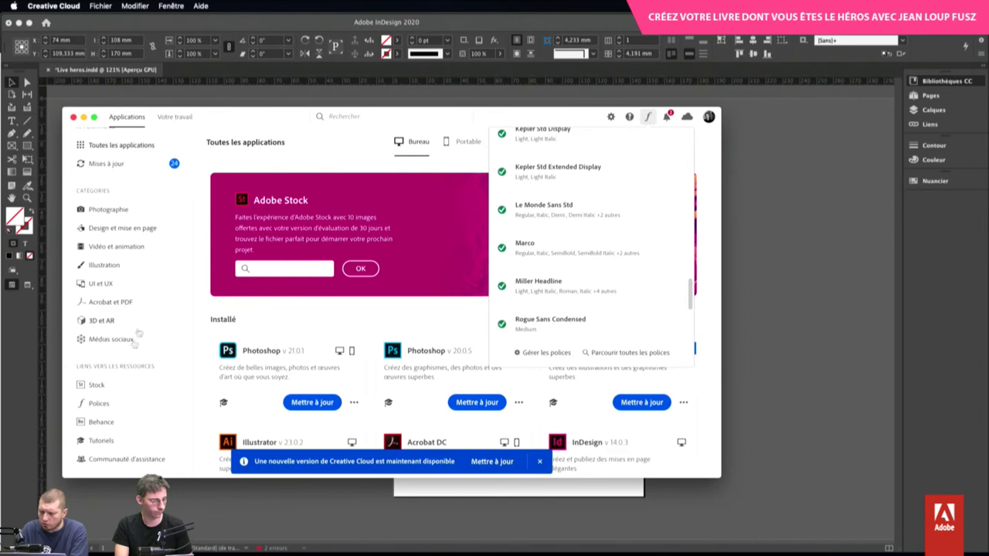
left_click(99, 404)
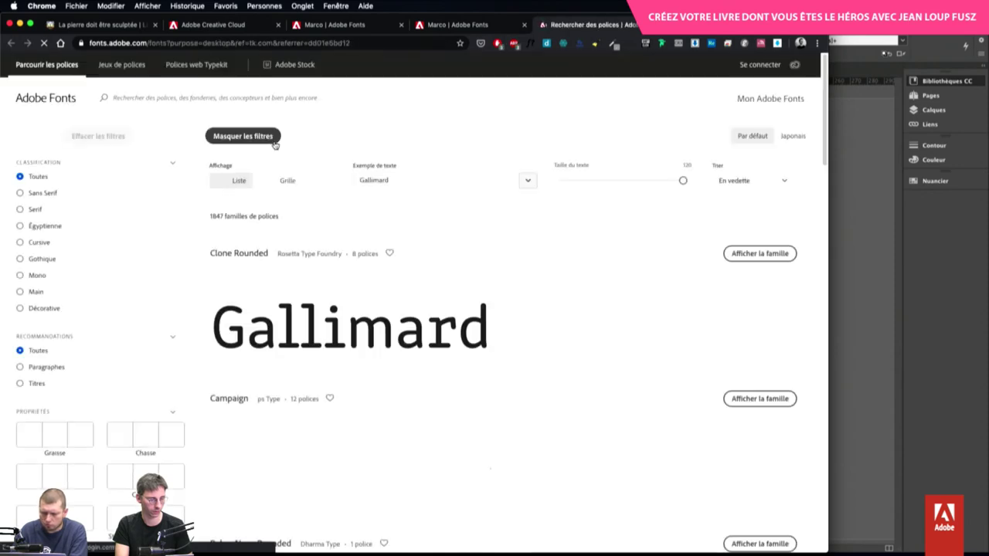
left_click(208, 98)
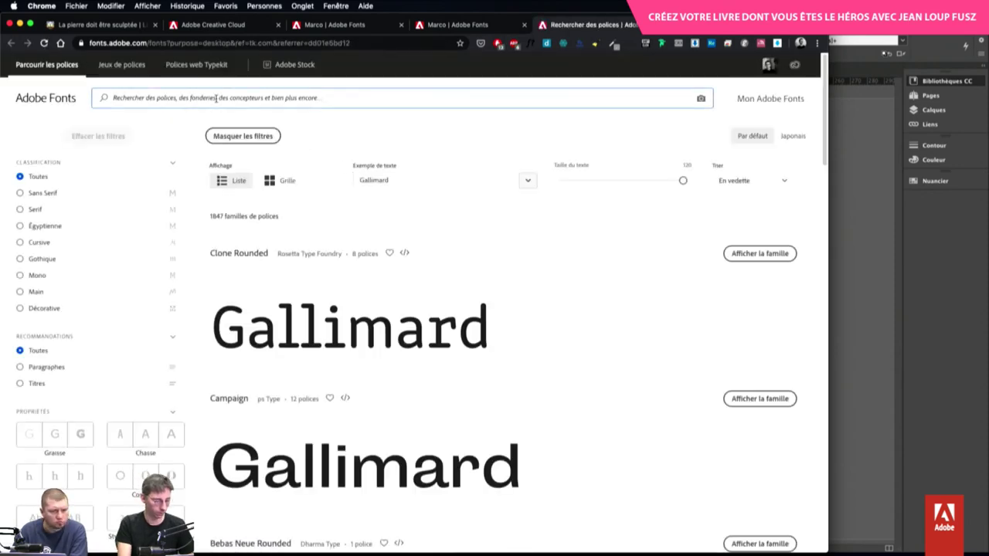
type("loster")
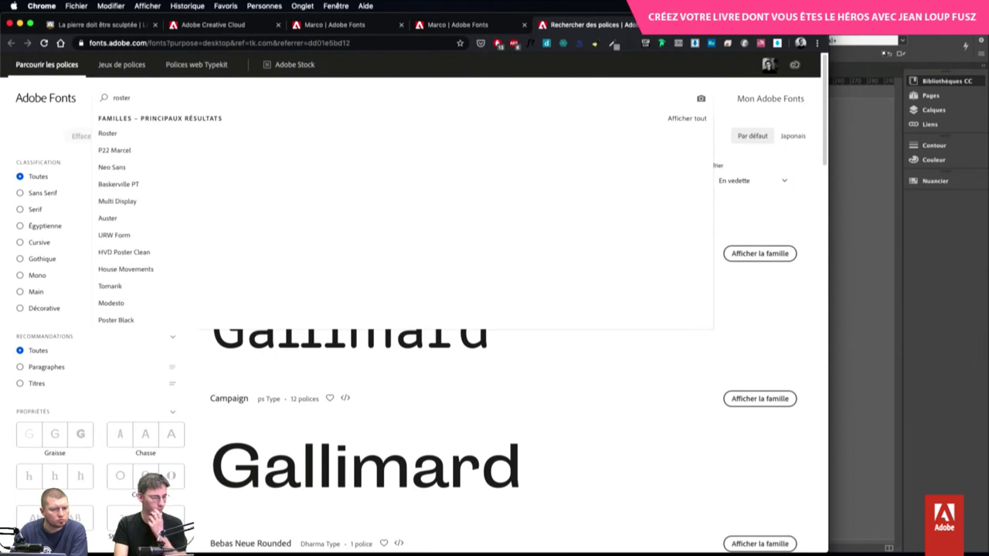
left_click(157, 138)
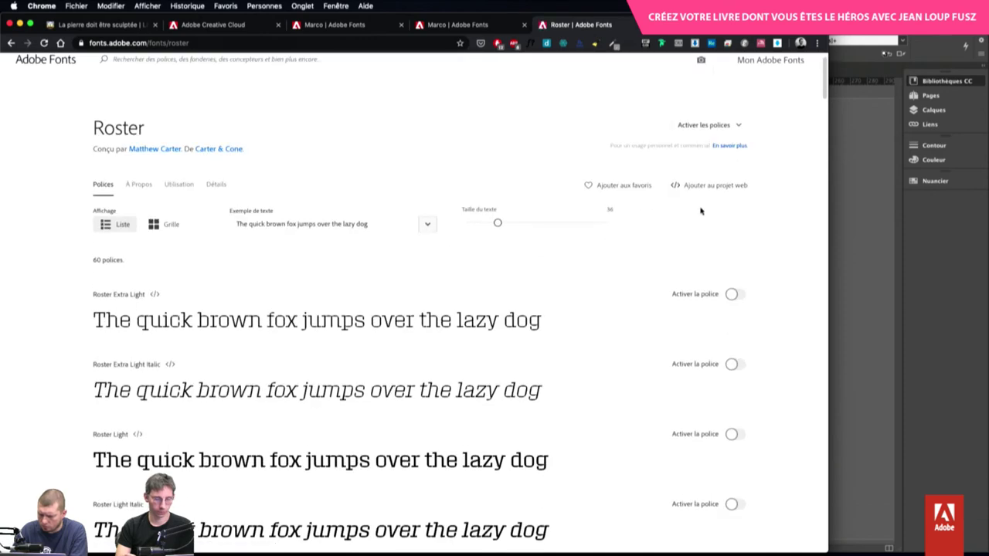
scroll(704, 211, "down", 2)
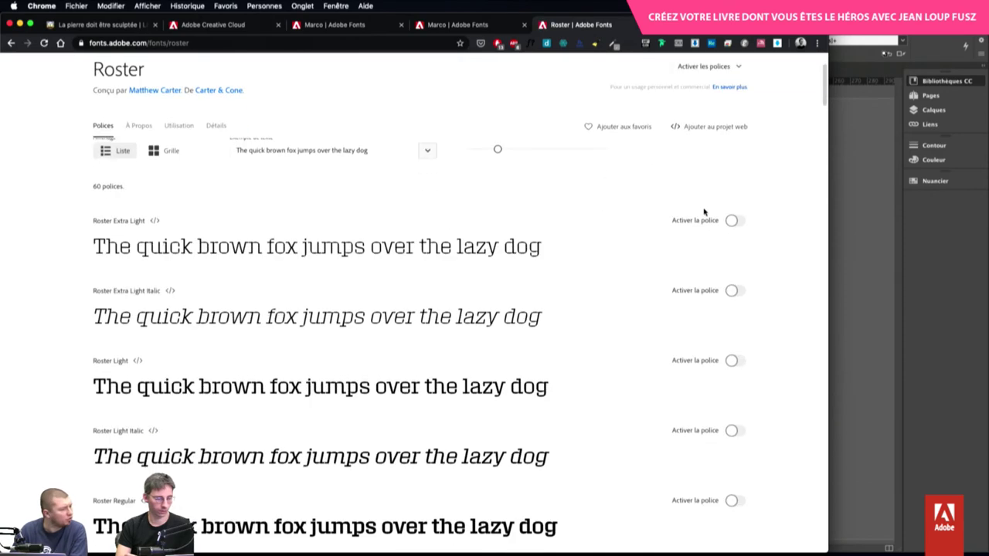
scroll(704, 212, "down", 5)
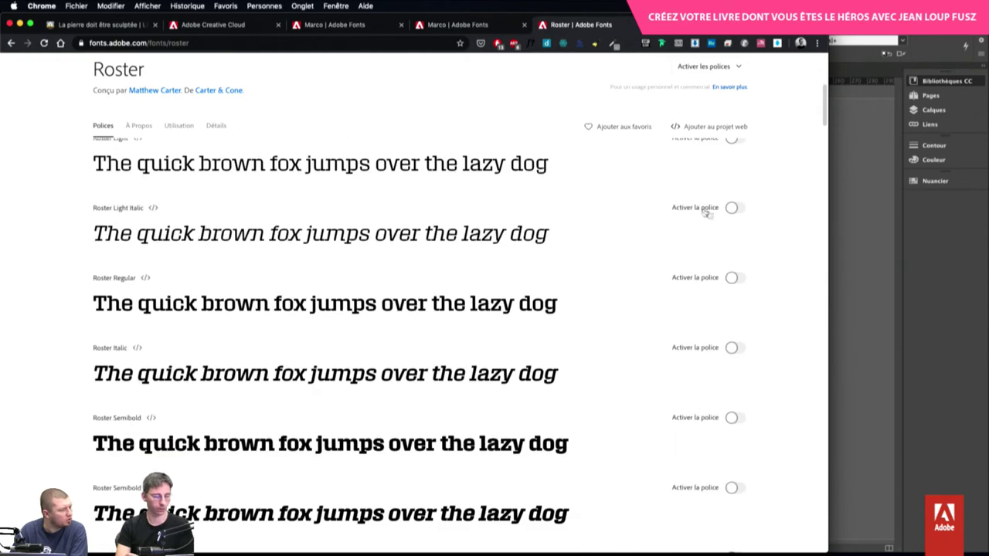
scroll(704, 211, "down", 4)
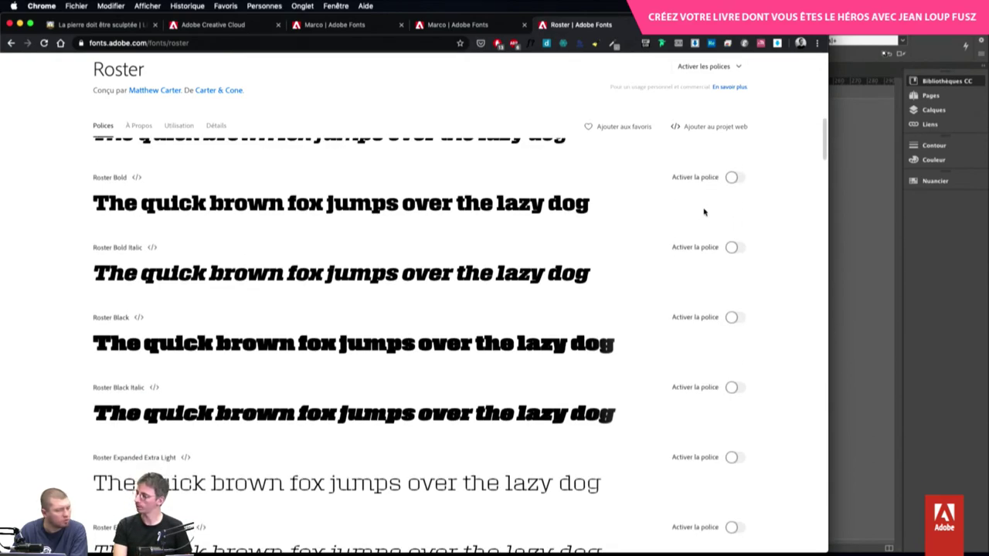
scroll(704, 211, "down", 4)
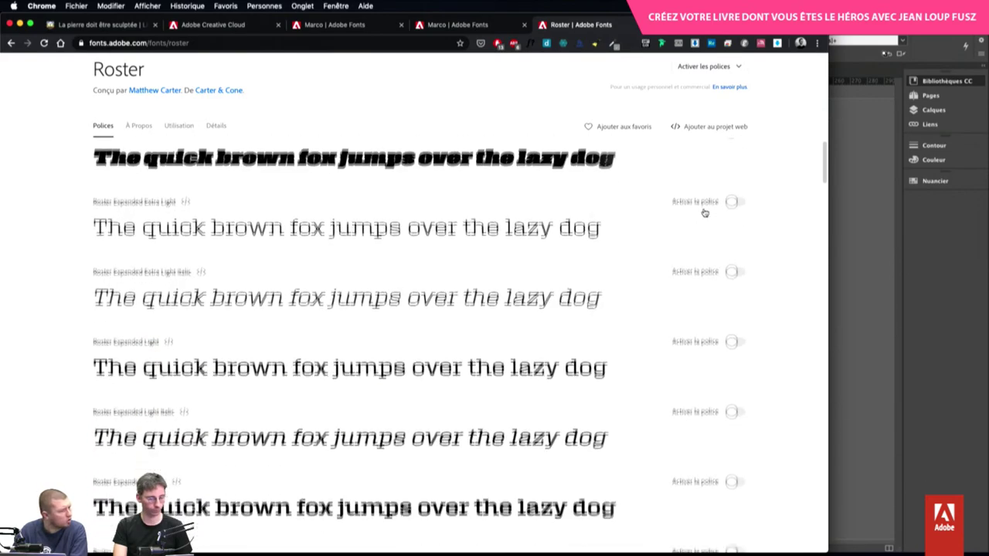
Switch back to InDesign and delete the placed cover title from page 1
key("super+Tab")
key("super+Tab")
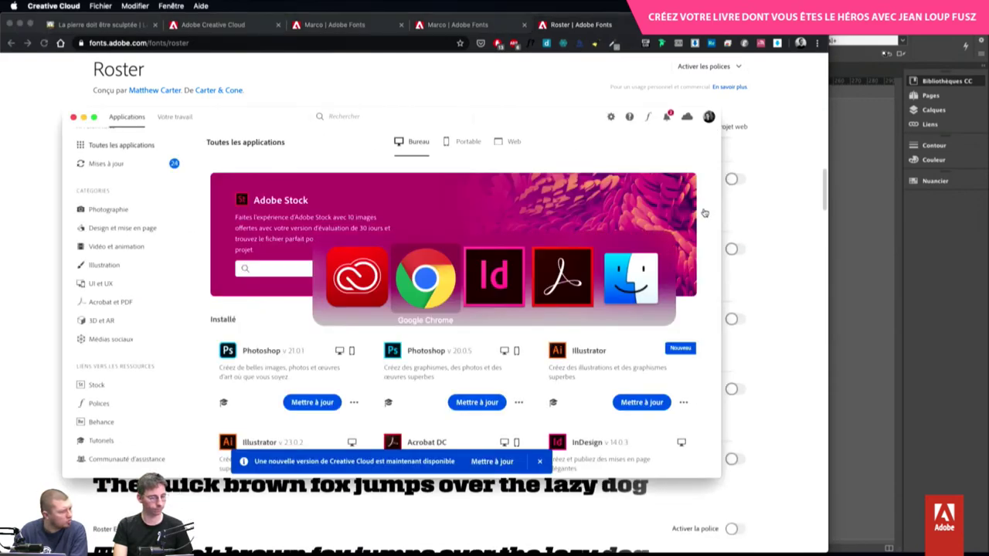
key("super+Tab")
key("Delete")
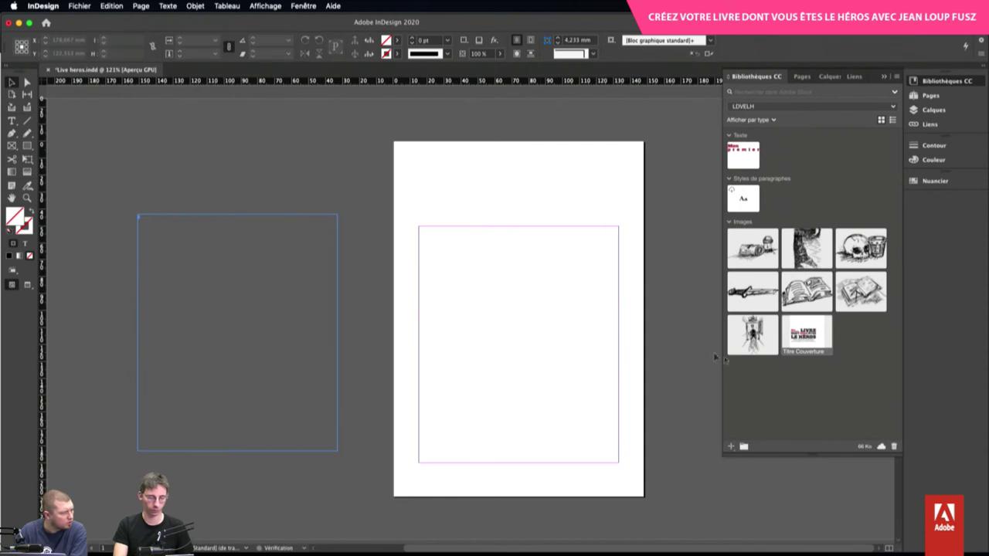
Place the Titre Couverture item from the LDVELH library on page 1 and move its title text to the middle of the page
left_click_drag(806, 334, 481, 286)
left_click(479, 283)
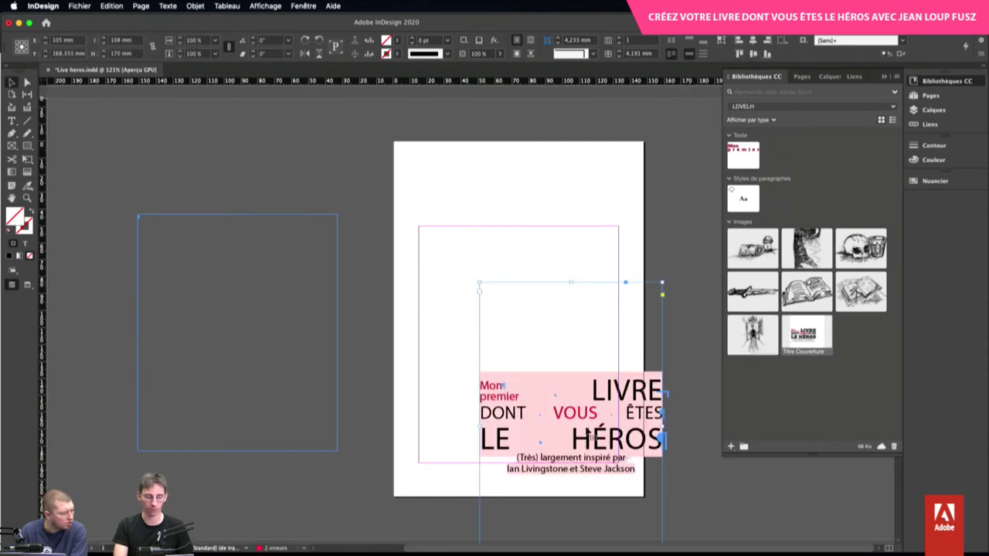
left_click_drag(589, 437, 518, 310)
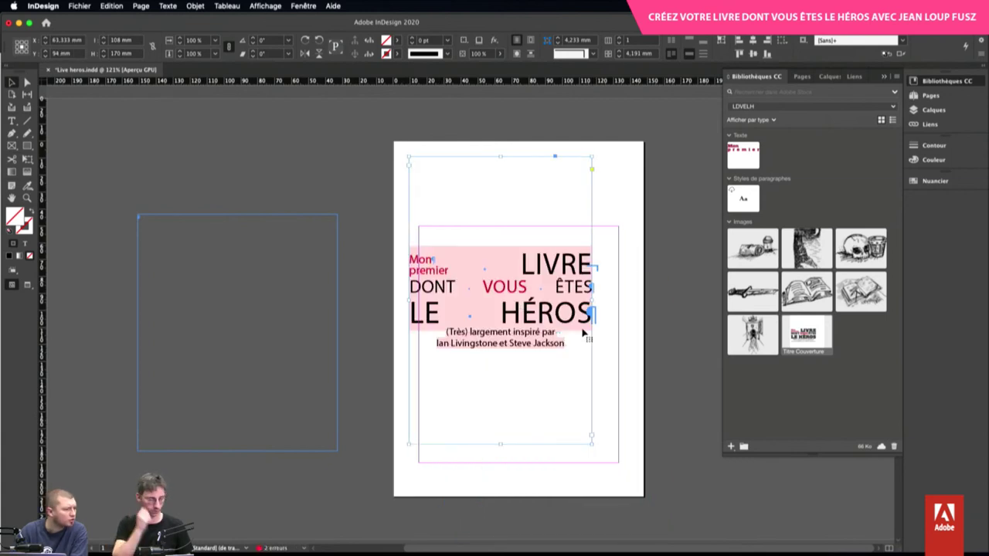
Try placing the Texte 1 library item above the cover title on page 1, and undo the placement
left_click_drag(743, 155, 605, 160)
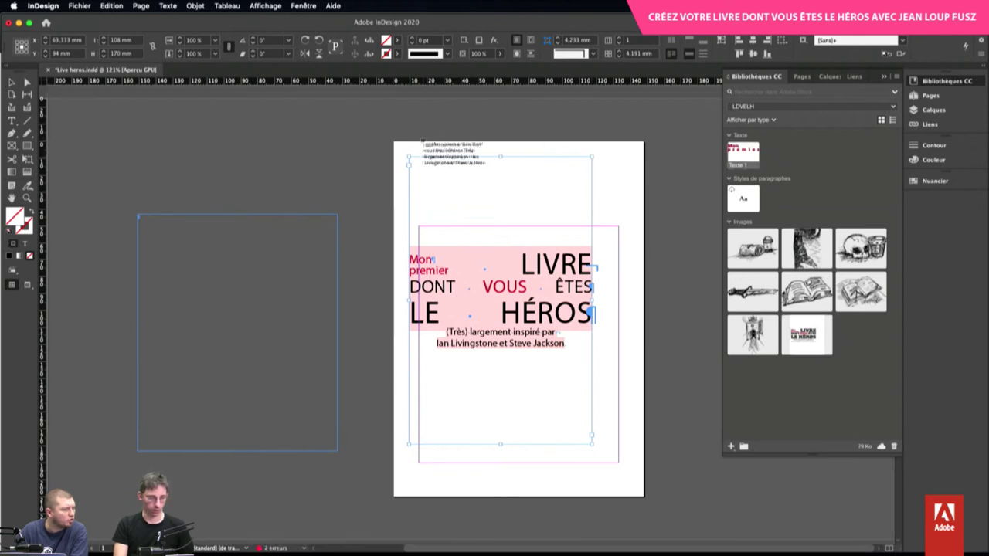
left_click(408, 144)
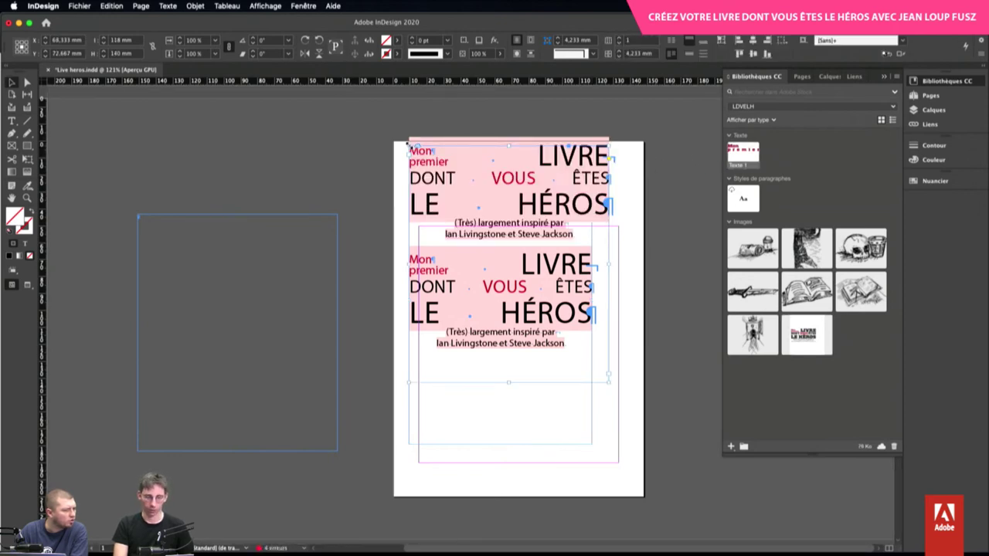
key("super+z")
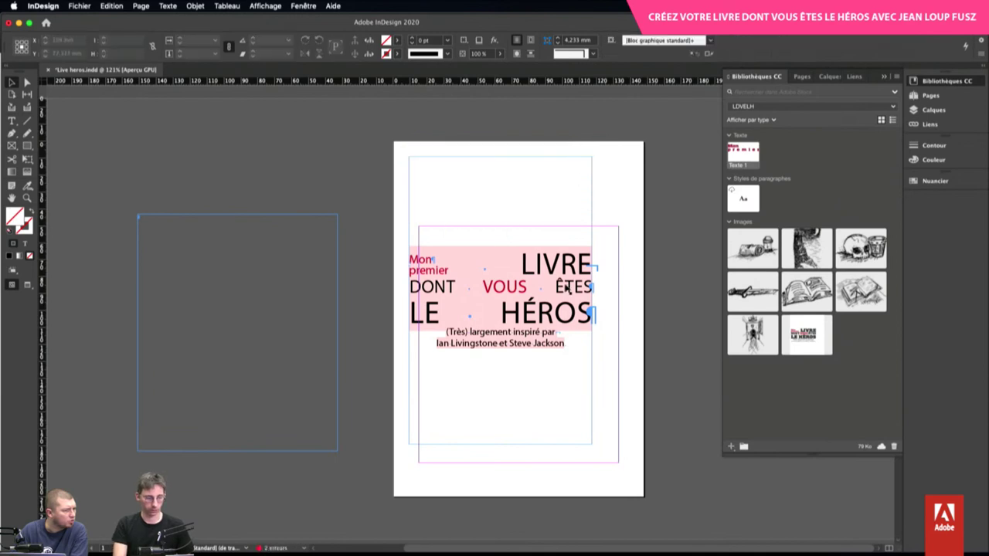
Switch by way of Creative Cloud to Chrome and examine the Roster family's styles and their activation state on Adobe Fonts
left_click(567, 288)
key("super+Tab")
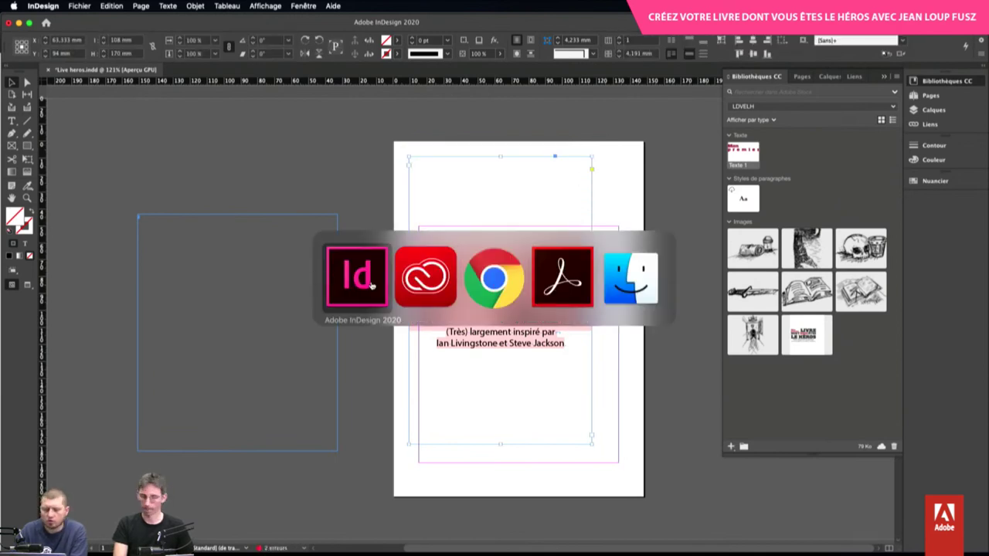
left_click(405, 291)
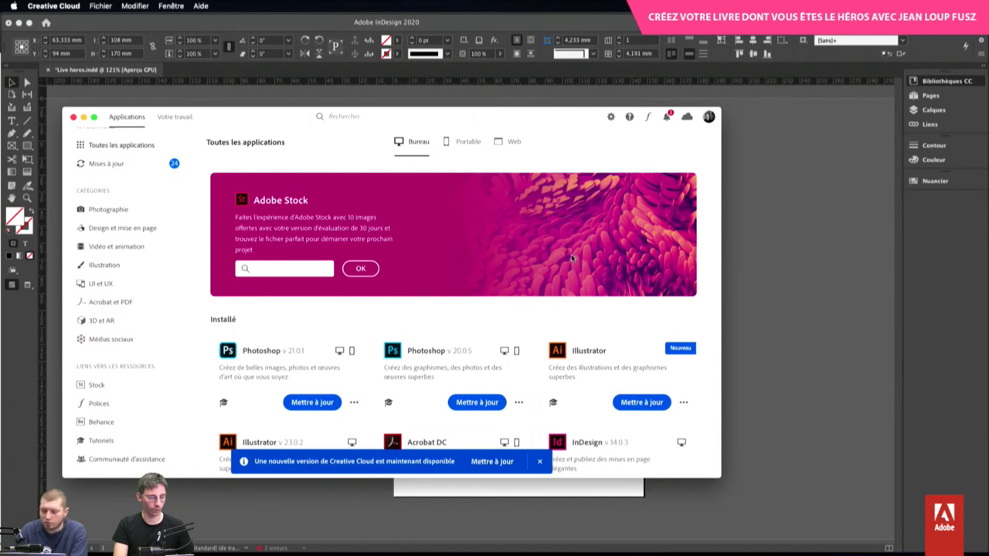
key("super+Tab")
left_click(494, 285)
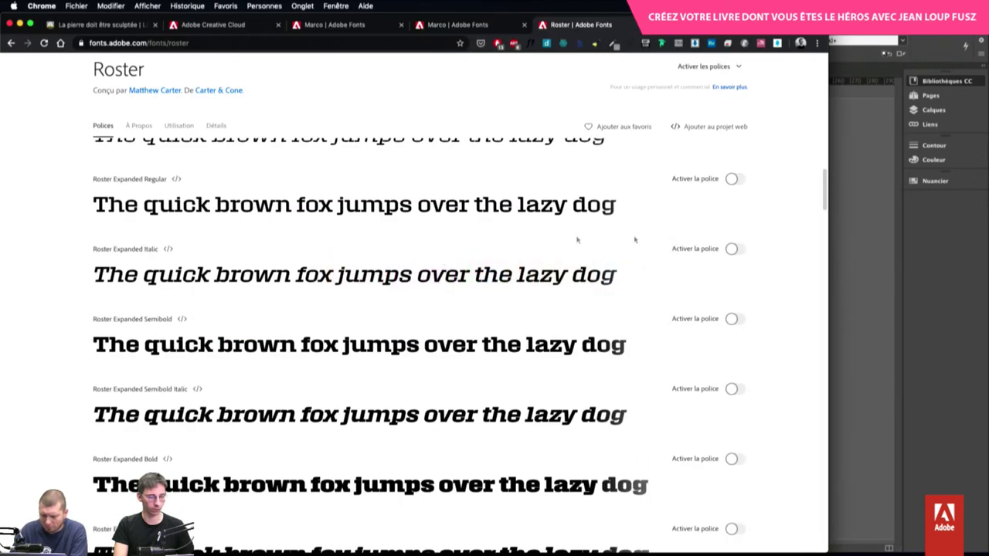
scroll(696, 240, "down", 2)
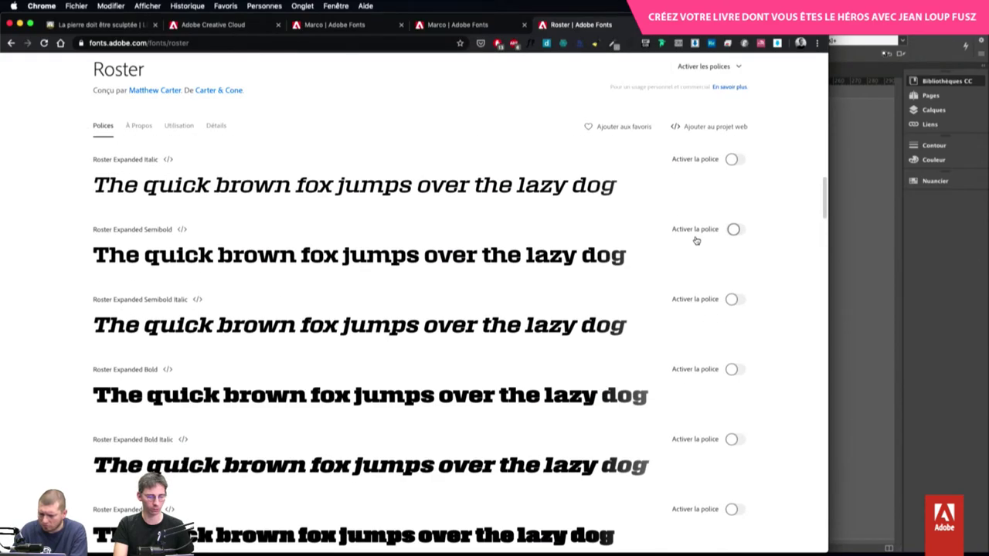
key("super+Tab")
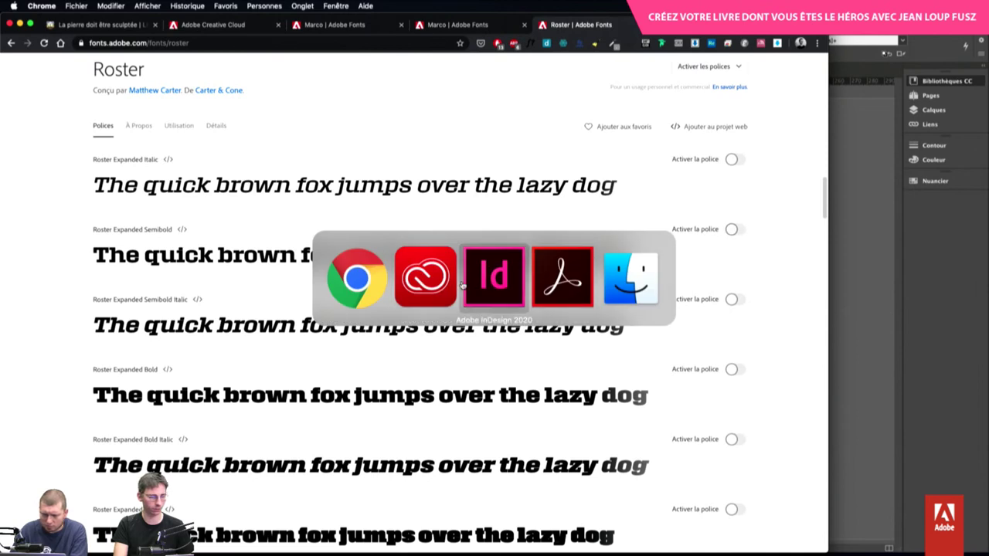
left_click(365, 279)
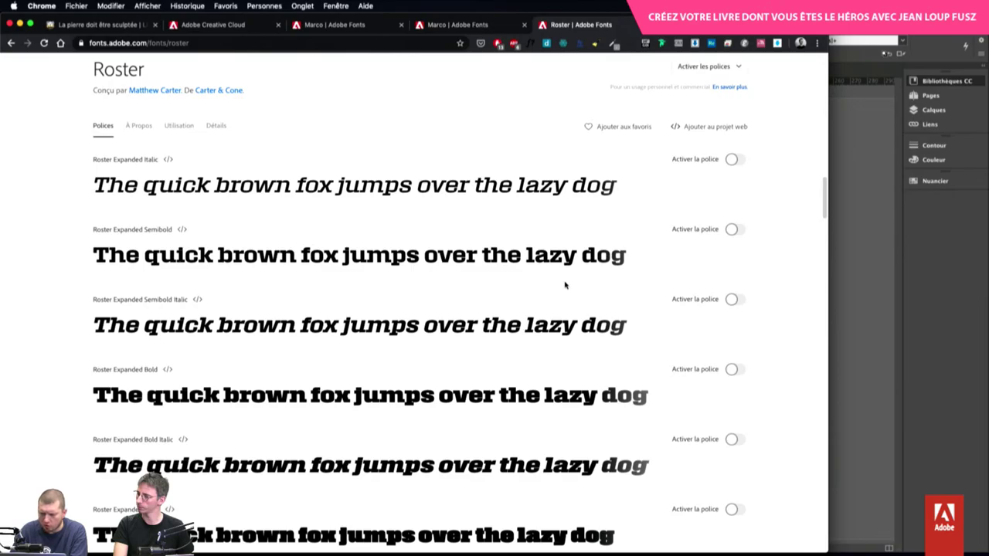
scroll(564, 285, "up", 5)
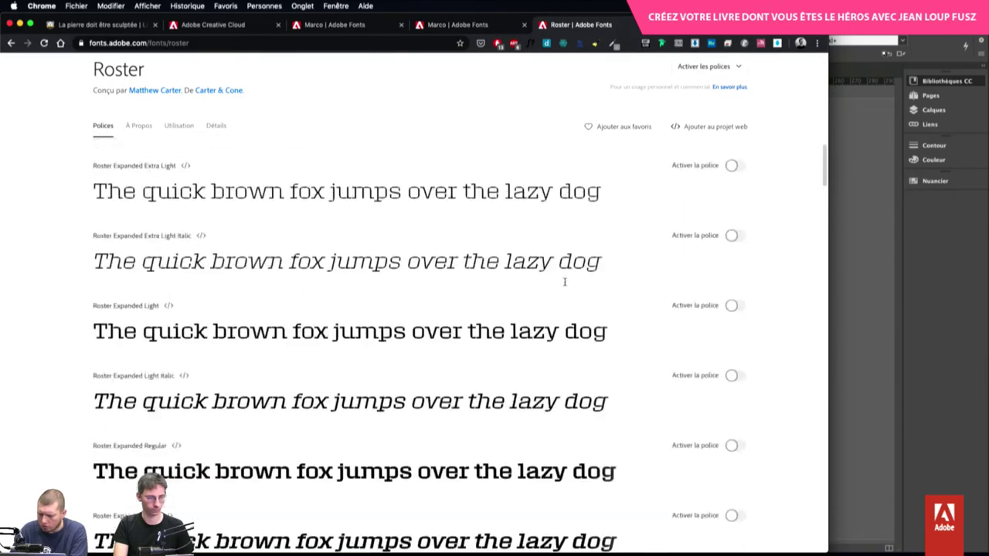
scroll(563, 282, "down", 10)
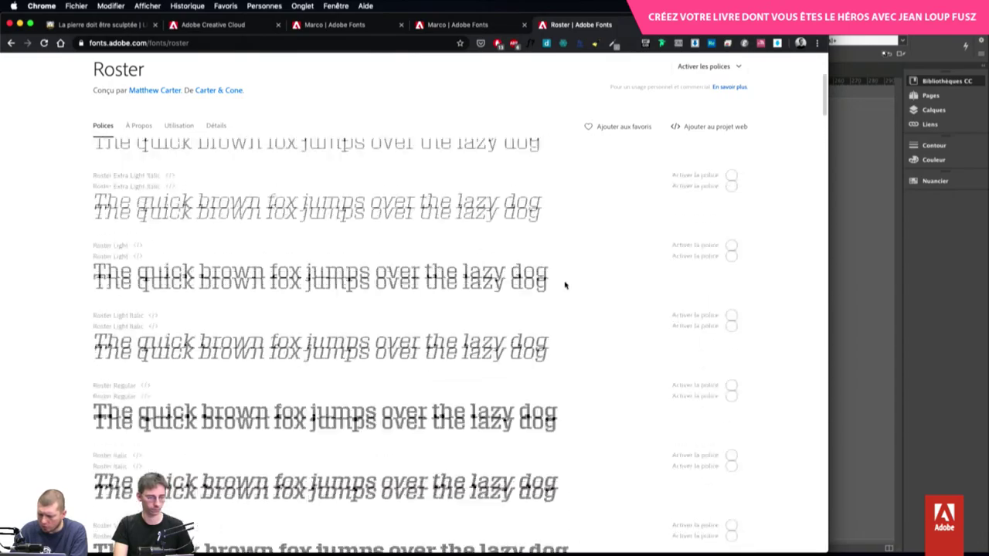
scroll(564, 286, "up", 5)
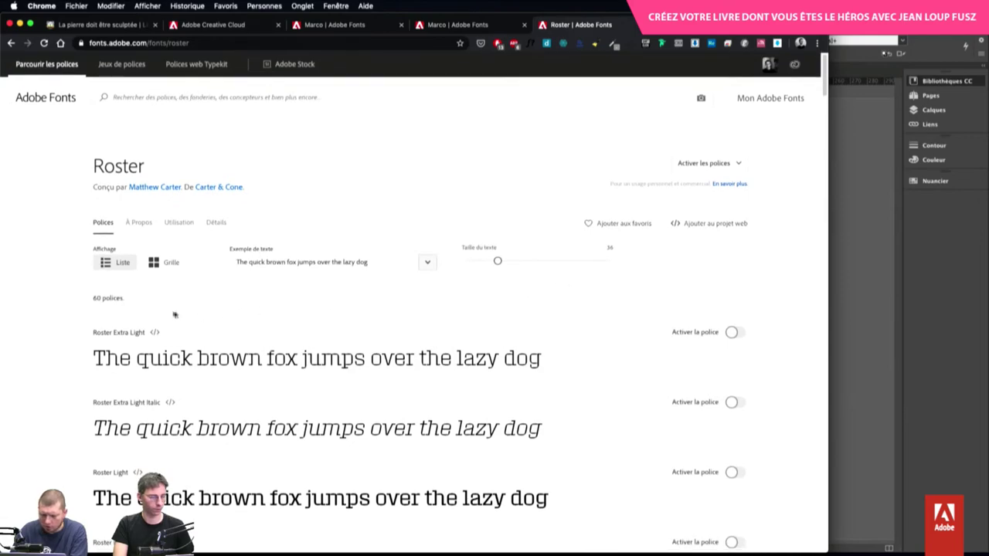
scroll(299, 342, "down", 20)
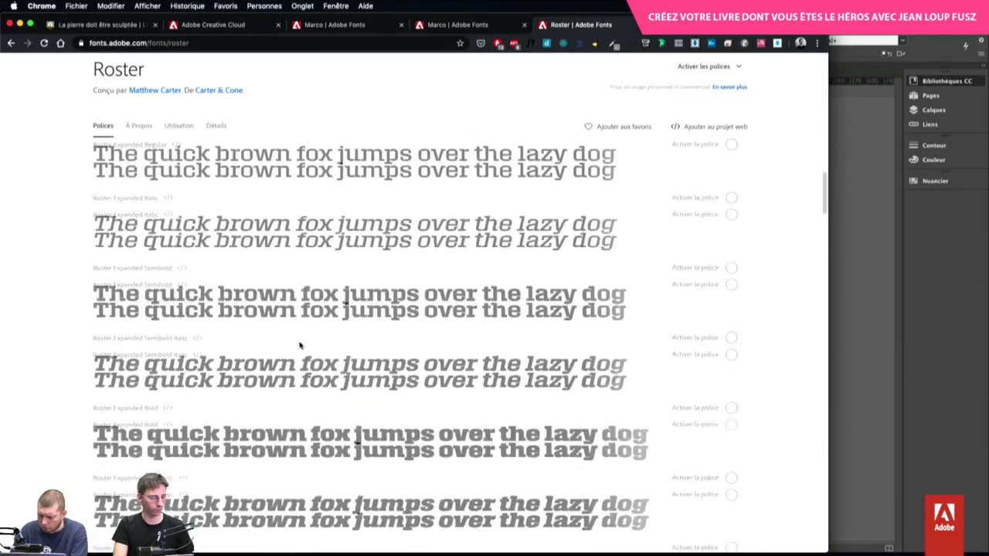
scroll(300, 344, "up", 10)
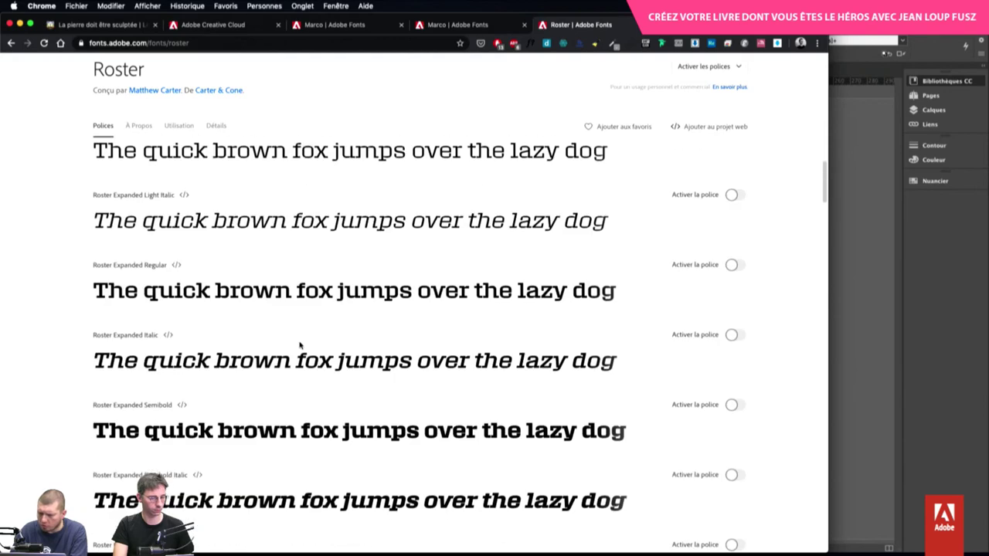
Switch back to InDesign, check the document's missing fonts in the font finder, and close it without replacing anything
key("super+Tab")
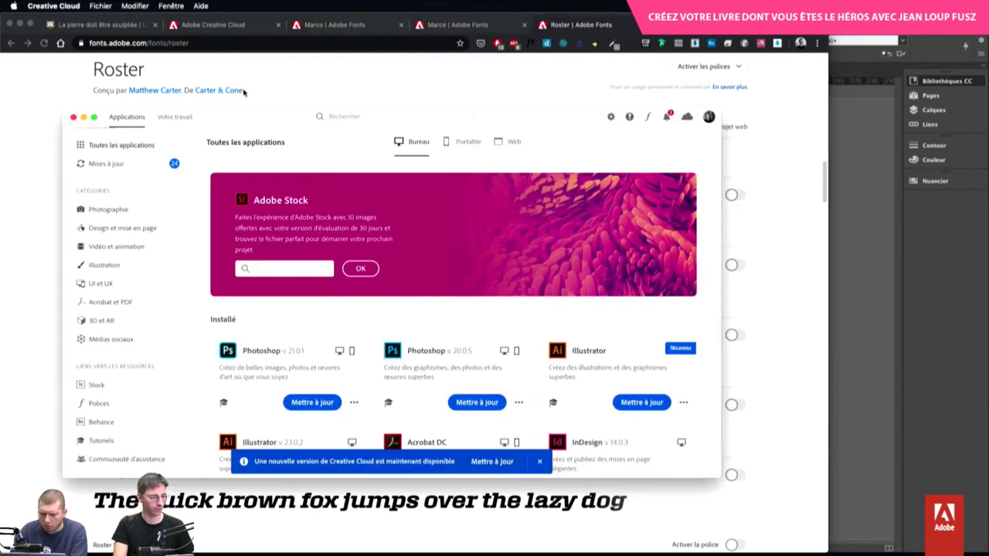
key("super+Tab")
key("super+Tab")
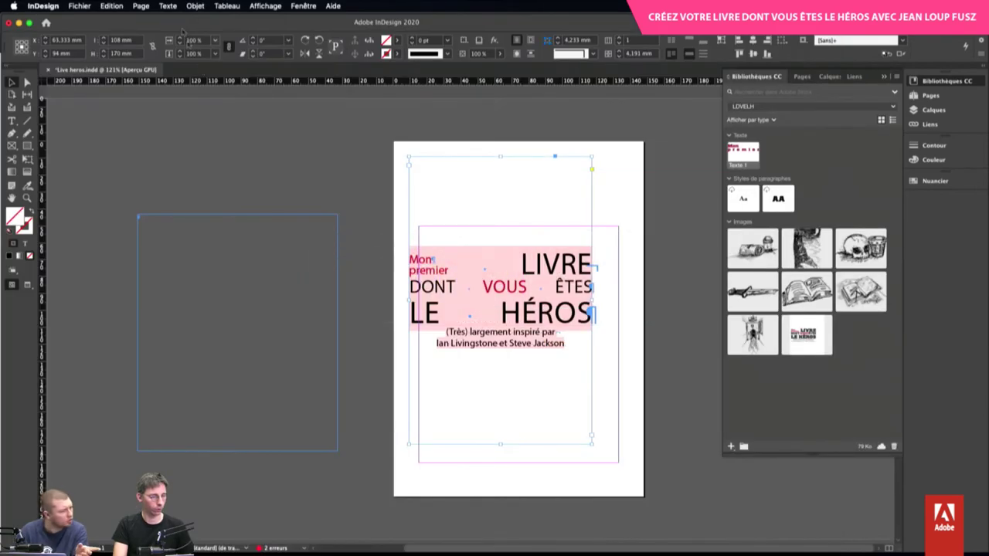
left_click(169, 6)
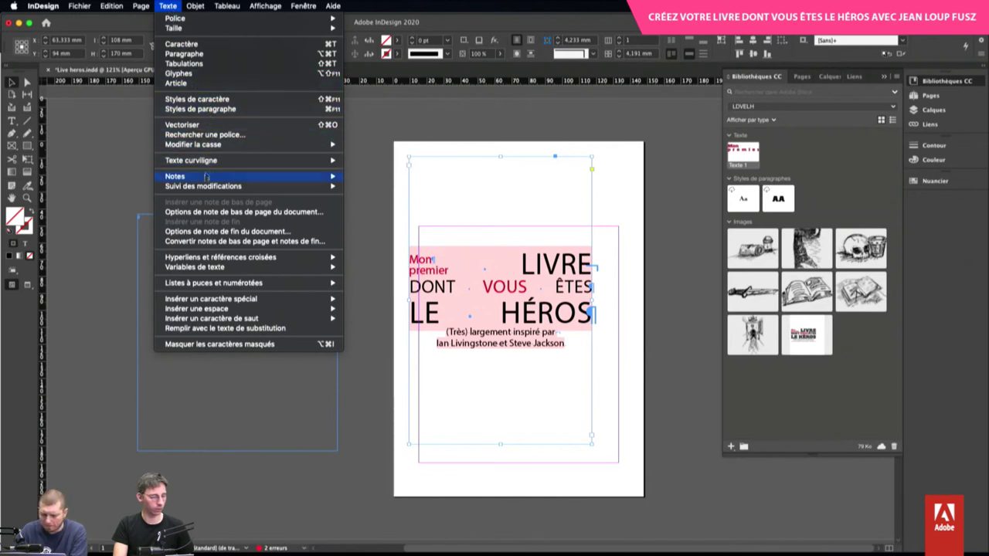
left_click(212, 135)
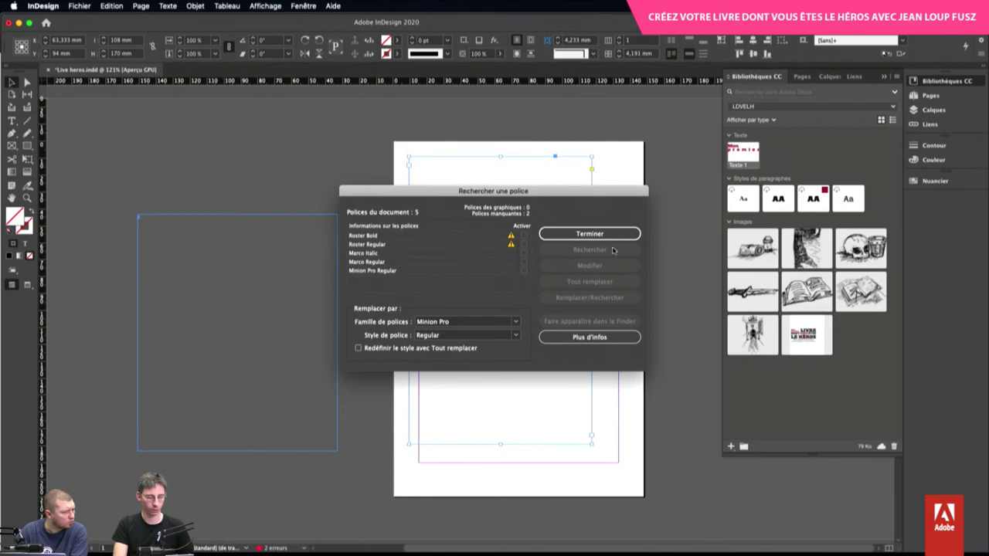
left_click(578, 235)
Switch from InDesign to Creative Cloud
key("super+Tab")
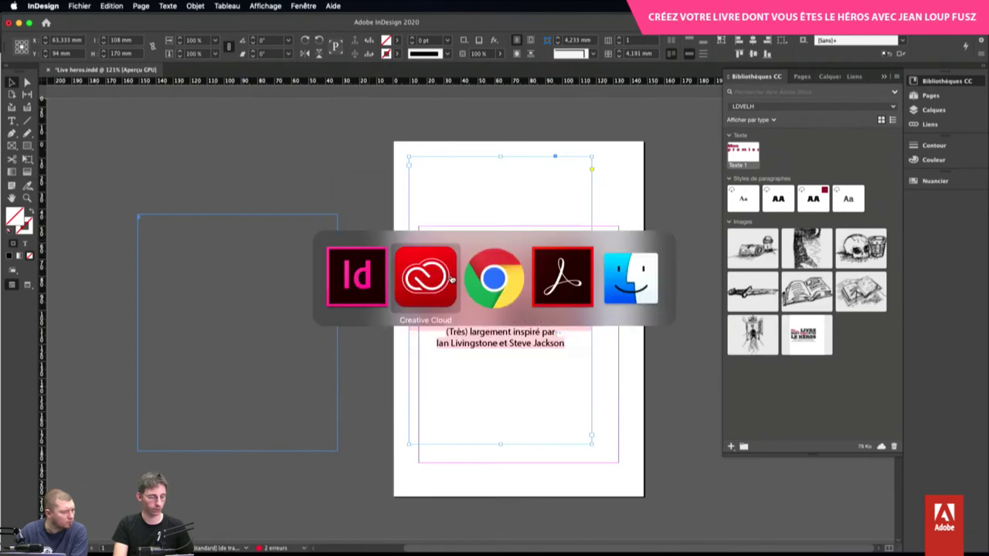